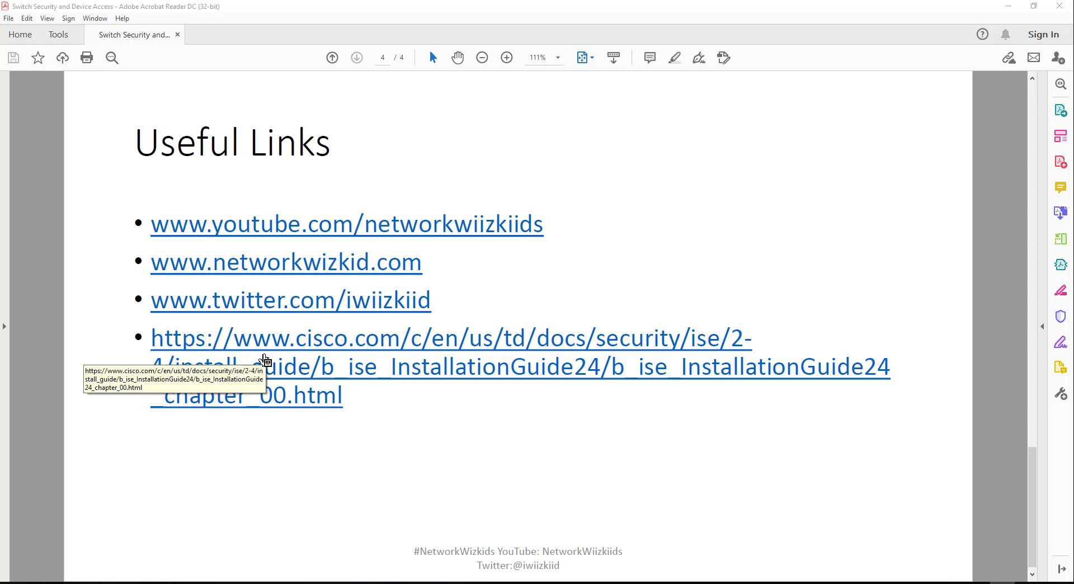
# Step: Scroll back to page 3 'Demonstration' in Acrobat, then switch to Chrome's localhost/certsrv page
pyautogui.scroll(3, 264, 361)
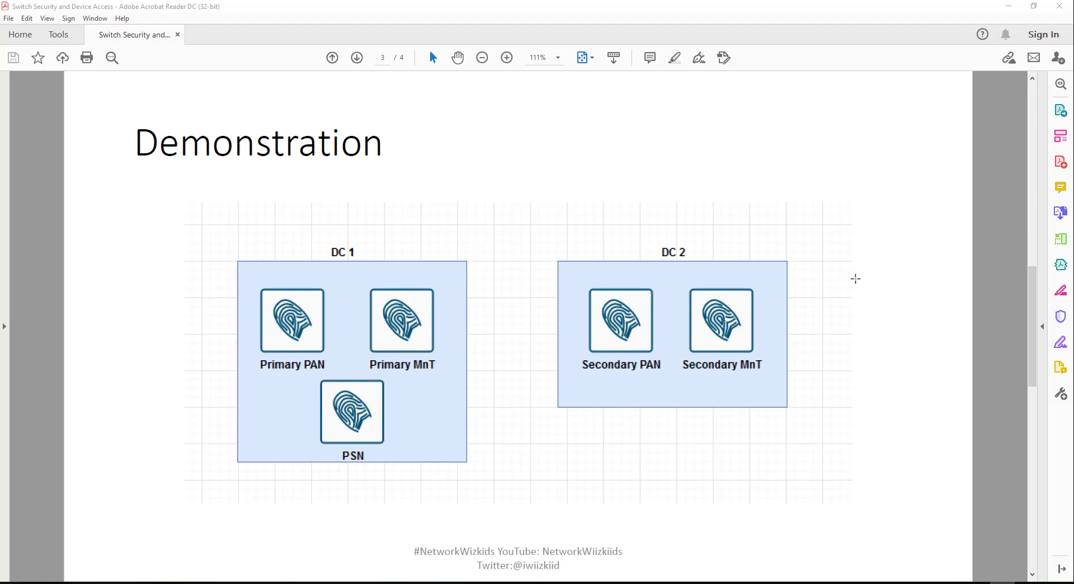
pyautogui.hotkey('alt', 'Tab')
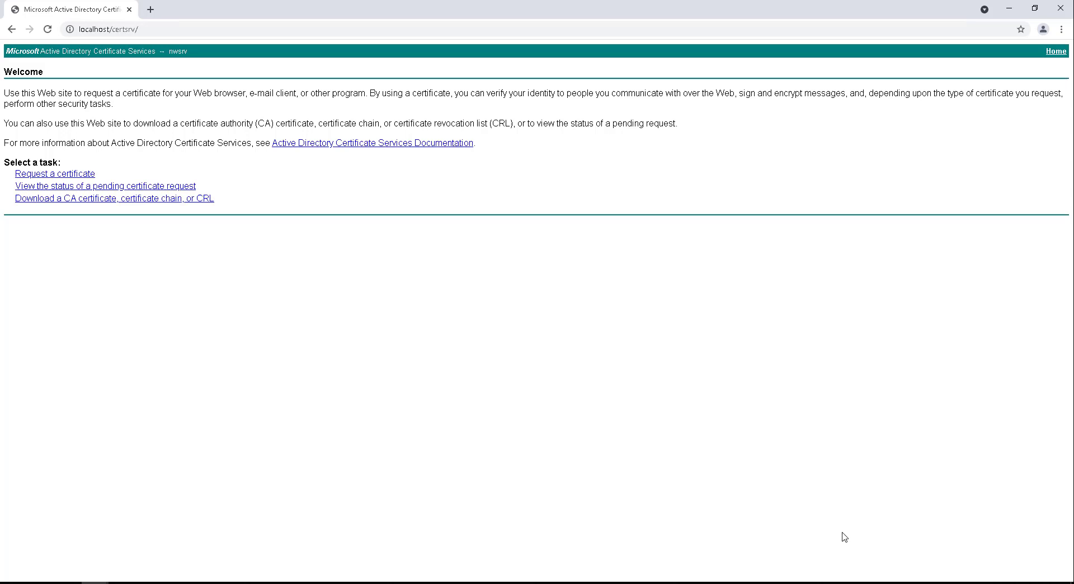
# Step: Open a new Chrome tab beside the Active Directory Certificate Services tab
pyautogui.click(147, 11)
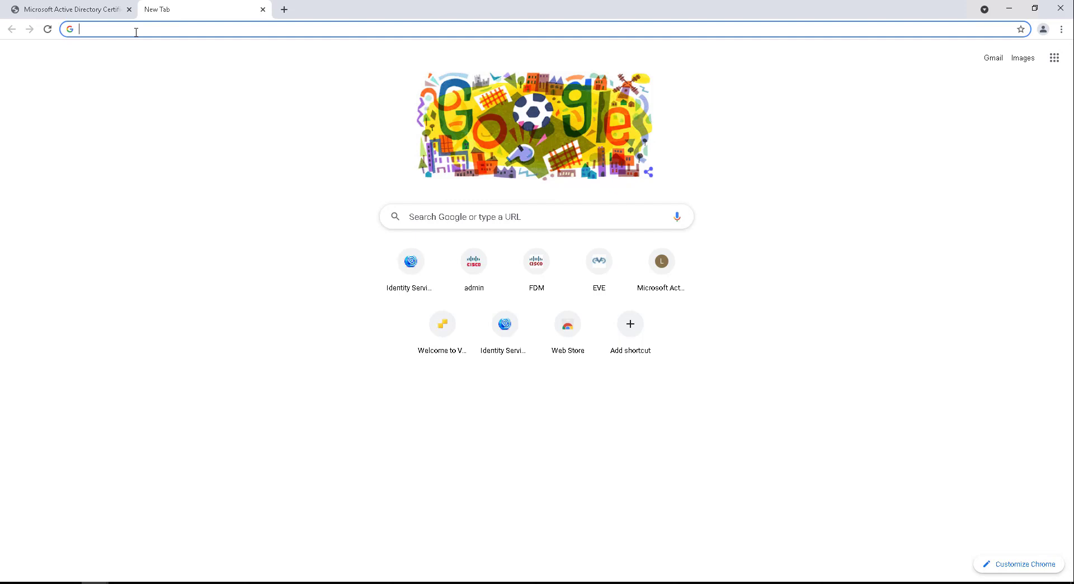
pyautogui.click(136, 32)
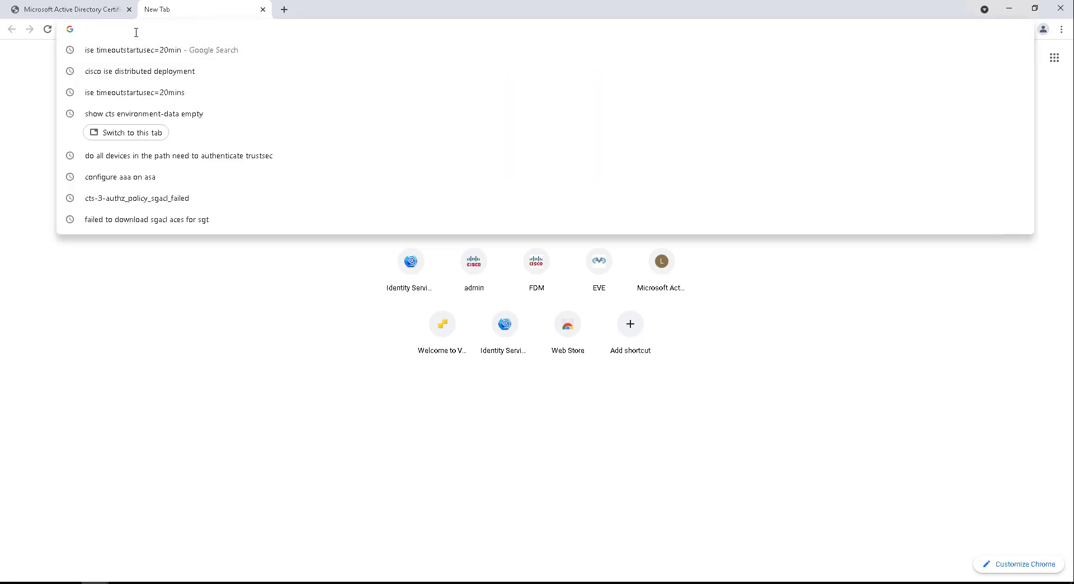
pyautogui.write('h')
pyautogui.press('BackSpace')
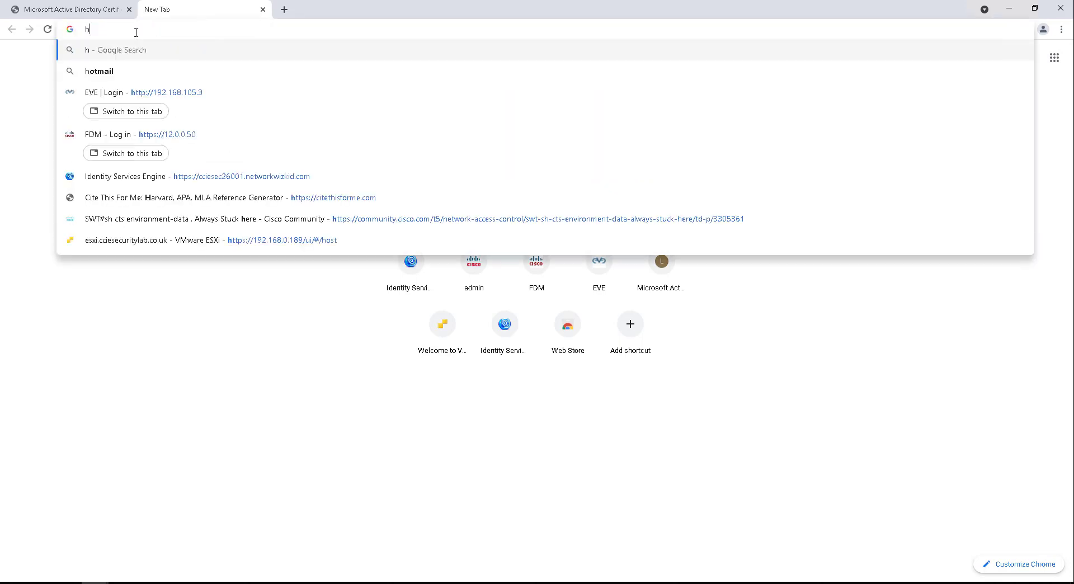
pyautogui.write('192.1')
pyautogui.press('BackSpace')
pyautogui.press('BackSpace')
pyautogui.press('BackSpace')
pyautogui.press('BackSpace')
pyautogui.press('BackSpace')
pyautogui.press('BackSpace')
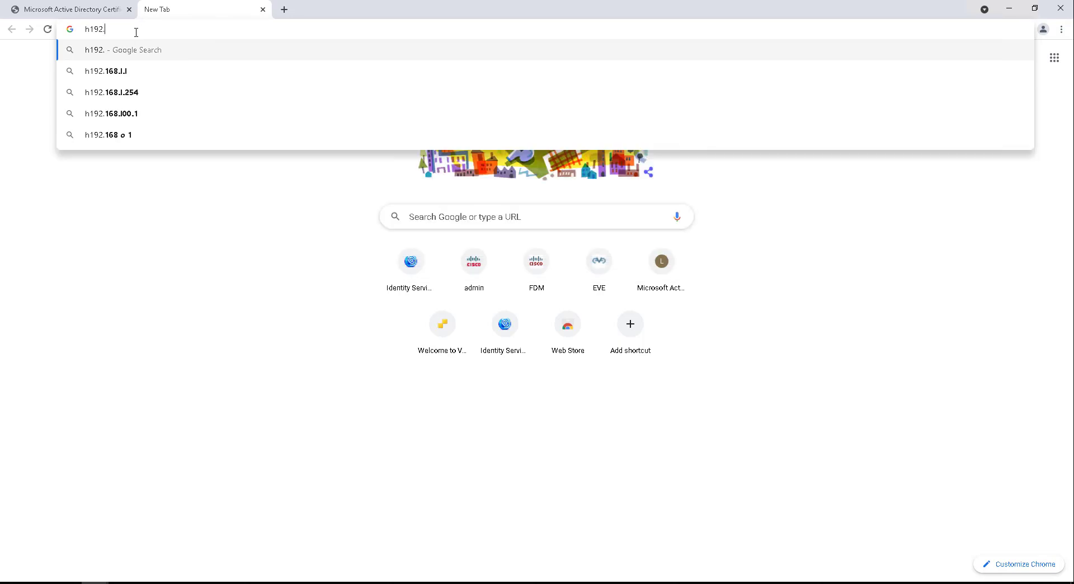
pyautogui.write('http')
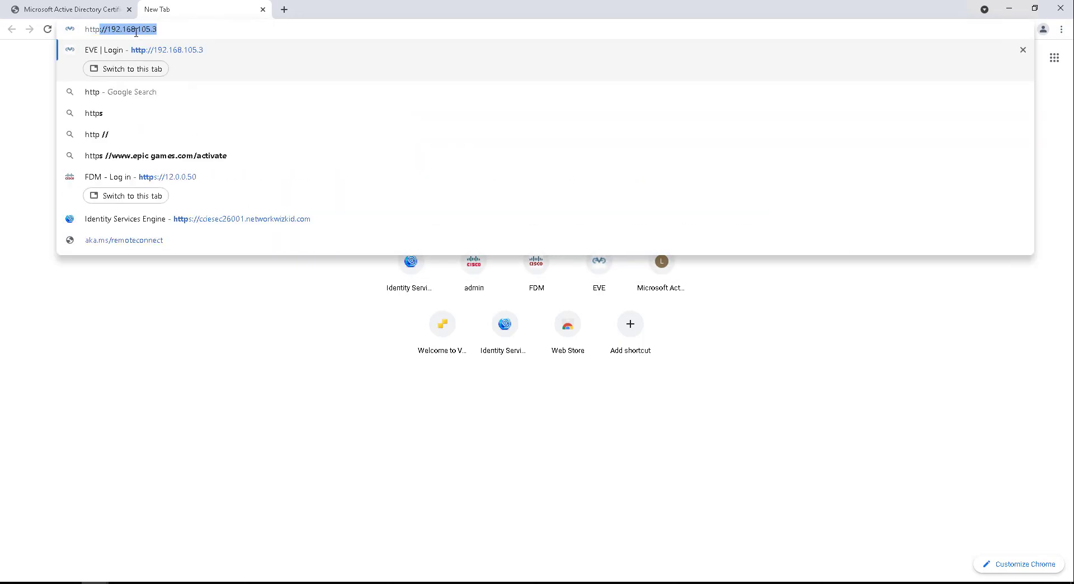
pyautogui.write('s://192.168.')
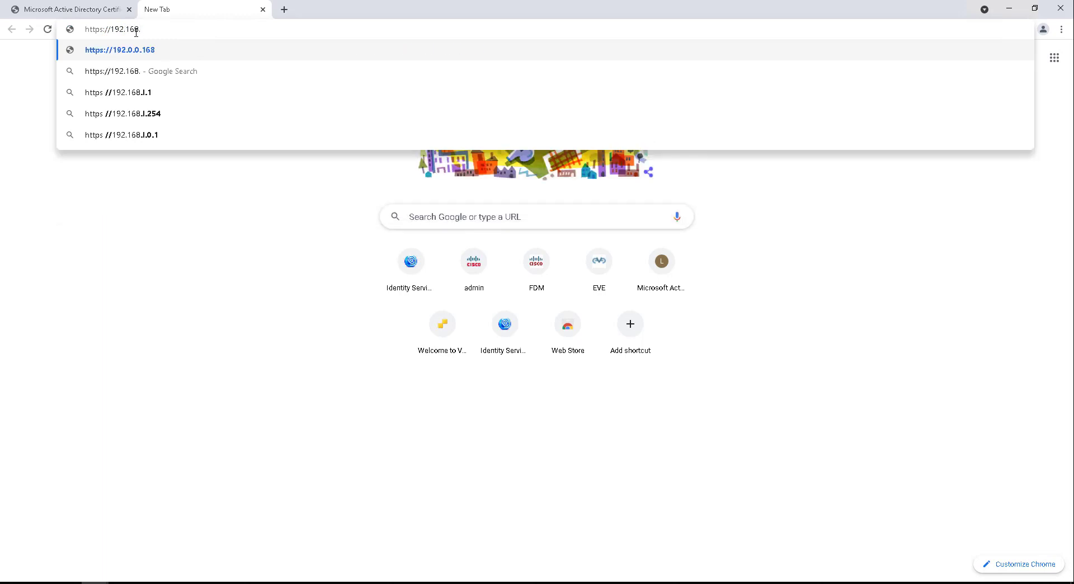
pyautogui.write('99.150')
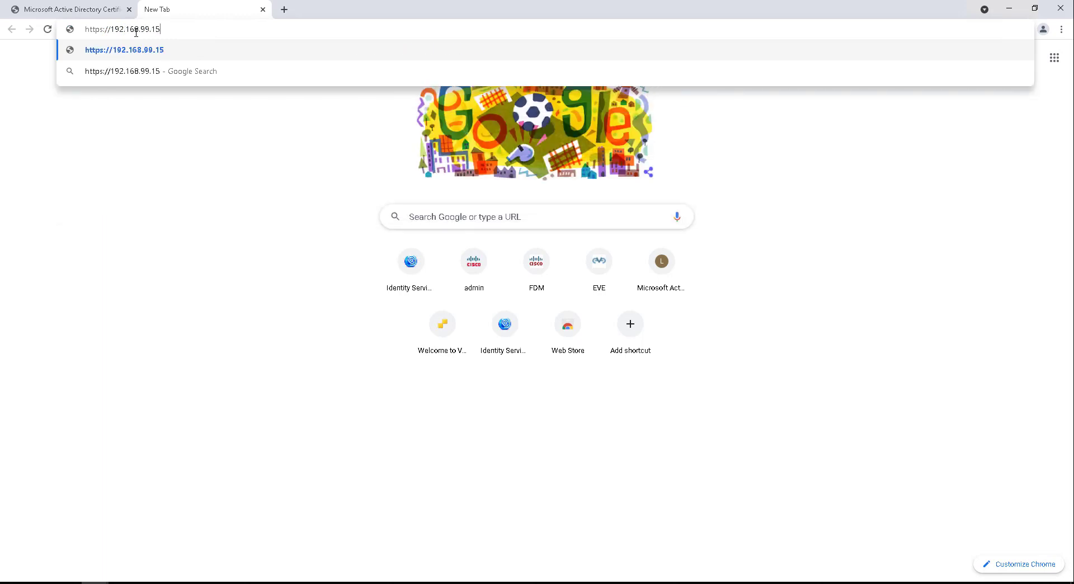
pyautogui.press('Return')
pyautogui.click(401, 345)
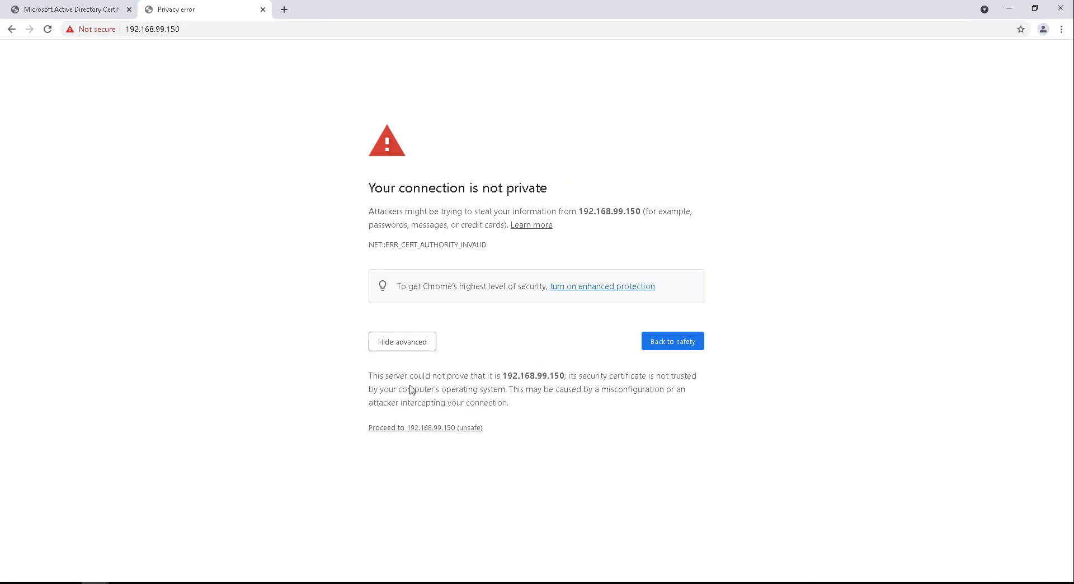
# Step: Proceed past the unsafe certificate, log in with the admin credentials, and open Administration
pyautogui.click(411, 431)
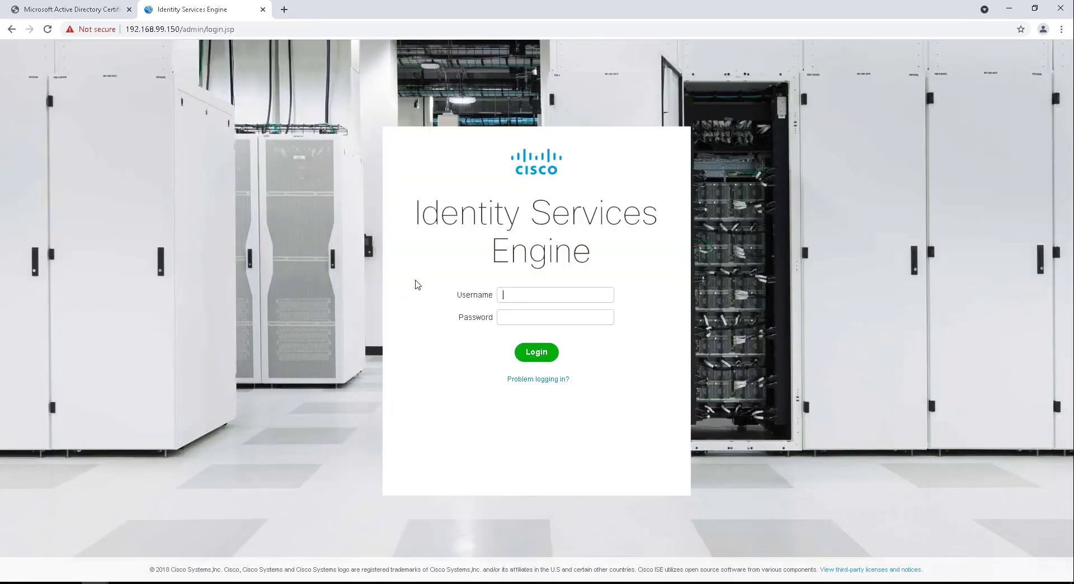
pyautogui.write('adm')
pyautogui.write('•••••••••••')
pyautogui.press('Return')
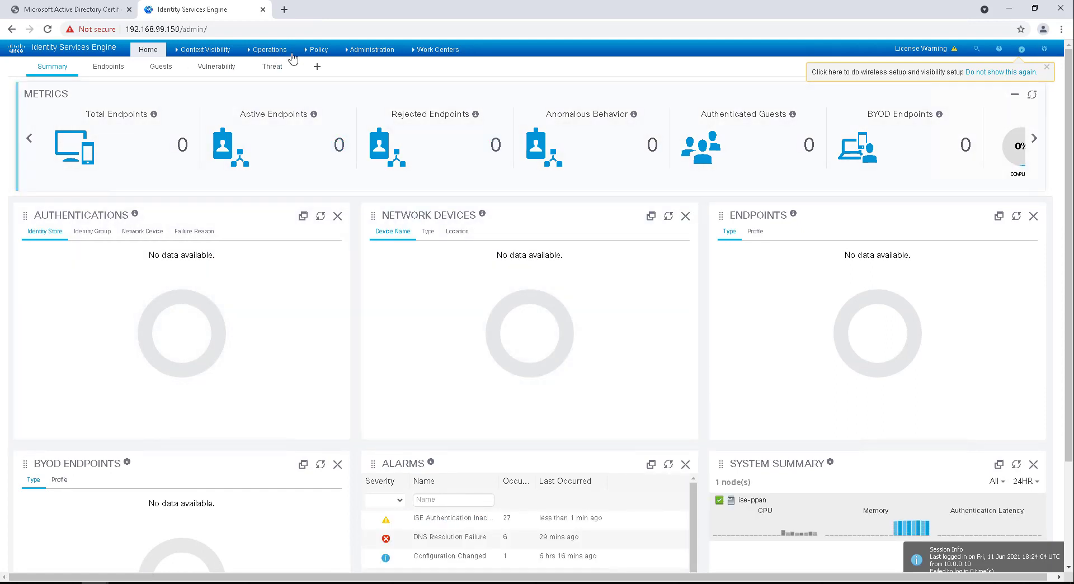
pyautogui.click(343, 54)
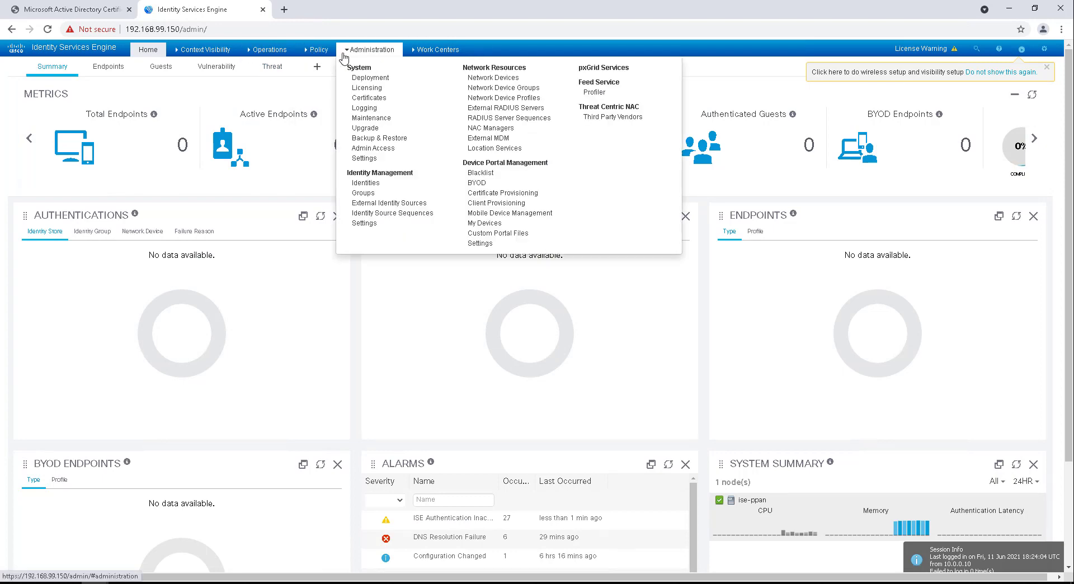
# Step: Go to System > Certificates and open the empty Certificate Signing Requests list
pyautogui.click(354, 100)
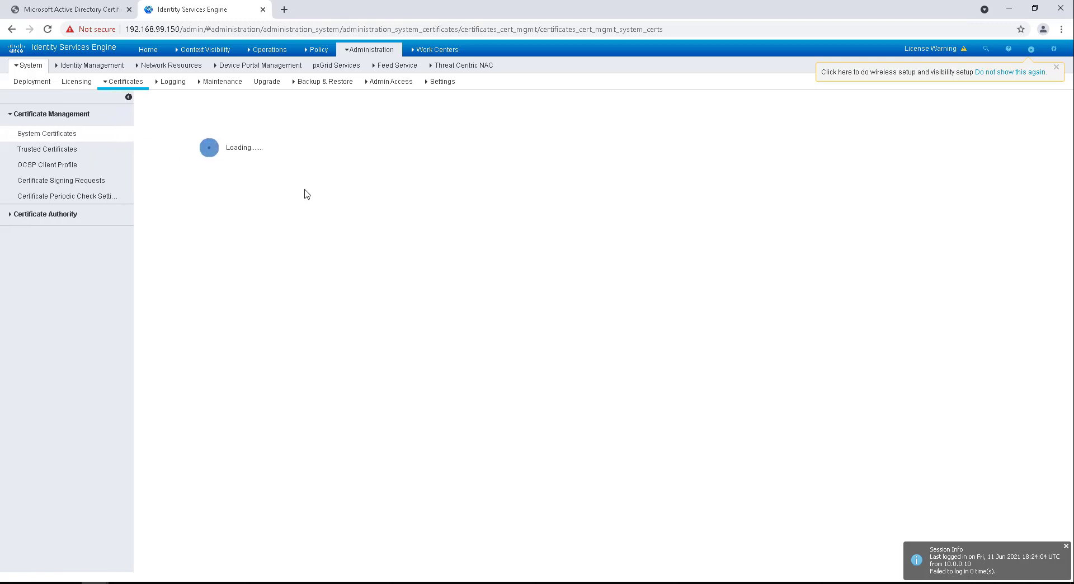
pyautogui.click(68, 181)
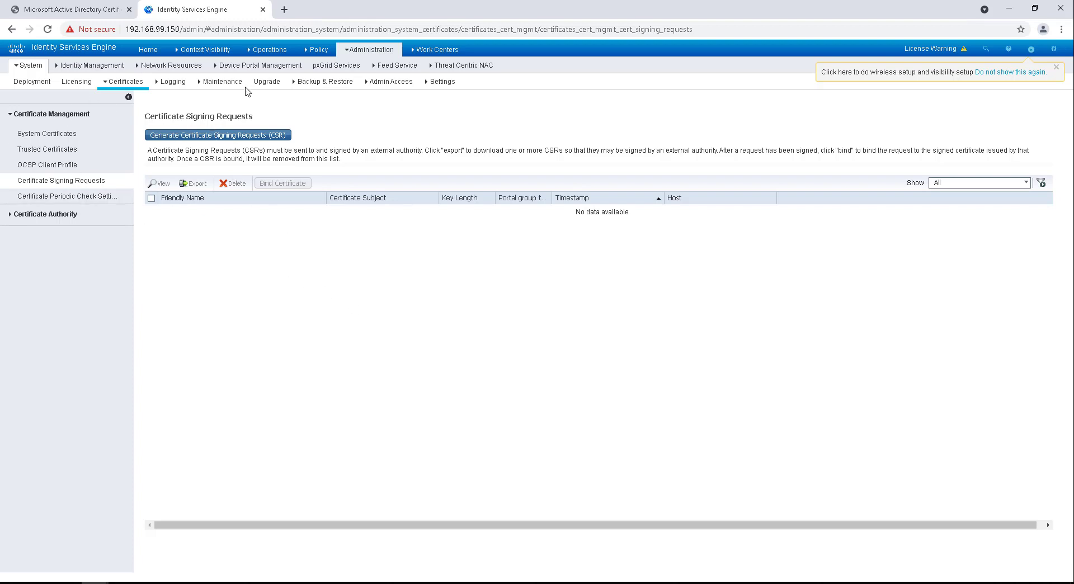
# Step: Start generating a new CSR and check the usage list, keeping Multi-Use
pyautogui.click(186, 136)
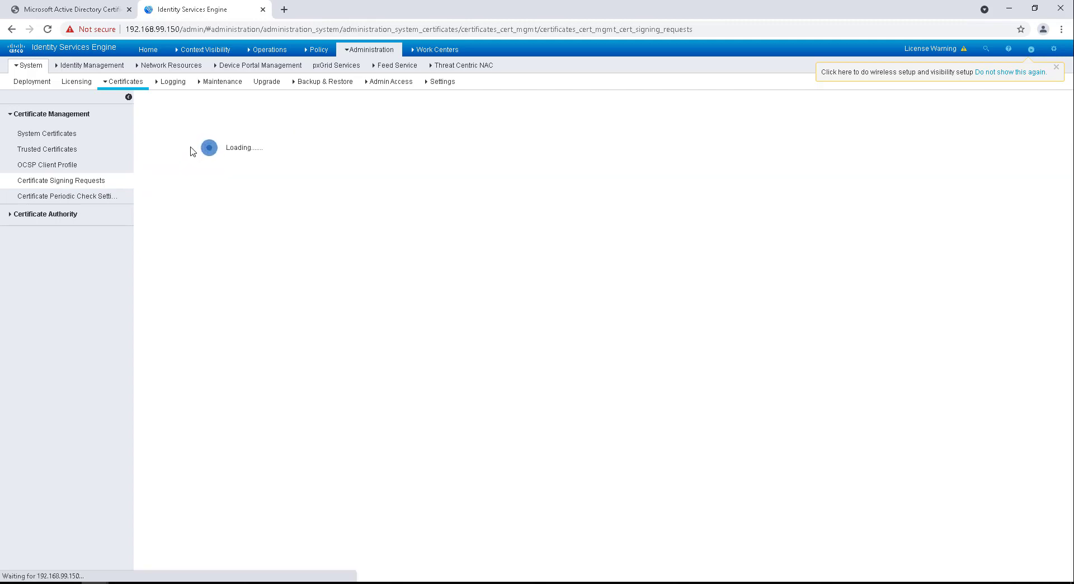
pyautogui.scroll(-2, 374, 285)
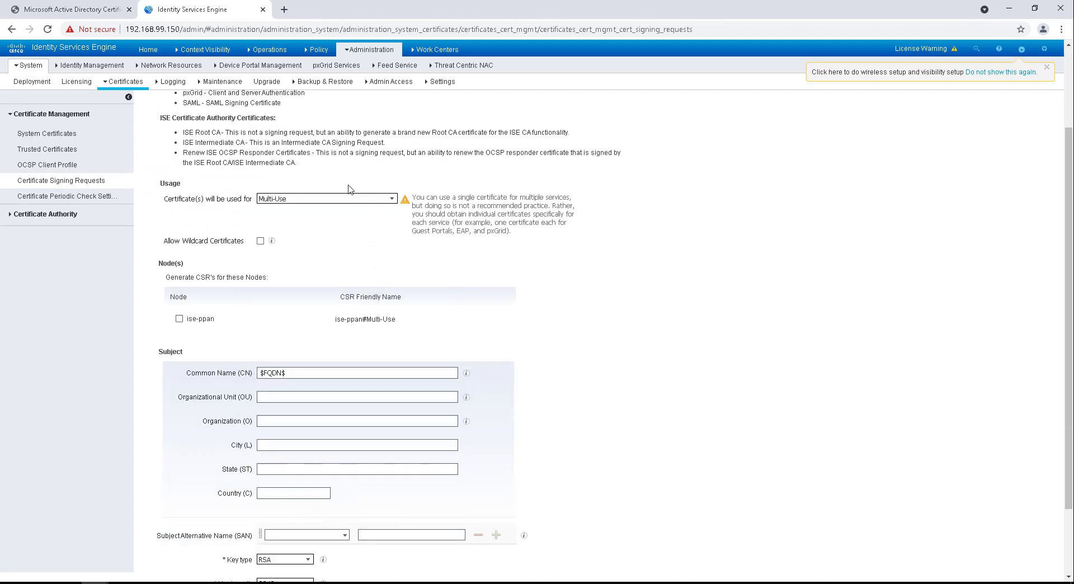
pyautogui.scroll(1, 357, 184)
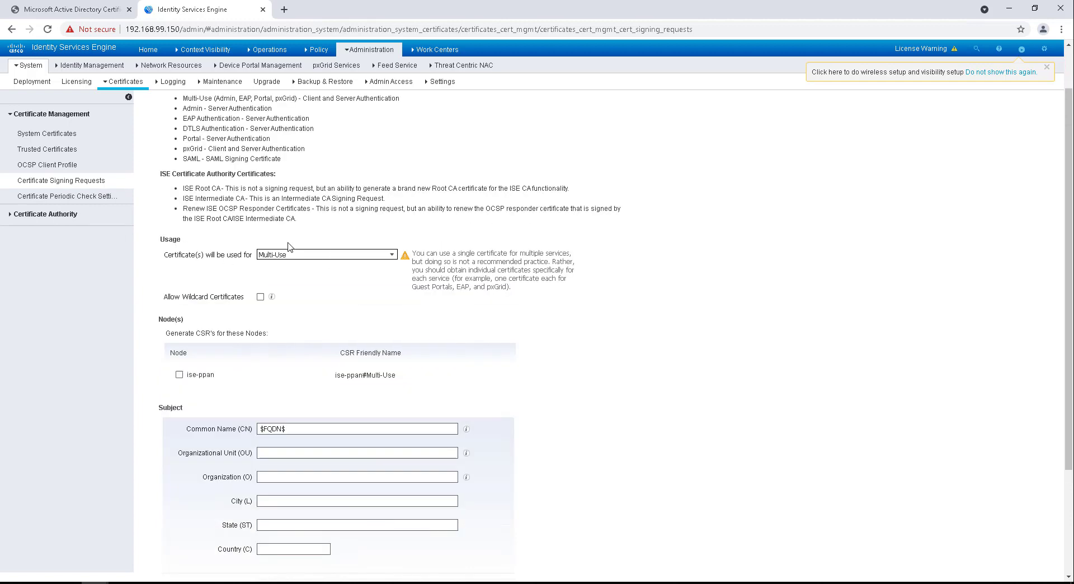
pyautogui.click(383, 255)
pyautogui.click(392, 256)
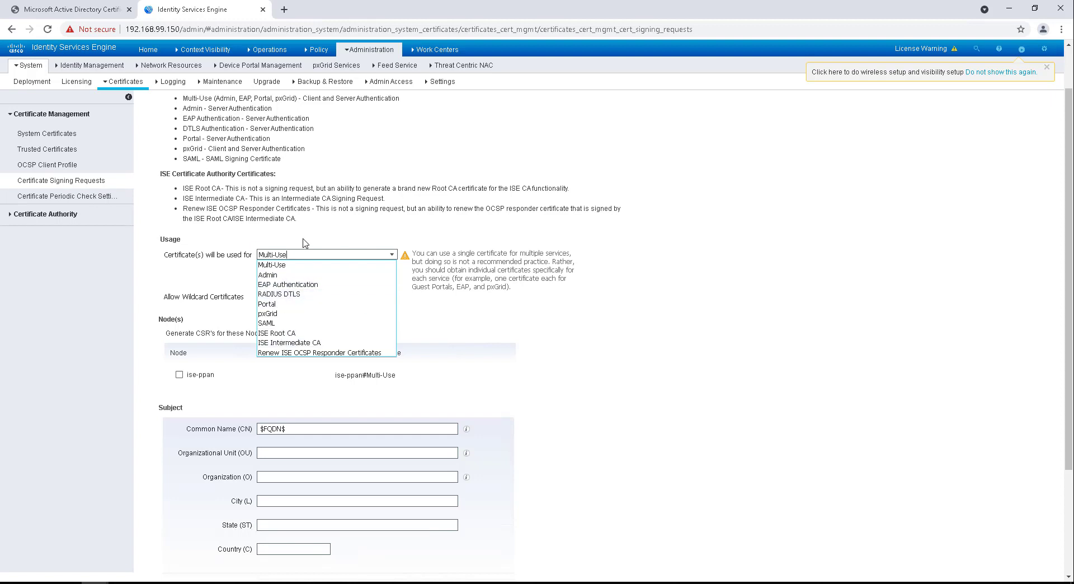
pyautogui.click(391, 256)
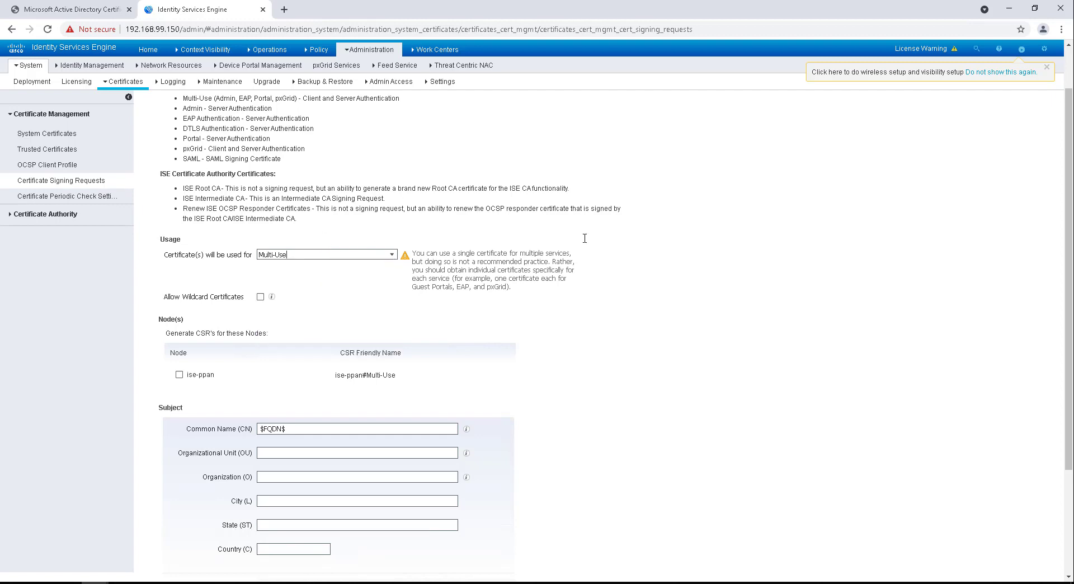
# Step: Review the certificate usage descriptions and the node selection text on the CSR form
pyautogui.scroll(1, 393, 274)
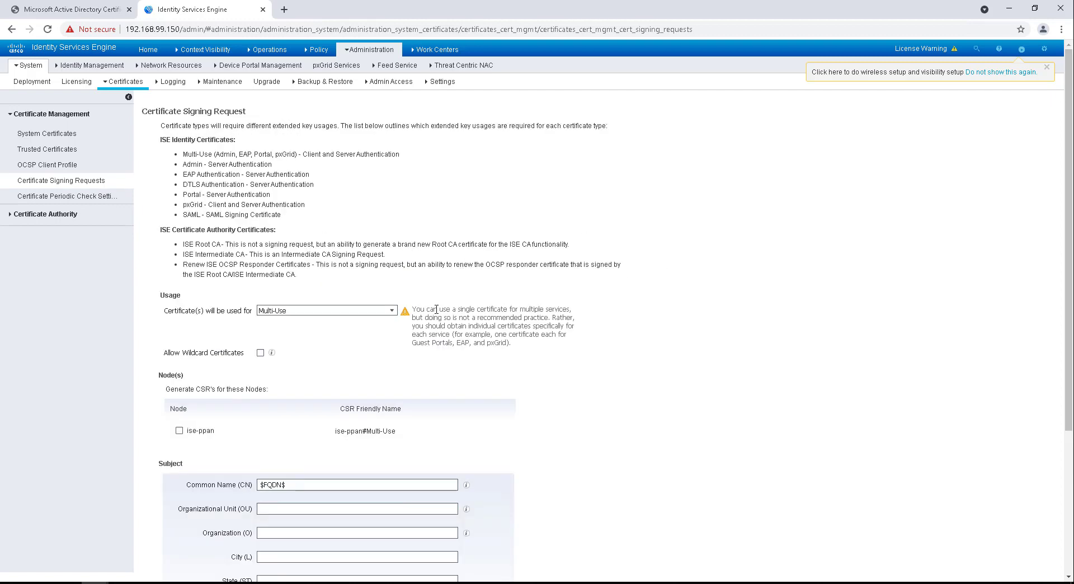
pyautogui.moveTo(160, 138); pyautogui.dragTo(341, 215)
pyautogui.click(222, 193)
pyautogui.scroll(-2, 527, 373)
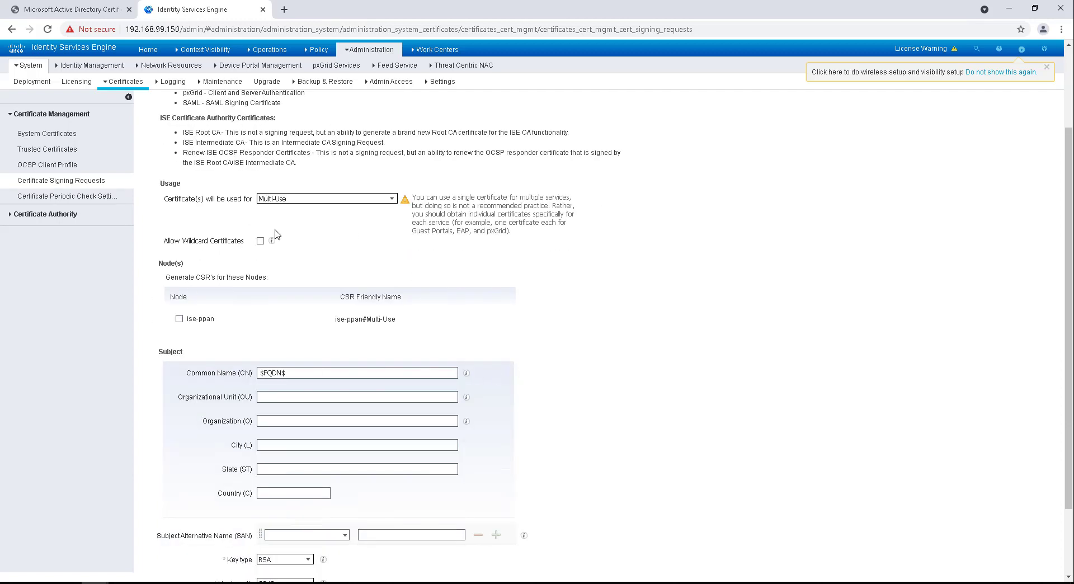
pyautogui.scroll(-1, 246, 253)
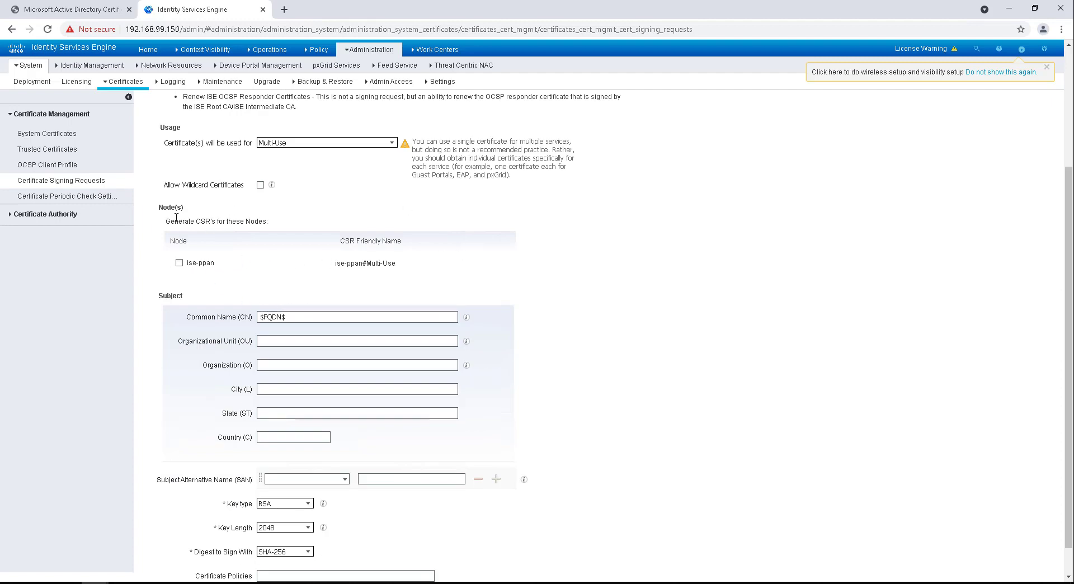
pyautogui.moveTo(159, 208); pyautogui.dragTo(281, 223)
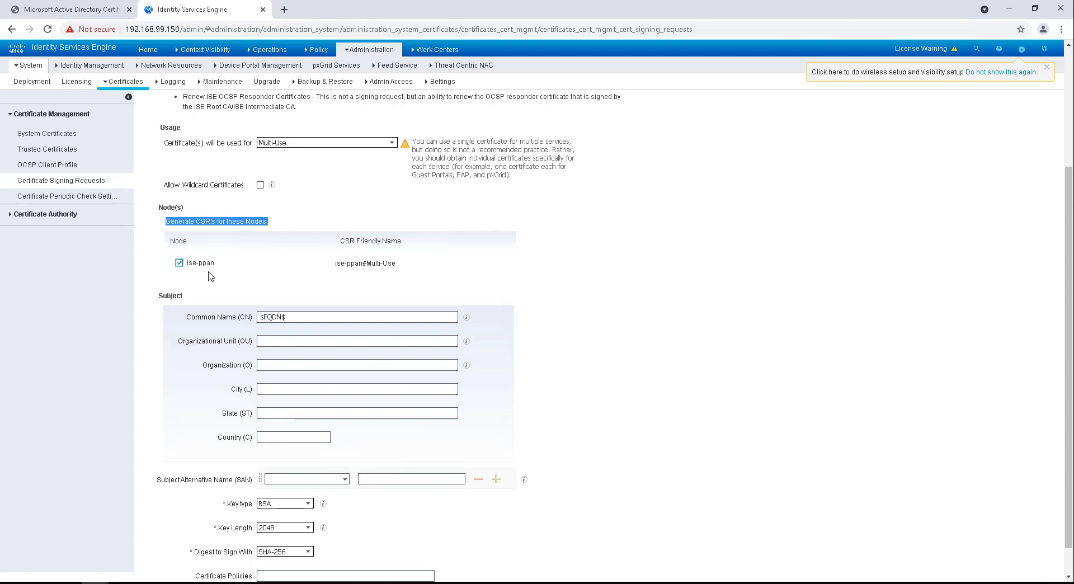
pyautogui.scroll(-1, 391, 277)
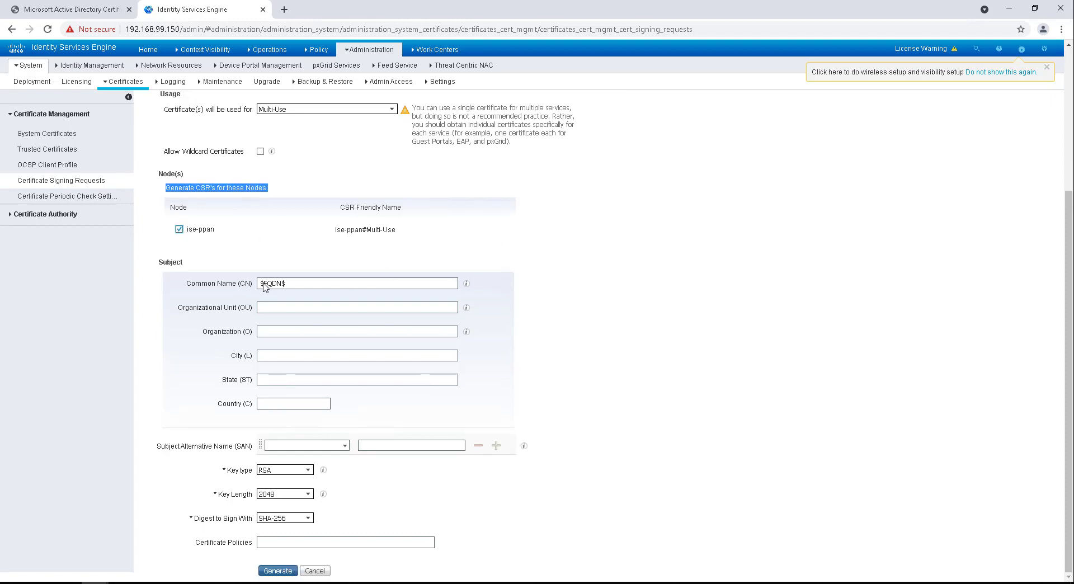
pyautogui.scroll(1, 260, 293)
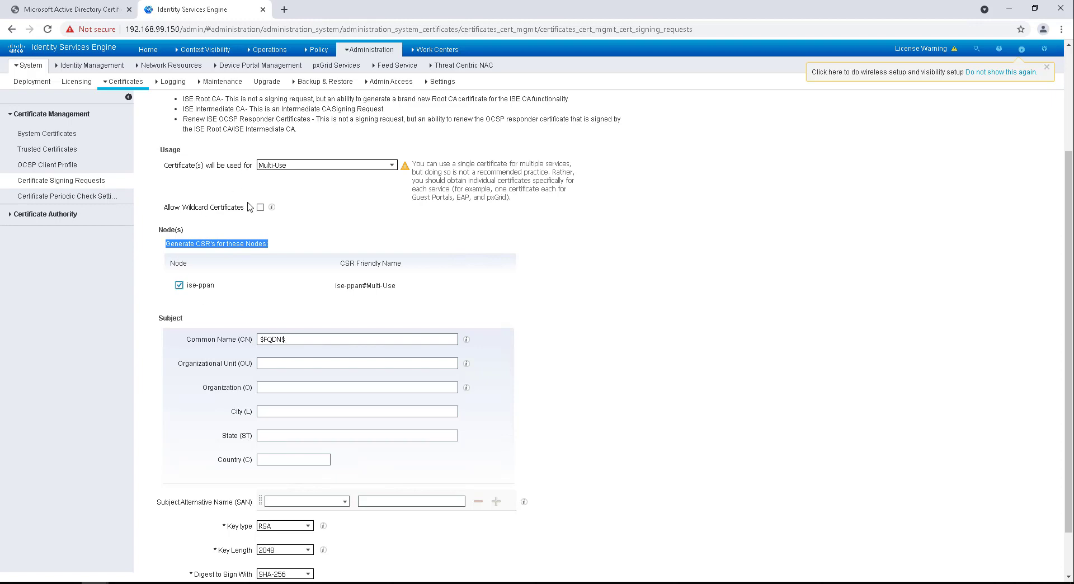
pyautogui.scroll(3, 249, 206)
pyautogui.scroll(-2, 303, 274)
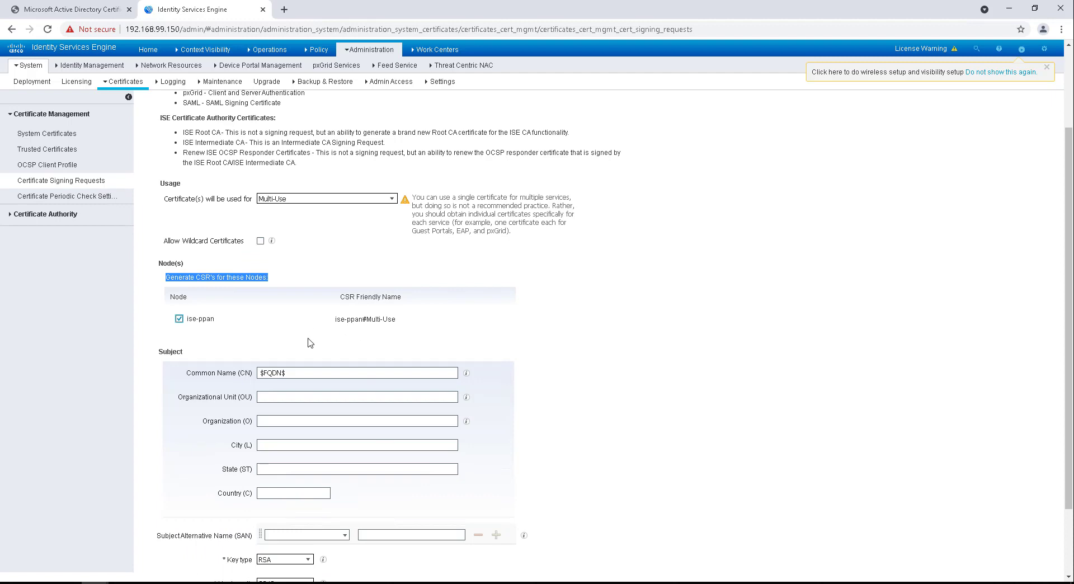
pyautogui.scroll(-3, 307, 337)
# Step: Fill the subject: OU Network, Organization Wizkid, City Bradford, State West Yorks
pyautogui.click(318, 308)
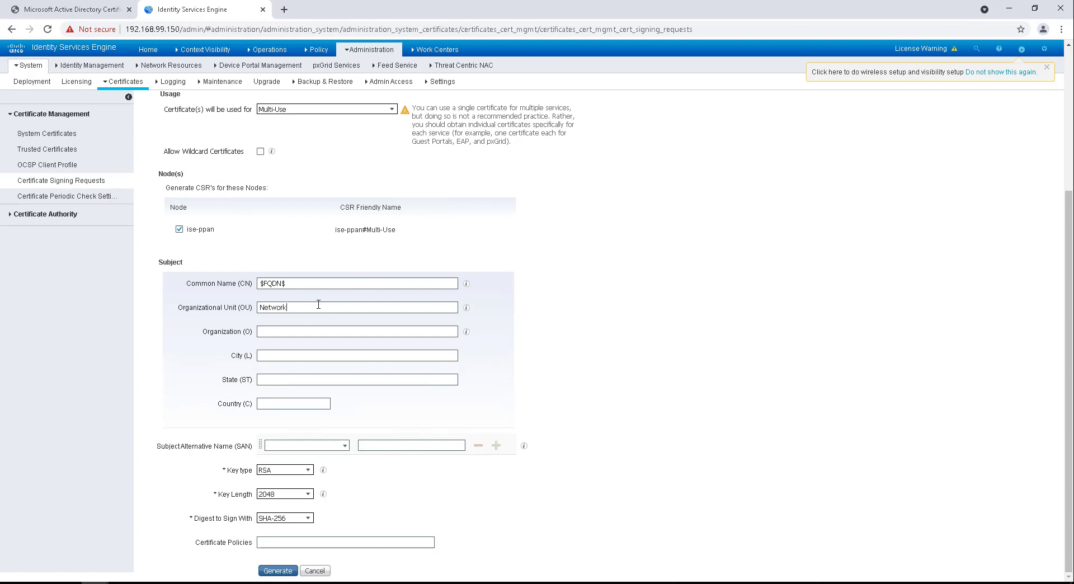
pyautogui.write('Network')
pyautogui.click(296, 334)
pyautogui.write('Wizkid')
pyautogui.click(291, 357)
pyautogui.write('Bradford')
pyautogui.press('Tab')
pyautogui.write('West Yorkshire')
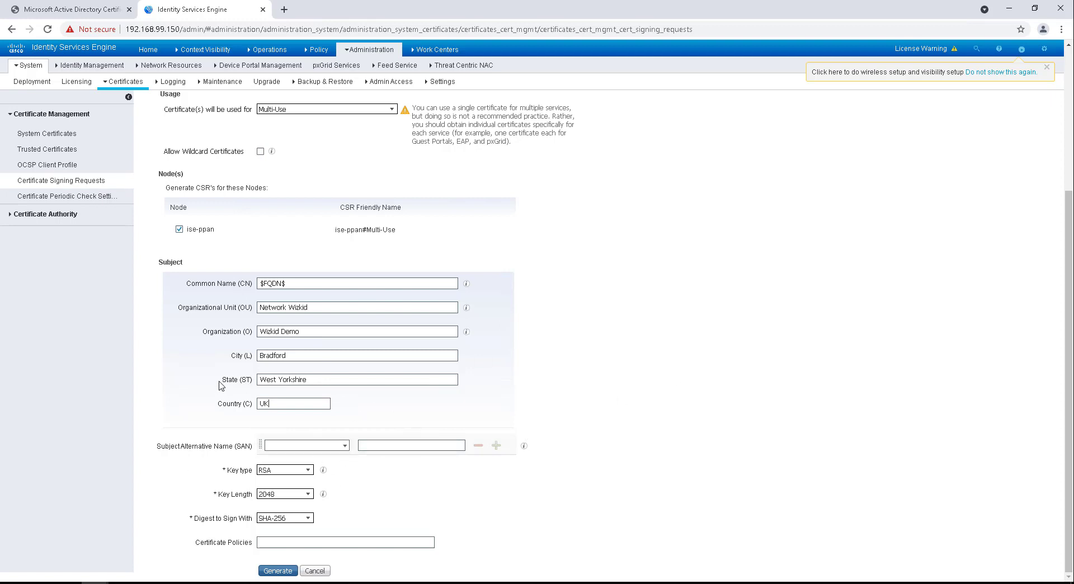
# Step: Add DNS Name SAN ise-ppan.networkwizkid.com and generate the CSR
pyautogui.click(344, 445)
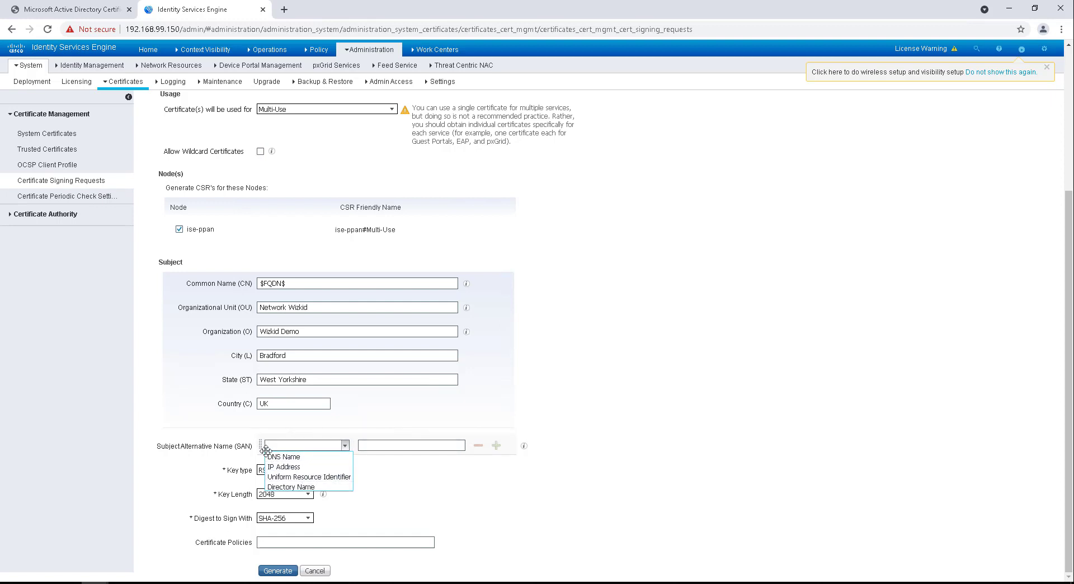
pyautogui.click(292, 457)
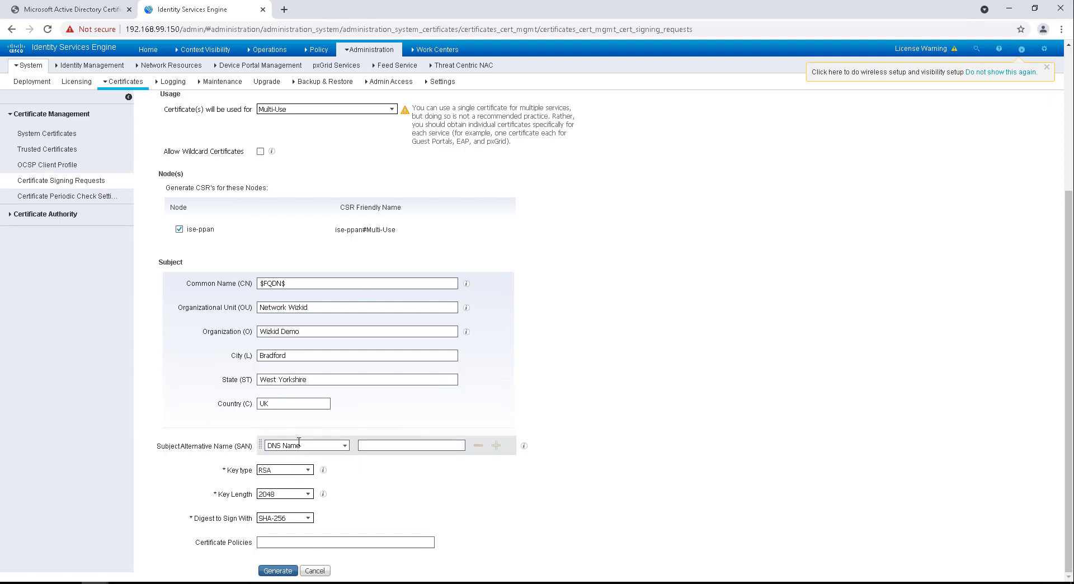
pyautogui.click(396, 446)
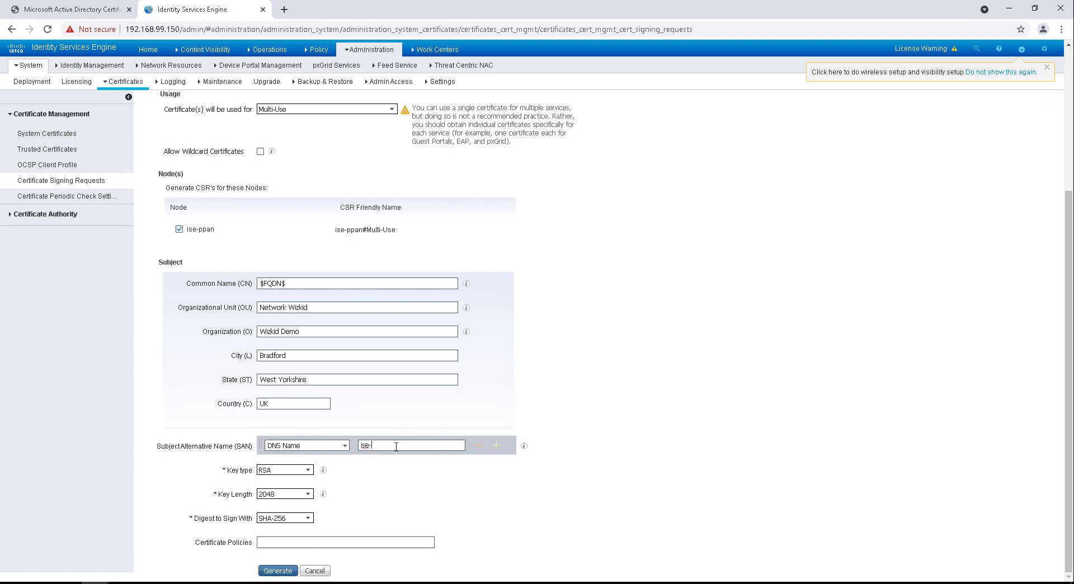
pyautogui.write('ise-ppan.networkwizkid.com')
pyautogui.moveTo(460, 444); pyautogui.dragTo(337, 442)
pyautogui.click(594, 481)
pyautogui.click(285, 570)
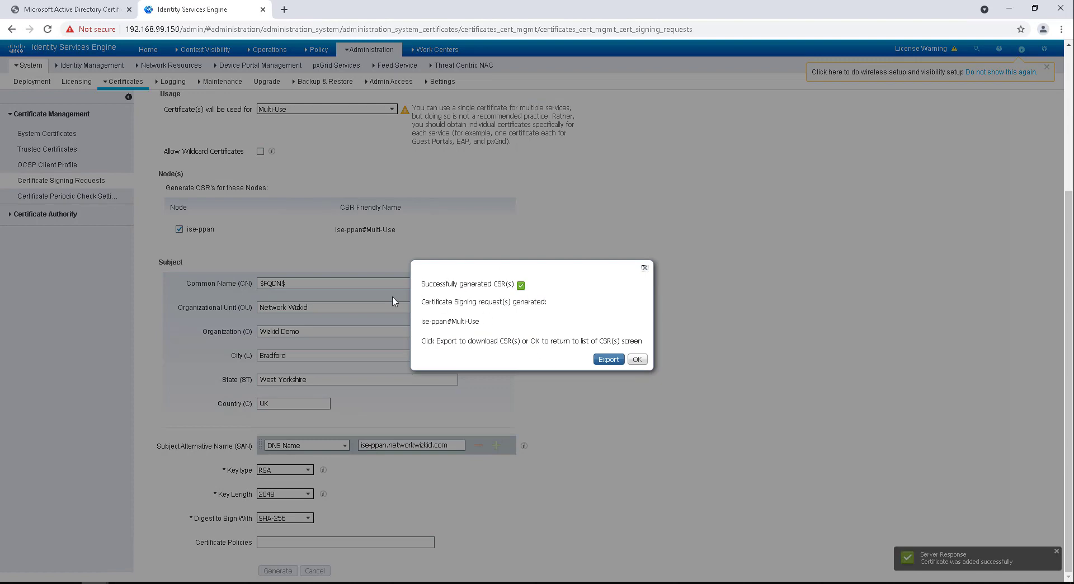
# Step: Export the CSR as iseppanMultiUse.pem and open it in Notepad
pyautogui.click(602, 361)
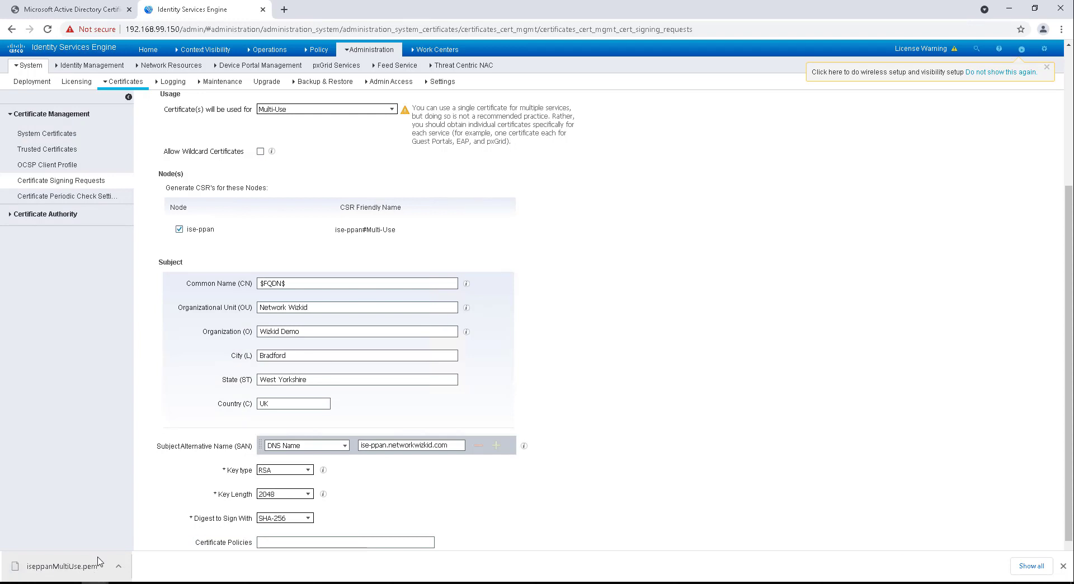
pyautogui.click(98, 564)
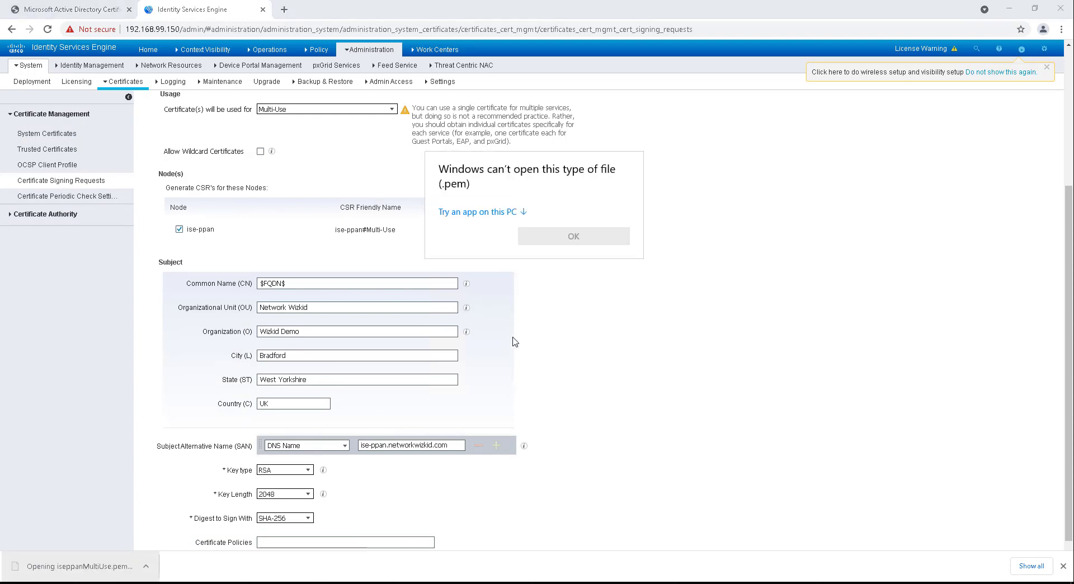
pyautogui.click(493, 212)
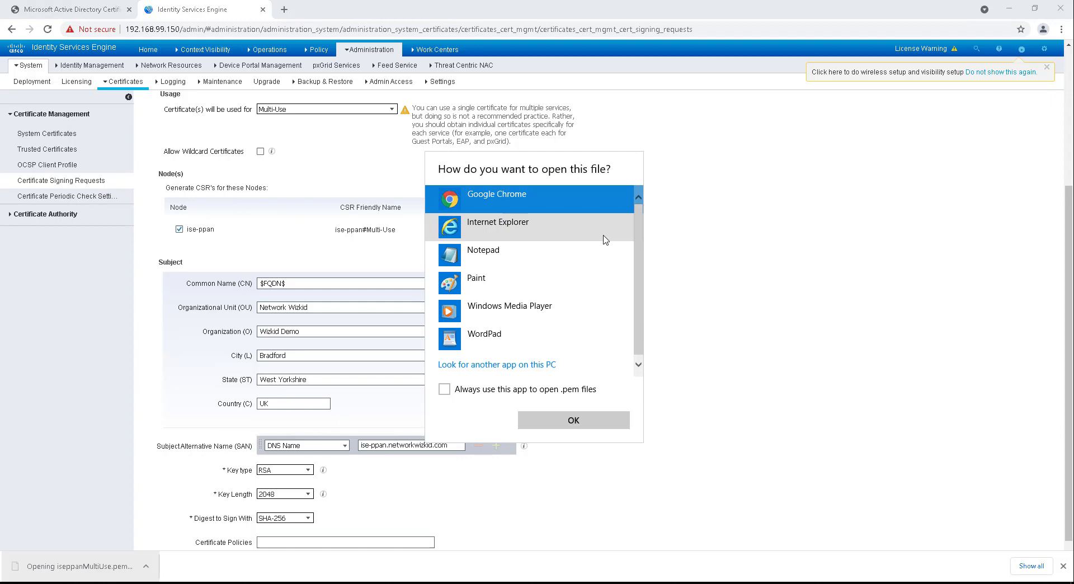
pyautogui.click(503, 258)
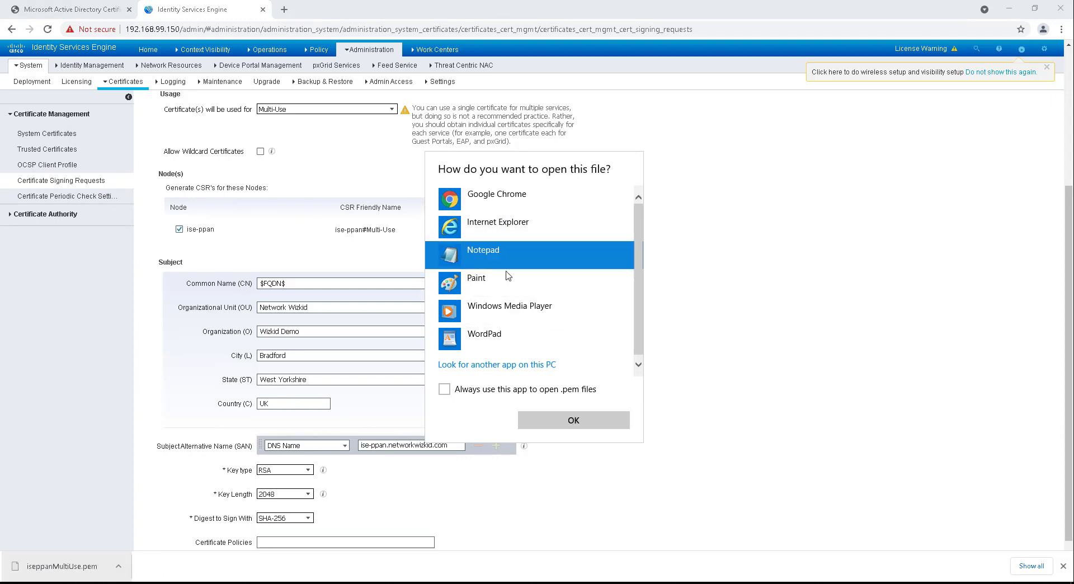
pyautogui.click(552, 426)
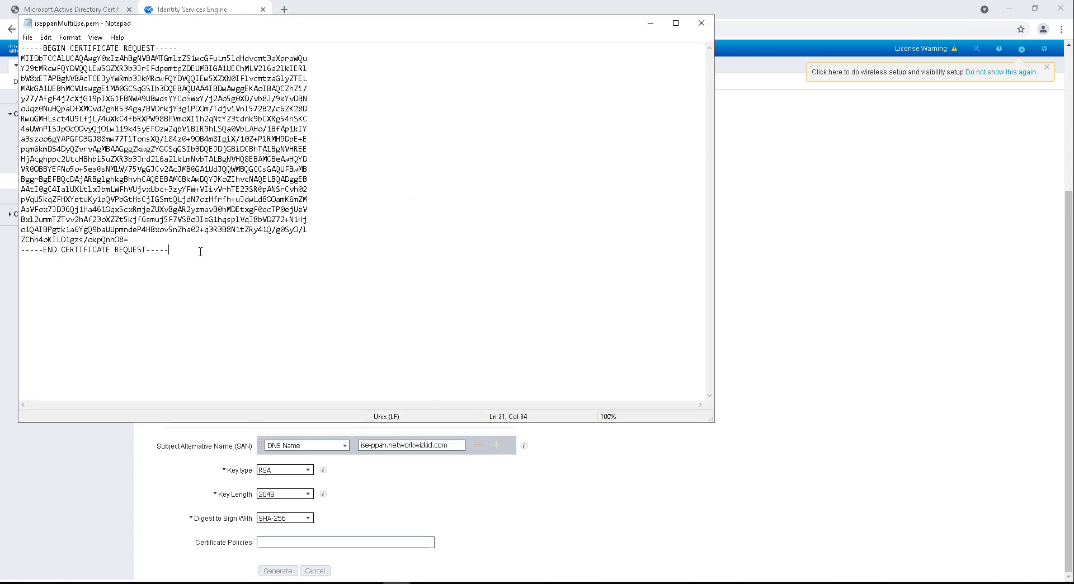
# Step: Copy the entire PEM request text and minimize Notepad
pyautogui.moveTo(201, 250); pyautogui.dragTo(21, 49)
pyautogui.rightClick(121, 93)
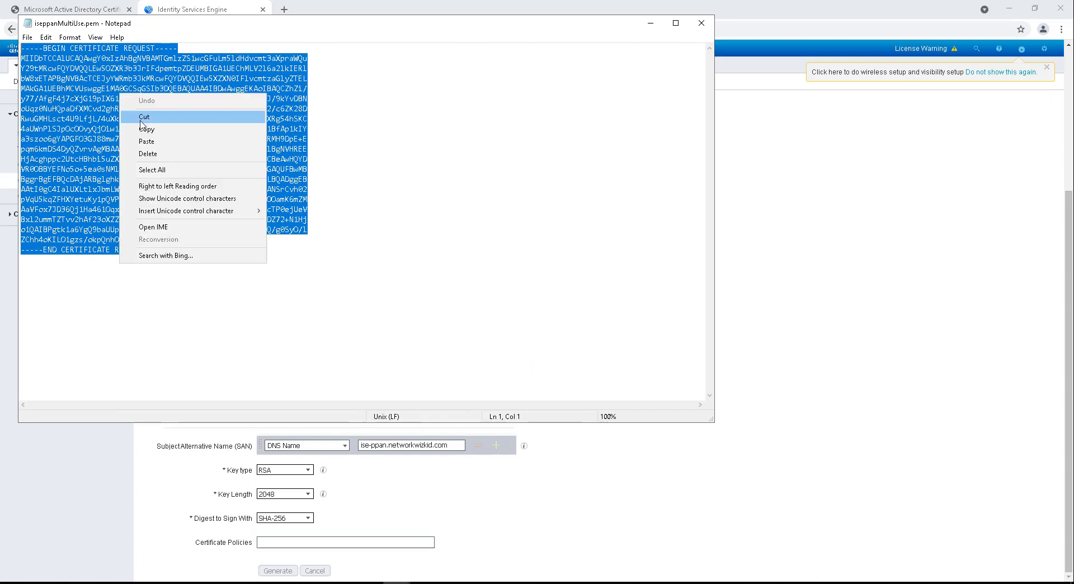
pyautogui.click(140, 128)
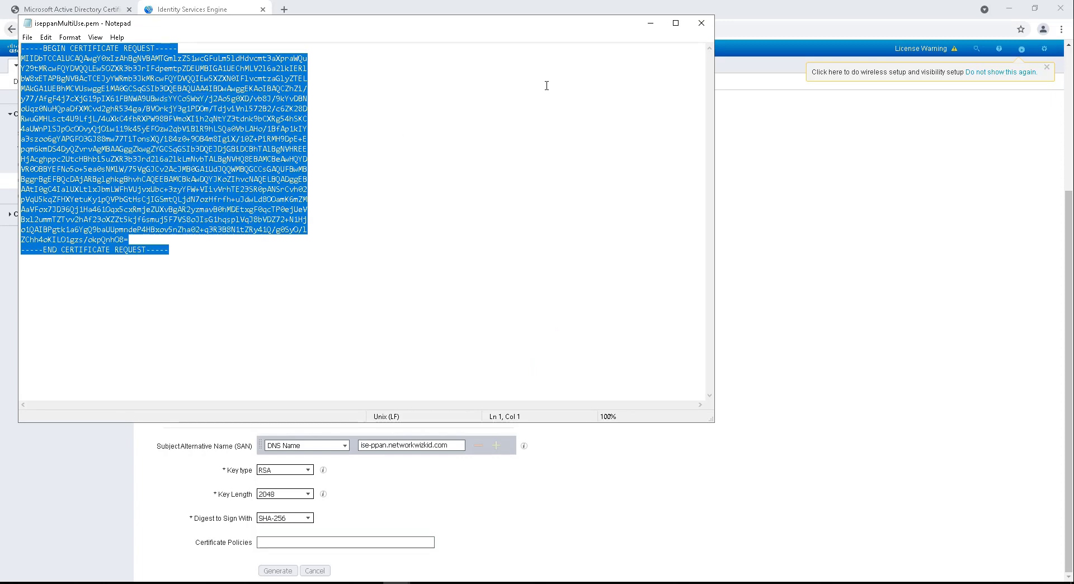
pyautogui.click(651, 24)
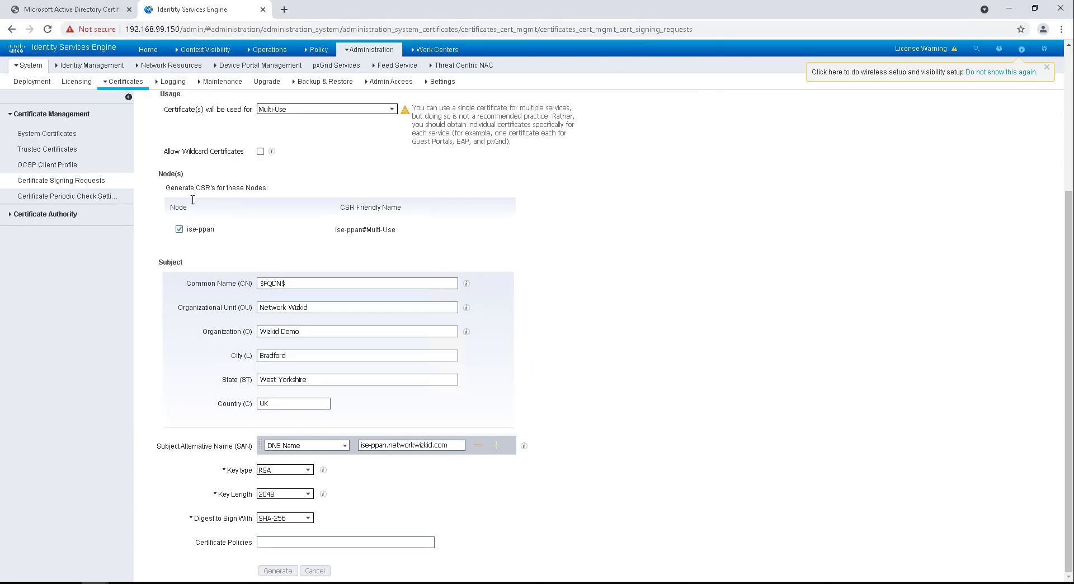
# Step: Open System Certificates and highlight the Default self-signed server certificate serving Admin, EAP and Portal
pyautogui.click(48, 134)
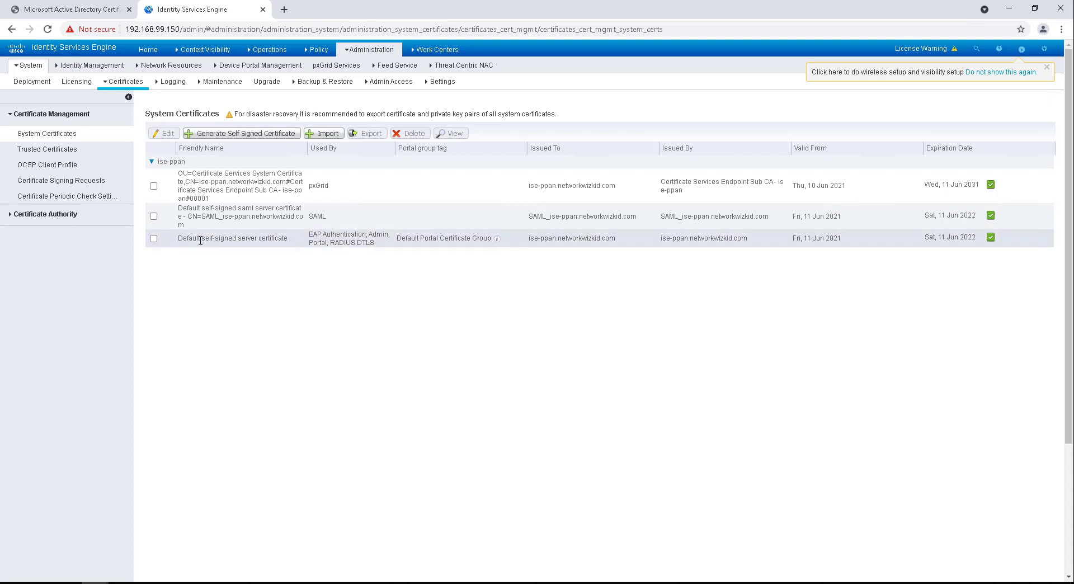
pyautogui.moveTo(183, 240); pyautogui.dragTo(762, 244)
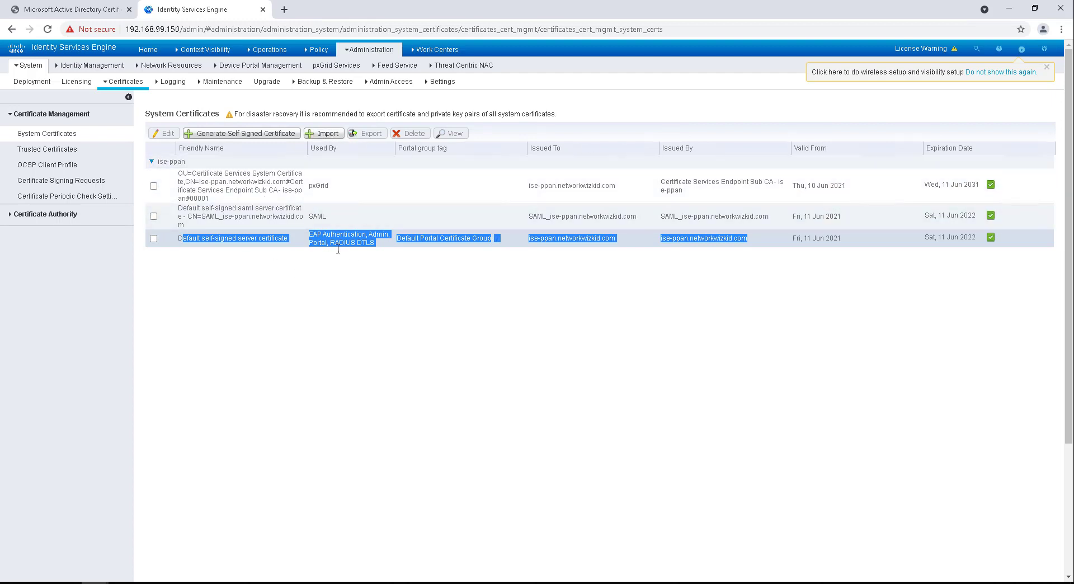
# Step: Inspect the site certificate's Details and Certification Path, then return to the Certificate Services tab
pyautogui.click(241, 292)
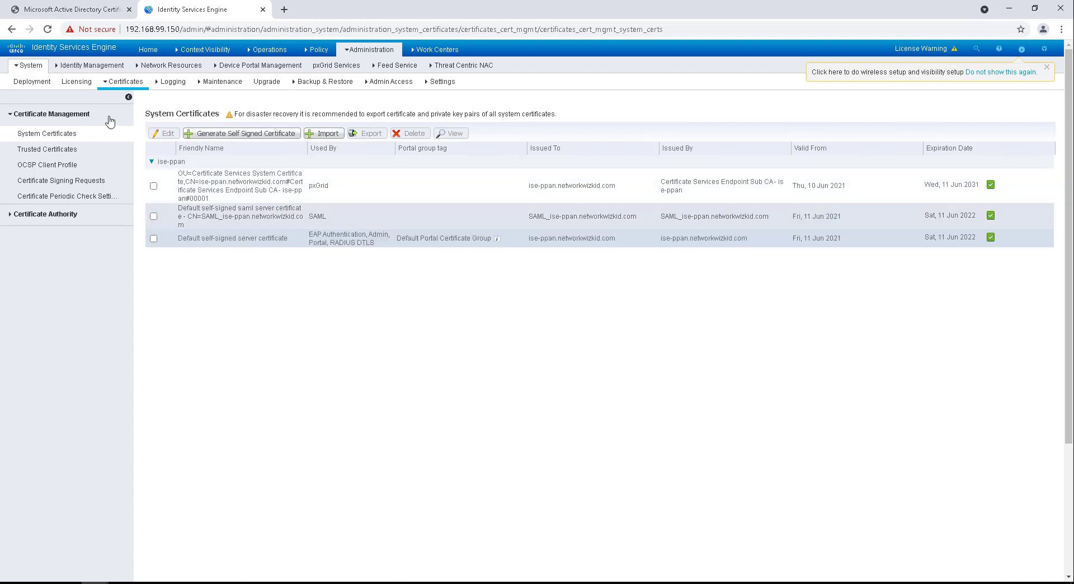
pyautogui.click(91, 29)
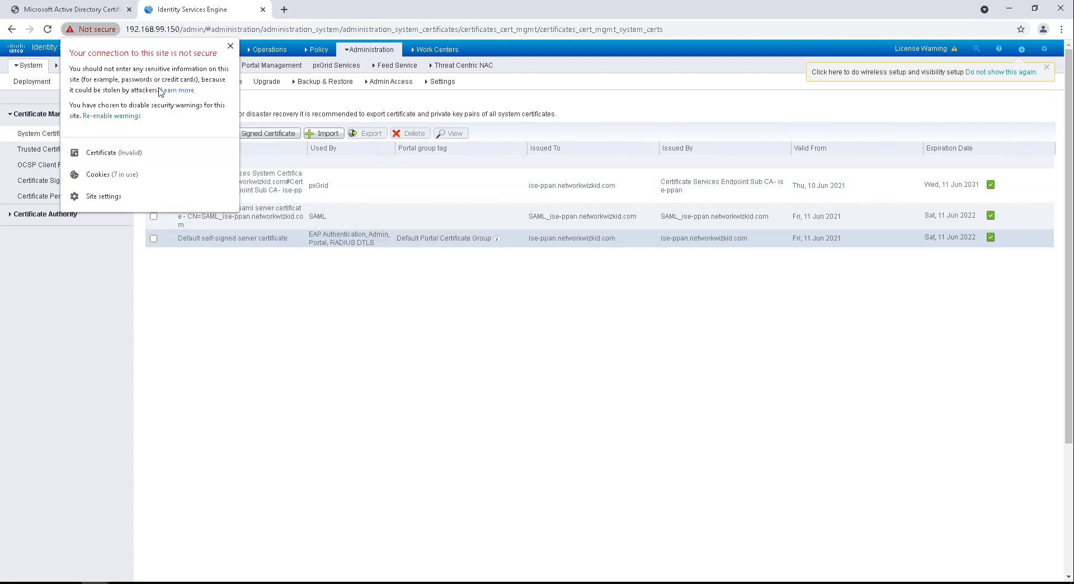
pyautogui.click(125, 163)
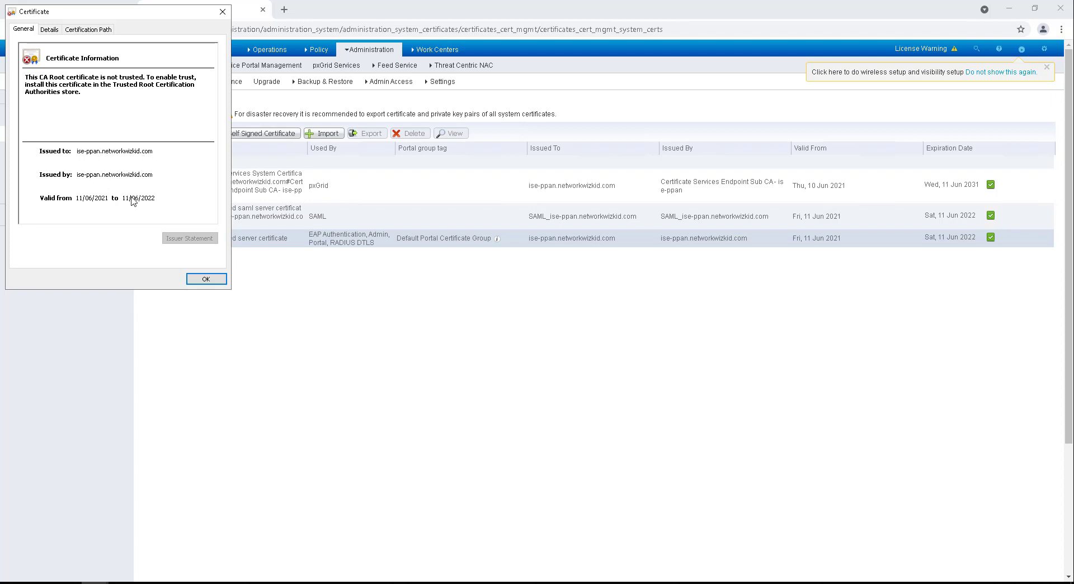
pyautogui.click(50, 31)
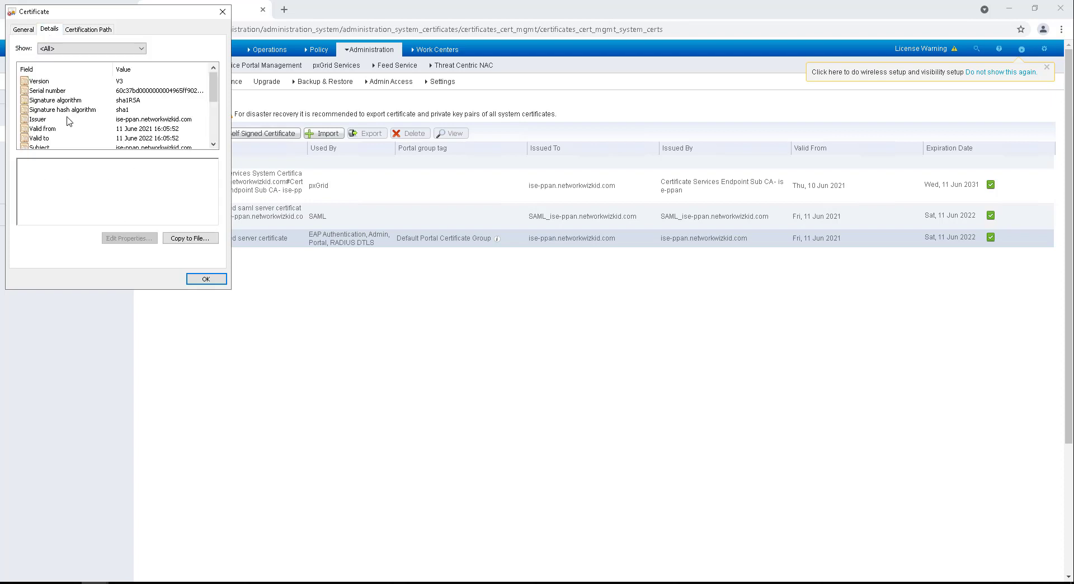
pyautogui.click(83, 31)
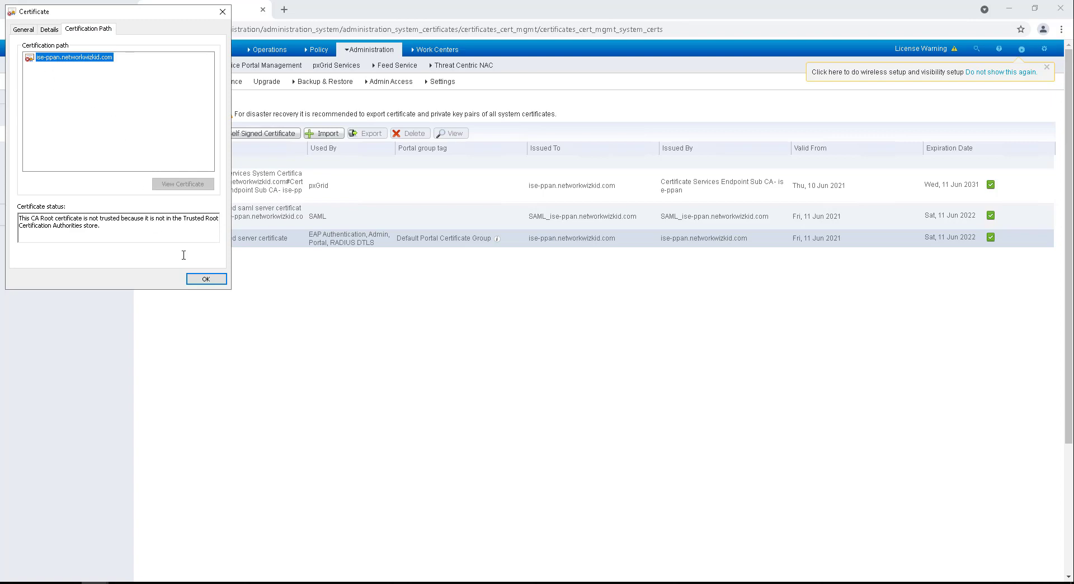
pyautogui.click(206, 279)
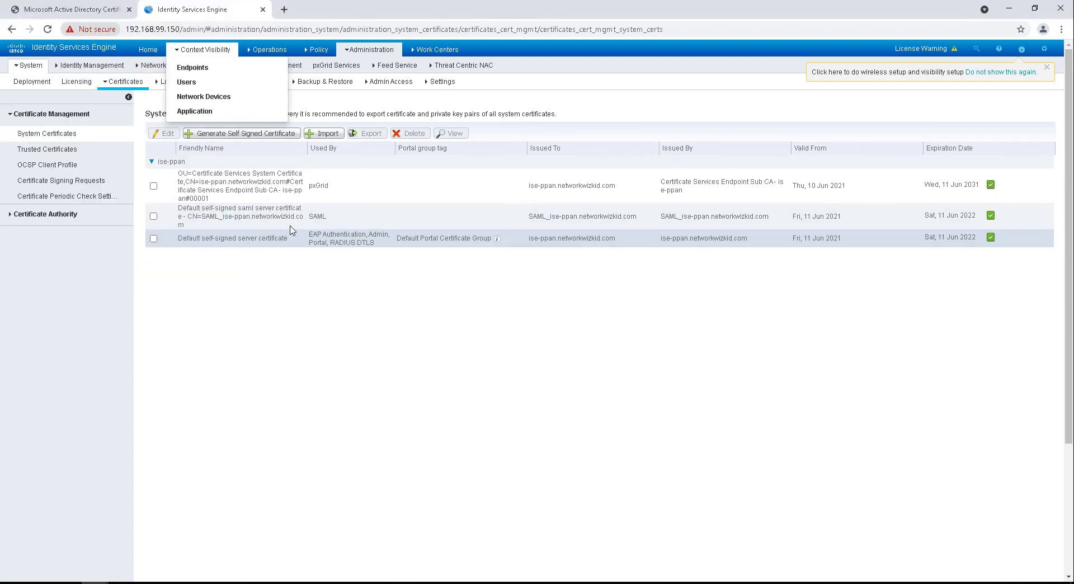
pyautogui.click(97, 14)
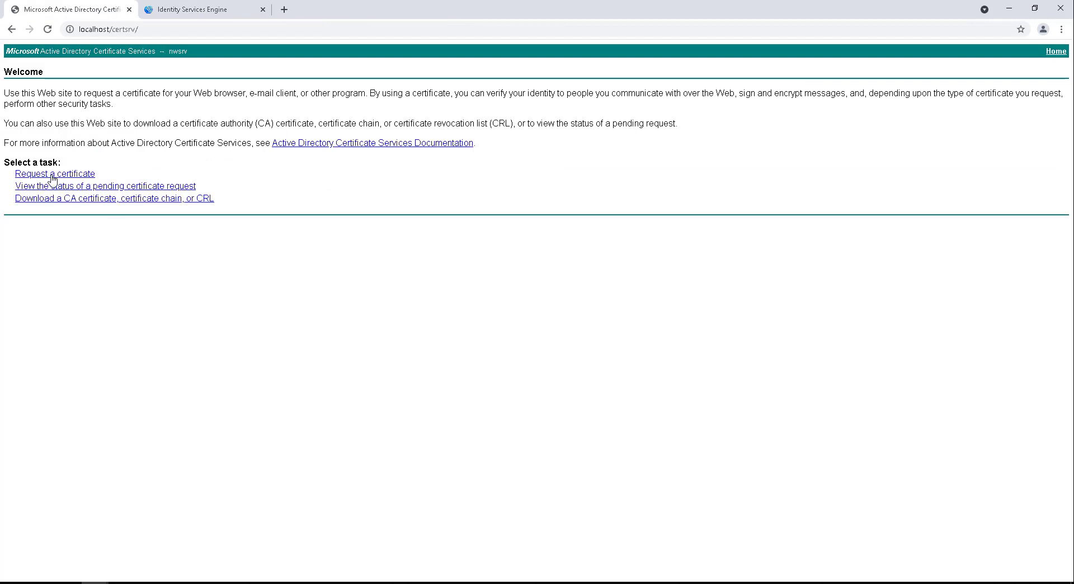
# Step: Submit the pasted ise-ppan CSR as an advanced certificate request using the Web Server template
pyautogui.click(85, 174)
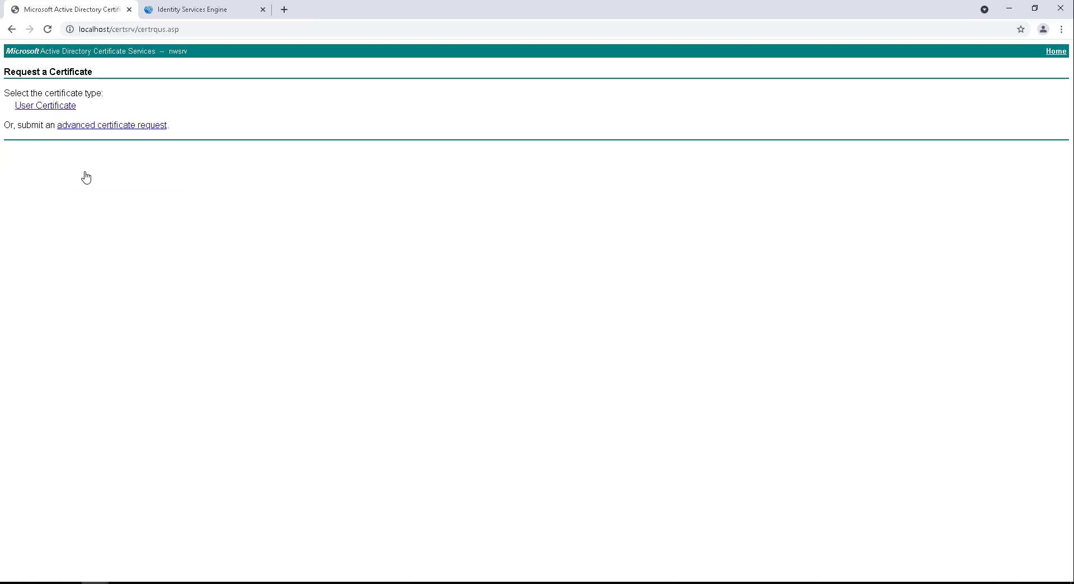
pyautogui.click(92, 126)
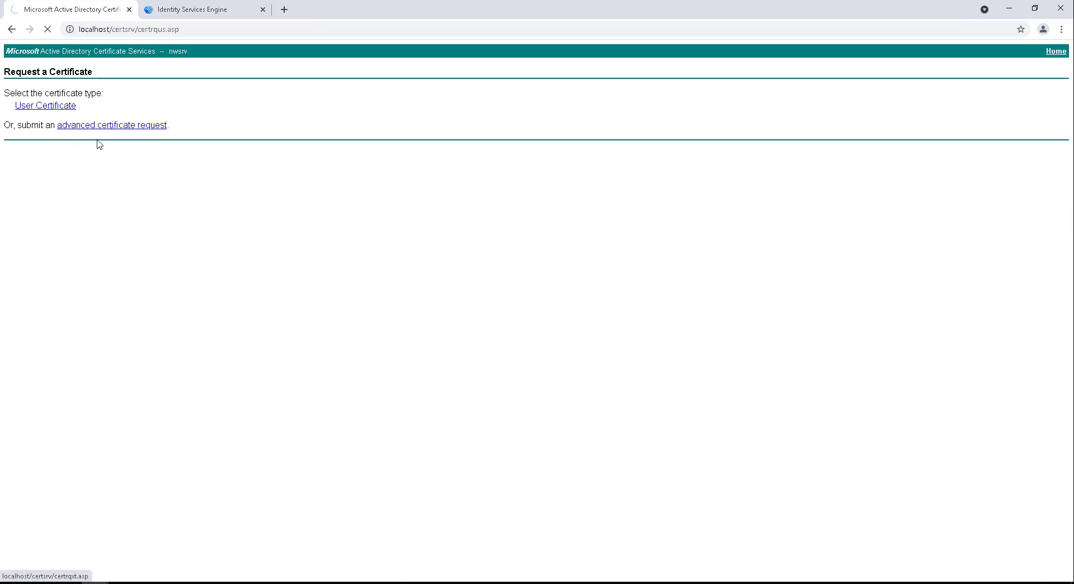
pyautogui.click(150, 155)
pyautogui.rightClick(148, 155)
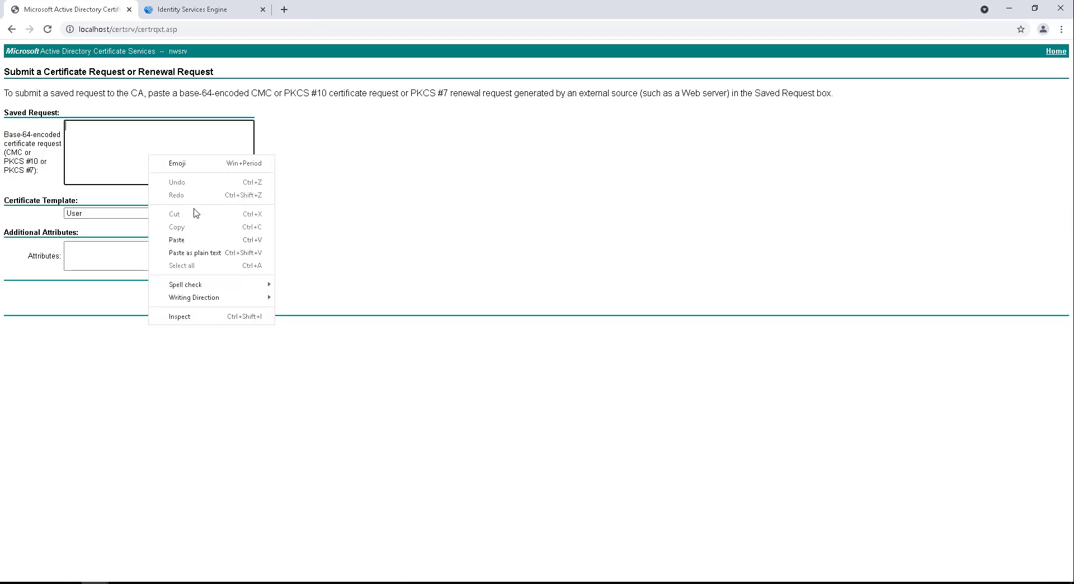
pyautogui.click(200, 242)
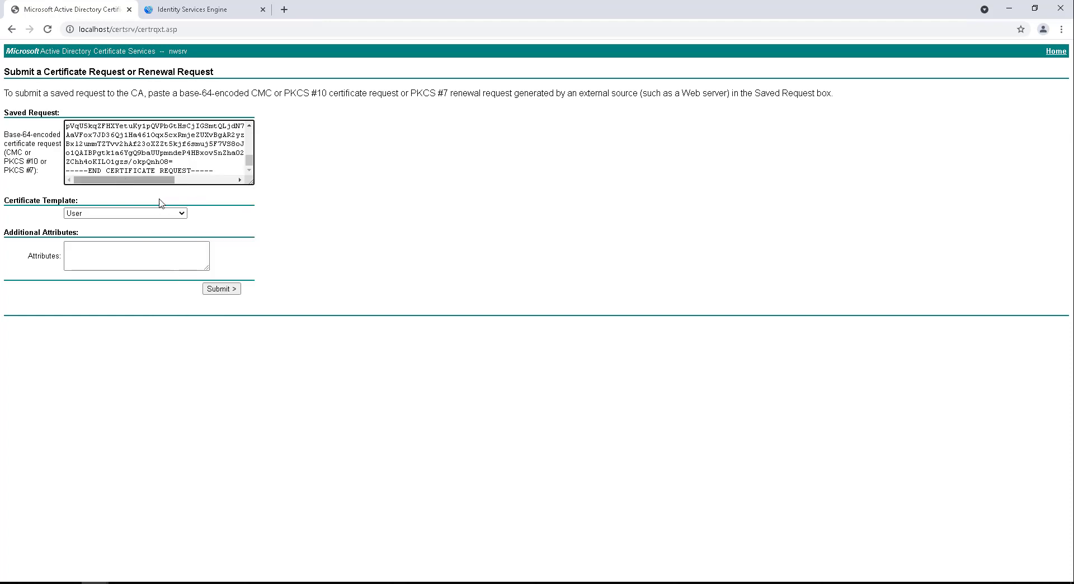
pyautogui.click(182, 214)
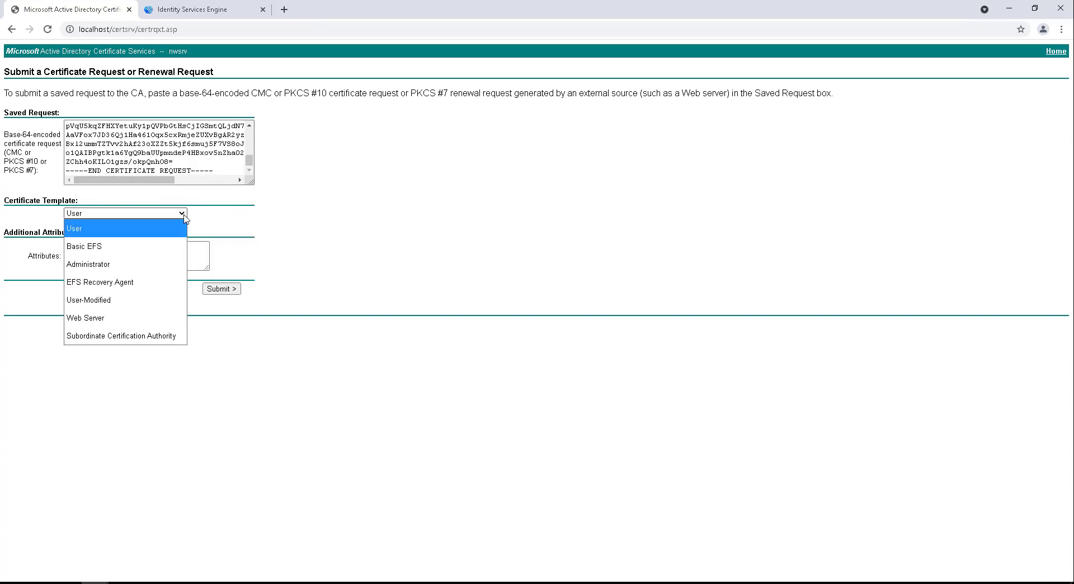
pyautogui.click(158, 318)
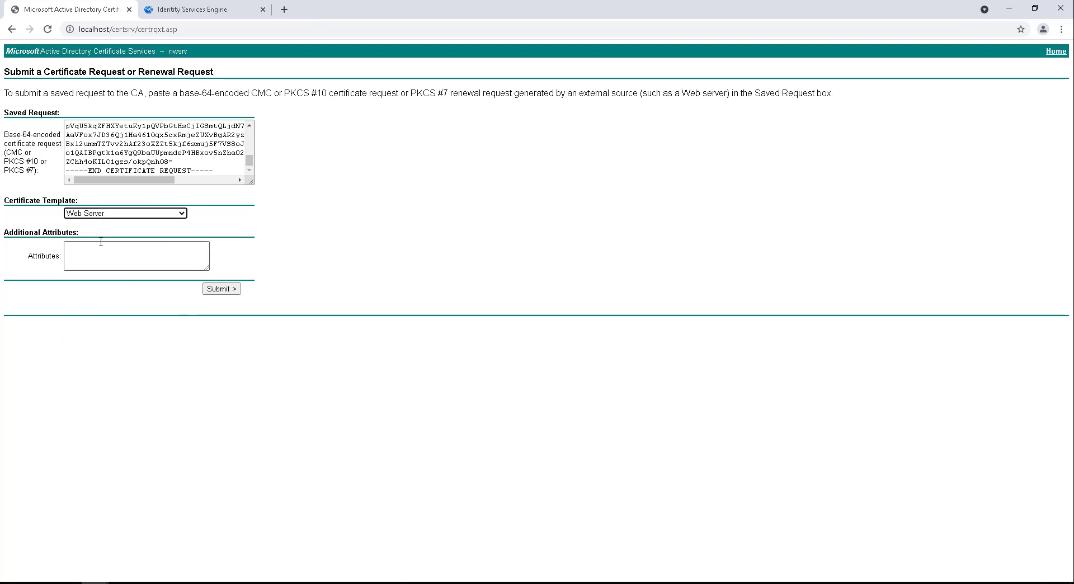
pyautogui.click(225, 290)
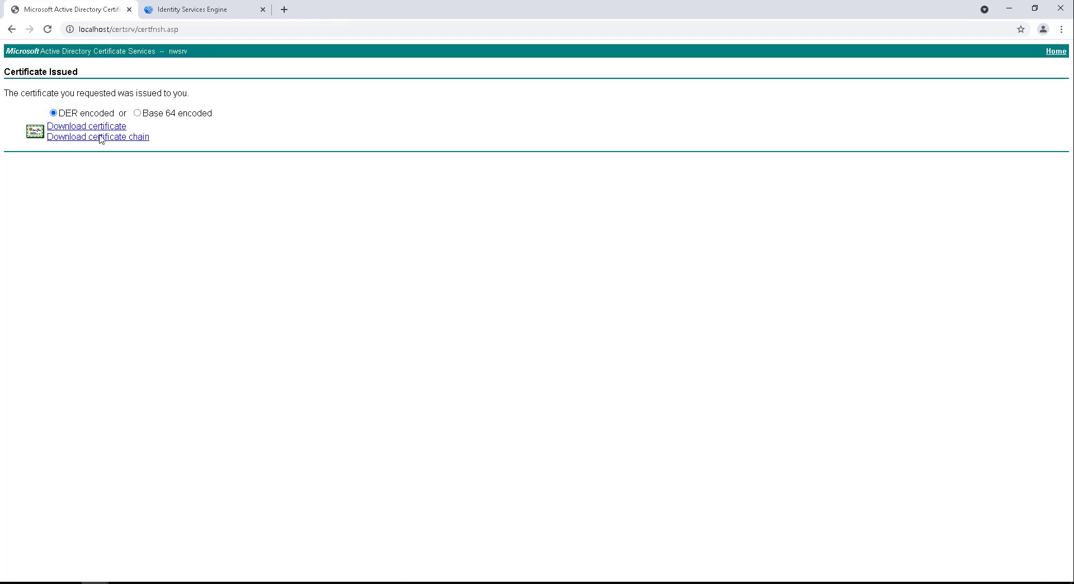
# Step: Download the issued certificate and its chain in Base 64, then open the certificate file
pyautogui.click(137, 114)
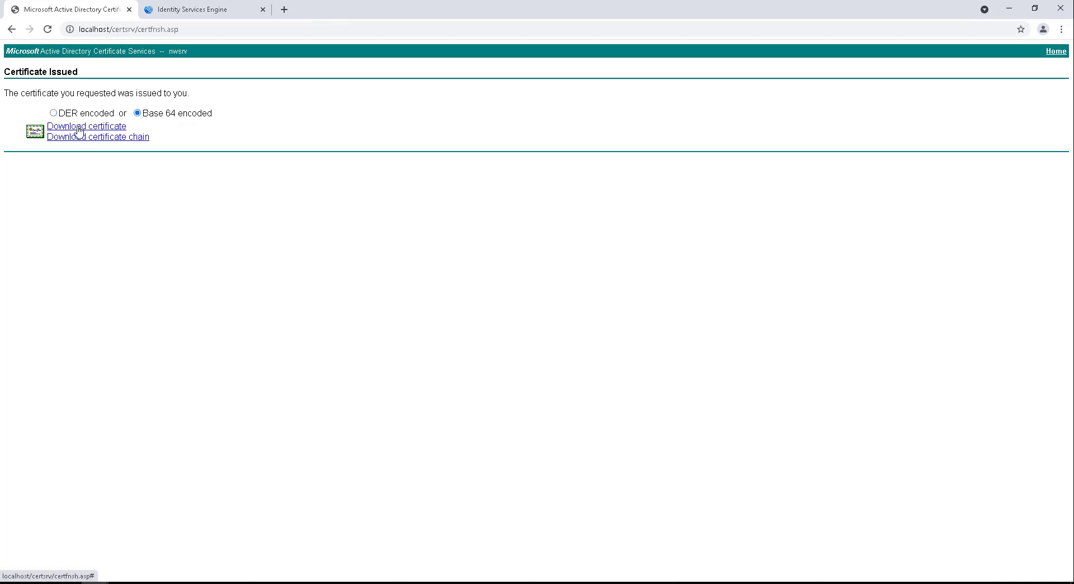
pyautogui.click(80, 137)
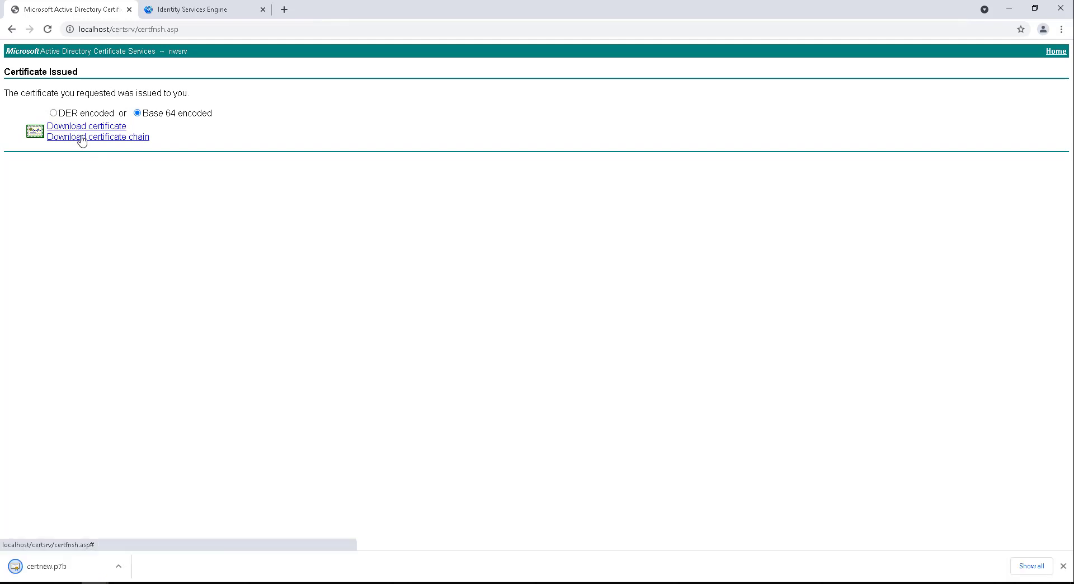
pyautogui.click(94, 130)
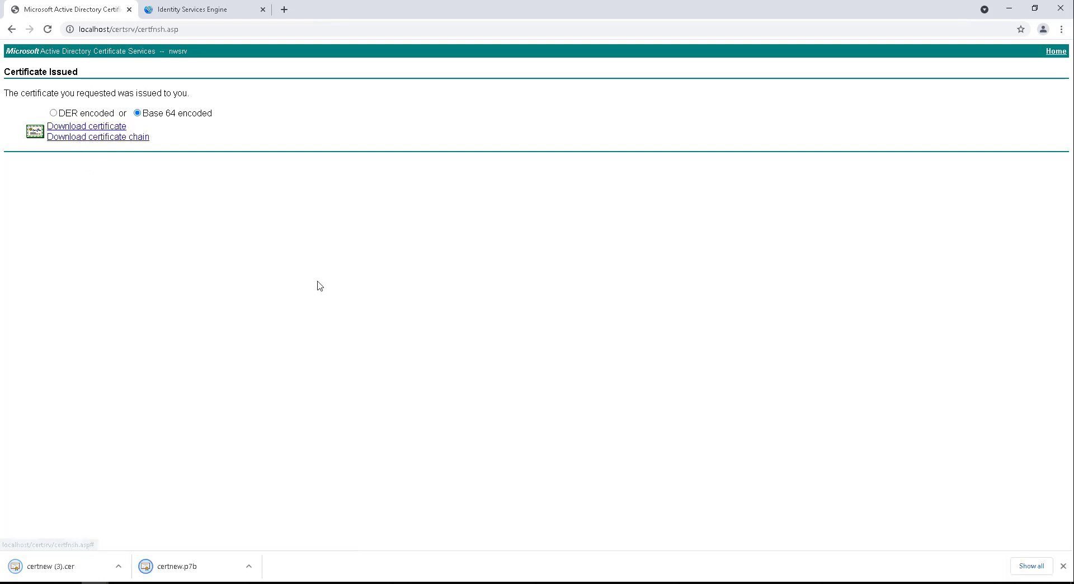
pyautogui.click(85, 573)
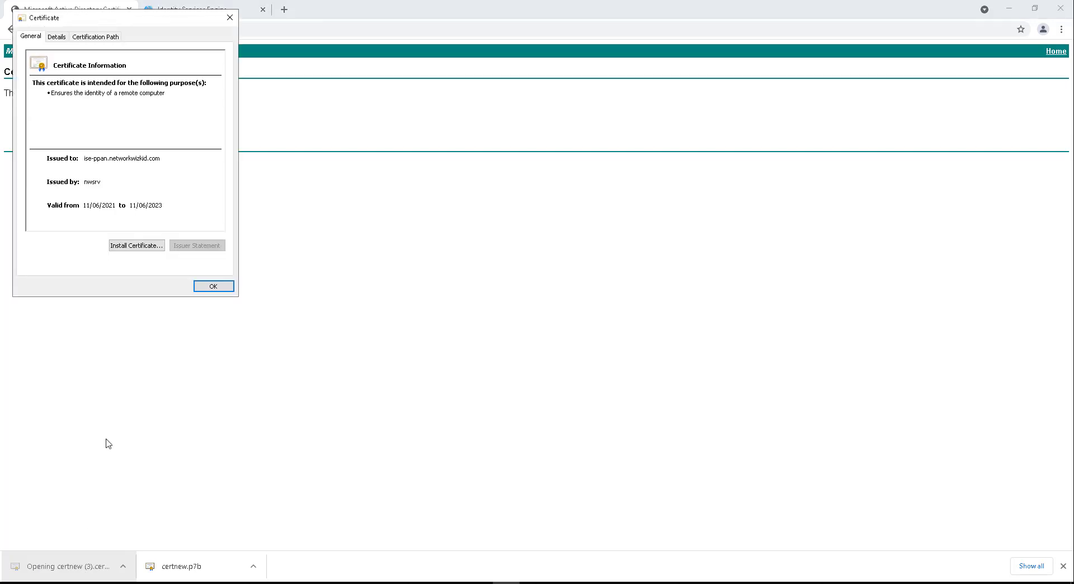
pyautogui.click(95, 183)
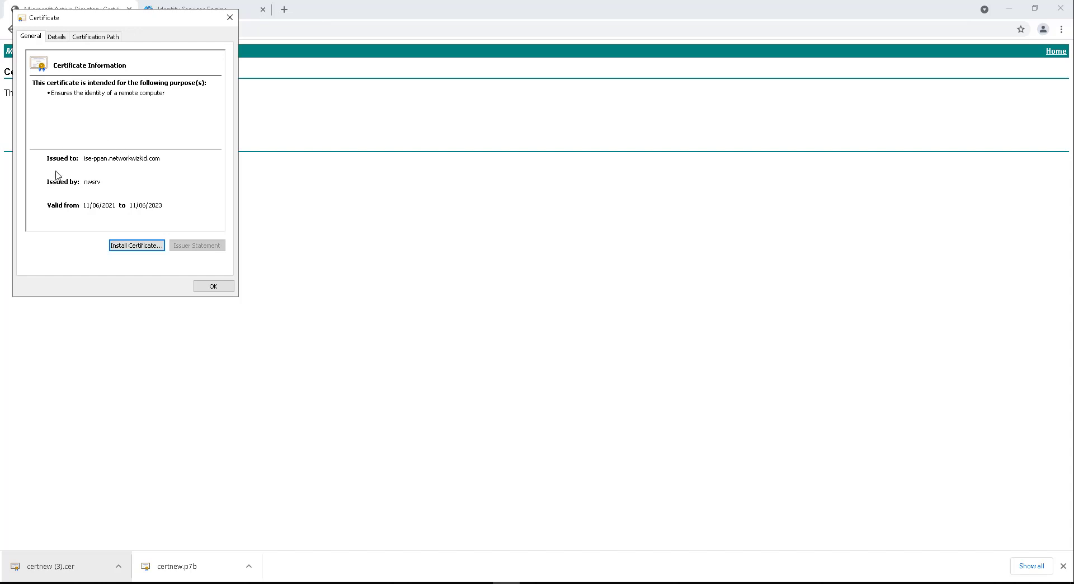
# Step: Check the certificate's Subject Alternative Name DNS entry and its certification path up to nwsrv
pyautogui.click(63, 37)
pyautogui.scroll(-2, 183, 124)
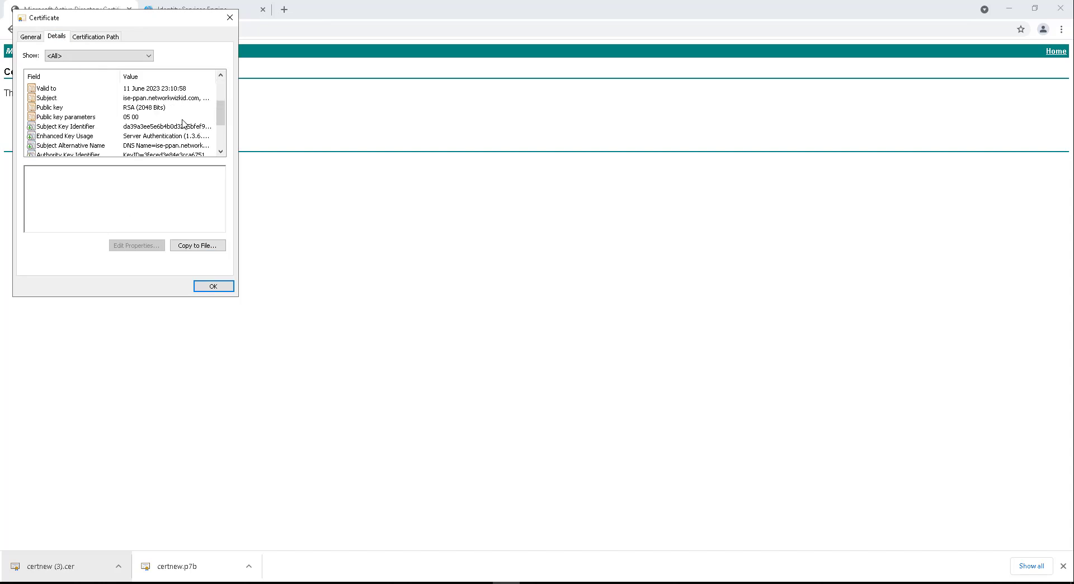
pyautogui.click(87, 146)
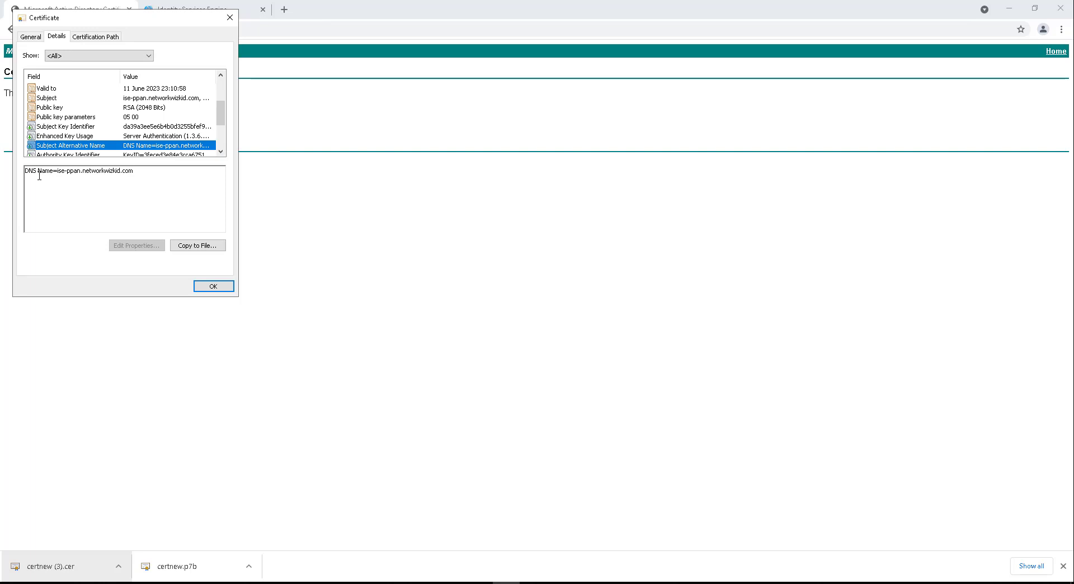
pyautogui.moveTo(51, 177)
pyautogui.mouseDown()
pyautogui.moveTo(136, 173)
pyautogui.moveTo(38, 173)
pyautogui.mouseUp()
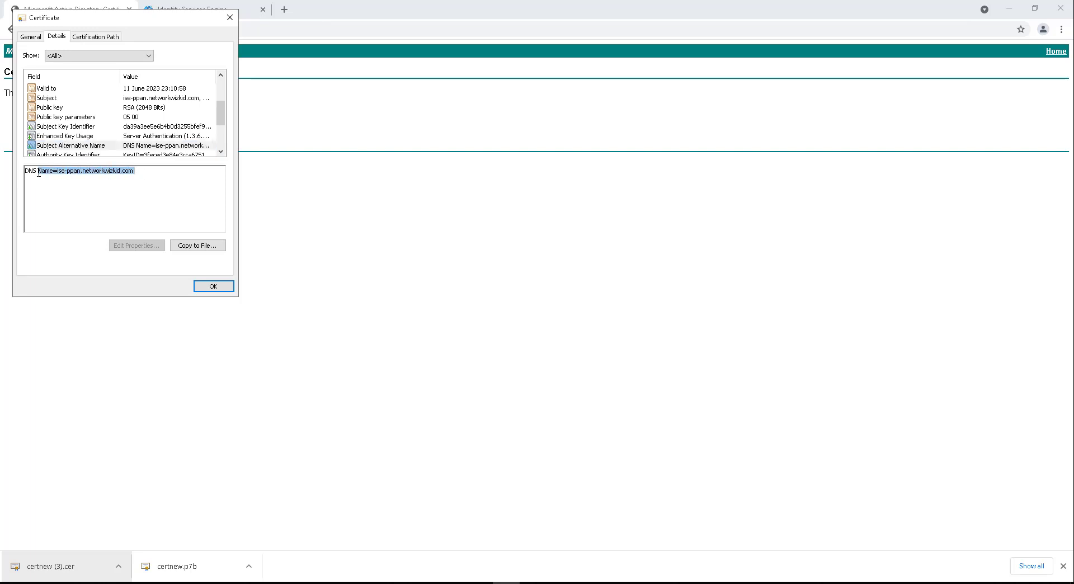
pyautogui.scroll(1, 83, 119)
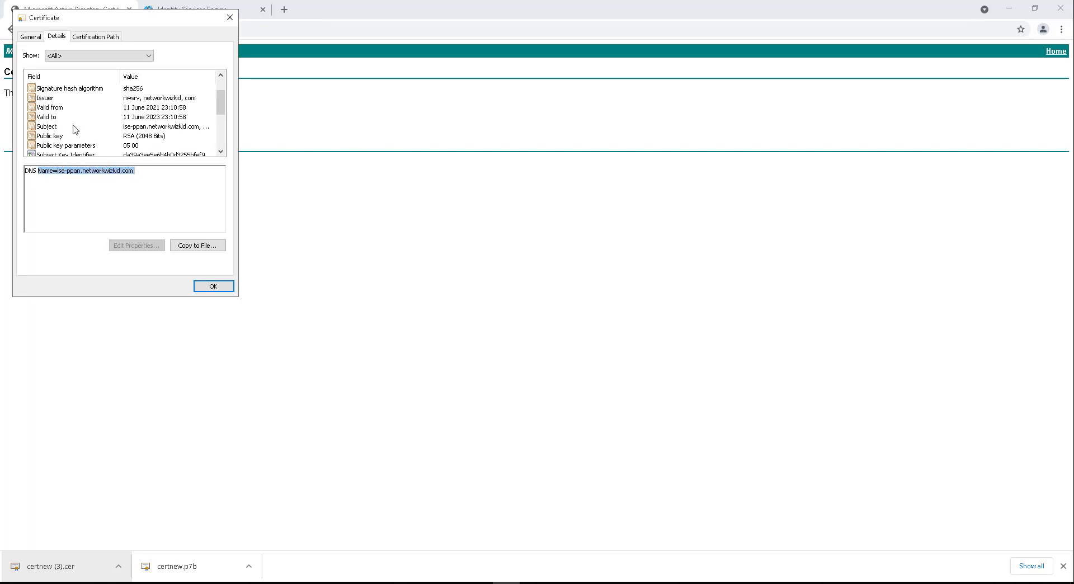
pyautogui.scroll(1, 78, 137)
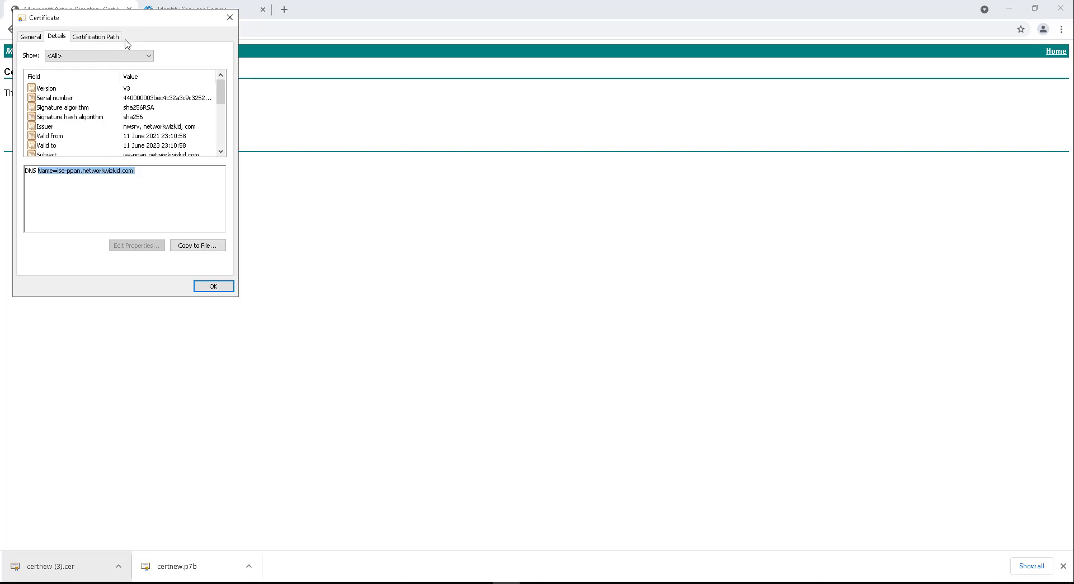
pyautogui.click(98, 36)
pyautogui.click(47, 65)
pyautogui.click(90, 74)
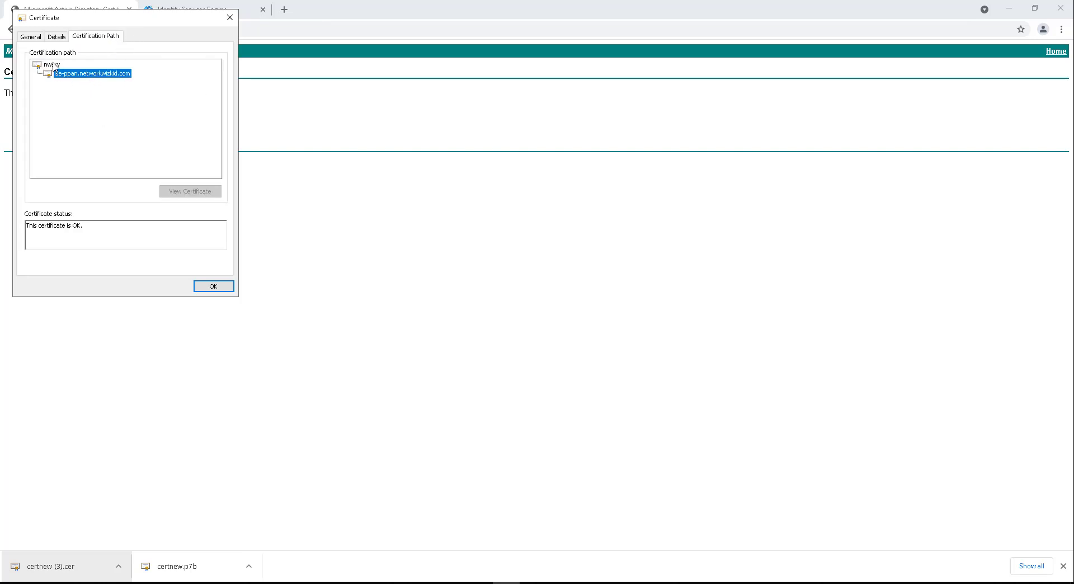
pyautogui.click(117, 64)
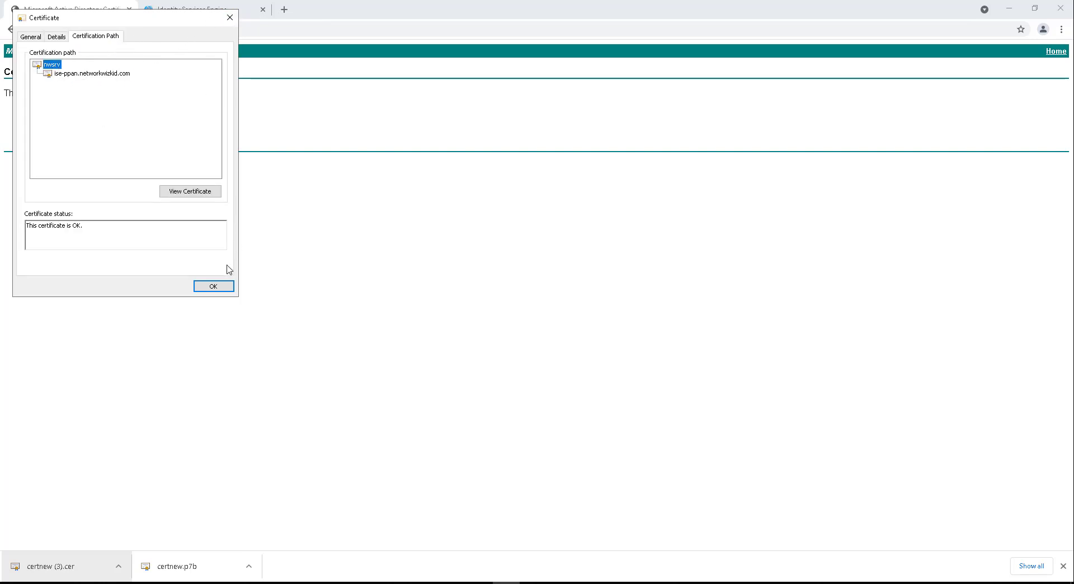
pyautogui.click(212, 285)
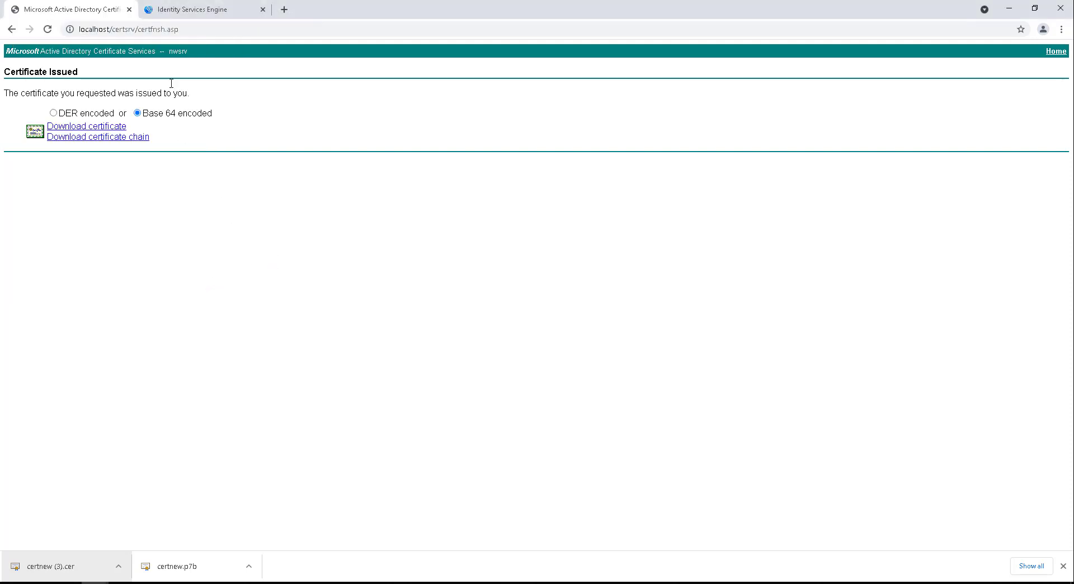
# Step: Select the ise-ppan request under Certificate Signing Requests and start Bind Certificate
pyautogui.click(209, 10)
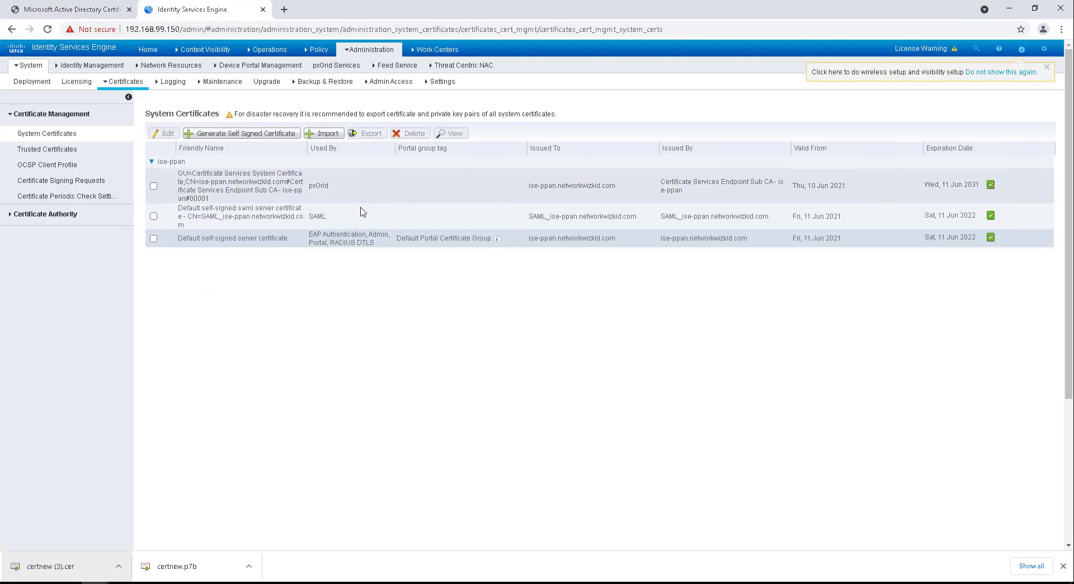
pyautogui.click(331, 137)
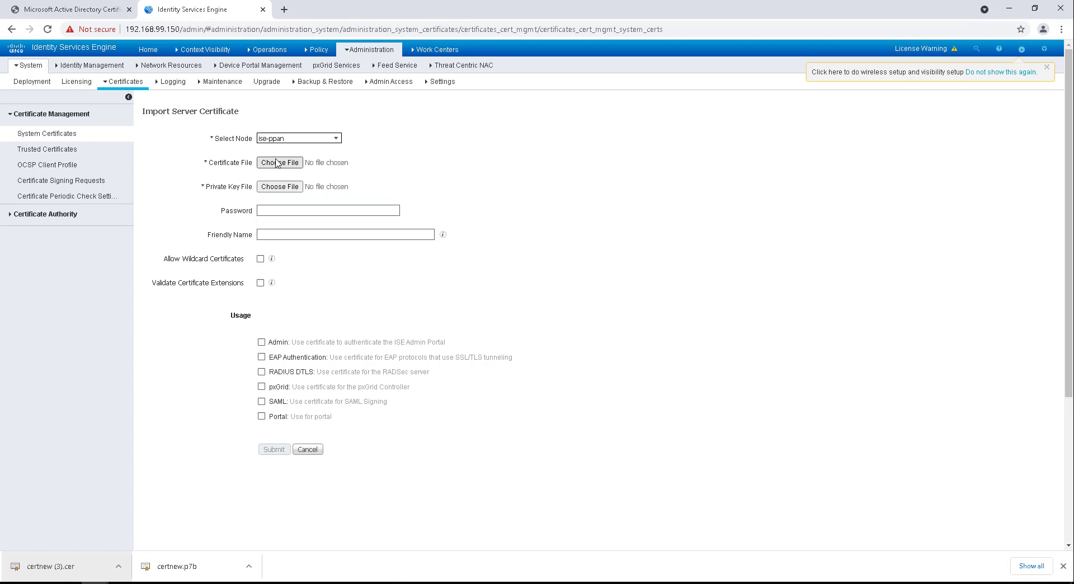
pyautogui.click(62, 180)
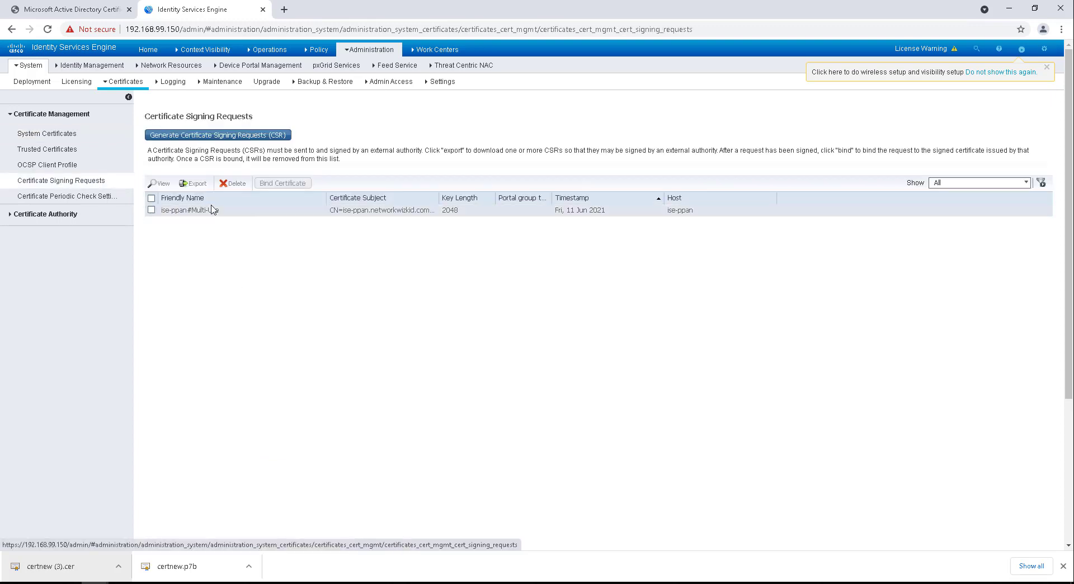
pyautogui.click(152, 211)
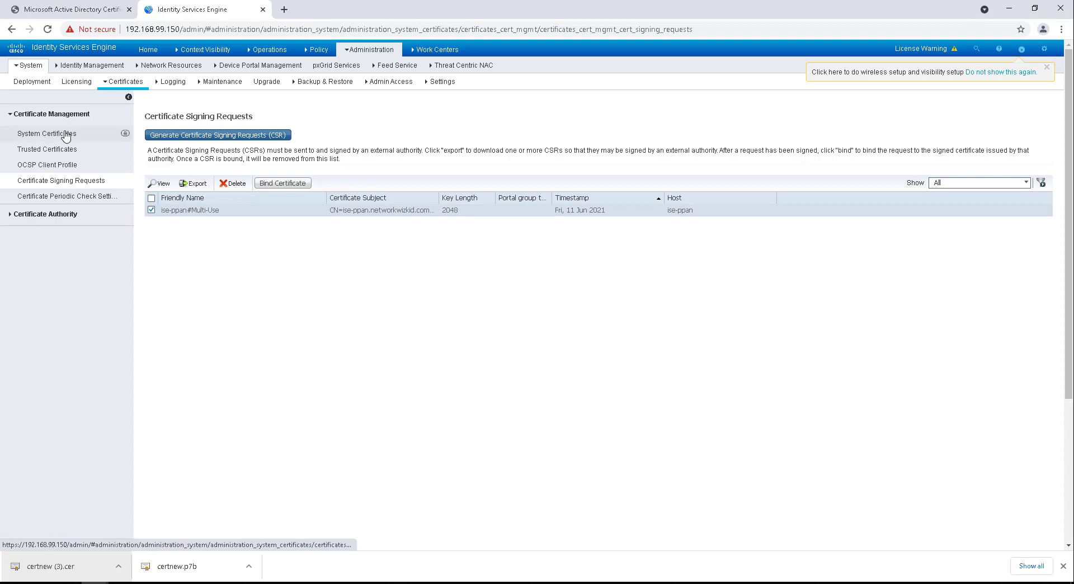
pyautogui.click(89, 134)
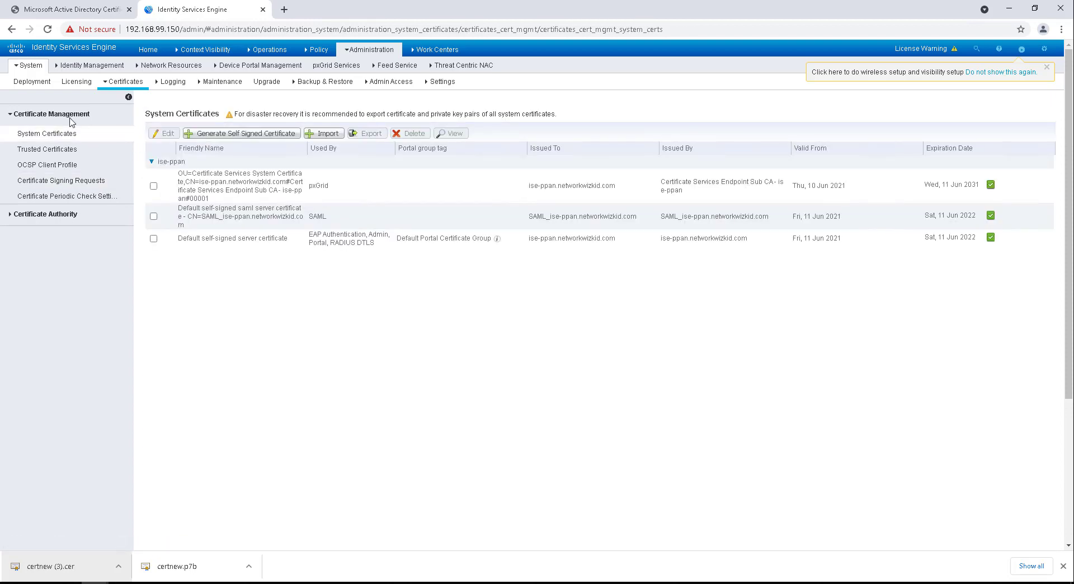
pyautogui.click(47, 180)
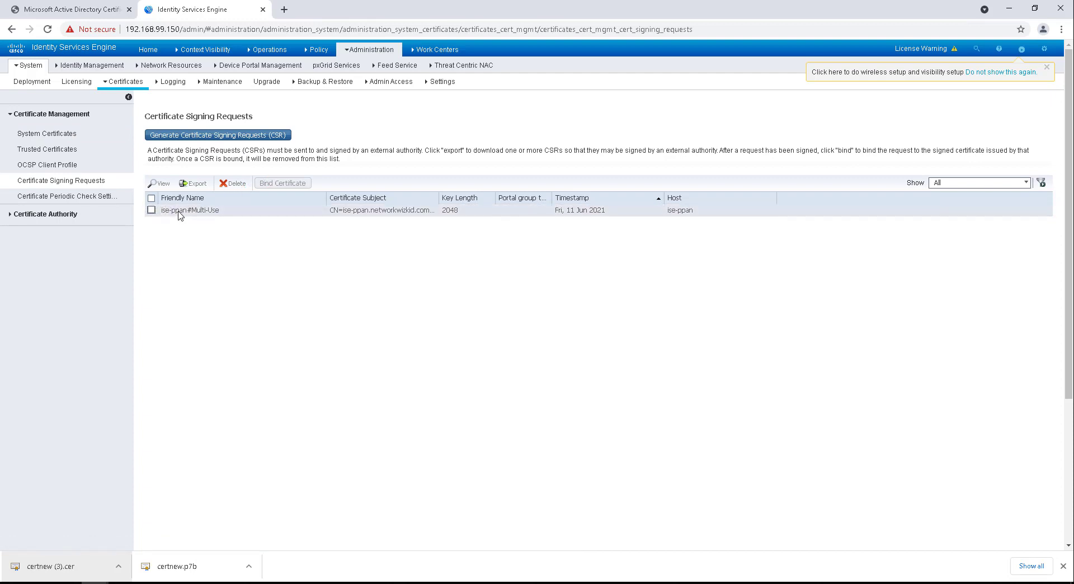
pyautogui.click(151, 210)
pyautogui.click(270, 184)
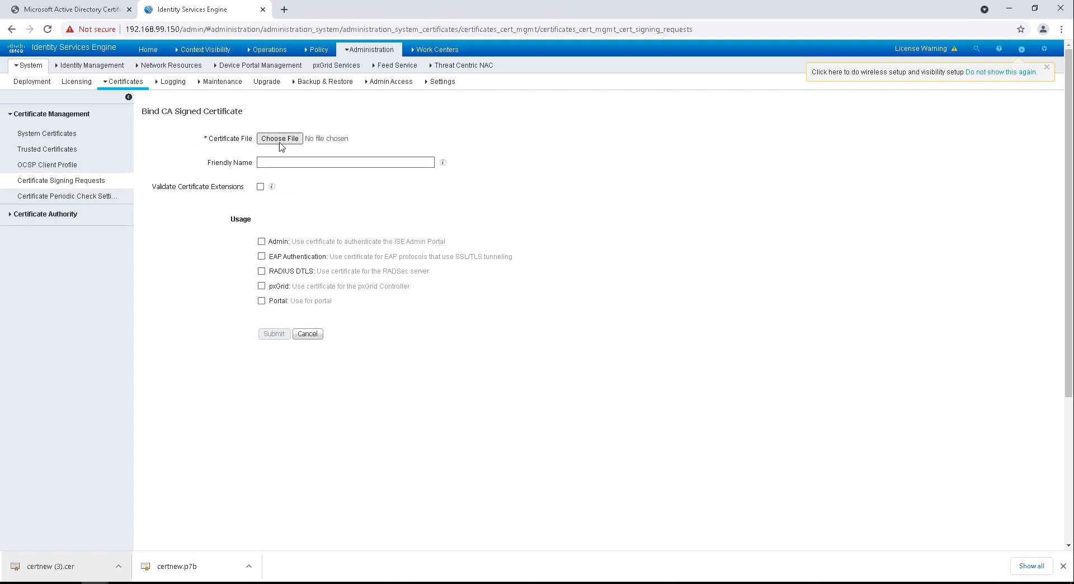
# Step: Pick certnew (3).cer from the Downloads folder as the certificate file to bind
pyautogui.click(280, 140)
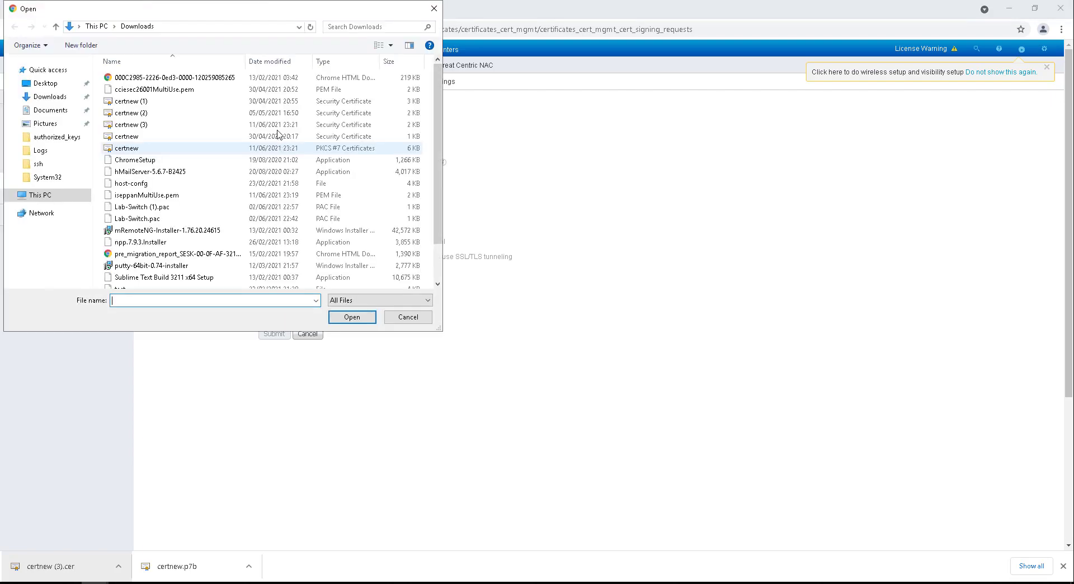
pyautogui.click(52, 100)
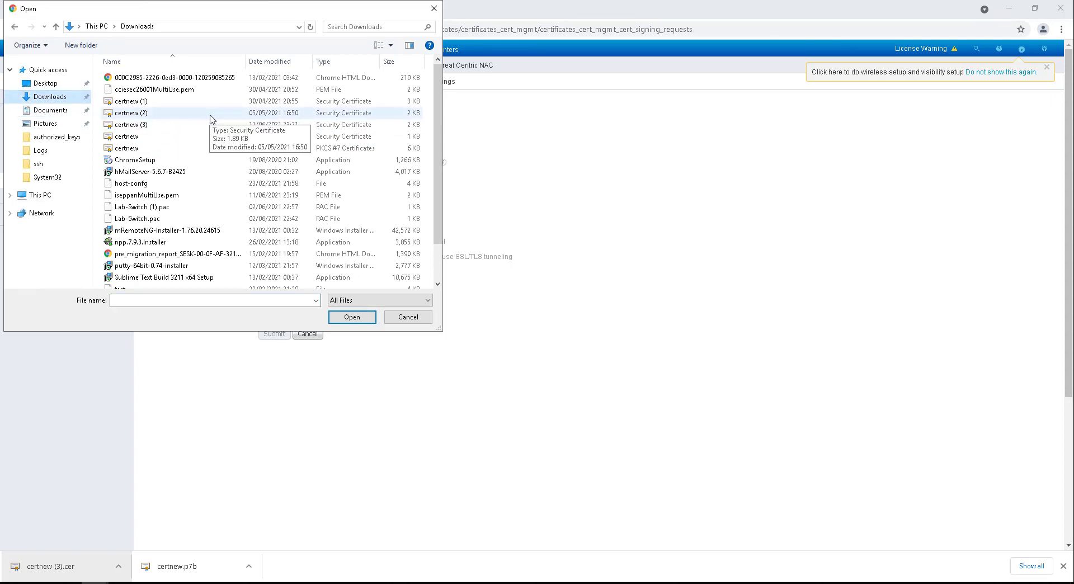
pyautogui.scroll(-1, 211, 119)
pyautogui.scroll(-1, 212, 119)
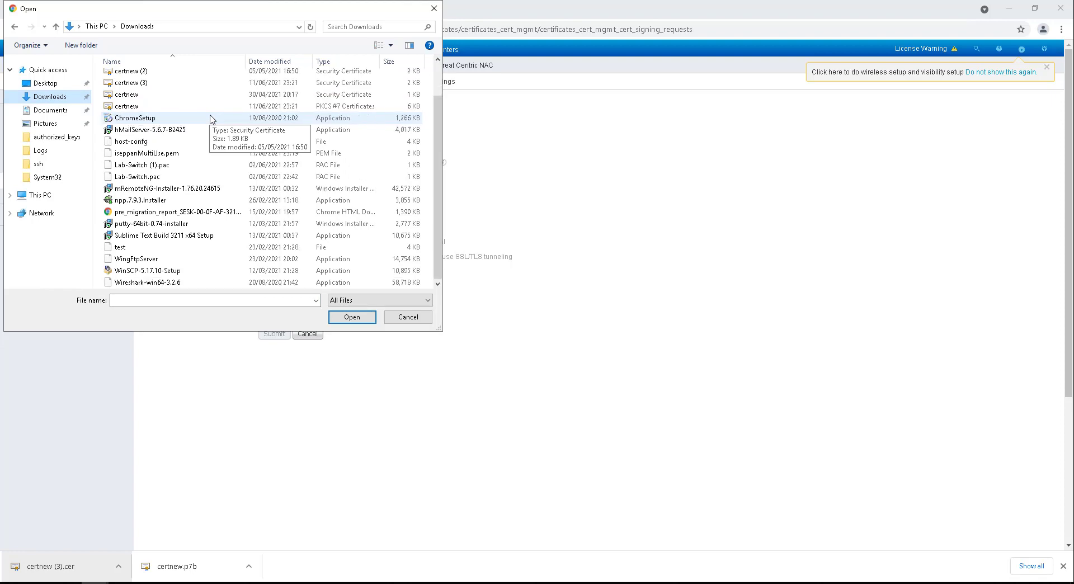
pyautogui.scroll(2, 211, 119)
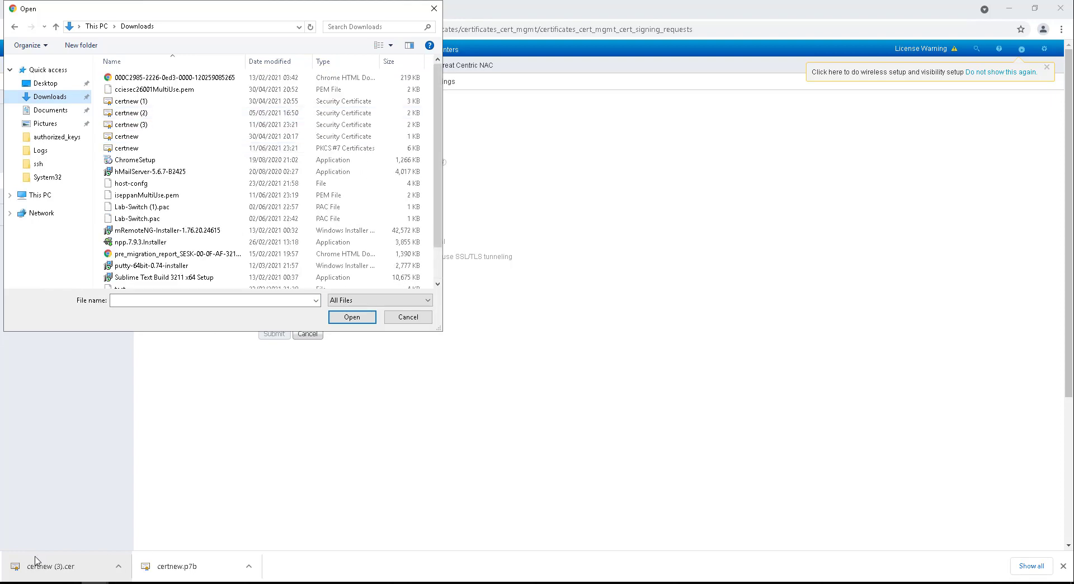
pyautogui.doubleClick(134, 124)
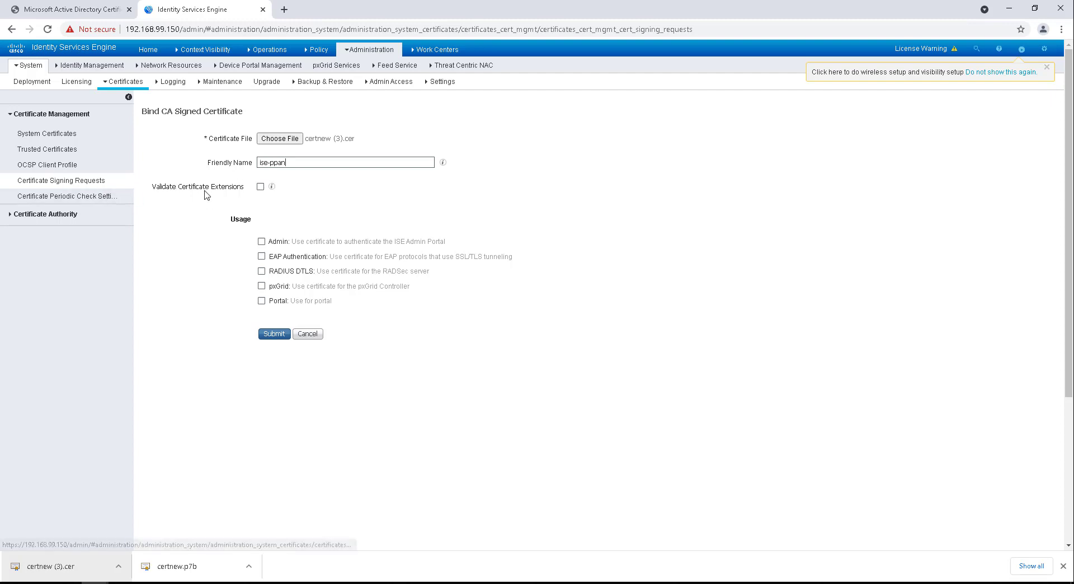
# Step: Enable Admin usage, accepting the restart warning, and tick EAP Authentication
pyautogui.moveTo(274, 190)
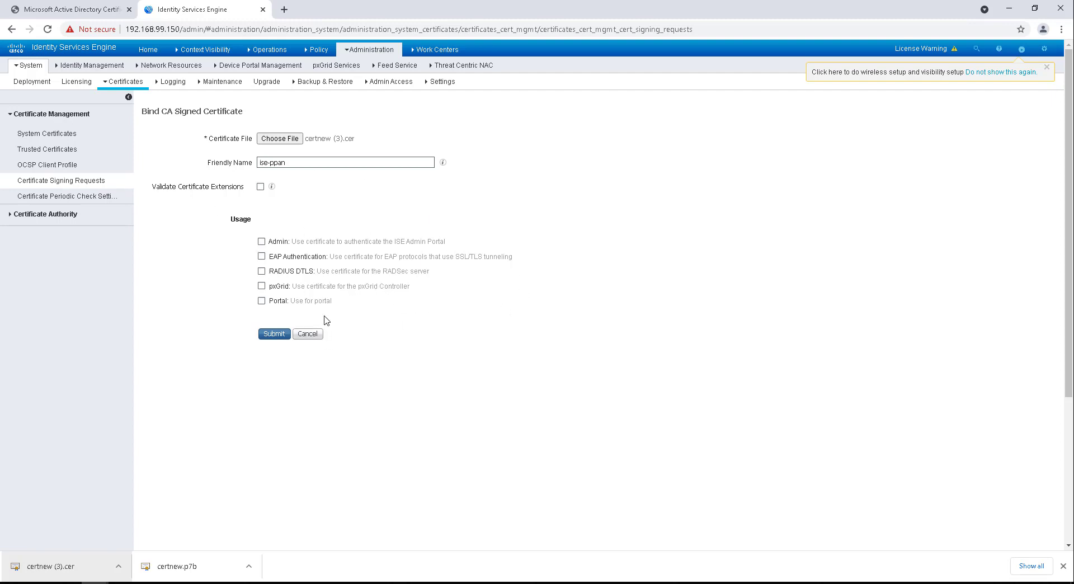
pyautogui.click(261, 242)
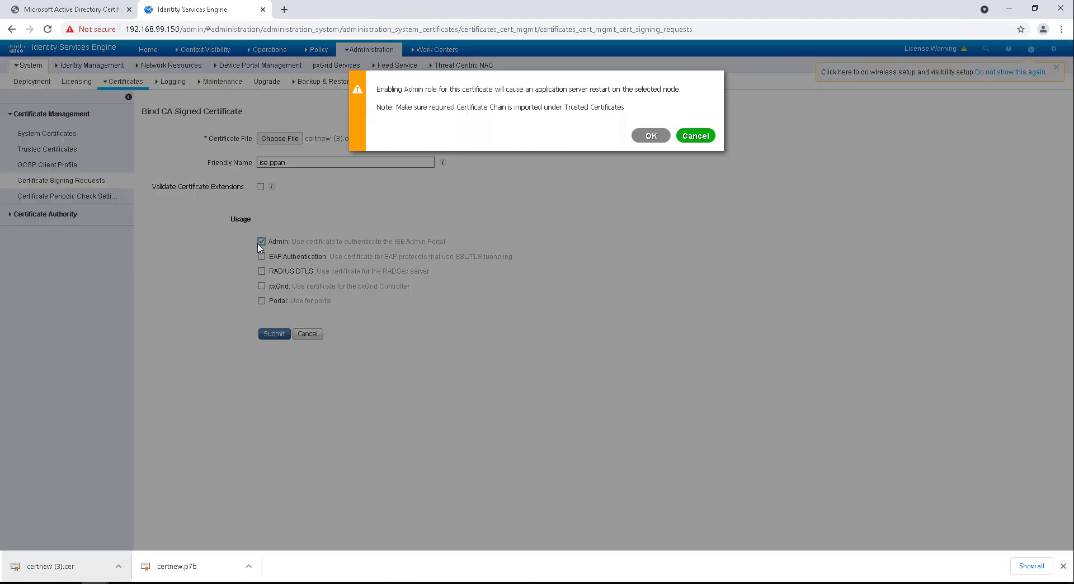
pyautogui.click(650, 136)
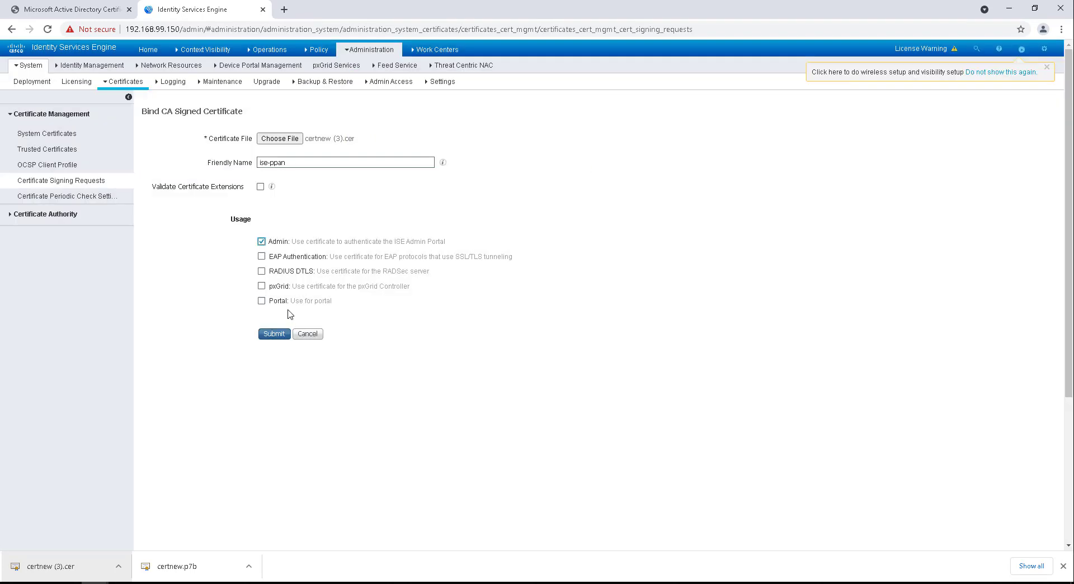
pyautogui.click(261, 257)
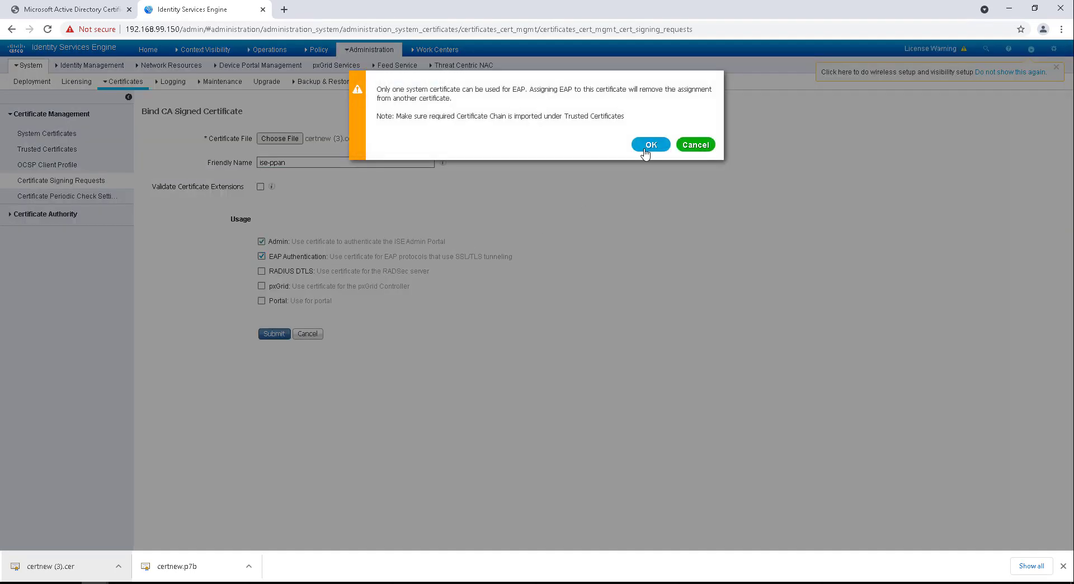
# Step: Accept the EAP reassignment warning and submit the certificate binding
pyautogui.click(649, 146)
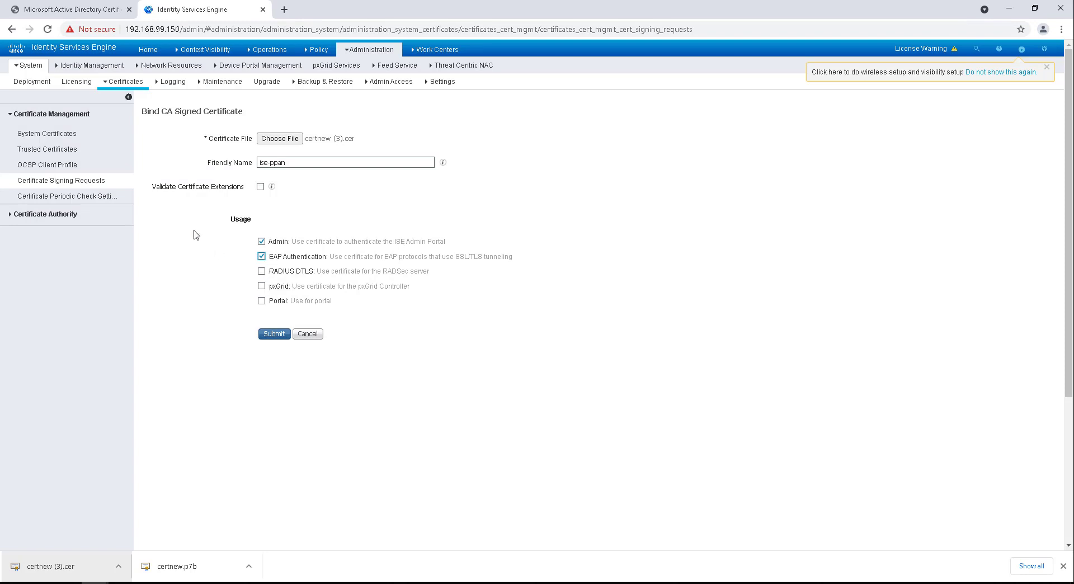
pyautogui.click(275, 336)
pyautogui.click(274, 335)
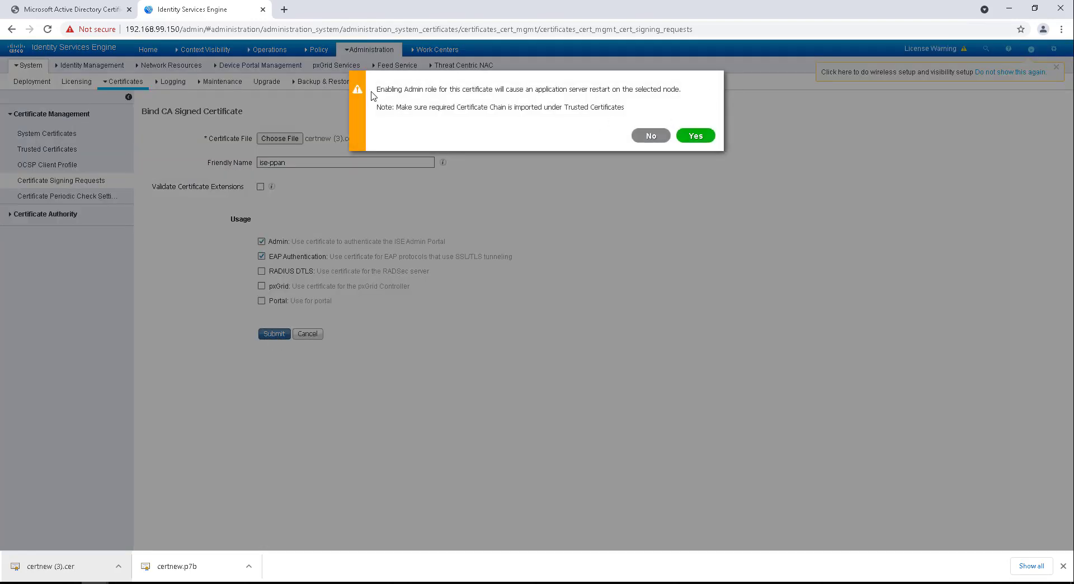
# Step: Review the restart warning's certificate chain note and inspect the downloaded certnew.p7b chain
pyautogui.moveTo(378, 89); pyautogui.dragTo(652, 89)
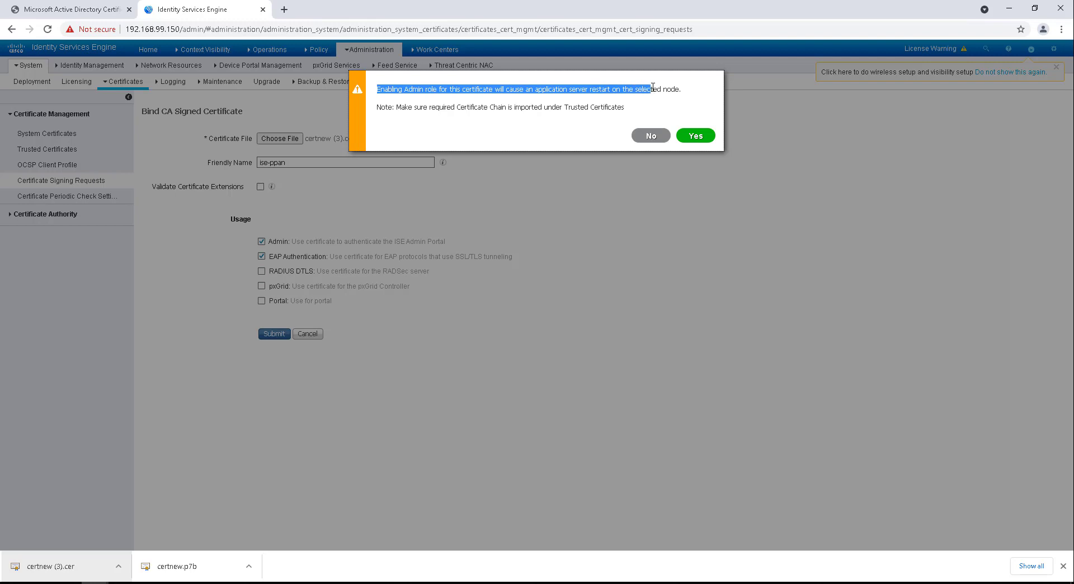
pyautogui.moveTo(652, 85); pyautogui.dragTo(671, 86)
pyautogui.click(407, 103)
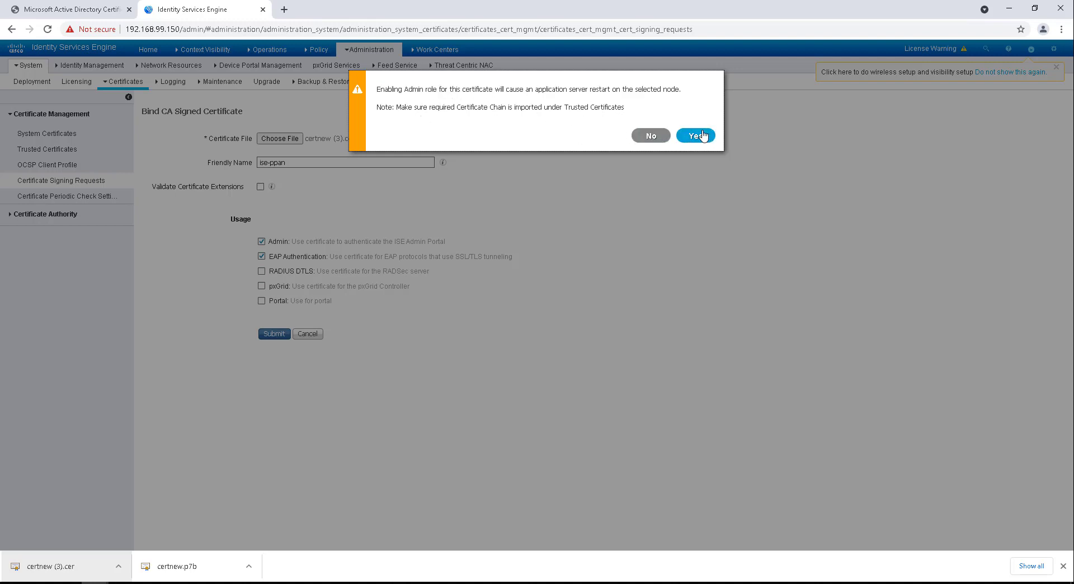
pyautogui.moveTo(400, 105); pyautogui.dragTo(623, 107)
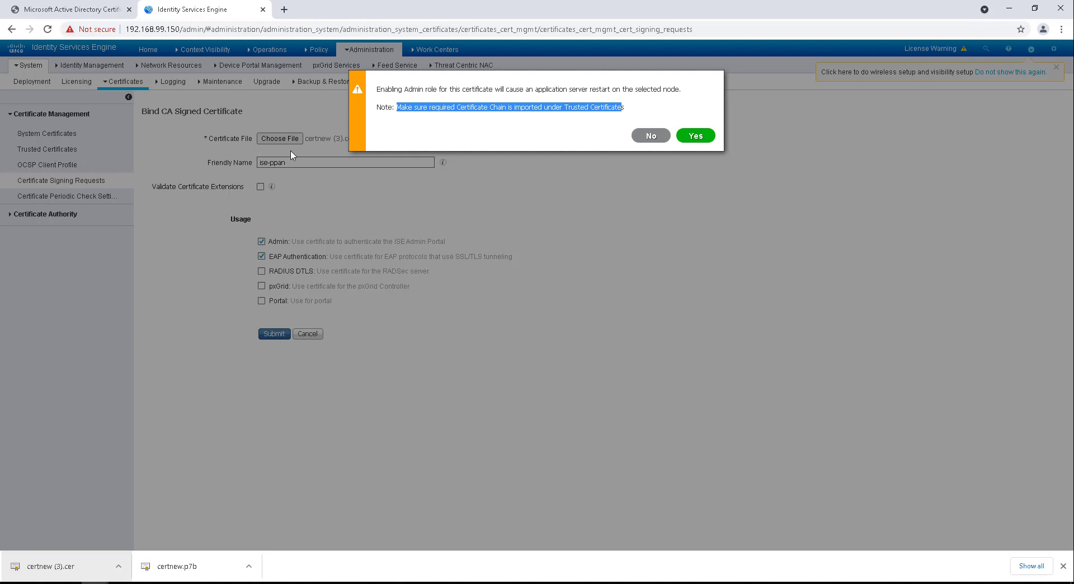
pyautogui.click(180, 570)
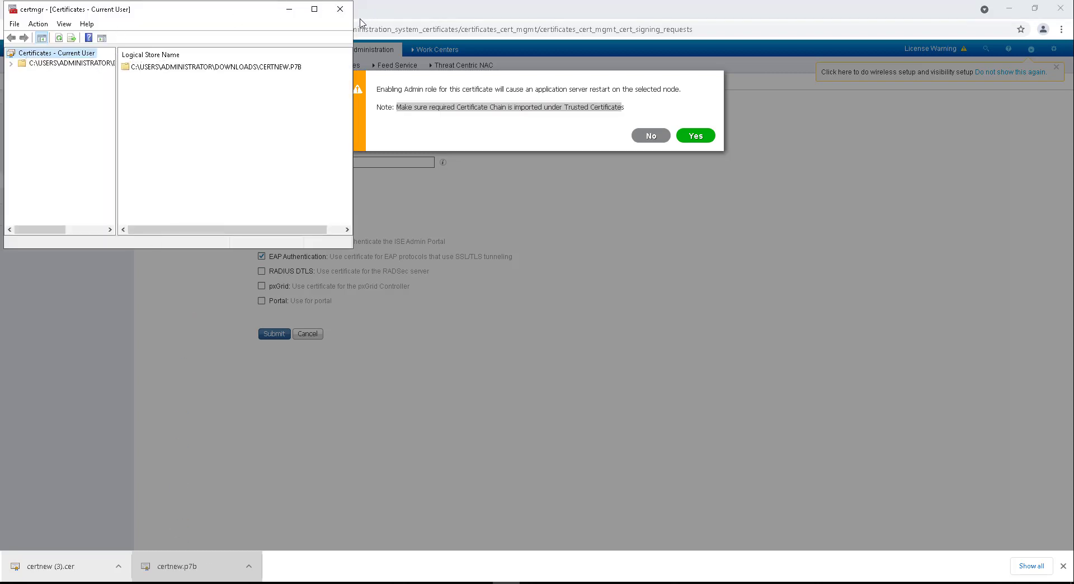
pyautogui.click(340, 9)
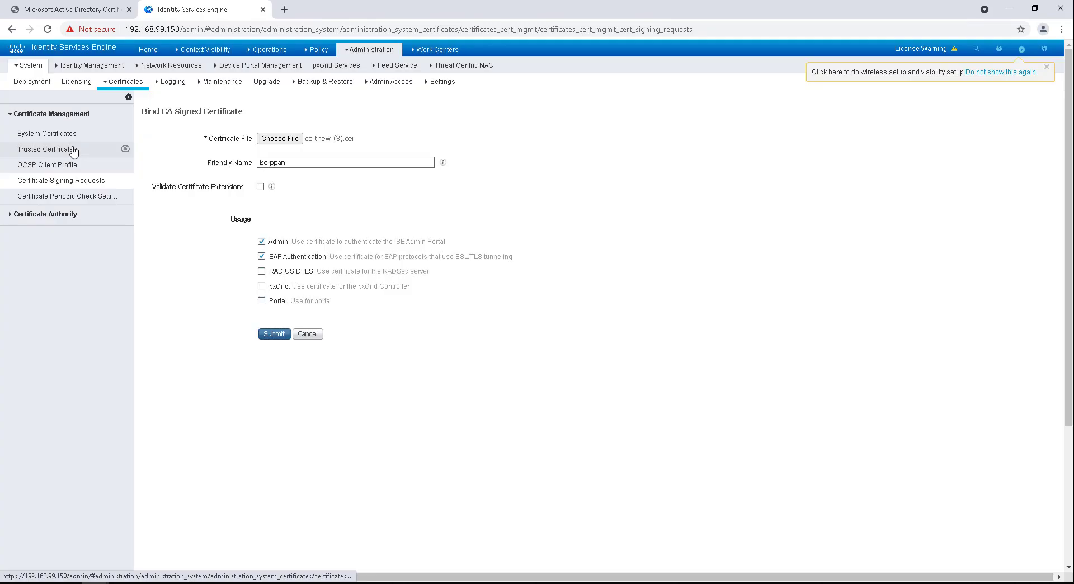
# Step: Discard the unsaved binding and open the Trusted Certificates import form to browse for a file
pyautogui.click(72, 149)
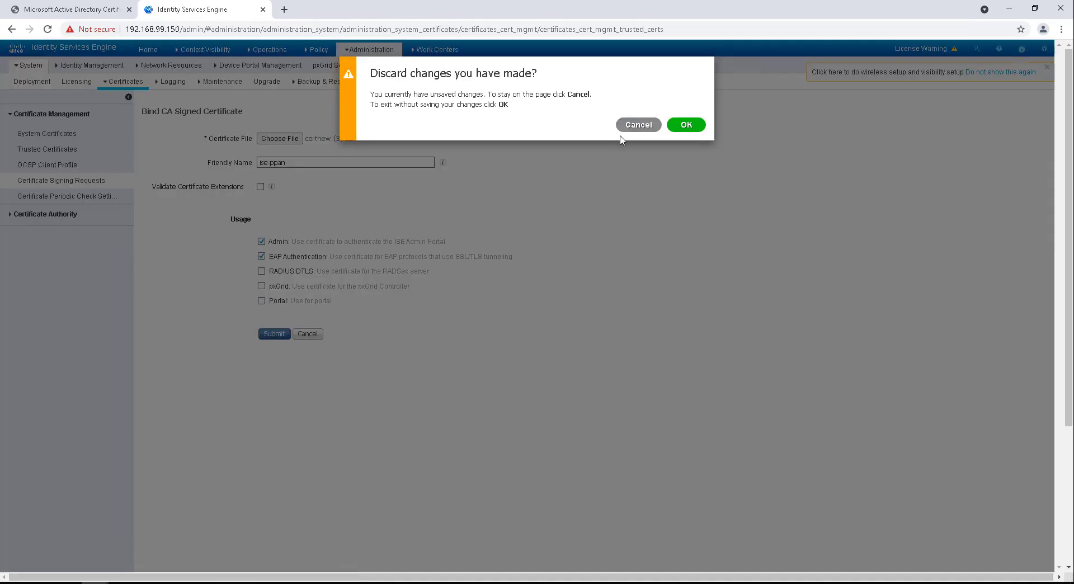
pyautogui.click(686, 129)
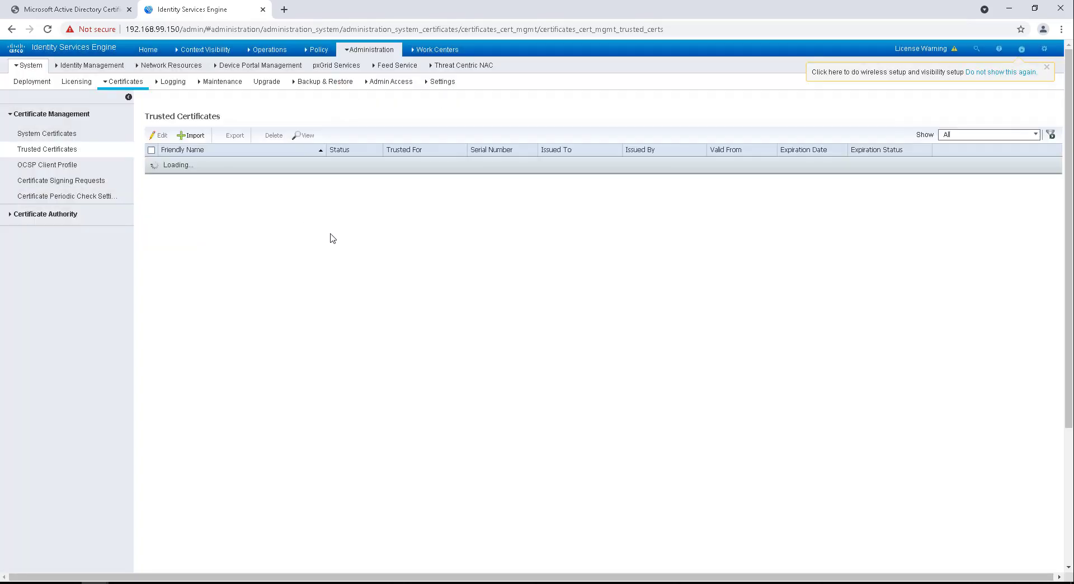
pyautogui.click(182, 133)
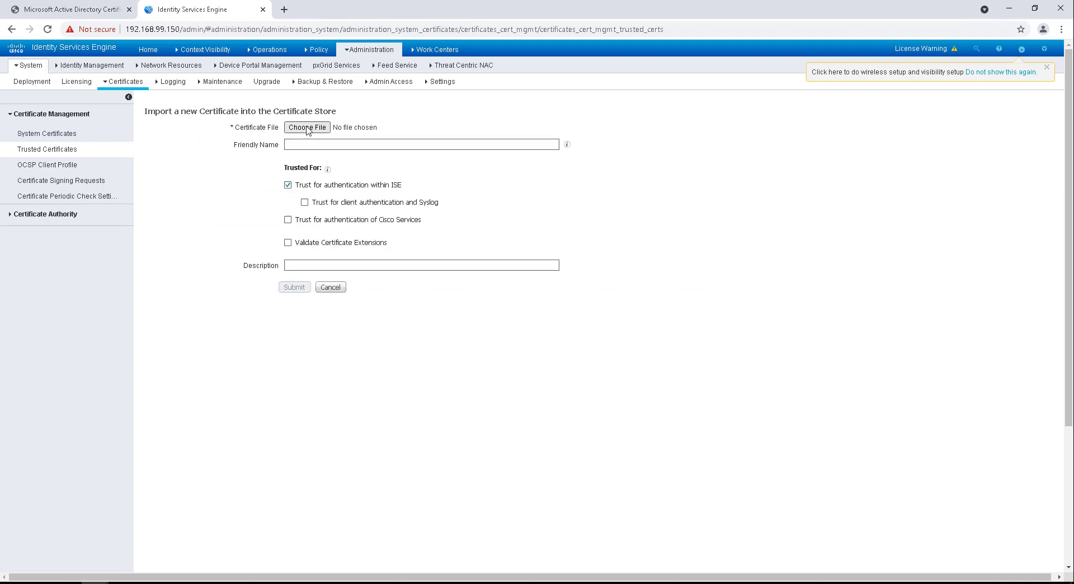
pyautogui.click(307, 128)
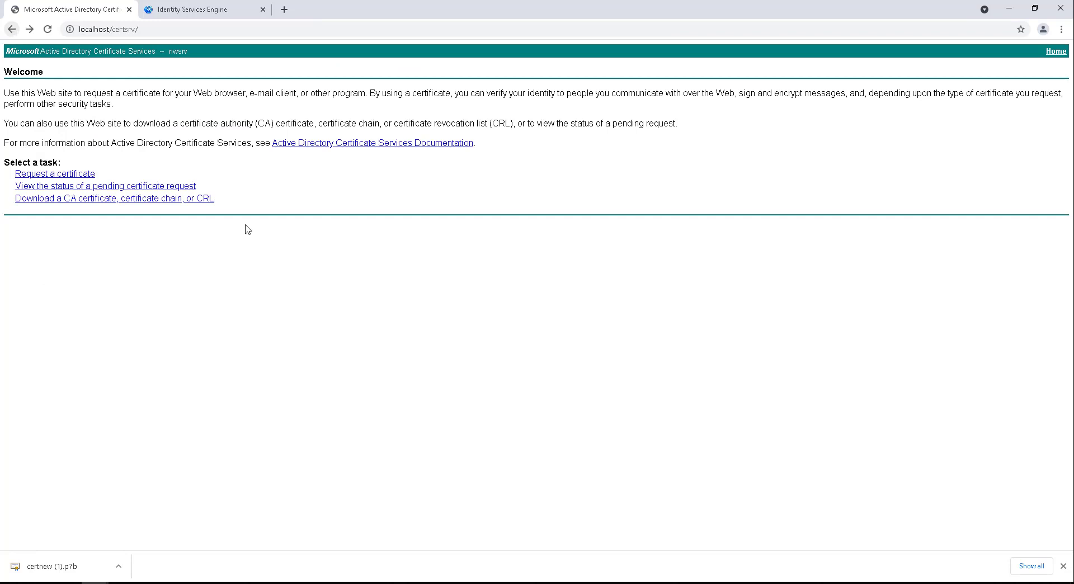
# Step: Download the current nwsrv CA certificate in Base 64 encoding as certnew (4).cer
pyautogui.click(127, 200)
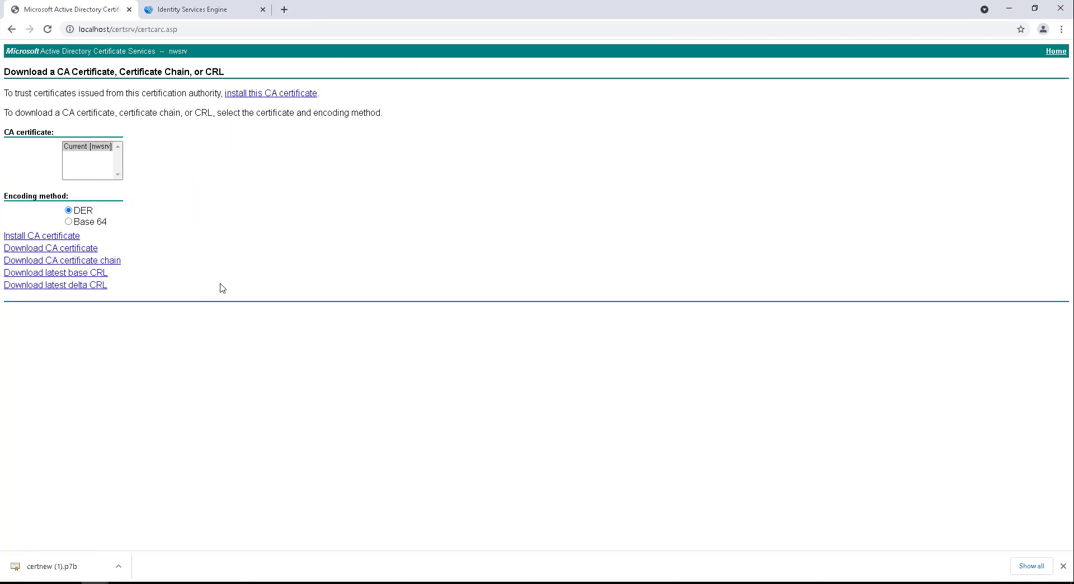
pyautogui.click(84, 147)
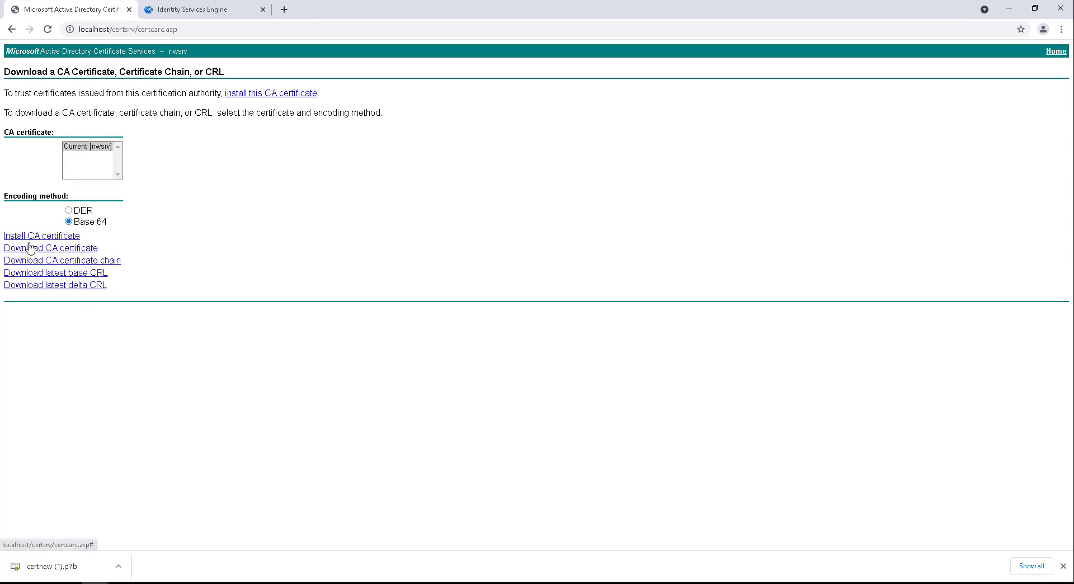
pyautogui.click(70, 249)
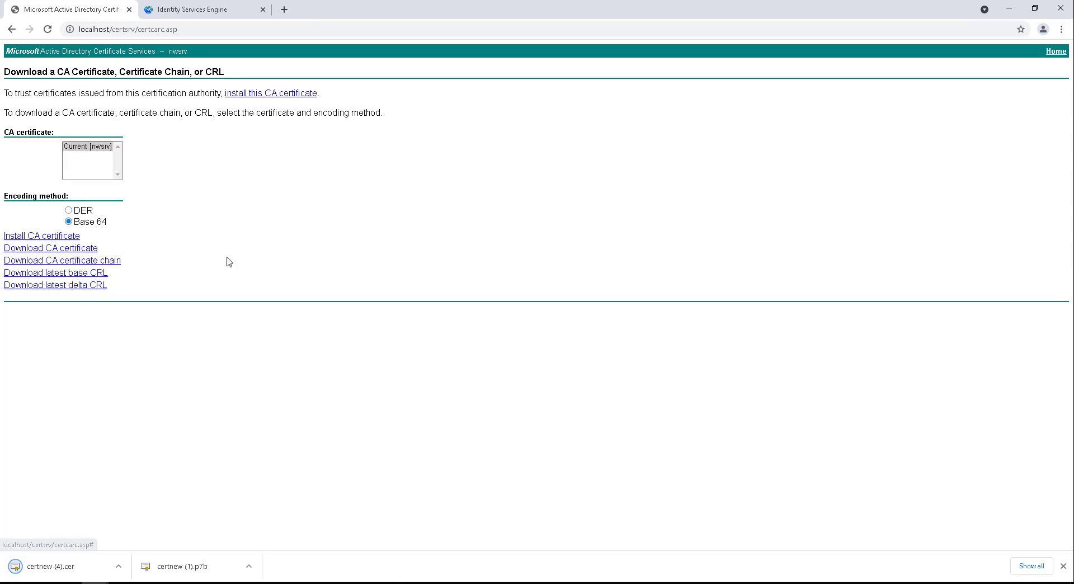
pyautogui.click(199, 15)
# Step: Import certnew (4).cer as trusted certificate CA-Server-Root, trusted for Cisco Services authentication
pyautogui.click(324, 128)
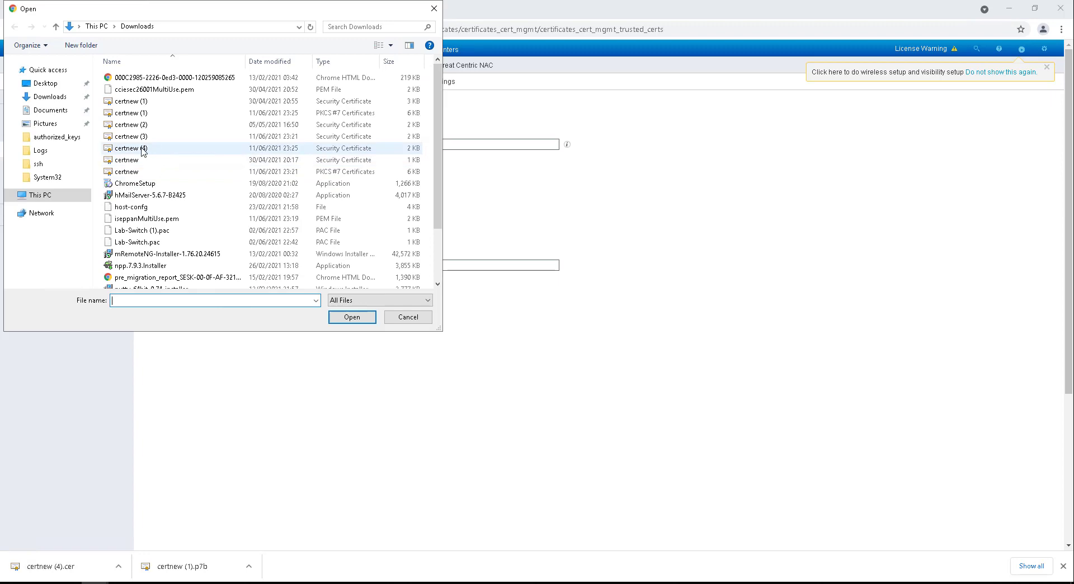
pyautogui.doubleClick(168, 148)
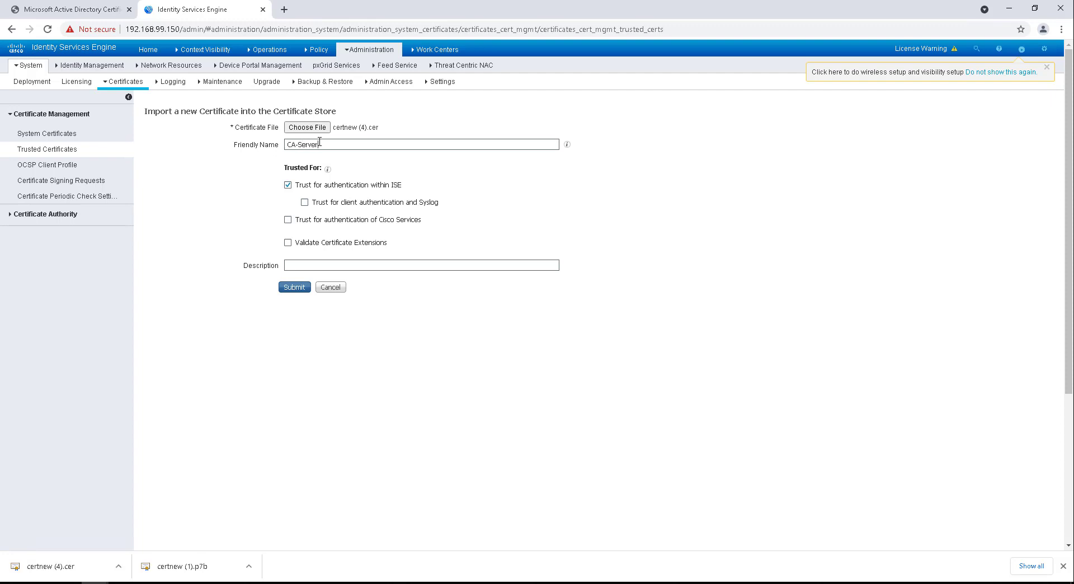
pyautogui.click(320, 143)
pyautogui.write('CA-Server-Root')
pyautogui.click(287, 220)
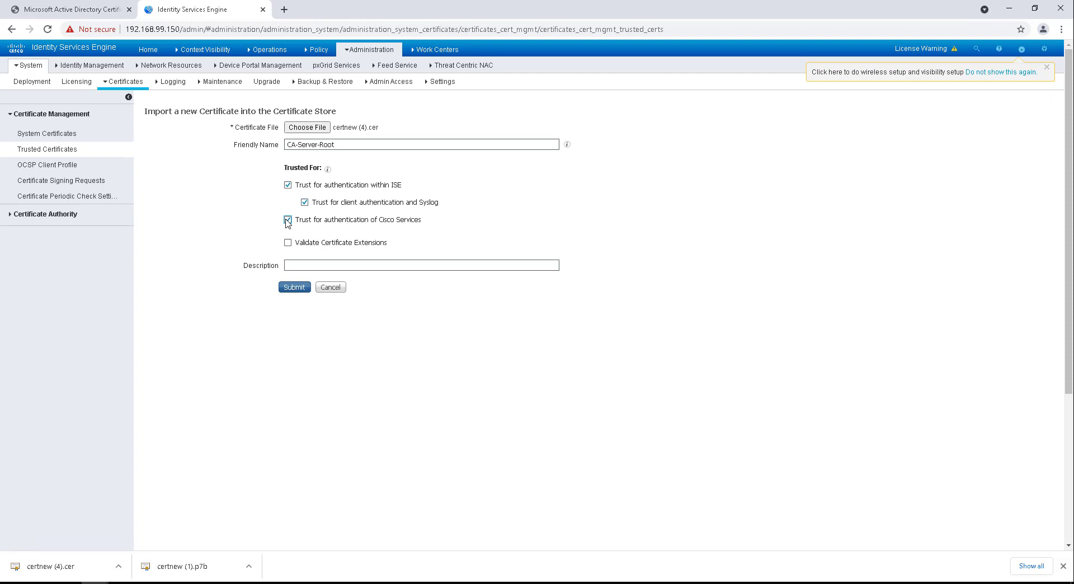
pyautogui.click(295, 288)
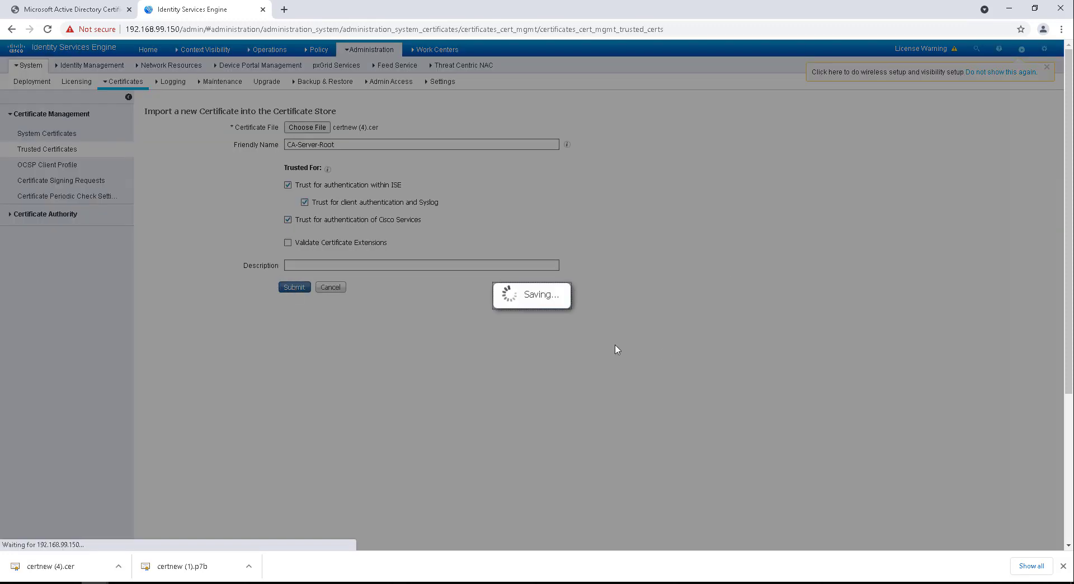
pyautogui.click(1063, 566)
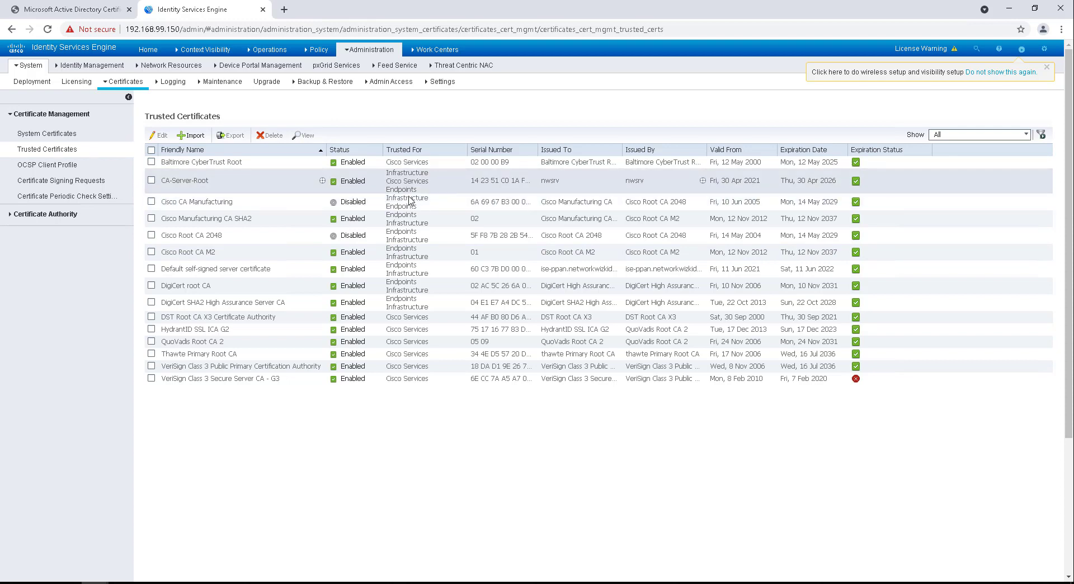
# Step: Start binding certnew (3).cer to the ise-ppan#Multi-Use signing request
pyautogui.click(88, 179)
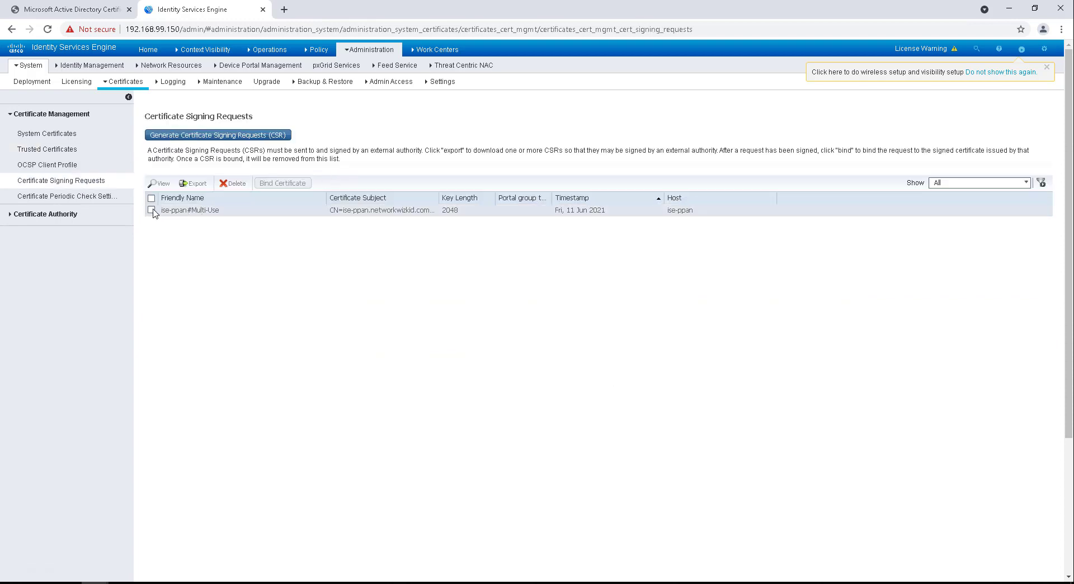
pyautogui.click(151, 211)
pyautogui.click(285, 184)
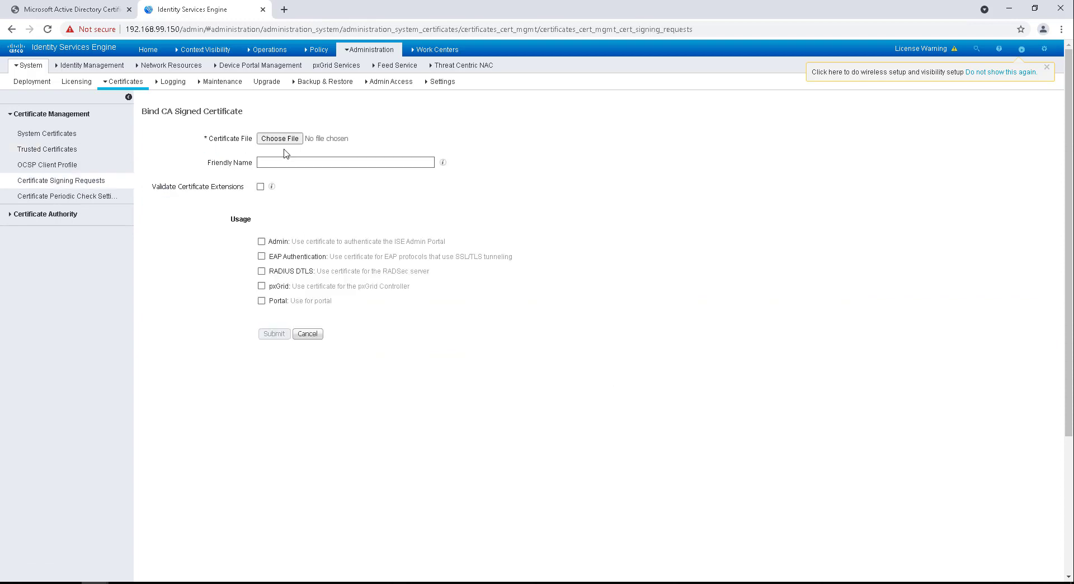
pyautogui.click(281, 139)
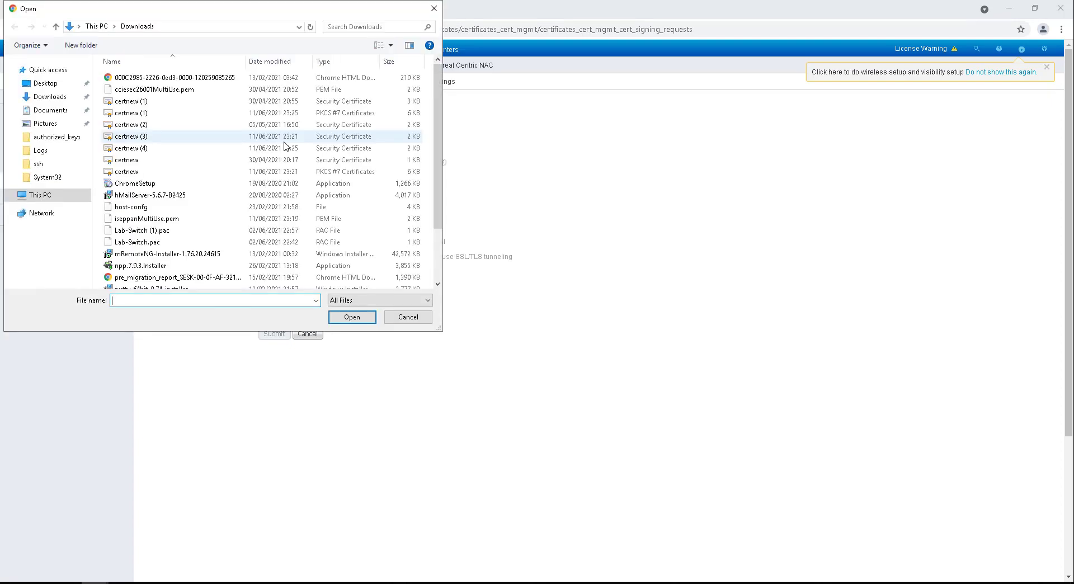
pyautogui.doubleClick(172, 139)
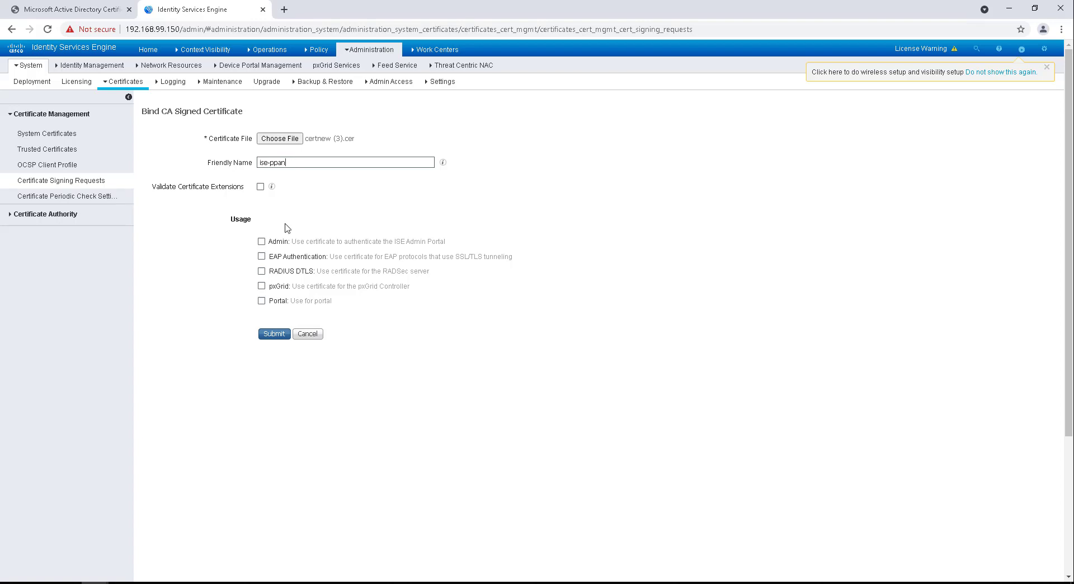
# Step: Enable Admin and EAP Authentication usages, submit, and confirm the application server restart
pyautogui.click(261, 241)
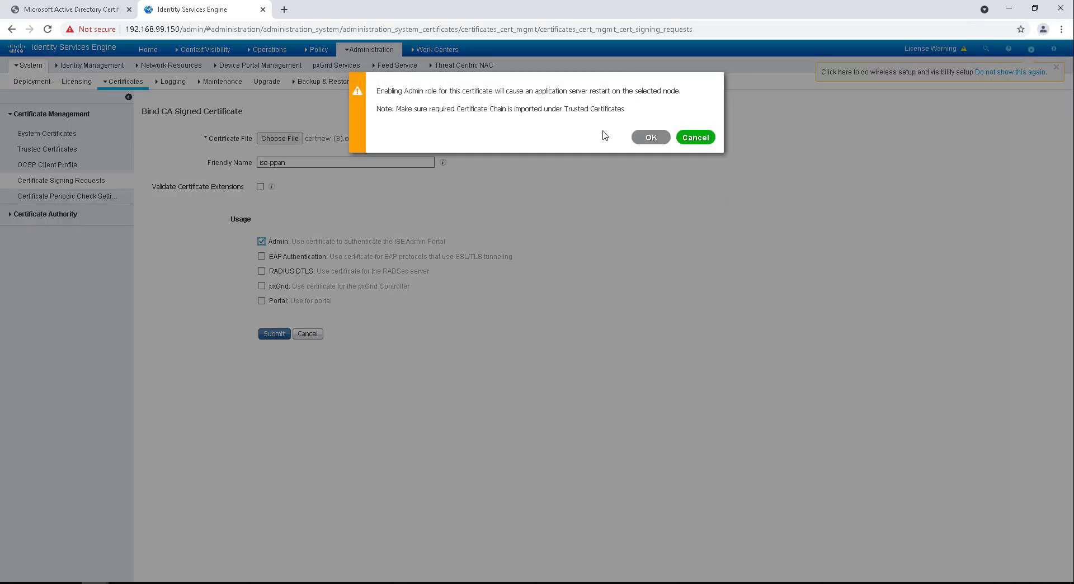
pyautogui.click(653, 138)
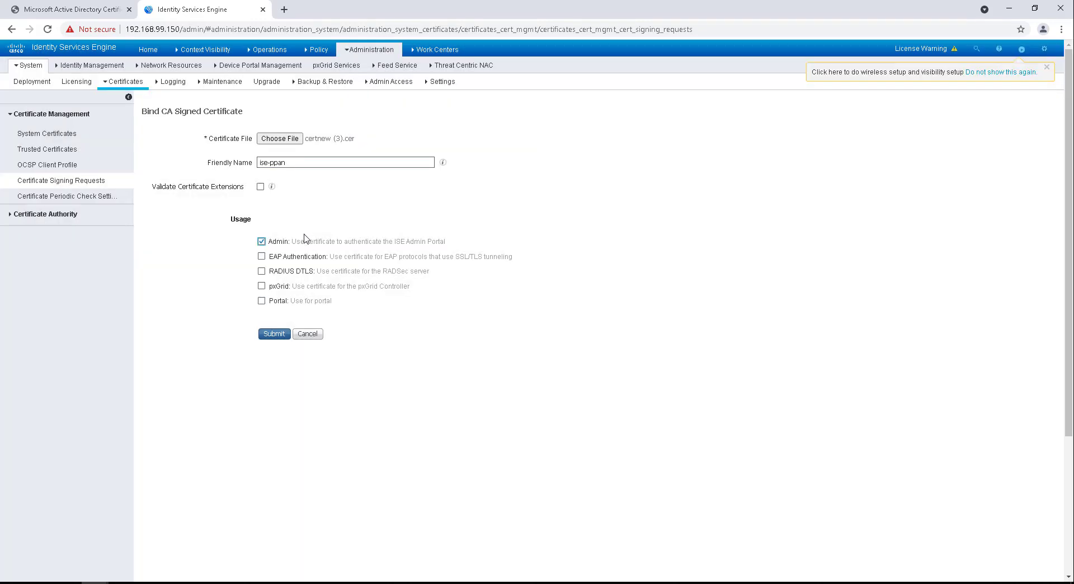
pyautogui.click(261, 256)
pyautogui.click(649, 145)
pyautogui.click(268, 334)
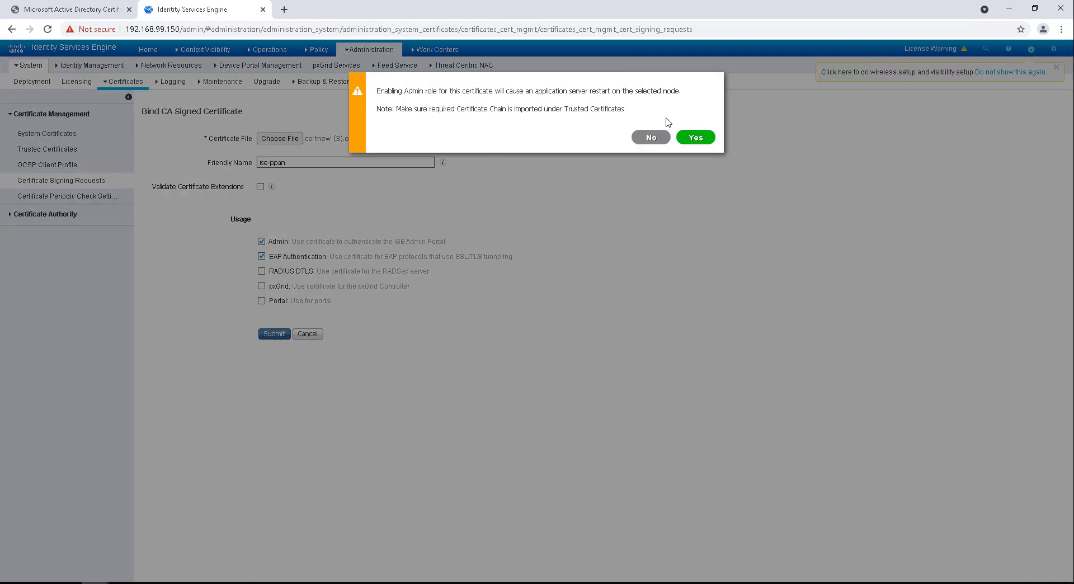
pyautogui.click(693, 138)
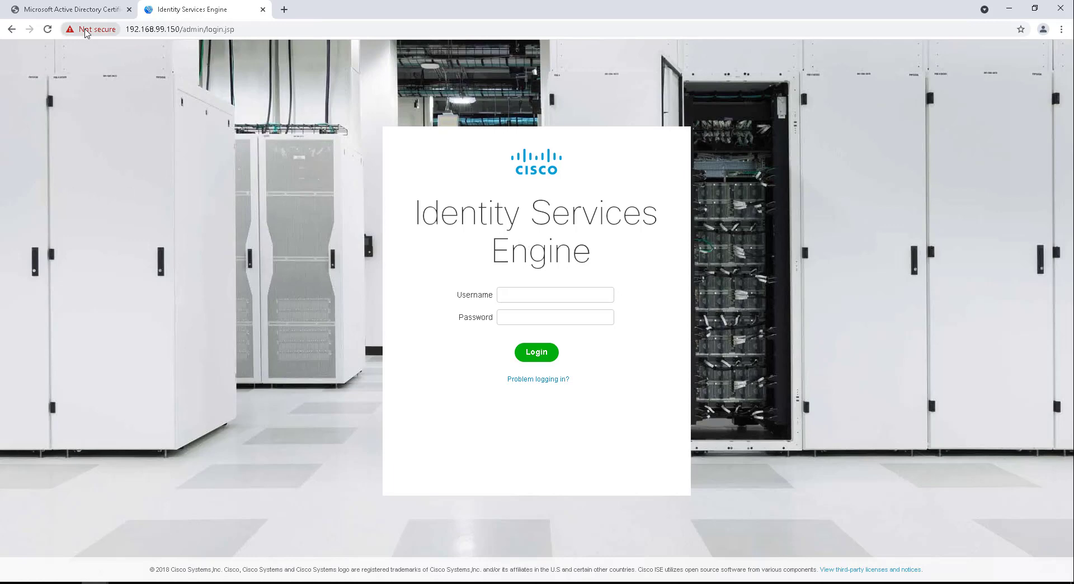
pyautogui.click(87, 31)
pyautogui.click(105, 152)
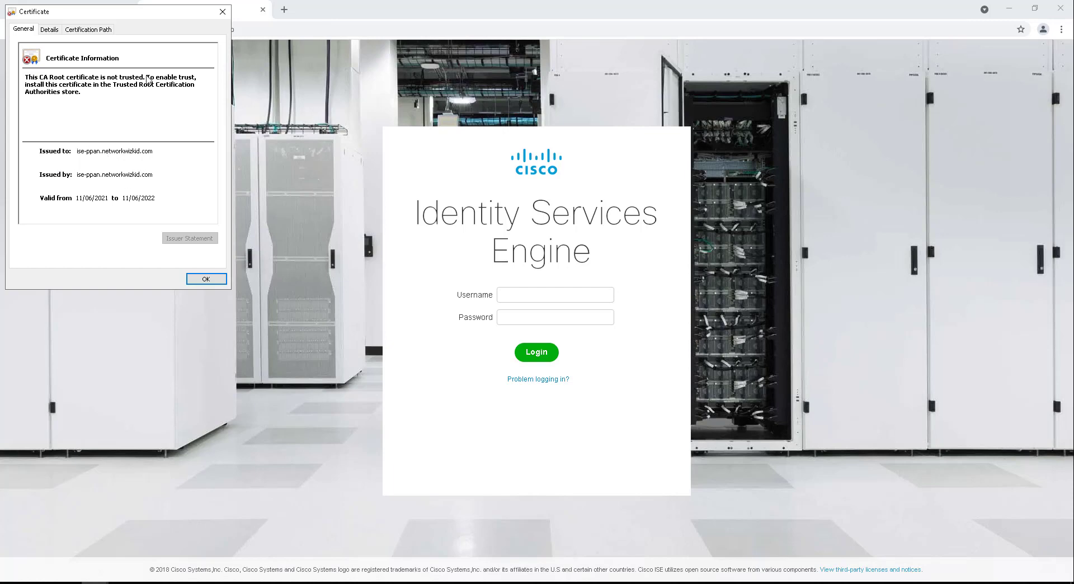
pyautogui.click(222, 11)
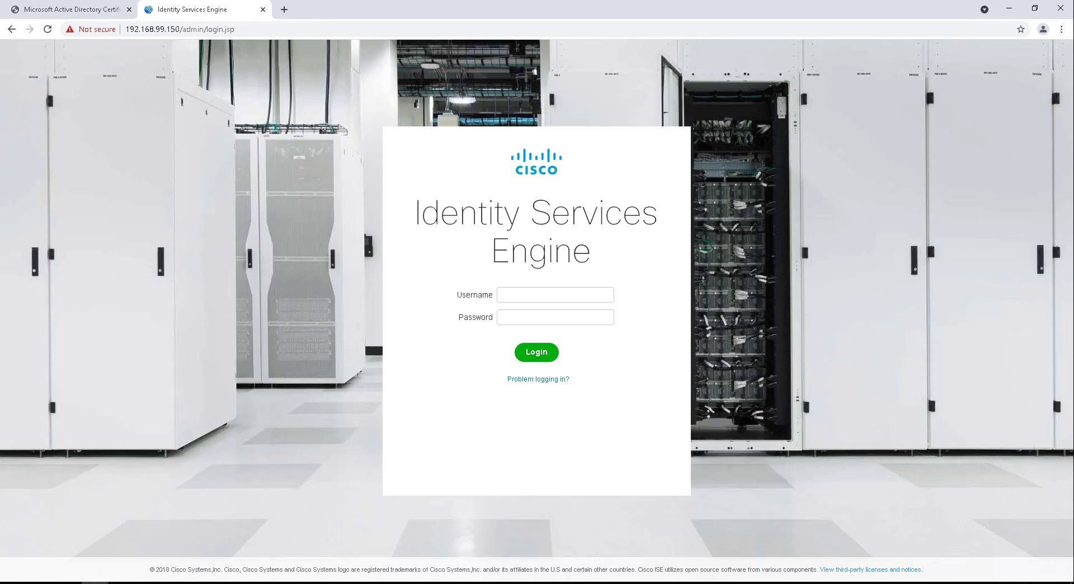
# Step: Launch mRemoteNG from the Start menu and postpone the update prompt
pyautogui.press('super')
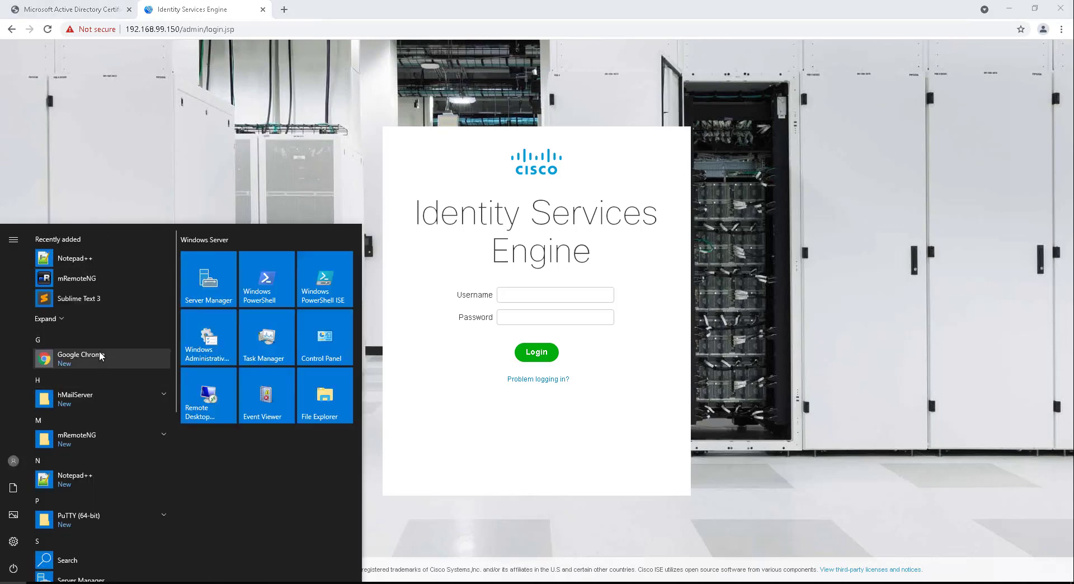
pyautogui.click(94, 281)
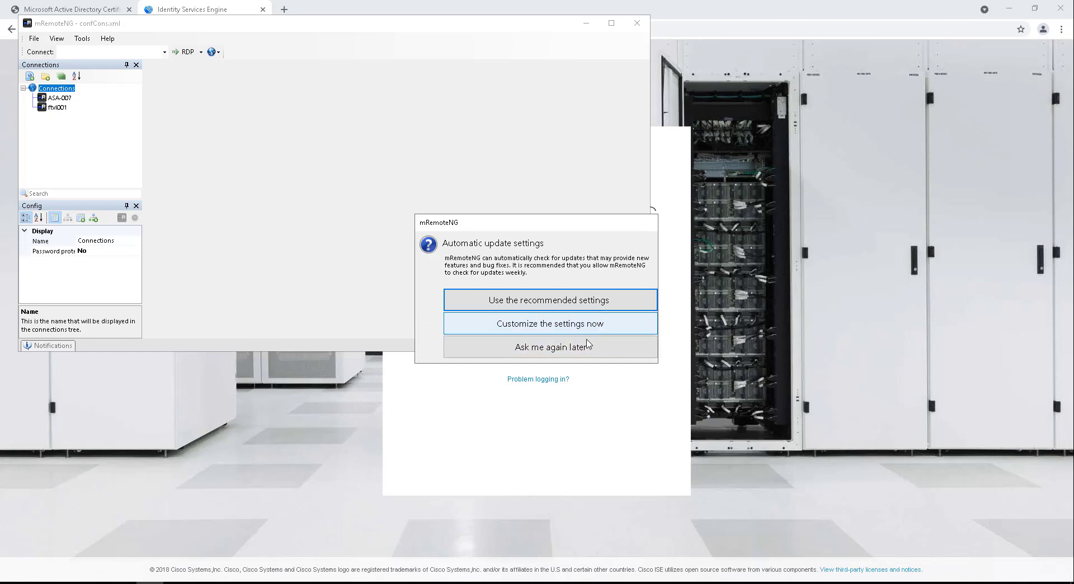
pyautogui.click(588, 346)
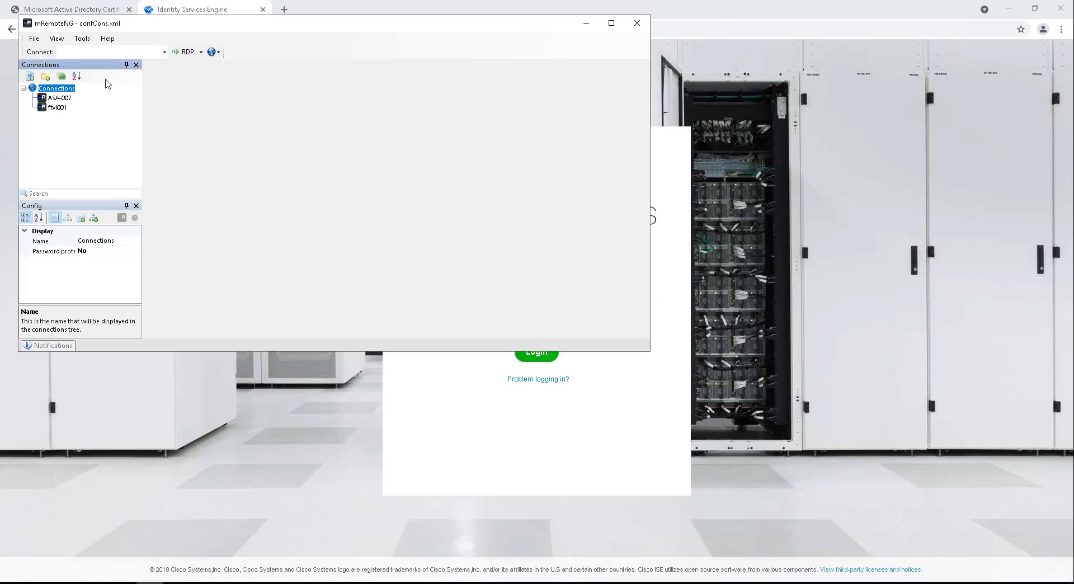
# Step: Create connection ise-ppan for host 192.168.99.150 using SSH version 2
pyautogui.click(30, 76)
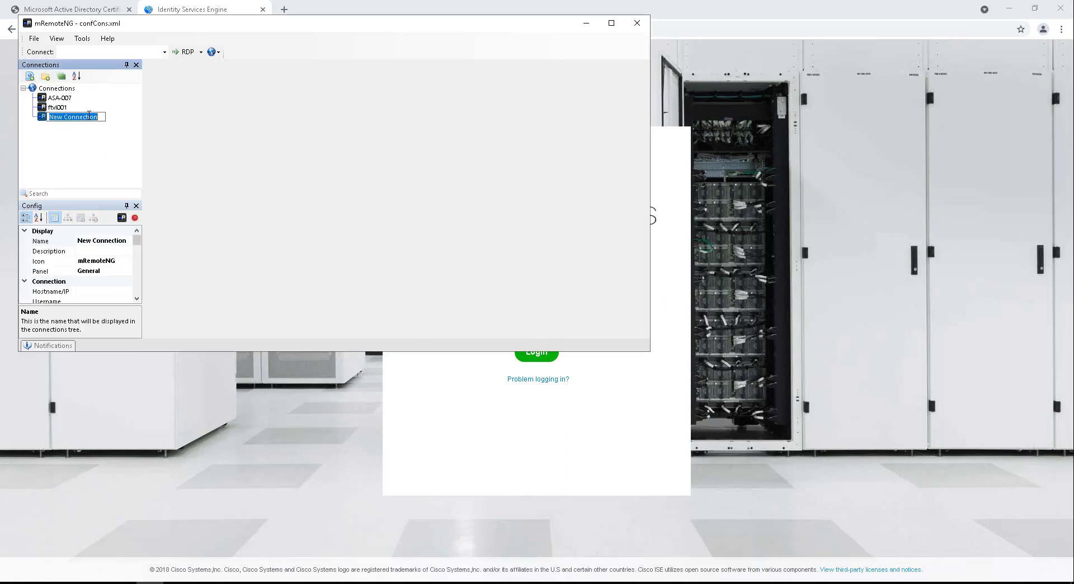
pyautogui.write('ise-ppan')
pyautogui.press('Return')
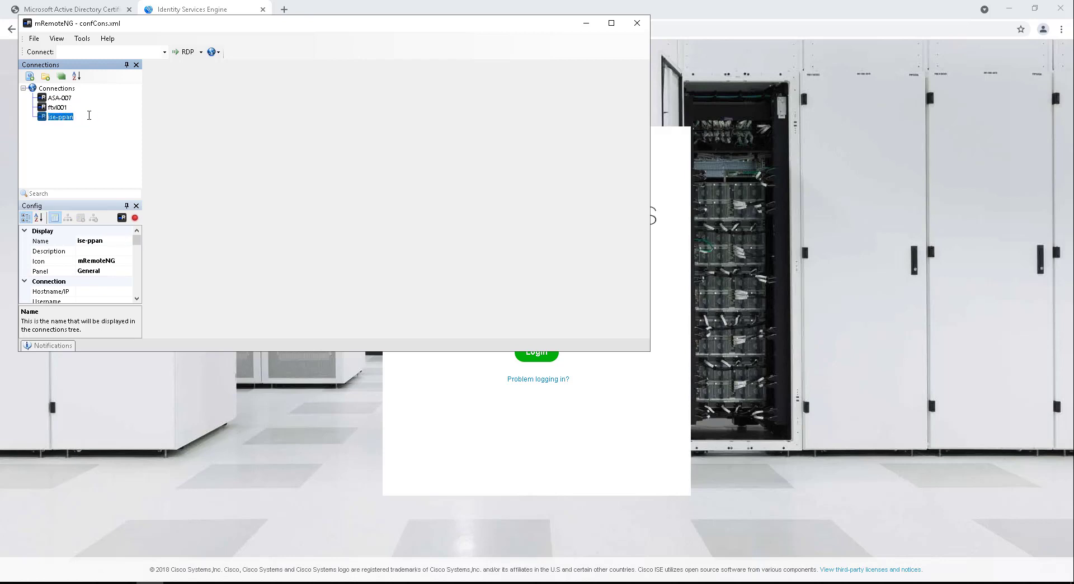
pyautogui.click(124, 291)
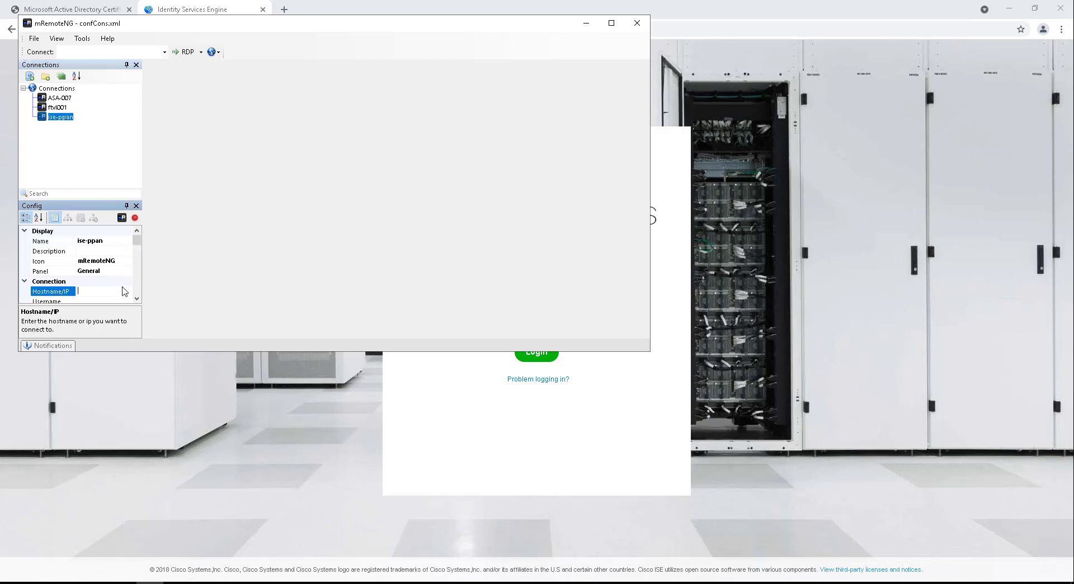
pyautogui.write('192.168.99.150')
pyautogui.scroll(-5, 136, 302)
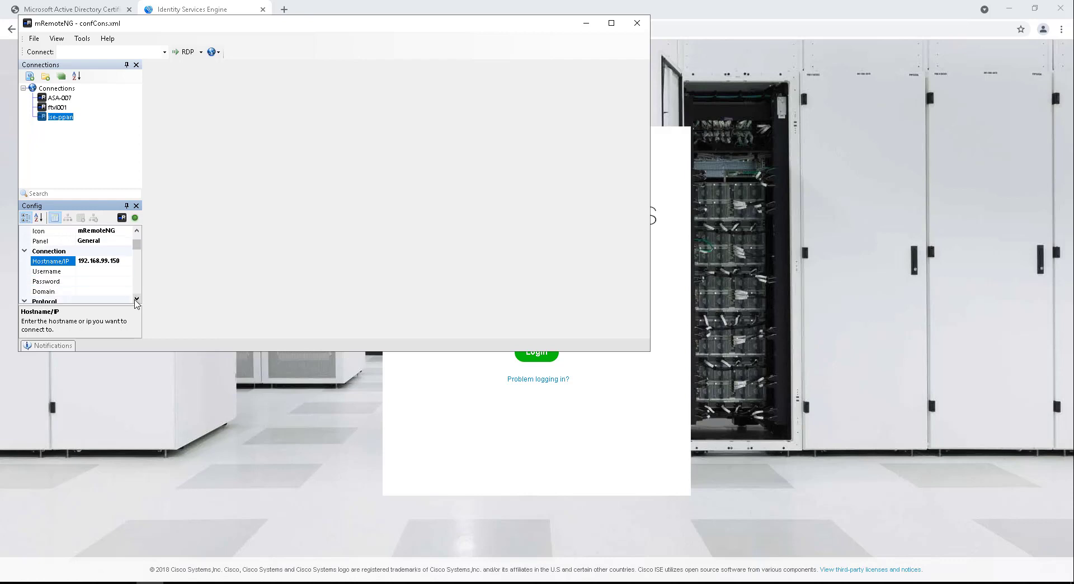
pyautogui.click(126, 294)
pyautogui.click(126, 293)
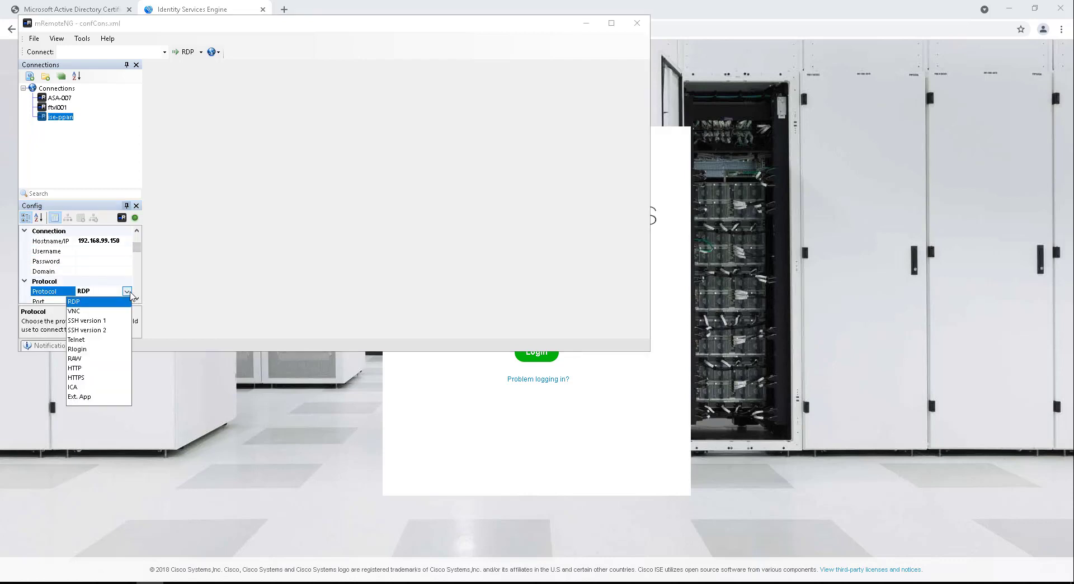
pyautogui.click(103, 331)
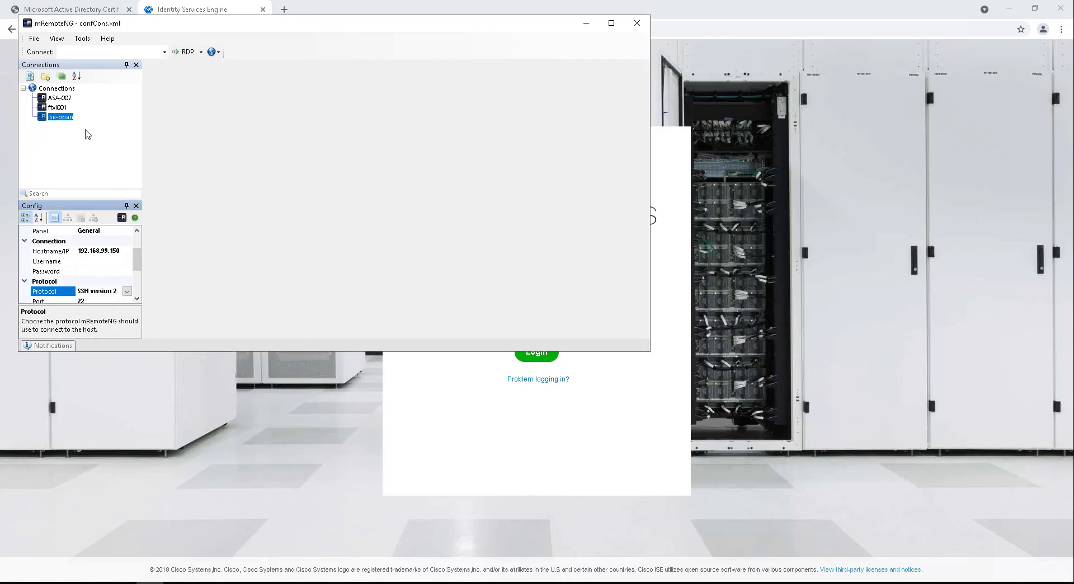
pyautogui.click(63, 119)
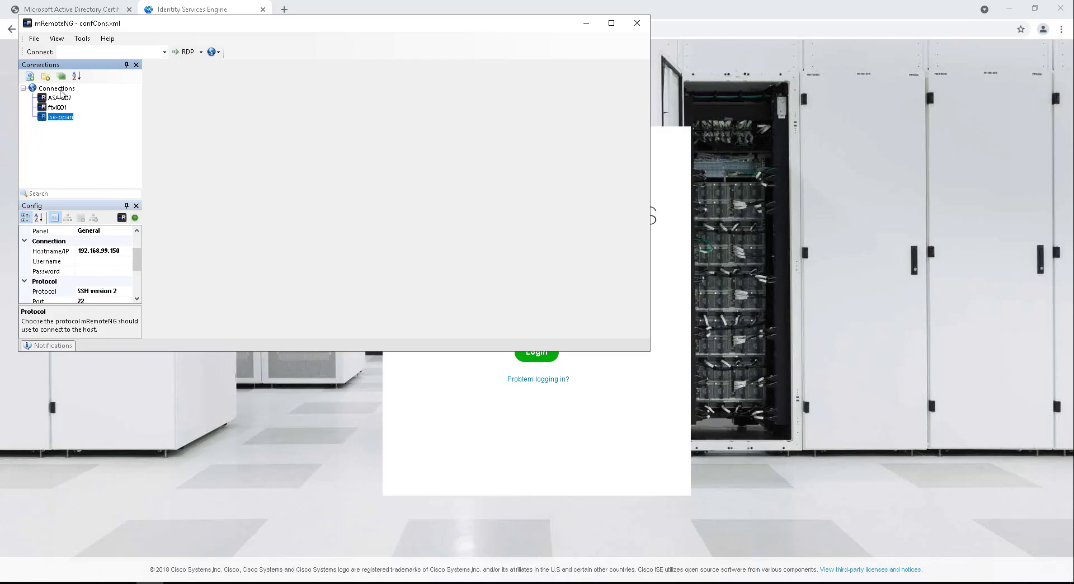
# Step: Open the ise-ppan SSH session, trust its host key, and log in as admin
pyautogui.doubleClick(56, 118)
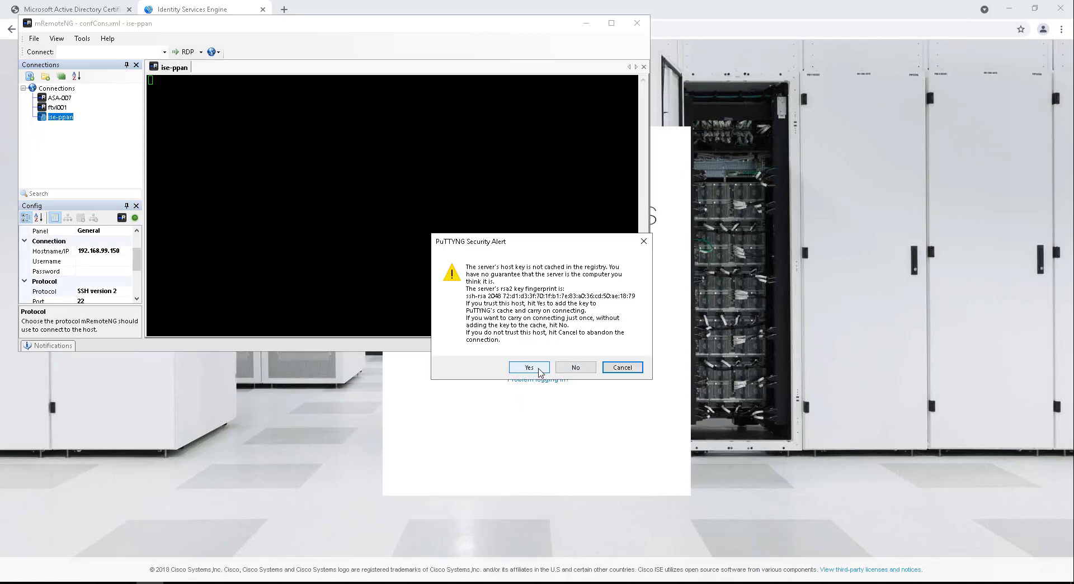
pyautogui.click(529, 367)
pyautogui.write('admin')
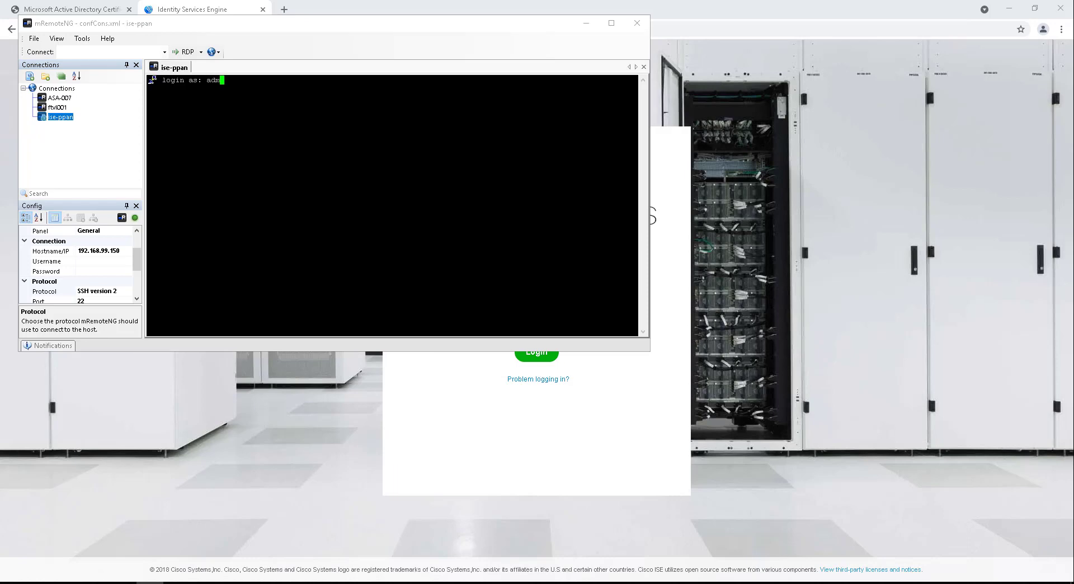
pyautogui.press('Return')
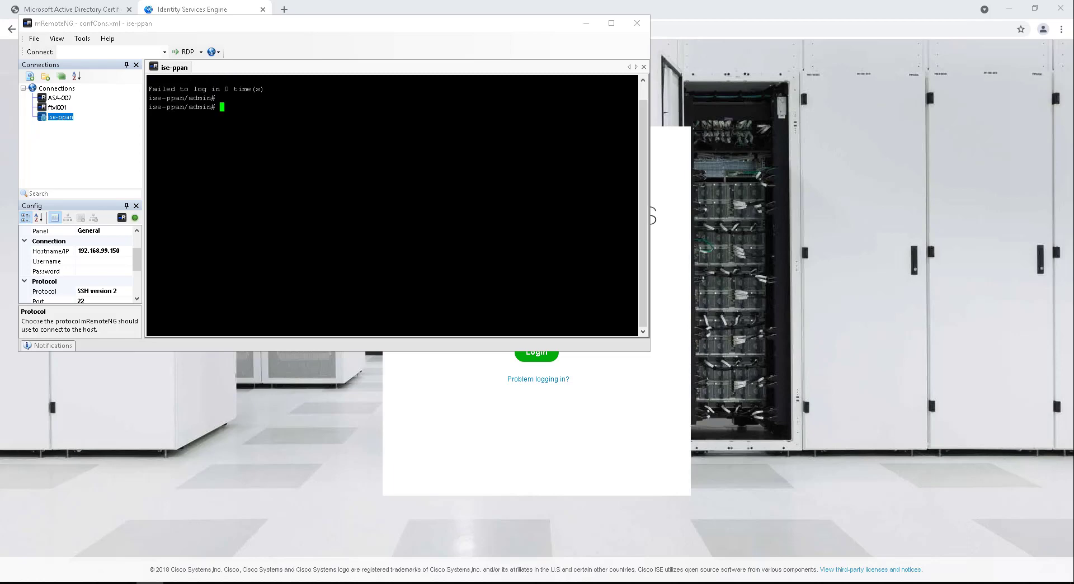
pyautogui.press('Return')
pyautogui.press('Return')
pyautogui.press('Return')
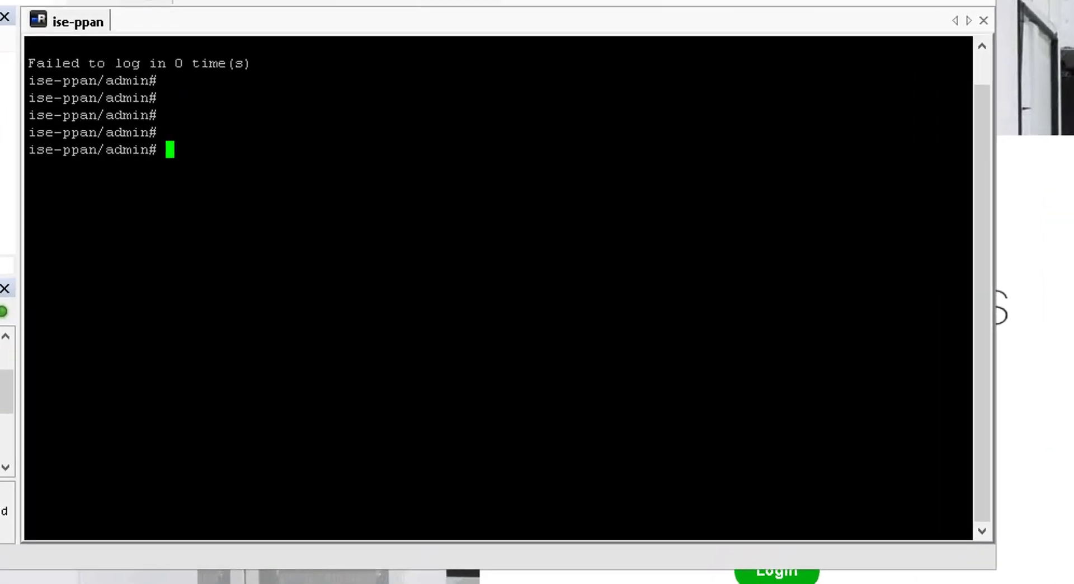
# Step: Run 'show application status ise' on ise-ppan
pyautogui.write('show ')
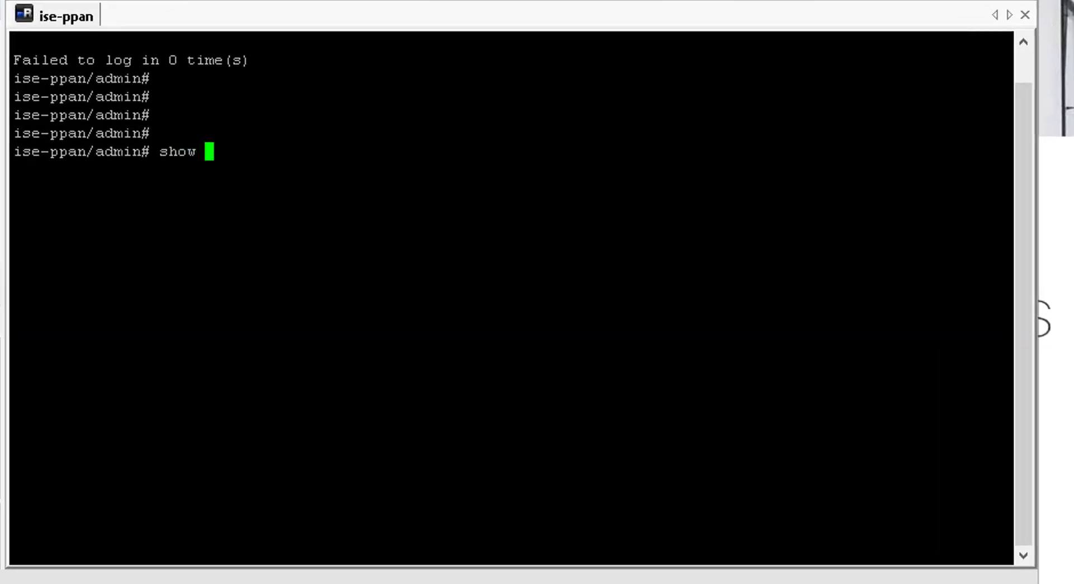
pyautogui.write('application status ise')
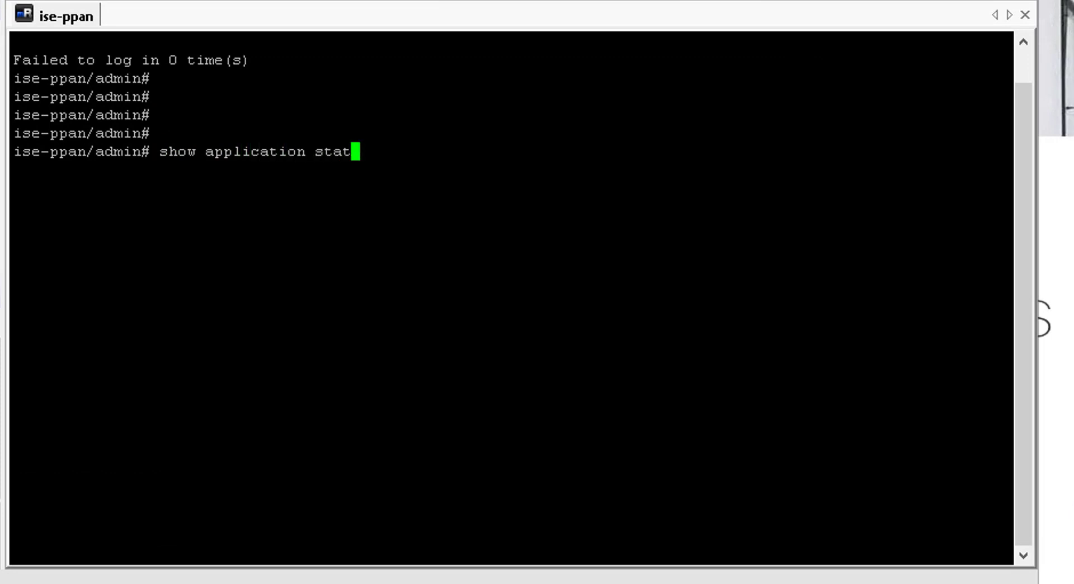
pyautogui.press('Return')
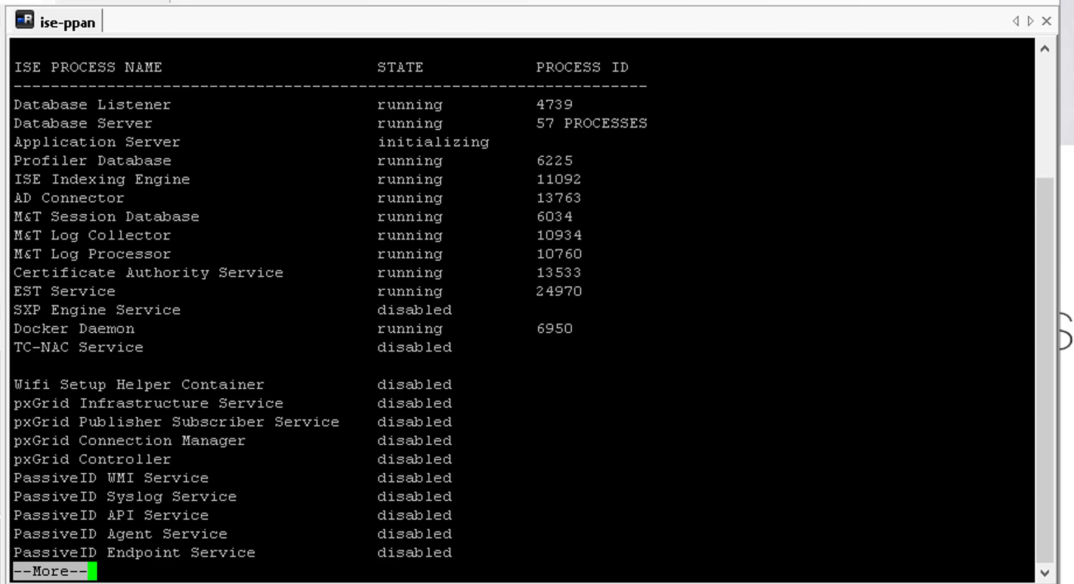
# Step: Page through the full status list and highlight the Application Server's 'initializing' state
pyautogui.press('space')
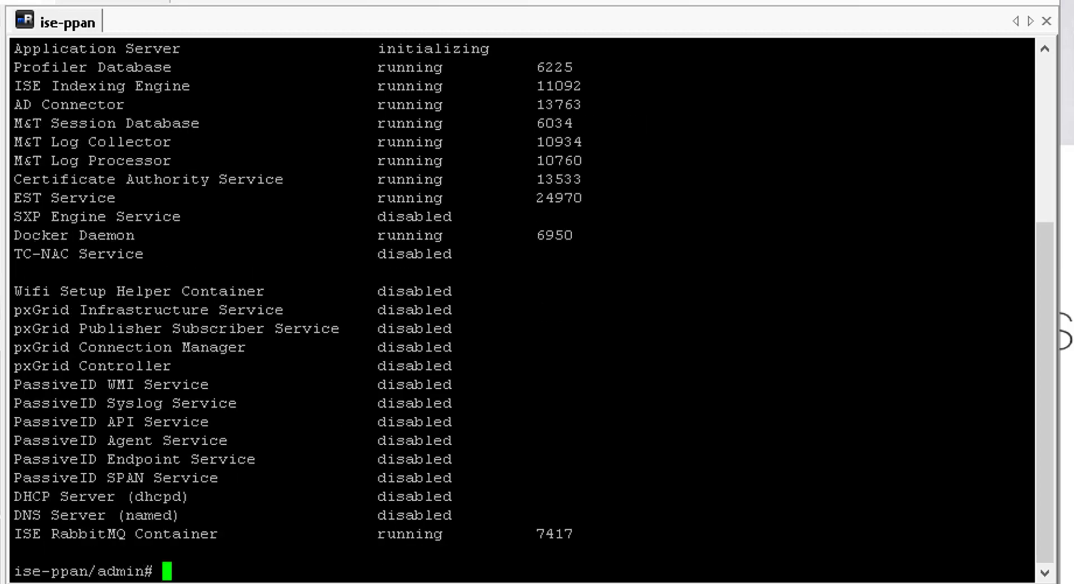
pyautogui.scroll(5, 520, 308)
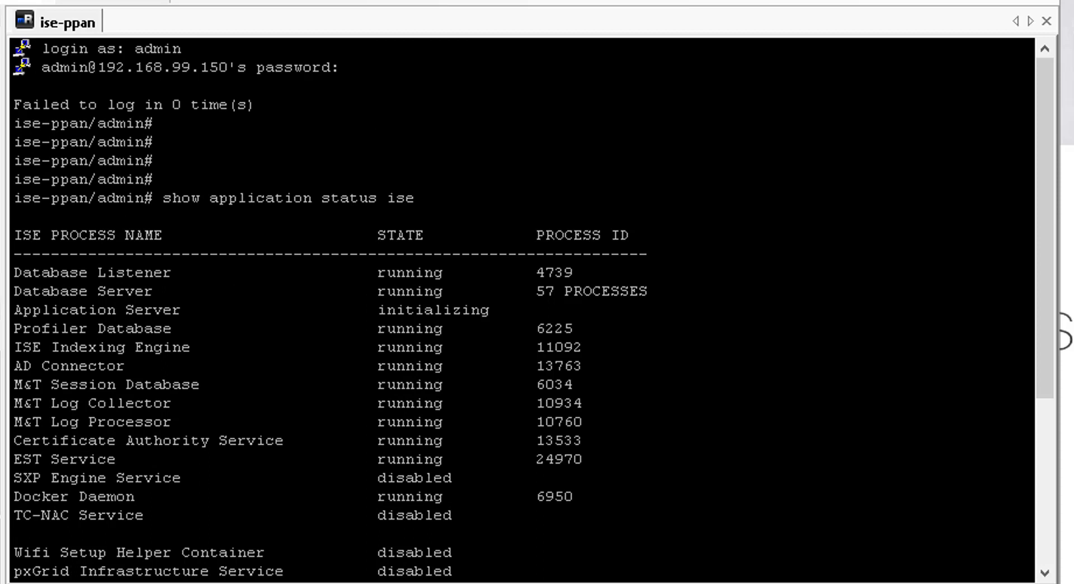
pyautogui.scroll(-5, 520, 308)
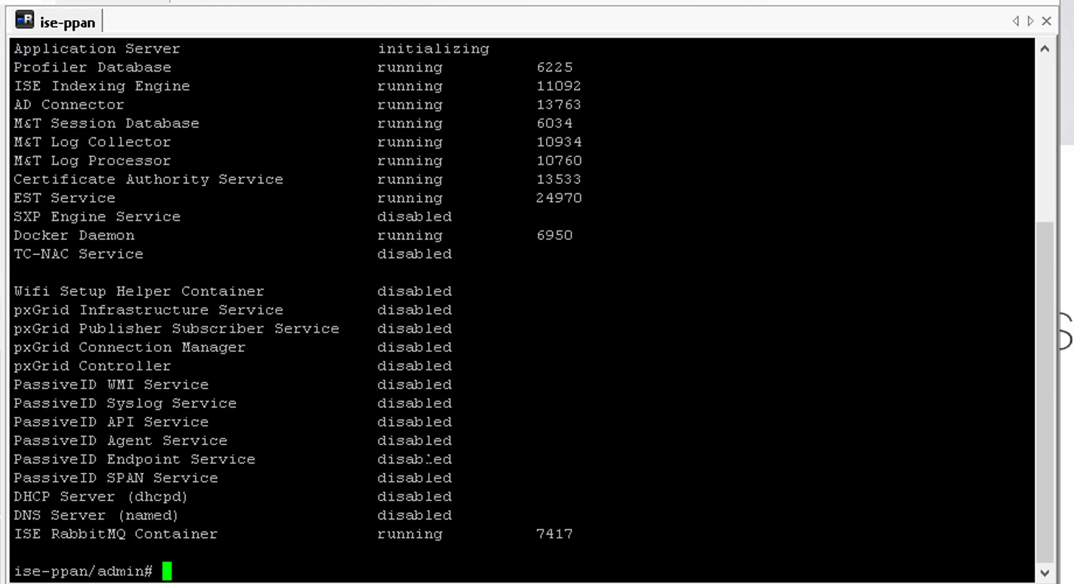
pyautogui.scroll(5, 520, 308)
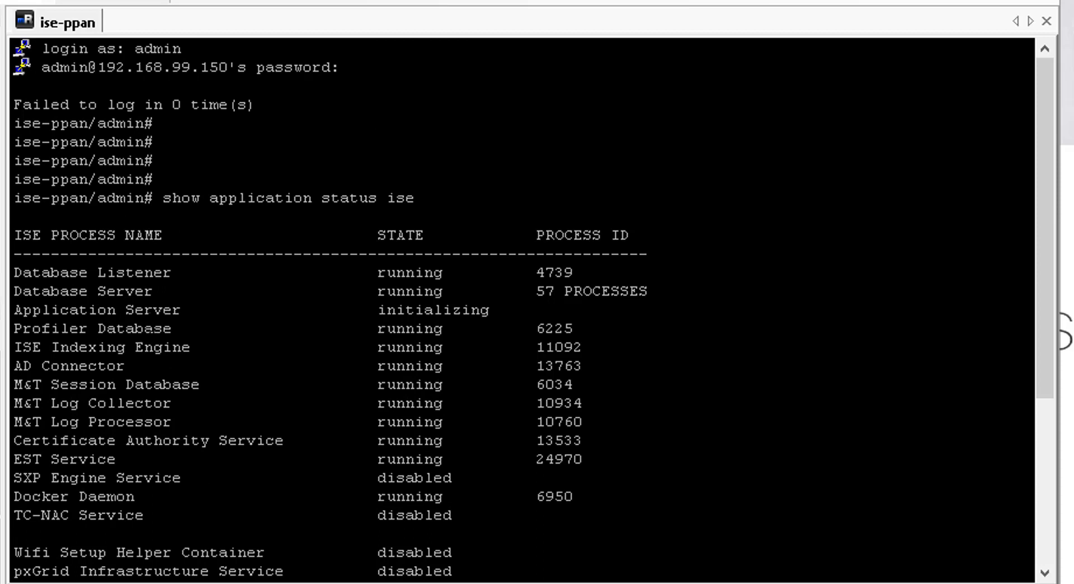
pyautogui.moveTo(21, 310); pyautogui.dragTo(592, 306)
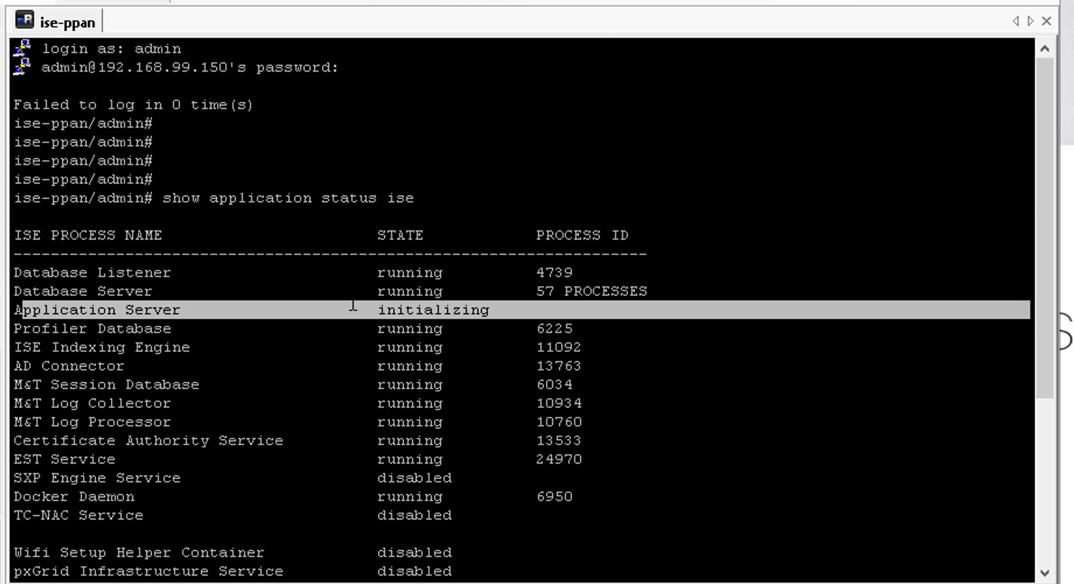
pyautogui.click(440, 309)
pyautogui.moveTo(360, 309); pyautogui.dragTo(500, 310)
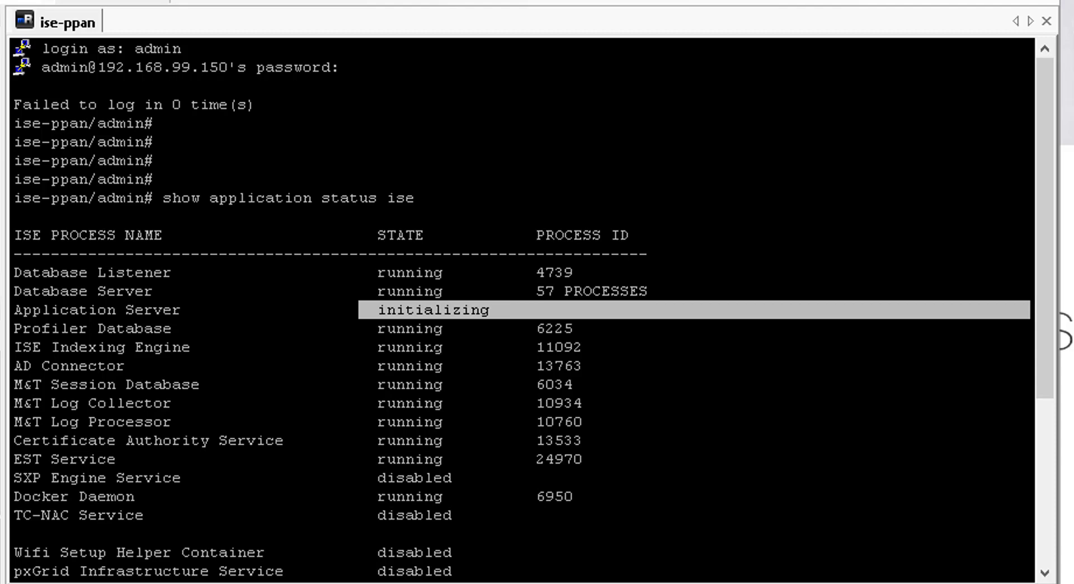
pyautogui.scroll(-5, 415, 313)
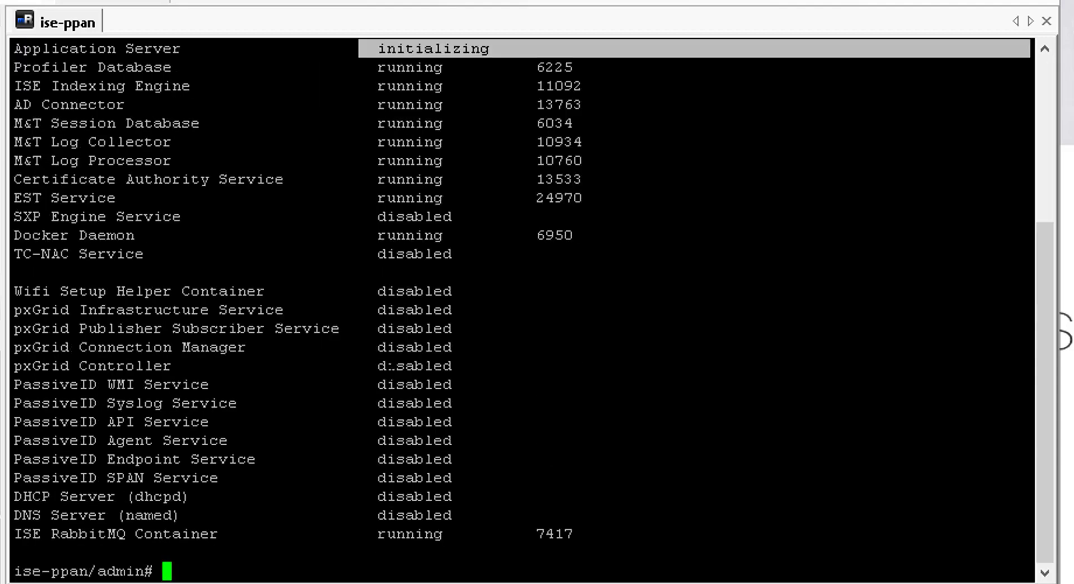
pyautogui.scroll(5, 521, 308)
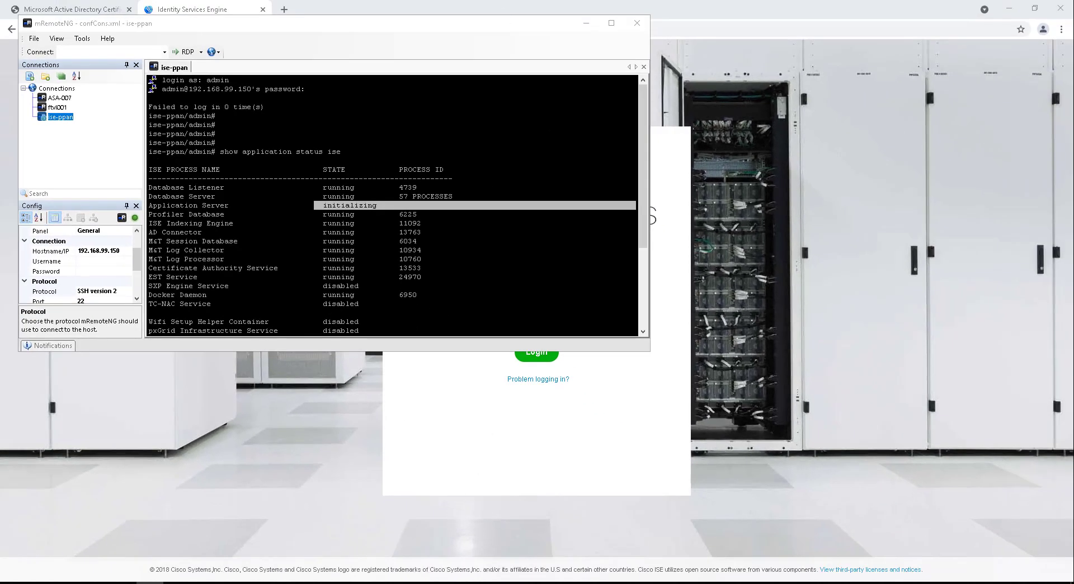
pyautogui.moveTo(189, 89); pyautogui.dragTo(250, 94)
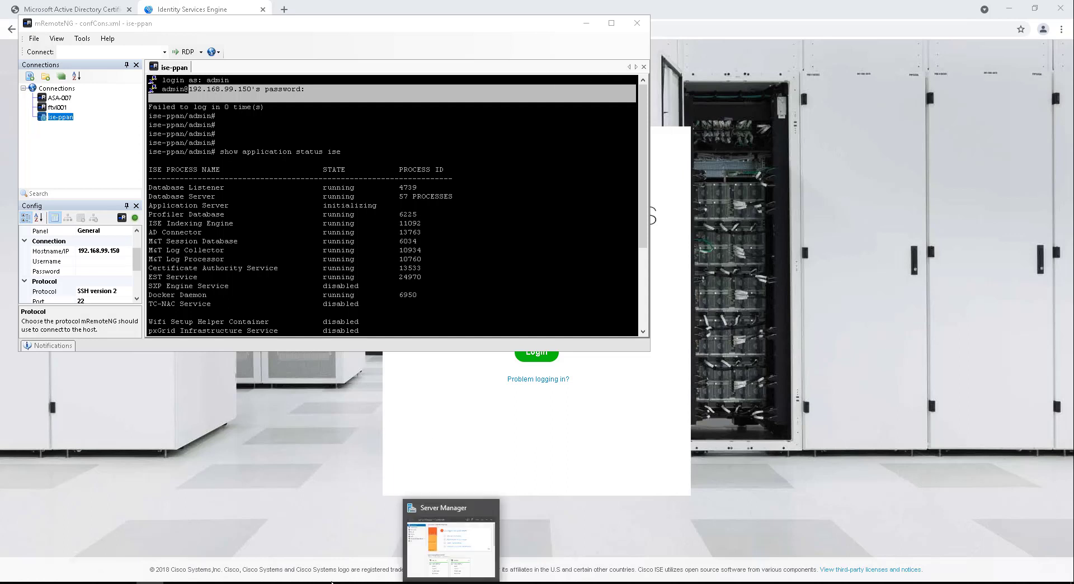
pyautogui.moveTo(315, 582)
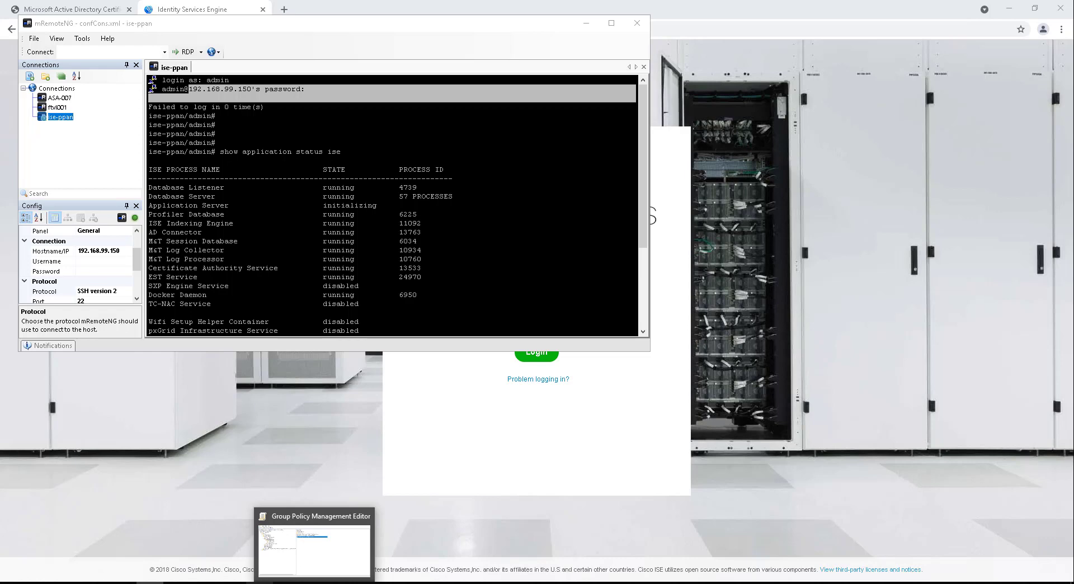
# Step: Add host ise-ppan at 192.168.99.150 to networkwizkid.com with a PTR record
pyautogui.click(287, 583)
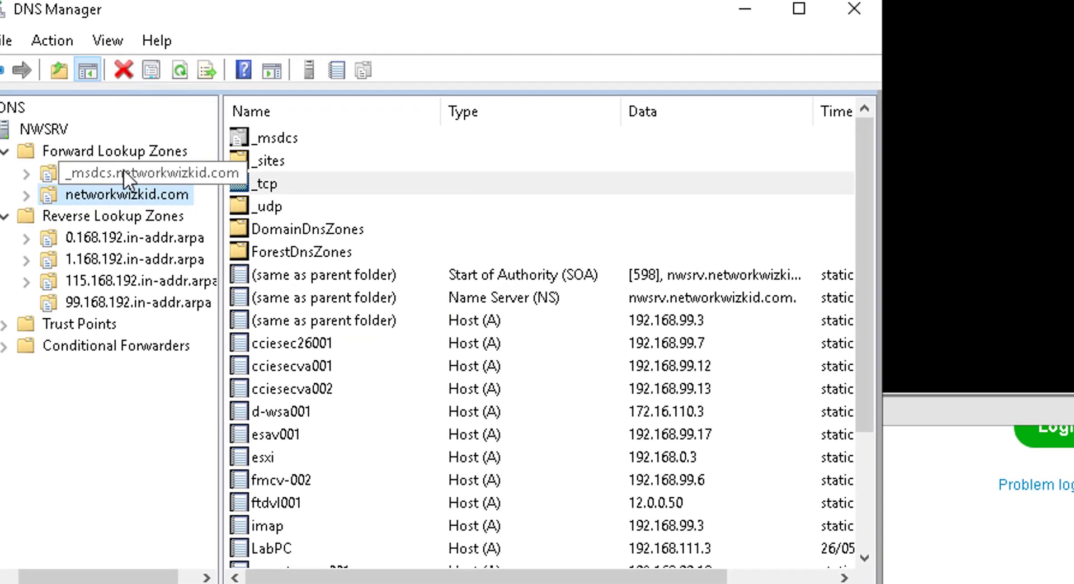
pyautogui.click(99, 244)
pyautogui.rightClick(119, 191)
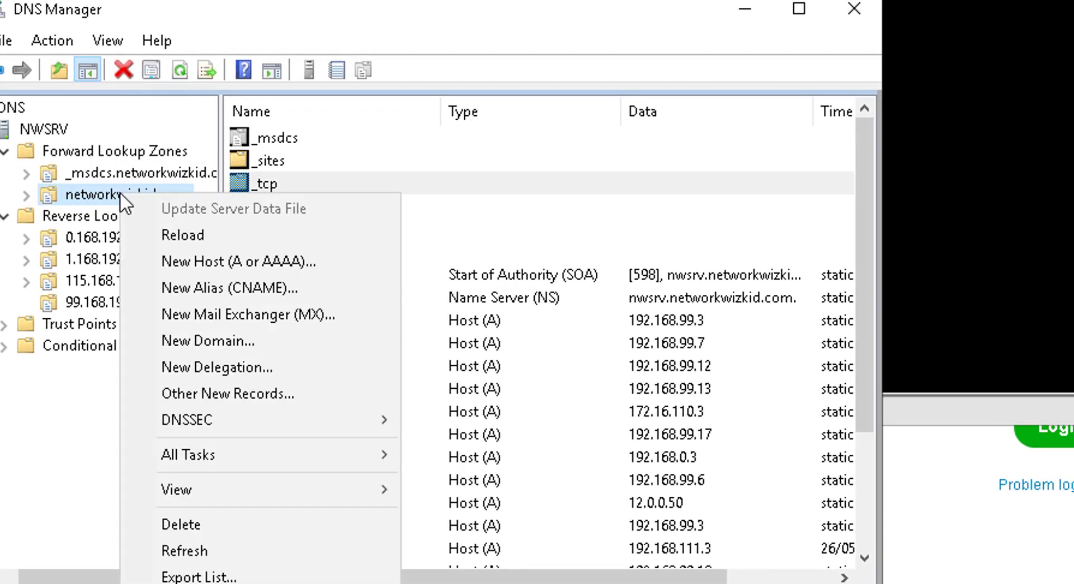
pyautogui.click(253, 264)
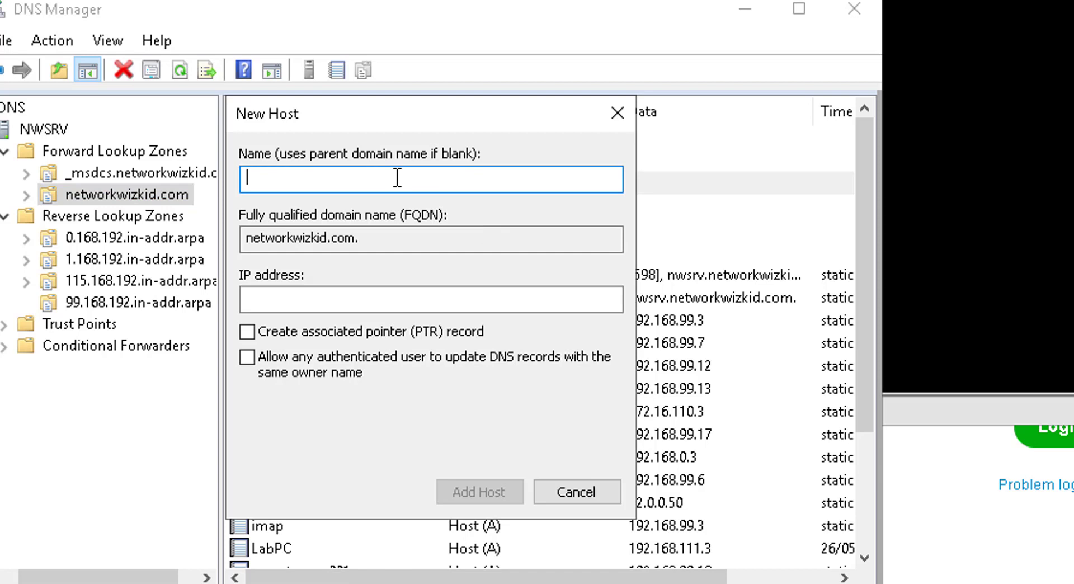
pyautogui.click(350, 311)
pyautogui.write('1')
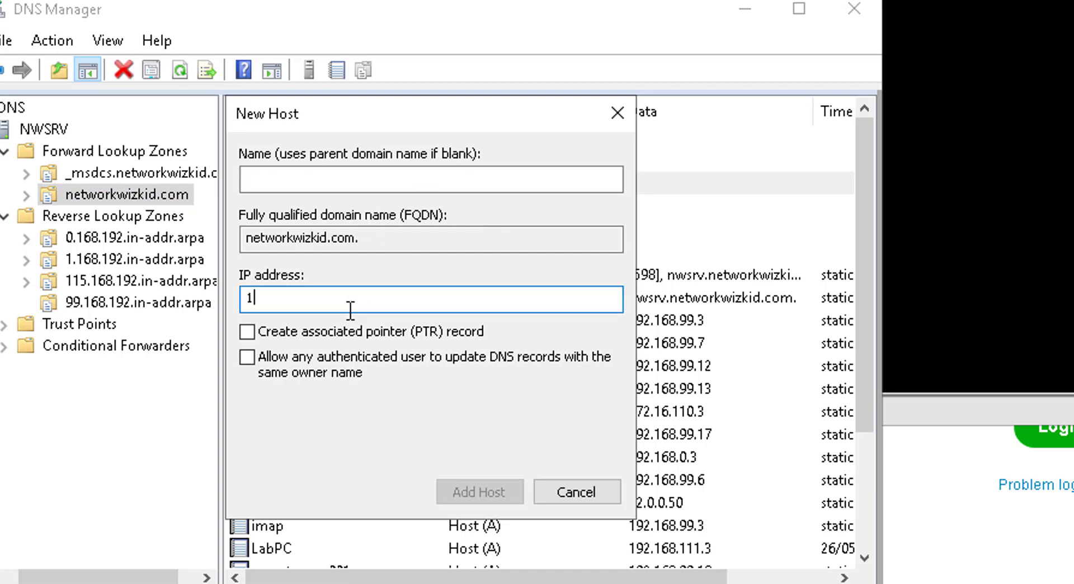
pyautogui.write('92.168.99.150')
pyautogui.click(433, 183)
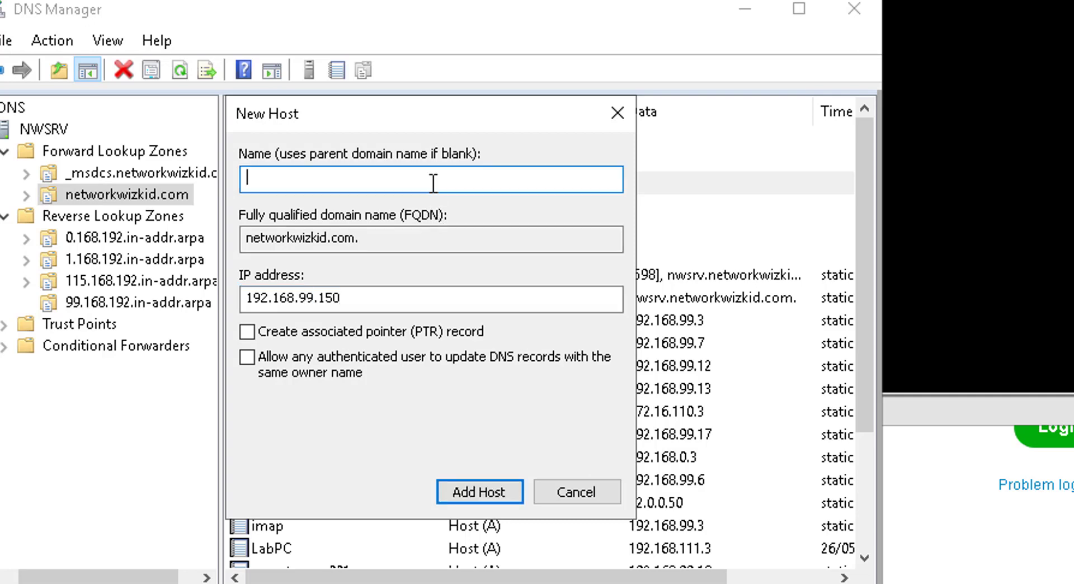
pyautogui.write('ise-')
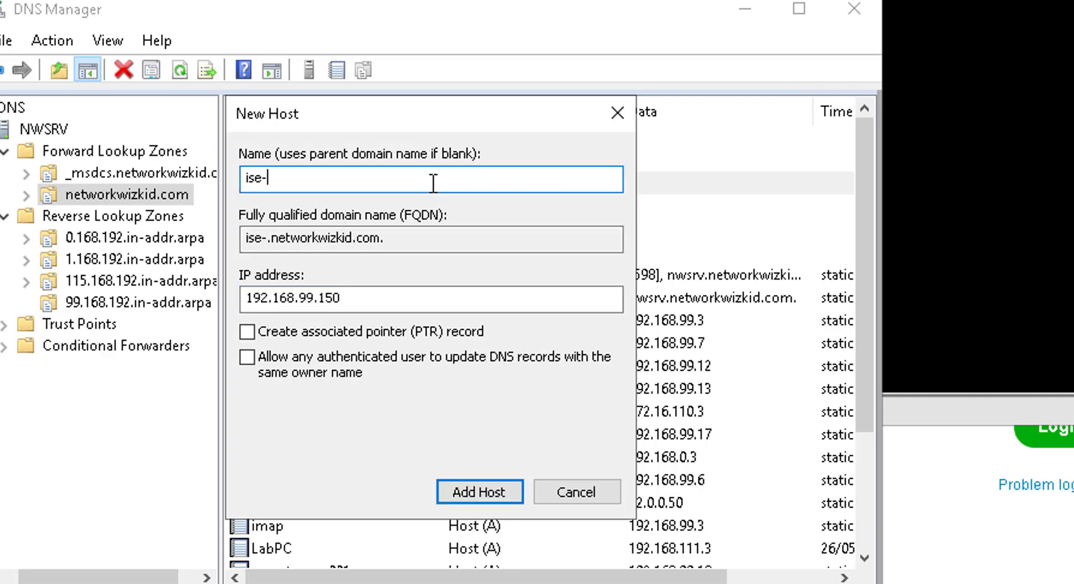
pyautogui.write('ppabn')
pyautogui.press('BackSpace')
pyautogui.press('BackSpace')
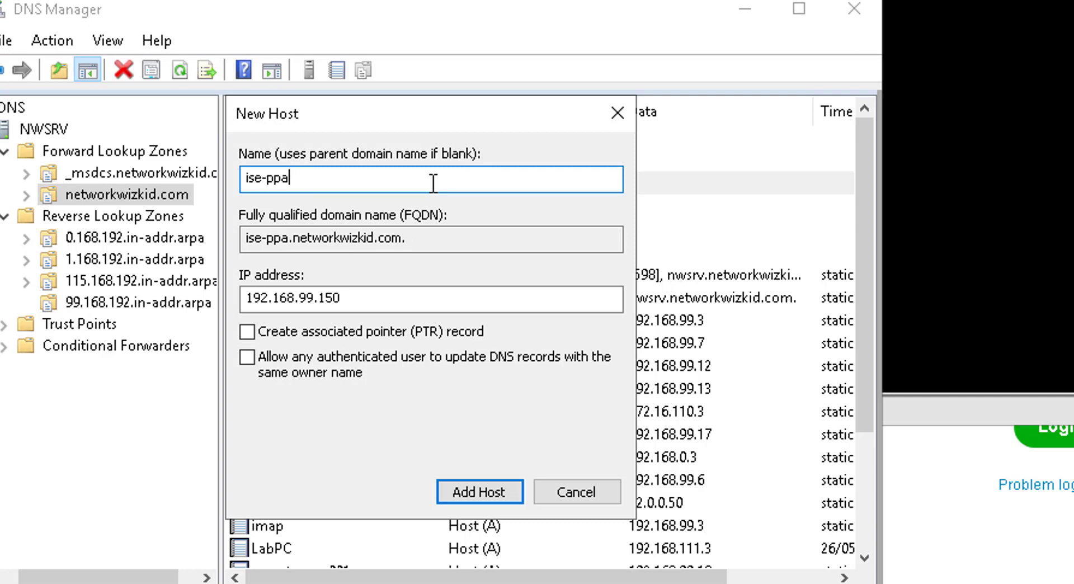
pyautogui.write('n')
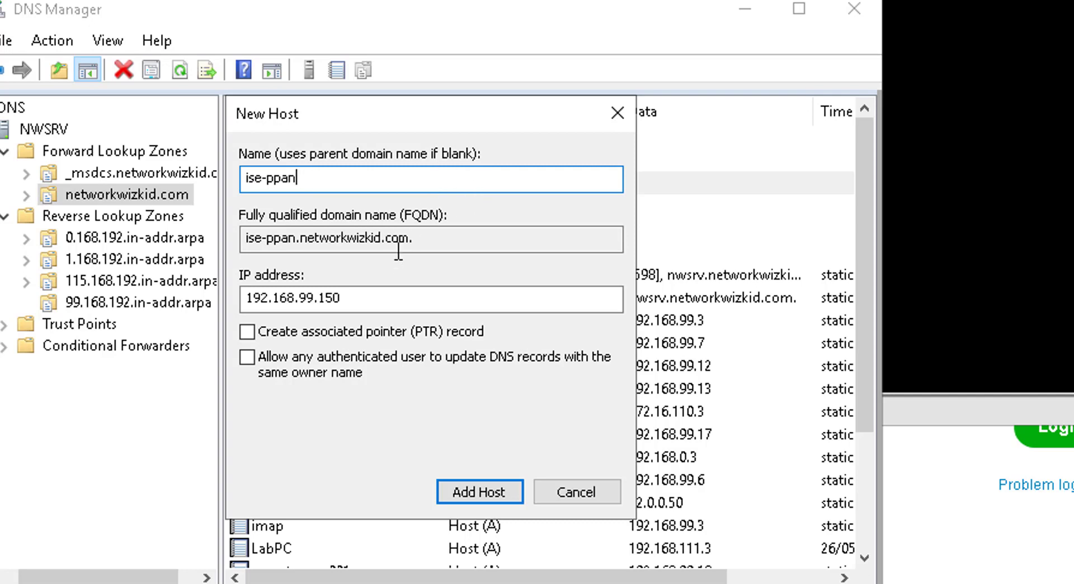
pyautogui.click(258, 335)
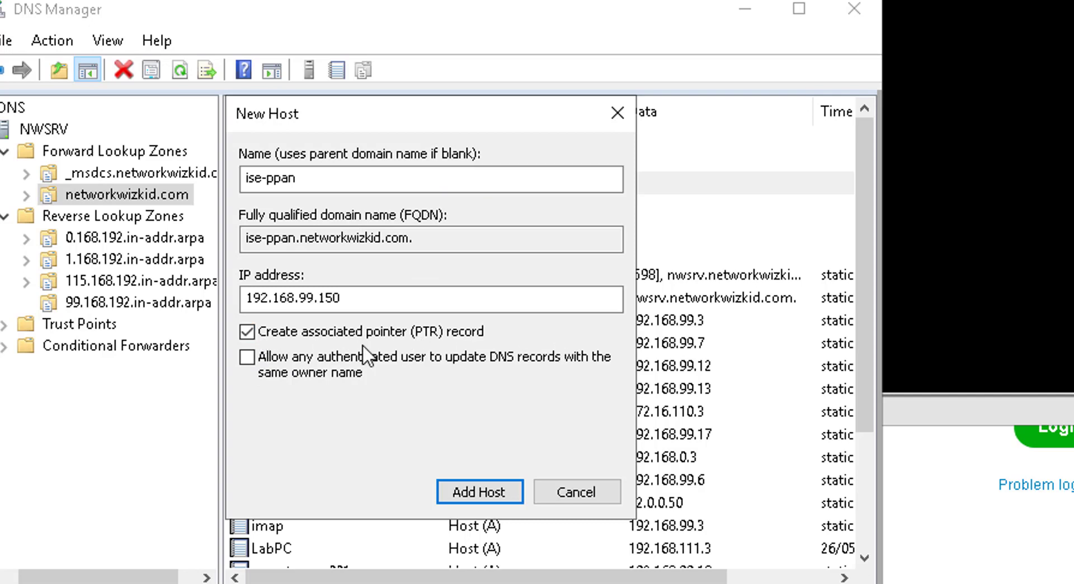
pyautogui.click(484, 495)
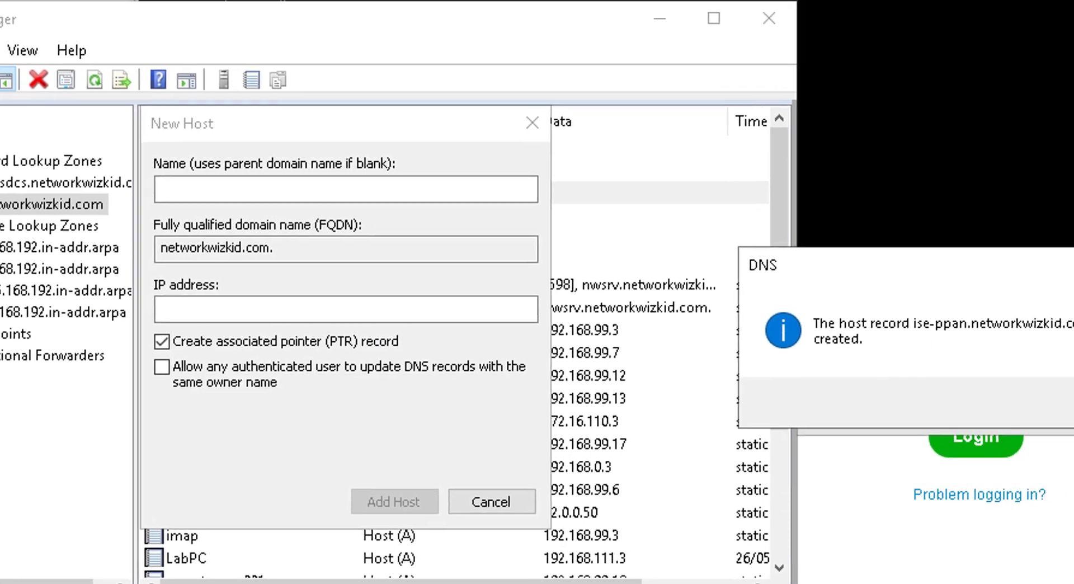
pyautogui.click(911, 437)
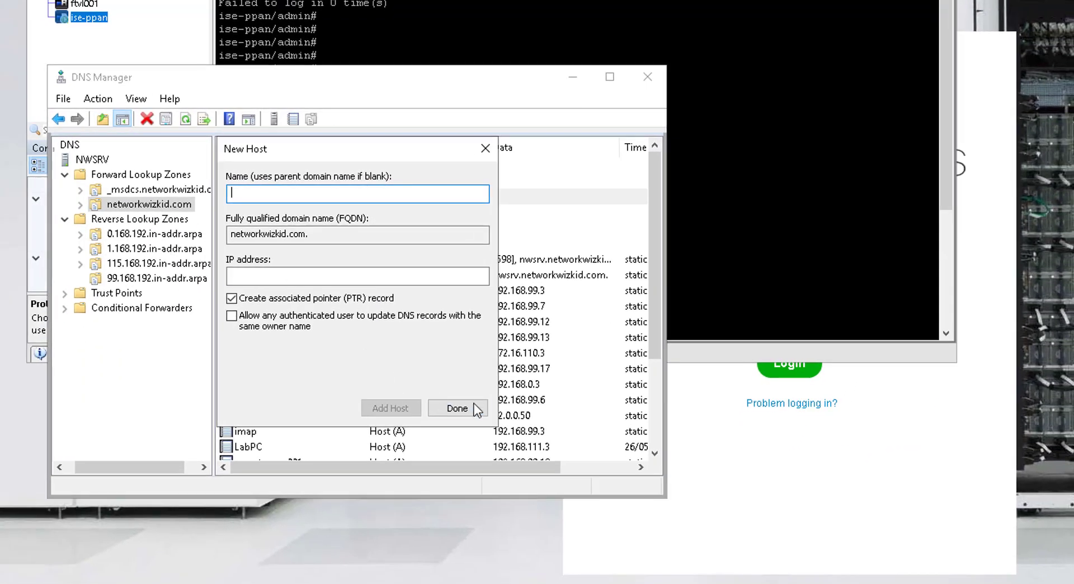
pyautogui.click(456, 408)
# Step: Refresh the 99.168.192.in-addr.arpa zone and confirm the 192.168.99.150 pointer record
pyautogui.click(159, 280)
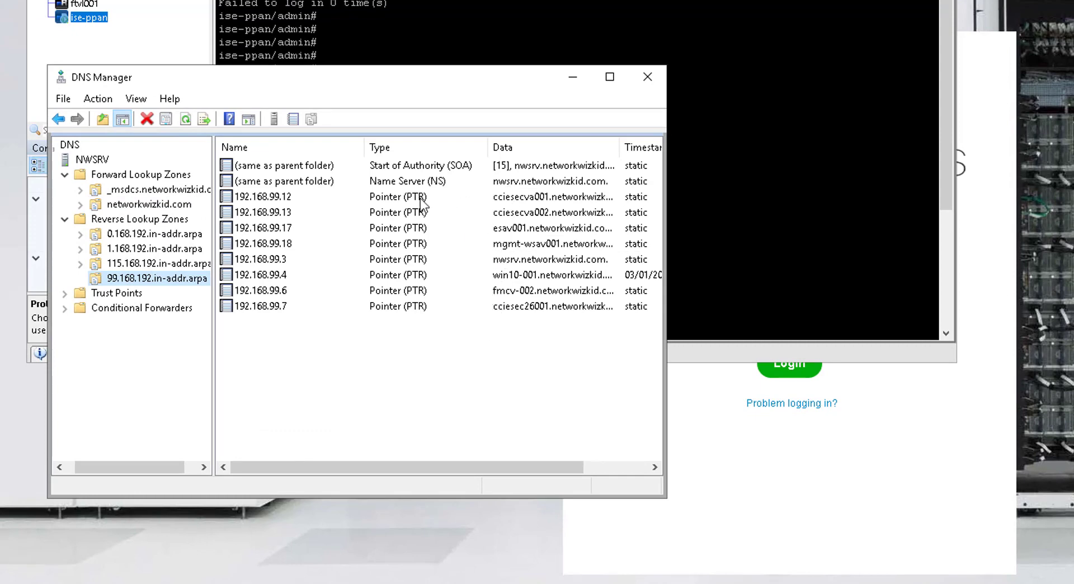
pyautogui.click(186, 118)
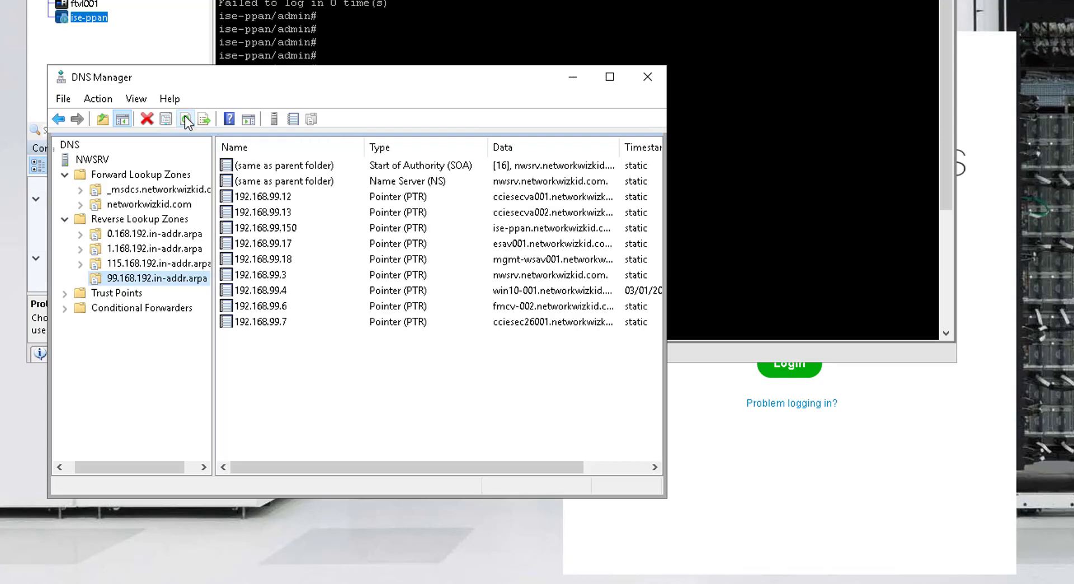
pyautogui.click(465, 227)
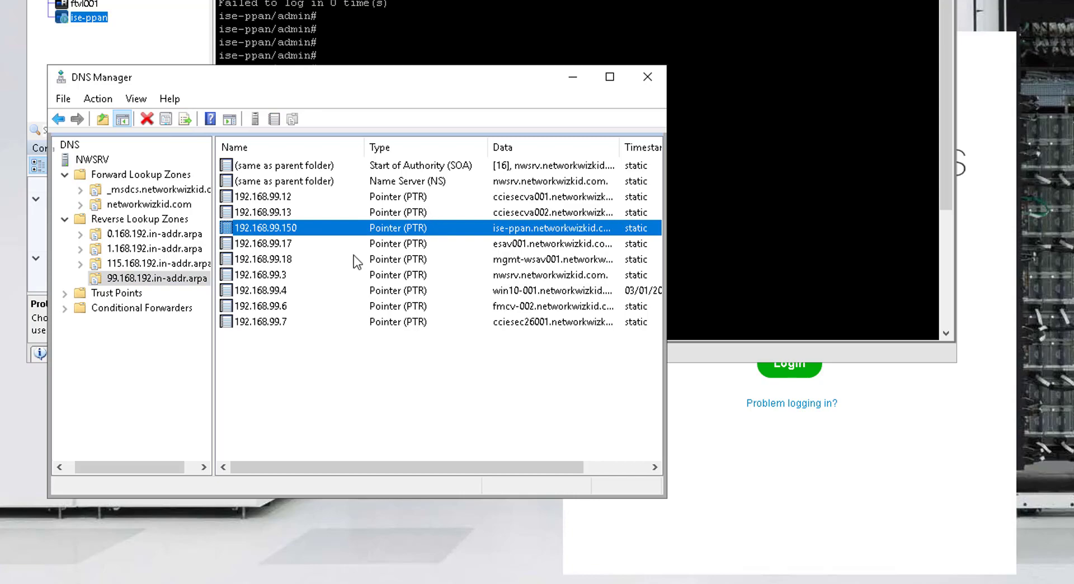
pyautogui.click(572, 76)
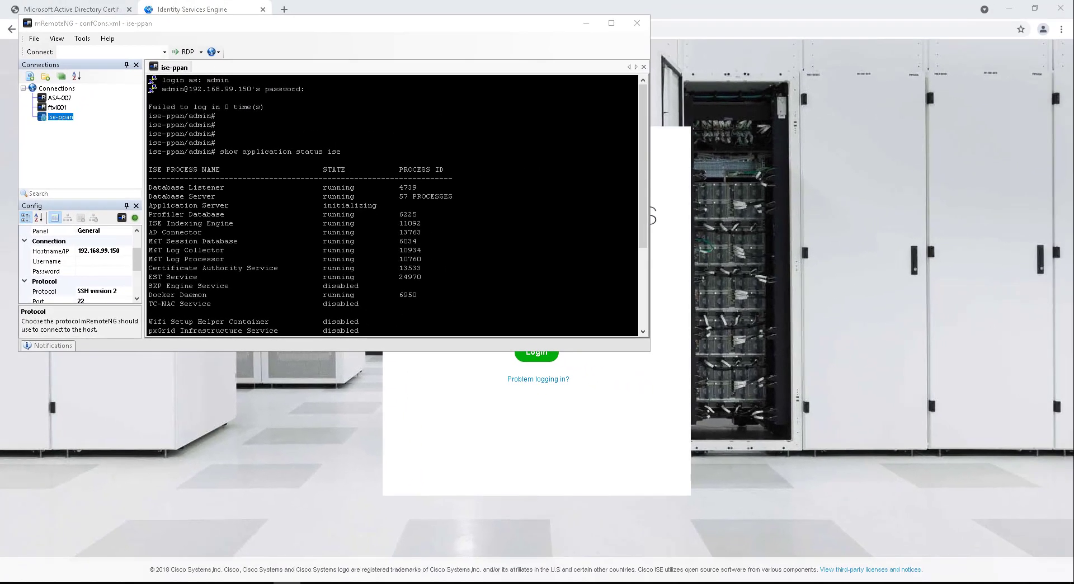
# Step: Rerun 'show application status ise' and confirm the Application Server is now running
pyautogui.press('Return')
pyautogui.press('Return')
pyautogui.press('Return')
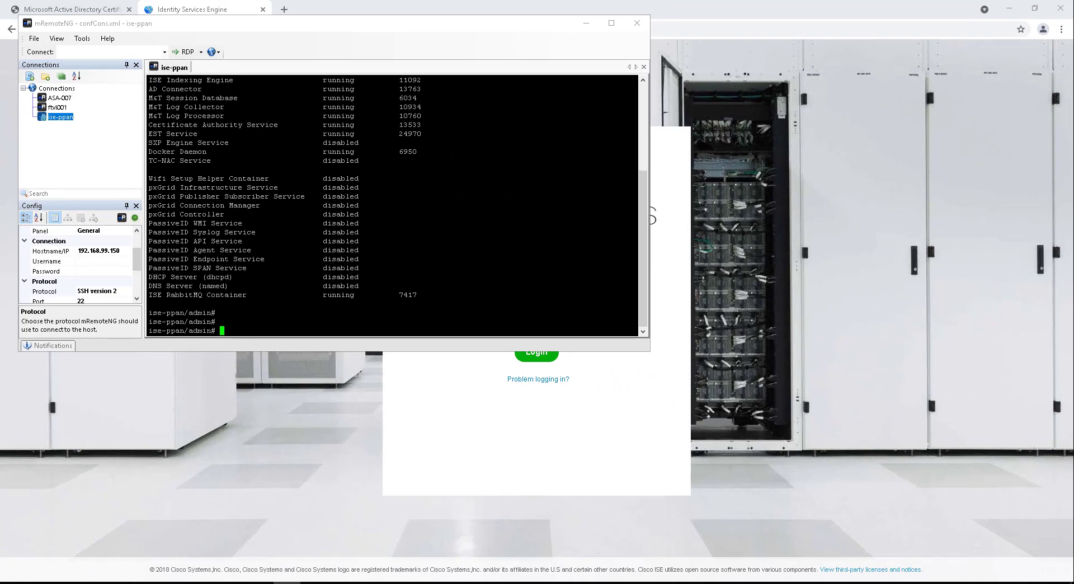
pyautogui.press('Up')
pyautogui.press('Return')
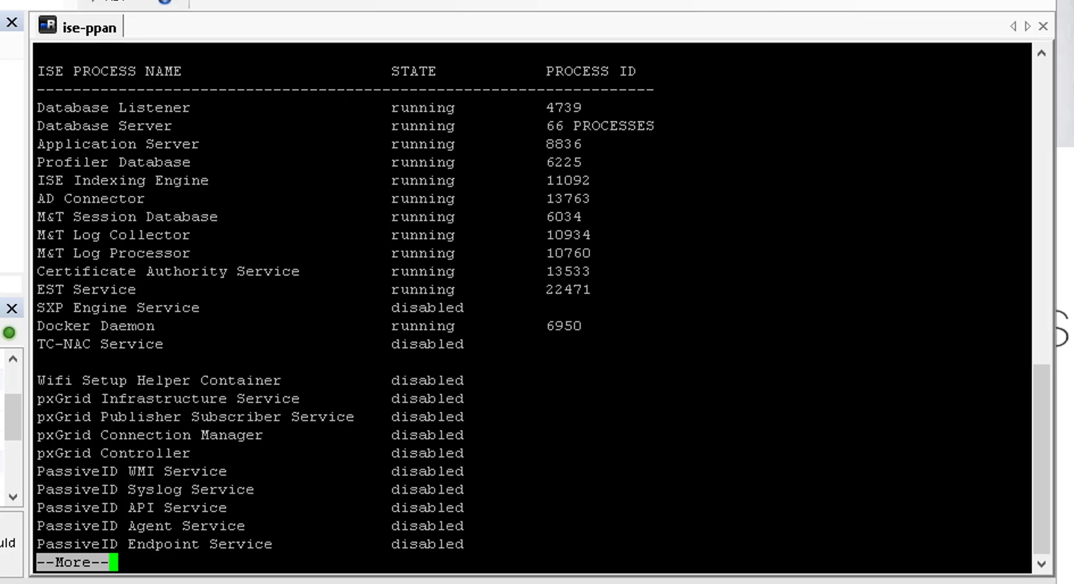
pyautogui.moveTo(72, 145); pyautogui.dragTo(632, 141)
pyautogui.click(633, 141)
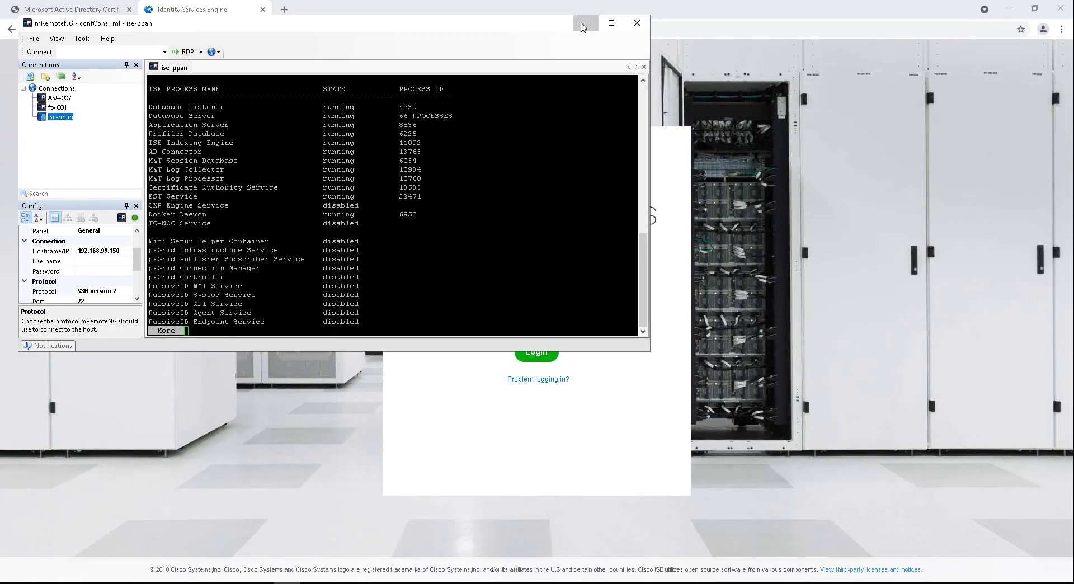
pyautogui.click(585, 22)
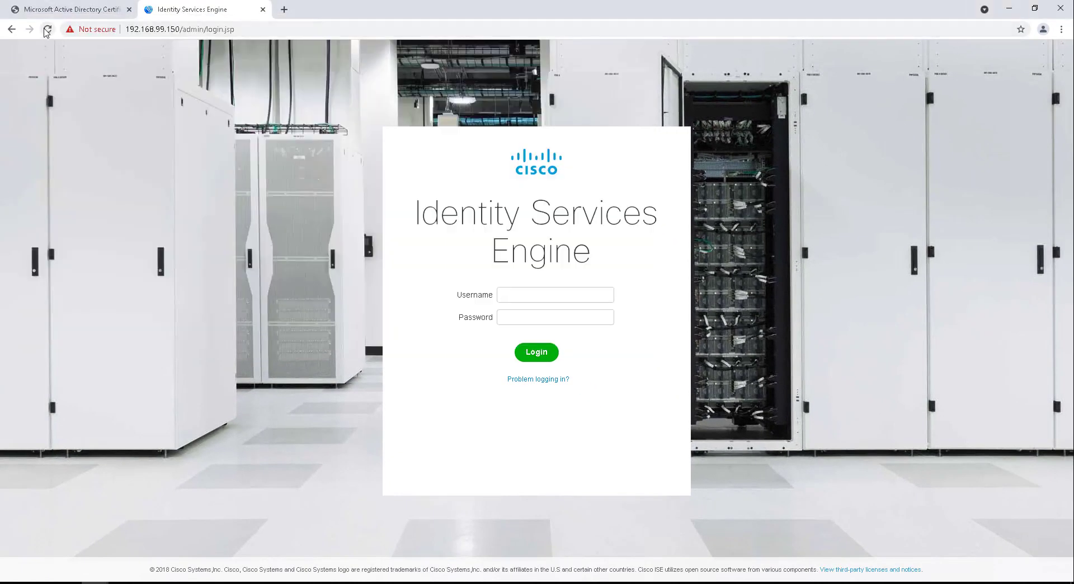
pyautogui.click(48, 29)
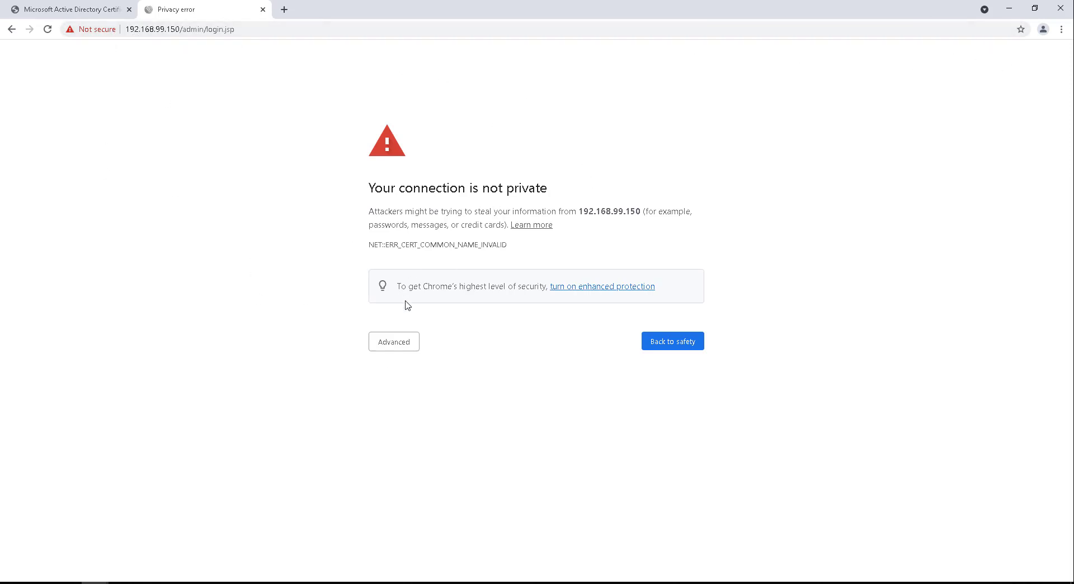
pyautogui.click(410, 341)
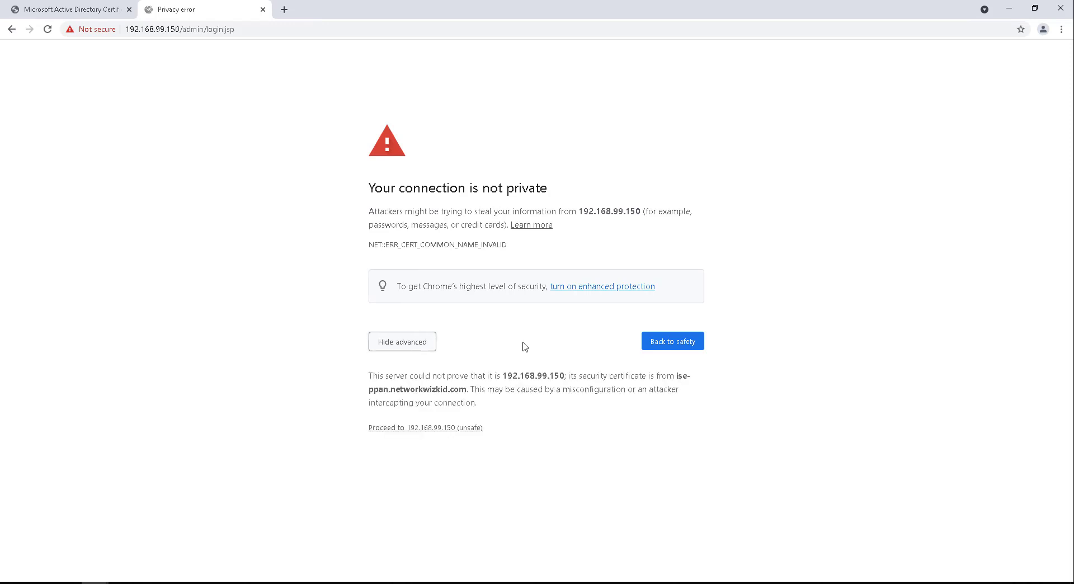
pyautogui.click(438, 434)
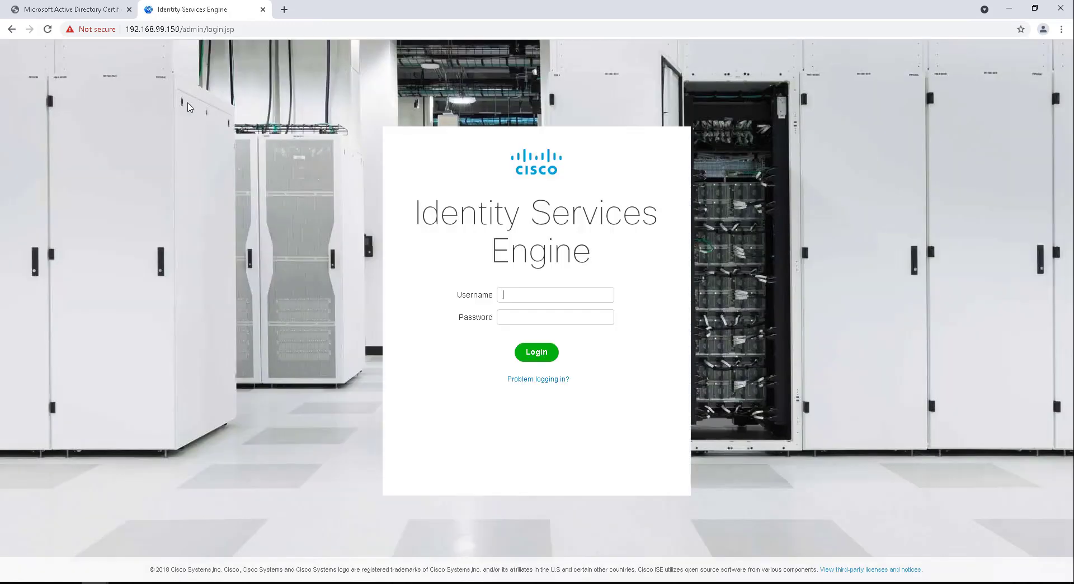
pyautogui.click(98, 29)
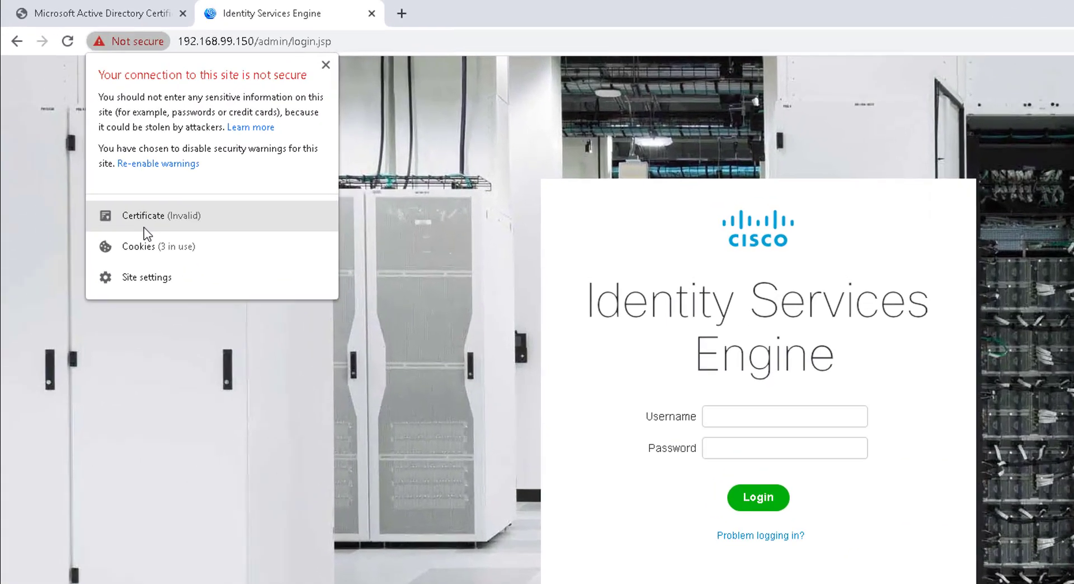
pyautogui.click(106, 153)
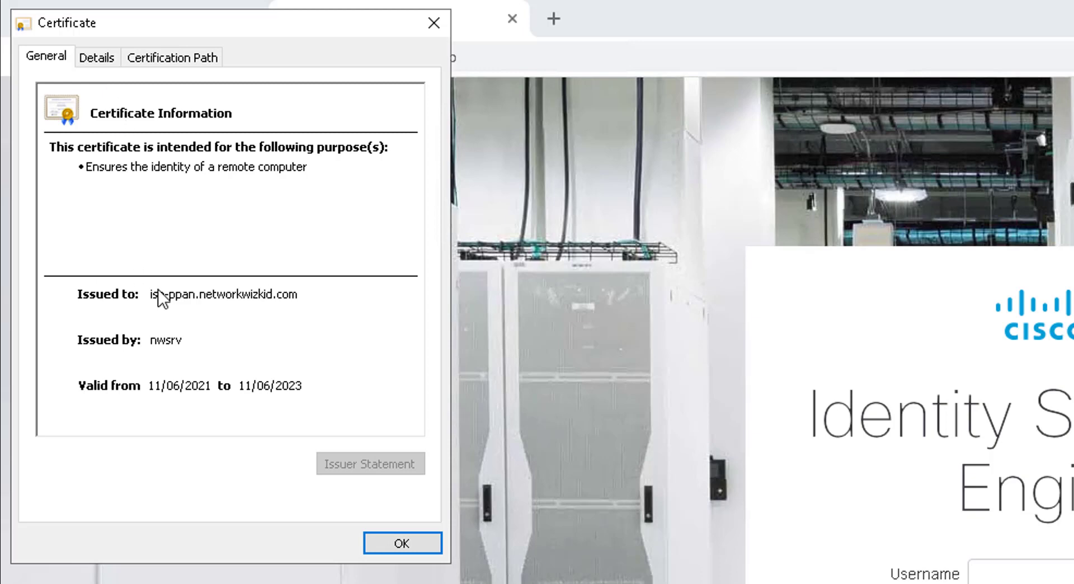
pyautogui.click(100, 60)
pyautogui.scroll(-2, 204, 224)
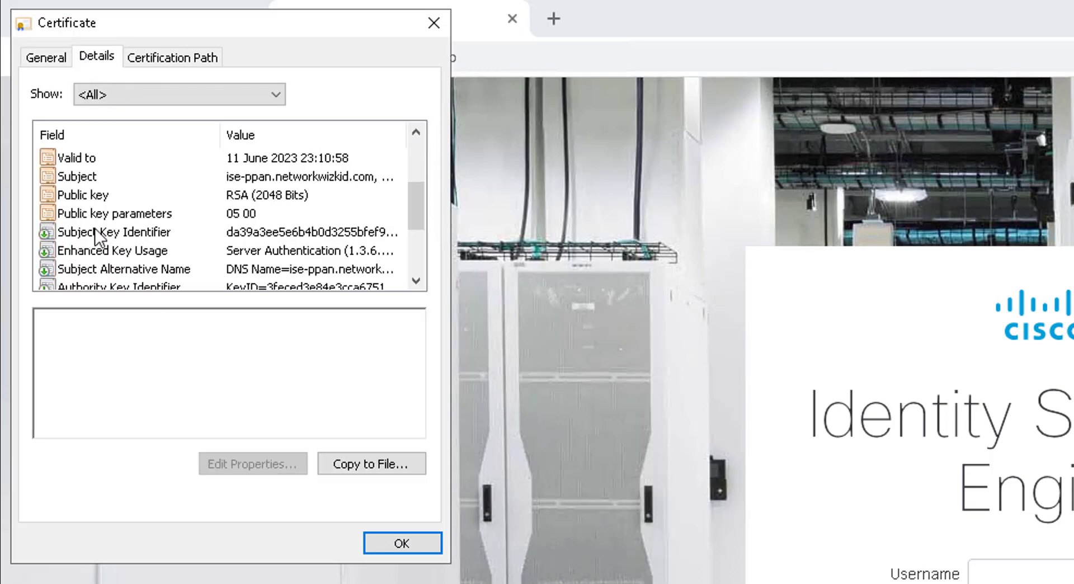
pyautogui.click(197, 58)
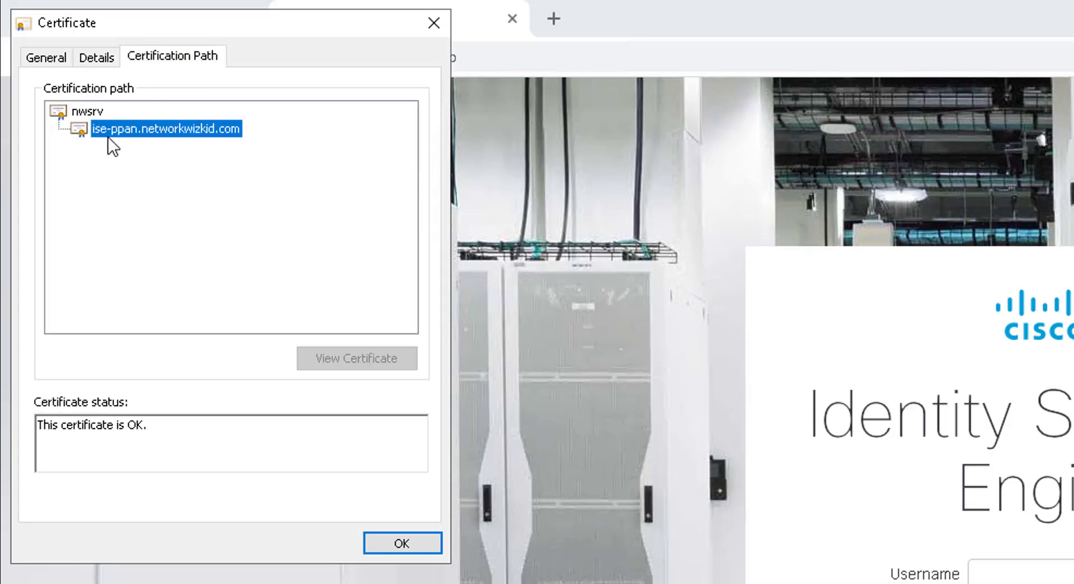
pyautogui.click(84, 111)
pyautogui.click(132, 131)
pyautogui.click(87, 112)
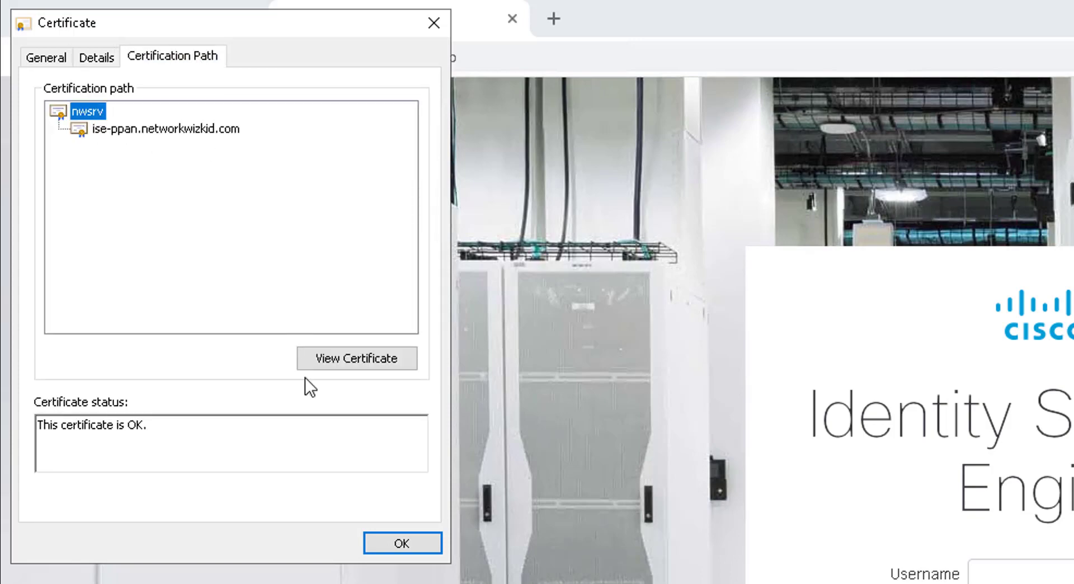
pyautogui.click(400, 541)
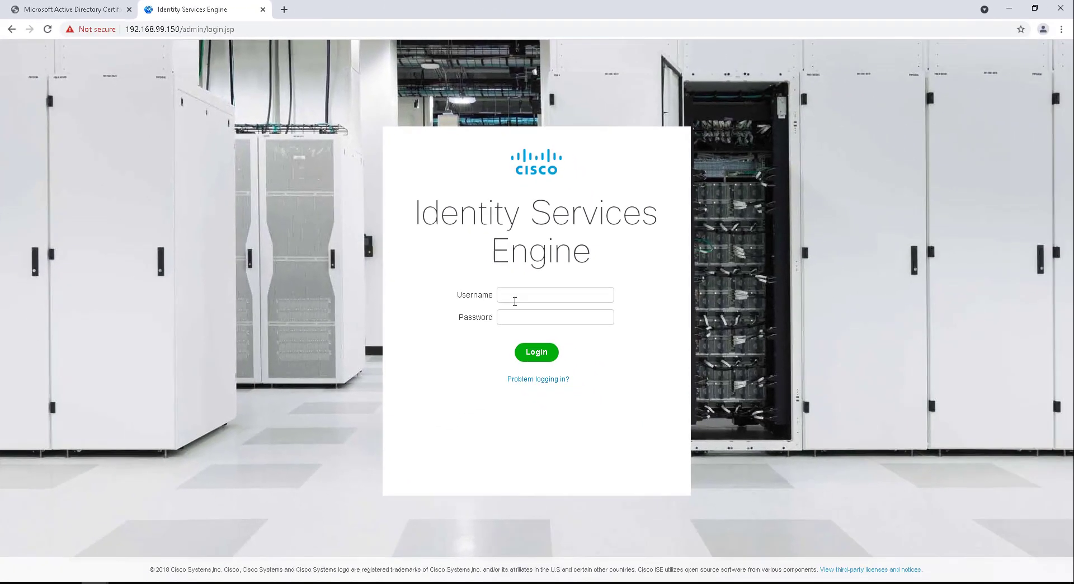
# Step: Sign in to ISE as admin with the account password
pyautogui.write('admin')
pyautogui.press('Tab')
pyautogui.write('***********')
pyautogui.press('Return')
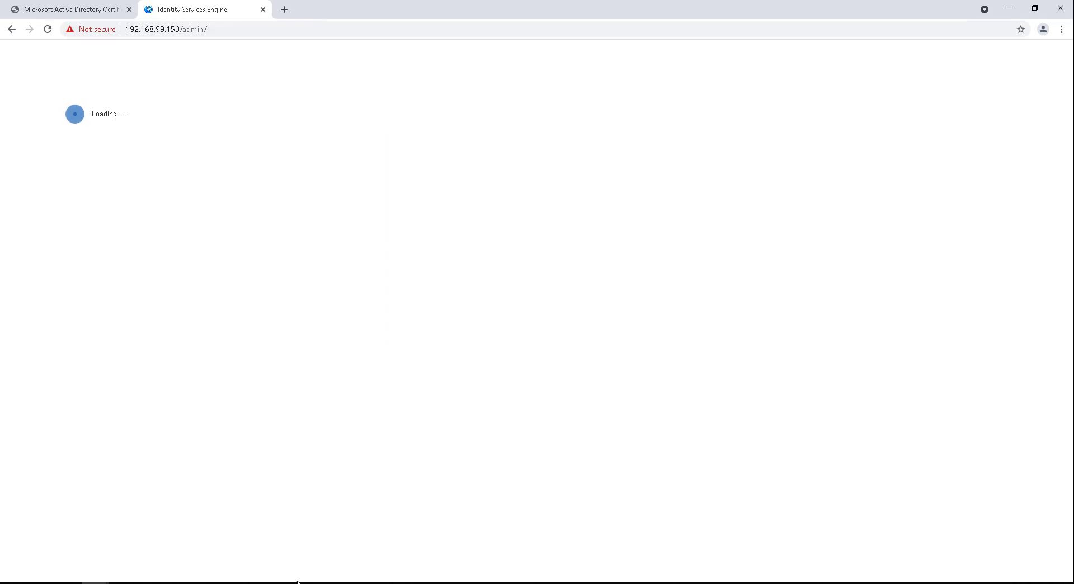
# Step: Bring DNS Manager forward and show a zone's records
pyautogui.moveTo(287, 583)
pyautogui.click(286, 542)
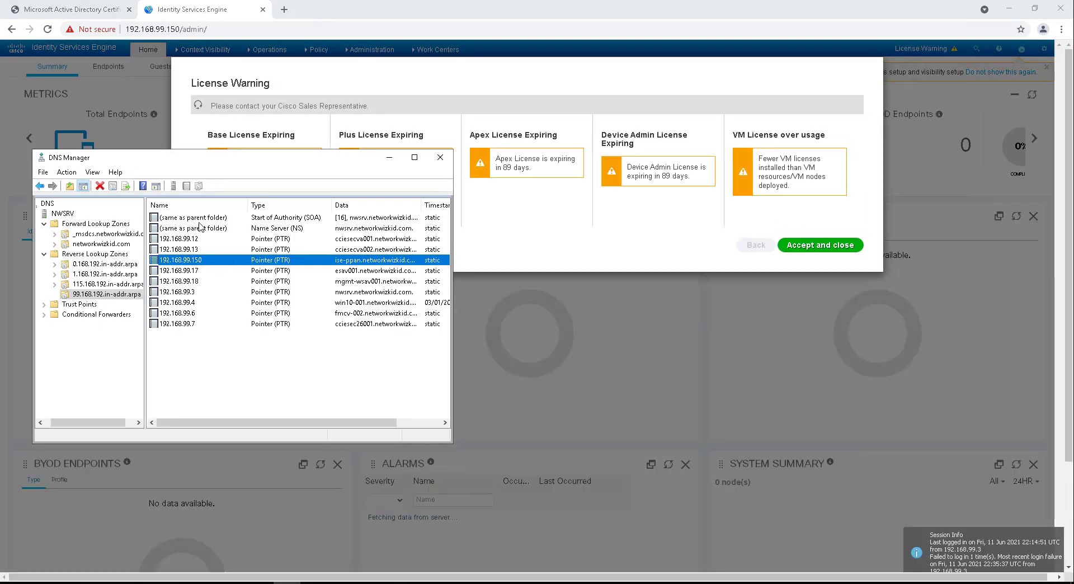
pyautogui.click(106, 234)
# Step: Add host ise-pmnt at 192.168.99.151 to networkwizkid.com with a PTR record
pyautogui.click(103, 245)
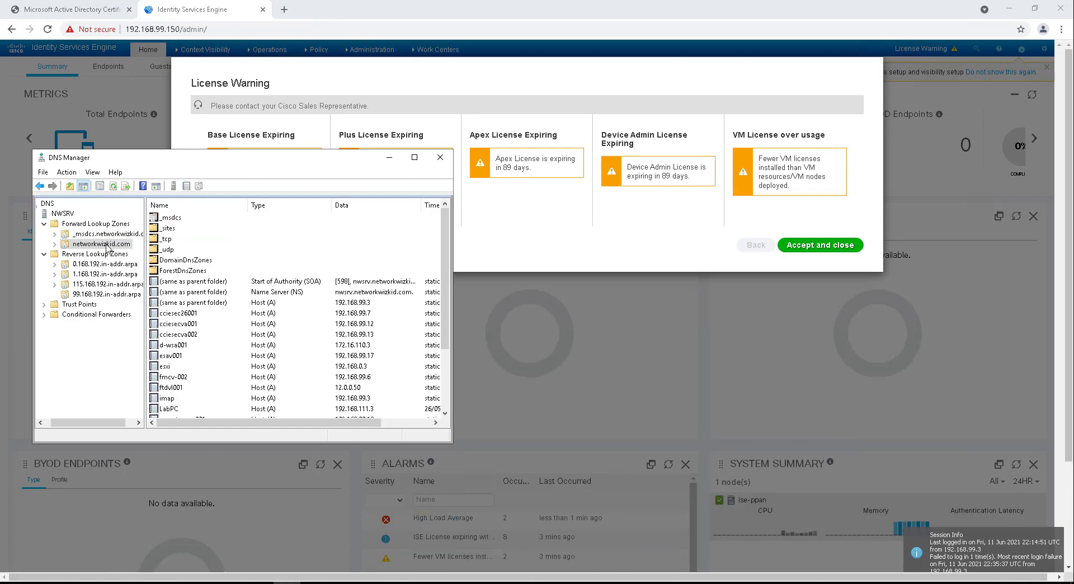
pyautogui.rightClick(94, 246)
pyautogui.click(145, 281)
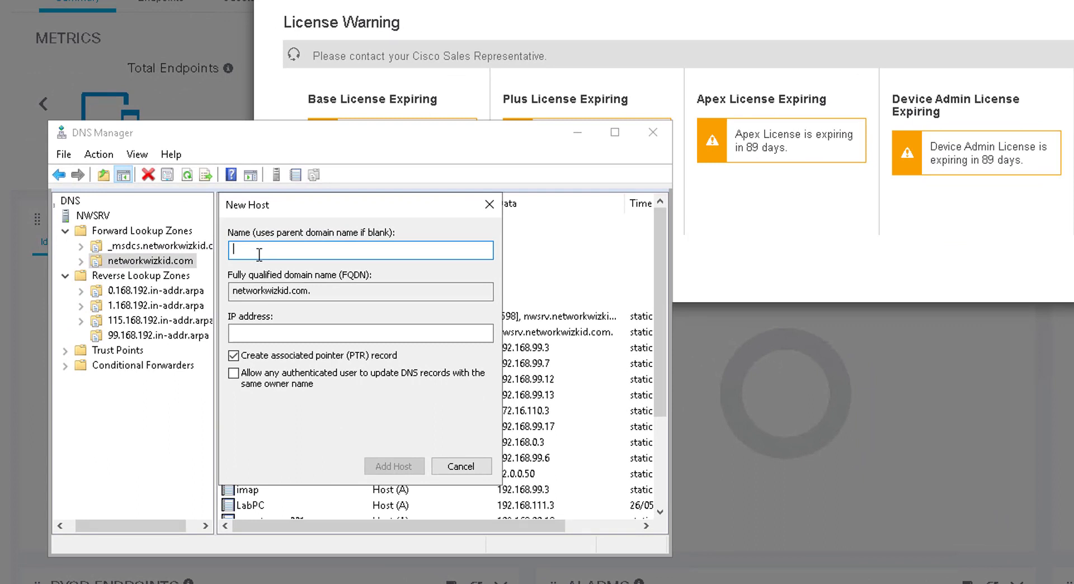
pyautogui.write('ise-p')
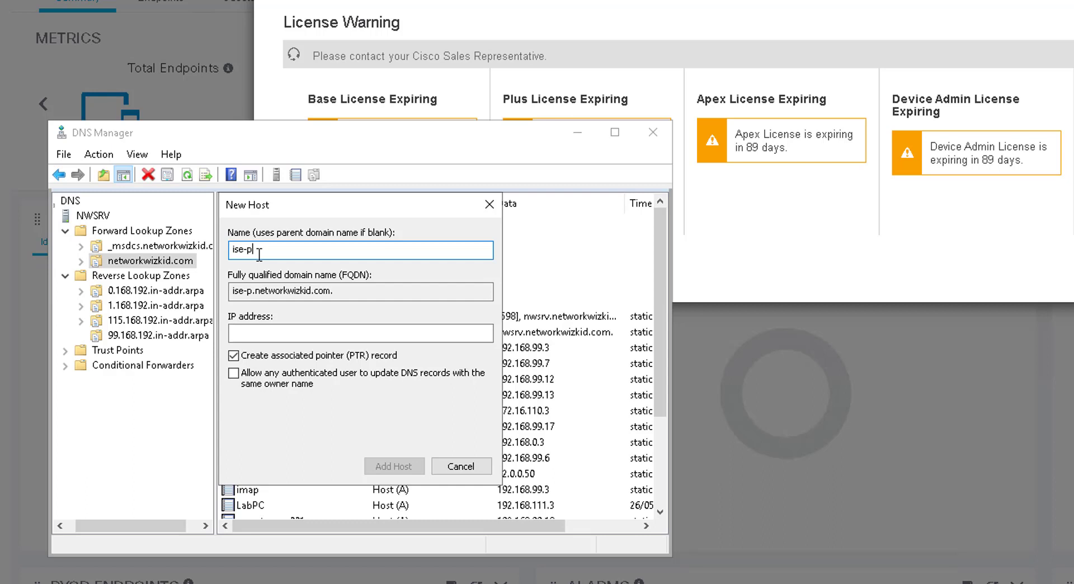
pyautogui.write('mnt')
pyautogui.click(272, 332)
pyautogui.write('192.')
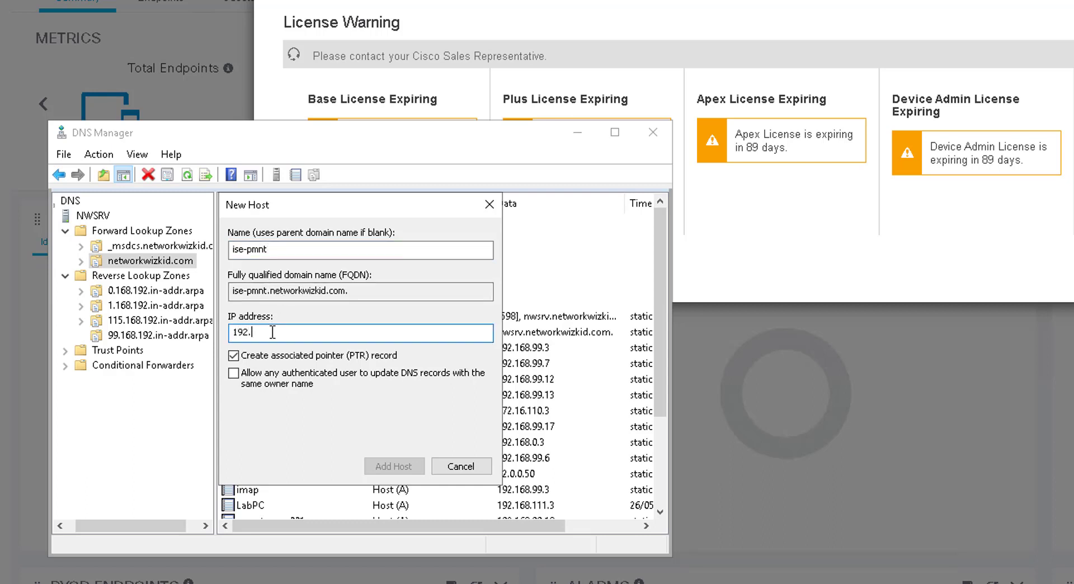
pyautogui.write('168.99.151')
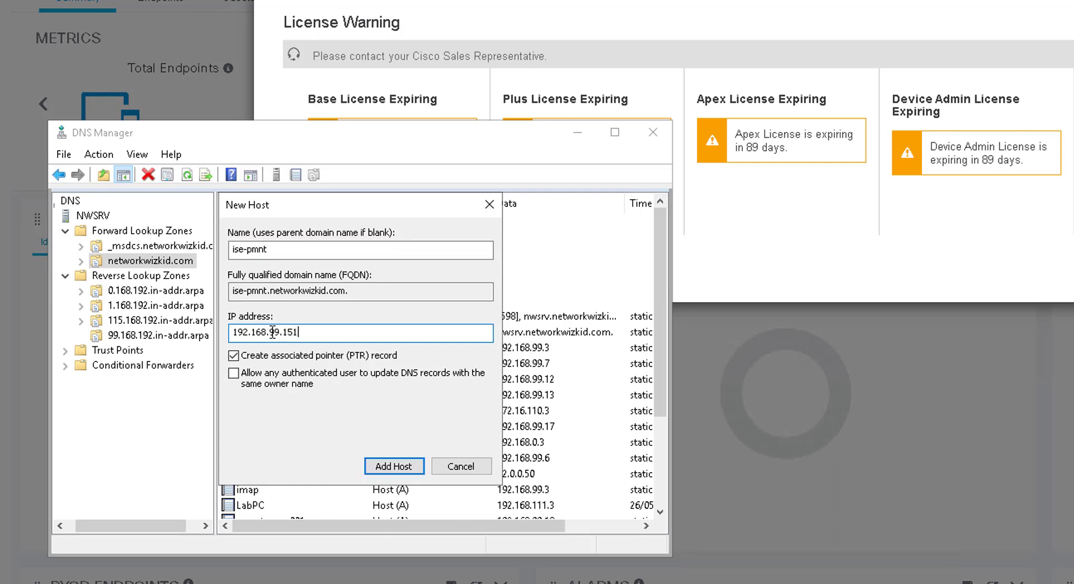
pyautogui.click(378, 465)
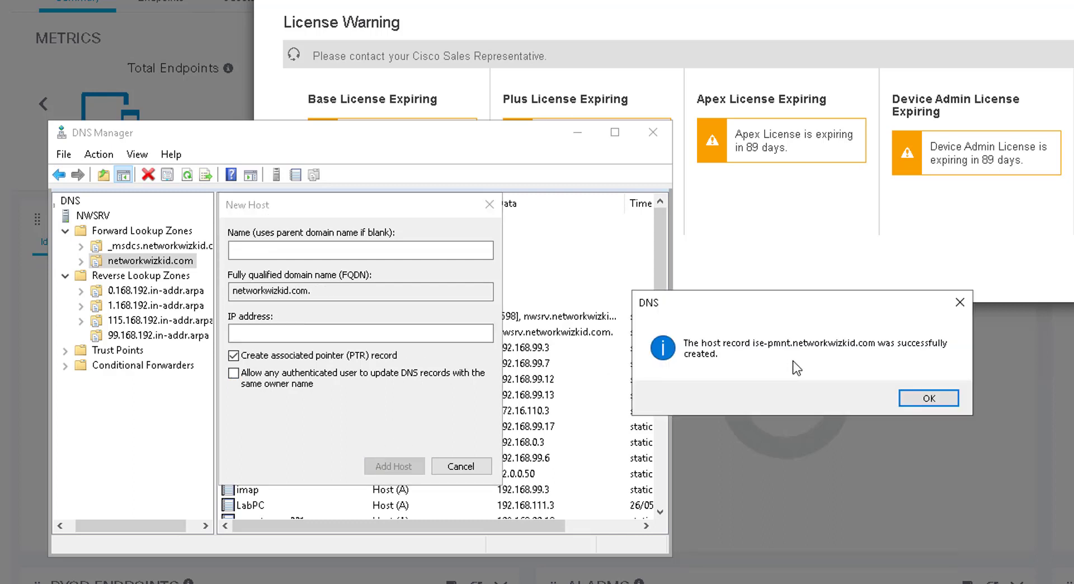
pyautogui.click(920, 398)
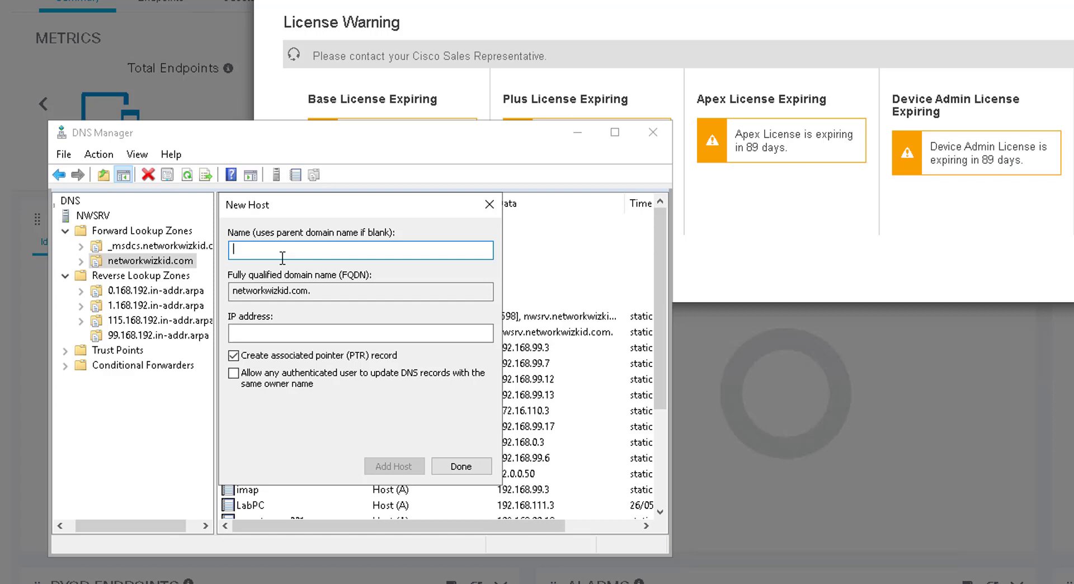
# Step: Add host ise-psn at 192.168.99.152 with a PTR record and finish
pyautogui.write('19')
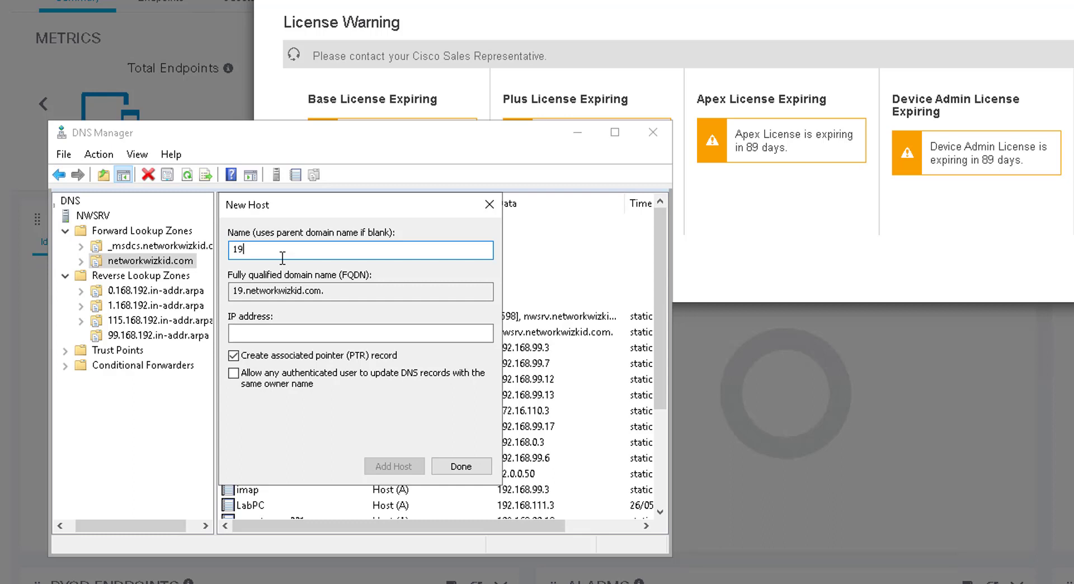
pyautogui.write('2.156')
pyautogui.press('BackSpace')
pyautogui.press('BackSpace')
pyautogui.press('BackSpace')
pyautogui.press('BackSpace')
pyautogui.press('BackSpace')
pyautogui.press('BackSpace')
pyautogui.press('BackSpace')
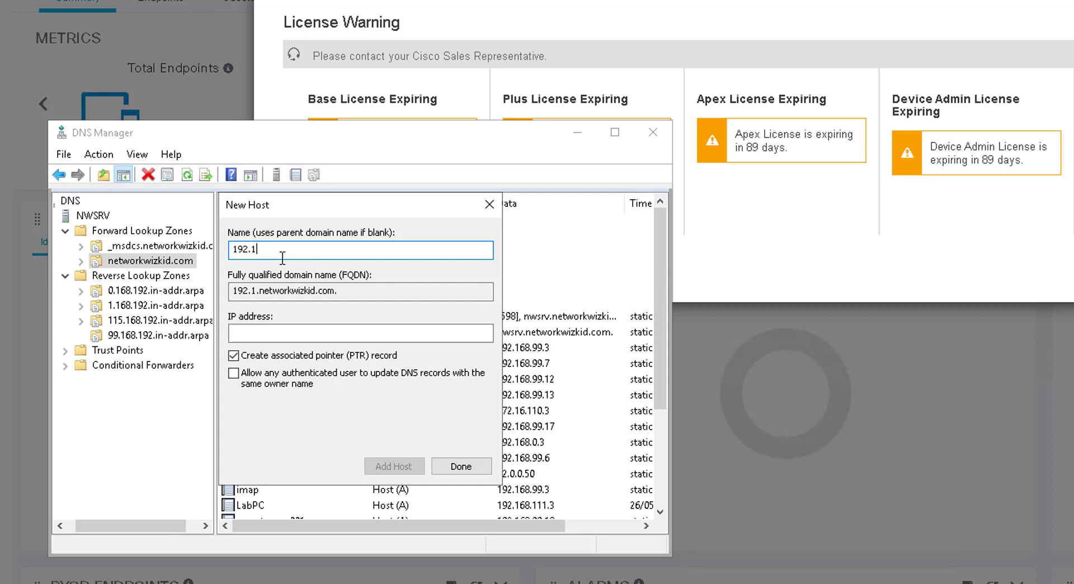
pyautogui.write('is')
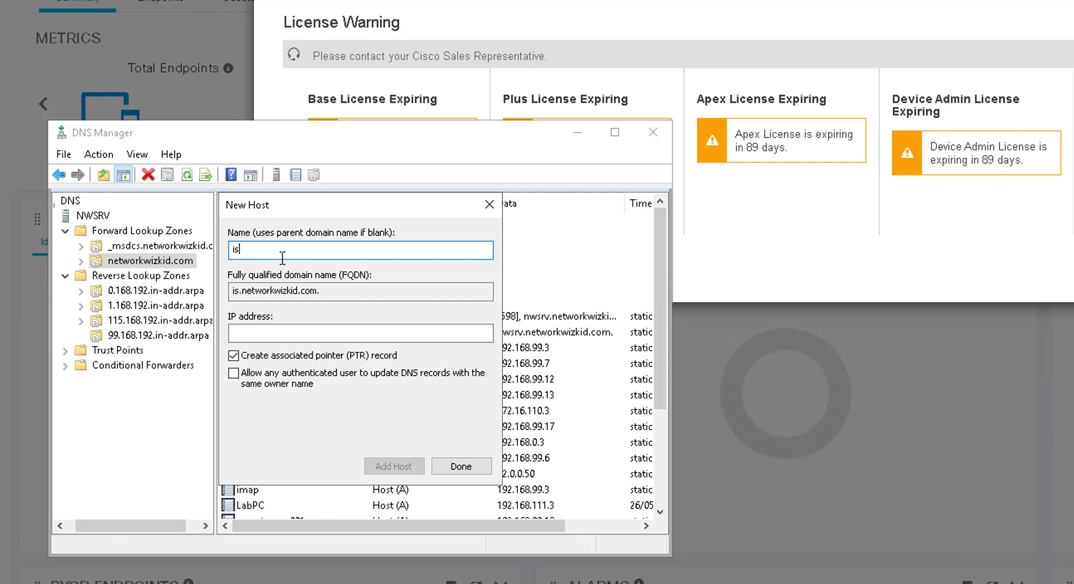
pyautogui.write('e-psn')
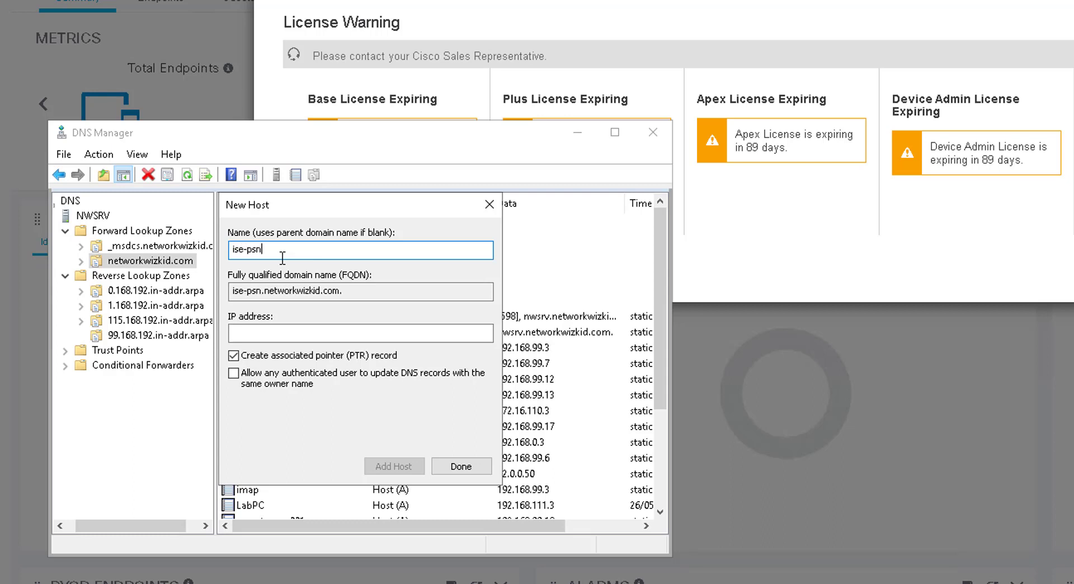
pyautogui.click(315, 338)
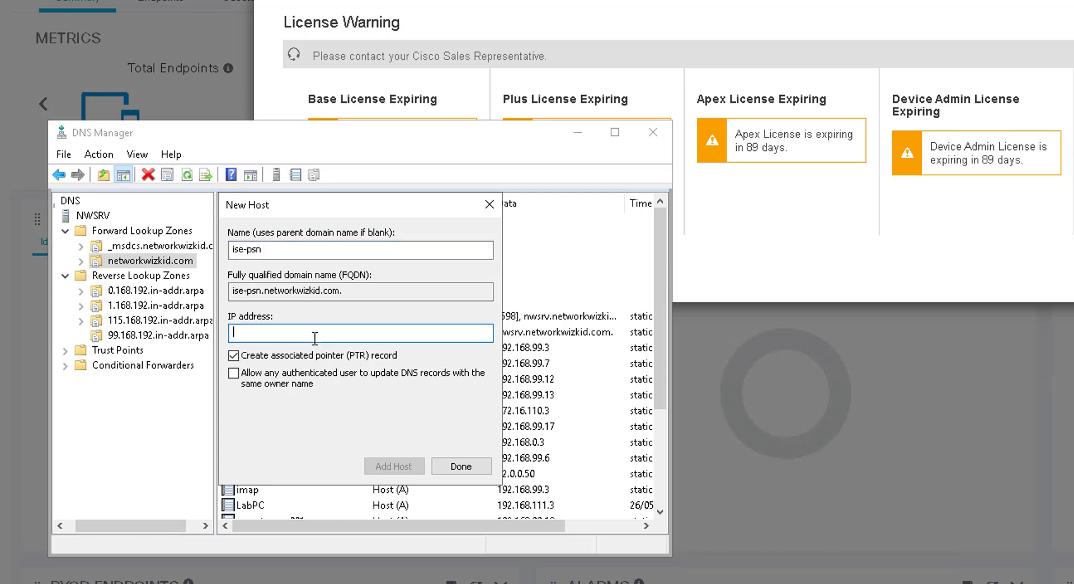
pyautogui.write('192.168.99.152')
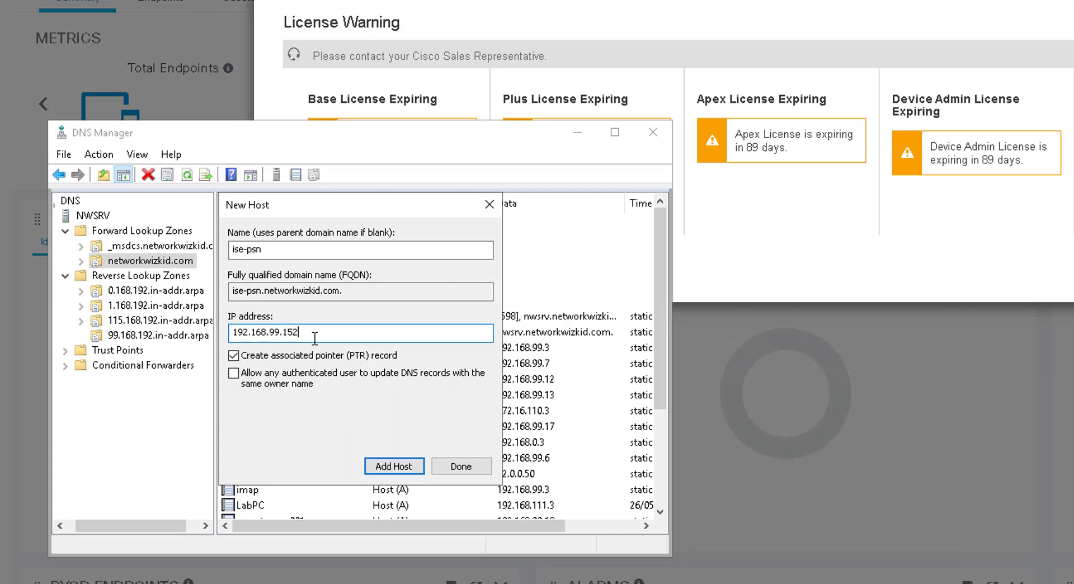
pyautogui.click(397, 464)
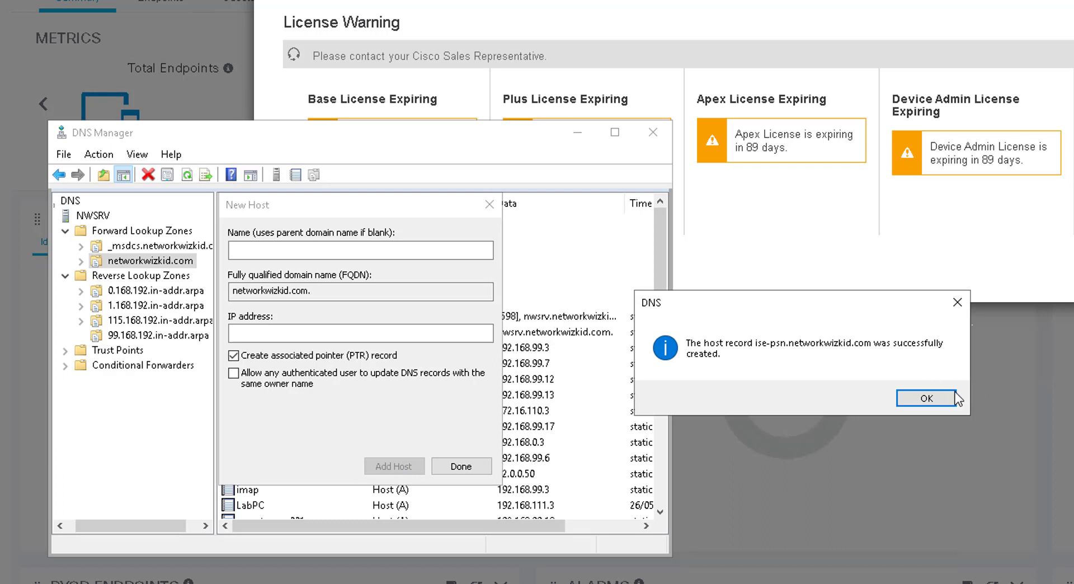
pyautogui.click(943, 397)
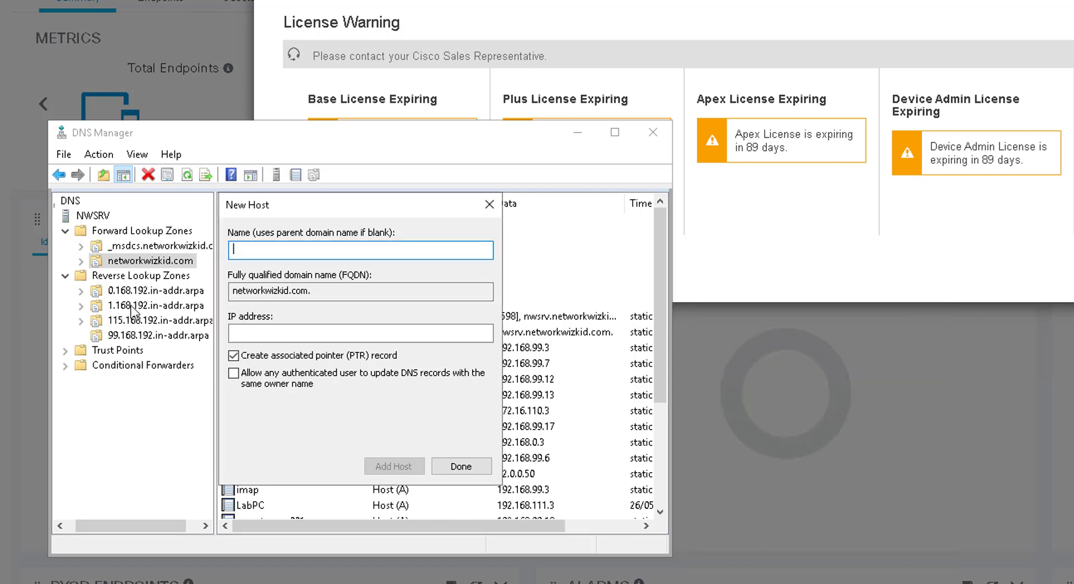
pyautogui.click(460, 466)
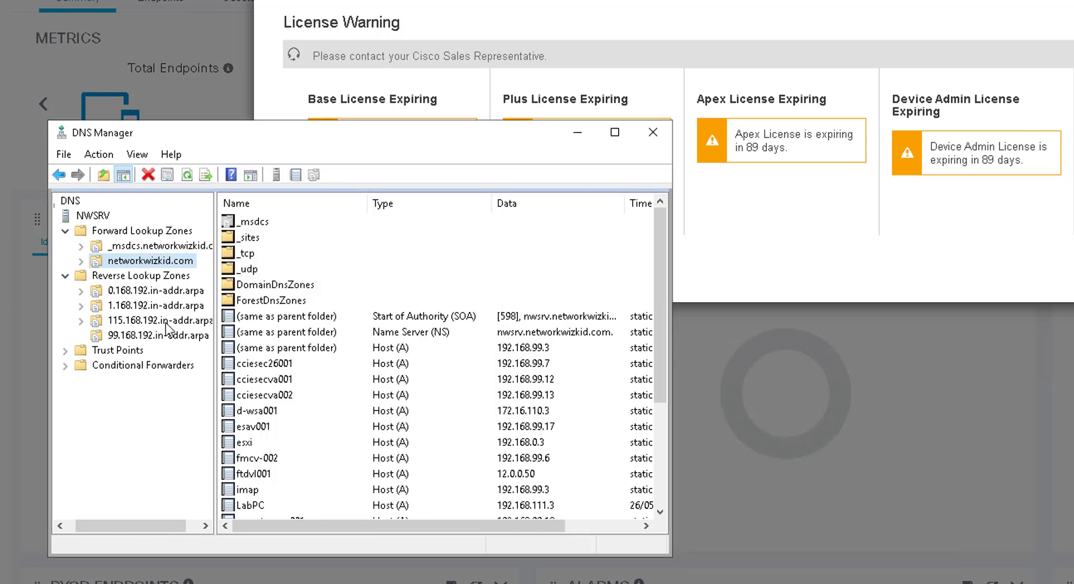
pyautogui.rightClick(156, 277)
# Step: Create primary IPv4 reverse zone for network 192.168.100, domain-replicated, secure updates only
pyautogui.click(212, 287)
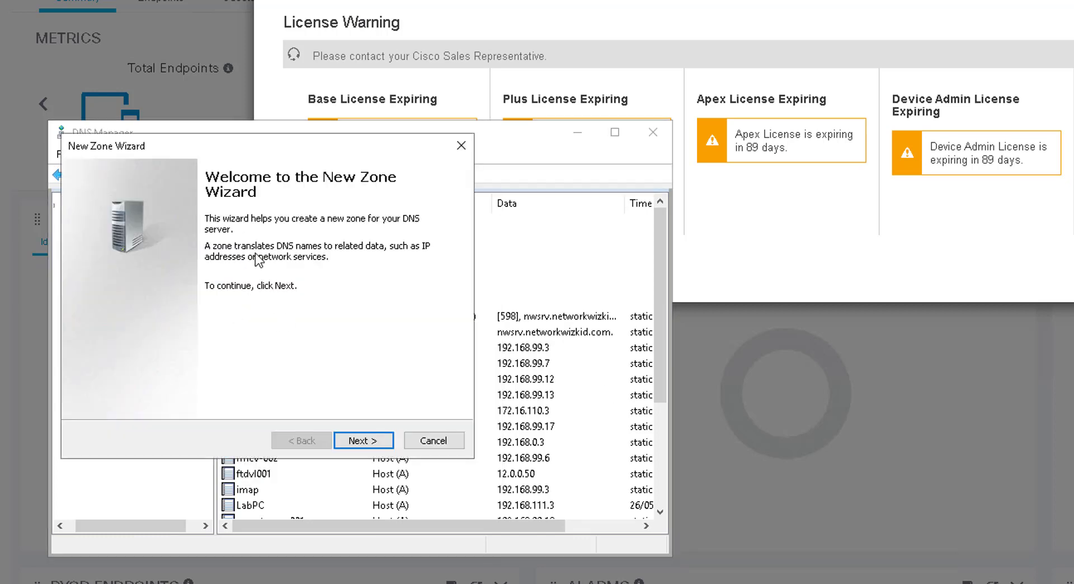
pyautogui.click(358, 442)
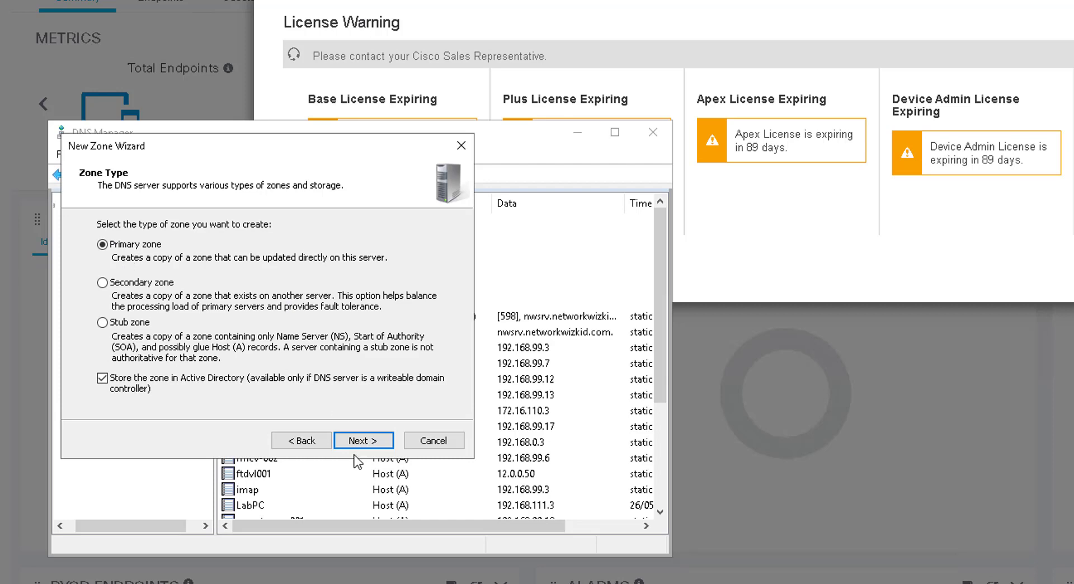
pyautogui.click(358, 439)
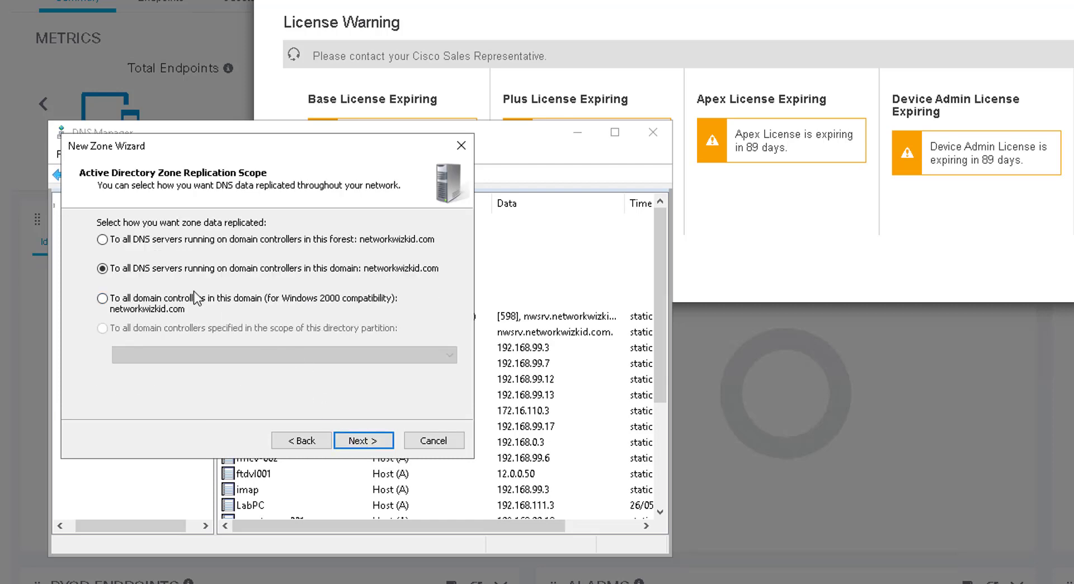
pyautogui.click(361, 442)
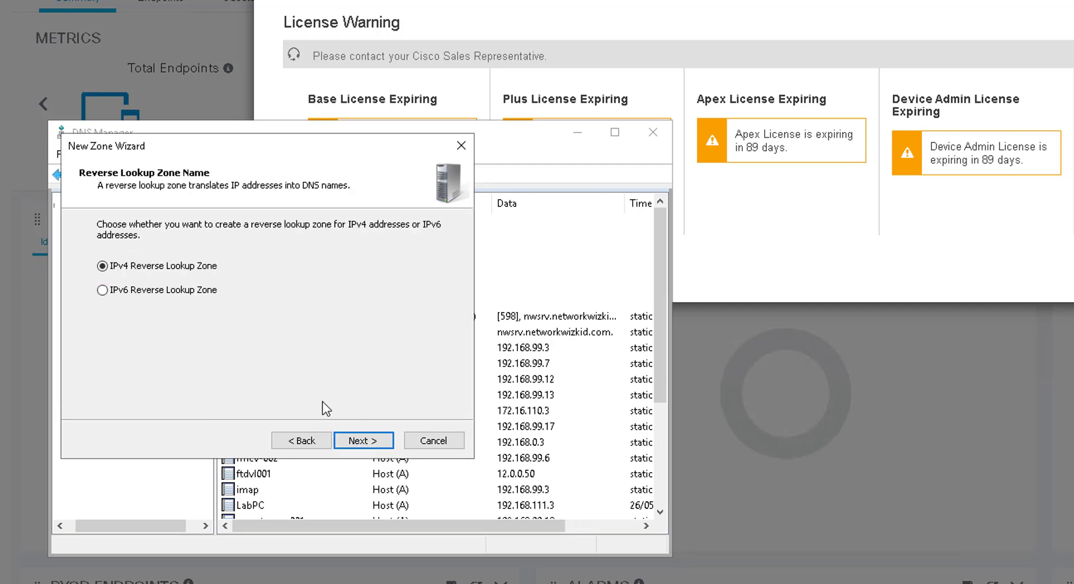
pyautogui.click(358, 440)
pyautogui.click(123, 256)
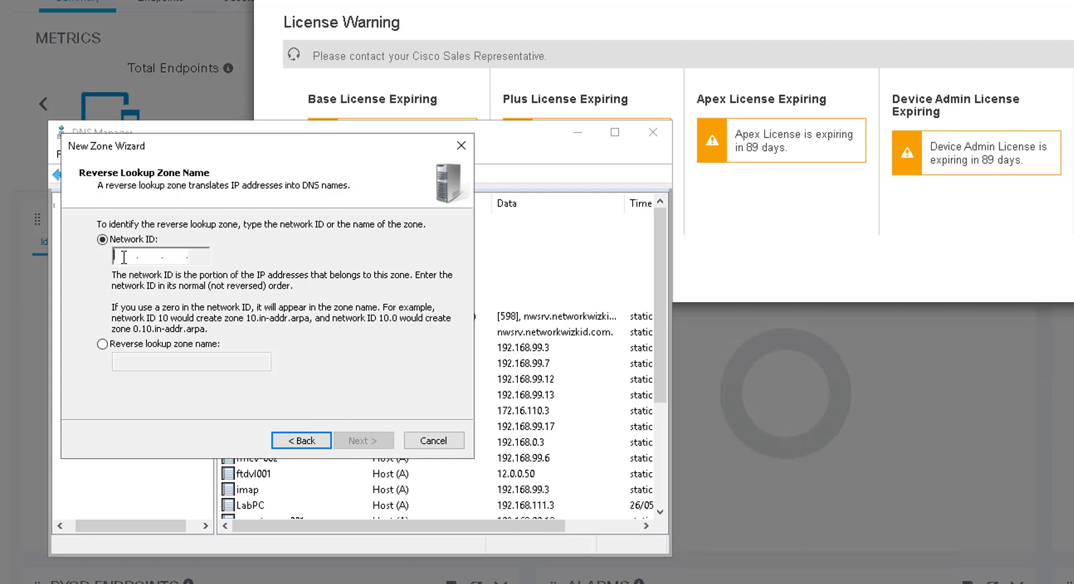
pyautogui.write('192 .168 .1')
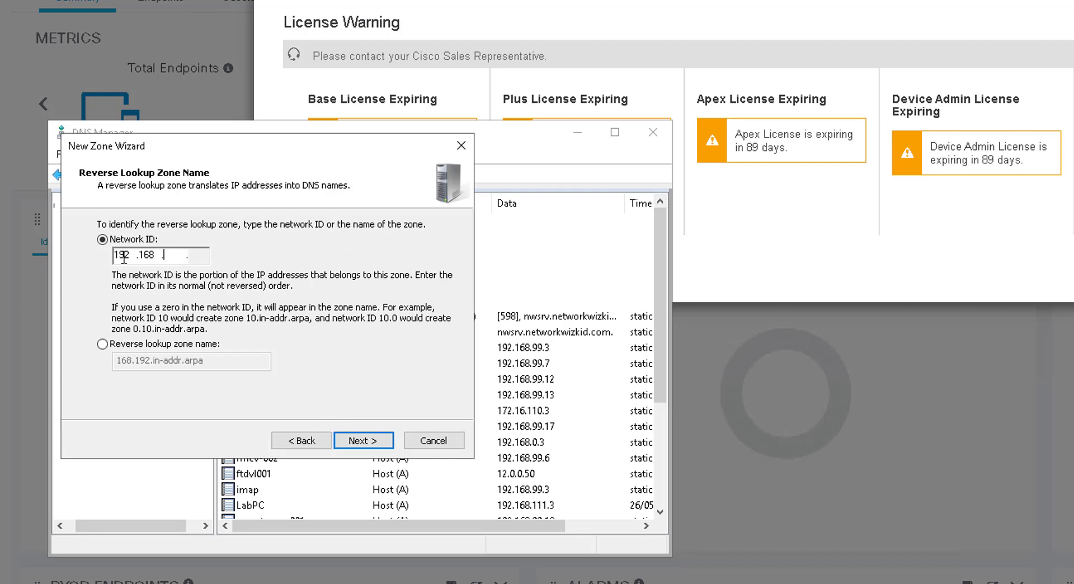
pyautogui.write('00')
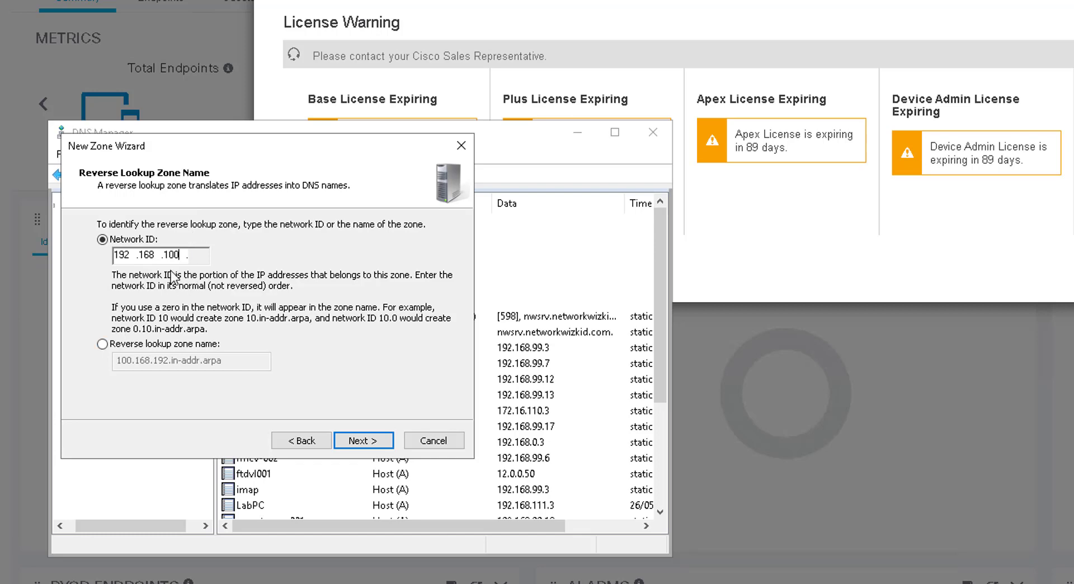
pyautogui.click(363, 440)
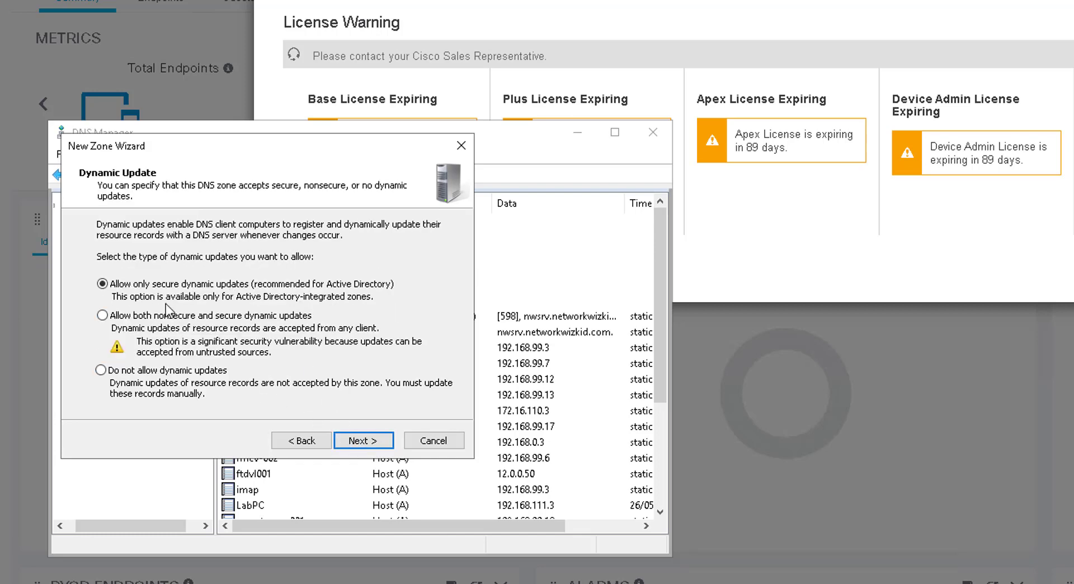
pyautogui.click(374, 442)
pyautogui.click(375, 442)
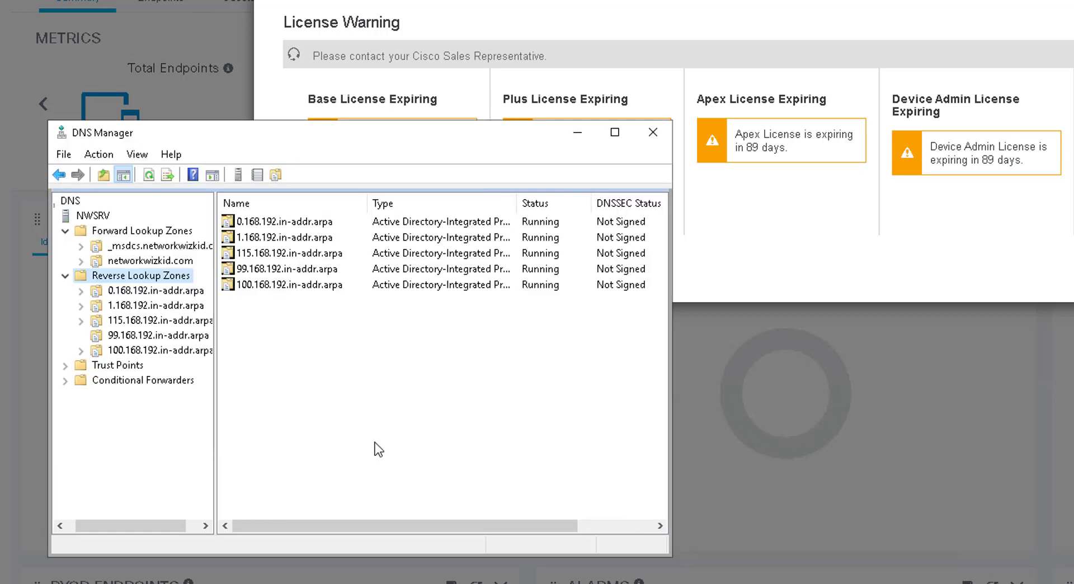
# Step: Add host ise-span at 192.168.100.150 to networkwizkid.com with a PTR record
pyautogui.click(187, 350)
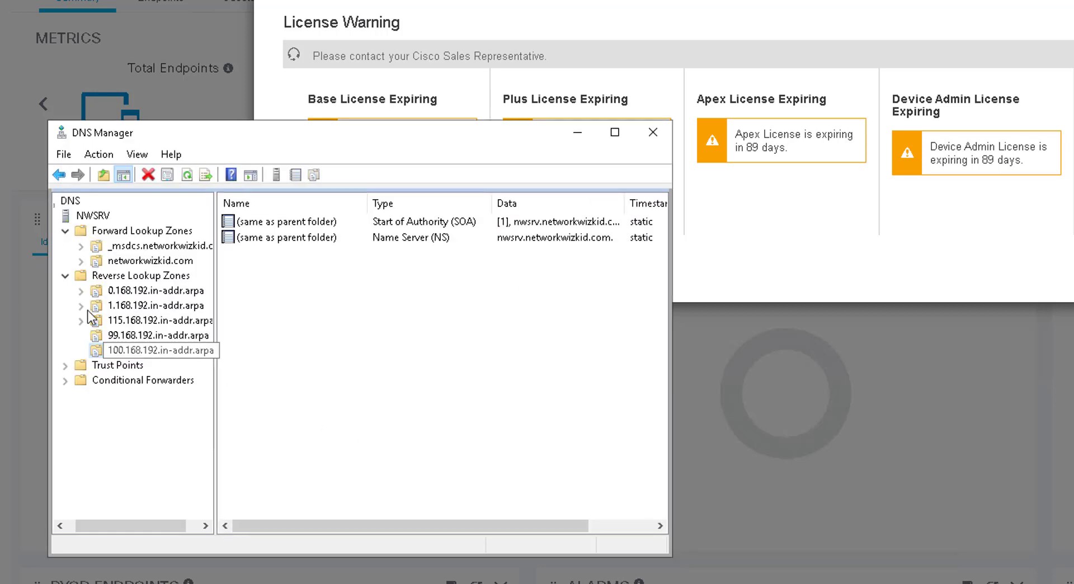
pyautogui.click(131, 260)
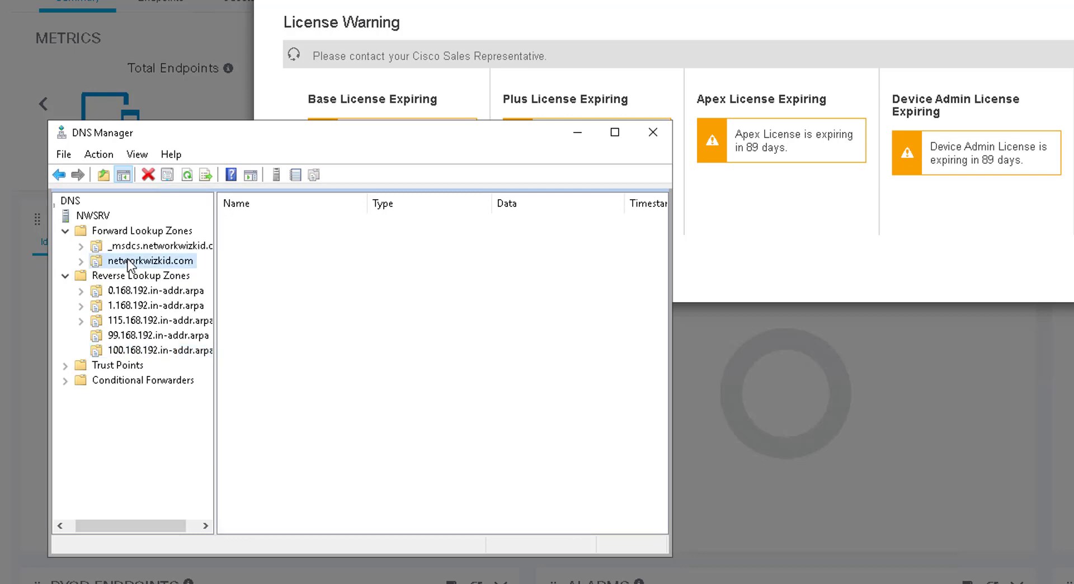
pyautogui.rightClick(130, 260)
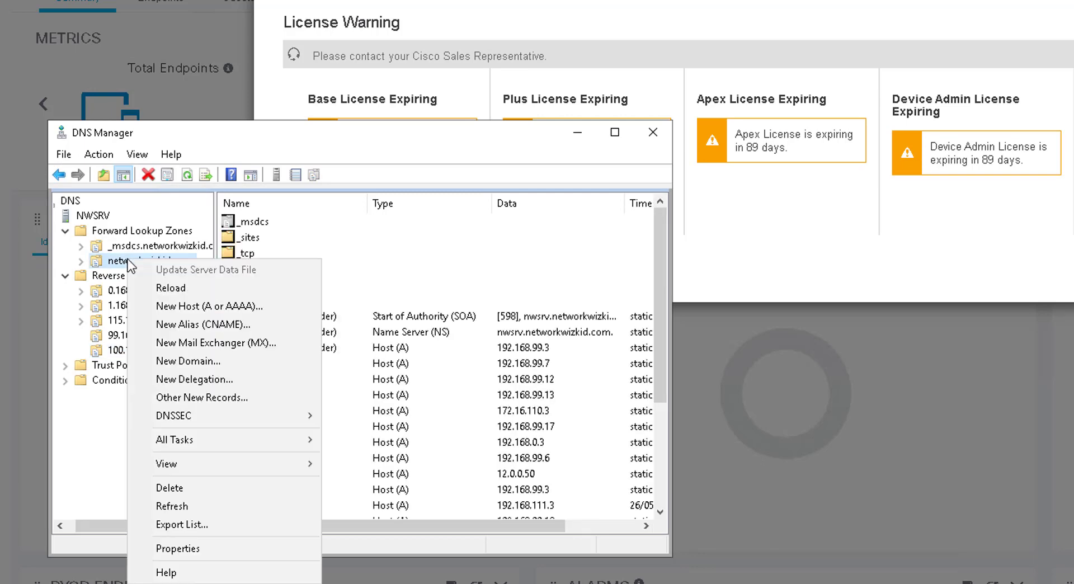
pyautogui.click(216, 302)
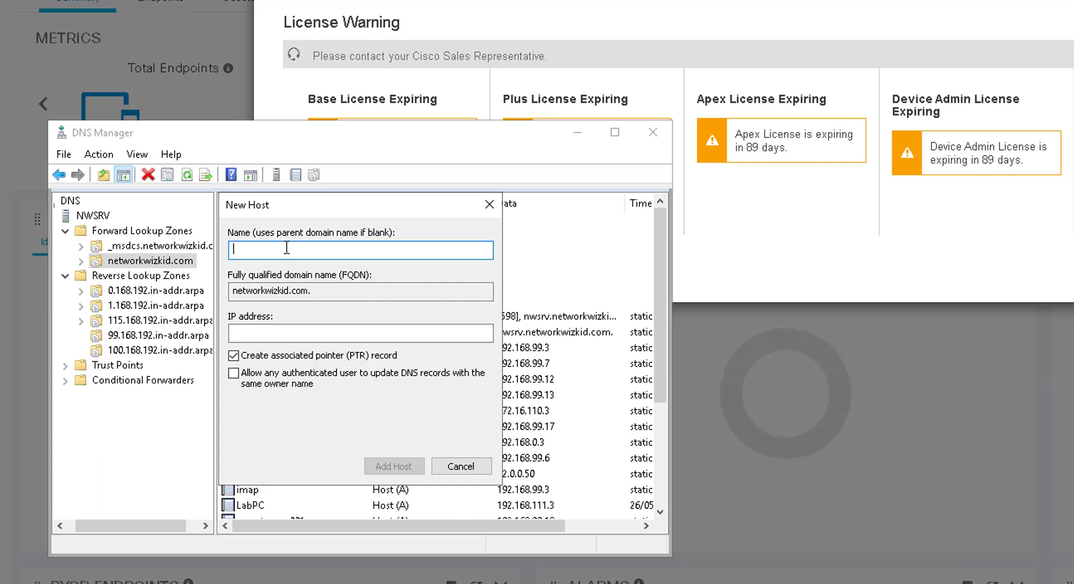
pyautogui.write('ise-')
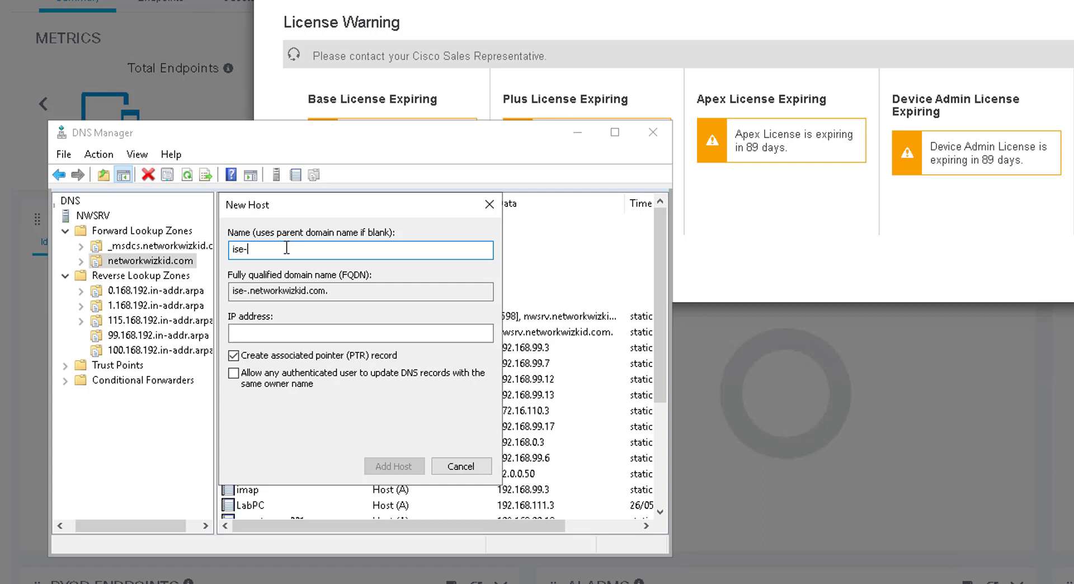
pyautogui.write('span')
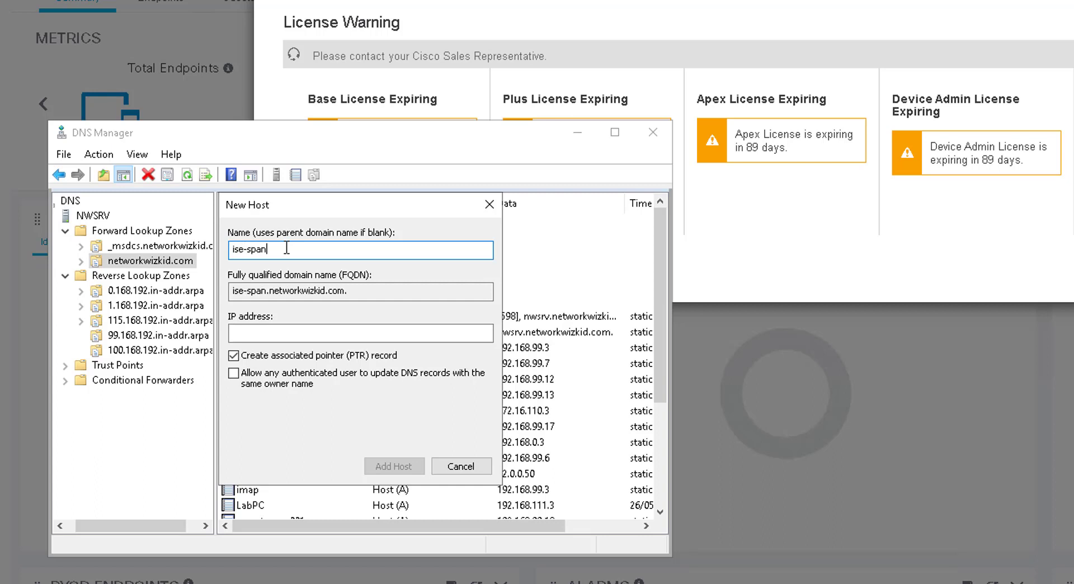
pyautogui.click(272, 335)
pyautogui.write('19')
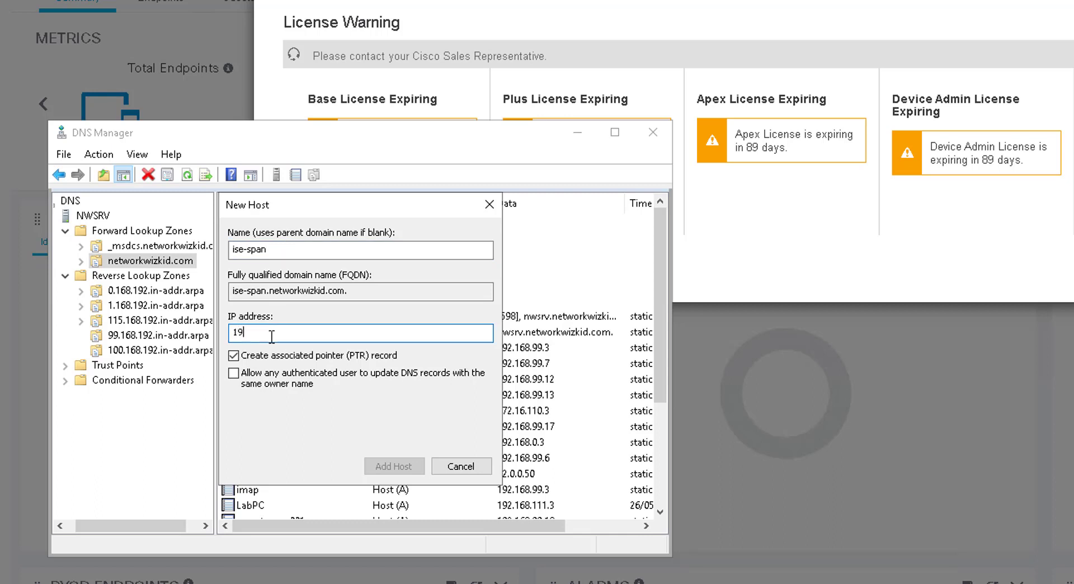
pyautogui.write('2.168.100.150')
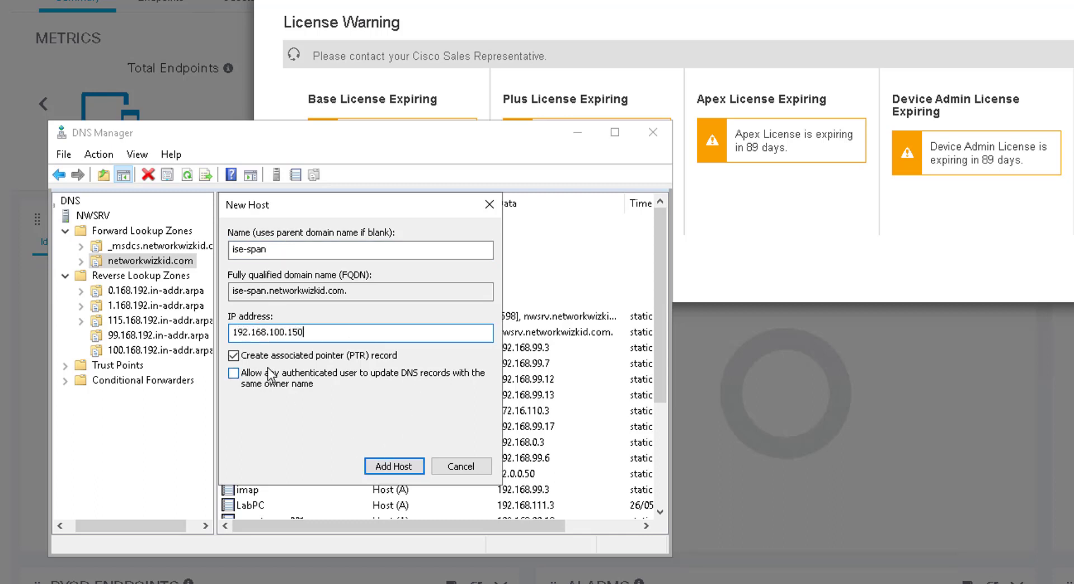
pyautogui.click(393, 467)
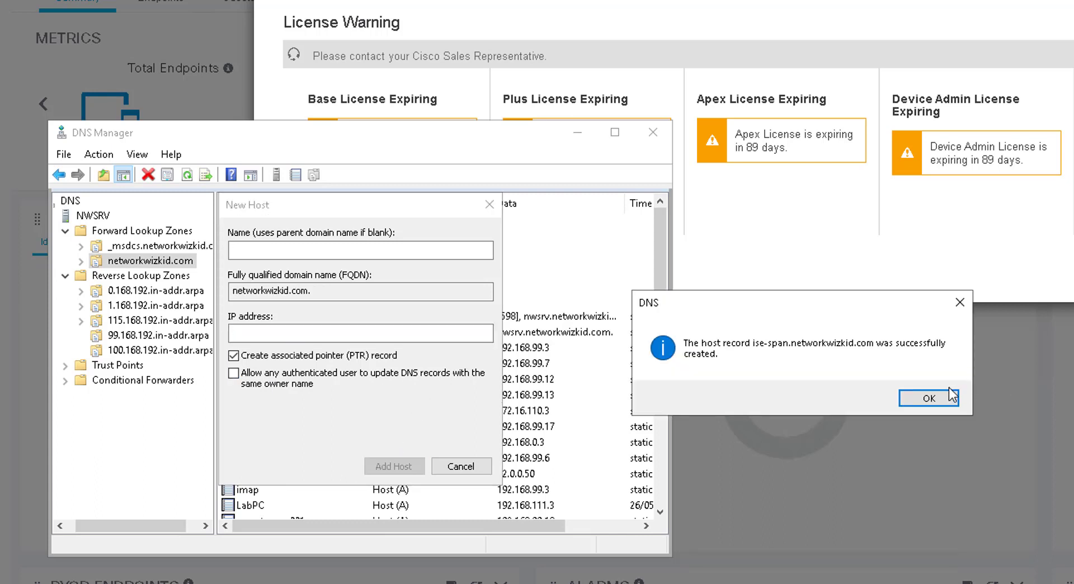
pyautogui.click(935, 399)
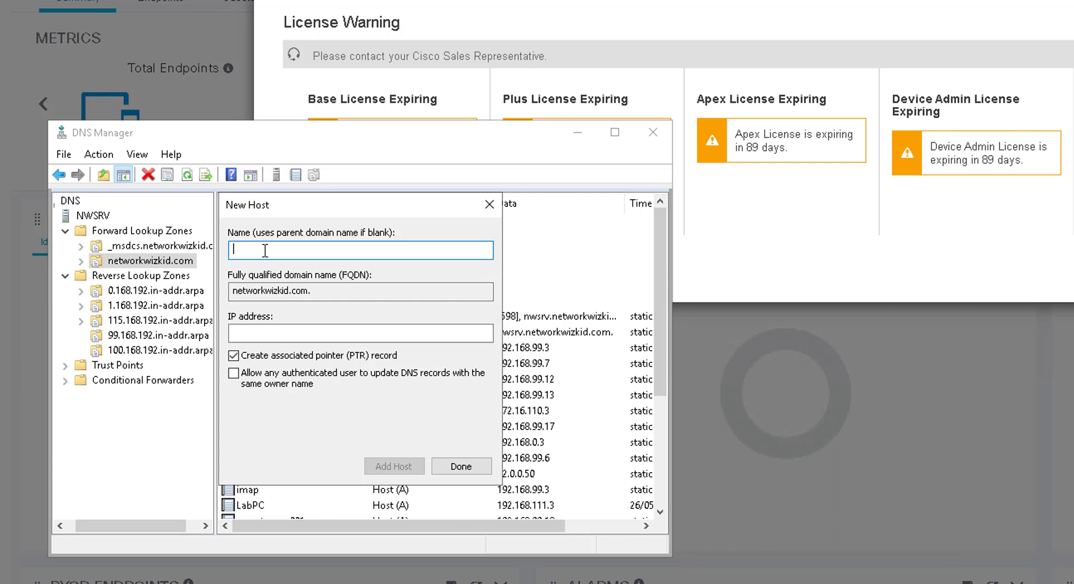
# Step: Add host ise-smnt at 192.168.100.151 with PTR, then dismiss ISE's license warning
pyautogui.write('ise-')
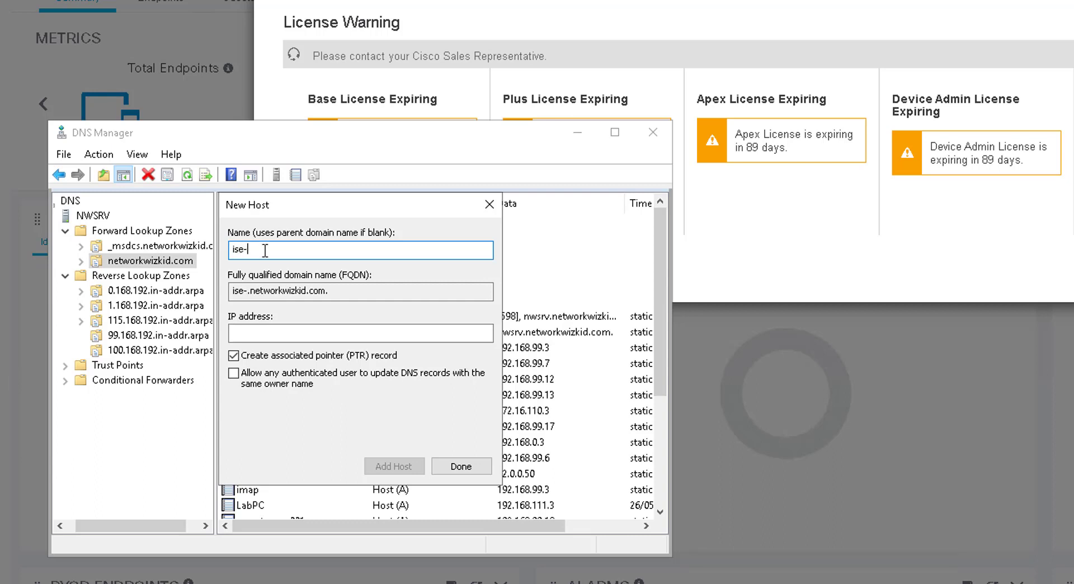
pyautogui.write('smnt')
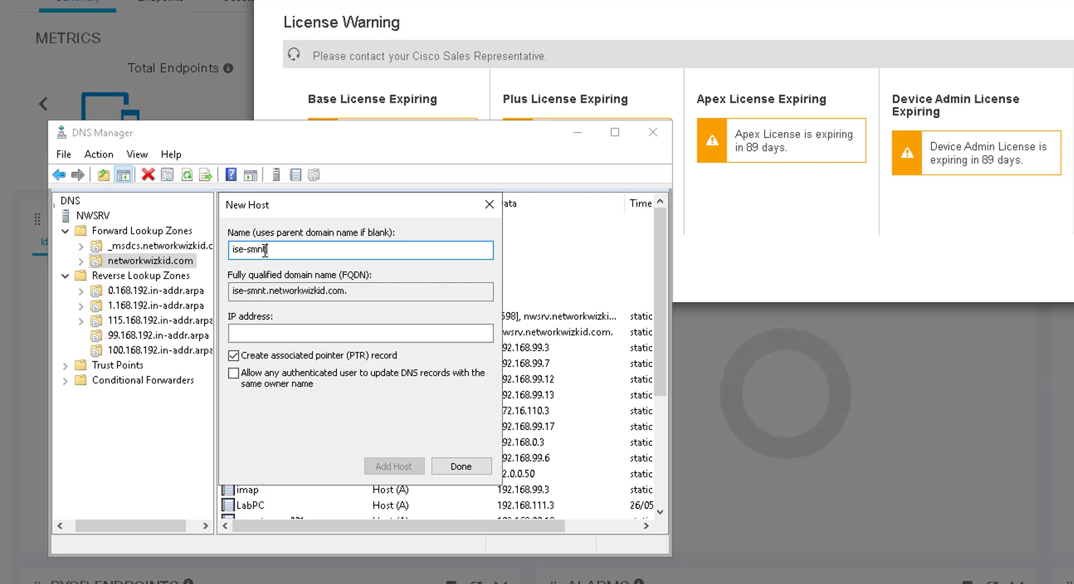
pyautogui.click(377, 334)
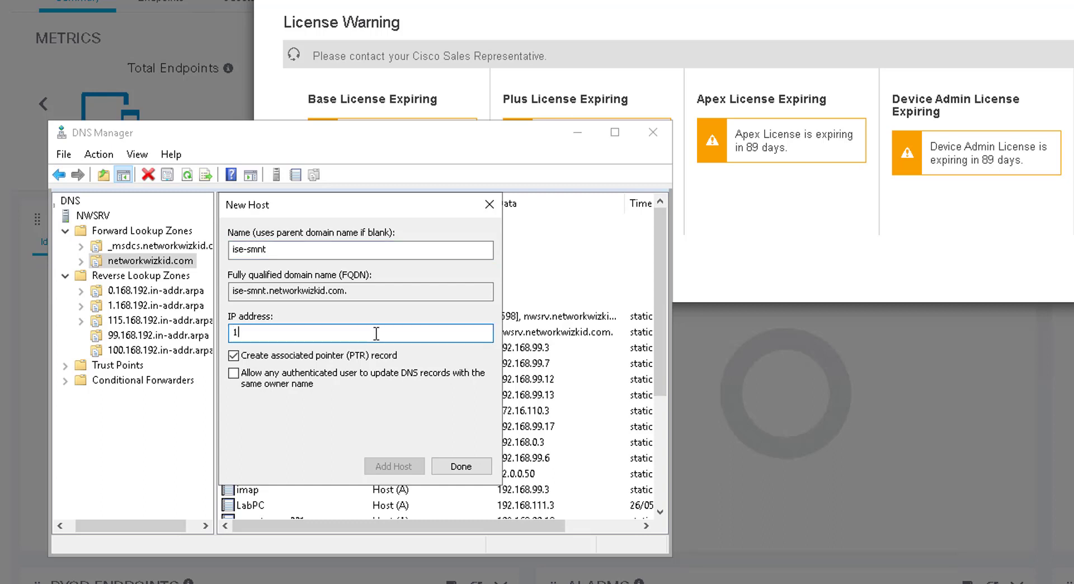
pyautogui.write('192.168.100.151')
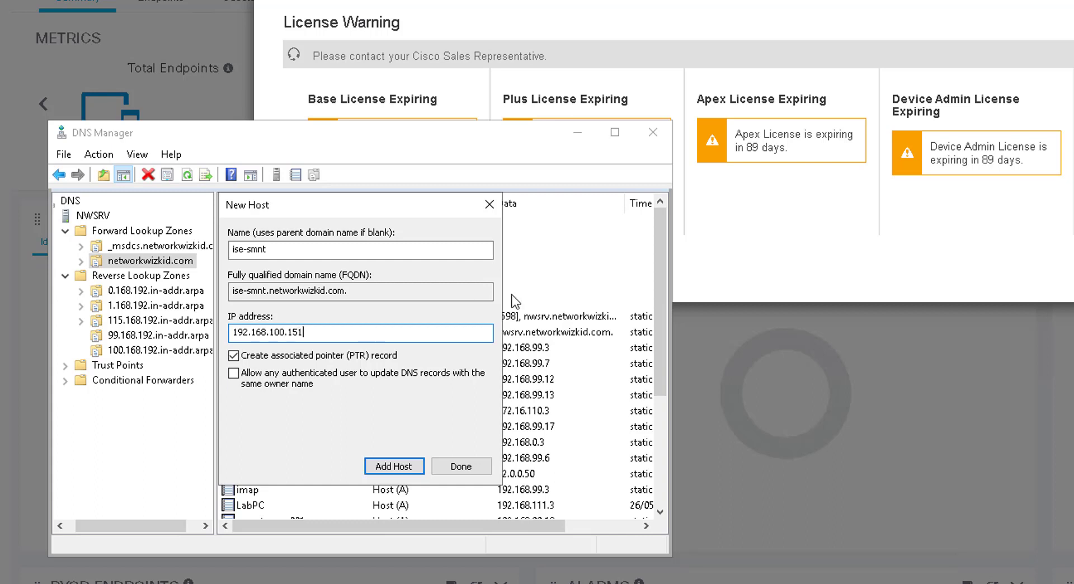
pyautogui.click(391, 473)
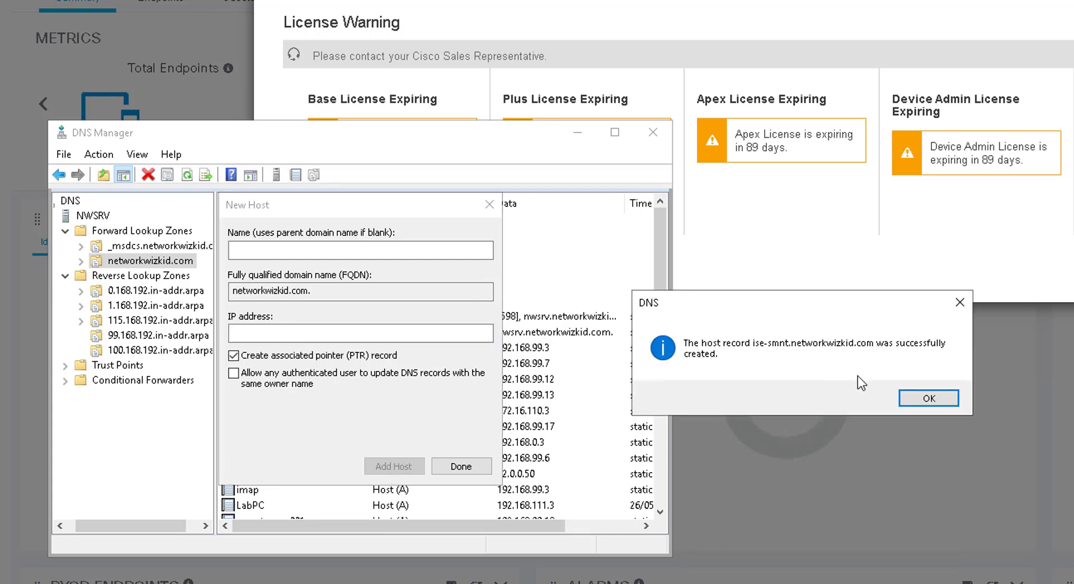
pyautogui.click(948, 397)
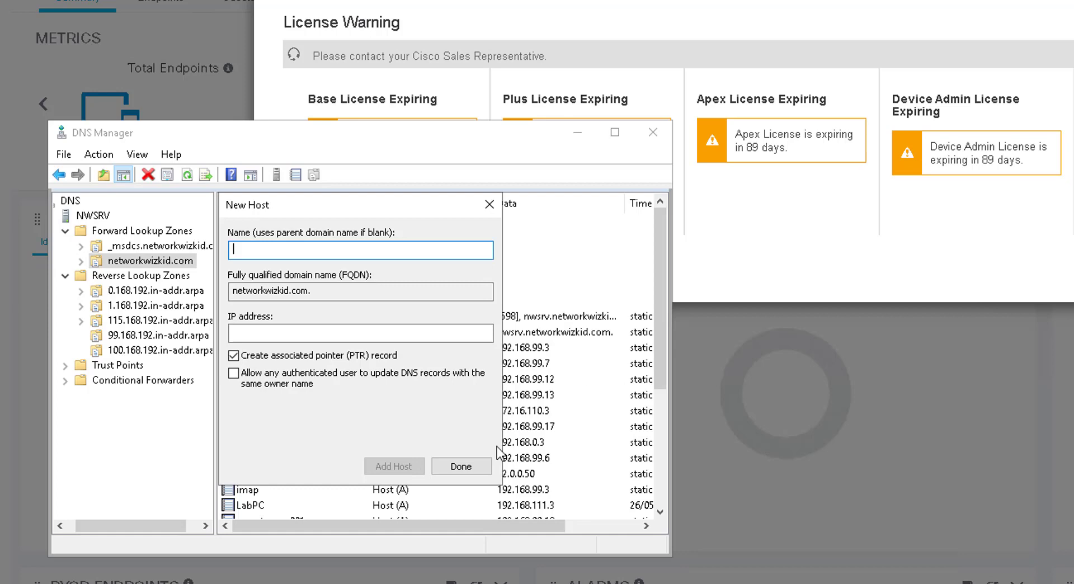
pyautogui.click(462, 469)
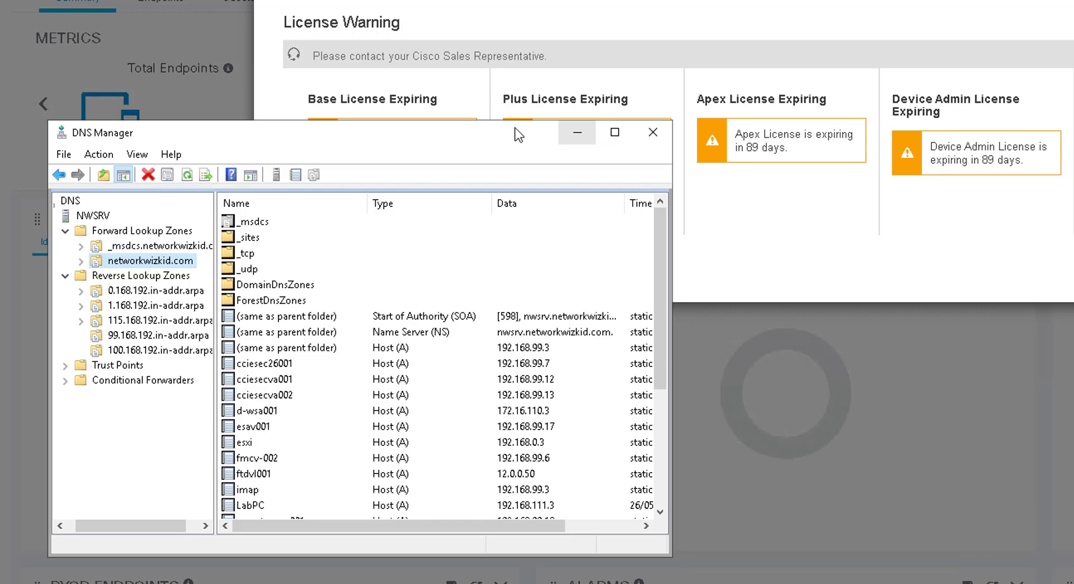
pyautogui.click(576, 133)
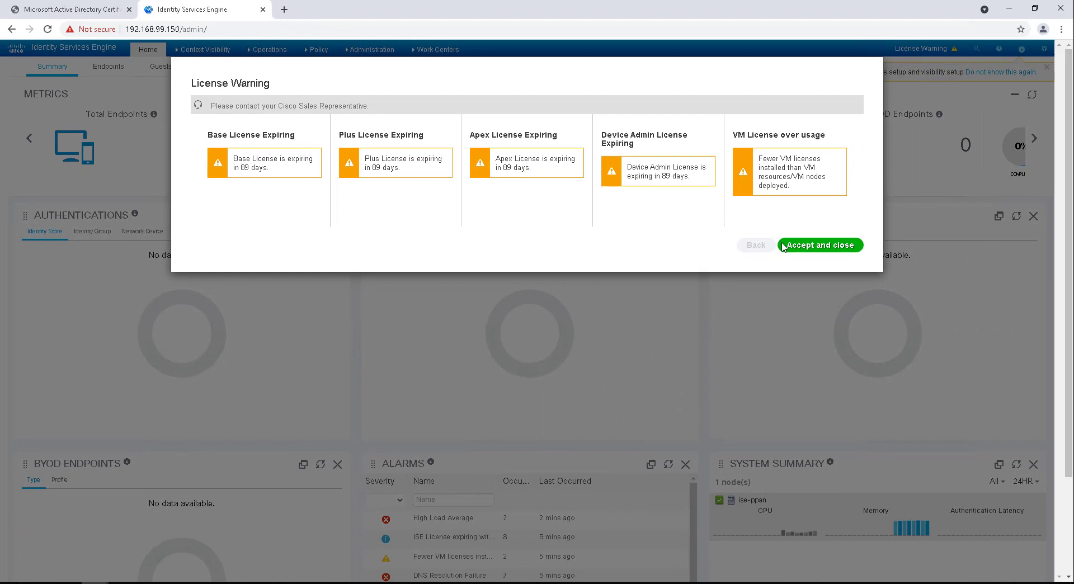
pyautogui.click(807, 254)
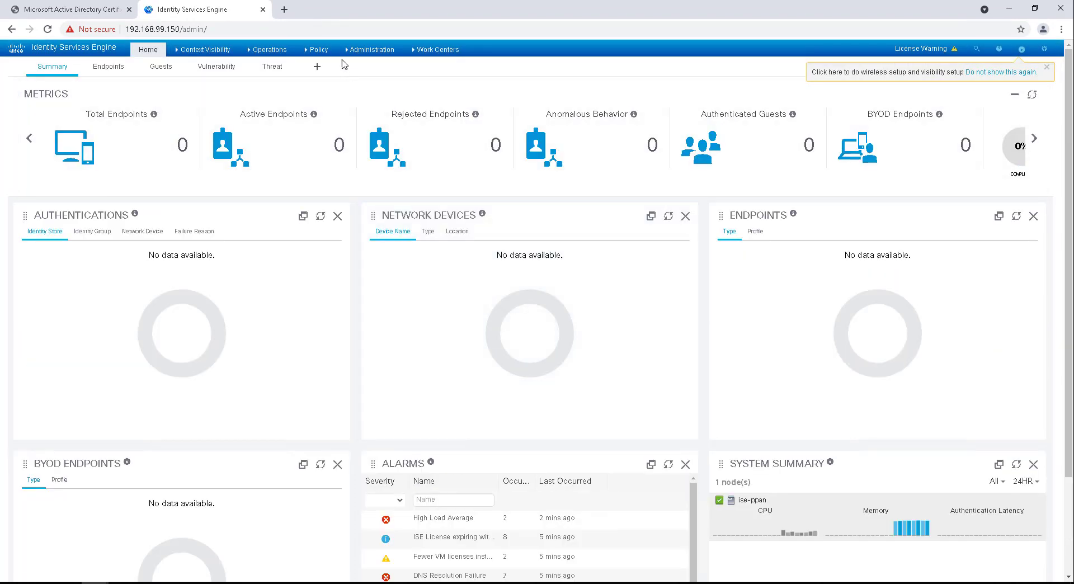
# Step: Go to Administration > System > Deployment, acknowledge the standalone-mode notice, and expand the Deployment tree
pyautogui.moveTo(373, 55)
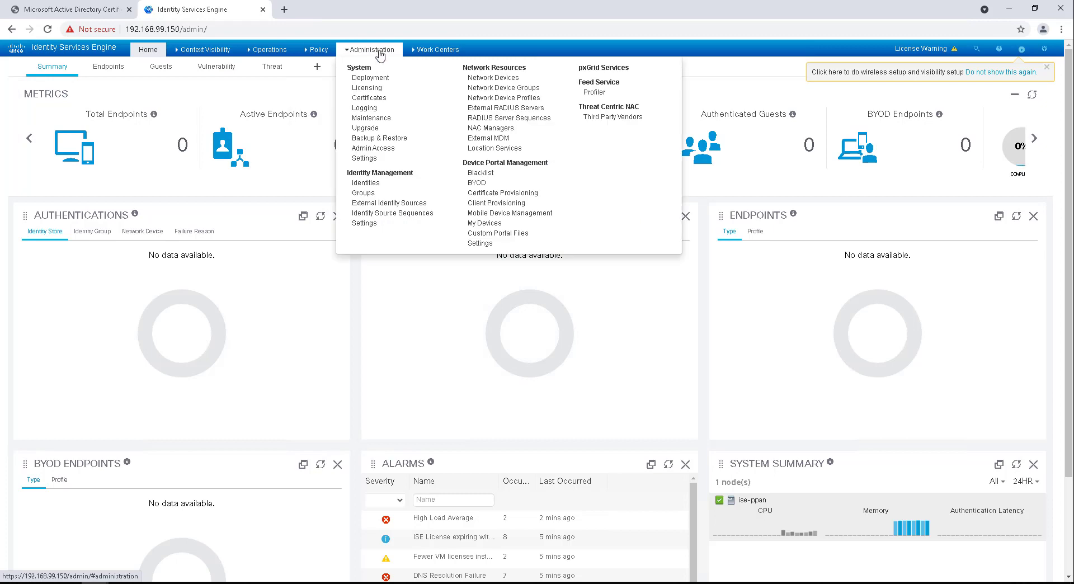
pyautogui.click(370, 77)
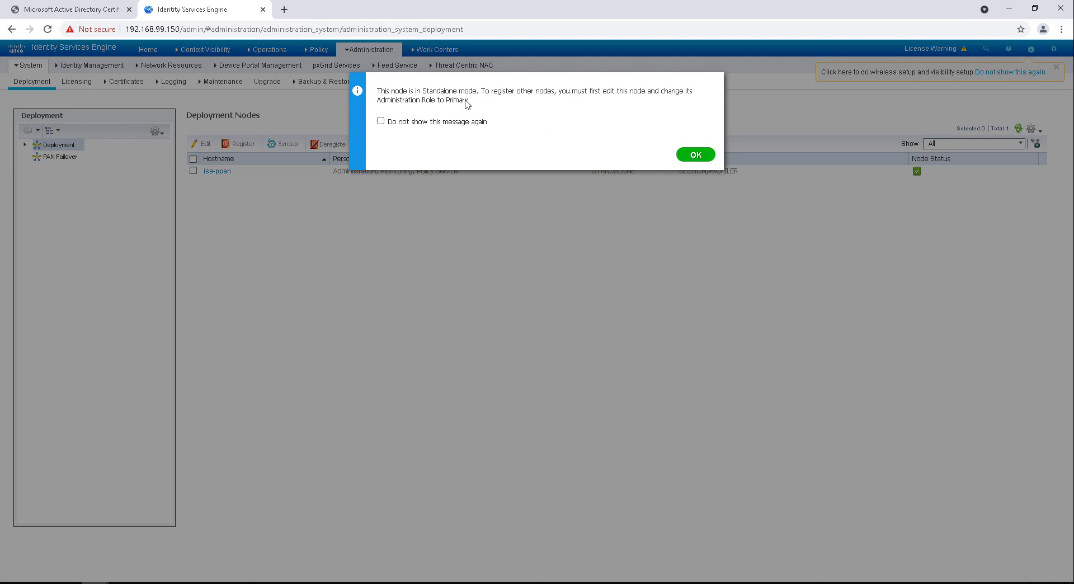
pyautogui.moveTo(377, 91); pyautogui.dragTo(490, 104)
pyautogui.click(695, 154)
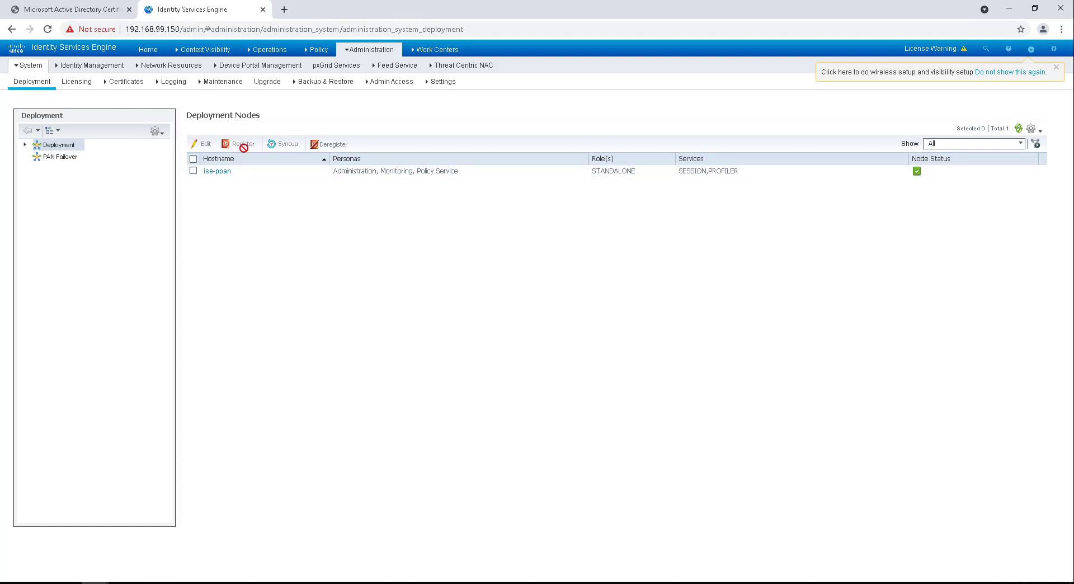
pyautogui.click(24, 145)
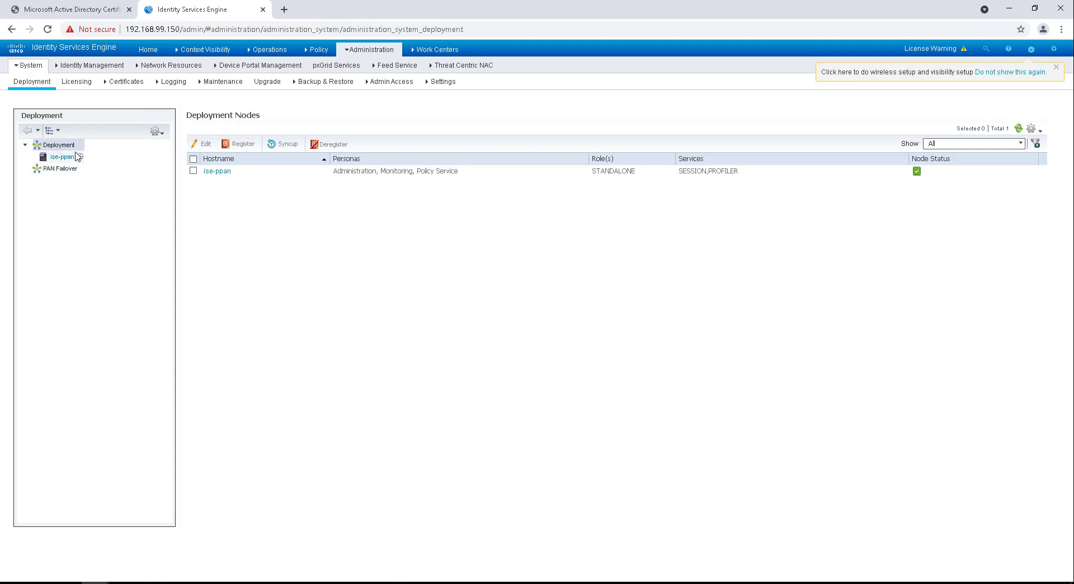
# Step: Open ise-ppan's node settings and make it the PRIMARY node
pyautogui.click(193, 171)
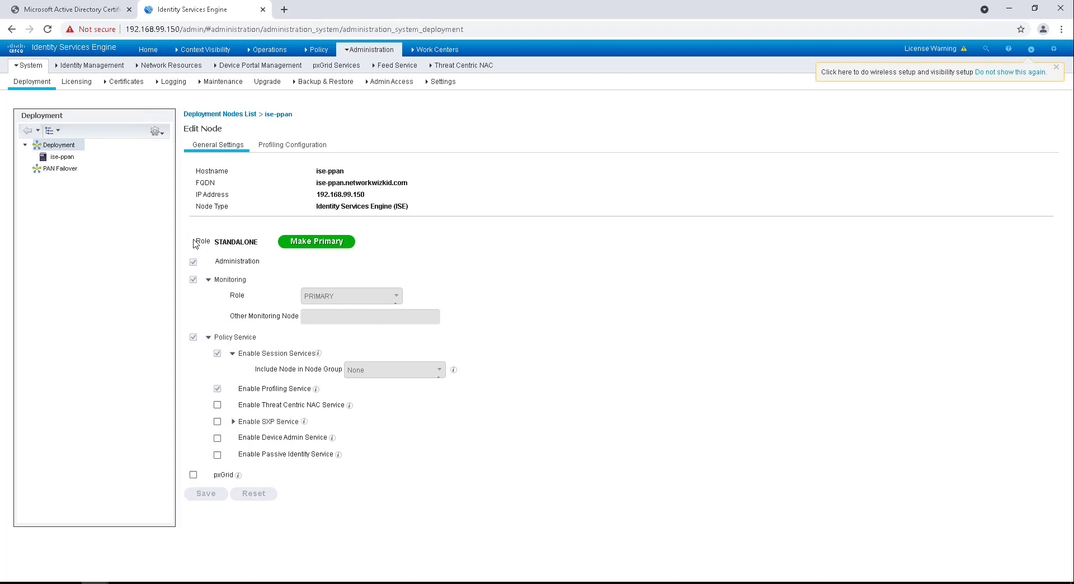
pyautogui.moveTo(256, 232); pyautogui.dragTo(258, 242)
pyautogui.click(337, 244)
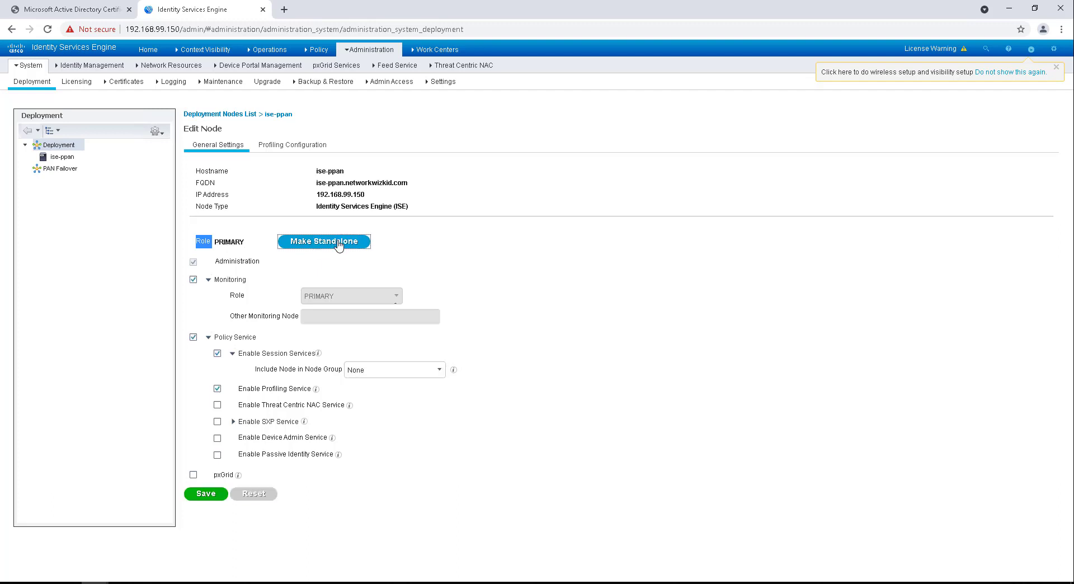
pyautogui.click(235, 247)
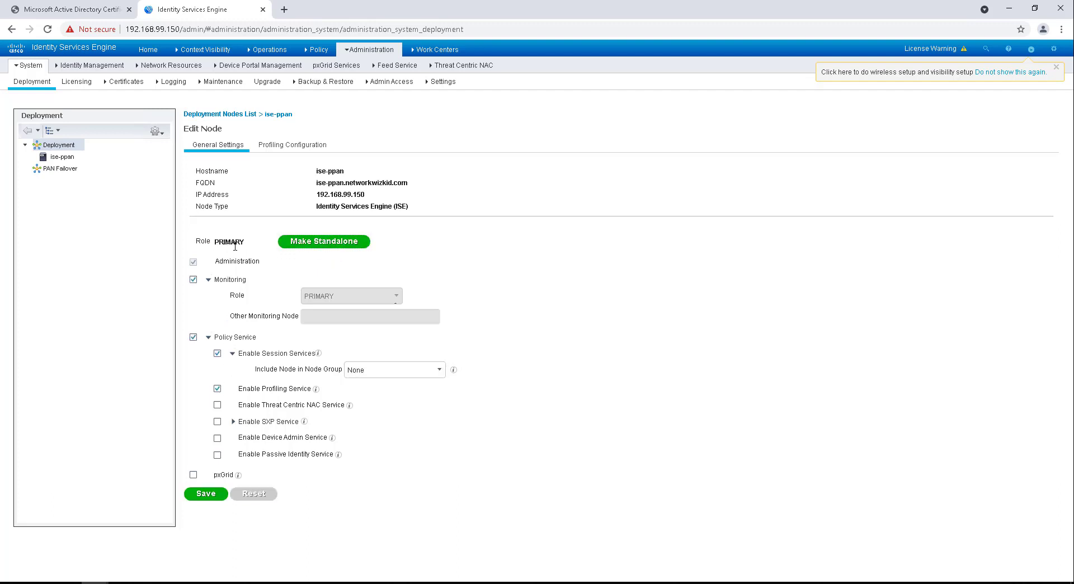
pyautogui.moveTo(215, 243); pyautogui.dragTo(240, 242)
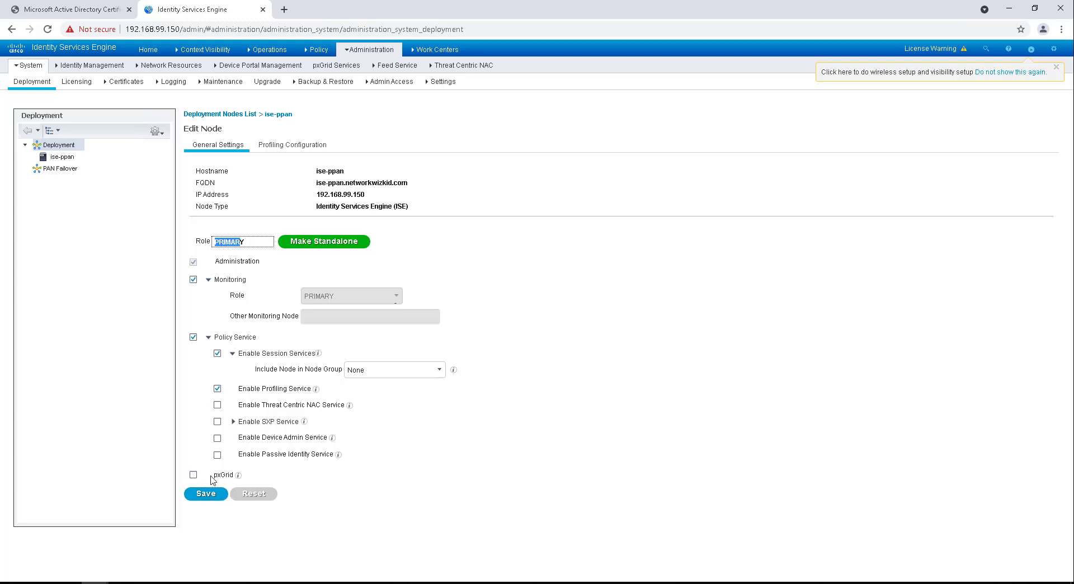
pyautogui.click(343, 231)
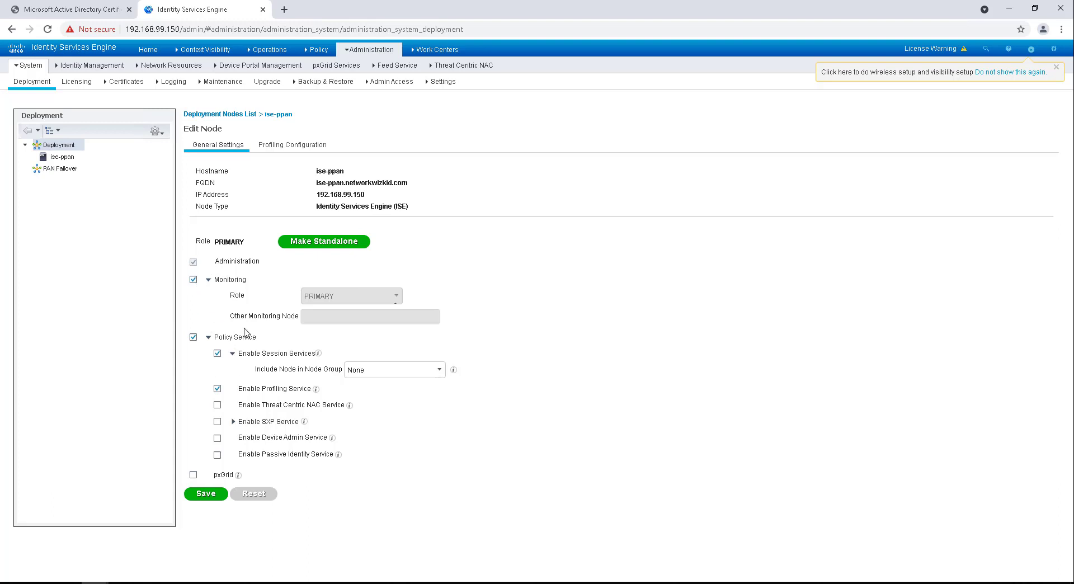
# Step: Uncheck the Monitoring and Policy Service personas on ise-ppan and save
pyautogui.click(194, 280)
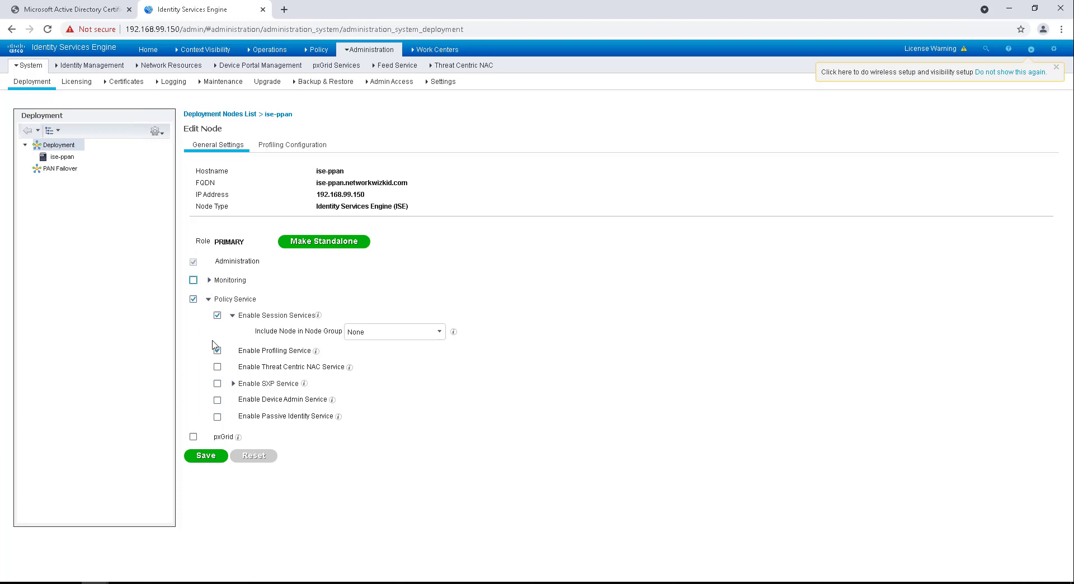
pyautogui.click(194, 300)
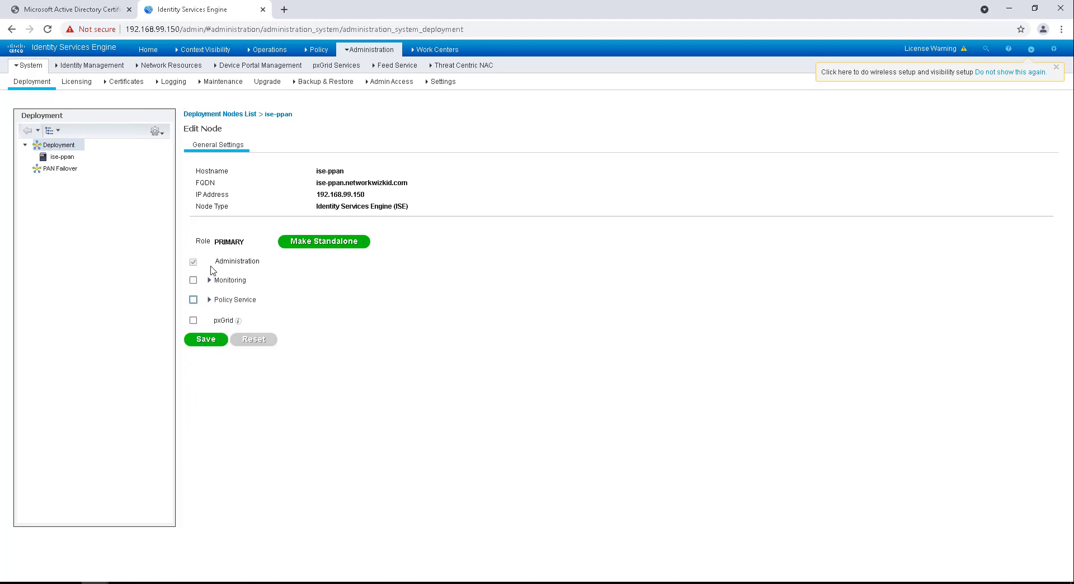
pyautogui.click(203, 340)
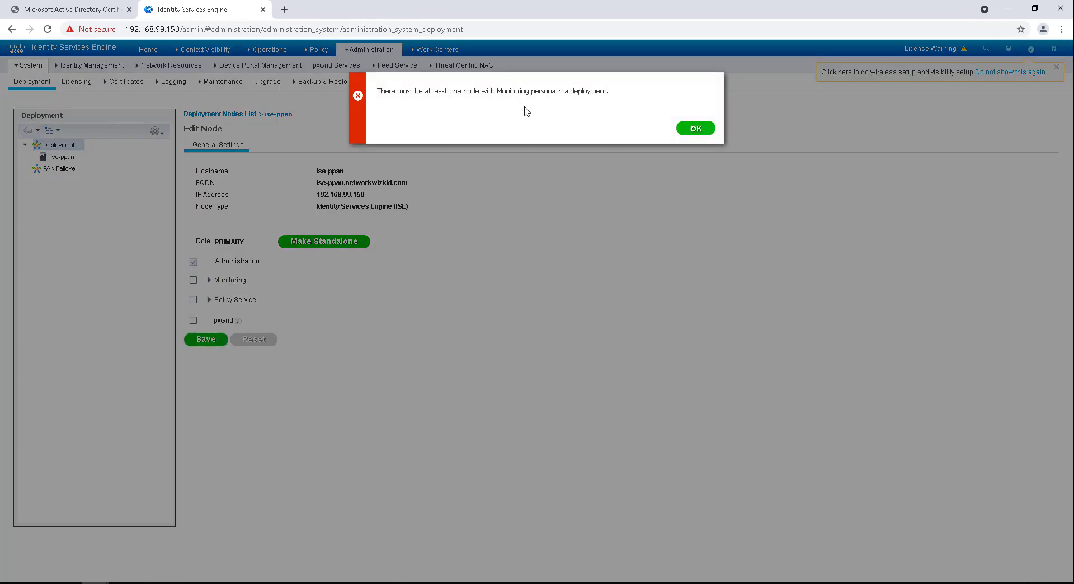
# Step: Dismiss the missing-Monitoring error, retry the save, and dismiss the error again
pyautogui.click(693, 128)
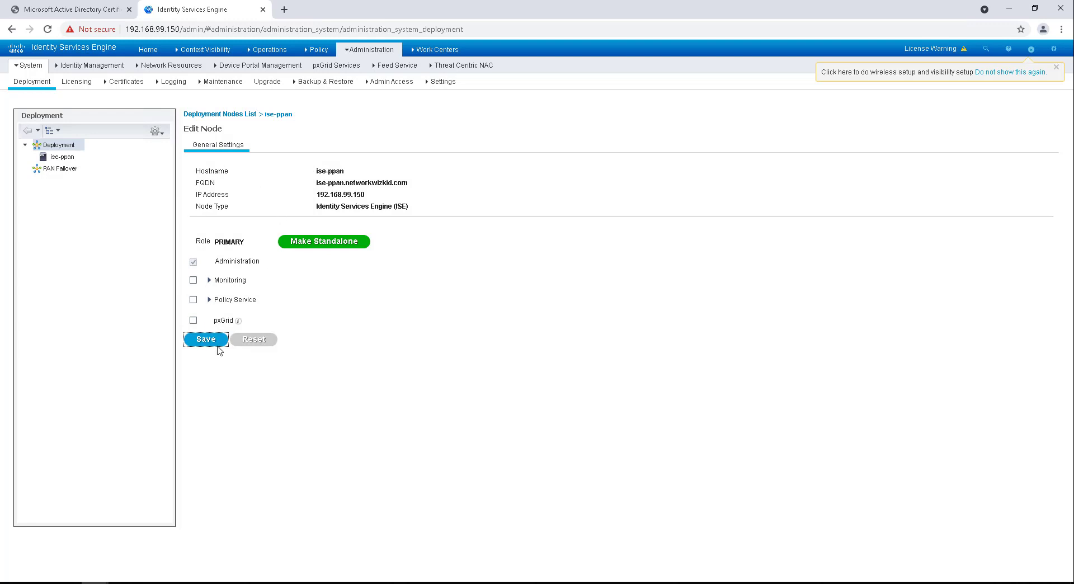
pyautogui.click(202, 338)
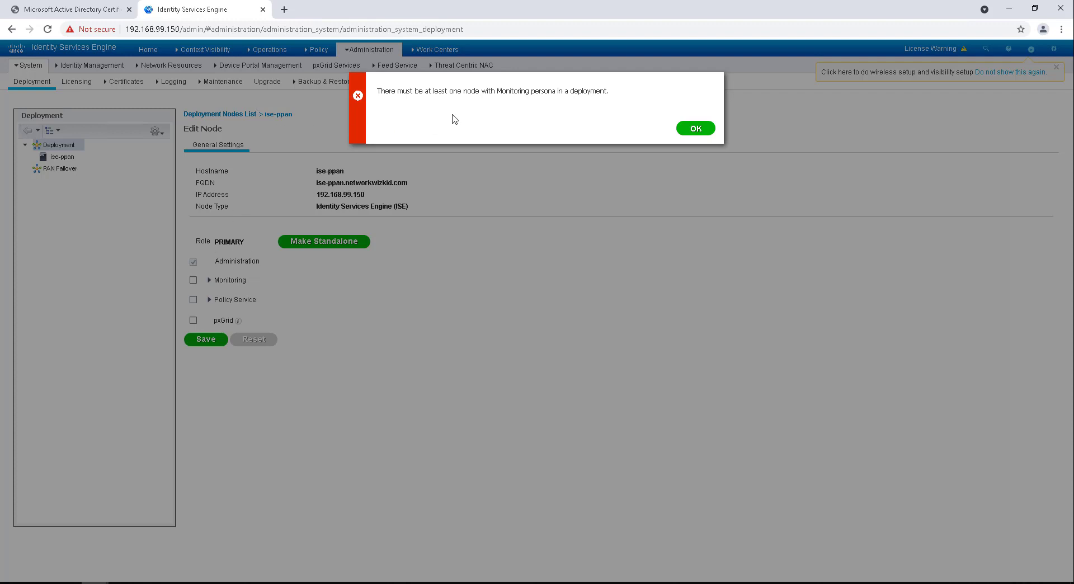
pyautogui.moveTo(444, 91); pyautogui.dragTo(608, 92)
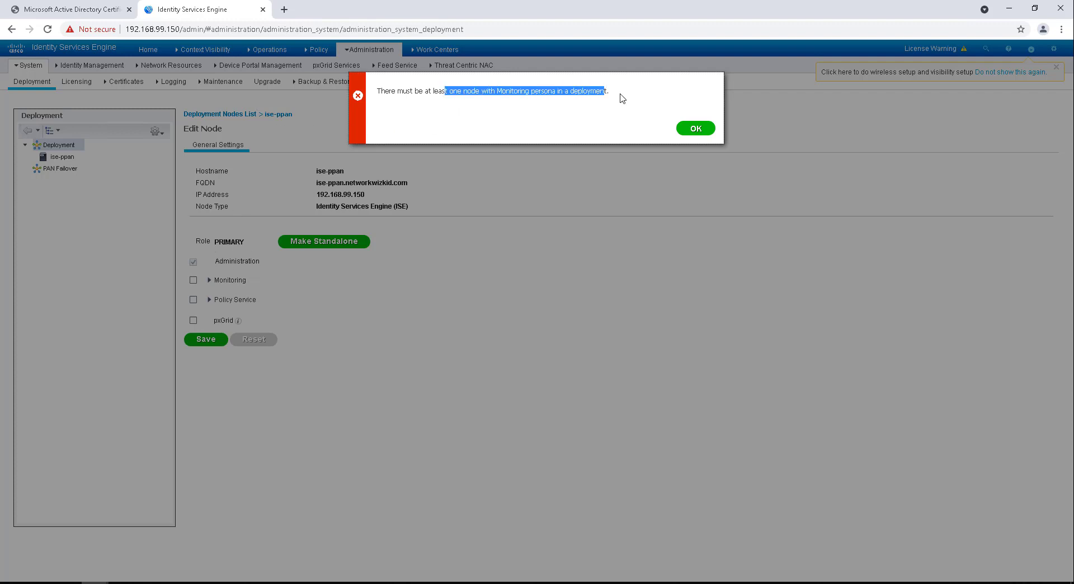
pyautogui.click(694, 128)
# Step: Enable the Monitoring persona as PRIMARY on ise-ppan and save the node
pyautogui.click(193, 280)
pyautogui.click(210, 279)
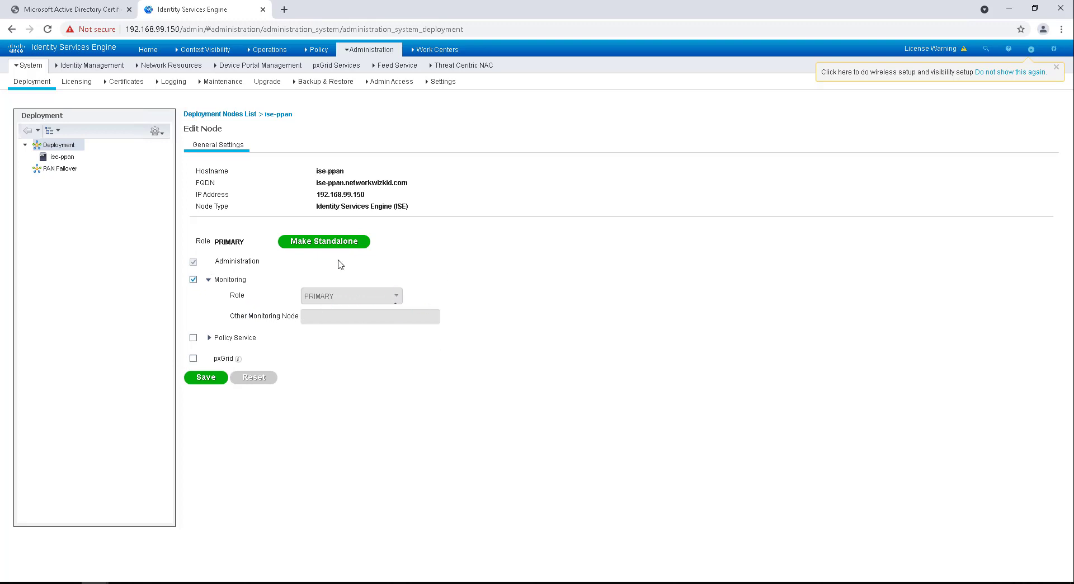
pyautogui.doubleClick(351, 308)
pyautogui.click(205, 378)
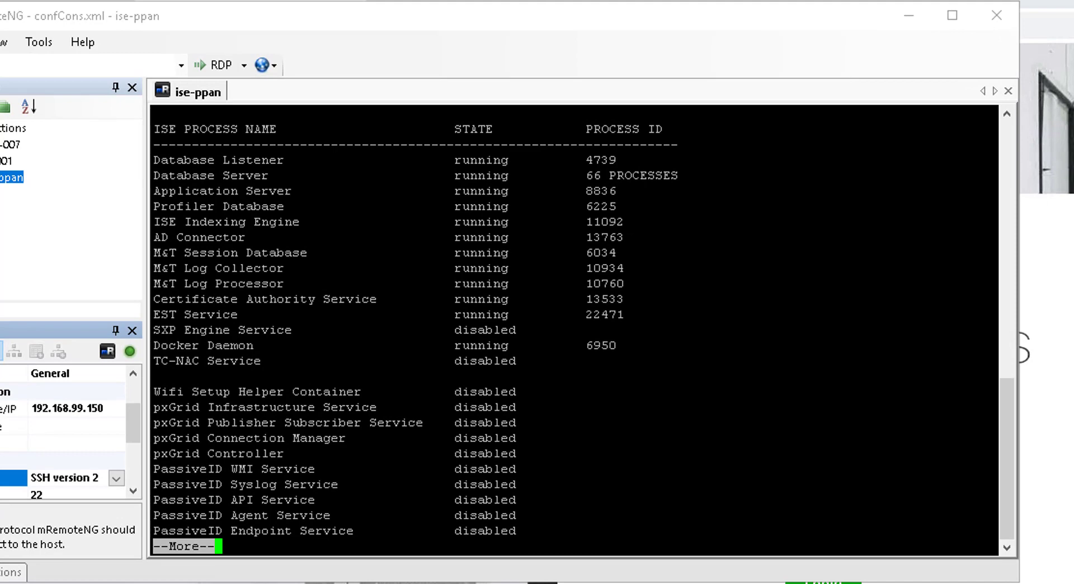
# Step: Page through the status output and rerun 'show application status ise'
pyautogui.press('space')
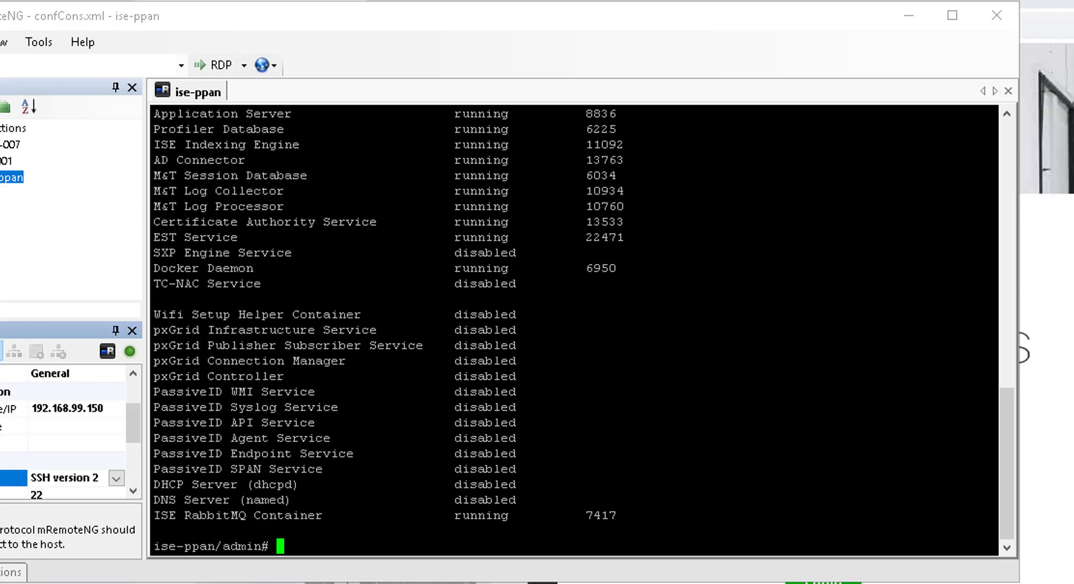
pyautogui.press('Up')
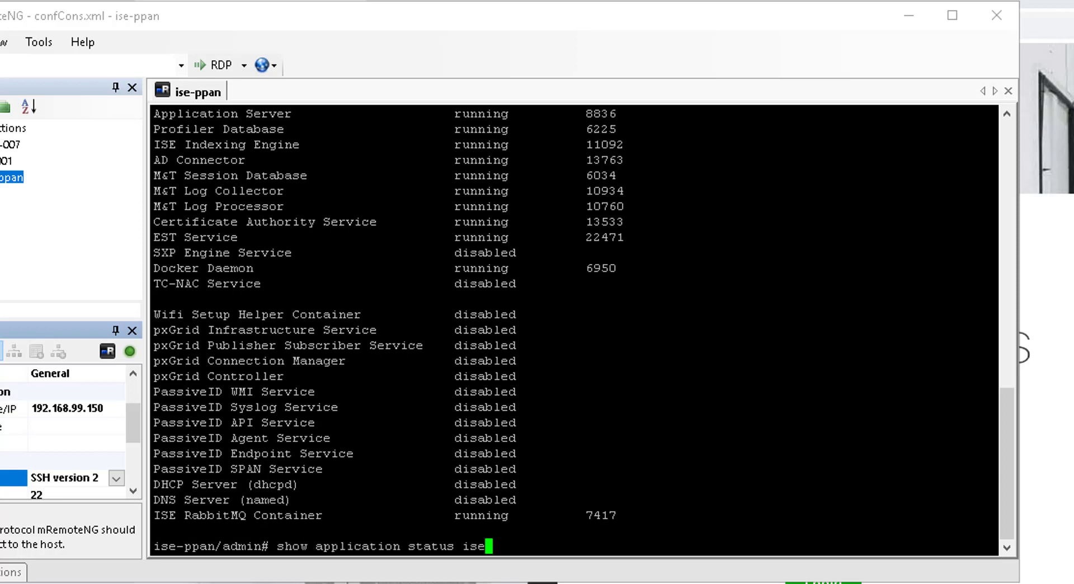
pyautogui.press('Return')
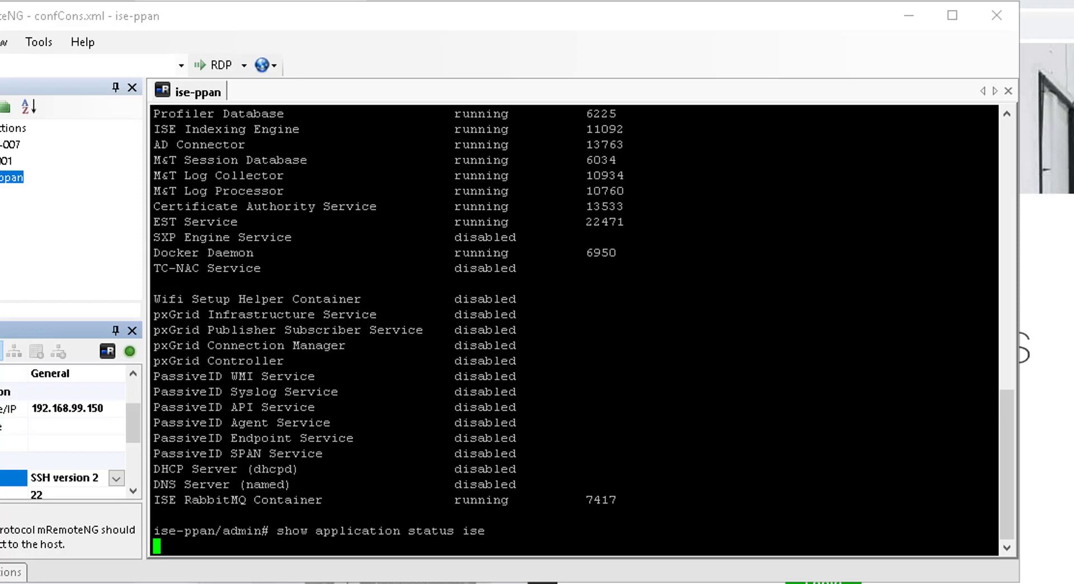
pyautogui.scroll(9, 573, 330)
pyautogui.scroll(-9, 574, 330)
pyautogui.scroll(8, 573, 330)
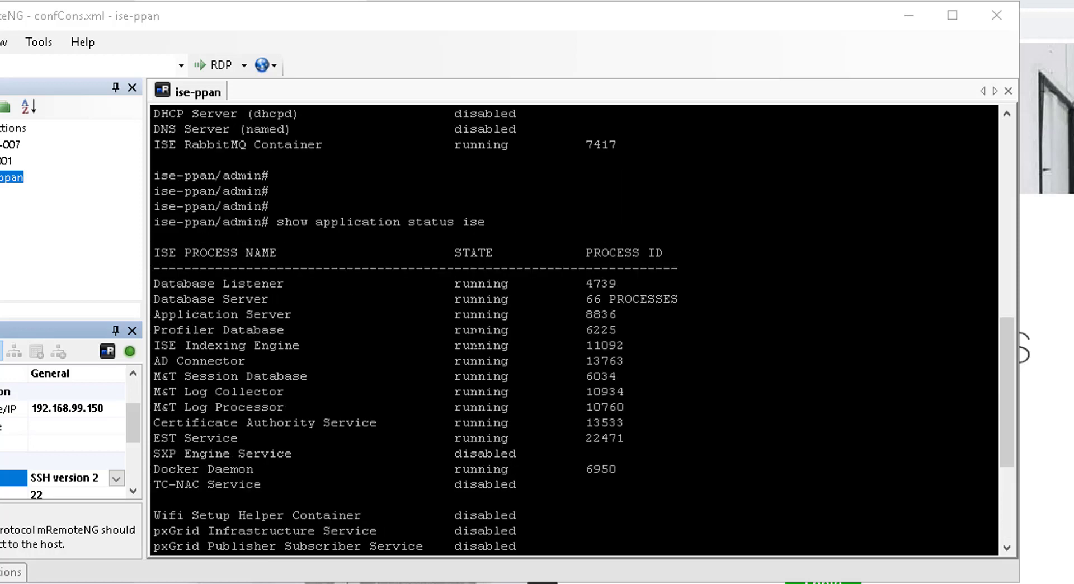
pyautogui.scroll(-1, 573, 330)
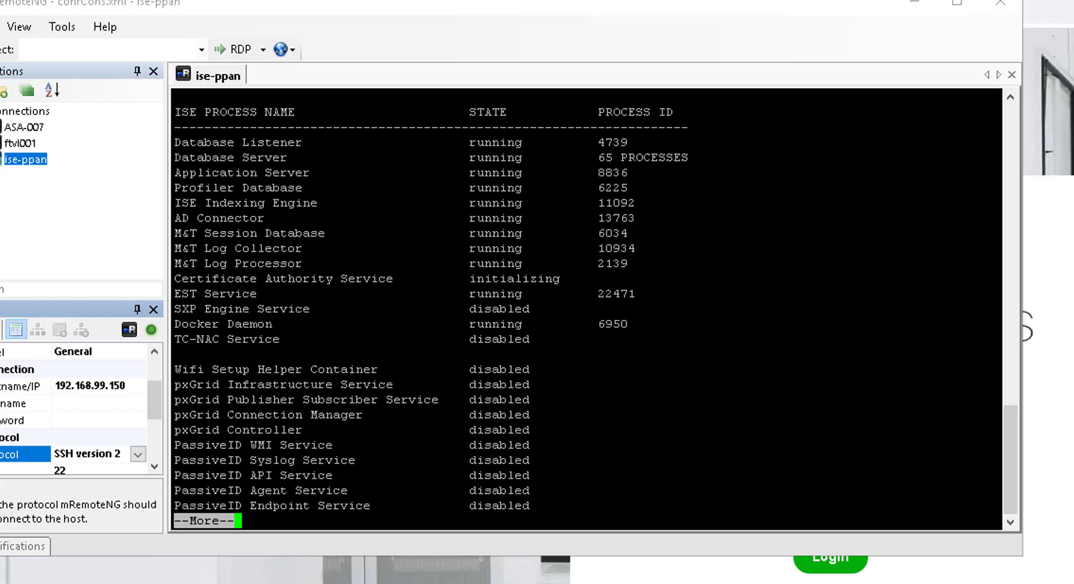
# Step: Review the Application Server (PID 19113) and disabled Certificate Authority Service status lines
pyautogui.moveTo(175, 172); pyautogui.dragTo(695, 173)
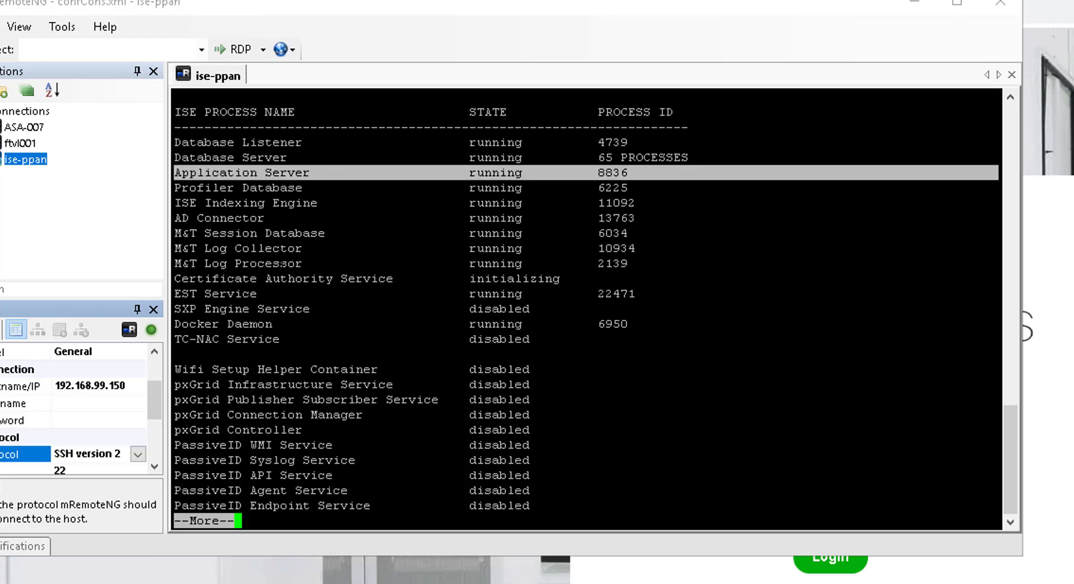
pyautogui.moveTo(174, 278); pyautogui.dragTo(657, 278)
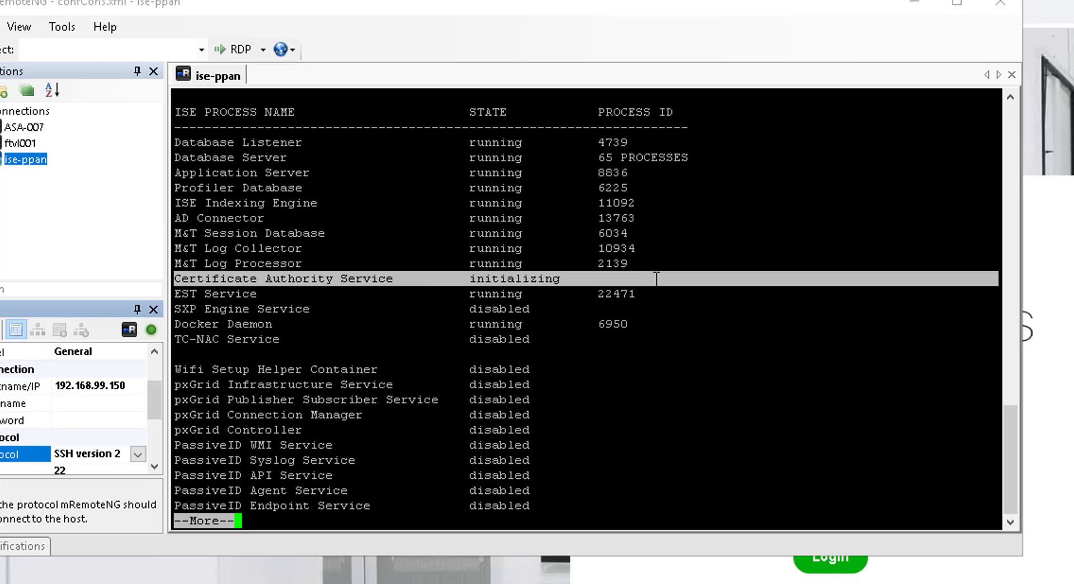
pyautogui.press('space')
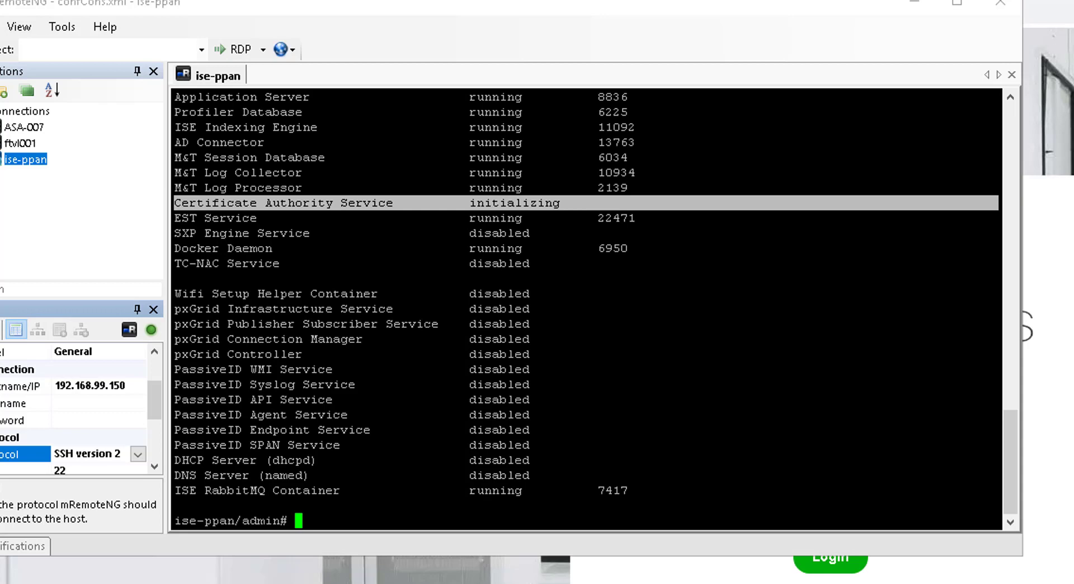
pyautogui.hotkey('shift', 'pageup')
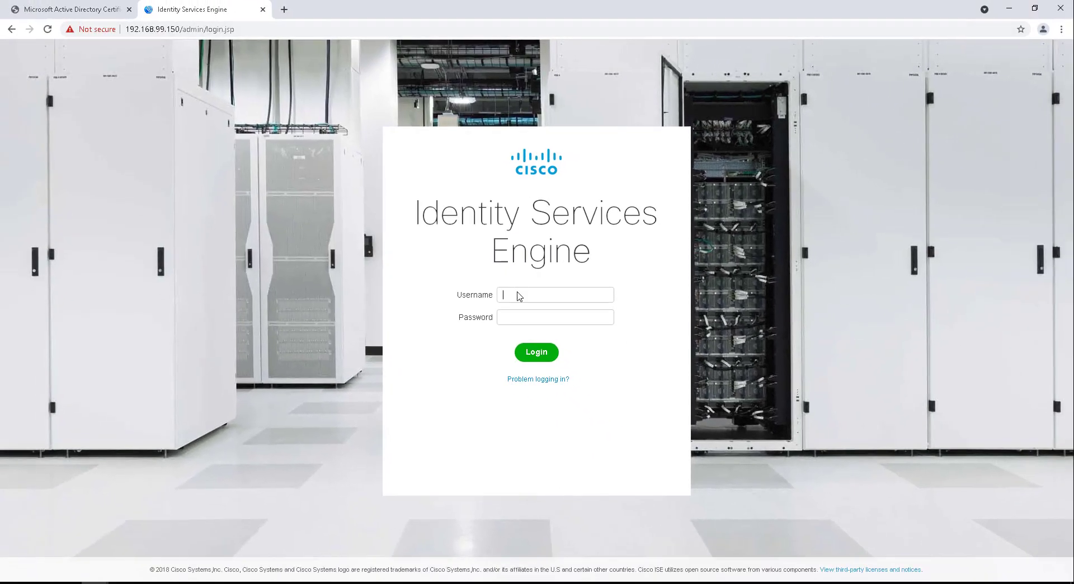
# Step: Log in as admin with the account password, accept the license warning, and open Administration > System > Deployment
pyautogui.click(534, 305)
pyautogui.write('admin')
pyautogui.press('Tab')
pyautogui.write('***********')
pyautogui.press('Return')
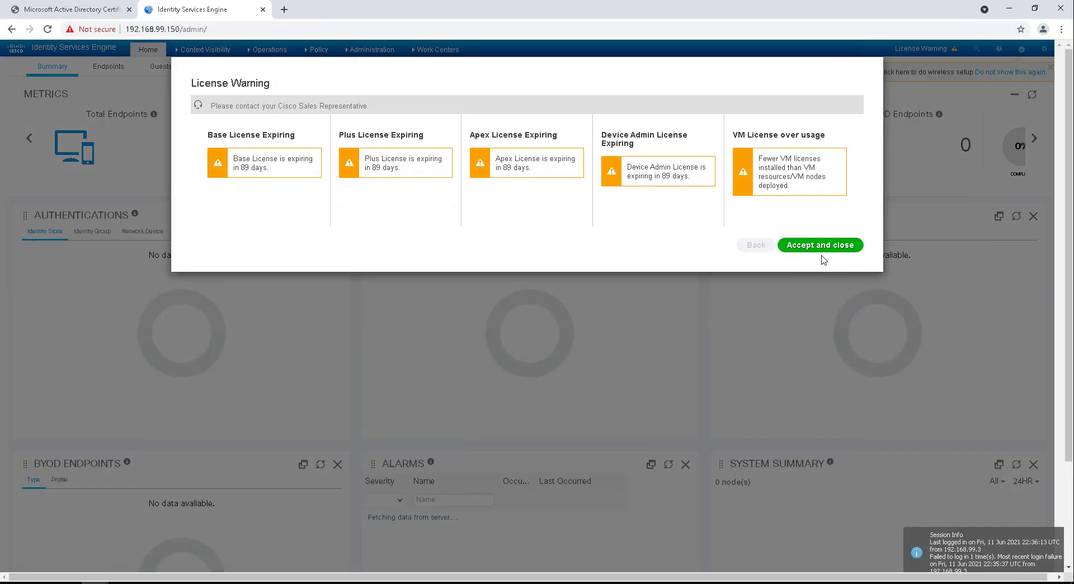
pyautogui.click(820, 247)
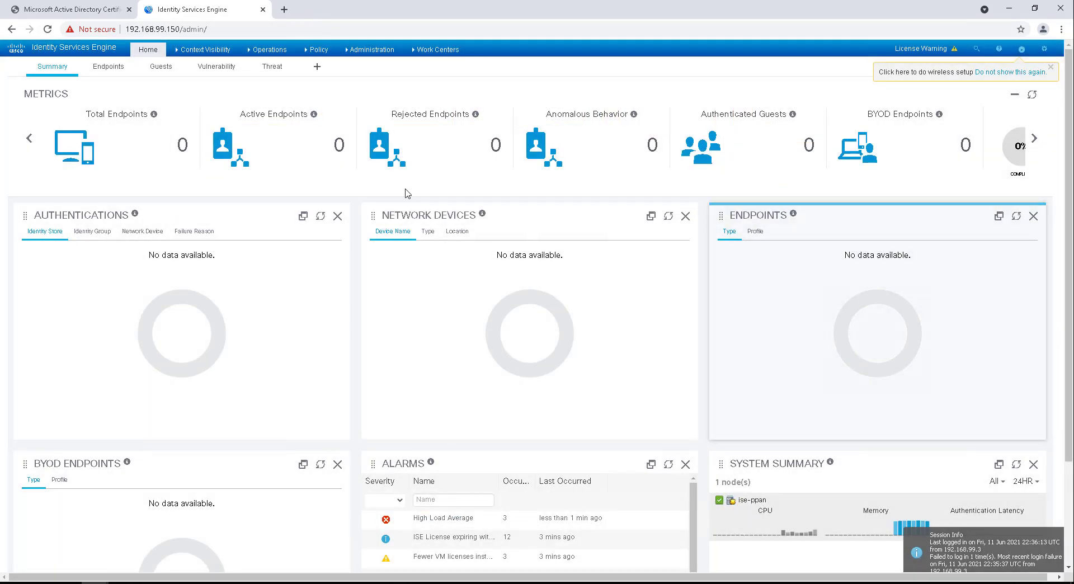
pyautogui.click(371, 49)
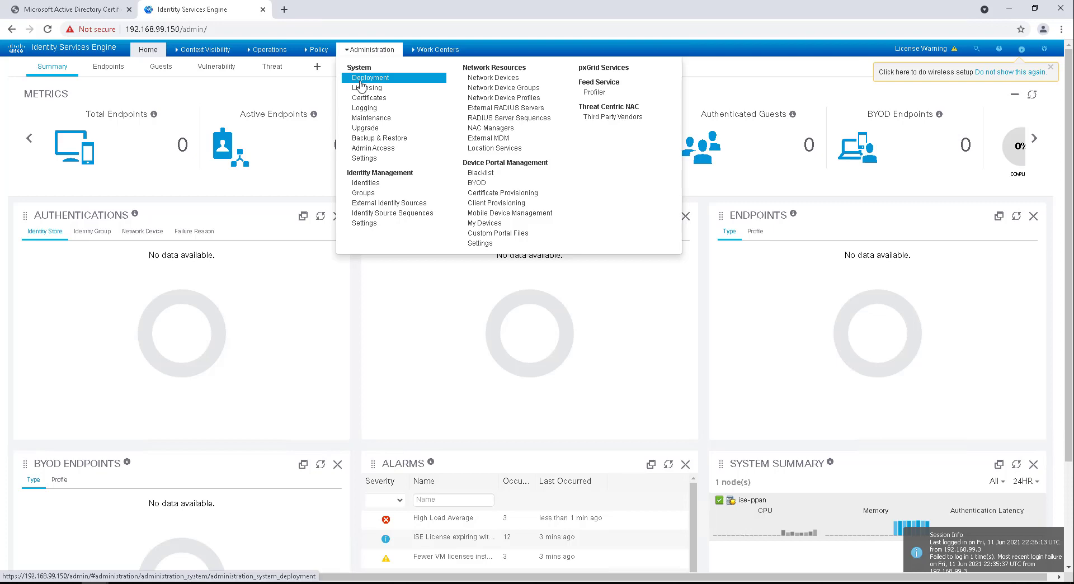
pyautogui.click(361, 78)
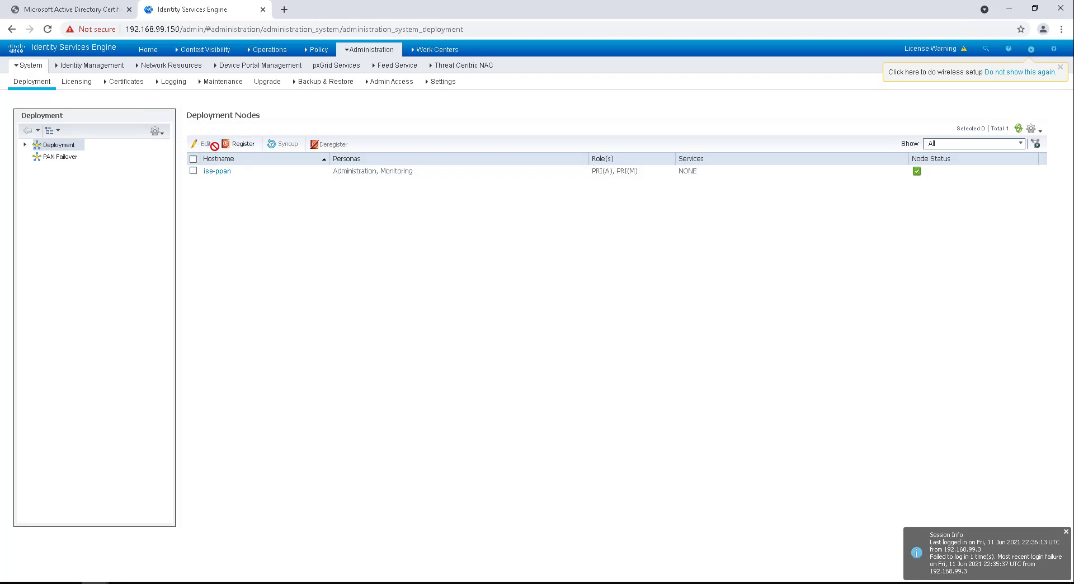
# Step: Register ise-pmnt.networkwizkid.com with user name admin and the node's password
pyautogui.click(240, 143)
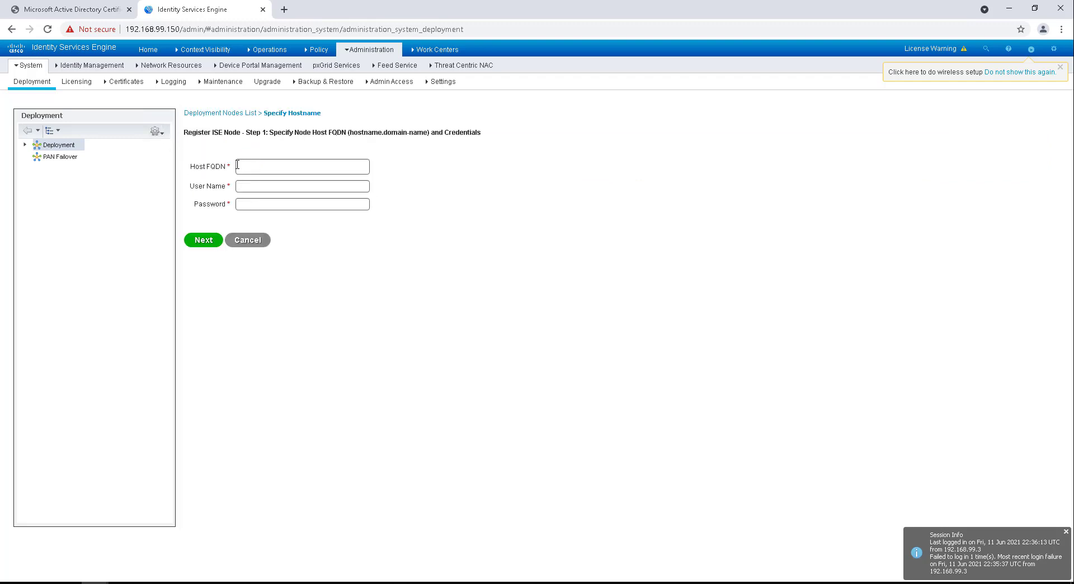
pyautogui.moveTo(193, 169); pyautogui.dragTo(238, 169)
pyautogui.click(246, 167)
pyautogui.write('ise-pmnt')
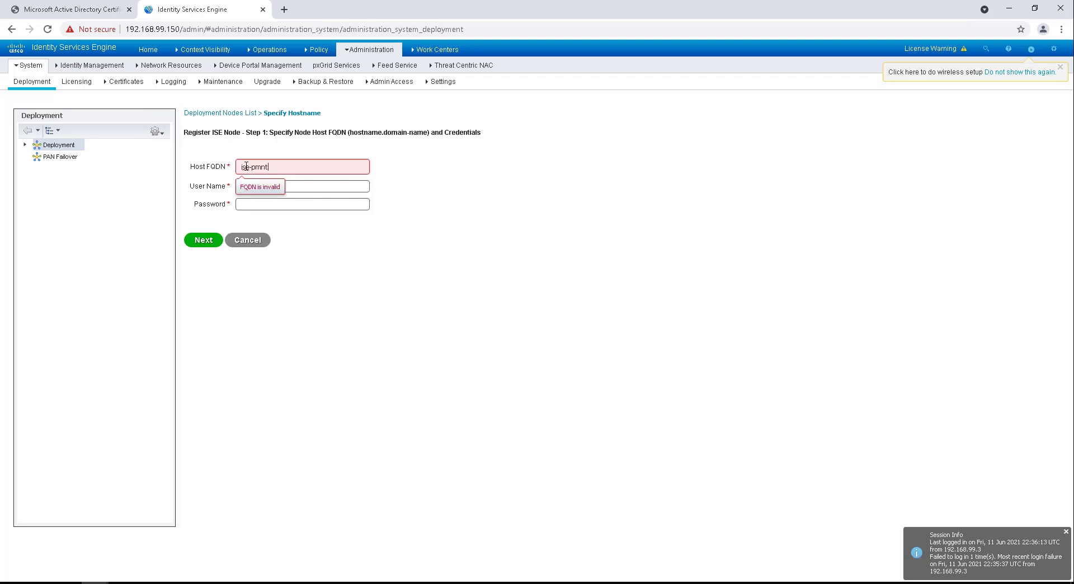
pyautogui.write('.ne')
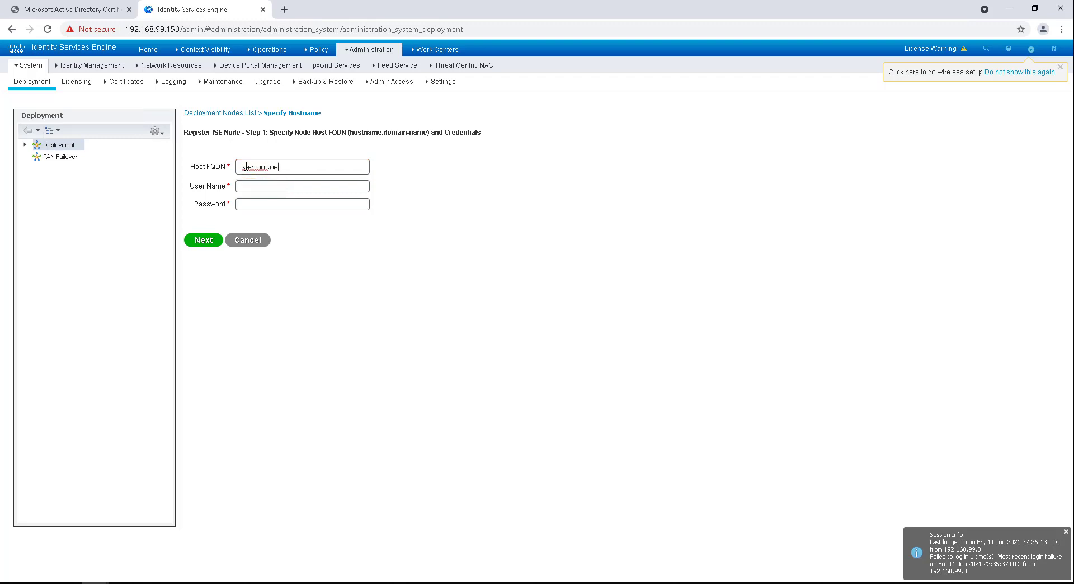
pyautogui.write('tworkwizkid.c')
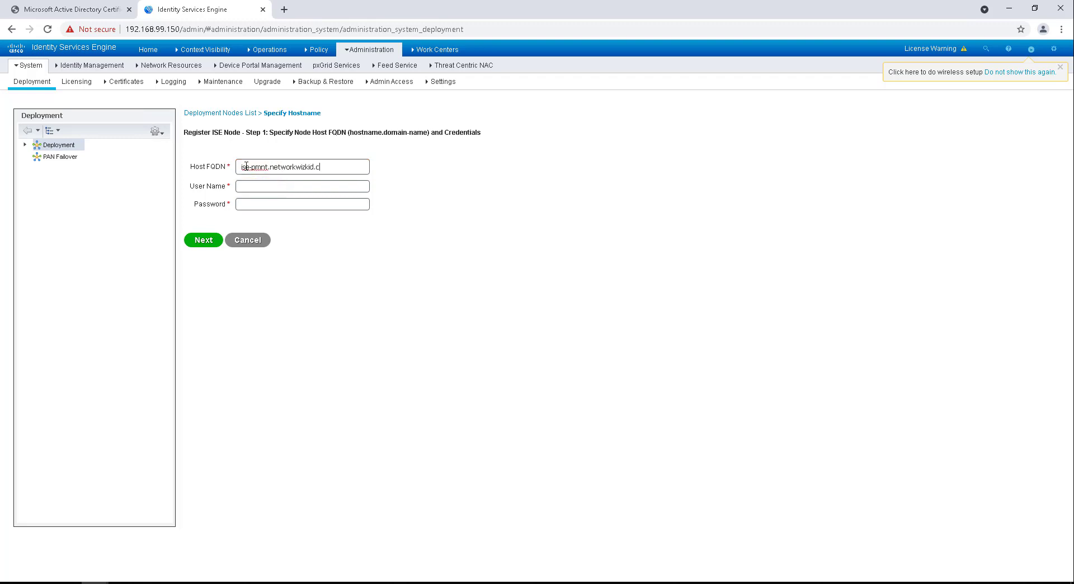
pyautogui.write('om')
pyautogui.click(243, 187)
pyautogui.write('admin')
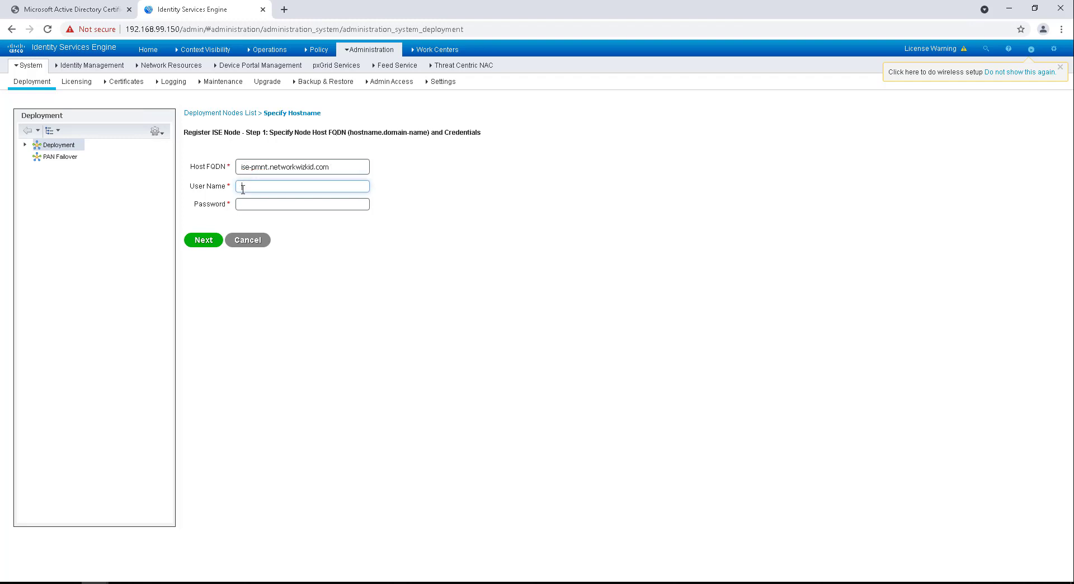
pyautogui.write('••')
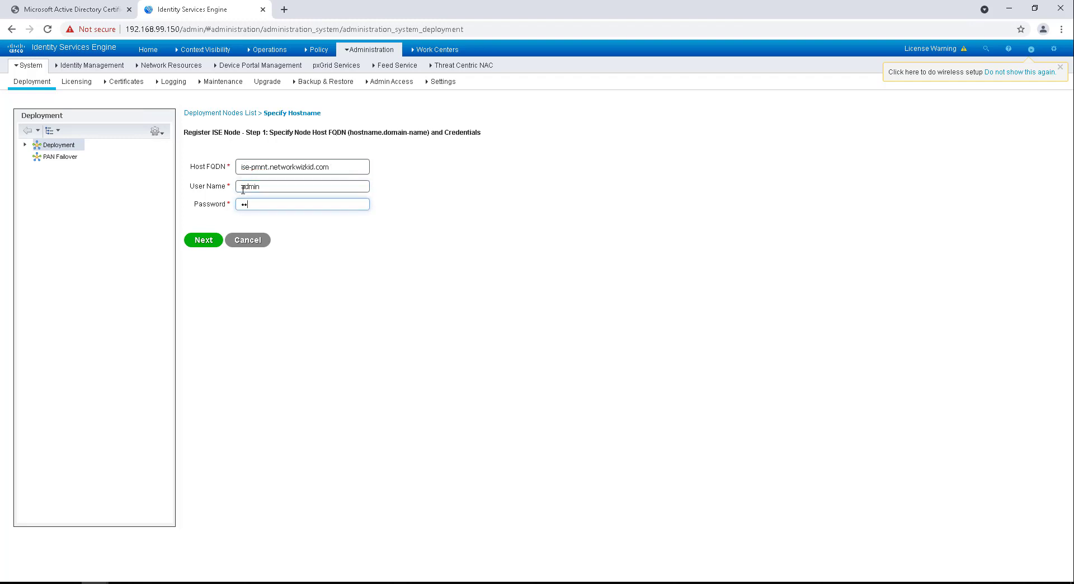
pyautogui.write('•••••••')
pyautogui.click(201, 239)
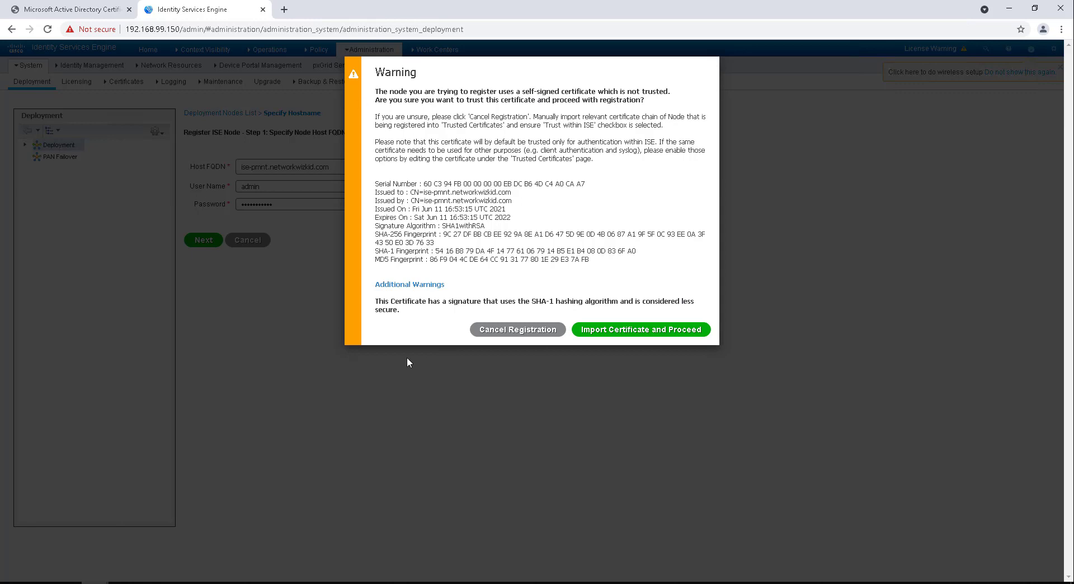
# Step: Import ise-pmnt's self-signed certificate and proceed with its registration
pyautogui.click(622, 331)
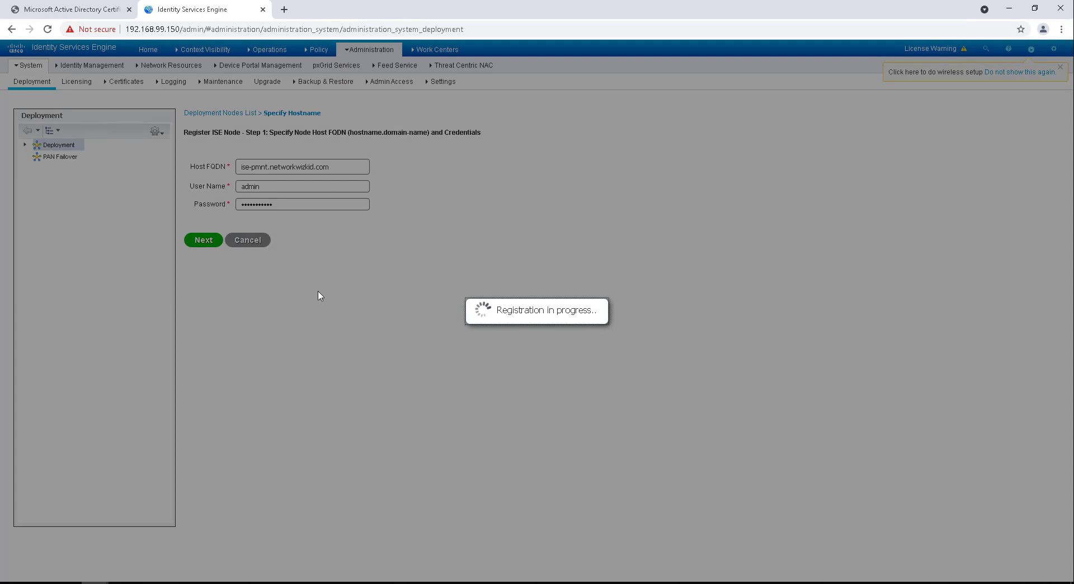
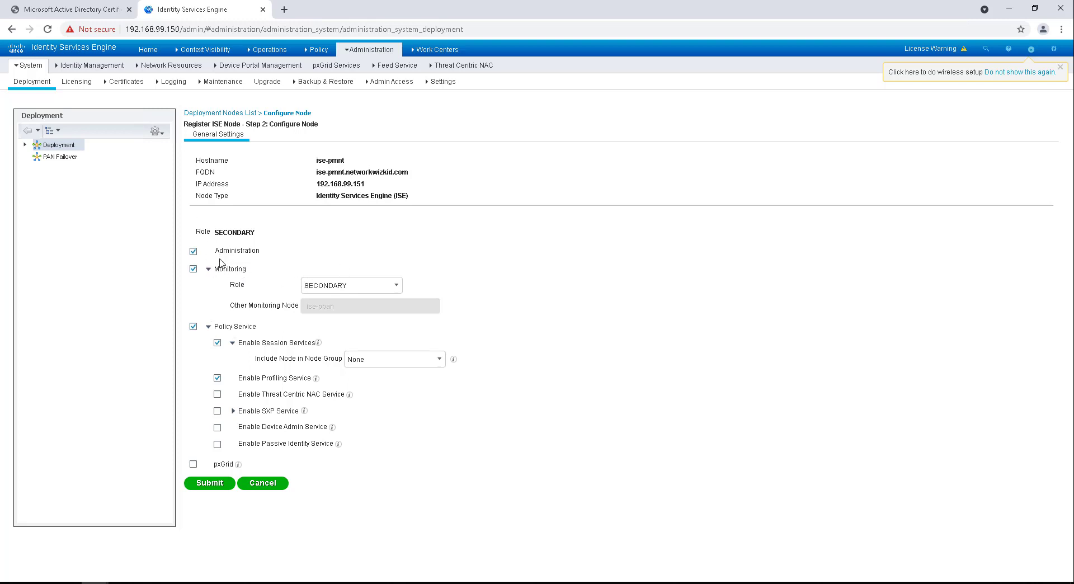
# Step: Clear ise-pmnt's Administration and Policy Service personas, set Monitoring Role to PRIMARY, and submit
pyautogui.click(193, 252)
pyautogui.click(192, 253)
pyautogui.click(193, 253)
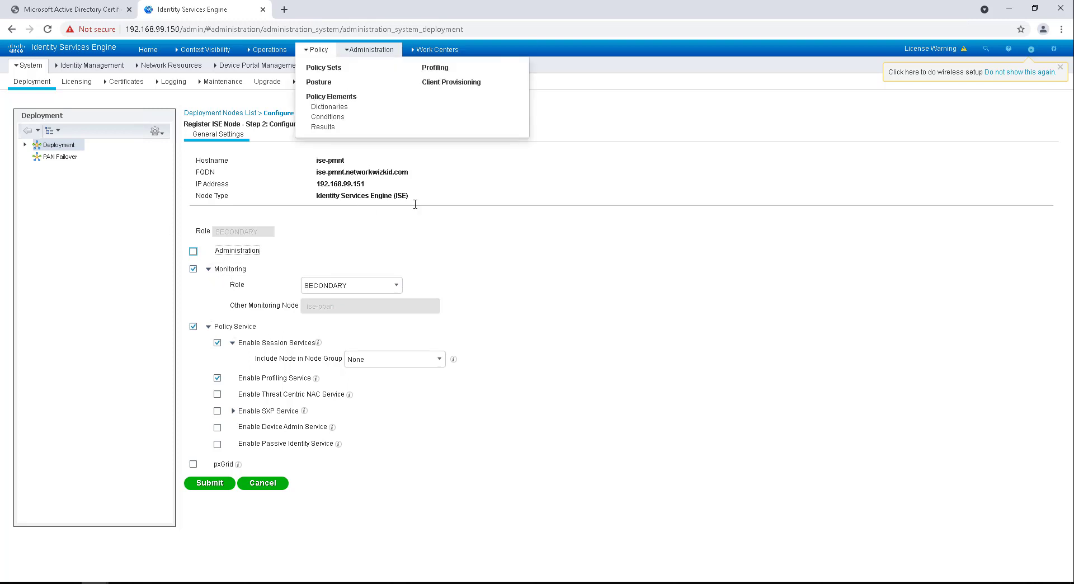
pyautogui.click(355, 283)
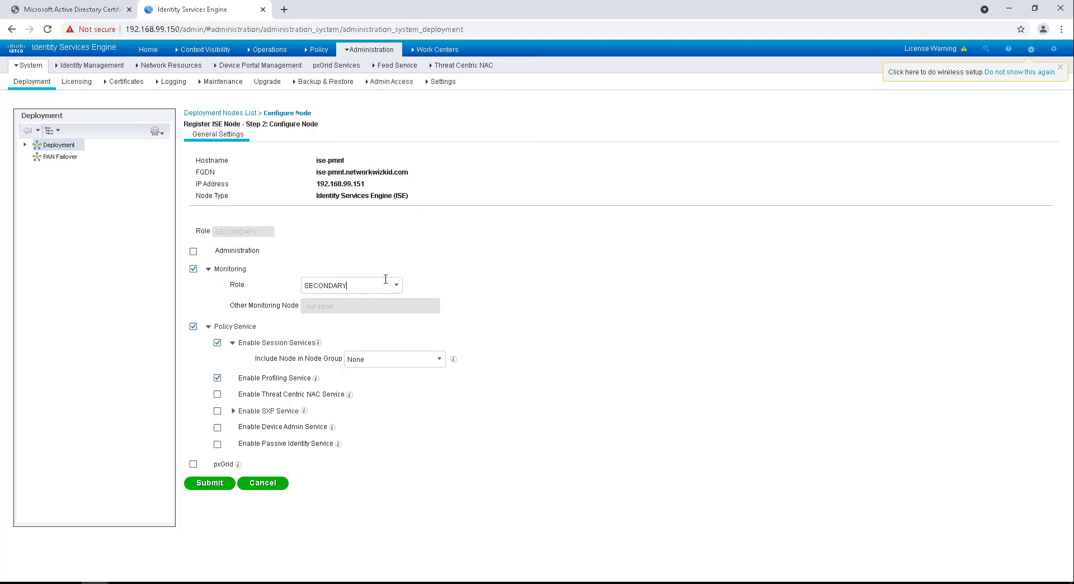
pyautogui.click(397, 286)
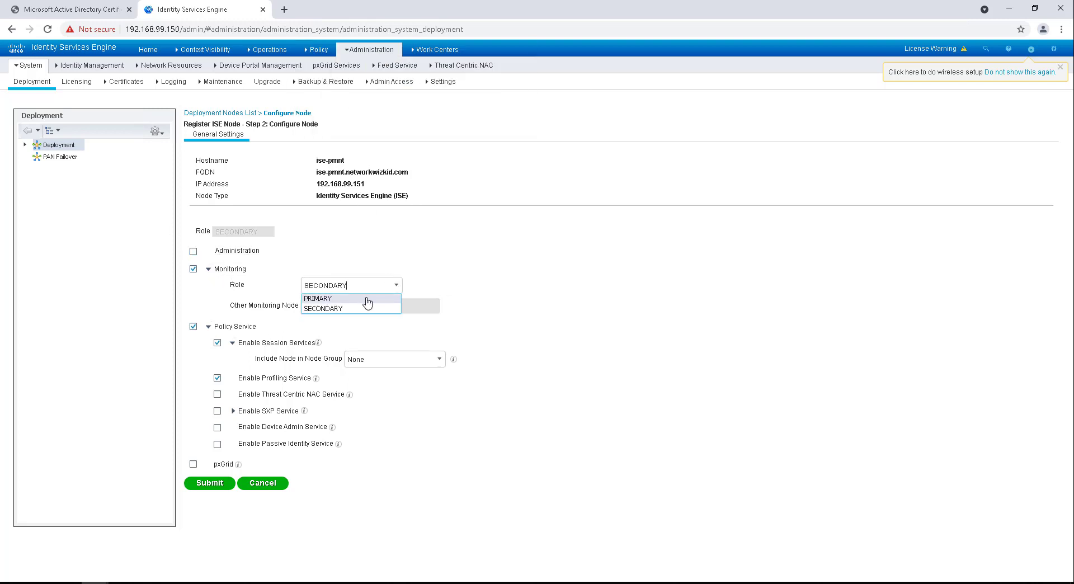
pyautogui.click(386, 298)
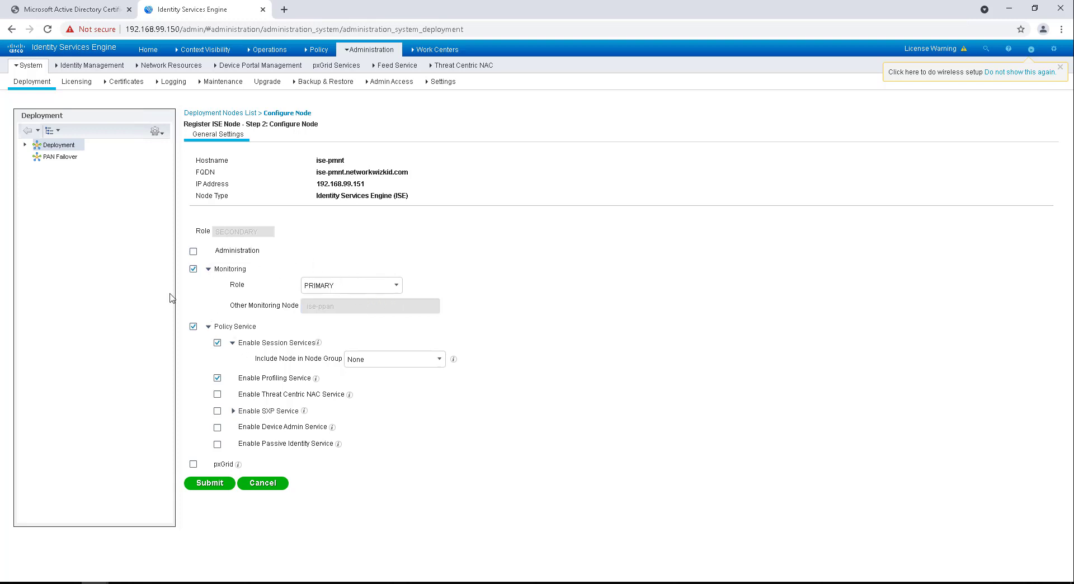
pyautogui.click(398, 286)
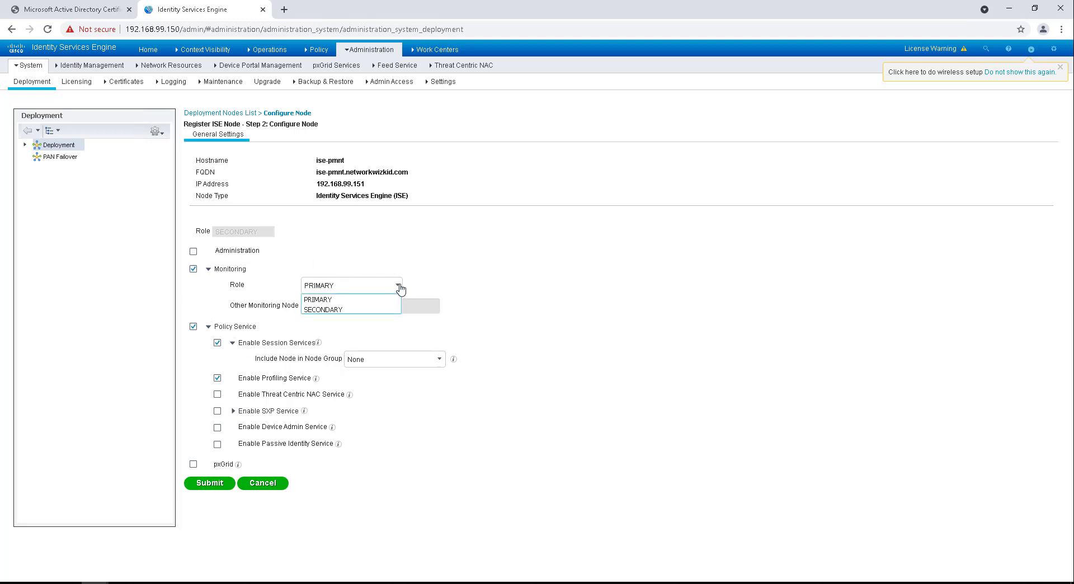
pyautogui.click(393, 273)
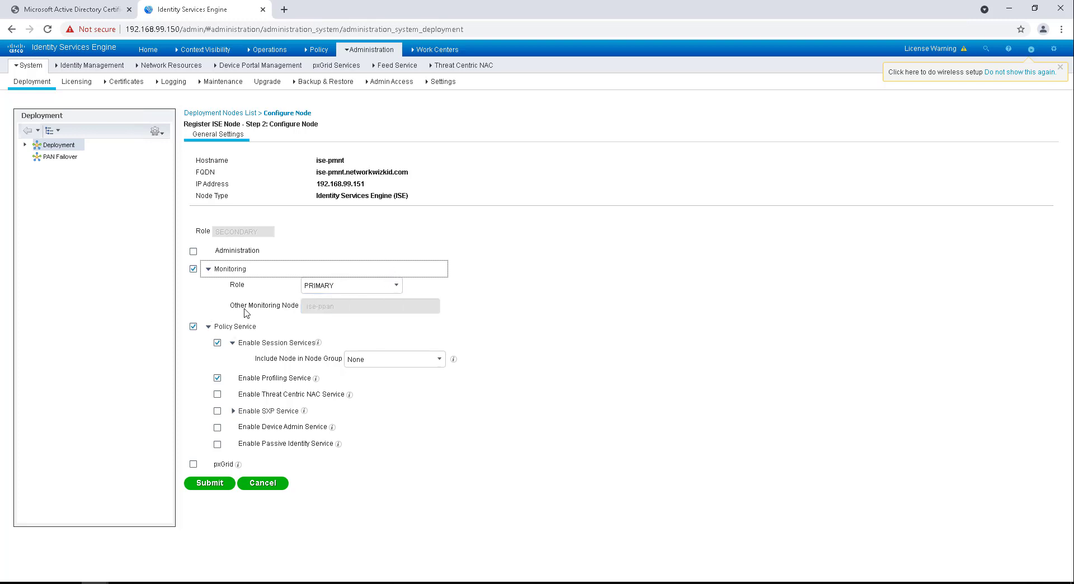
pyautogui.click(194, 326)
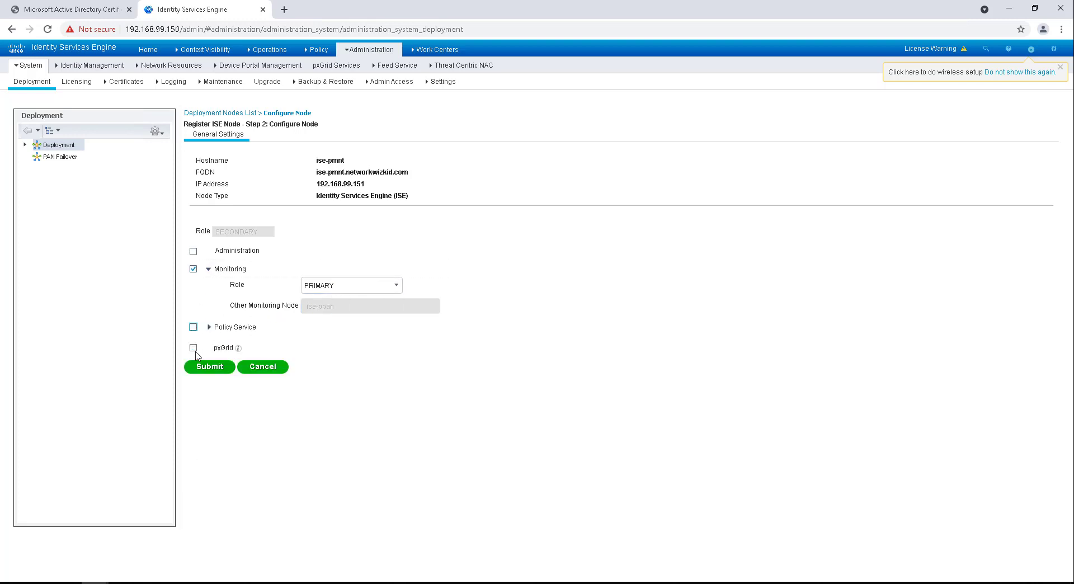
pyautogui.click(209, 368)
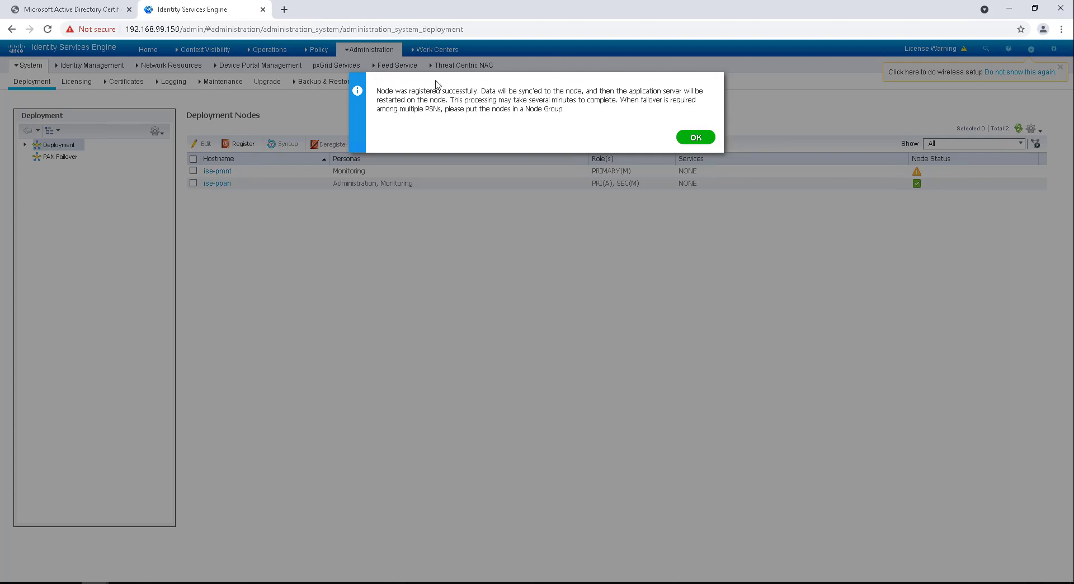
# Step: Dismiss ise-pmnt's registration success message and select the ise-ppan node
pyautogui.click(696, 137)
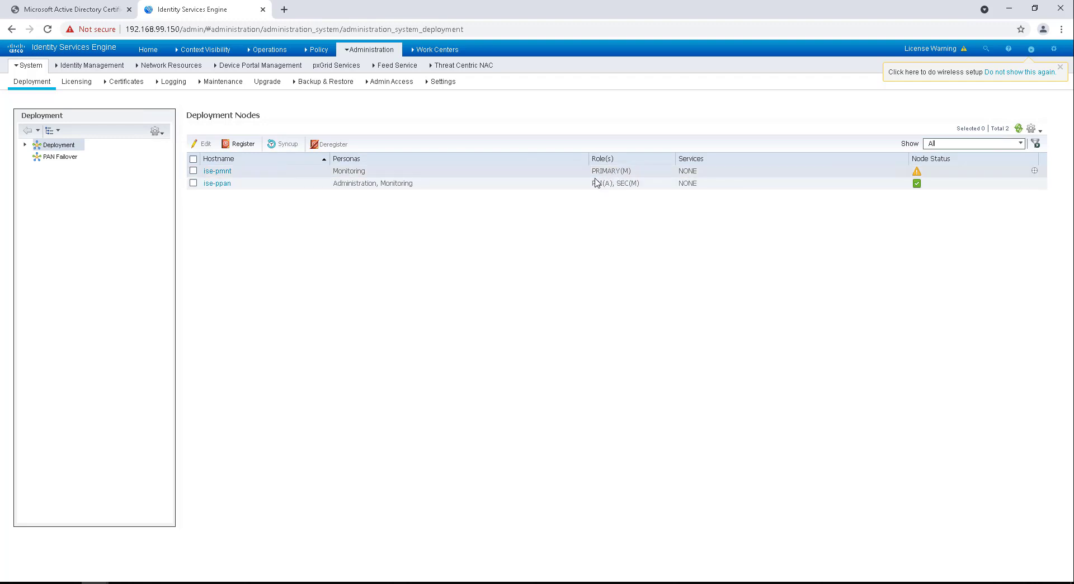
pyautogui.click(193, 183)
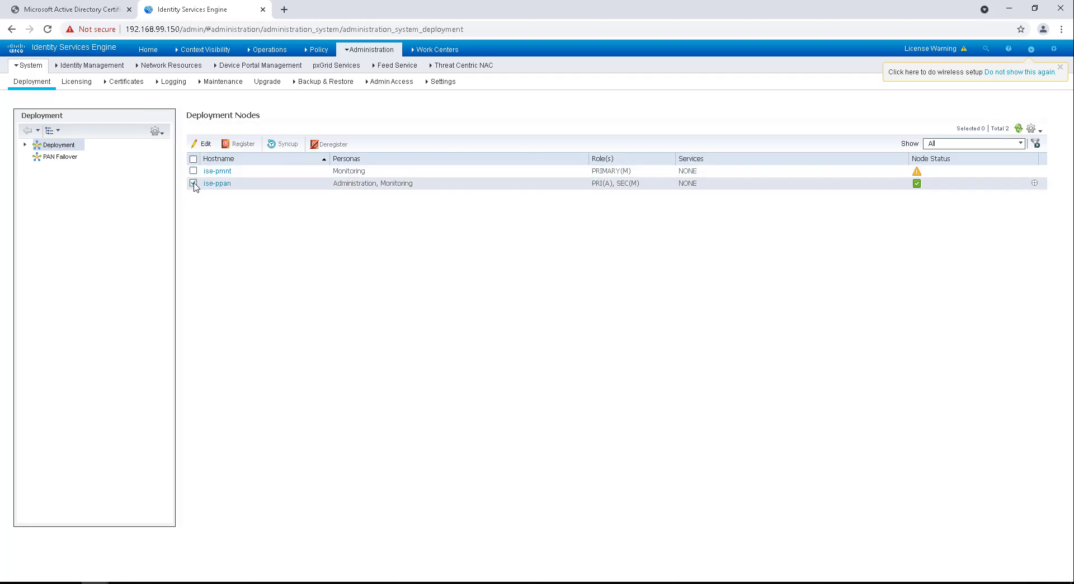
pyautogui.click(202, 144)
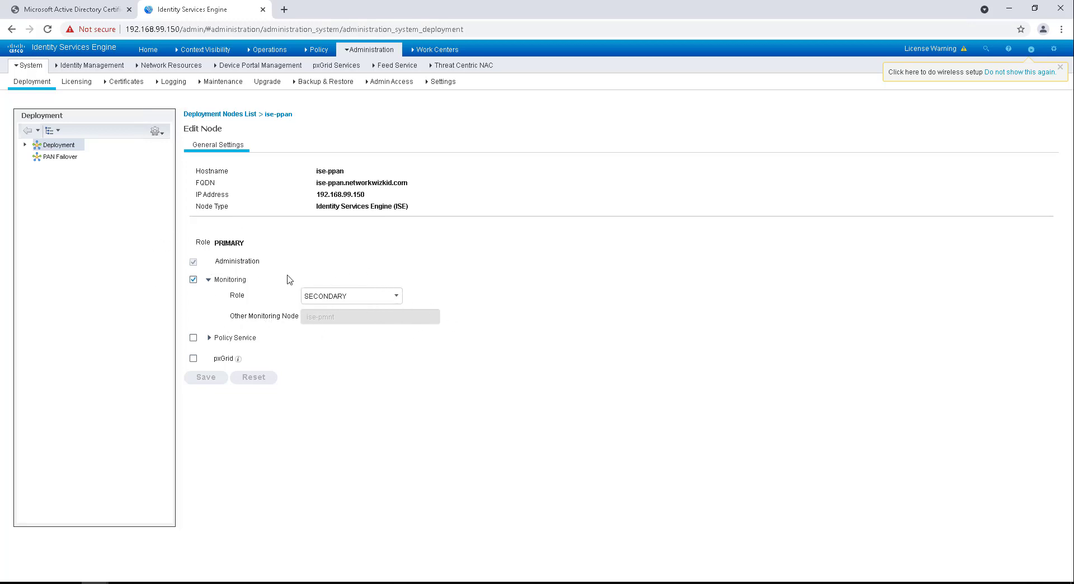
pyautogui.click(193, 279)
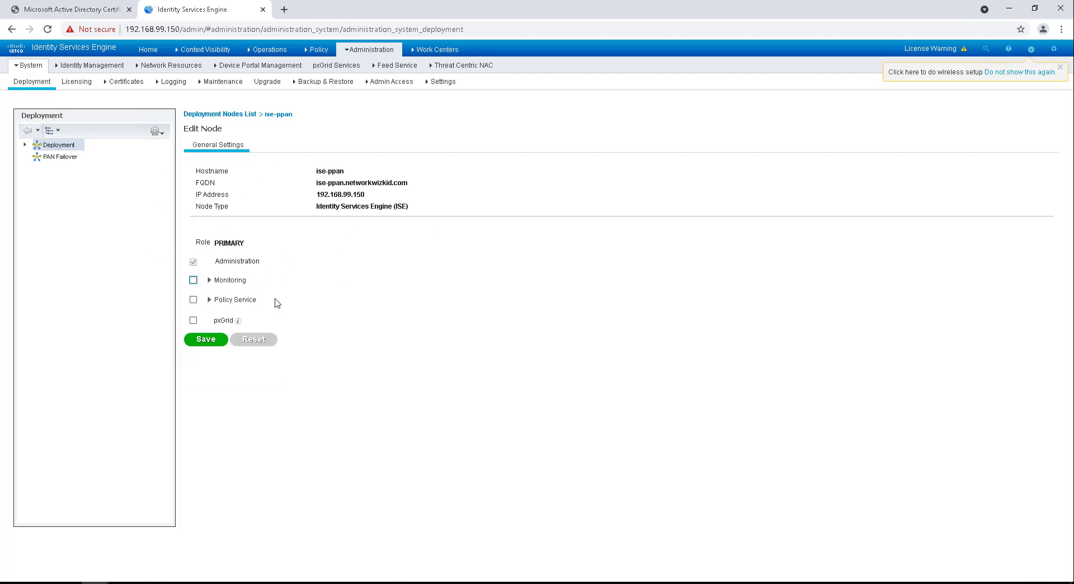
pyautogui.click(204, 341)
pyautogui.click(209, 342)
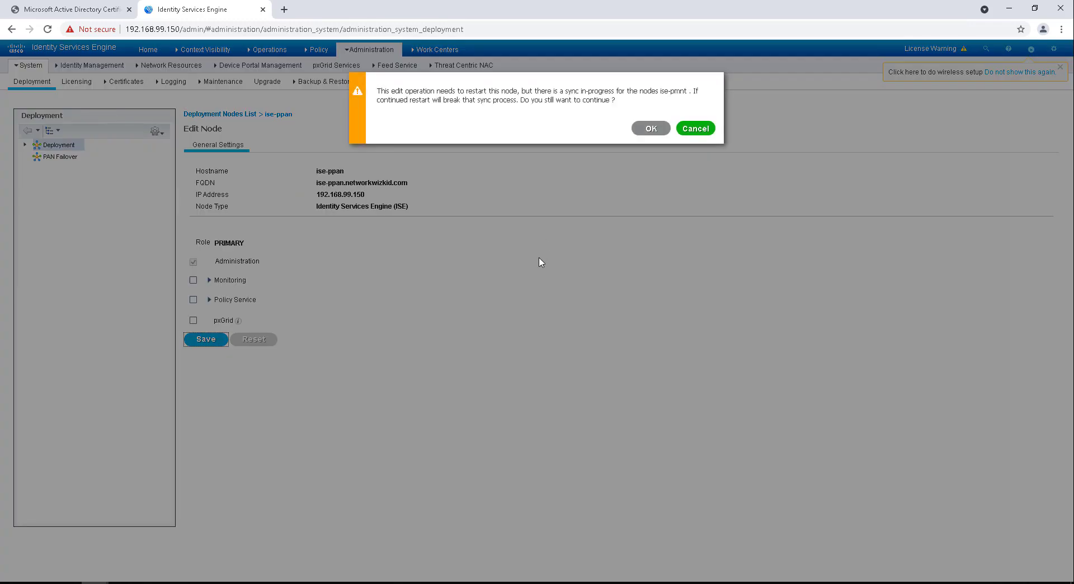
pyautogui.moveTo(376, 91); pyautogui.dragTo(711, 97)
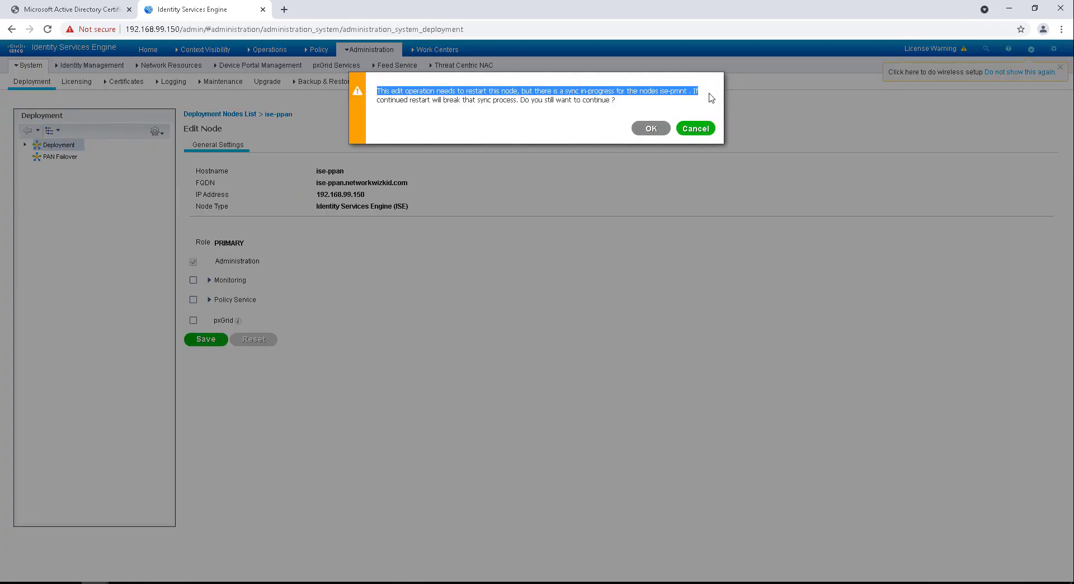
pyautogui.click(524, 91)
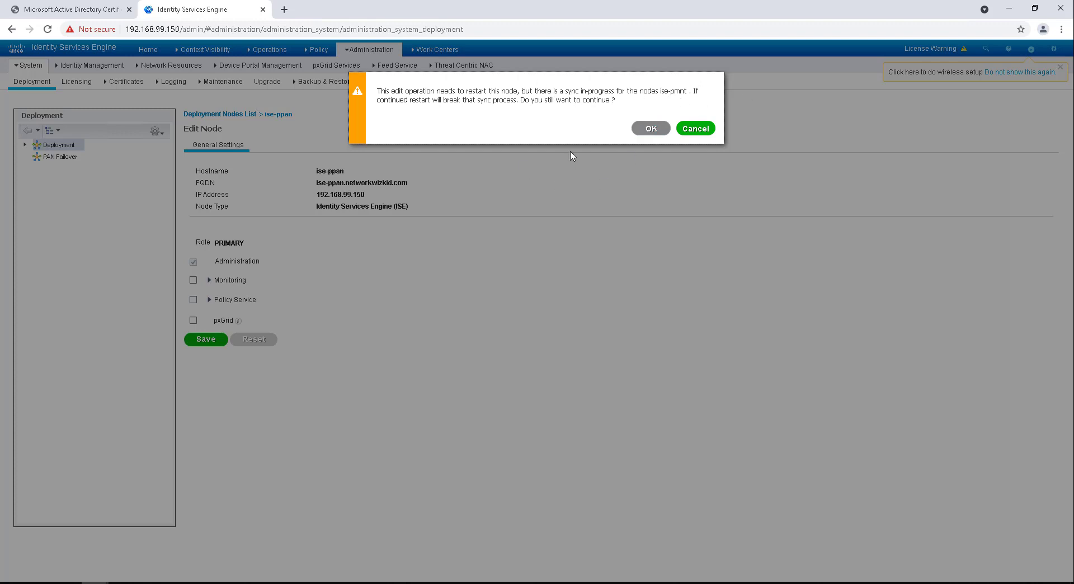
pyautogui.click(689, 130)
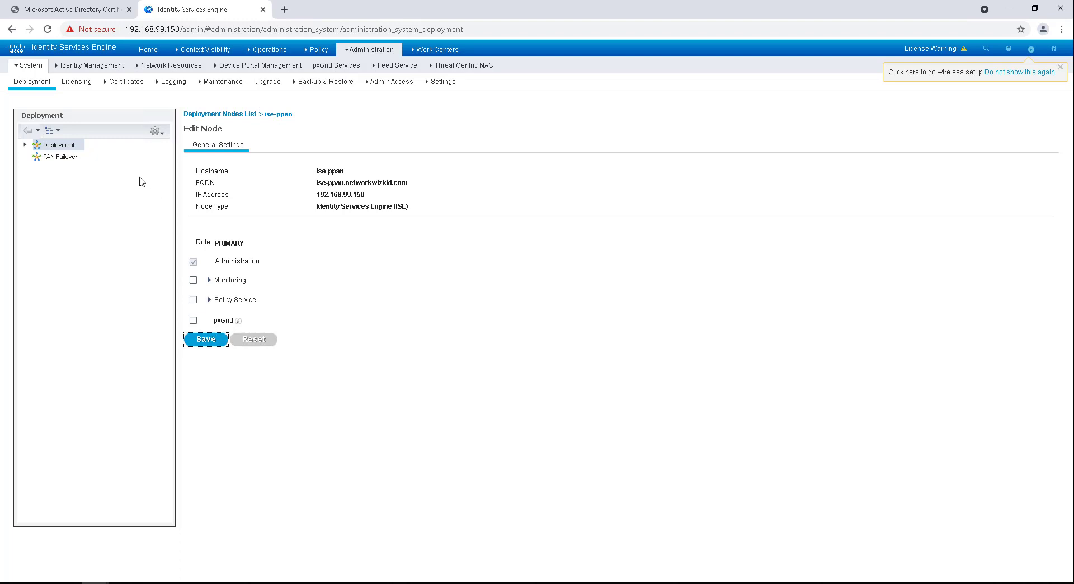
pyautogui.click(72, 146)
pyautogui.click(236, 114)
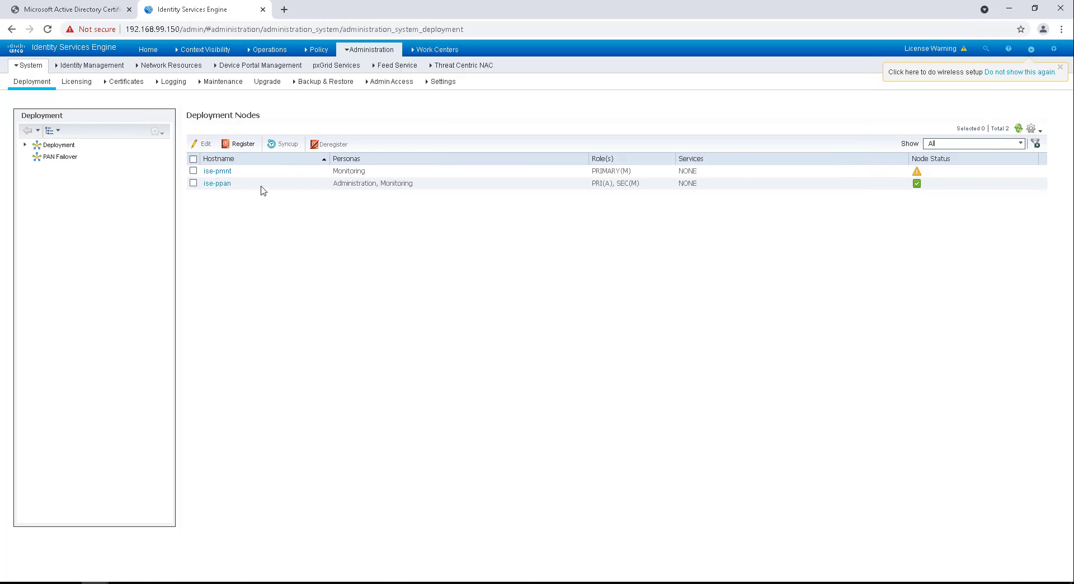
# Step: Register ise-psn.networkwizkid.com with user admin and the node's password, importing its self-signed certificate
pyautogui.click(244, 145)
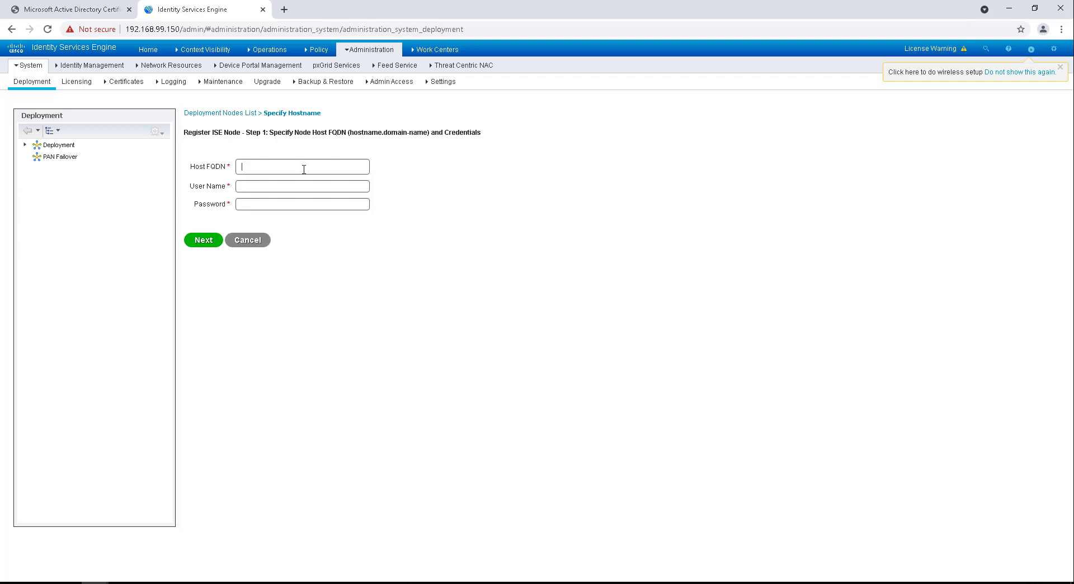
pyautogui.write('ise-')
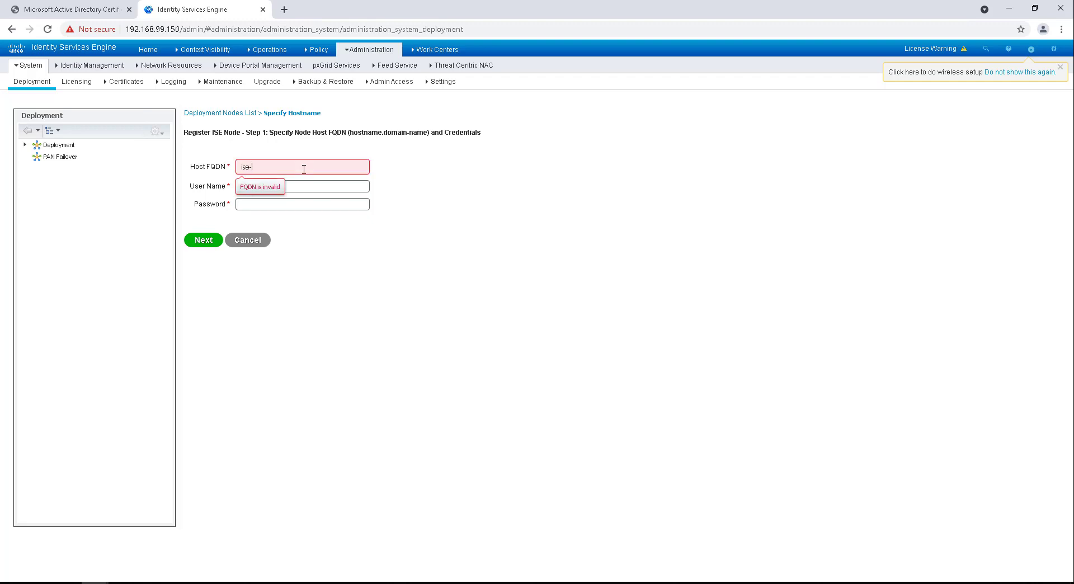
pyautogui.write('psn.networkwizkid.com')
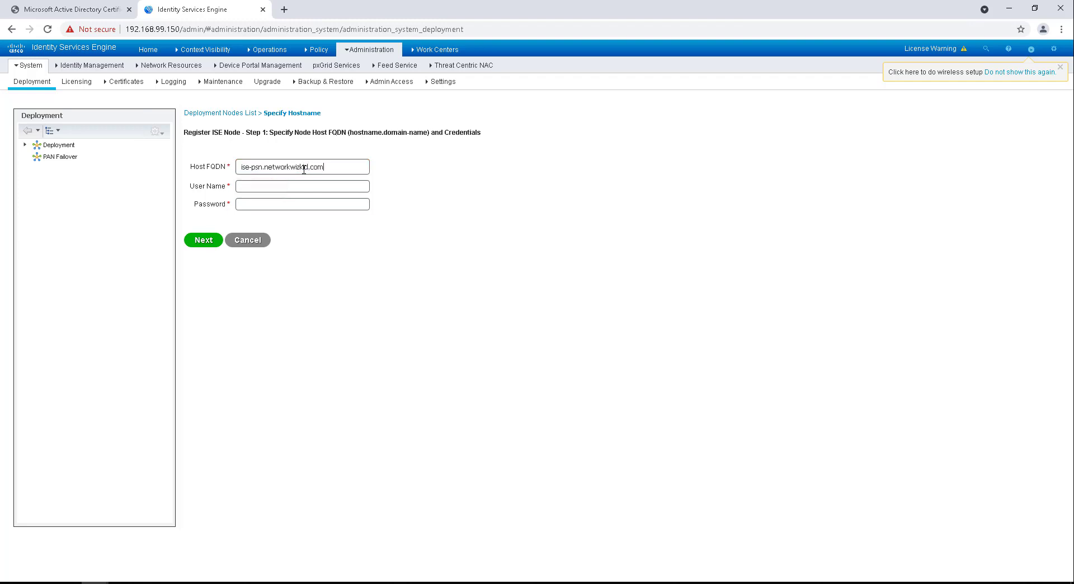
pyautogui.click(292, 186)
pyautogui.write('ad')
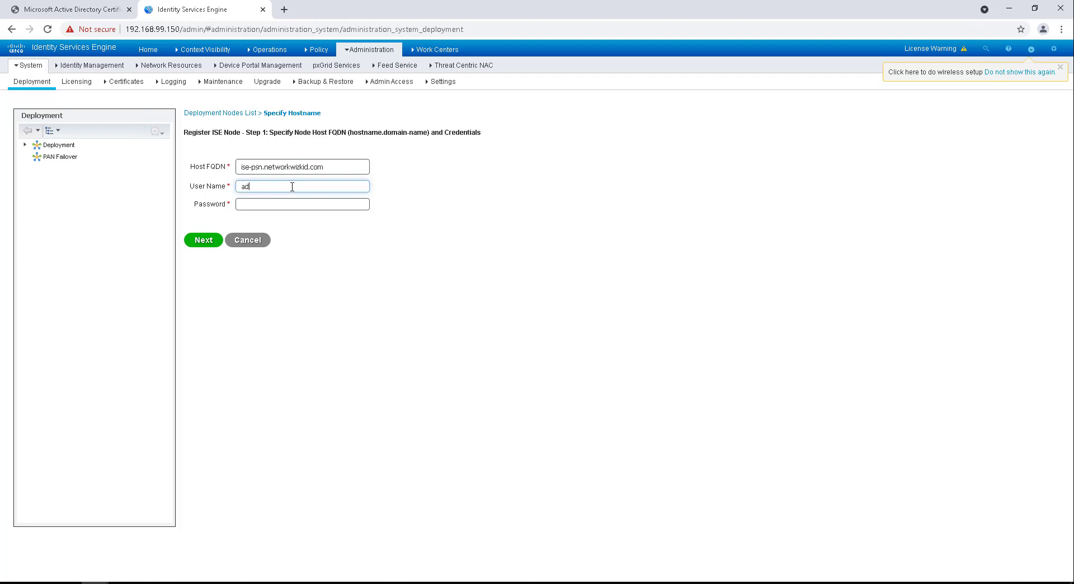
pyautogui.write('min')
pyautogui.press('Tab')
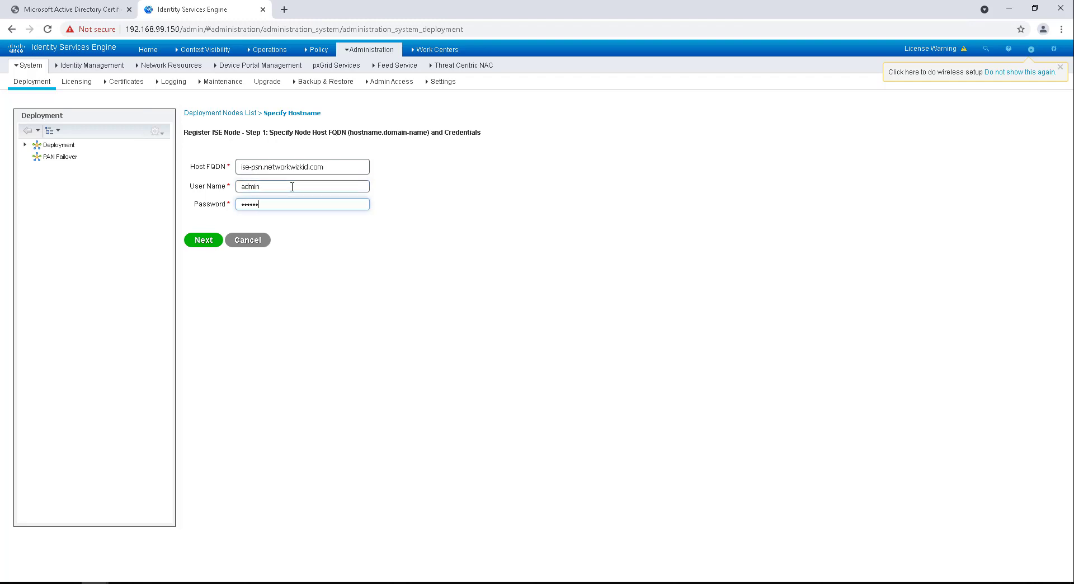
pyautogui.click(206, 239)
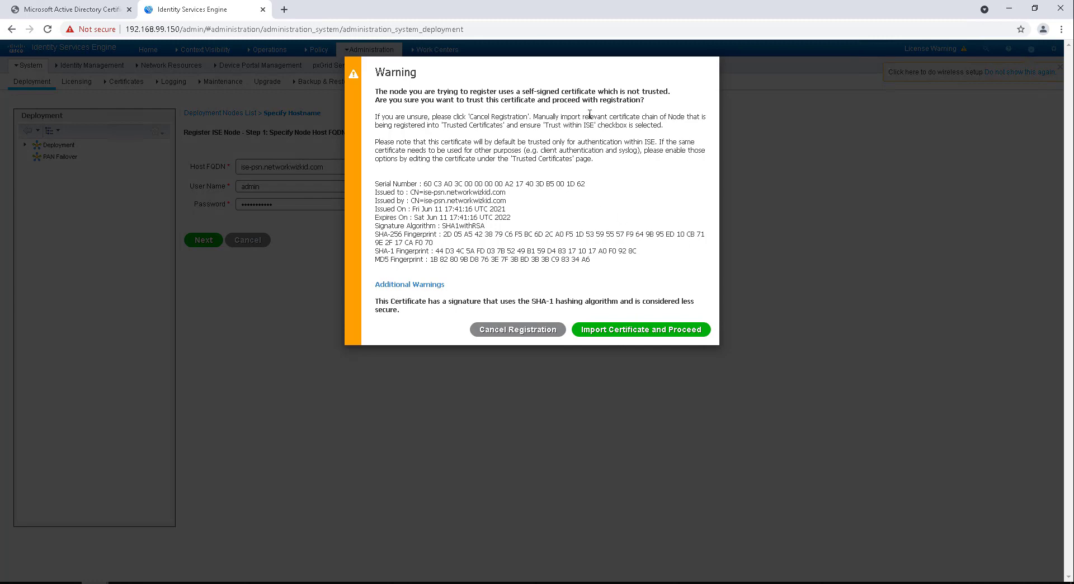
pyautogui.click(620, 328)
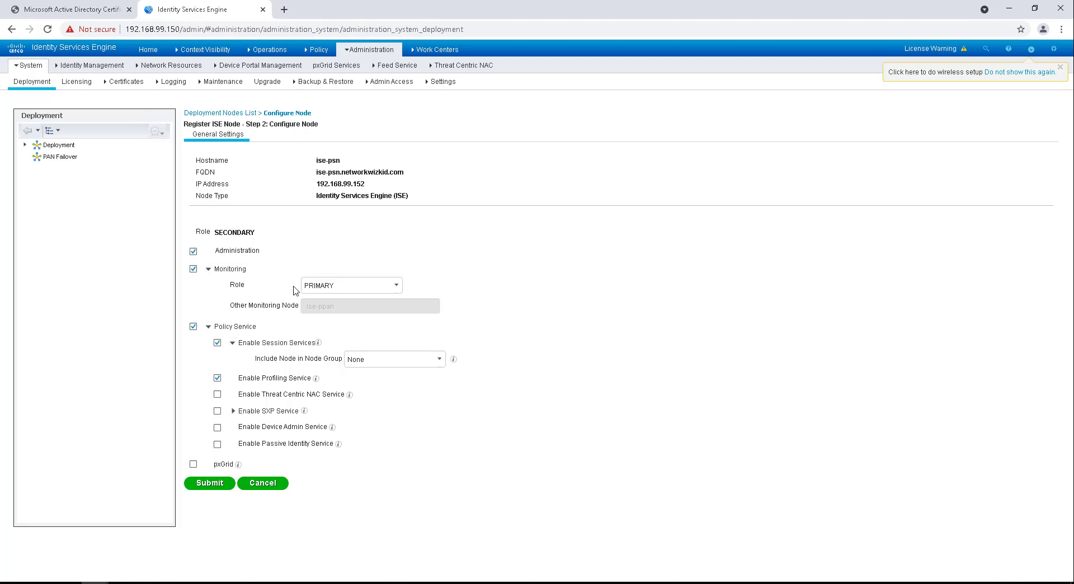
# Step: Clear ise-psn's Administration and Monitoring personas, keep Policy Service with Session and Profiling, and submit
pyautogui.click(193, 253)
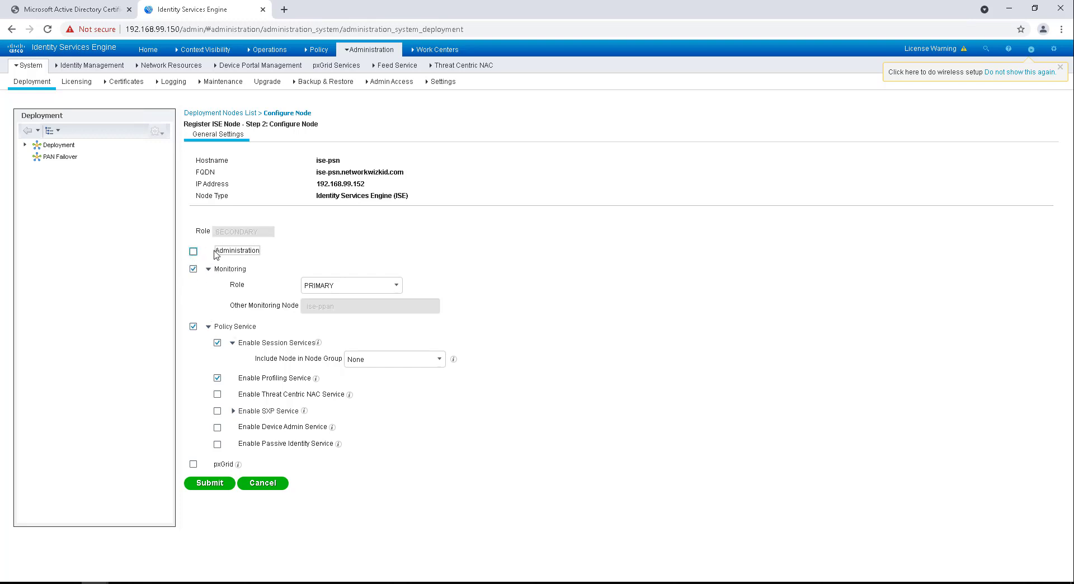
pyautogui.click(189, 271)
pyautogui.click(193, 271)
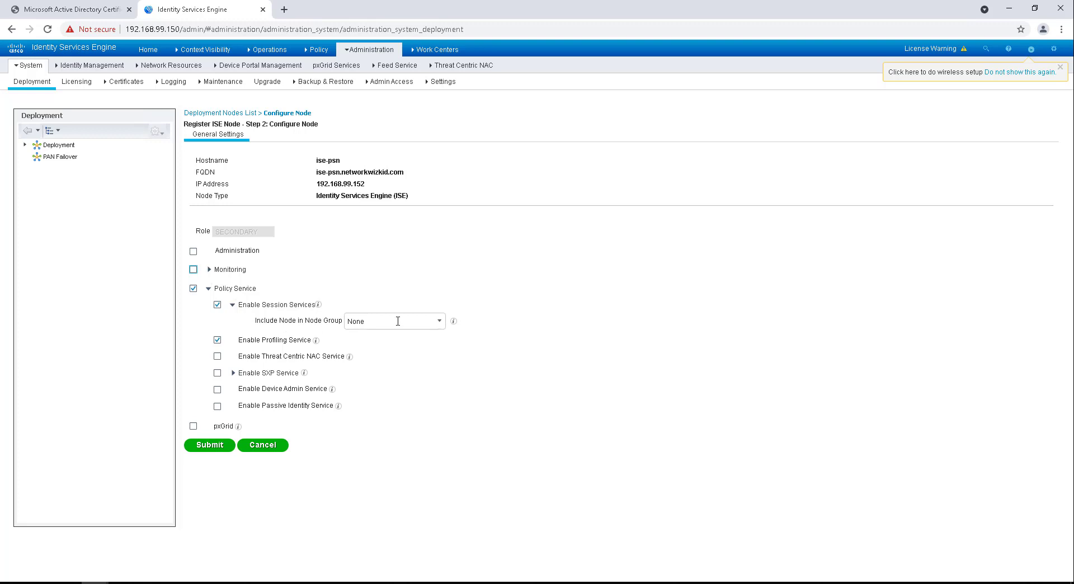
pyautogui.click(438, 318)
pyautogui.click(592, 371)
pyautogui.moveTo(320, 306)
pyautogui.moveTo(316, 343)
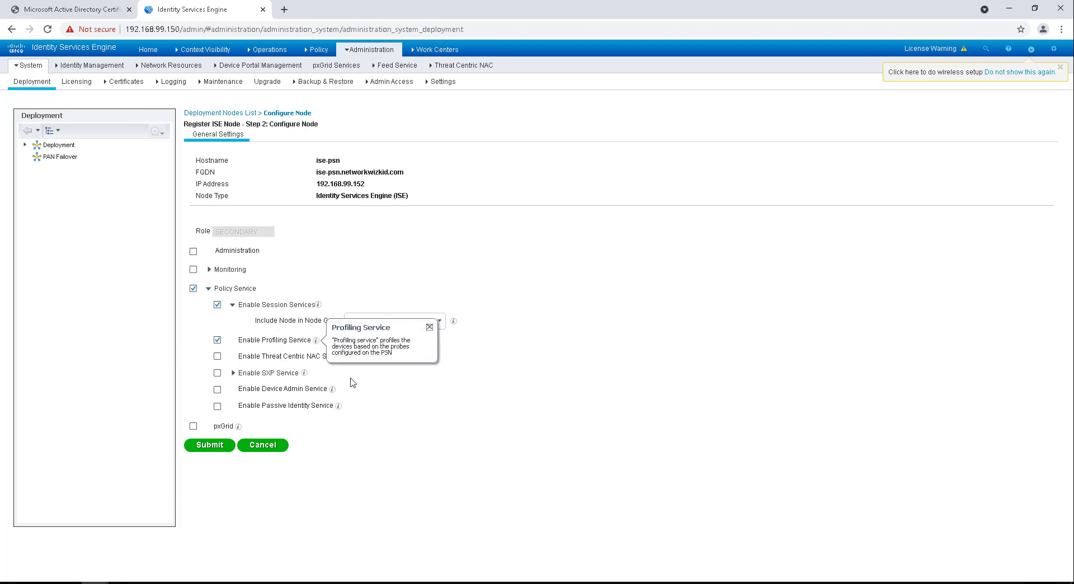
pyautogui.moveTo(337, 407)
pyautogui.click(221, 446)
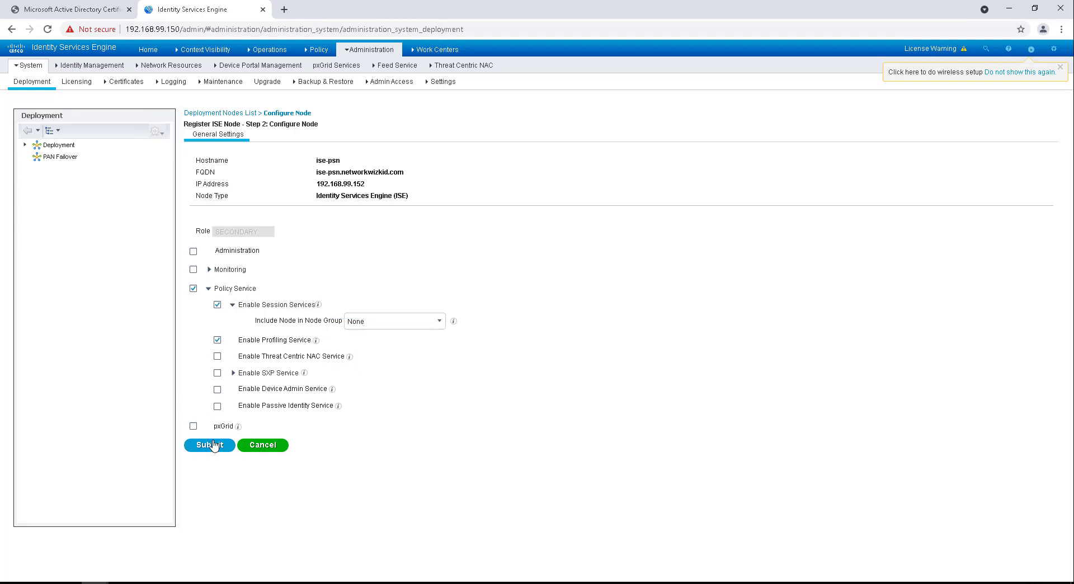
pyautogui.click(213, 445)
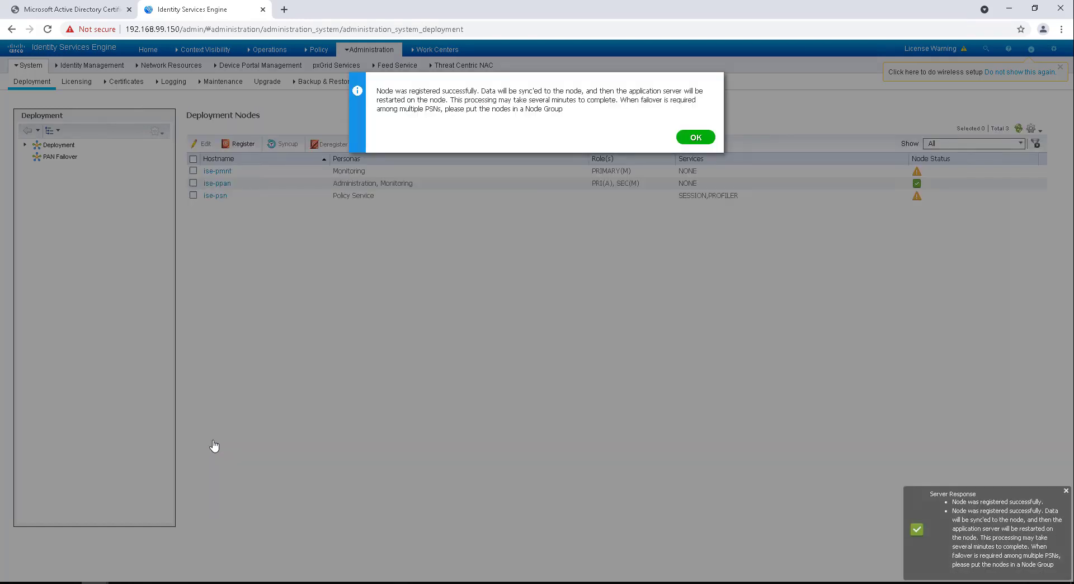
# Step: Dismiss ise-psn's success message and start a new node registration
pyautogui.click(696, 138)
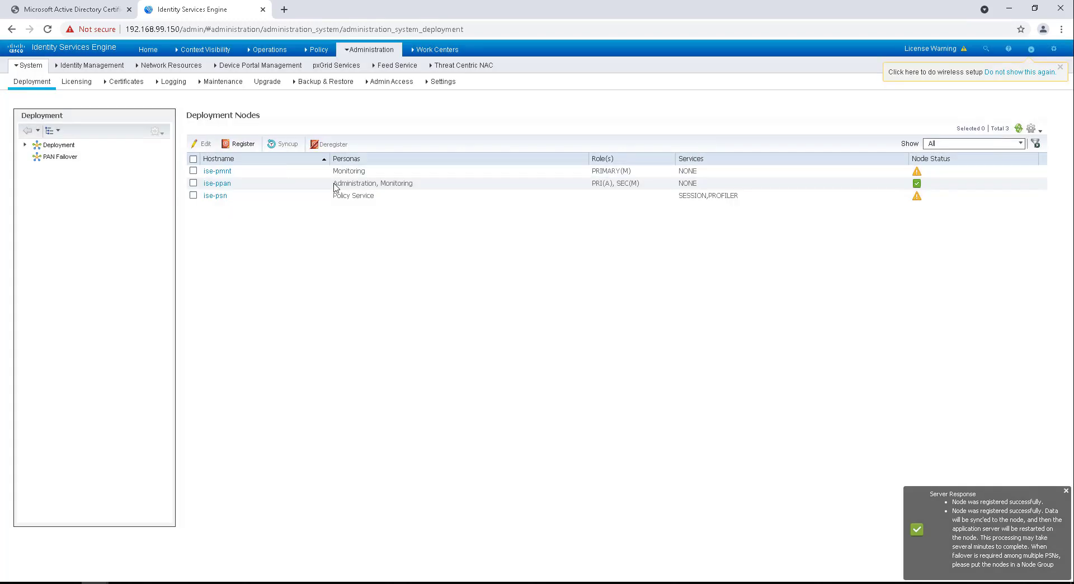
pyautogui.click(240, 144)
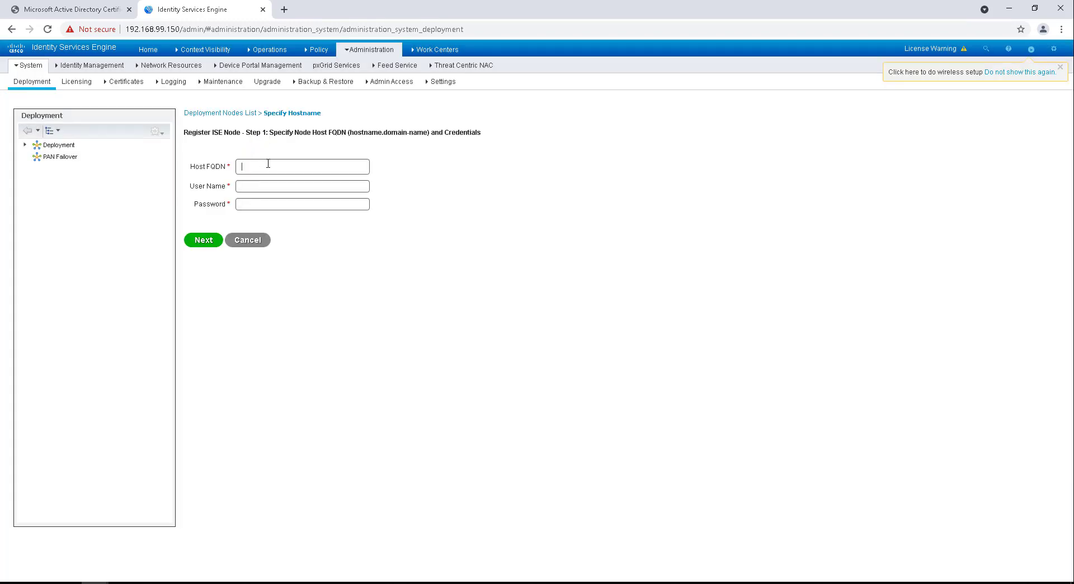
# Step: Enter ise-span.networkwizkid.com with user admin and its password, then trust its self-signed certificate
pyautogui.click(268, 163)
pyautogui.write('ise-span')
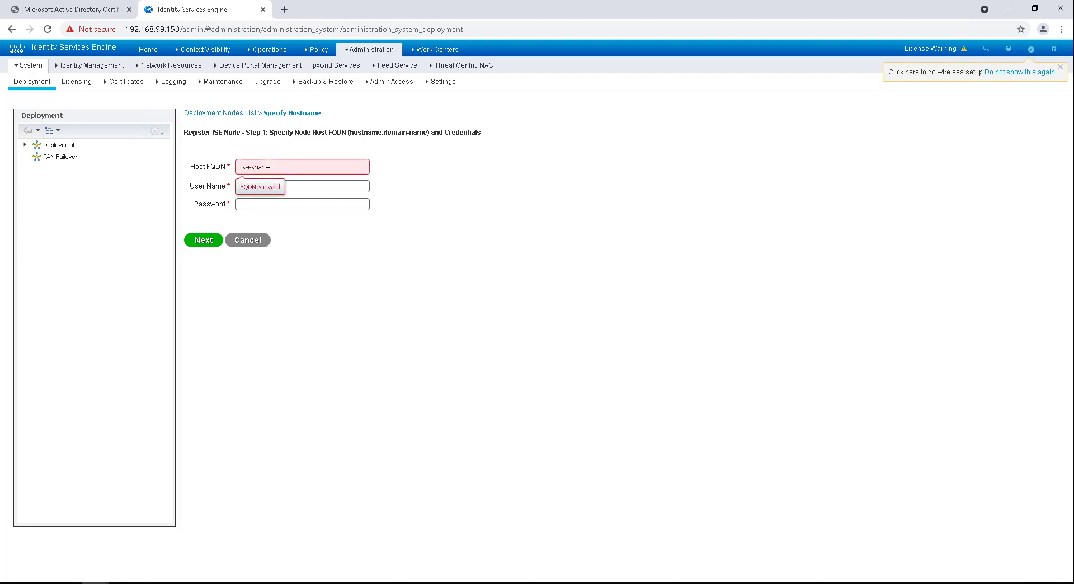
pyautogui.write('-netwo')
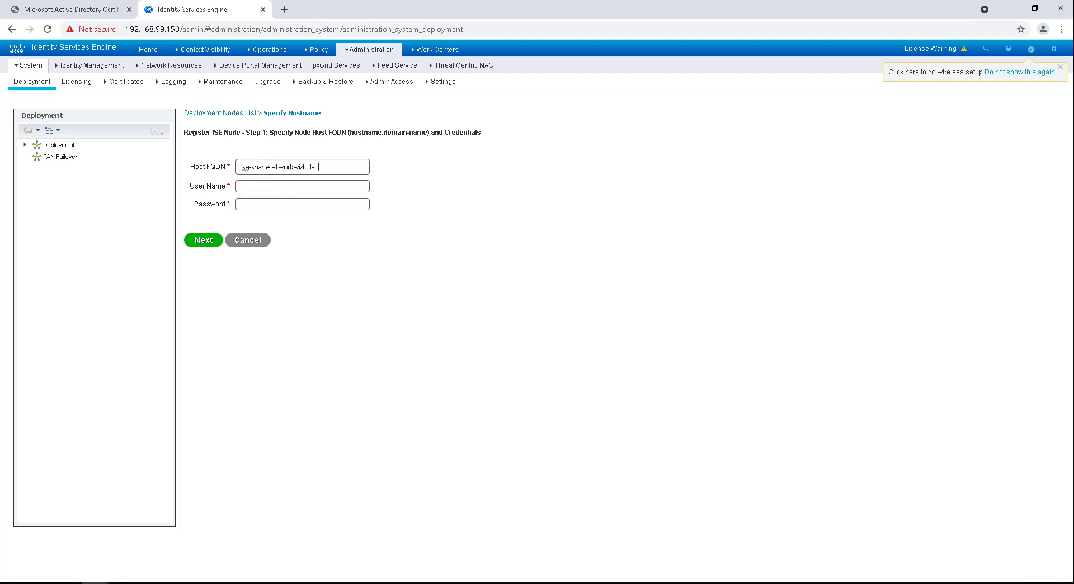
pyautogui.write('rkwizkid.com')
pyautogui.press('Tab')
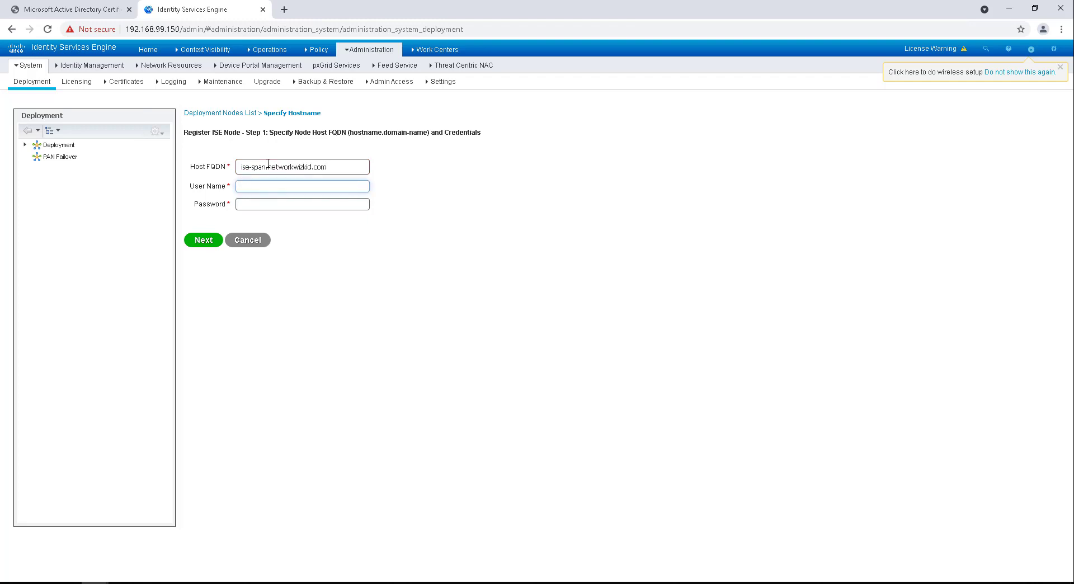
pyautogui.write('admin')
pyautogui.press('Tab')
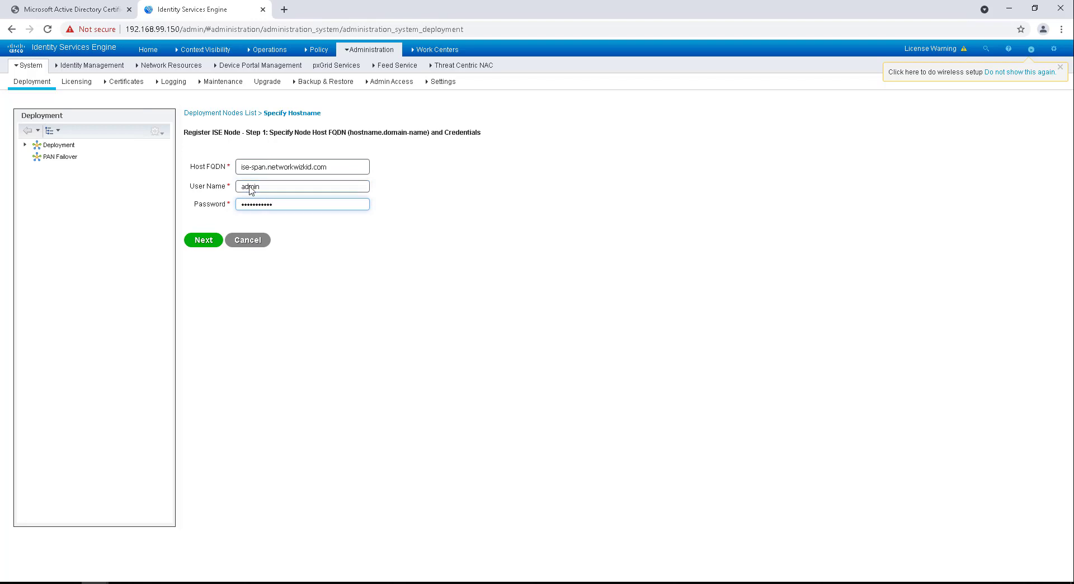
pyautogui.click(204, 242)
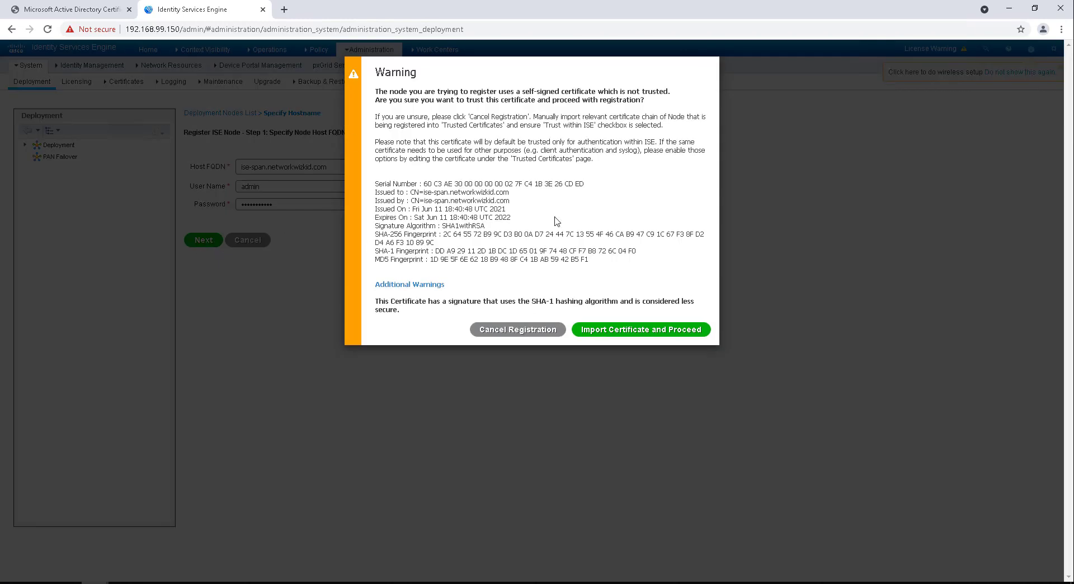
pyautogui.click(609, 334)
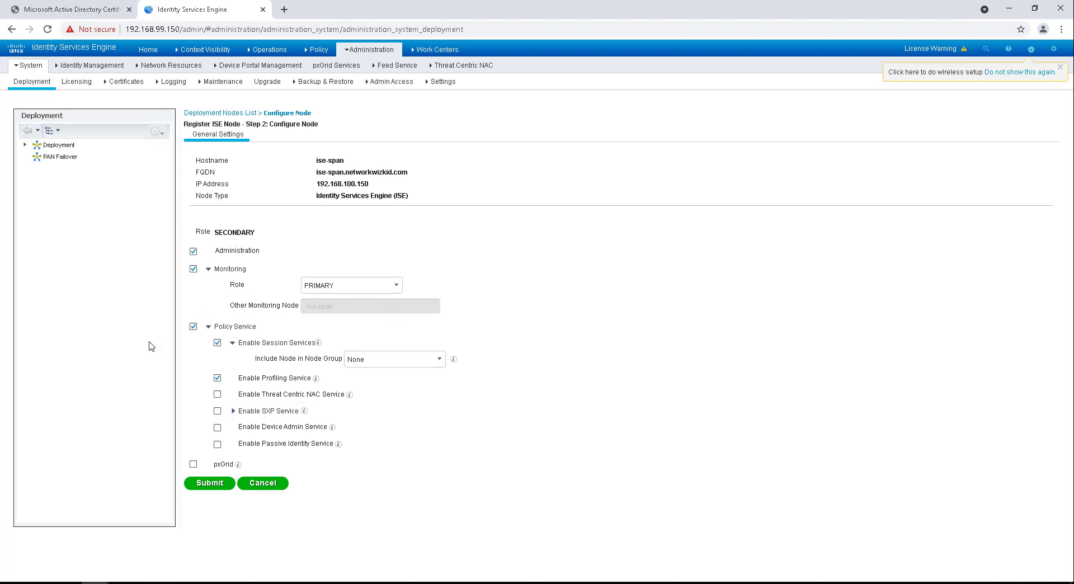
# Step: Clear Monitoring and Policy Service so ise-span keeps only Administration, and submit it
pyautogui.click(193, 269)
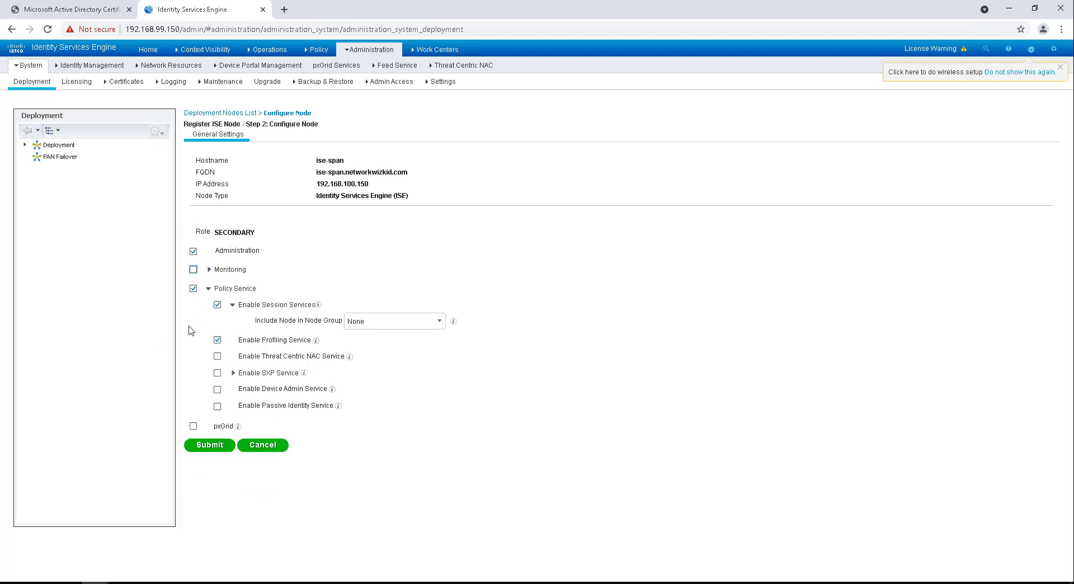
pyautogui.click(194, 289)
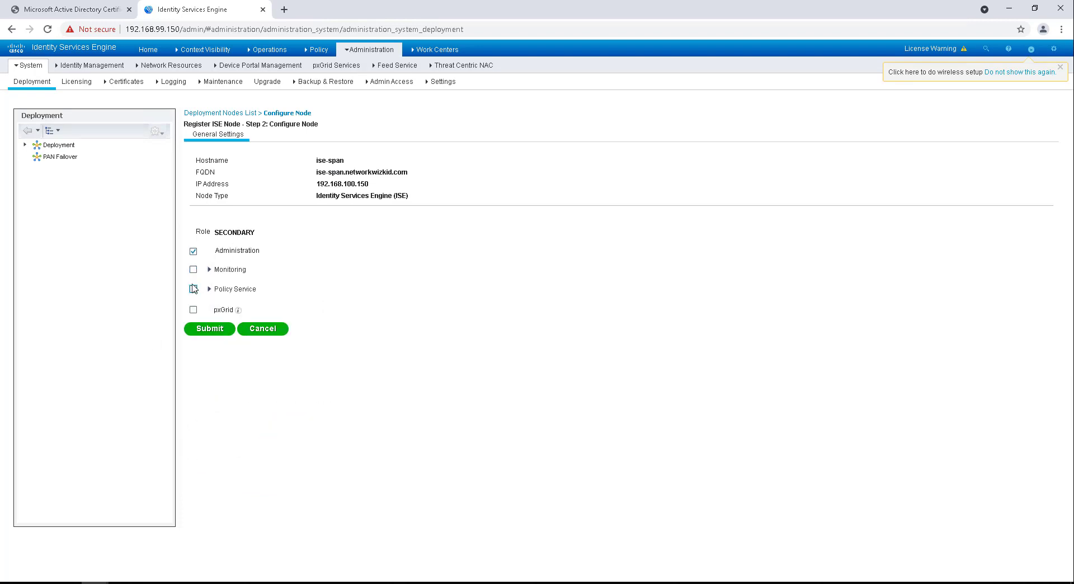
pyautogui.doubleClick(231, 230)
pyautogui.click(296, 249)
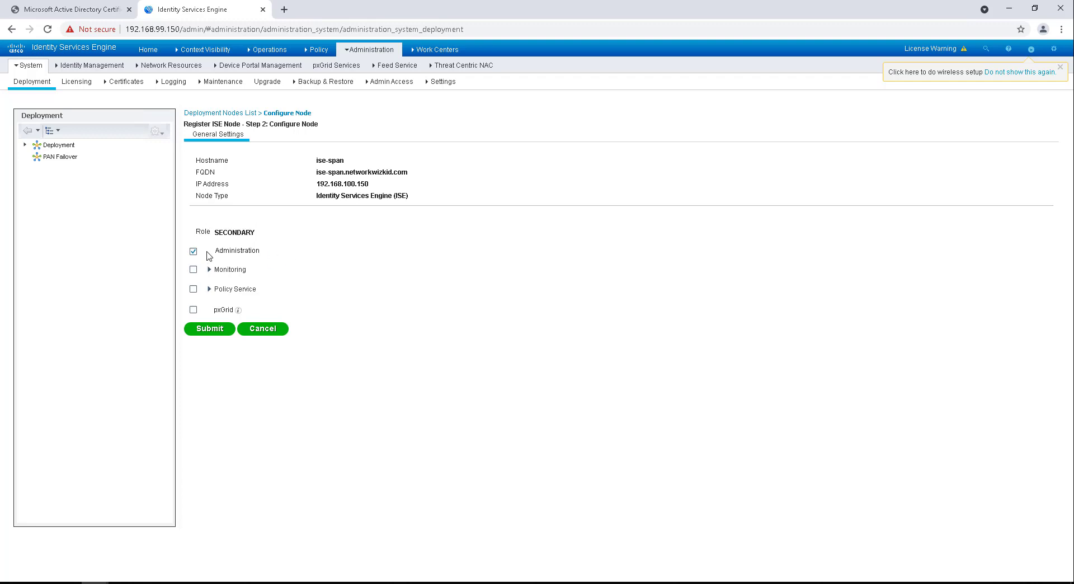
pyautogui.click(204, 332)
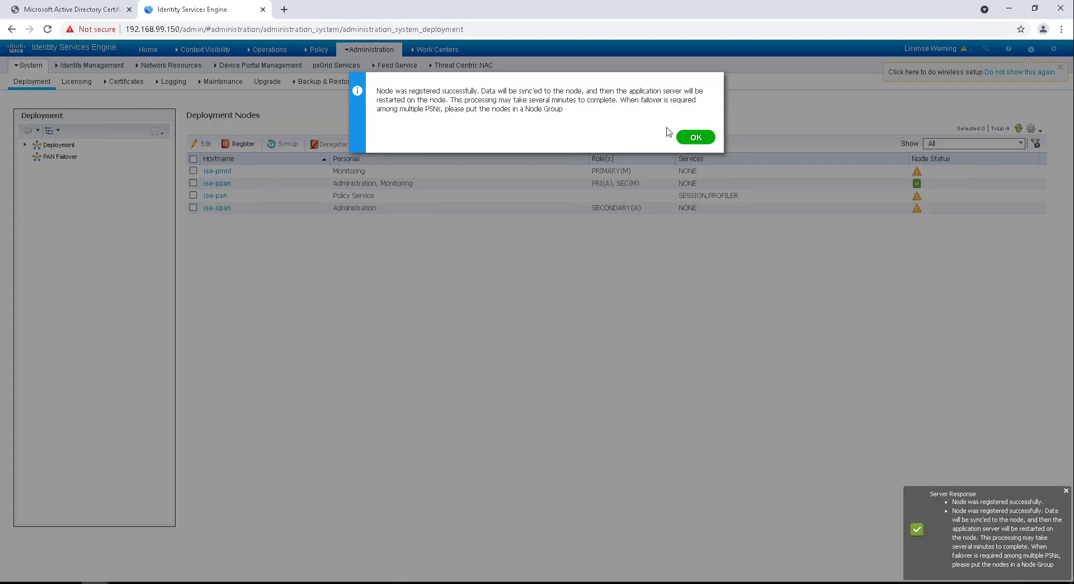
# Step: Dismiss the success message and submit ise-smnt.networkwizkid.com with user admin and its password
pyautogui.click(693, 140)
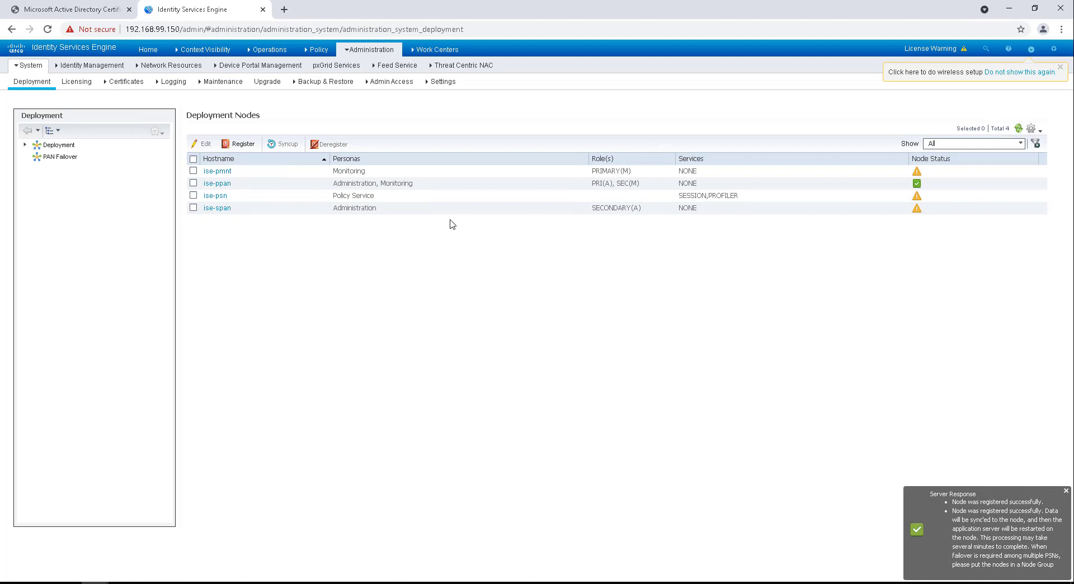
pyautogui.click(239, 143)
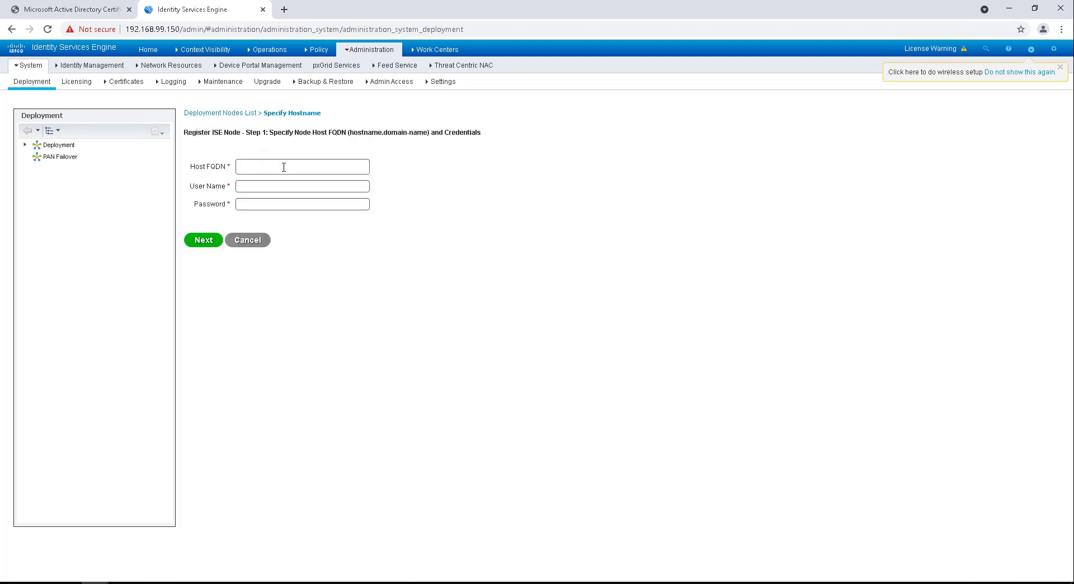
pyautogui.write('ise')
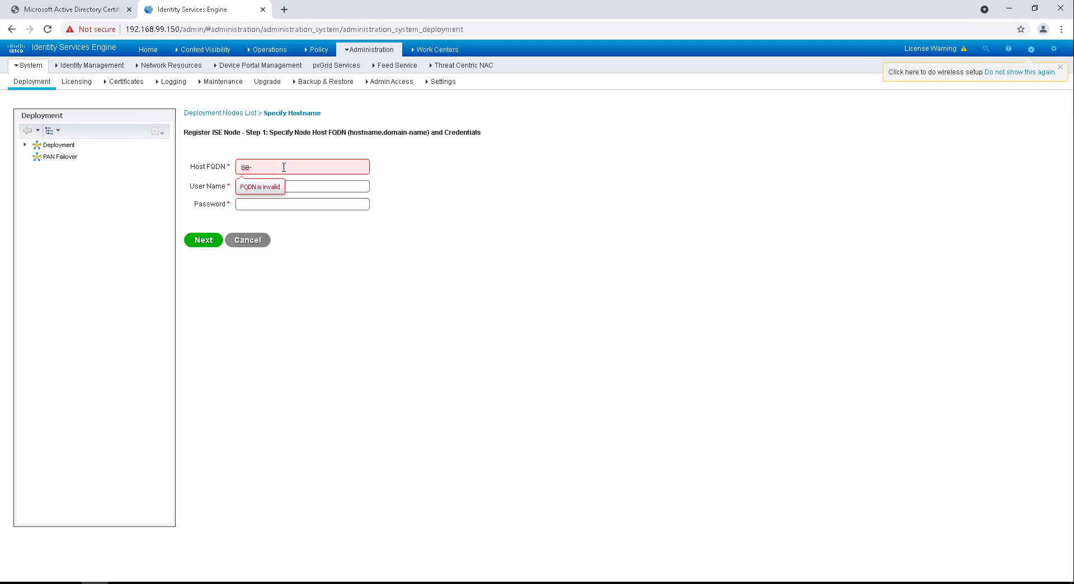
pyautogui.write('-smnt.network')
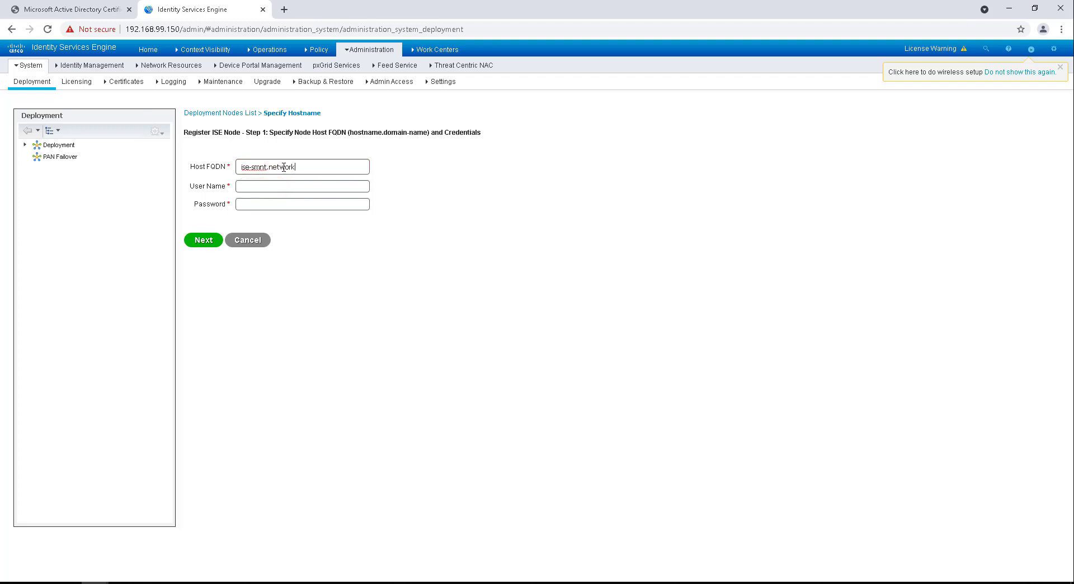
pyautogui.write('wizkid.com')
pyautogui.press('Tab')
pyautogui.write('admin')
pyautogui.press('Tab')
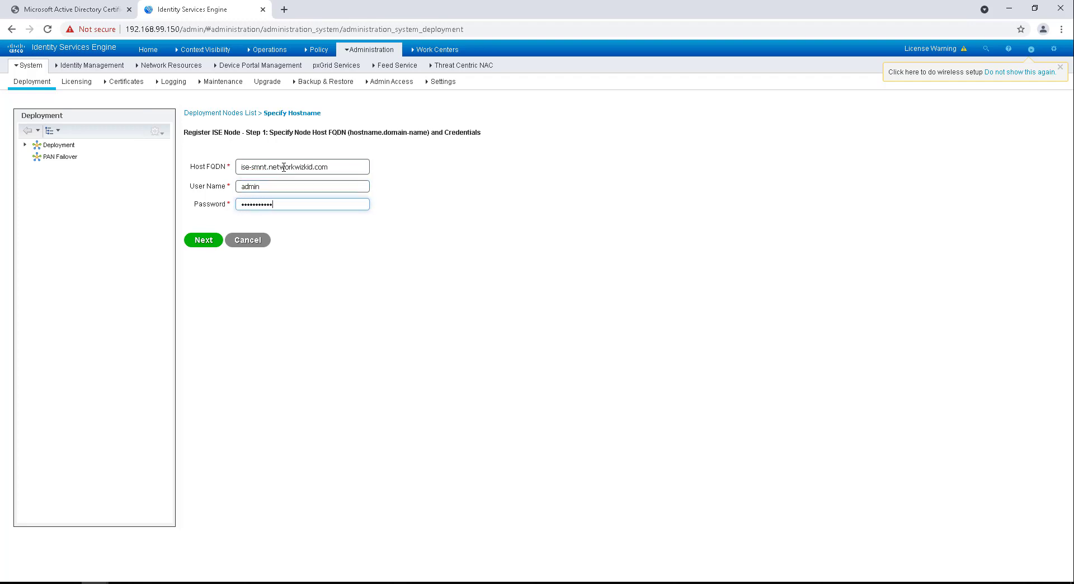
pyautogui.click(204, 239)
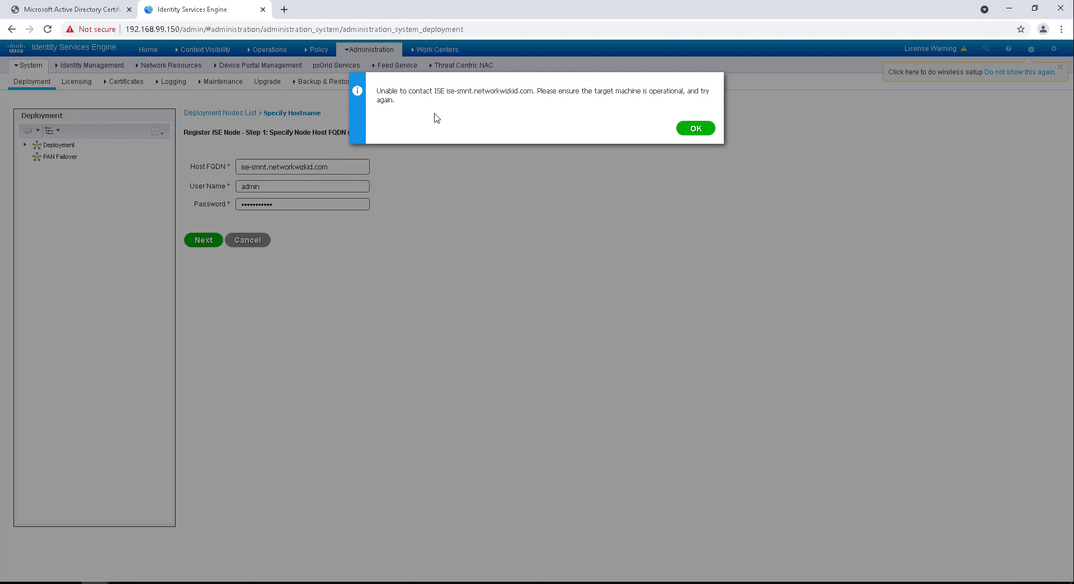
# Step: Acknowledge the 'Unable to contact ISE' error for ise-smnt
pyautogui.moveTo(378, 99); pyautogui.dragTo(692, 137)
pyautogui.click(733, 103)
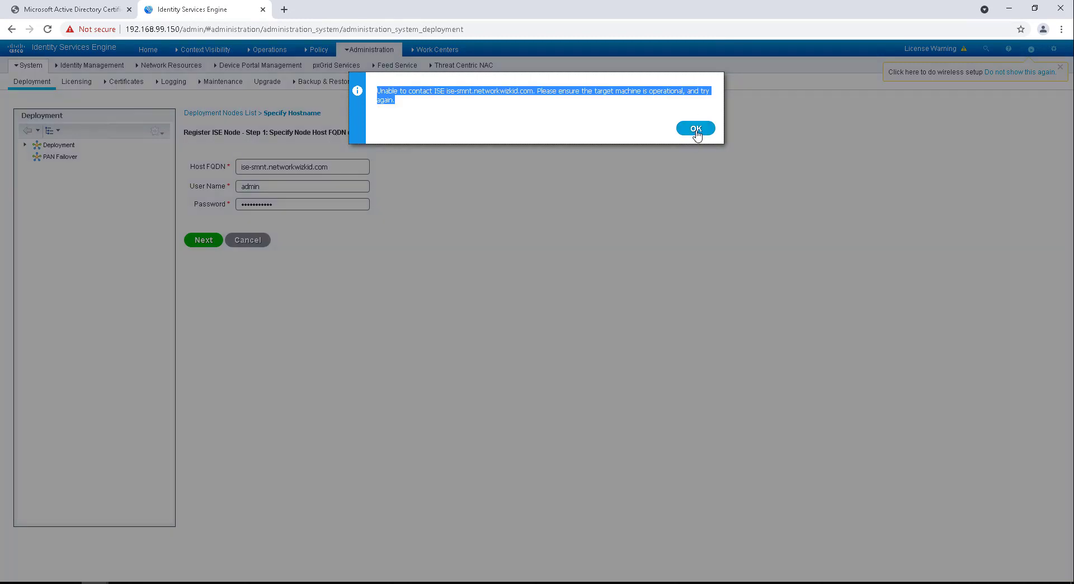
pyautogui.click(695, 132)
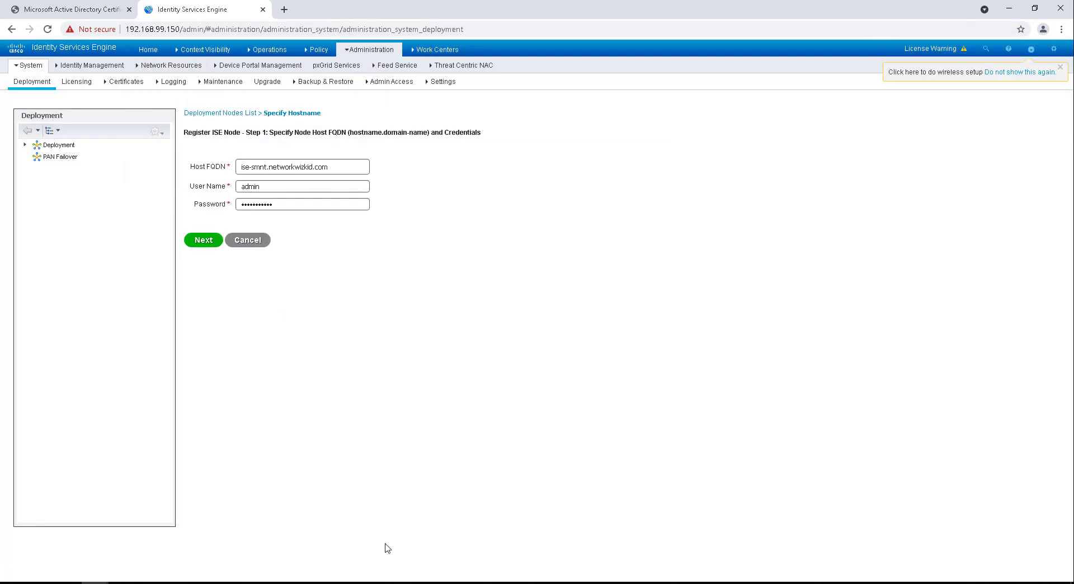
# Step: Add an mRemoteNG connection named ise-smnt for 192.168.100.151 using SSH version 2
pyautogui.click(150, 583)
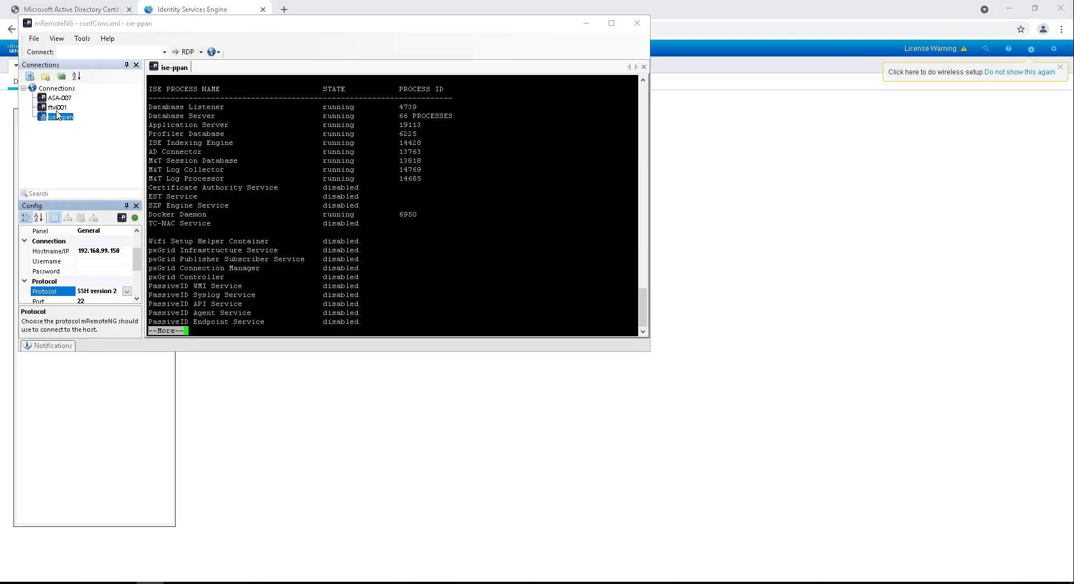
pyautogui.click(30, 76)
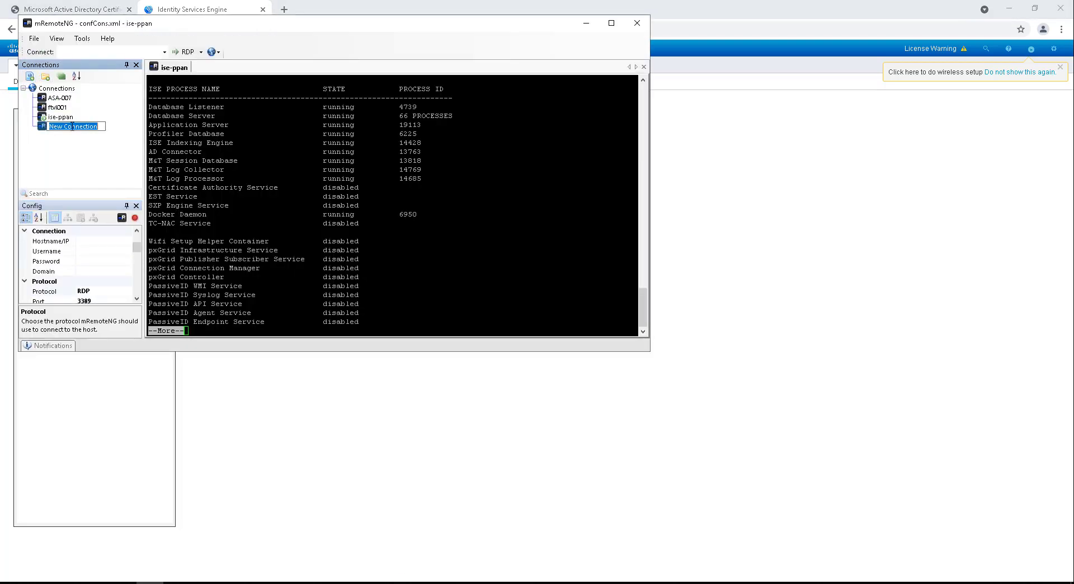
pyautogui.write('ise-spa')
pyautogui.press('BackSpace')
pyautogui.press('BackSpace')
pyautogui.write('mnt')
pyautogui.click(87, 246)
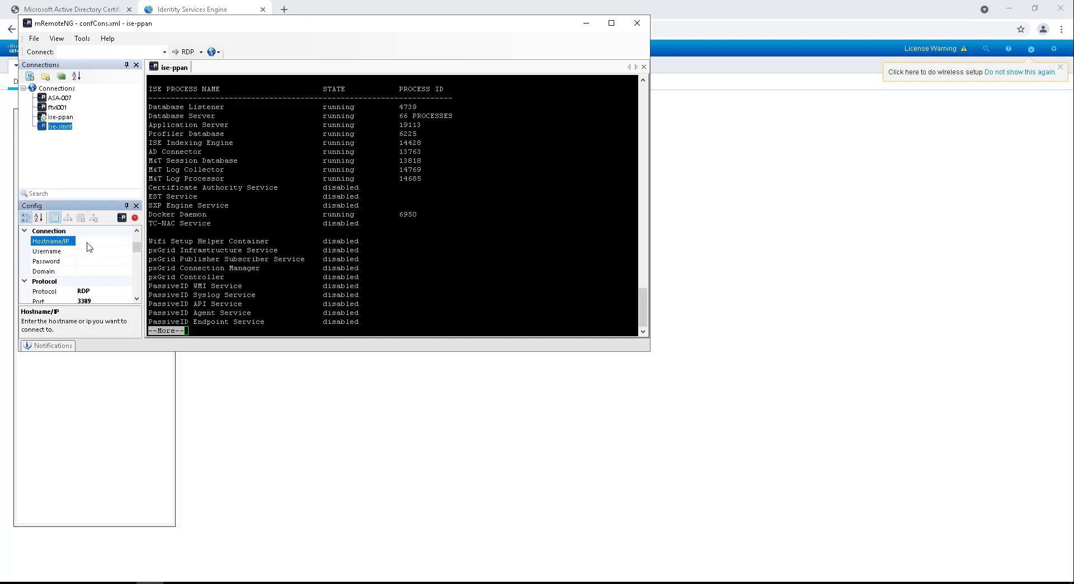
pyautogui.click(88, 243)
pyautogui.click(106, 291)
pyautogui.click(128, 292)
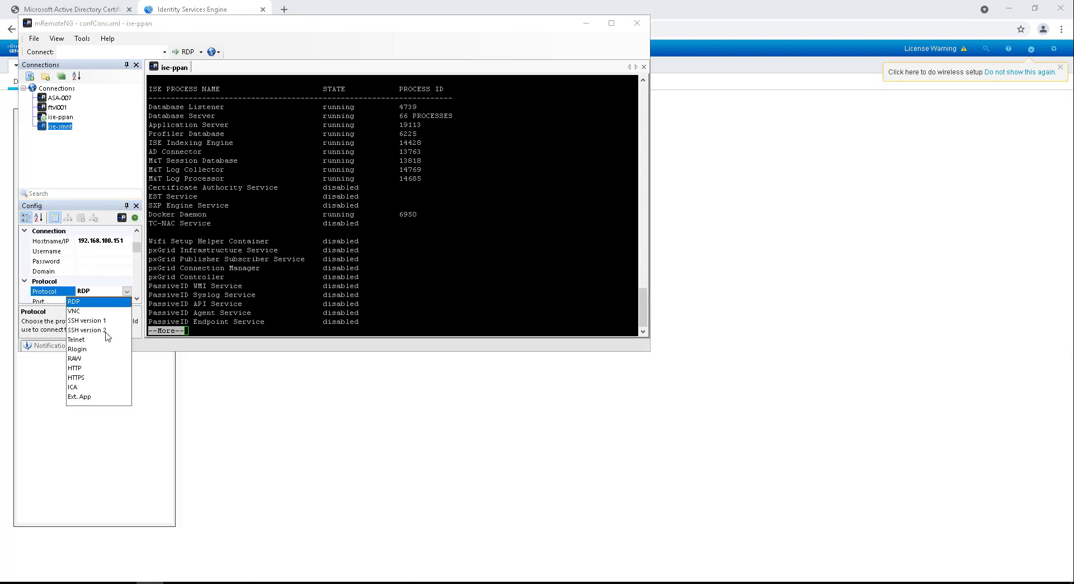
pyautogui.click(96, 331)
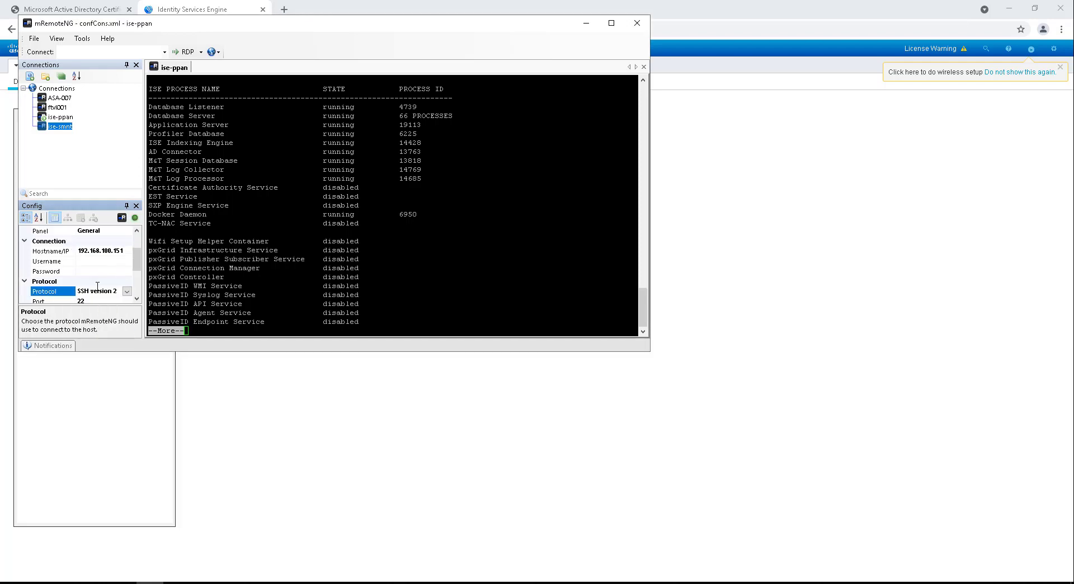
# Step: Open the ise-smnt session, accept its host key, and log in as admin
pyautogui.click(60, 118)
pyautogui.doubleClick(61, 127)
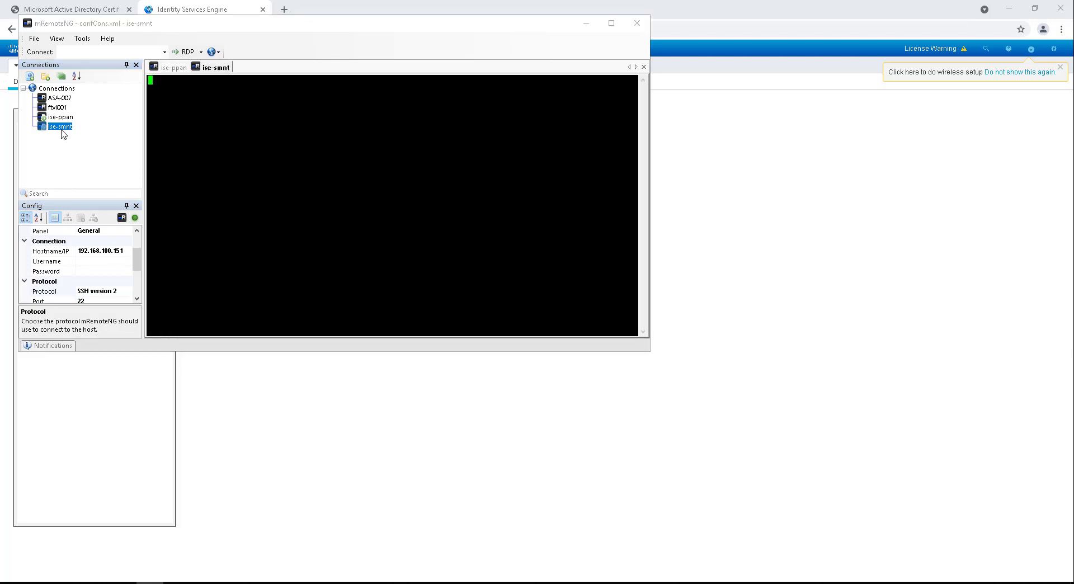
pyautogui.click(528, 368)
pyautogui.write('admin')
pyautogui.press('Return')
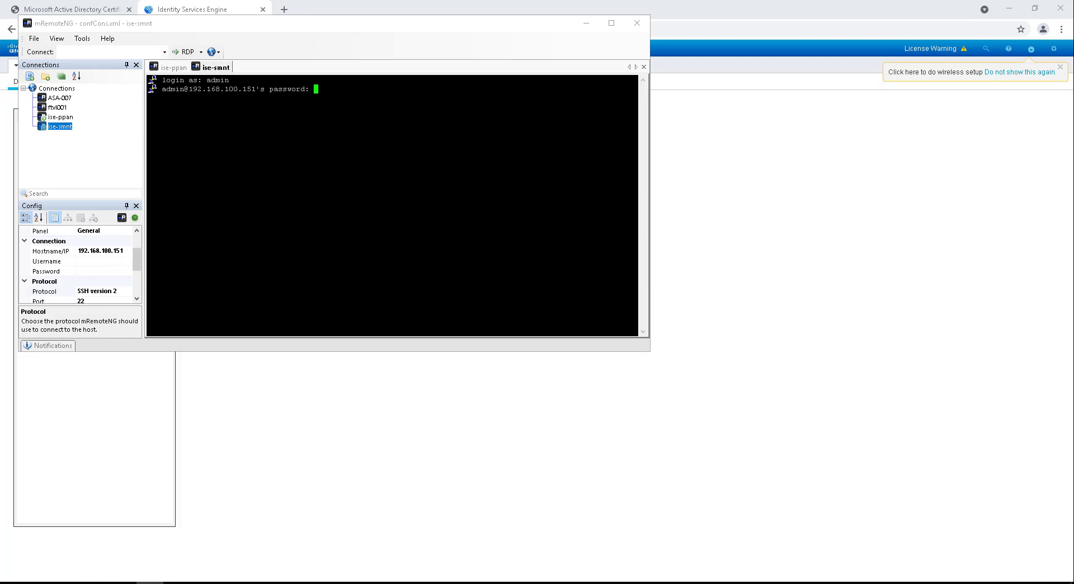
pyautogui.press('Return')
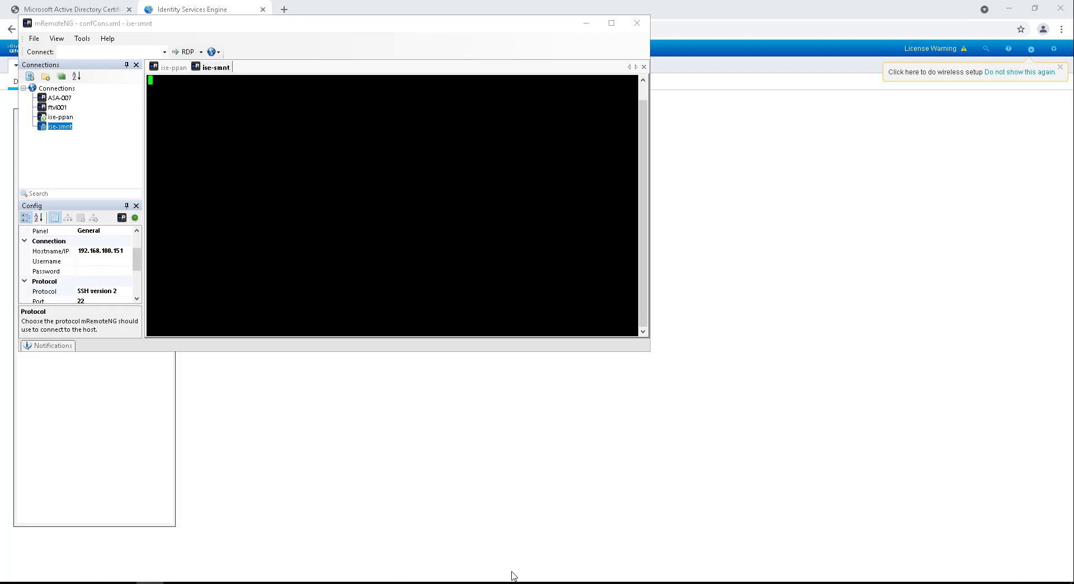
# Step: Ping 192.168.100.151 from Command Prompt, stop it after the replies, and return to ise-smnt's terminal
pyautogui.click(478, 582)
pyautogui.click(351, 135)
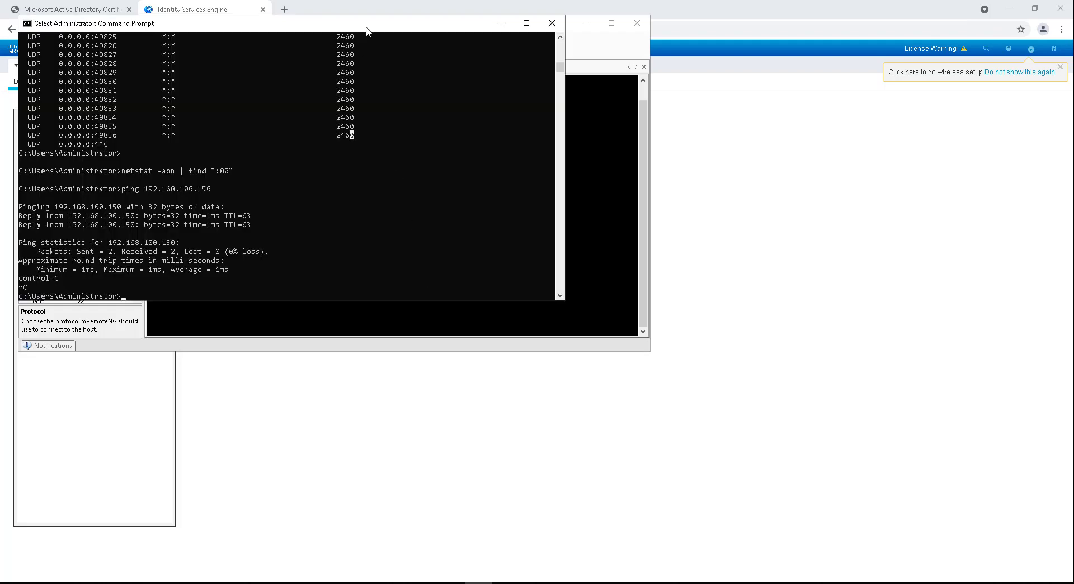
pyautogui.moveTo(366, 31); pyautogui.dragTo(818, 204)
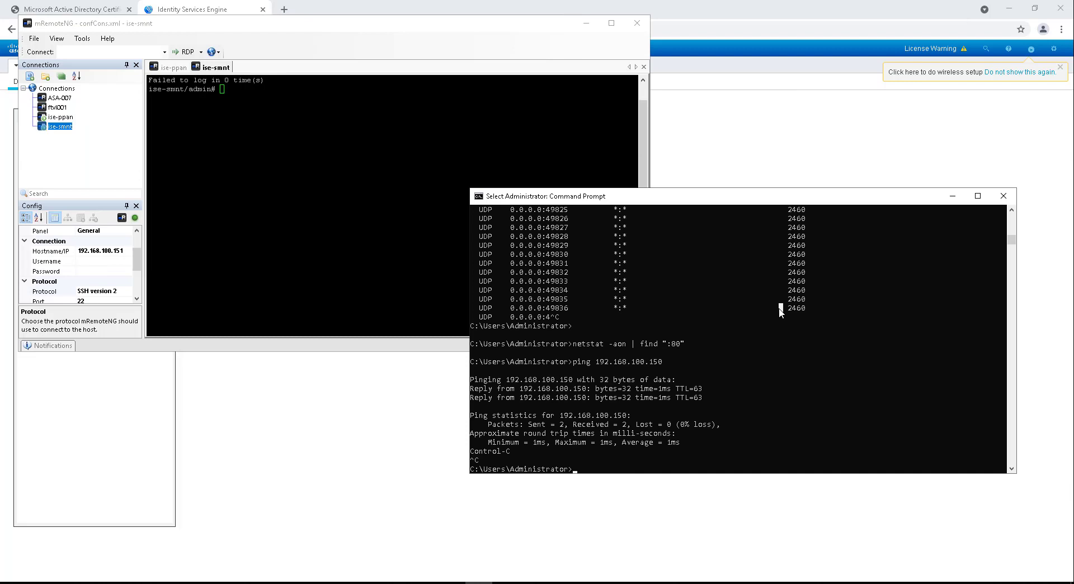
pyautogui.write('ping 192.168.100')
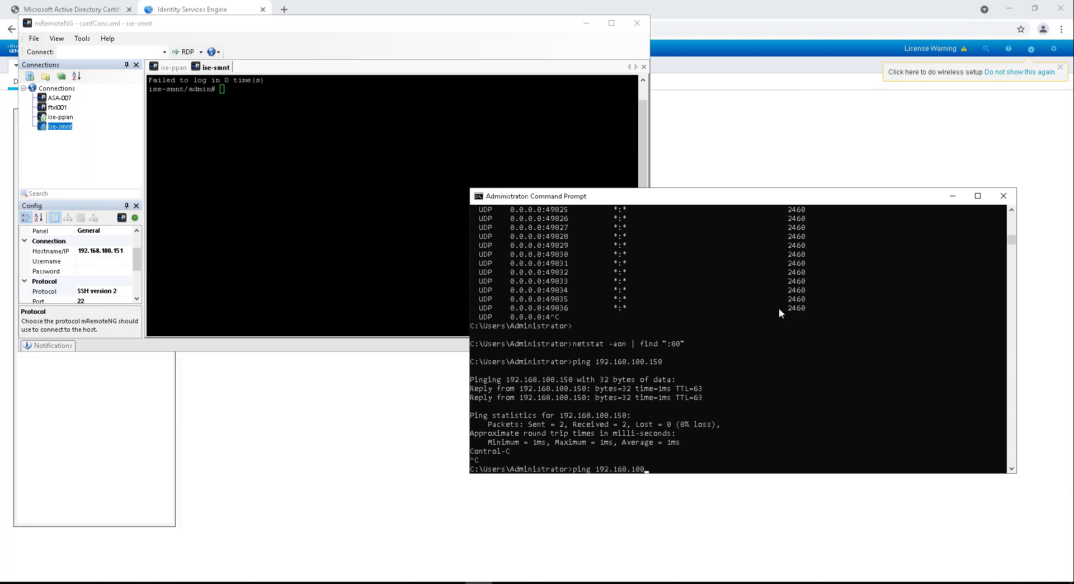
pyautogui.write('.151')
pyautogui.press('Return')
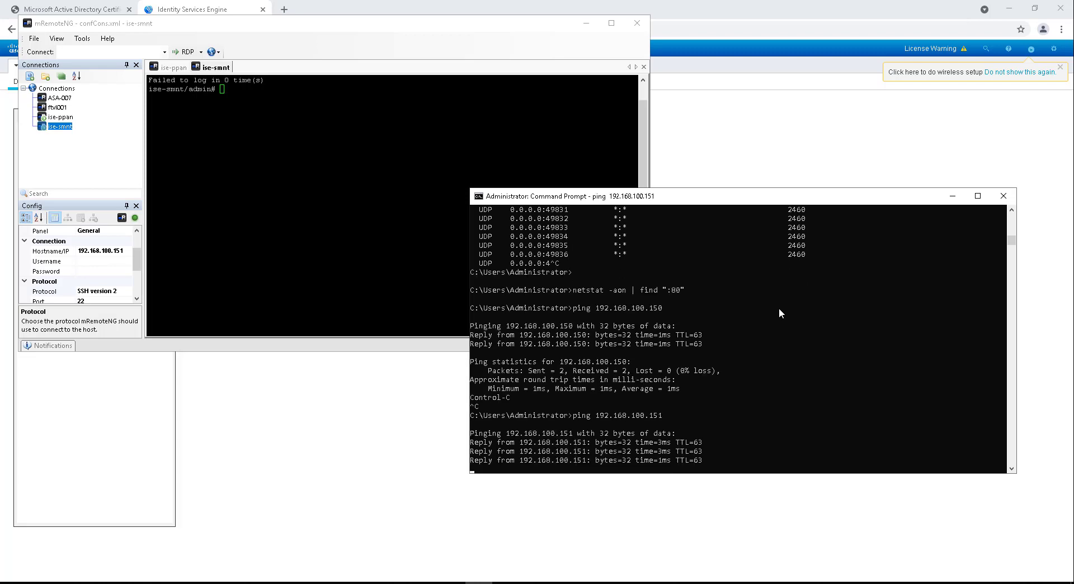
pyautogui.hotkey('ctrl', 'c')
pyautogui.hotkey('alt', 'Tab')
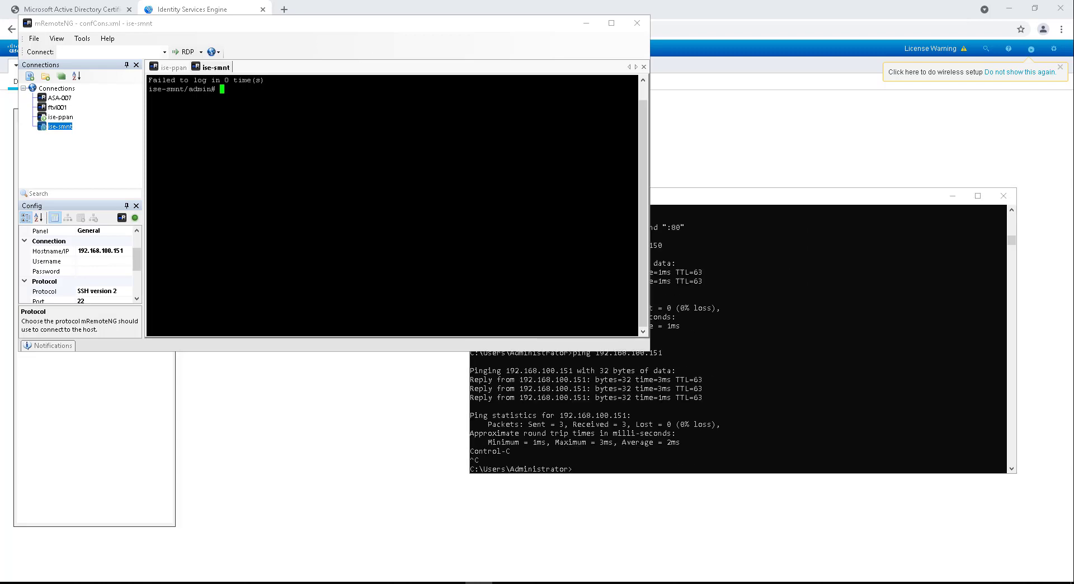
# Step: Minimize the ping window and run 'show application status ise' in the ise-smnt terminal
pyautogui.click(960, 193)
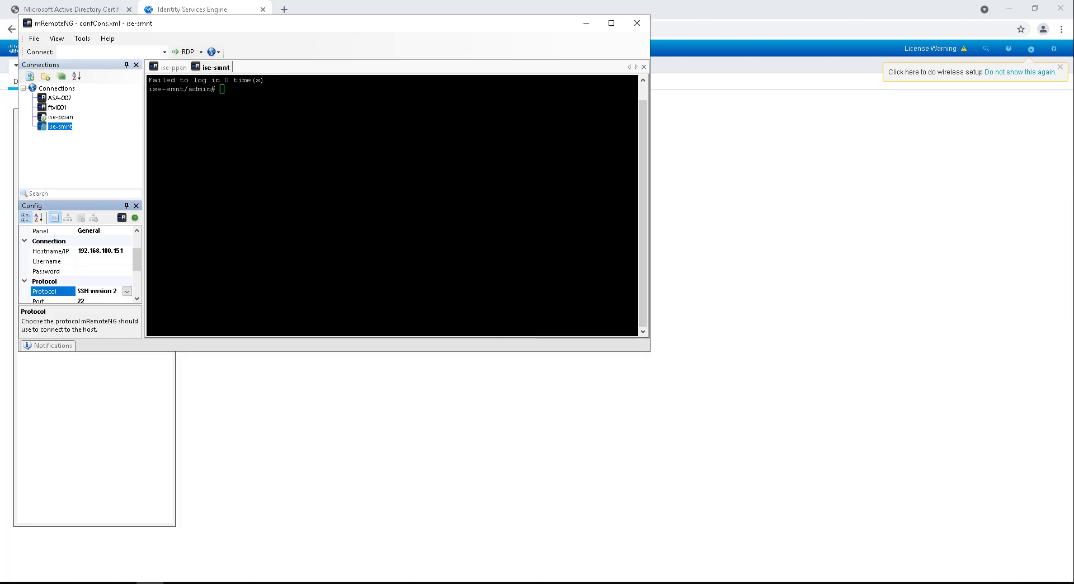
pyautogui.write('s')
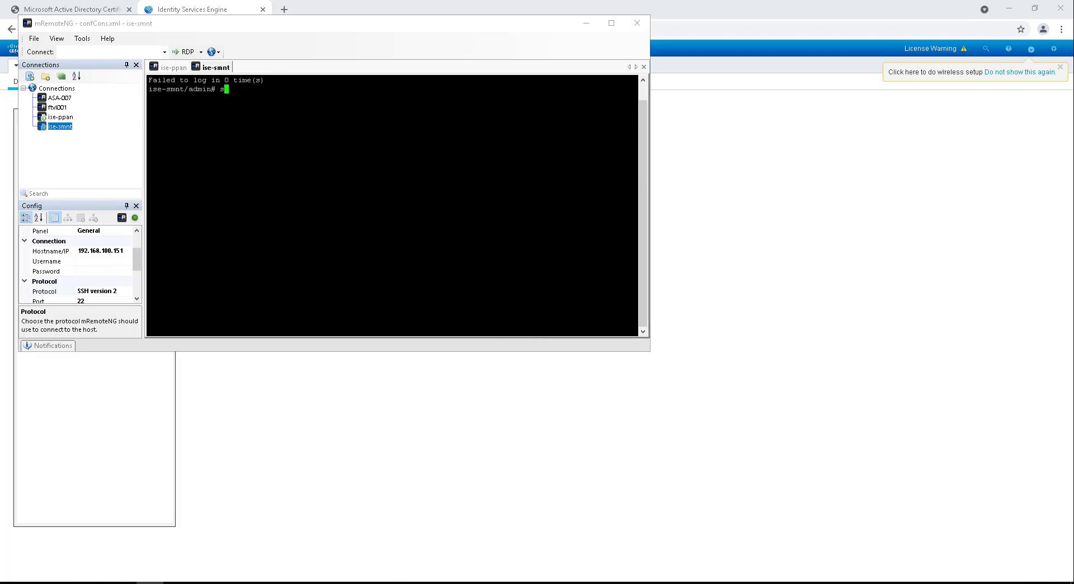
pyautogui.write('how application st')
pyautogui.write('atus is')
pyautogui.write('e')
pyautogui.press('Return')
pyautogui.click(330, 24)
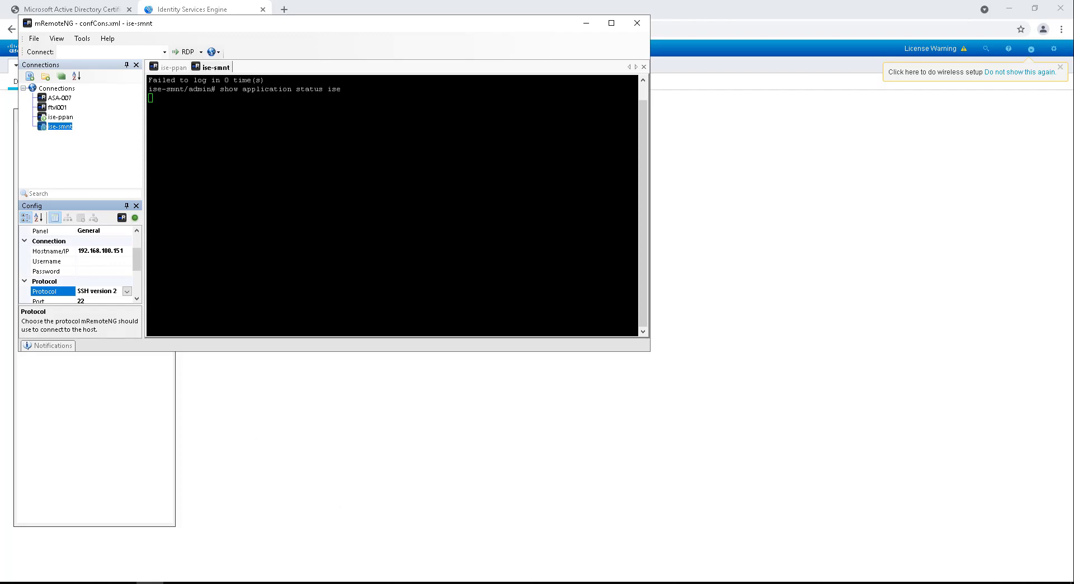
pyautogui.click(287, 536)
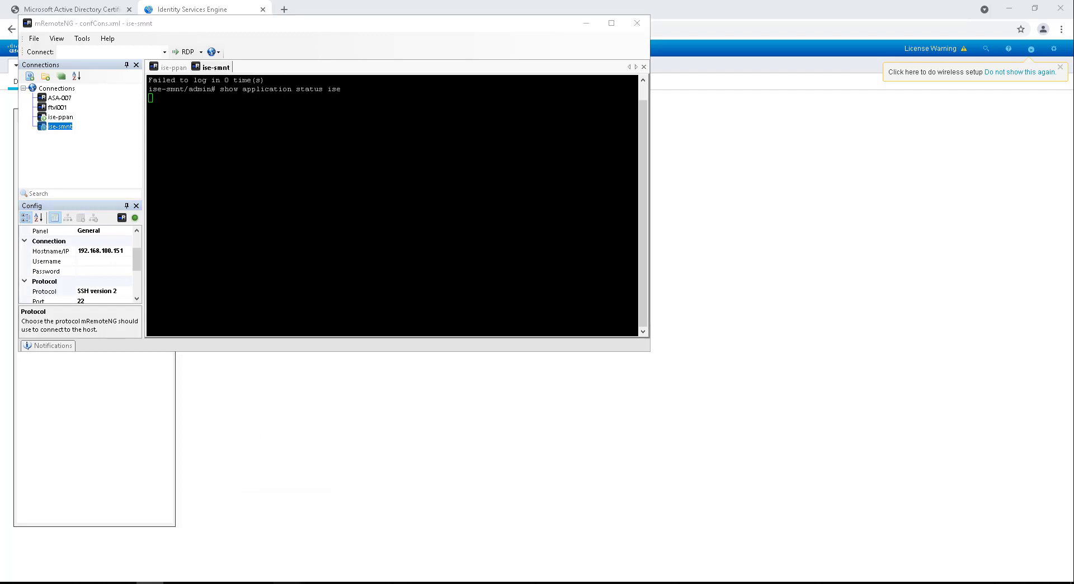
# Step: Check the 192.168.100.151 PTR record in the refreshed 100.168.192.in-addr.arpa reverse zone
pyautogui.click(109, 304)
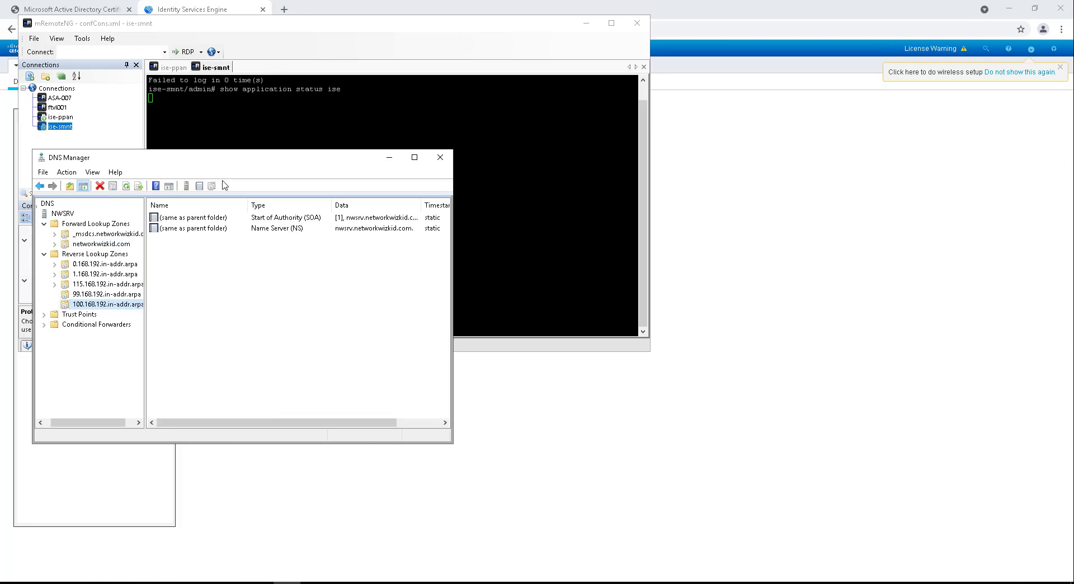
pyautogui.click(128, 188)
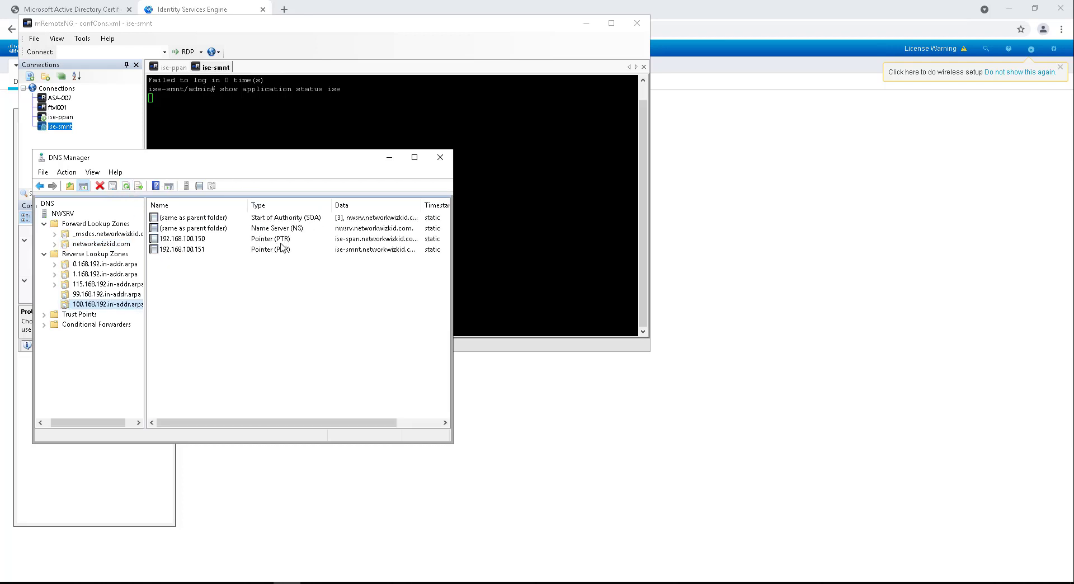
pyautogui.doubleClick(192, 249)
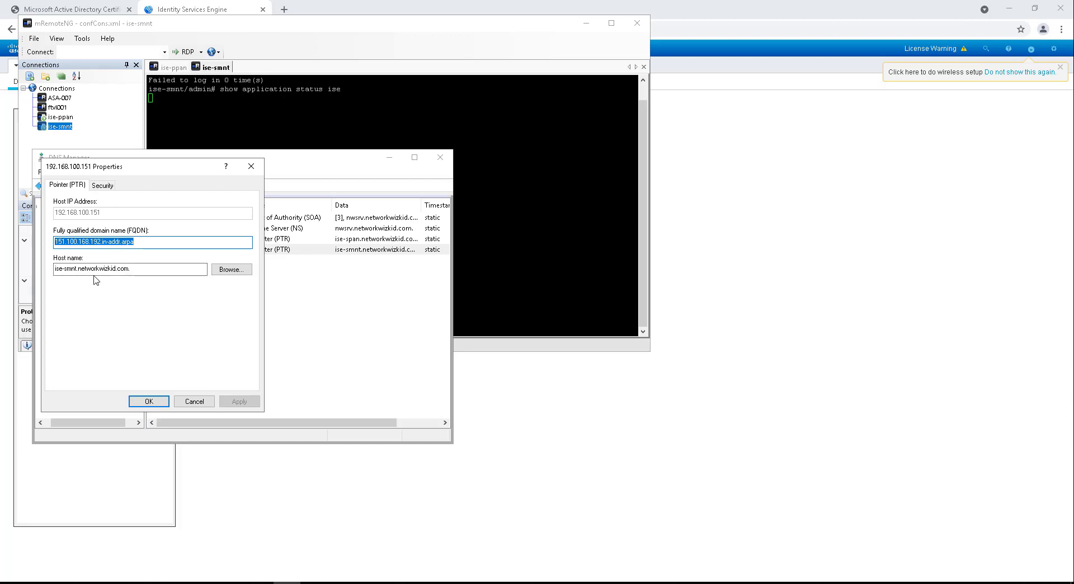
pyautogui.click(252, 166)
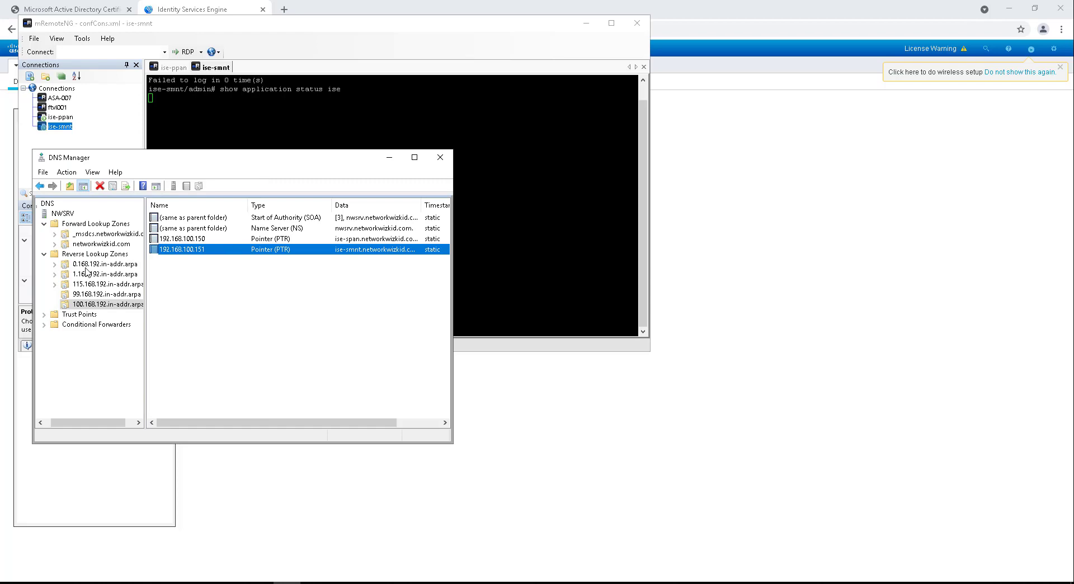
# Step: Confirm the ise-smnt Host (A) record in networkwizkid.com points to 192.168.100.151
pyautogui.click(90, 245)
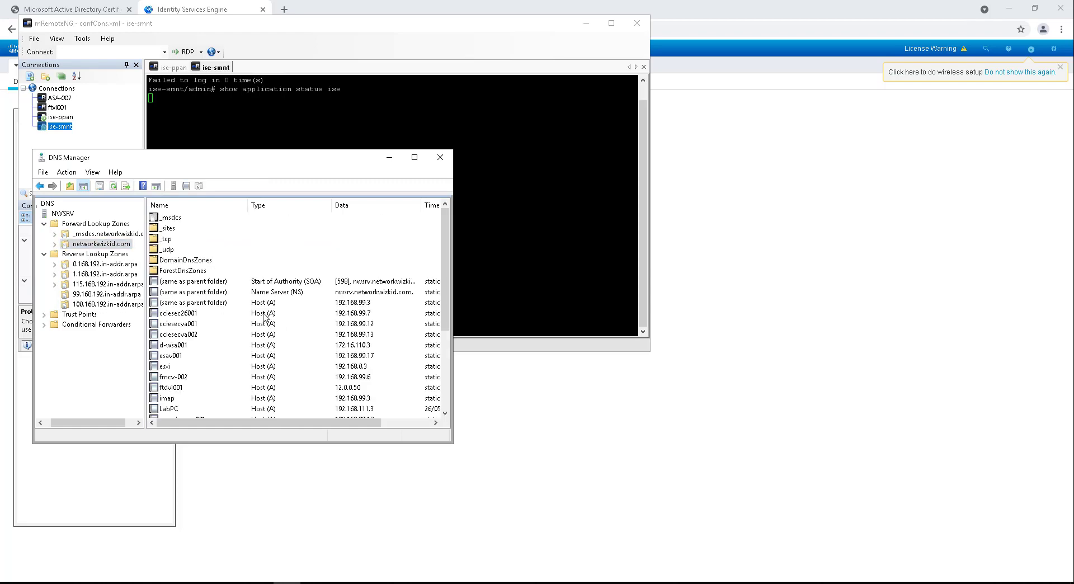
pyautogui.scroll(-3, 386, 276)
pyautogui.scroll(3, 386, 276)
pyautogui.click(112, 186)
pyautogui.scroll(-4, 315, 290)
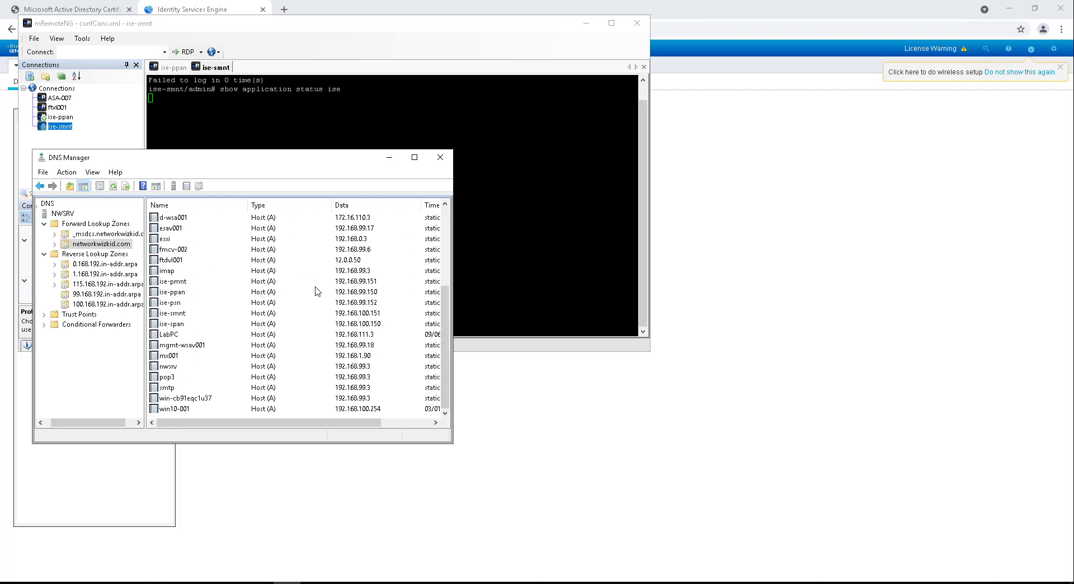
pyautogui.click(183, 315)
pyautogui.doubleClick(182, 316)
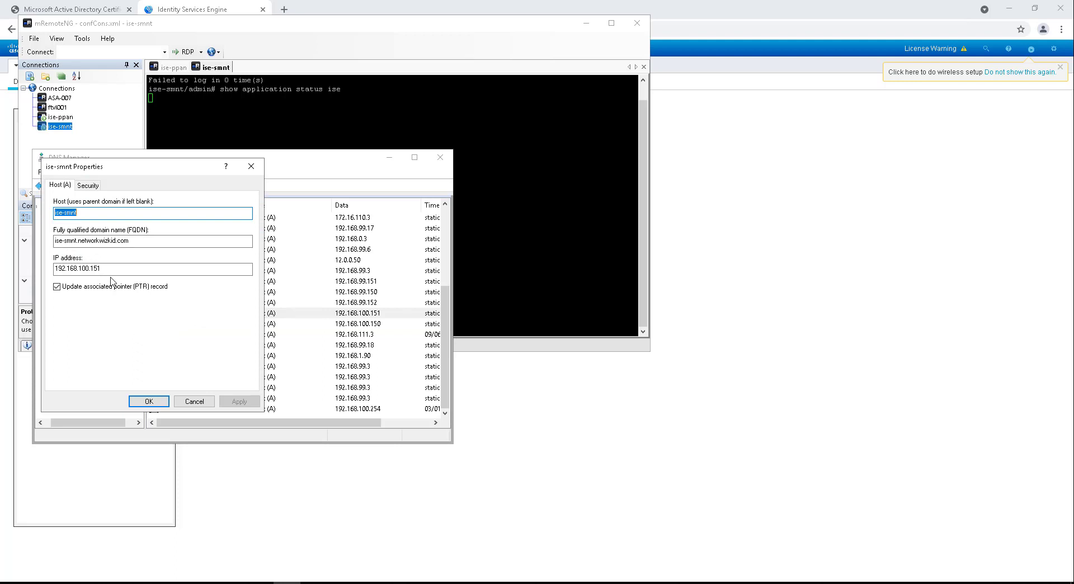
pyautogui.click(251, 166)
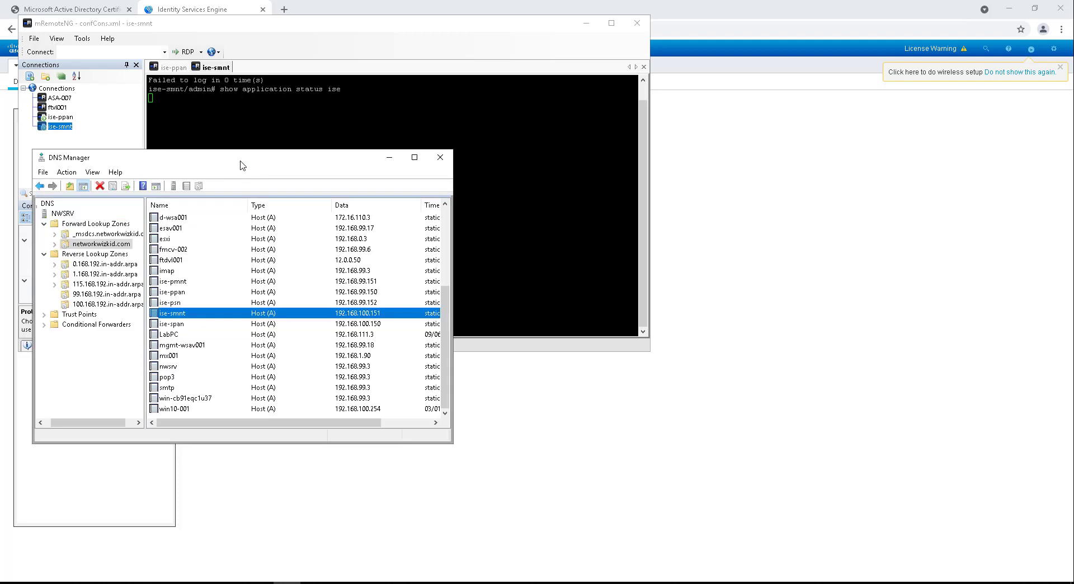
# Step: Minimize DNS Manager and return to the ISE node registration page
pyautogui.click(390, 157)
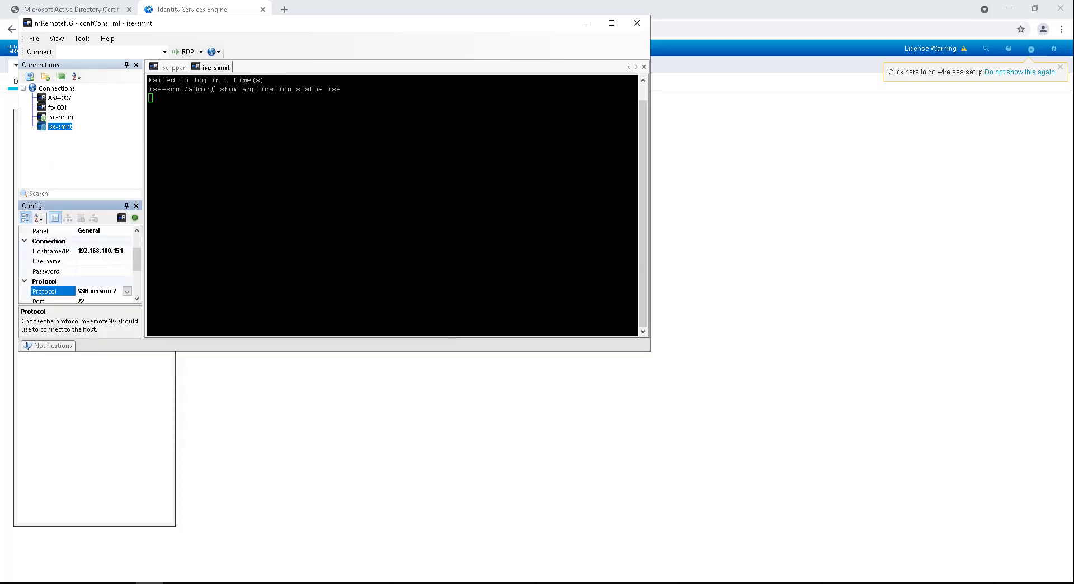
pyautogui.click(387, 168)
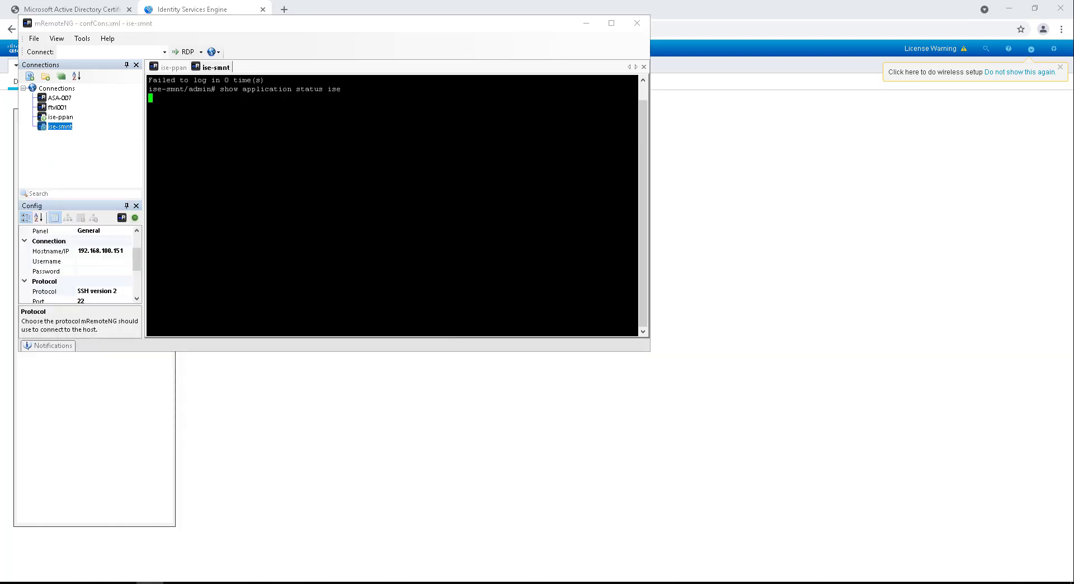
pyautogui.click(801, 218)
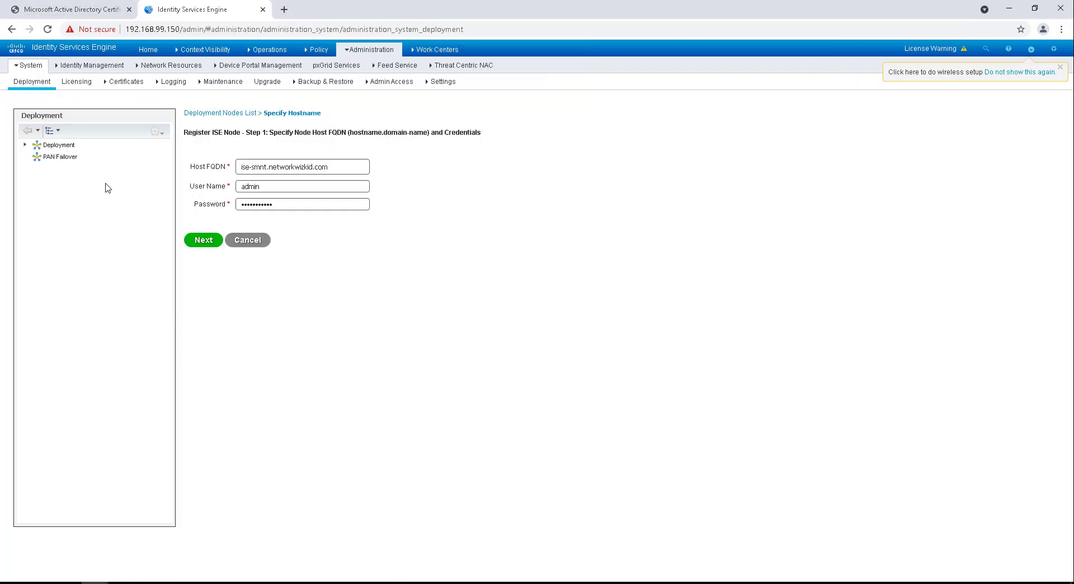
# Step: Submit ise-smnt.networkwizkid.com for registration, then read and dismiss the unable-to-contact error
pyautogui.click(217, 241)
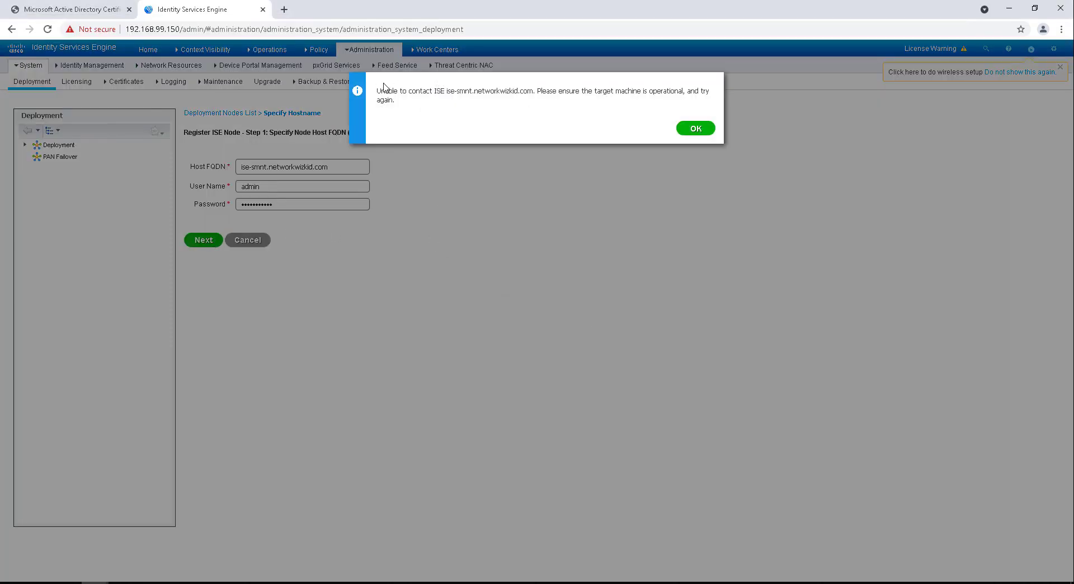
pyautogui.moveTo(383, 90); pyautogui.dragTo(671, 105)
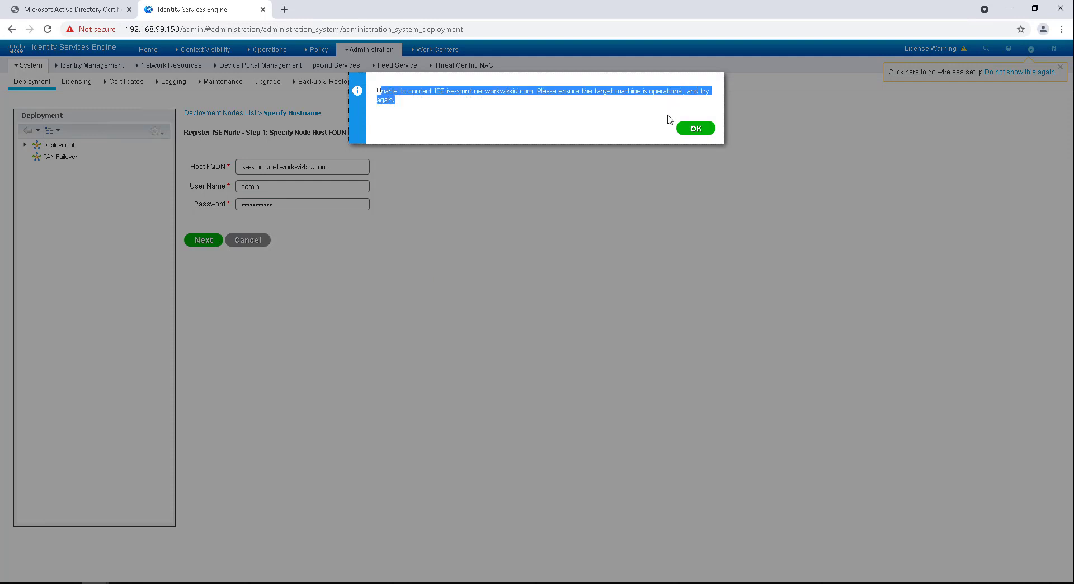
pyautogui.click(695, 129)
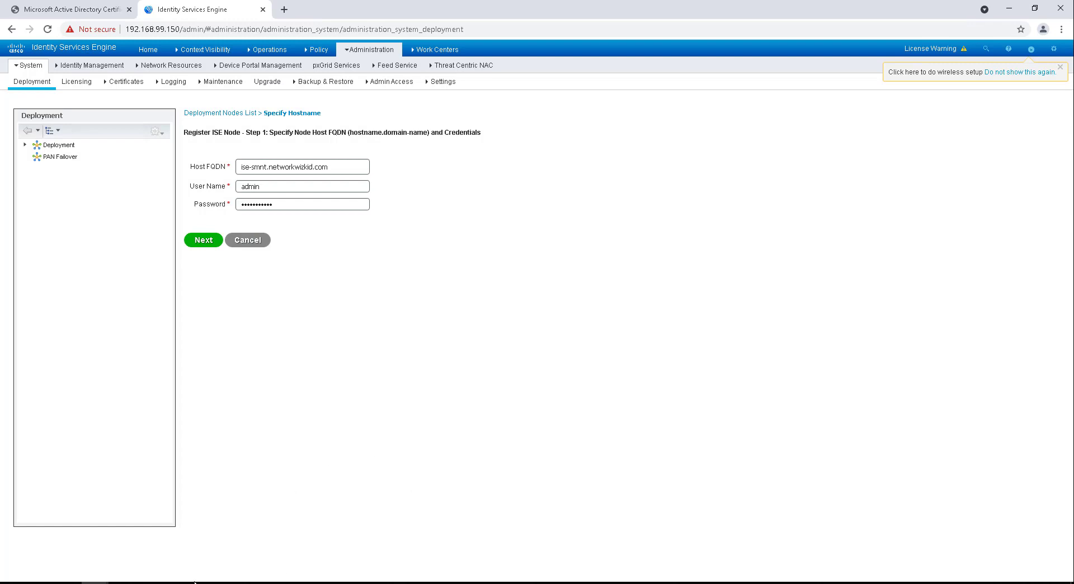
pyautogui.click(150, 583)
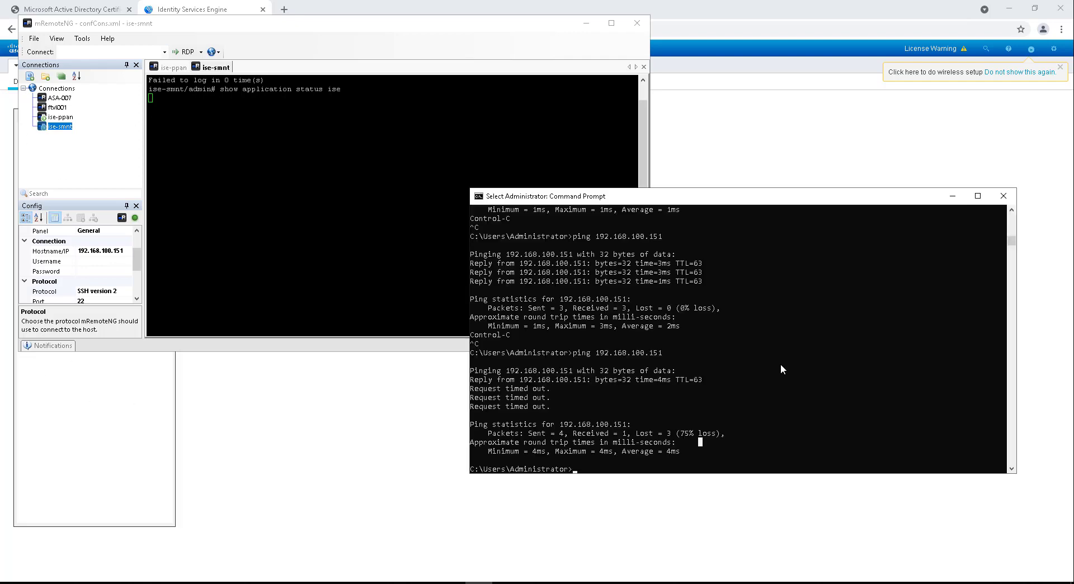
# Step: Rerun the ping to 192.168.100.151 with -t and wait until replies resume
pyautogui.click(781, 363)
pyautogui.press('Return')
pyautogui.press('Return')
pyautogui.press('Return')
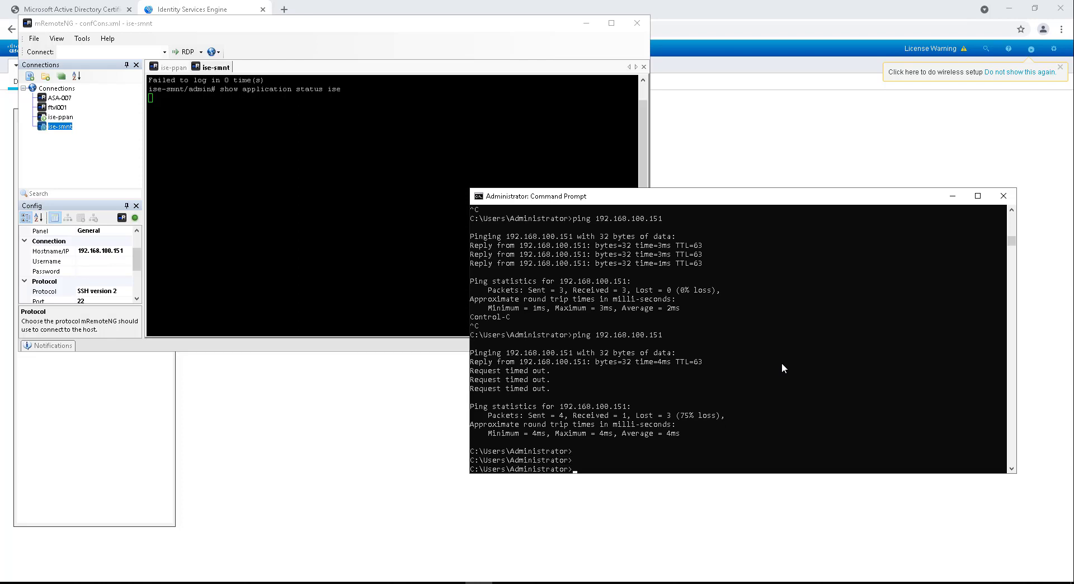
pyautogui.press('Up')
pyautogui.write('-t')
pyautogui.press('Return')
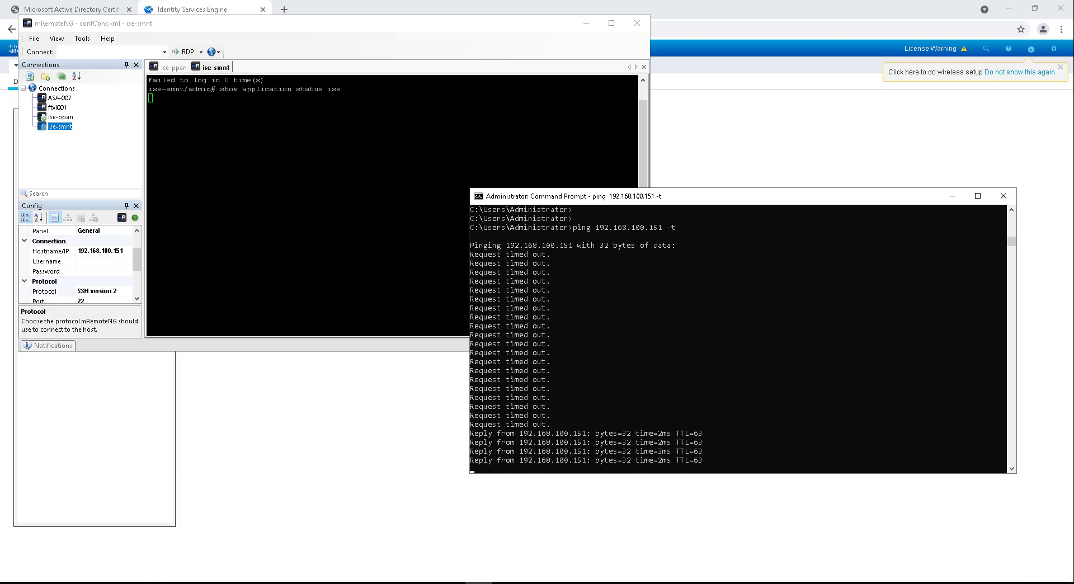
pyautogui.click(753, 424)
pyautogui.click(336, 168)
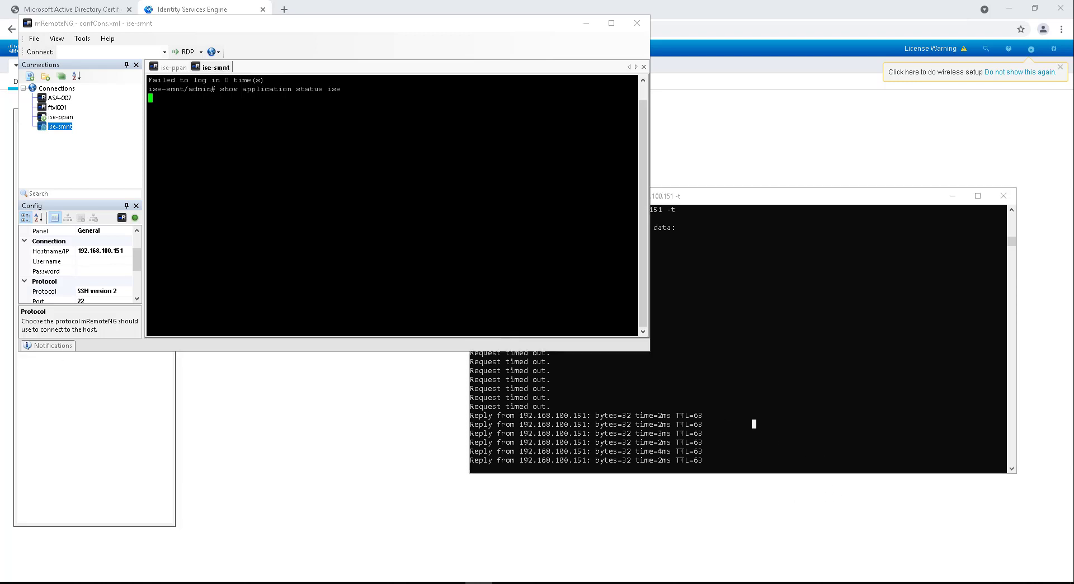
# Step: Reconnect the ise-smnt SSH session and log in again as admin
pyautogui.rightClick(213, 68)
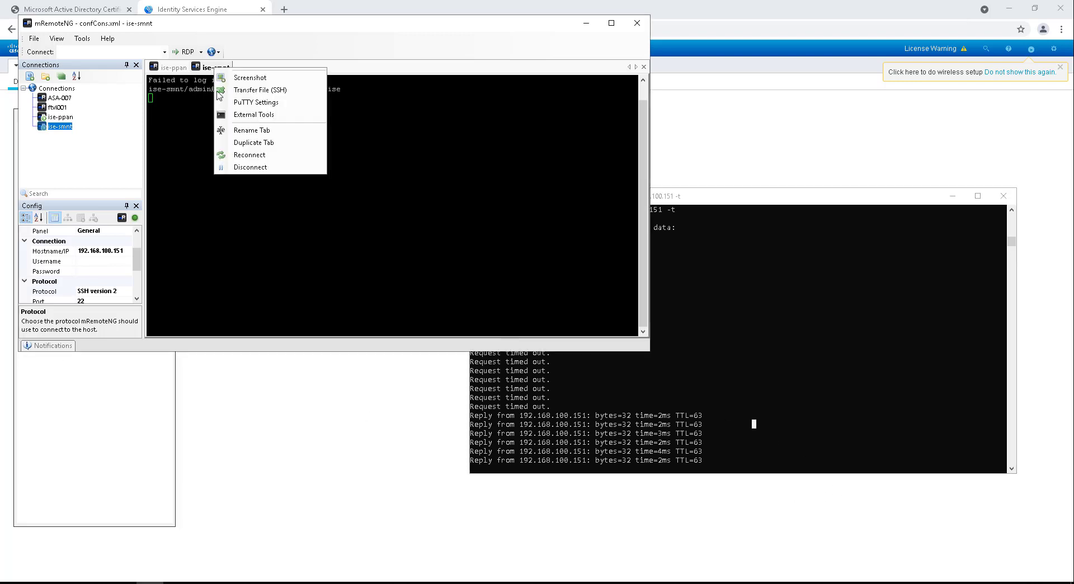
pyautogui.click(235, 155)
pyautogui.write('admin')
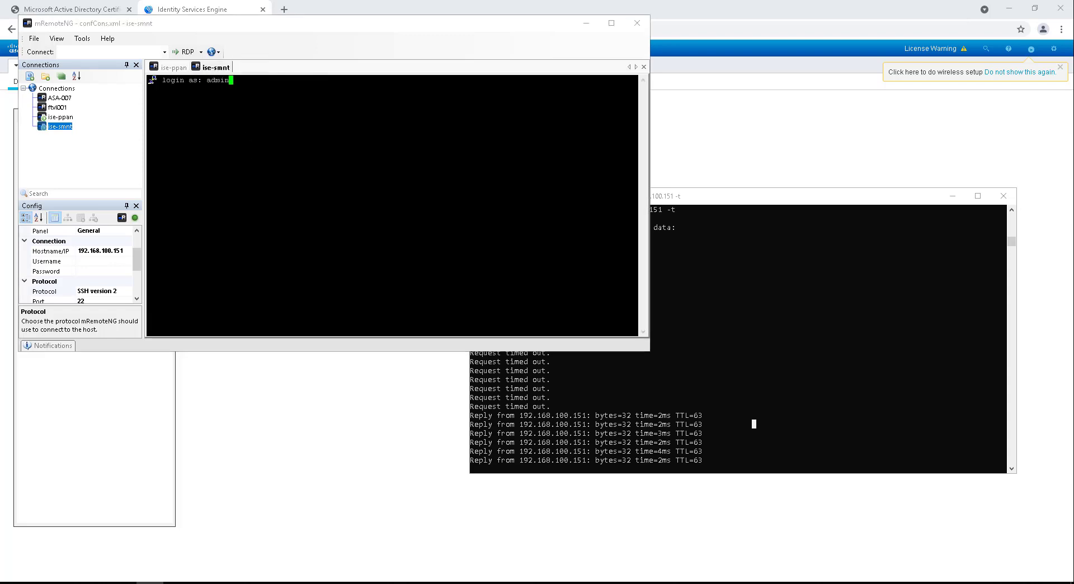
pyautogui.press('Return')
pyautogui.press('Return')
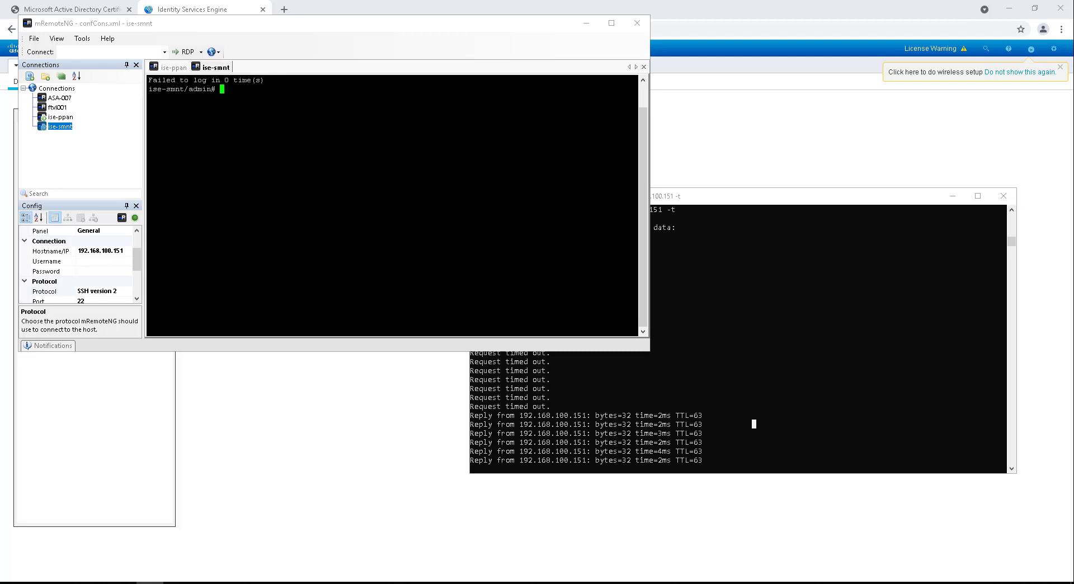
# Step: Run 'show application status ise' and close the Command Prompt ping window
pyautogui.write('show application status ise')
pyautogui.press('Return')
pyautogui.click(1003, 195)
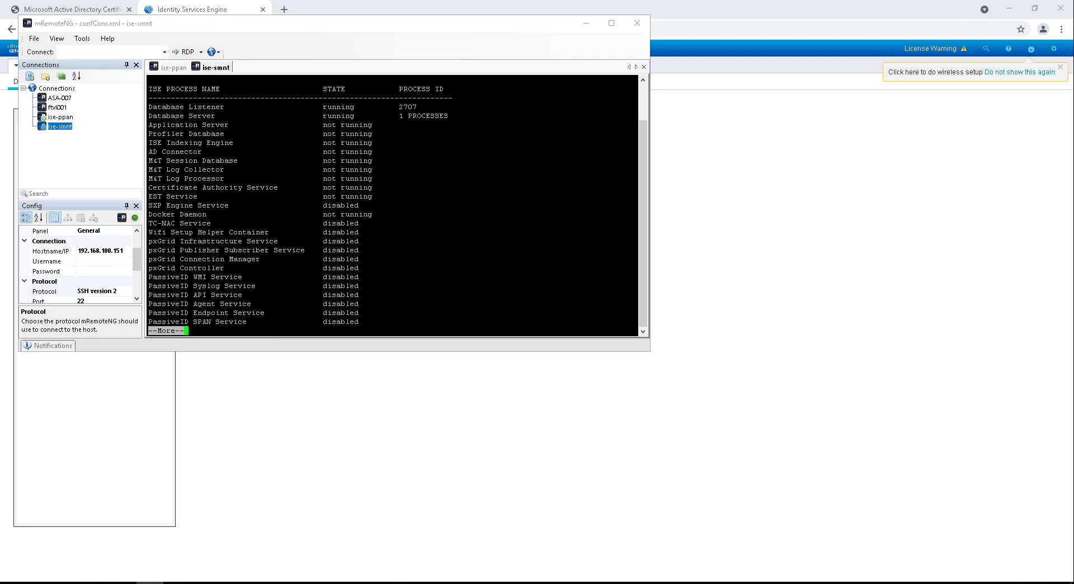
pyautogui.press('space')
pyautogui.scroll(3, 391, 207)
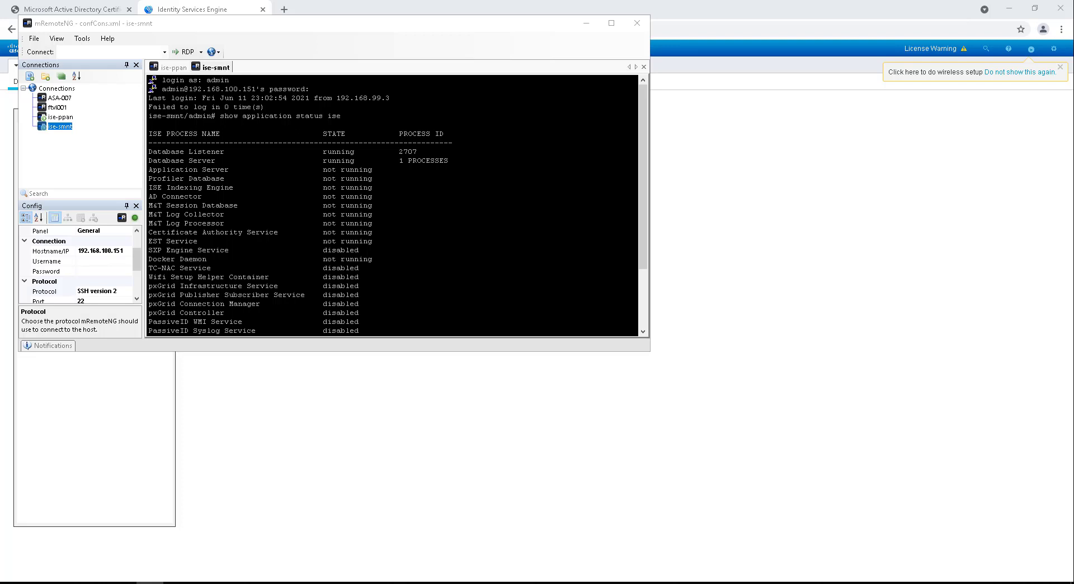
pyautogui.moveTo(169, 169); pyautogui.dragTo(406, 204)
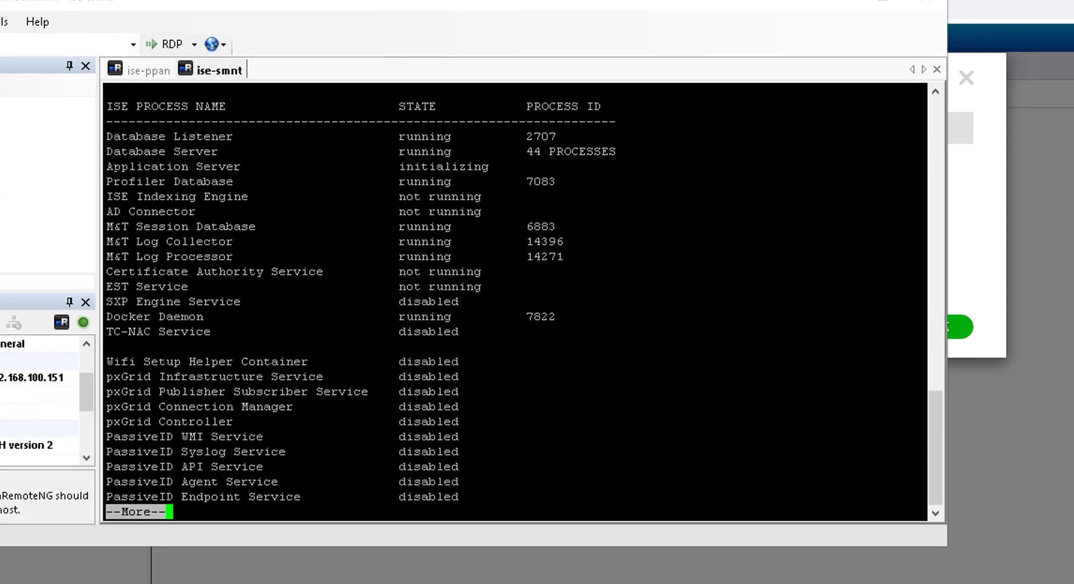
pyautogui.moveTo(107, 166); pyautogui.dragTo(560, 164)
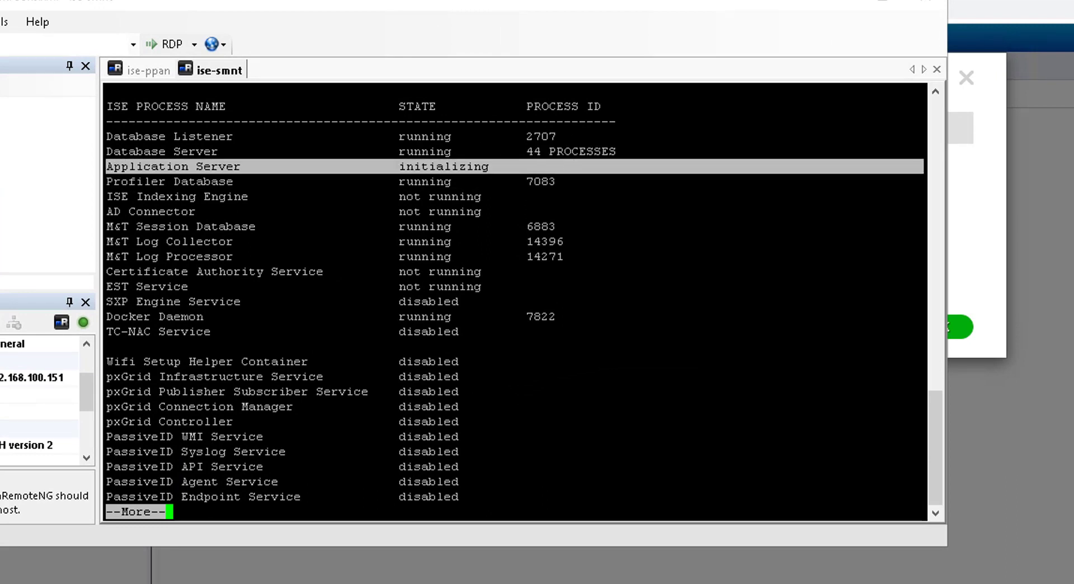
pyautogui.moveTo(120, 226); pyautogui.dragTo(491, 257)
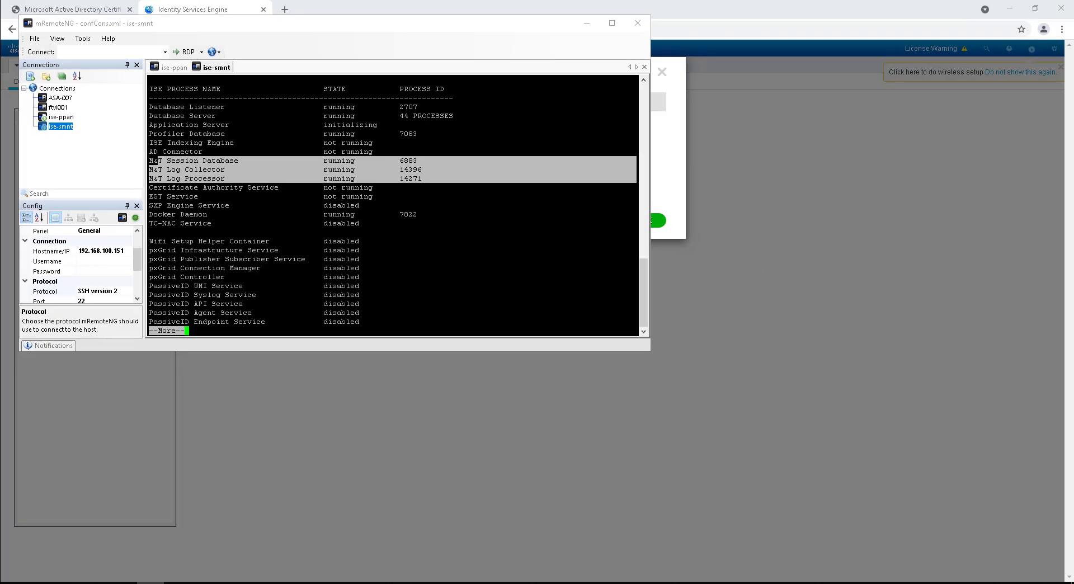
pyautogui.moveTo(312, 124); pyautogui.dragTo(150, 124)
# Step: Submit ise-smnt's FQDN and admin credentials on Register ISE Node Step 1
pyautogui.click(150, 124)
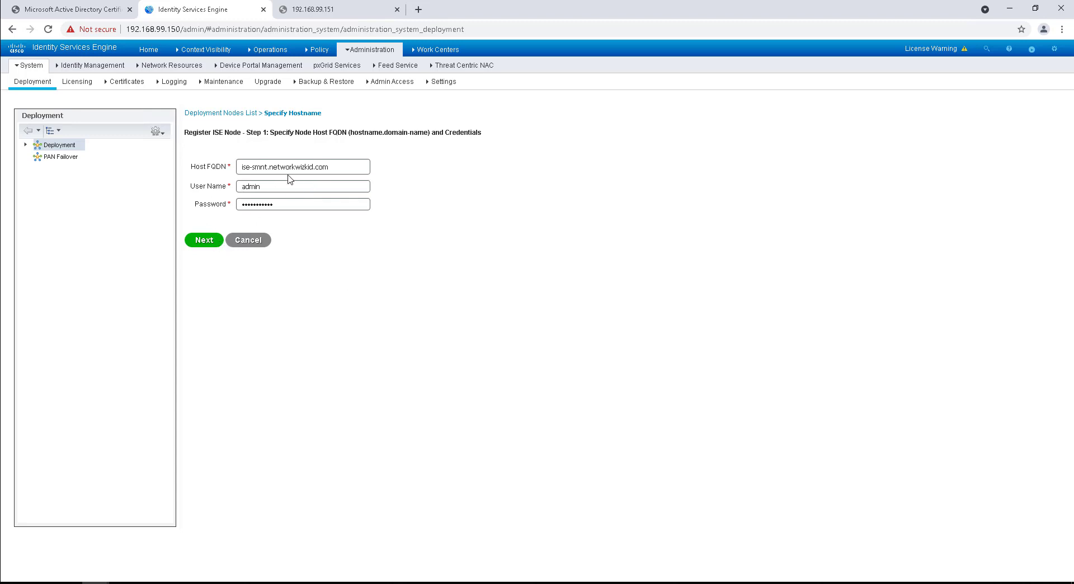
pyautogui.click(205, 241)
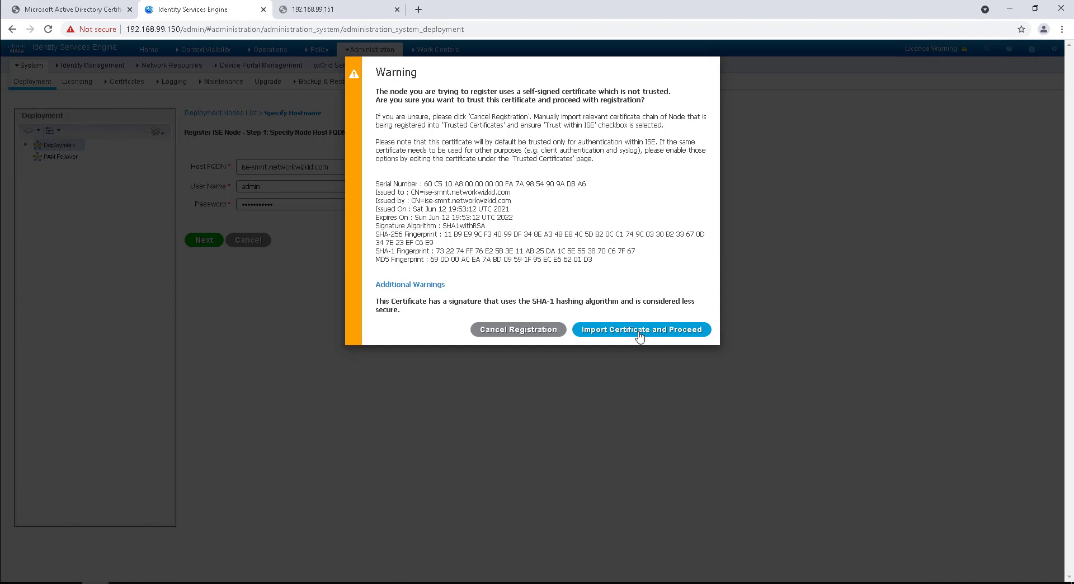
# Step: Import ise-smnt's self-signed certificate, dismiss the communication failure, and submit the details again
pyautogui.click(640, 335)
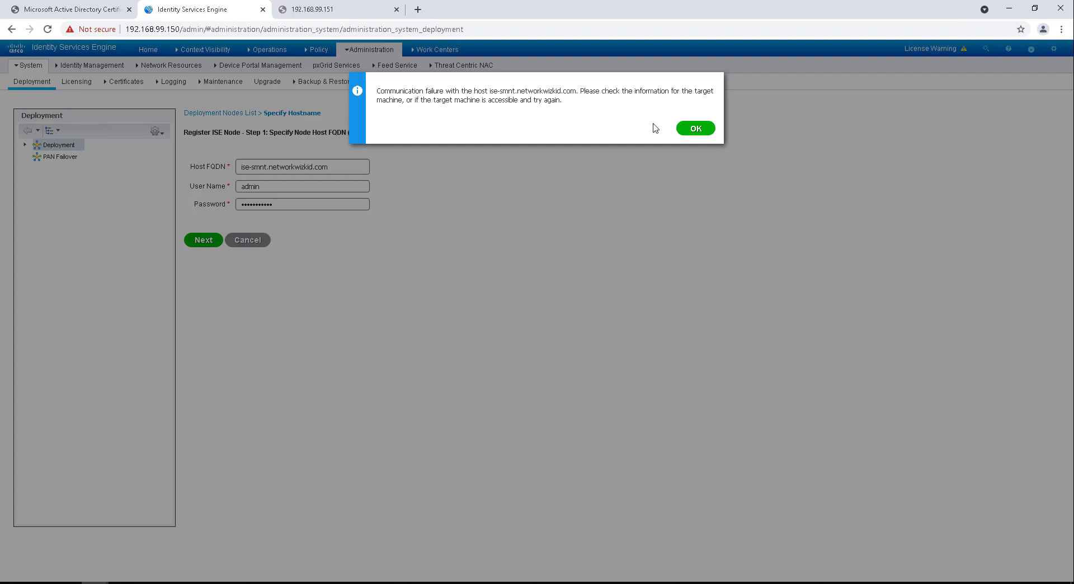
pyautogui.click(690, 130)
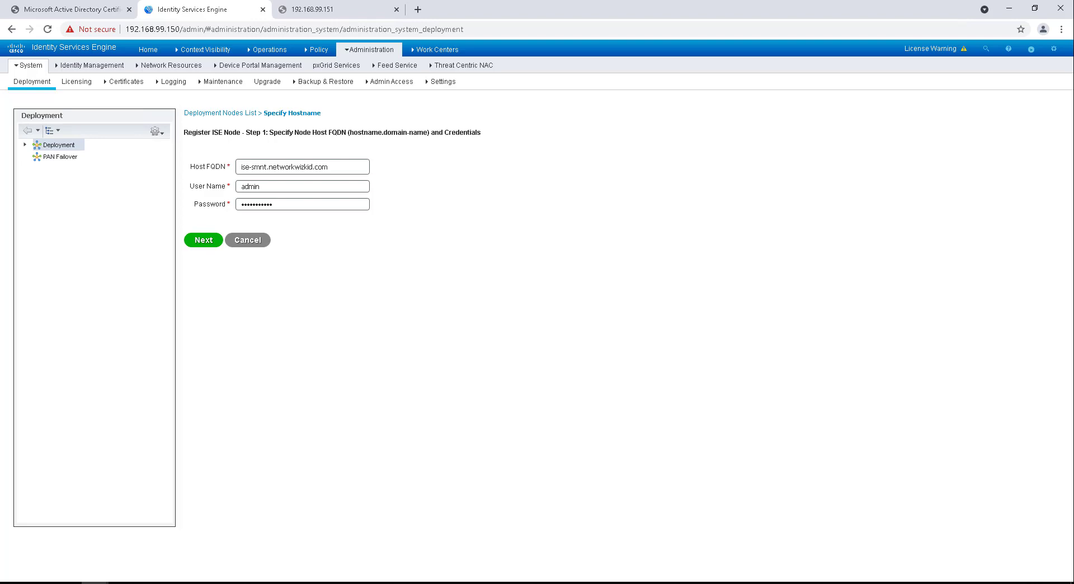
pyautogui.click(212, 239)
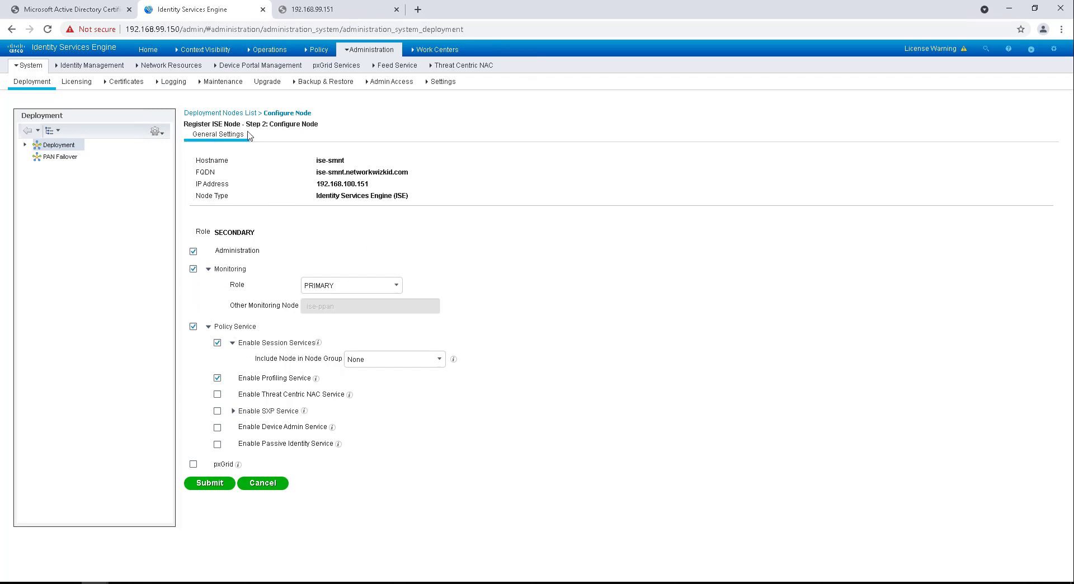
# Step: Make ise-smnt a SECONDARY Monitoring-only node, submit, and dismiss the two-Monitoring-node limit error
pyautogui.click(194, 253)
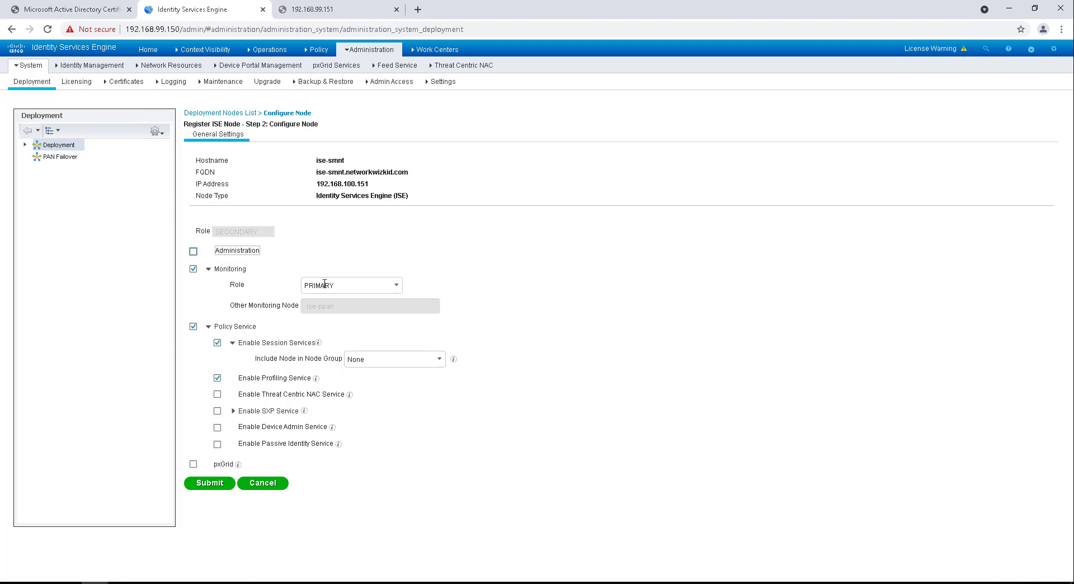
pyautogui.click(387, 291)
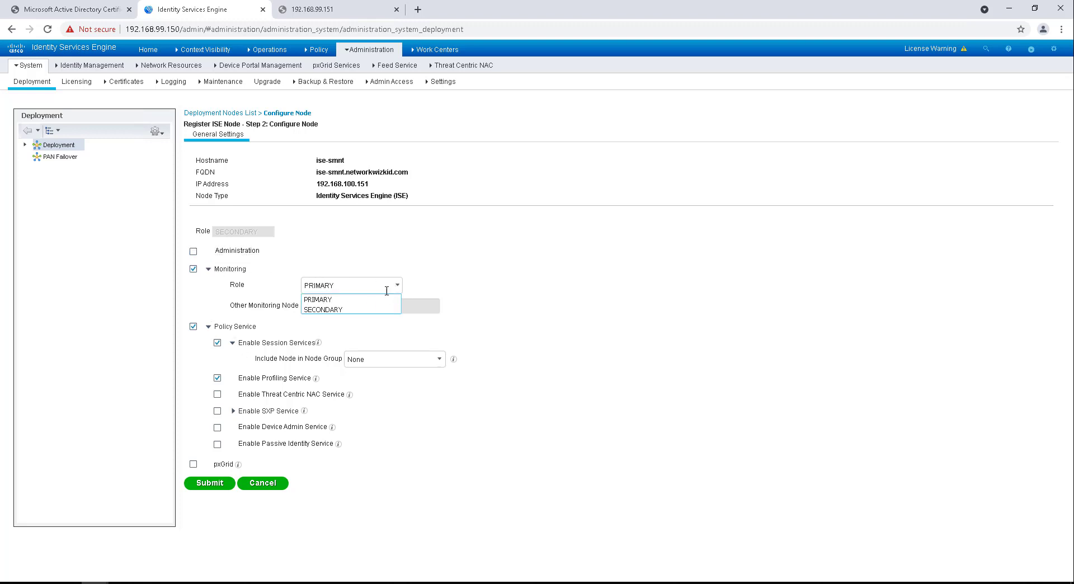
pyautogui.click(350, 309)
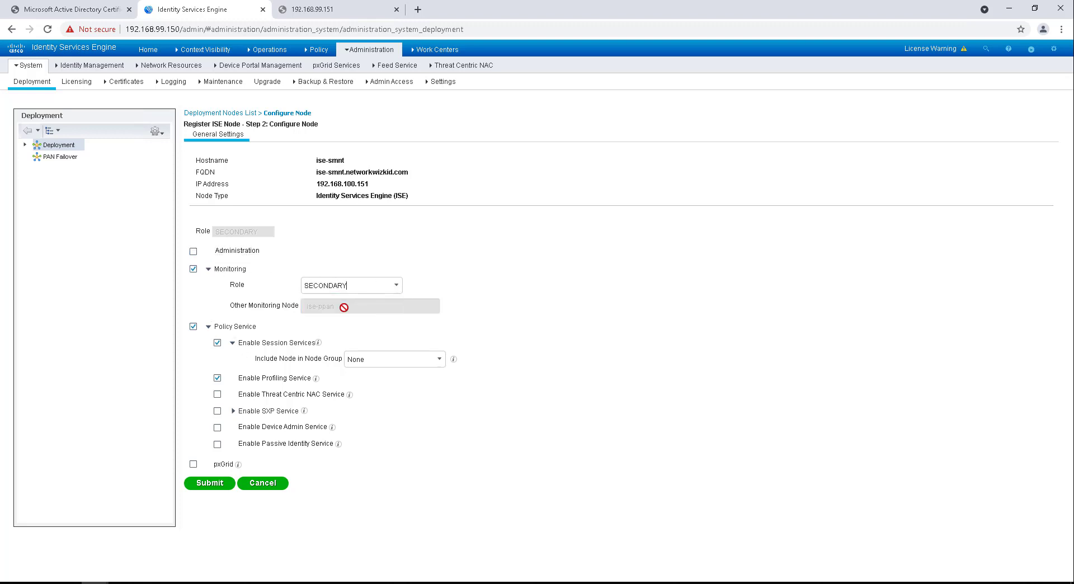
pyautogui.click(194, 327)
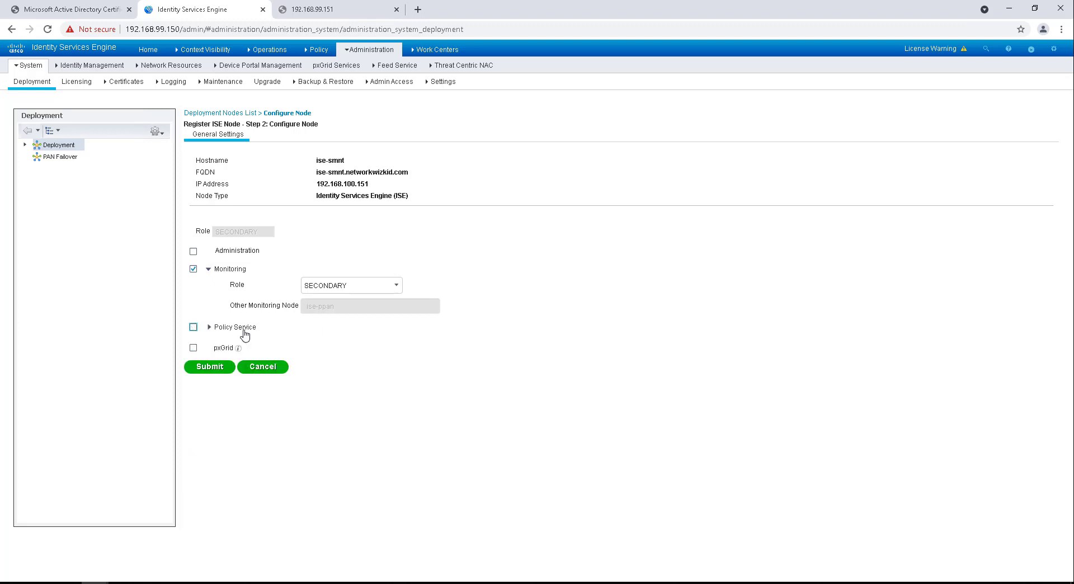
pyautogui.click(210, 368)
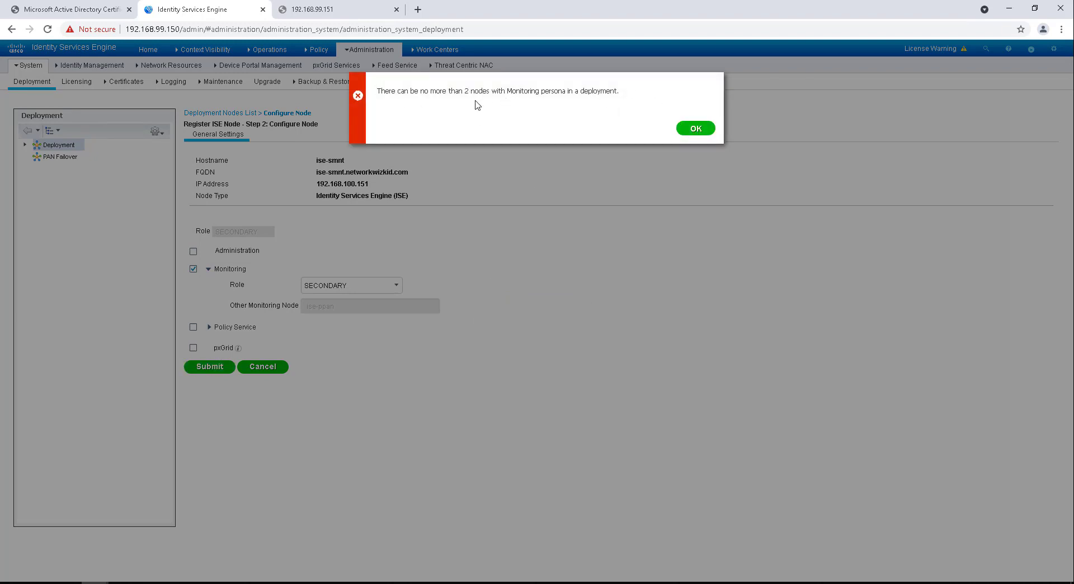
pyautogui.click(693, 129)
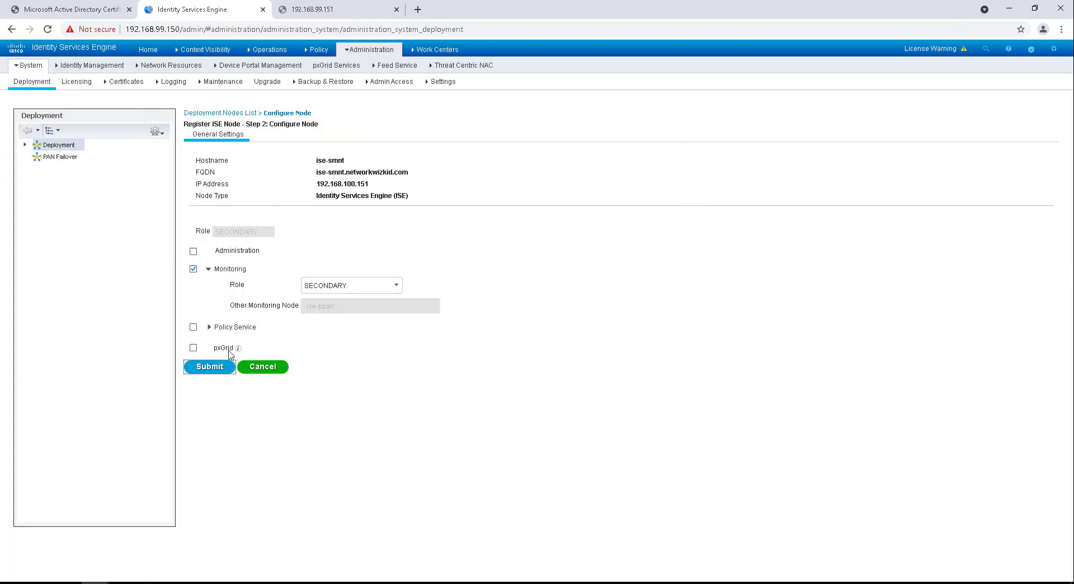
# Step: Cancel registration, remove Monitoring from ise-ppan, save, and acknowledge the restart notice
pyautogui.click(283, 369)
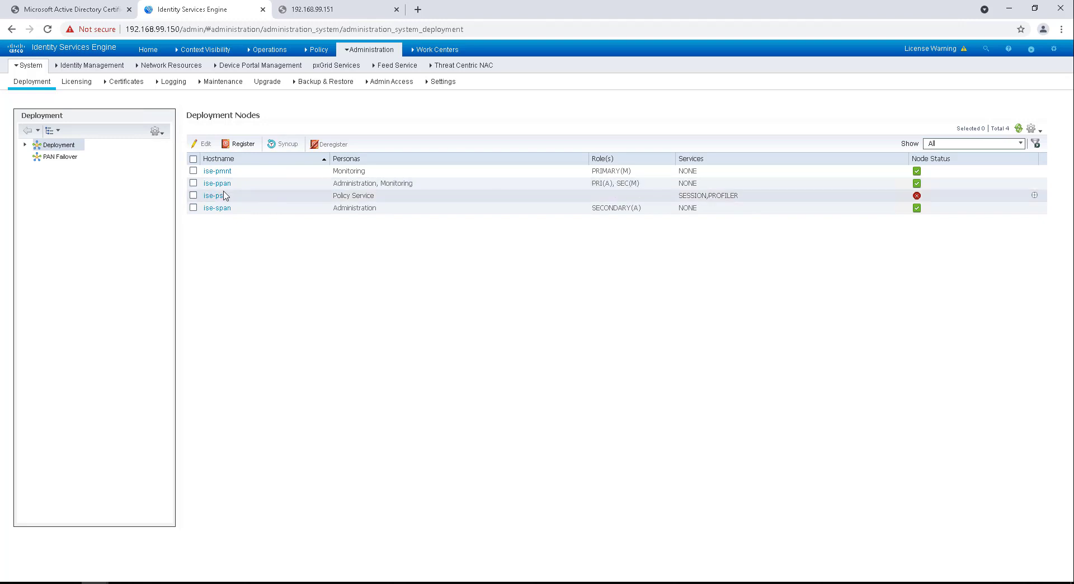
pyautogui.click(193, 184)
pyautogui.click(202, 144)
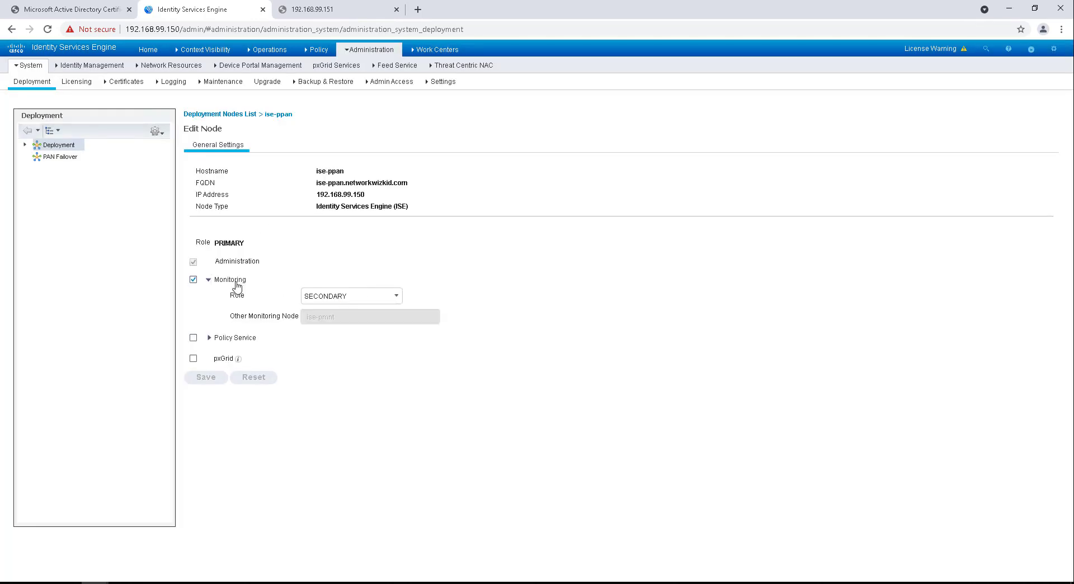
pyautogui.click(193, 280)
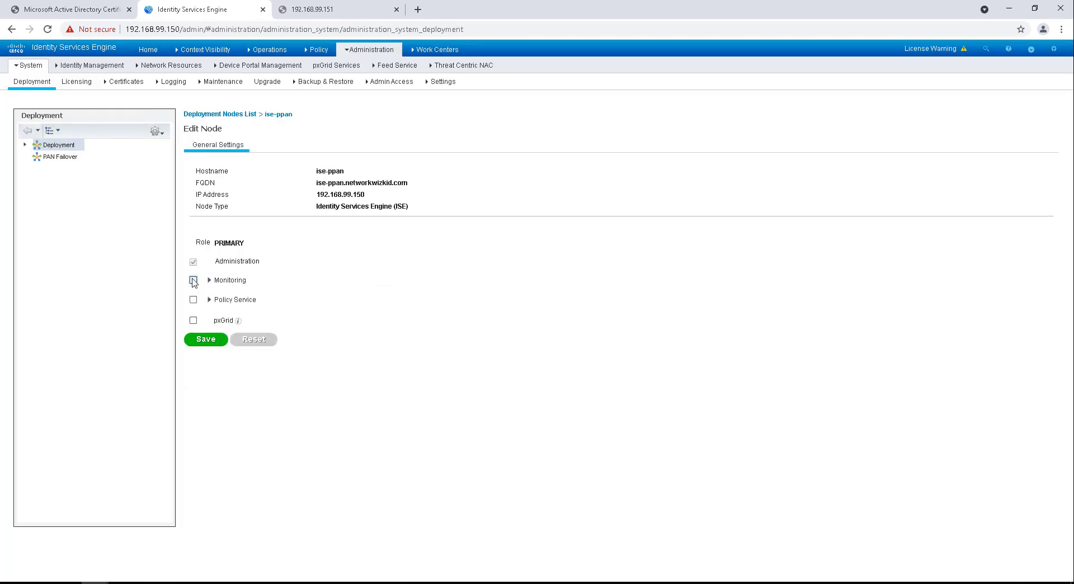
pyautogui.click(215, 341)
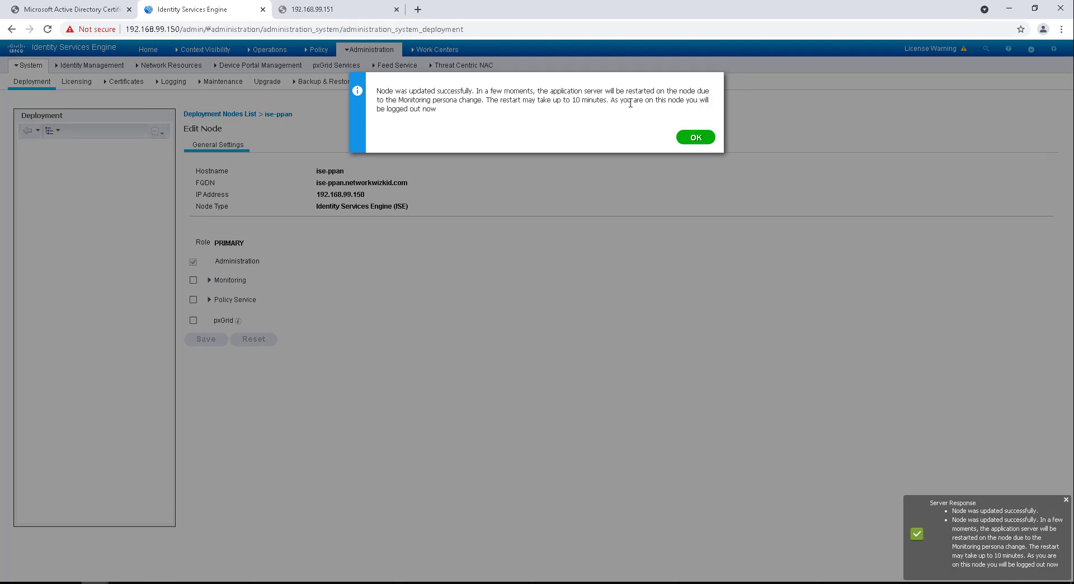
pyautogui.click(706, 137)
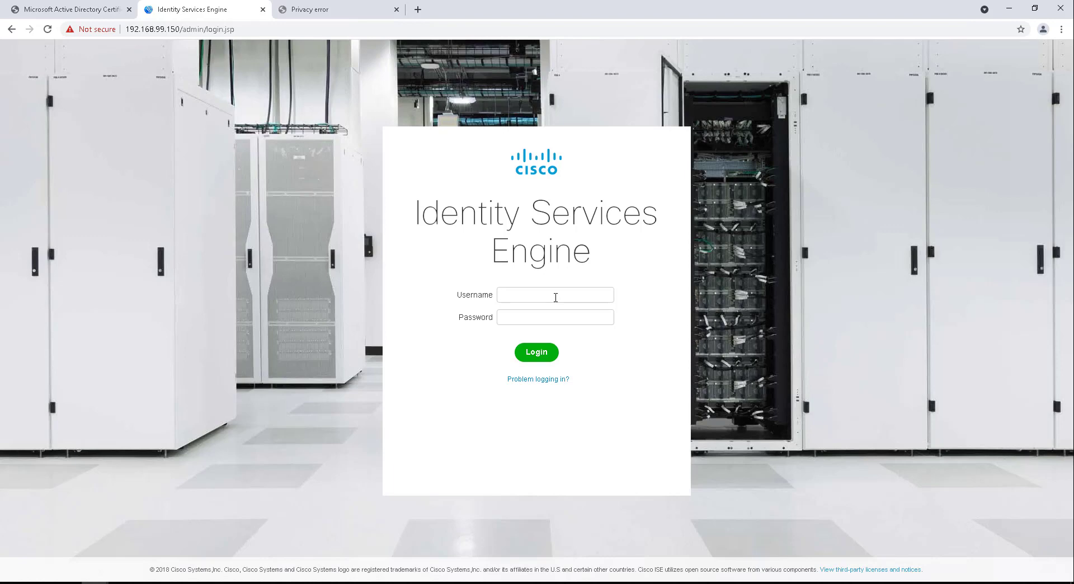
# Step: Log in to the ISE admin portal with the admin username and password
pyautogui.write('dmin')
pyautogui.press('Tab')
pyautogui.press('Return')
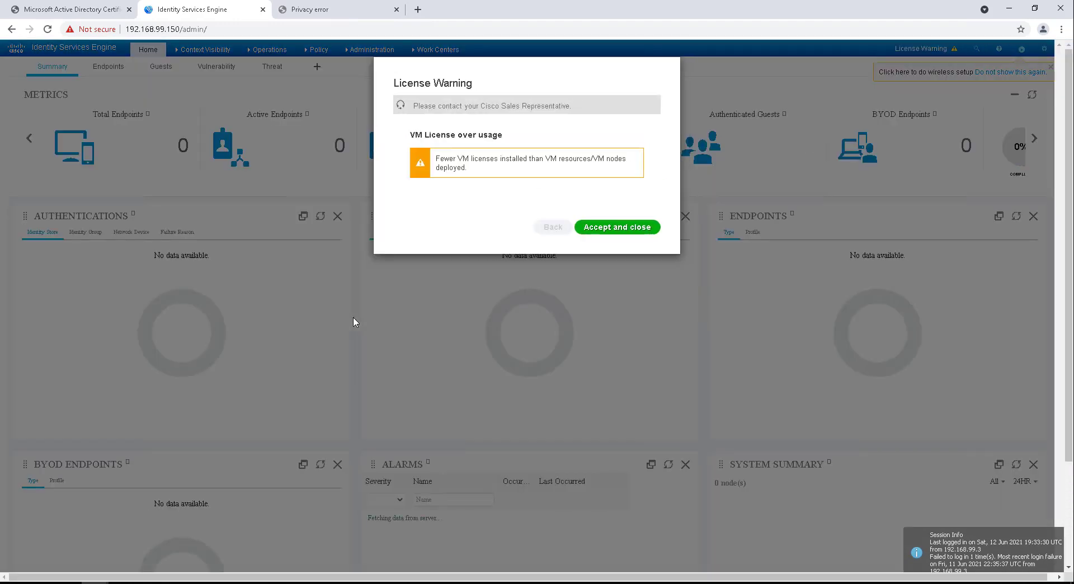
# Step: Accept the license warning, open the Deployment nodes list, and start registering a new node
pyautogui.click(610, 232)
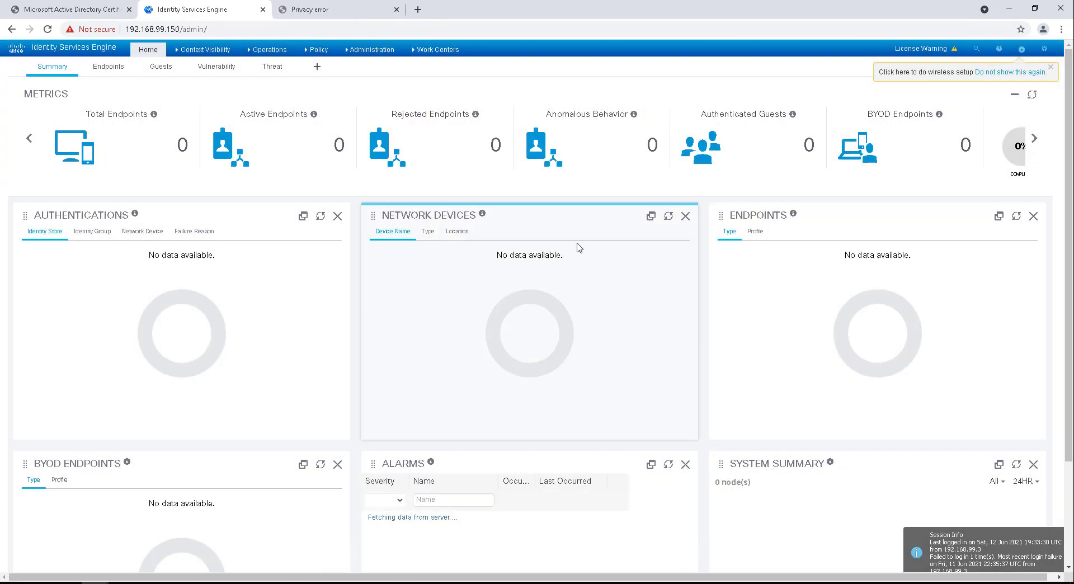
pyautogui.moveTo(369, 53)
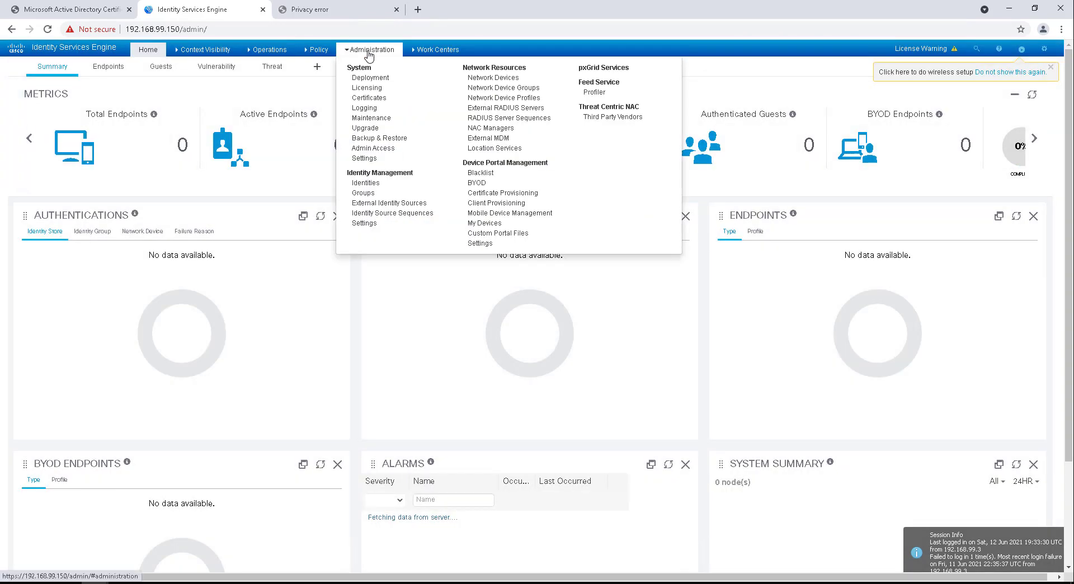
pyautogui.click(370, 78)
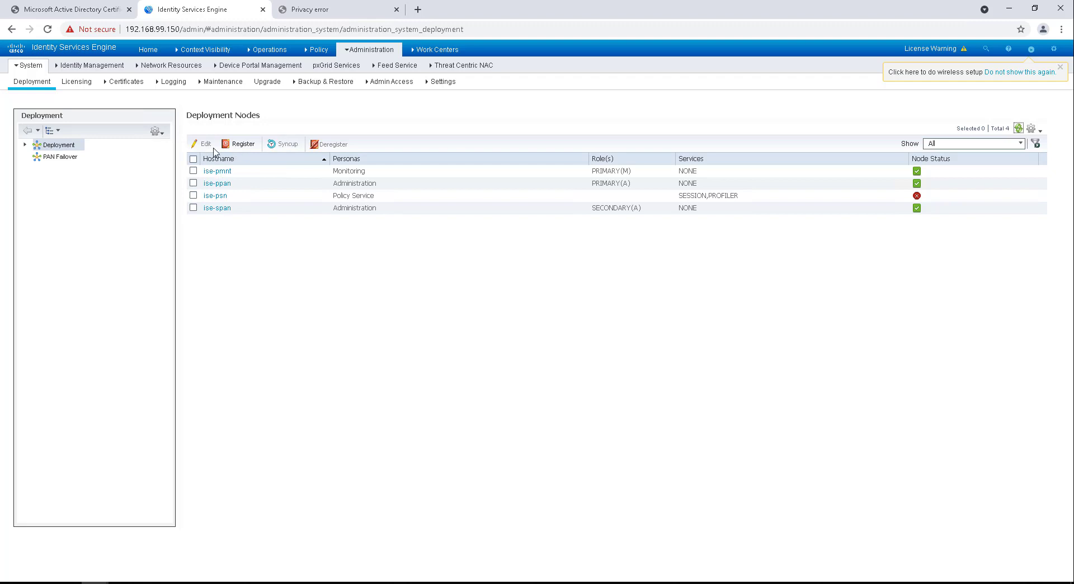
pyautogui.click(241, 144)
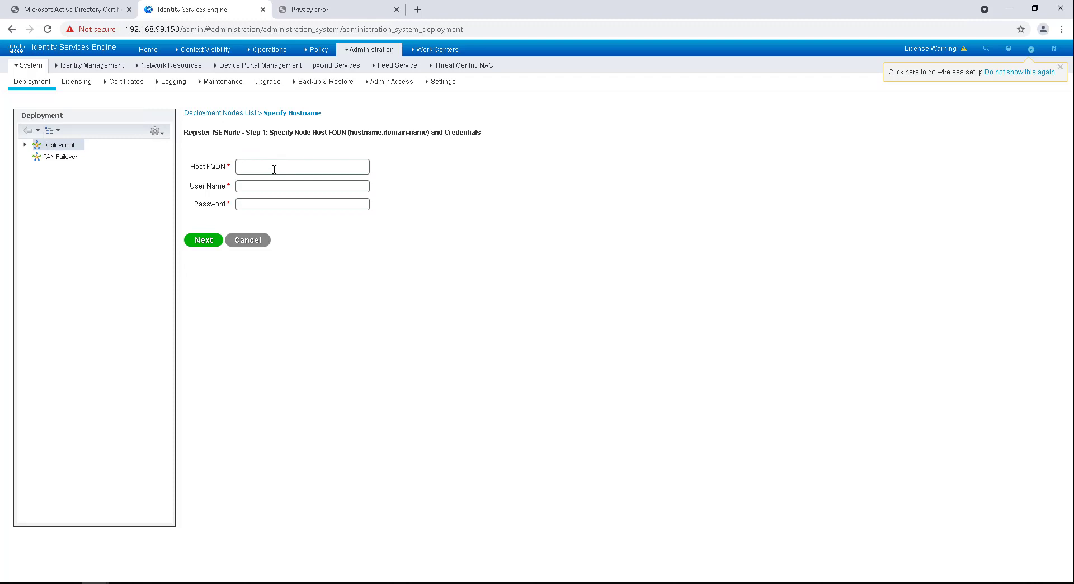
# Step: Enter Host FQDN ise-smnt.networkwizkid.com with the admin credentials and proceed to node configuration
pyautogui.write('ise-')
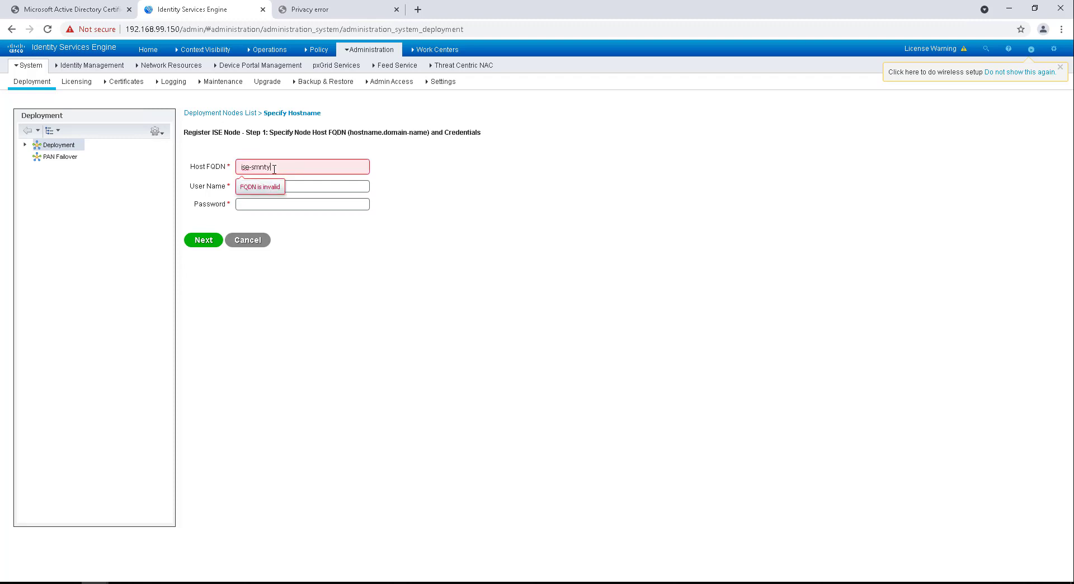
pyautogui.write('smnt.networkwizk')
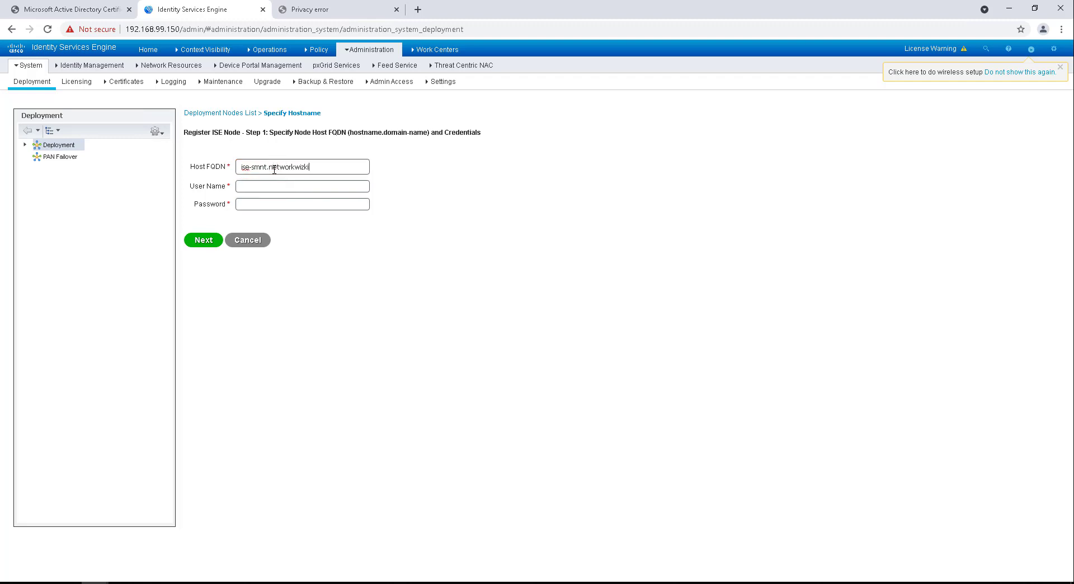
pyautogui.write('admin')
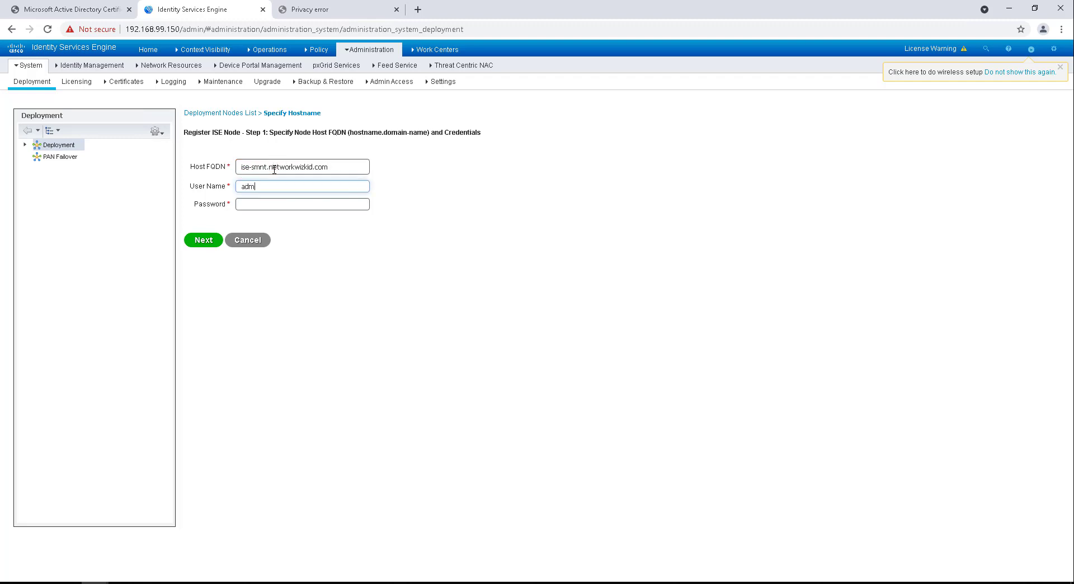
pyautogui.press('Tab')
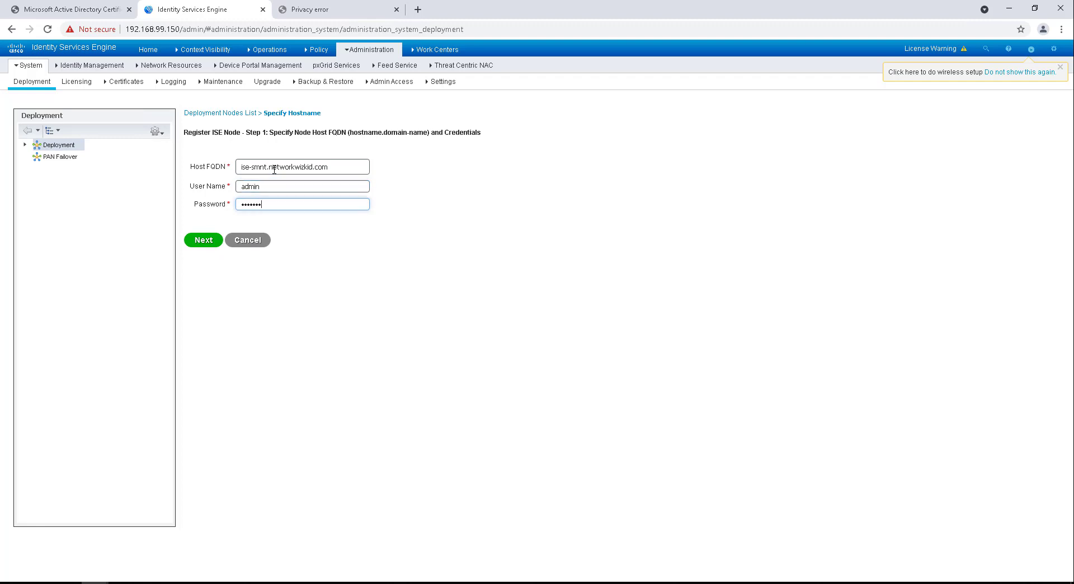
pyautogui.click(208, 239)
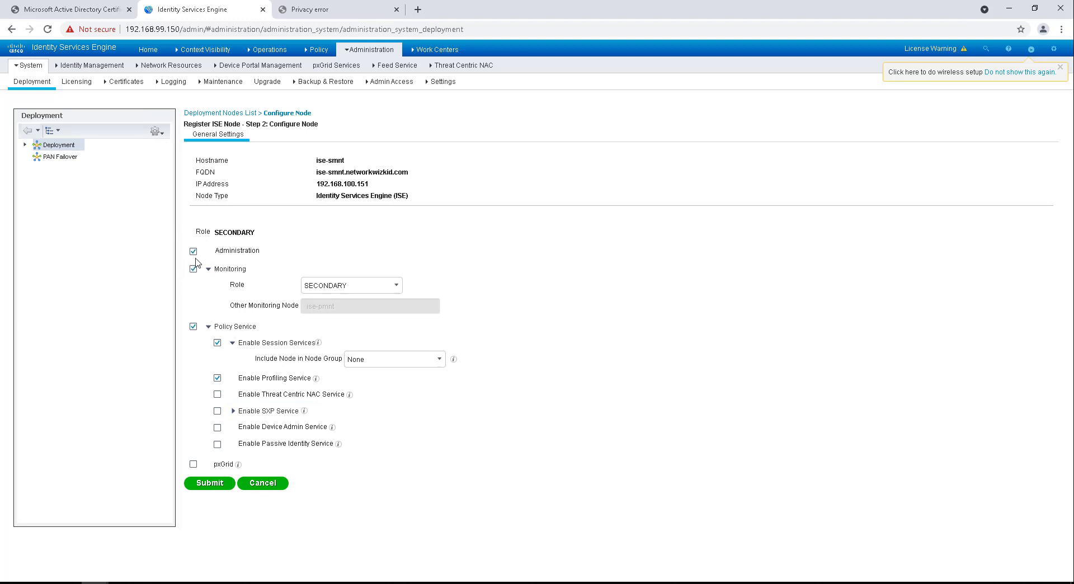
# Step: Untick Administration and Policy Service so ise-smnt is a SECONDARY Monitoring-only node, and submit
pyautogui.click(193, 252)
pyautogui.click(193, 251)
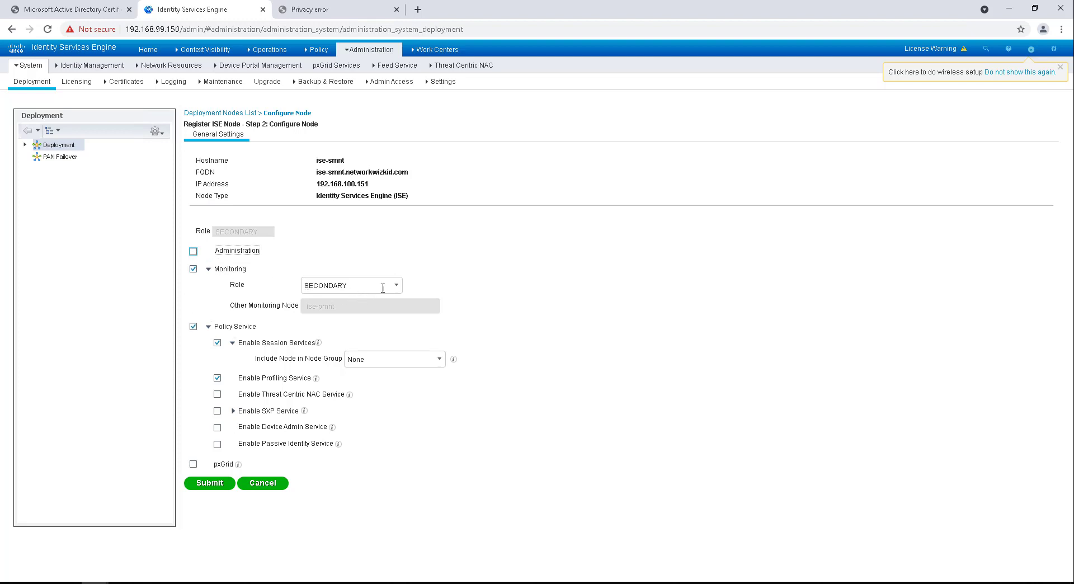
pyautogui.click(193, 327)
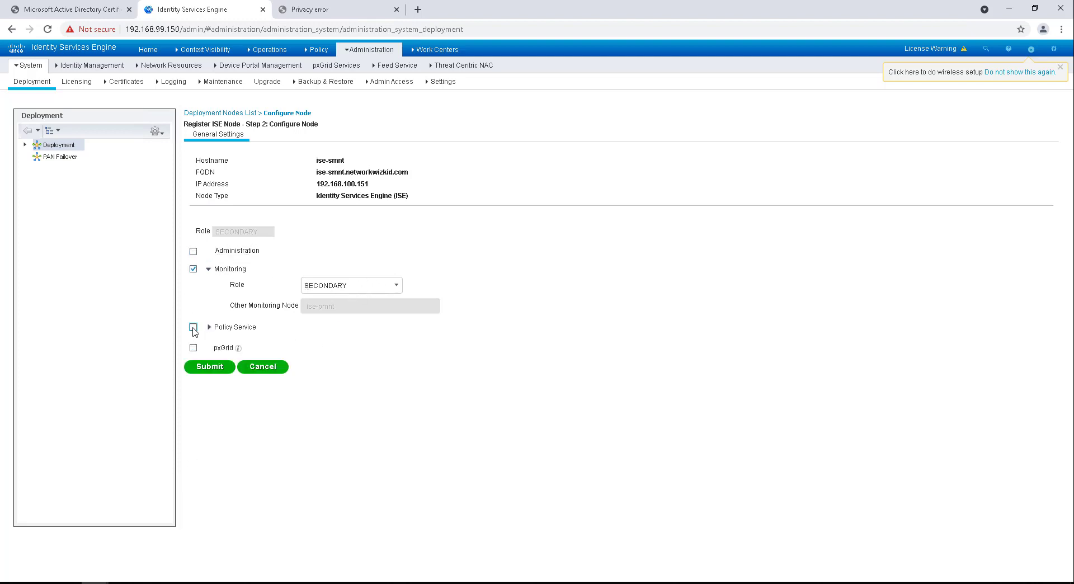
pyautogui.click(211, 368)
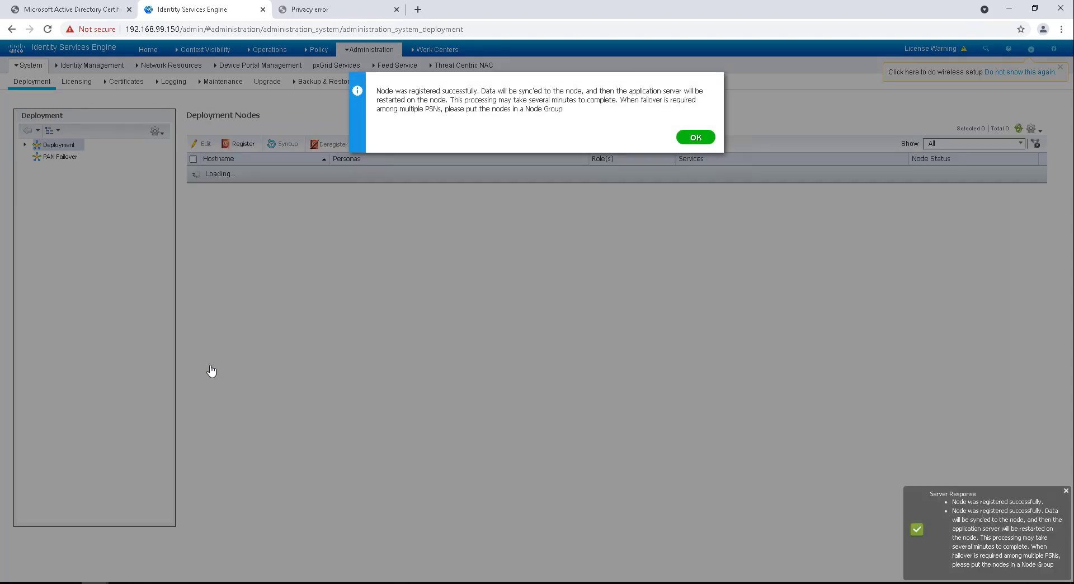
# Step: Acknowledge the registration success message, leaving the 5-node Deployment list showing
pyautogui.click(695, 137)
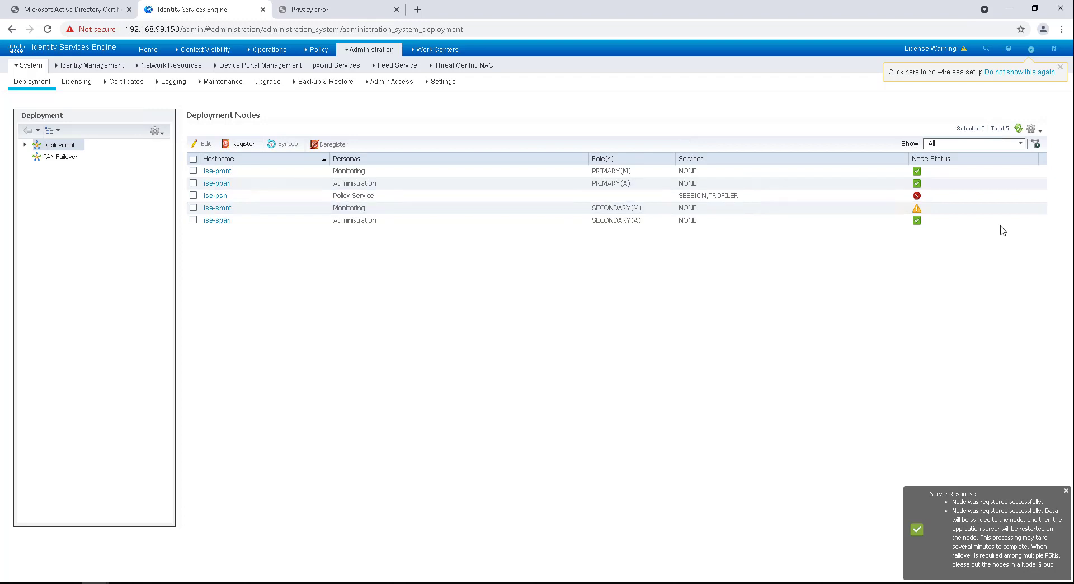
pyautogui.moveTo(918, 211)
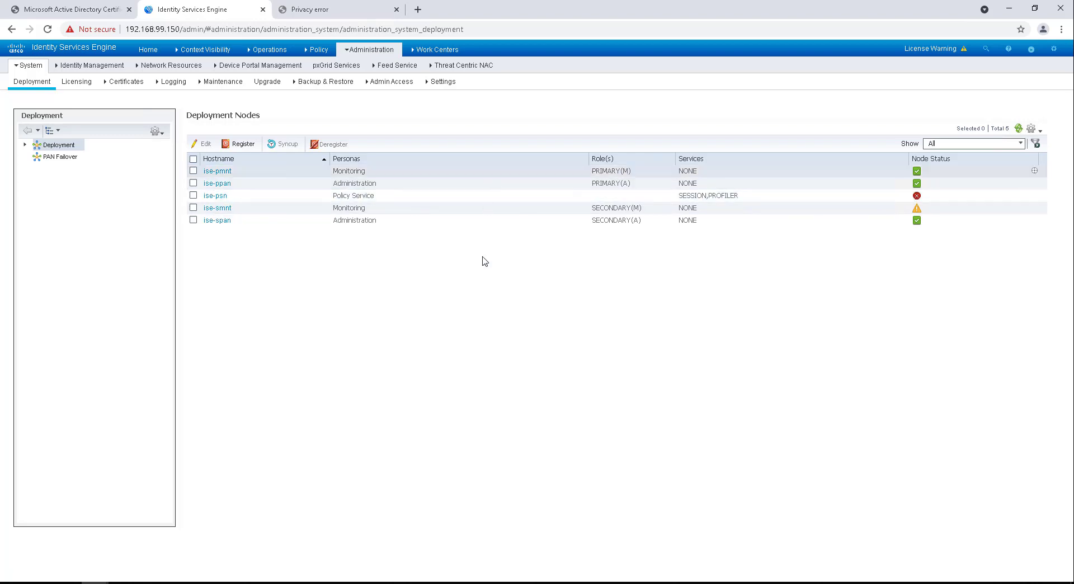
pyautogui.moveTo(437, 49)
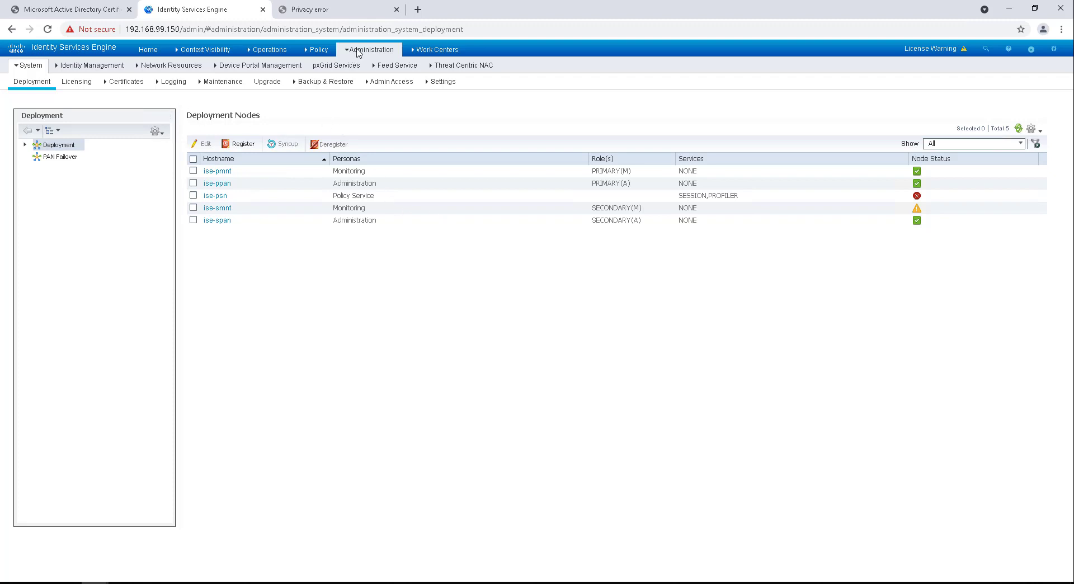
pyautogui.moveTo(364, 50)
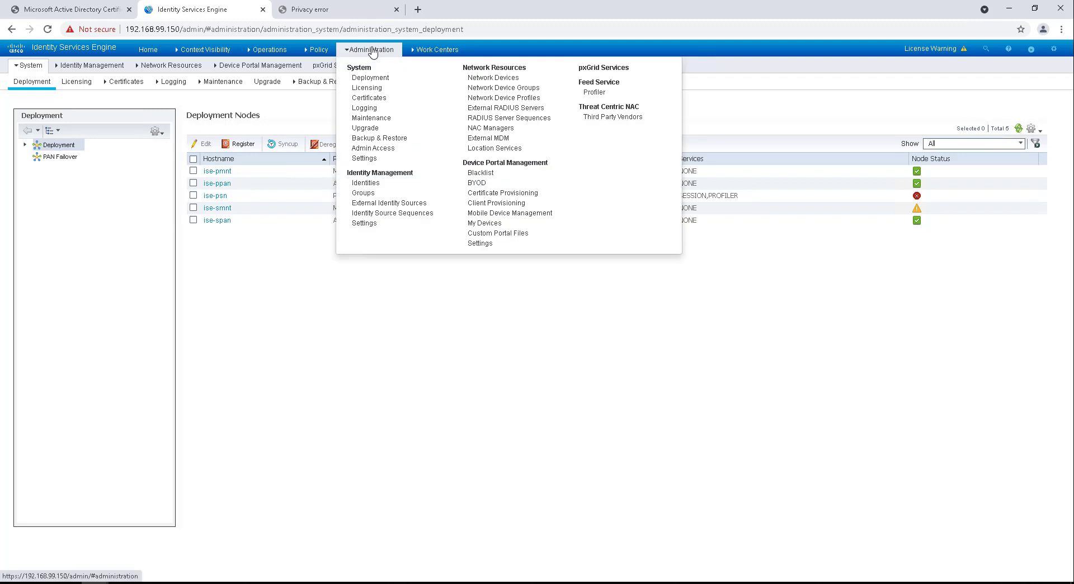
# Step: Go to Certificates, glance at Trusted Certificates, and settle on the empty Certificate Signing Requests list
pyautogui.click(377, 99)
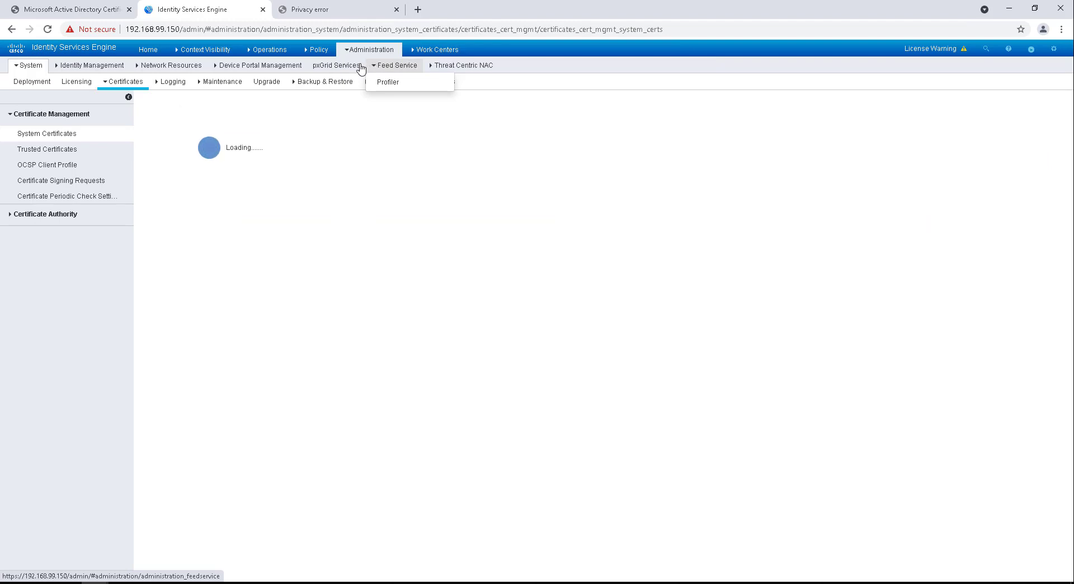
pyautogui.click(93, 180)
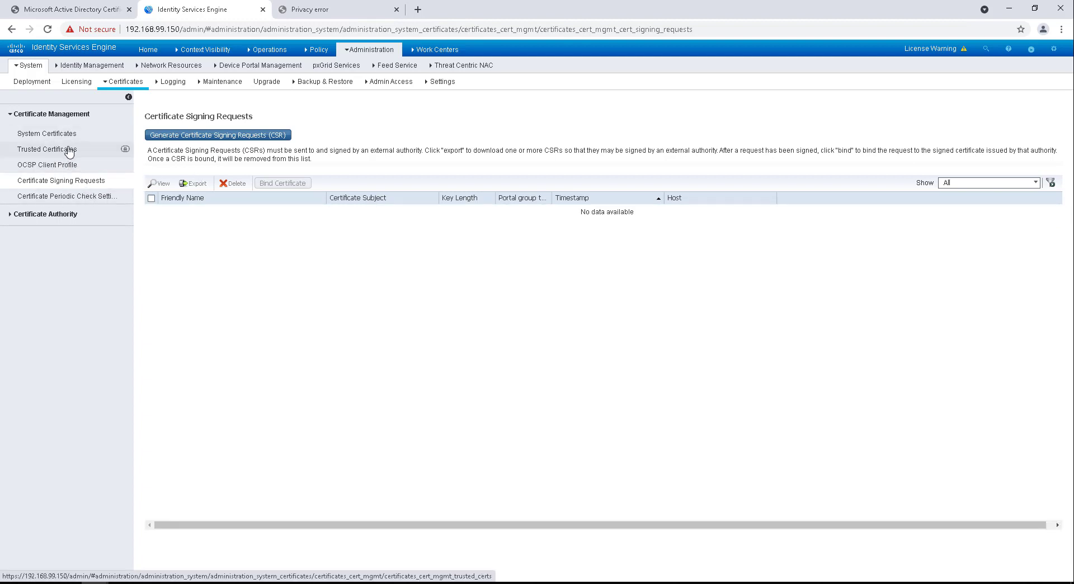
pyautogui.click(69, 150)
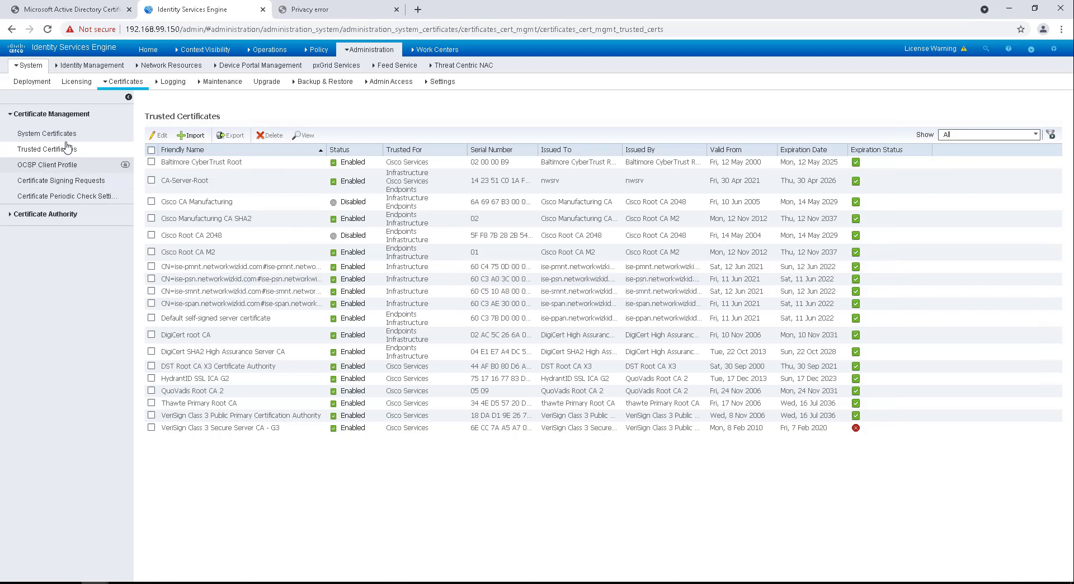
pyautogui.click(60, 182)
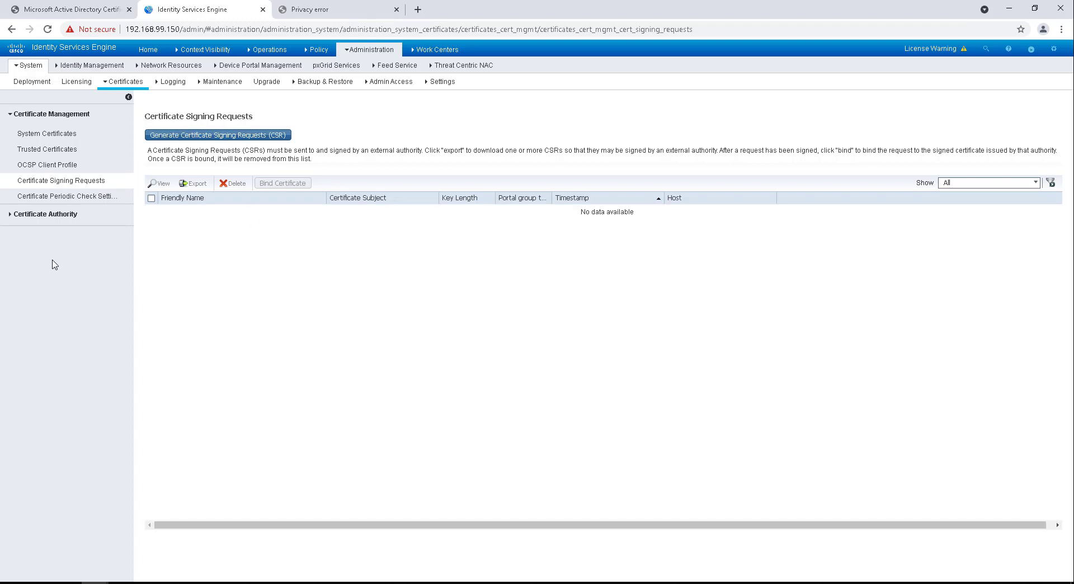
# Step: Generate a new Multi-Use CSR and tick the ise-smnt and ise-span nodes in the Nodes list
pyautogui.click(228, 137)
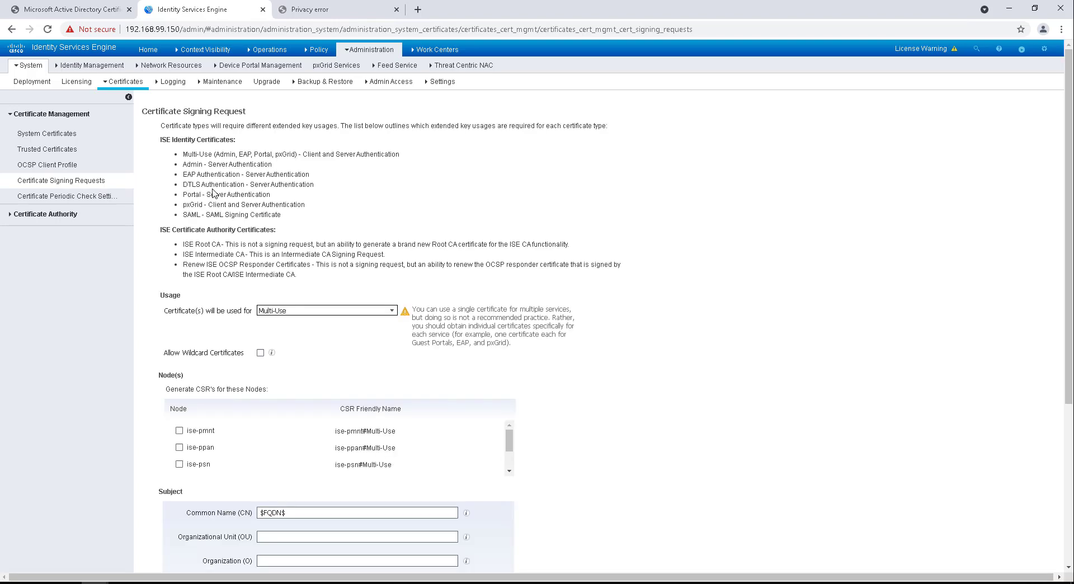
pyautogui.scroll(-2, 248, 346)
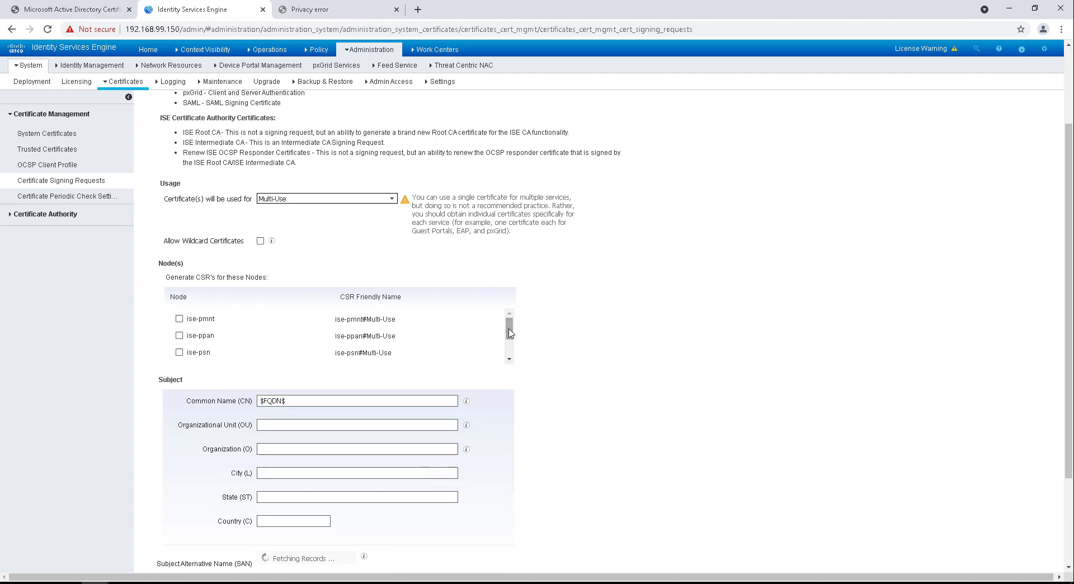
pyautogui.moveTo(509, 329)
pyautogui.mouseDown()
pyautogui.moveTo(510, 351)
pyautogui.moveTo(511, 320)
pyautogui.mouseUp()
pyautogui.click(191, 317)
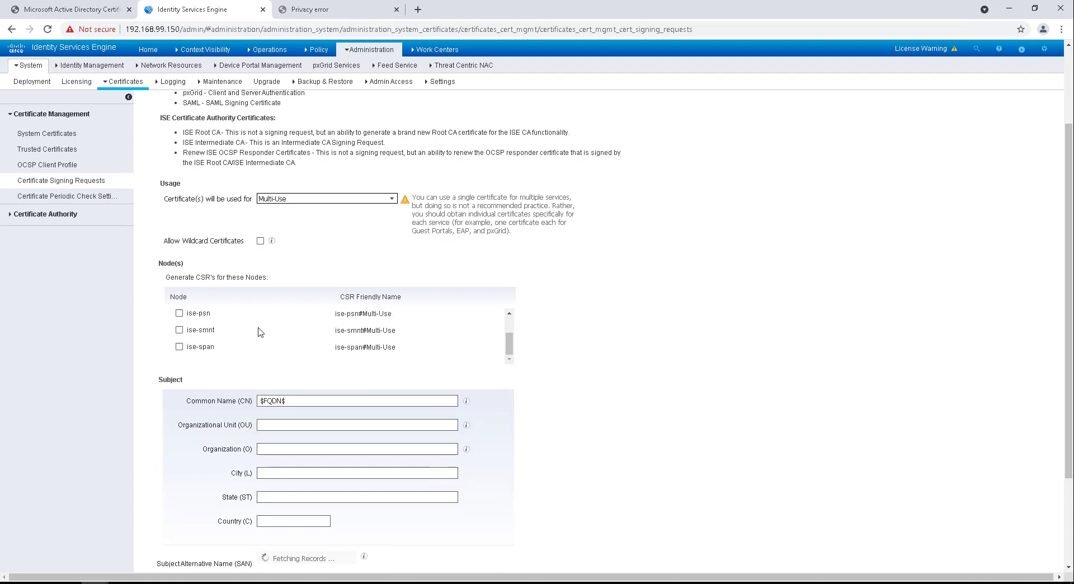
pyautogui.scroll(-1, 190, 338)
pyautogui.scroll(-1, 196, 345)
pyautogui.click(179, 290)
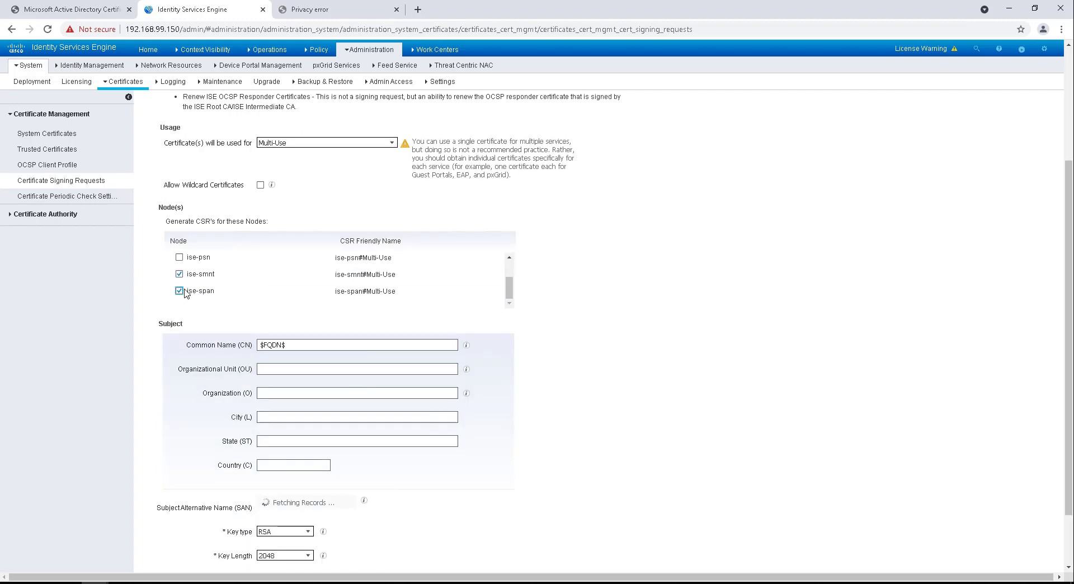
pyautogui.scroll(-1, 323, 300)
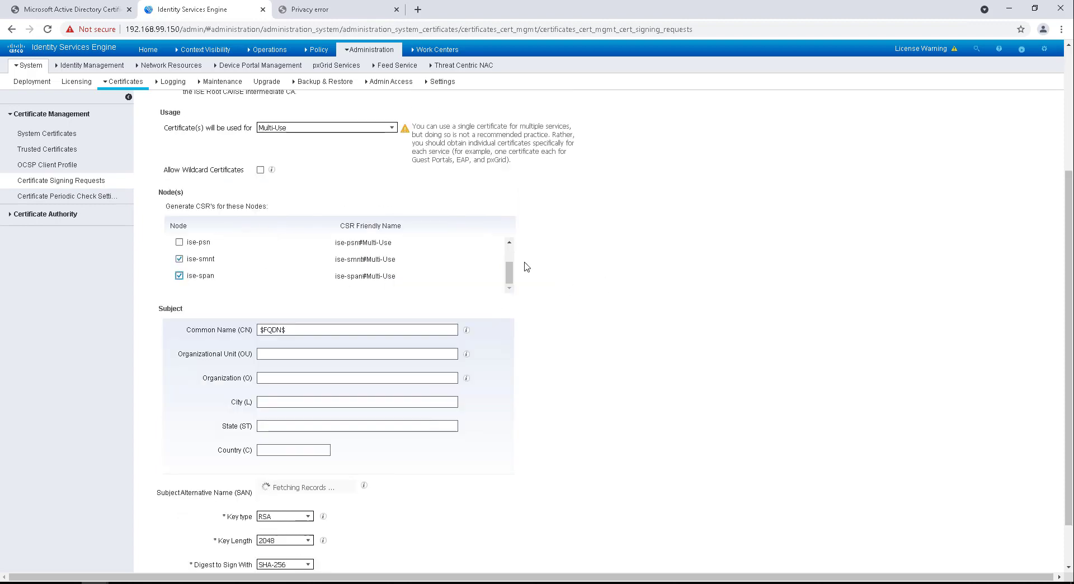
pyautogui.scroll(-1, 644, 318)
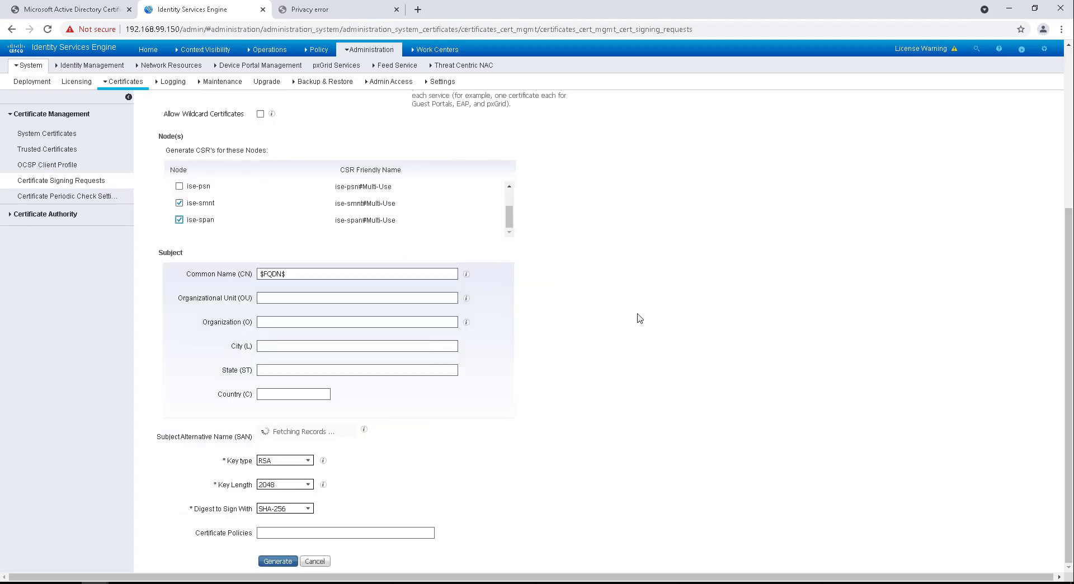
pyautogui.scroll(2, 384, 309)
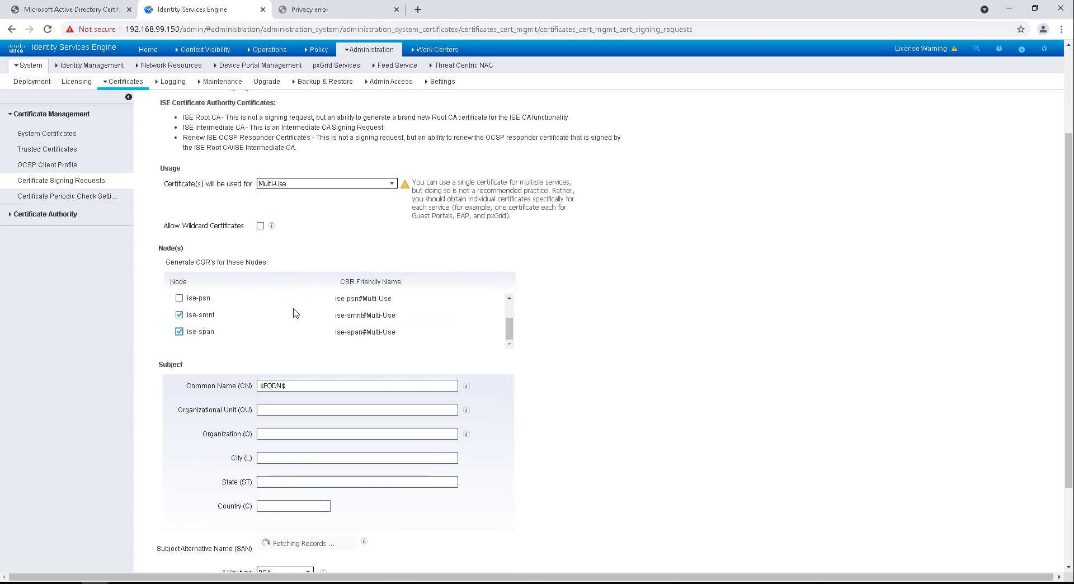
pyautogui.scroll(1, 295, 313)
pyautogui.scroll(-1, 296, 313)
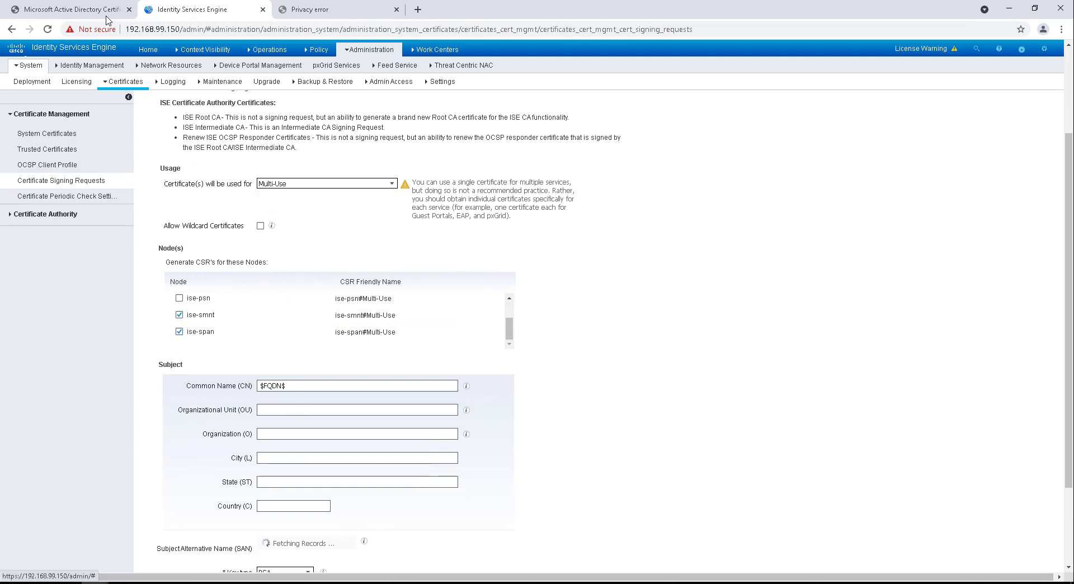
# Step: Inspect the ise-ppan site certificate's Issuer and Subject: Network Wizkid, Wizkid Demo, Bradford, West Yorkshire, UK
pyautogui.click(92, 29)
pyautogui.click(89, 152)
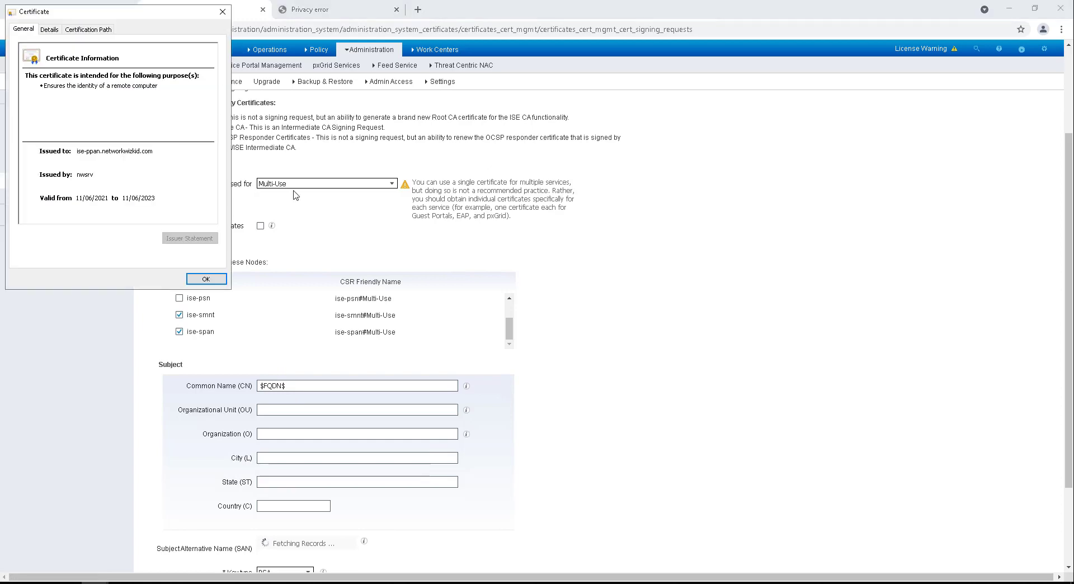
pyautogui.click(54, 30)
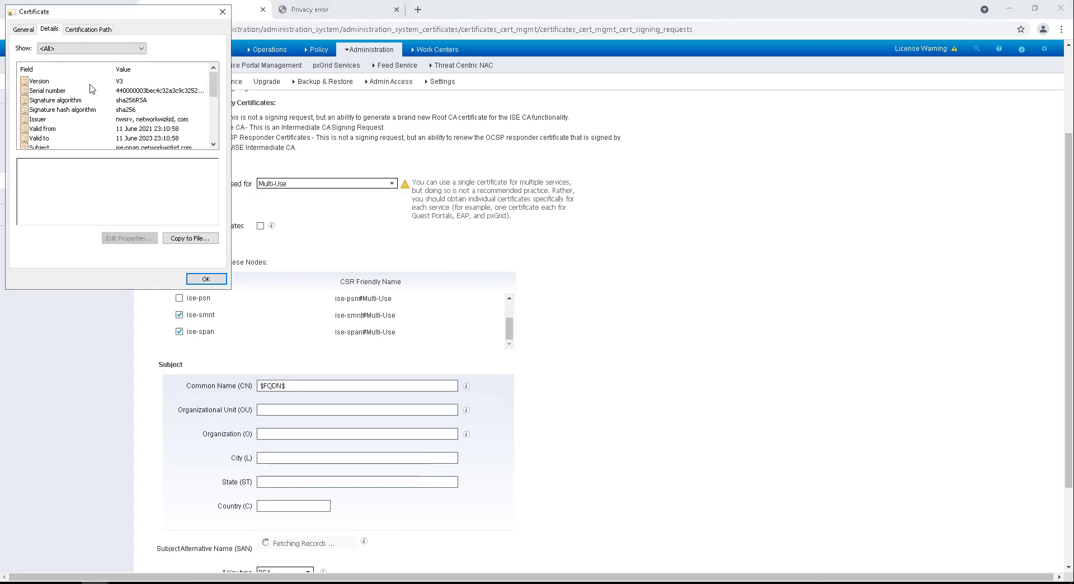
pyautogui.scroll(-1, 91, 88)
pyautogui.scroll(-1, 92, 89)
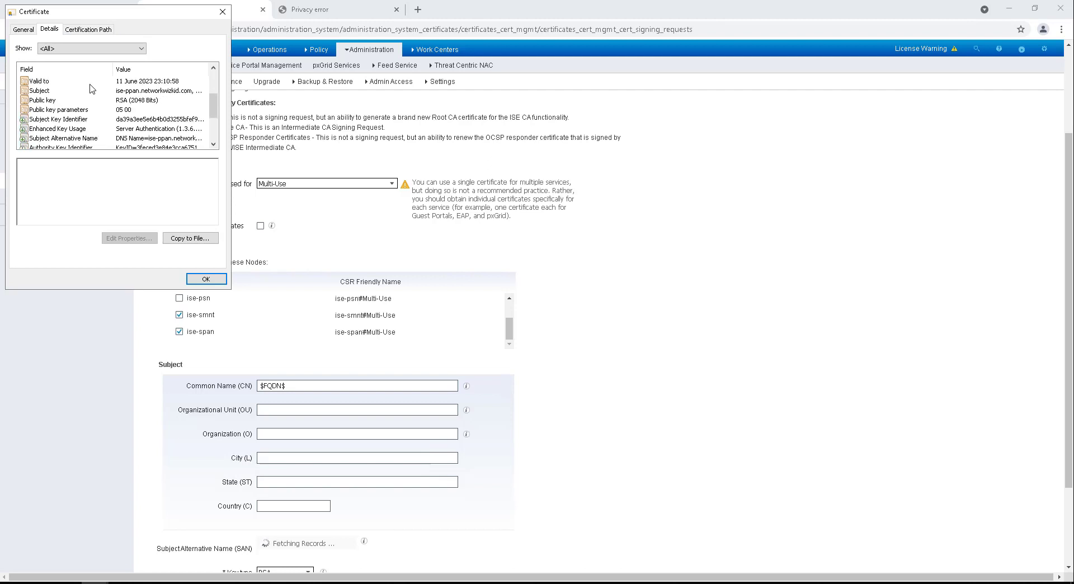
pyautogui.scroll(2, 84, 104)
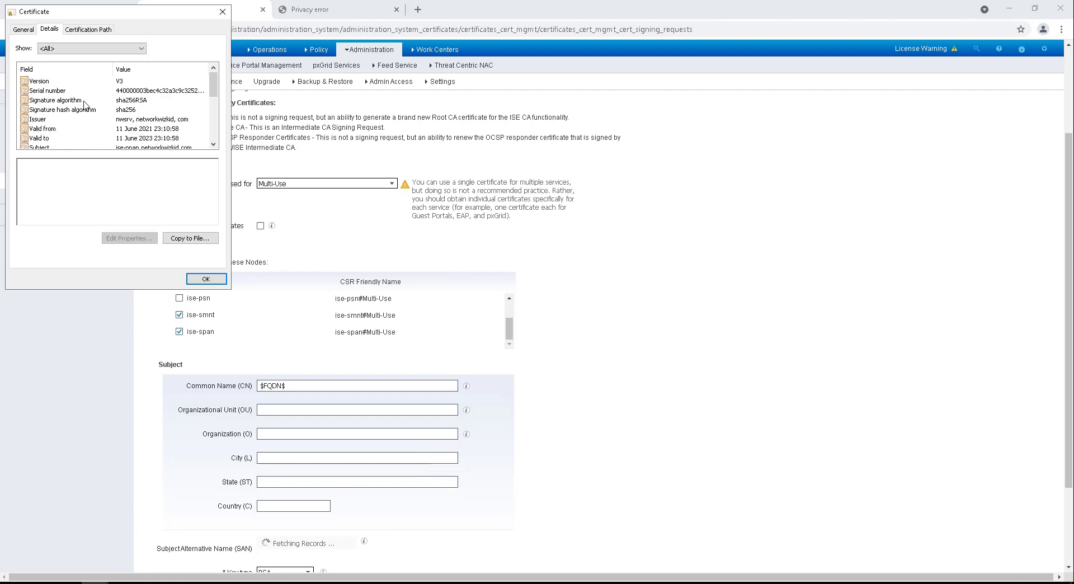
pyautogui.click(82, 120)
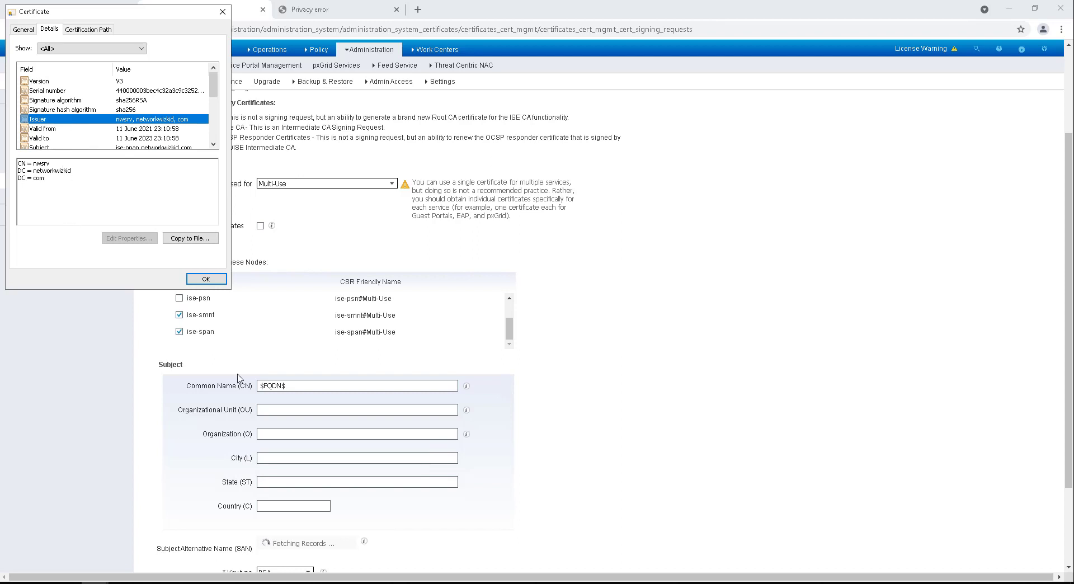
pyautogui.scroll(-1, 130, 132)
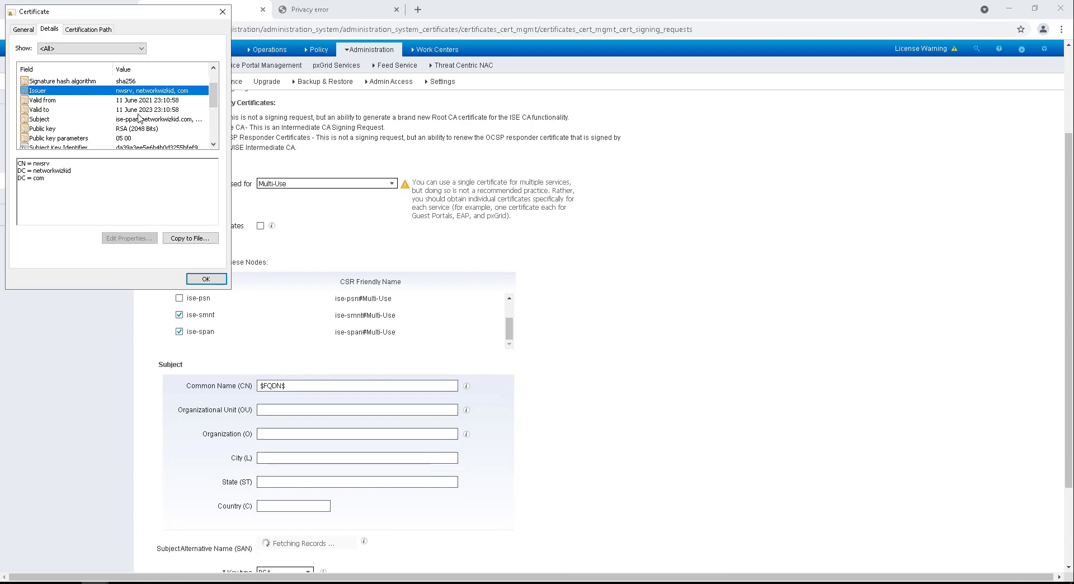
pyautogui.scroll(1, 138, 116)
pyautogui.scroll(-1, 101, 114)
pyautogui.click(96, 119)
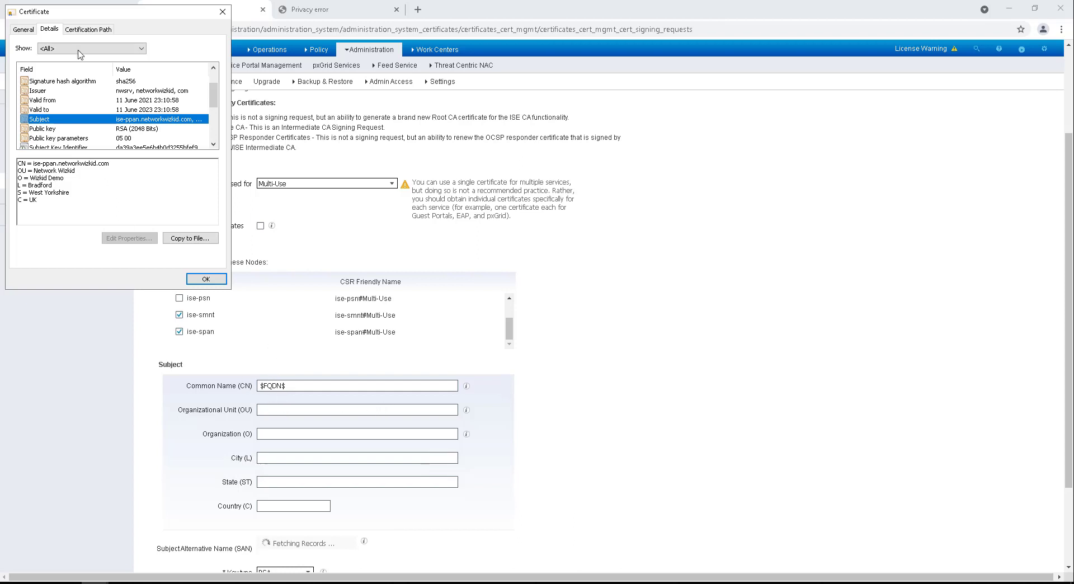
pyautogui.moveTo(106, 17); pyautogui.dragTo(133, 21)
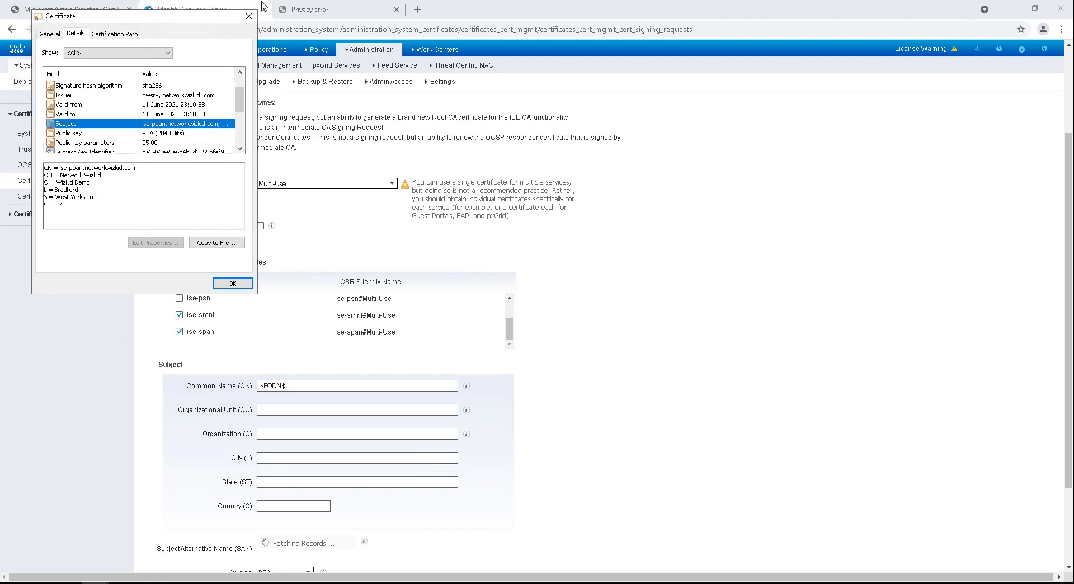
# Step: Fill the CSR subject with OU Network Wizkid, O Wizkid Demo, Bradford, West Yorkshire, UK
pyautogui.click(249, 15)
pyautogui.click(265, 410)
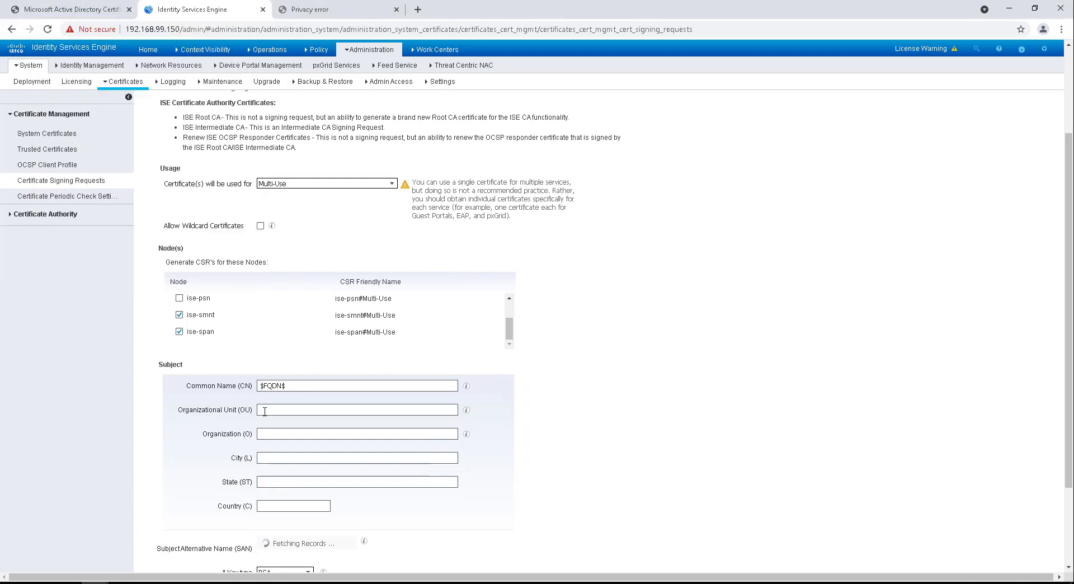
pyautogui.write('Network Wizkid')
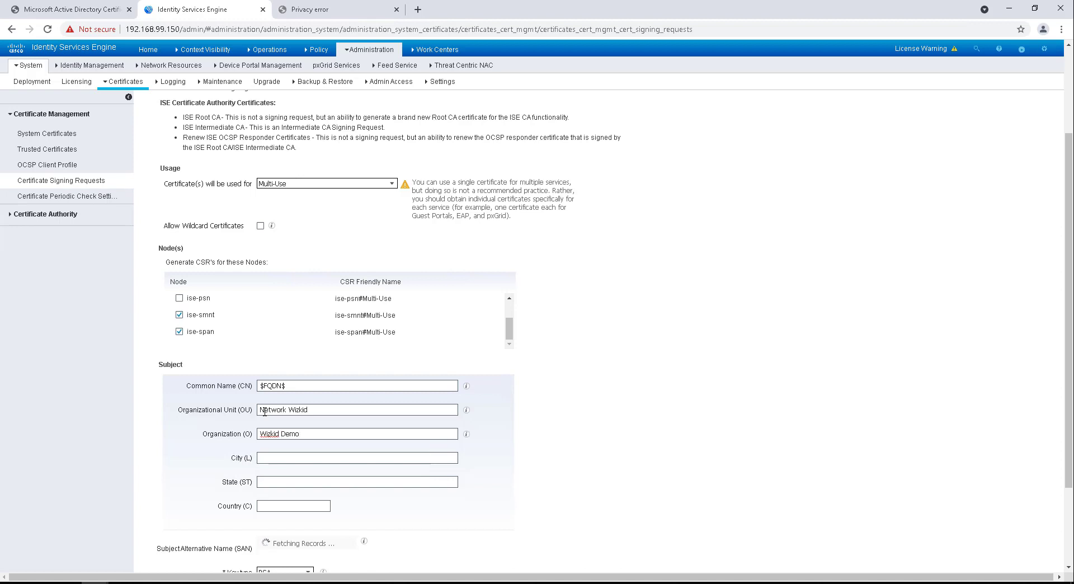
pyautogui.write('Bradford')
pyautogui.press('Tab')
pyautogui.write('West Yorkshire')
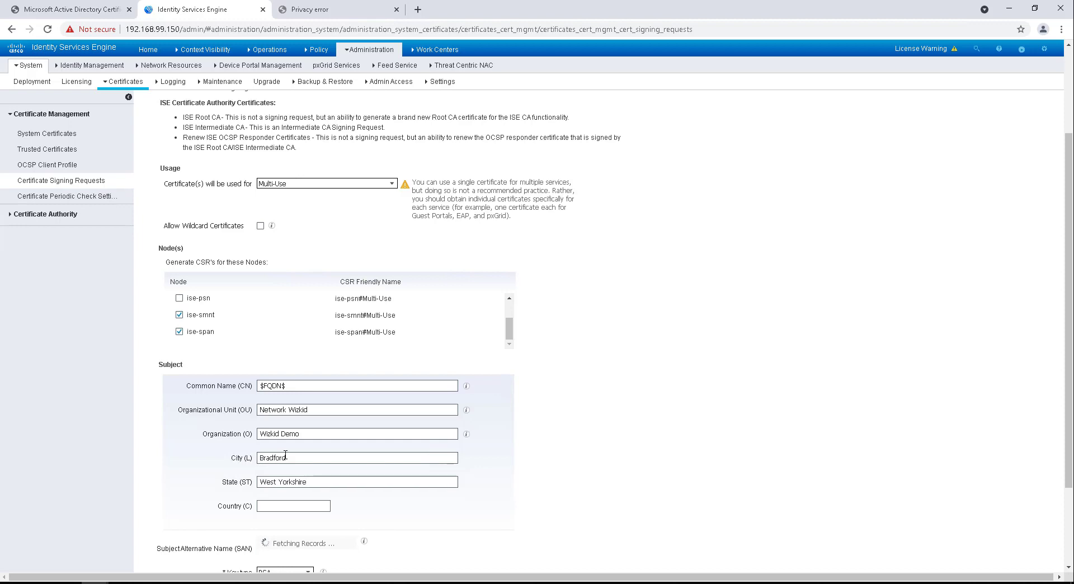
pyautogui.write('UK')
pyautogui.scroll(-2, 383, 313)
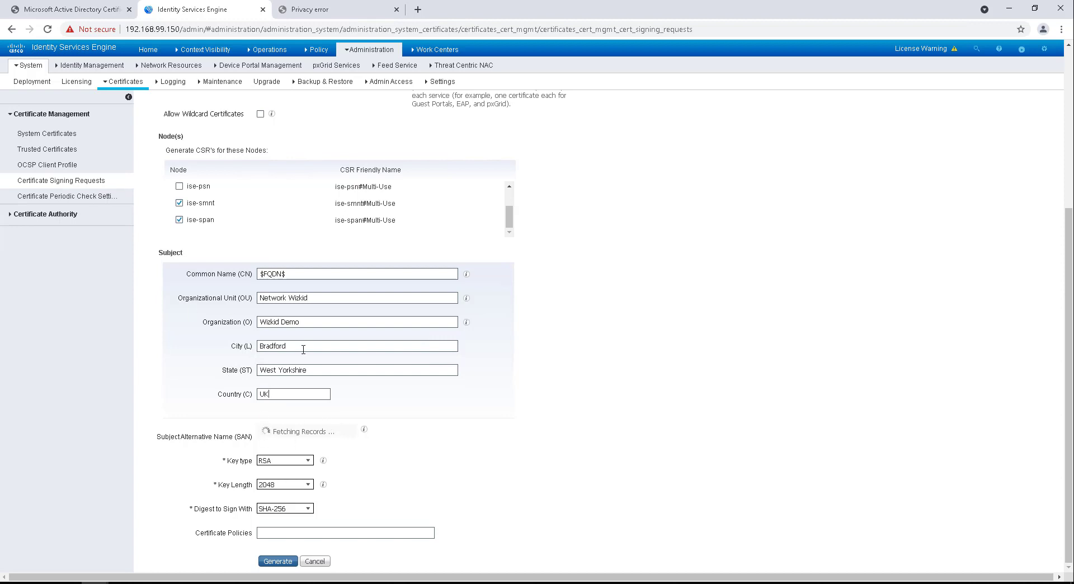
# Step: Also include ise-psn in the CSR and set the first SAN entry type to DNS Name
pyautogui.click(179, 185)
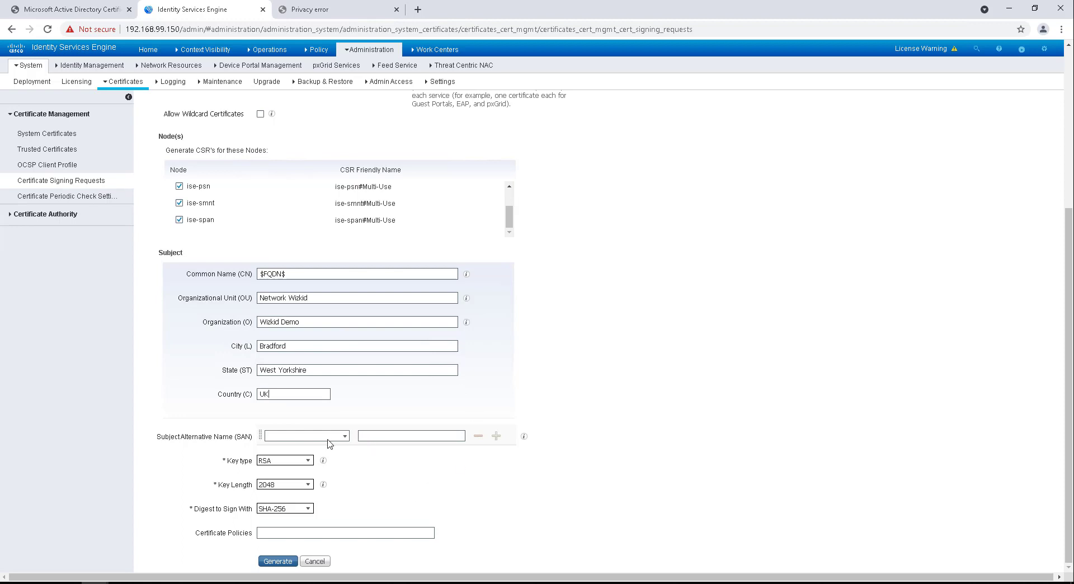
pyautogui.click(345, 441)
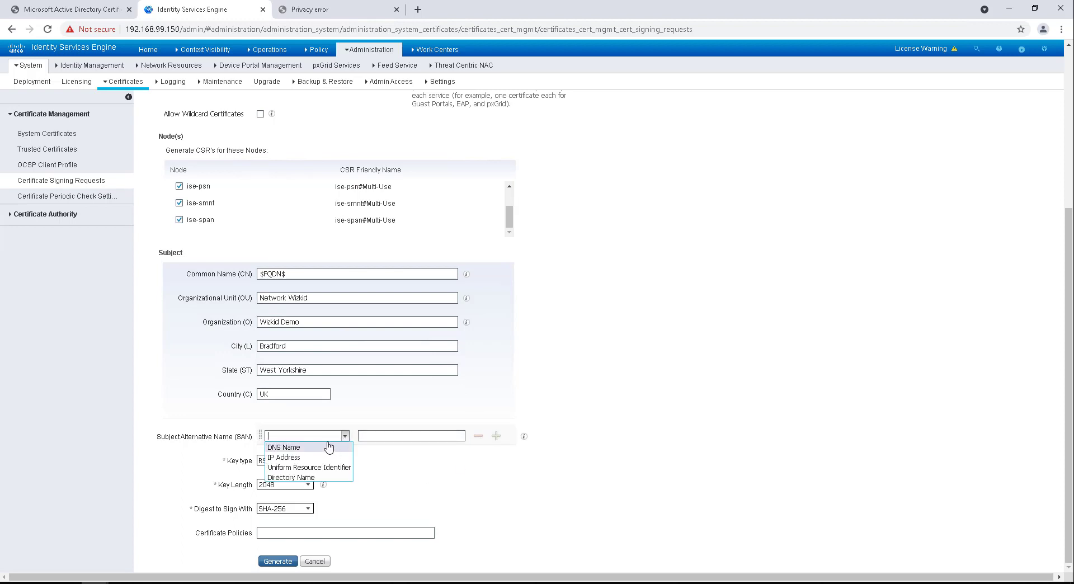
pyautogui.click(337, 444)
pyautogui.click(440, 435)
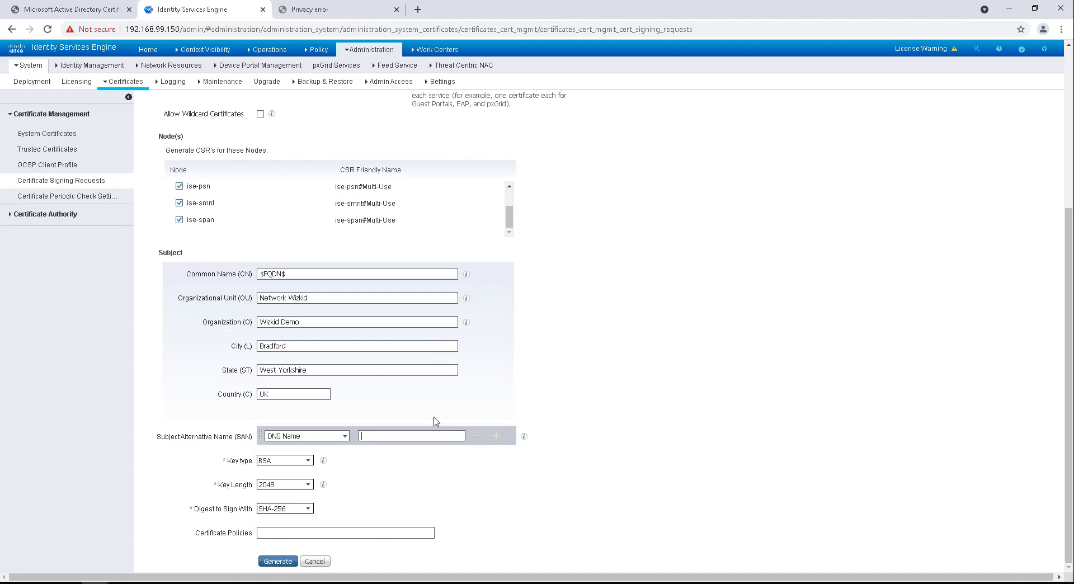
pyautogui.moveTo(523, 439)
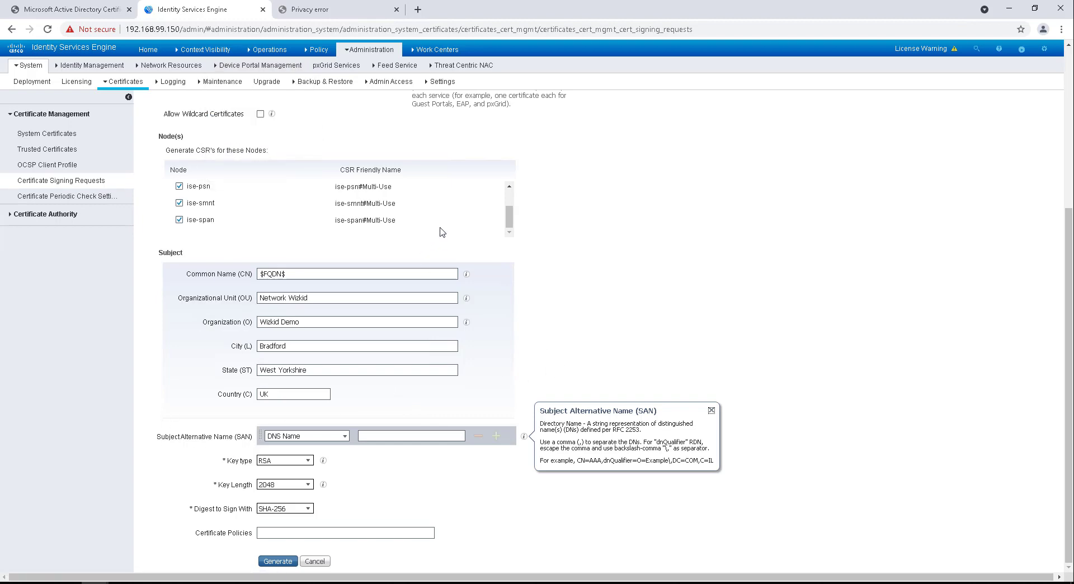
pyautogui.scroll(1, 313, 384)
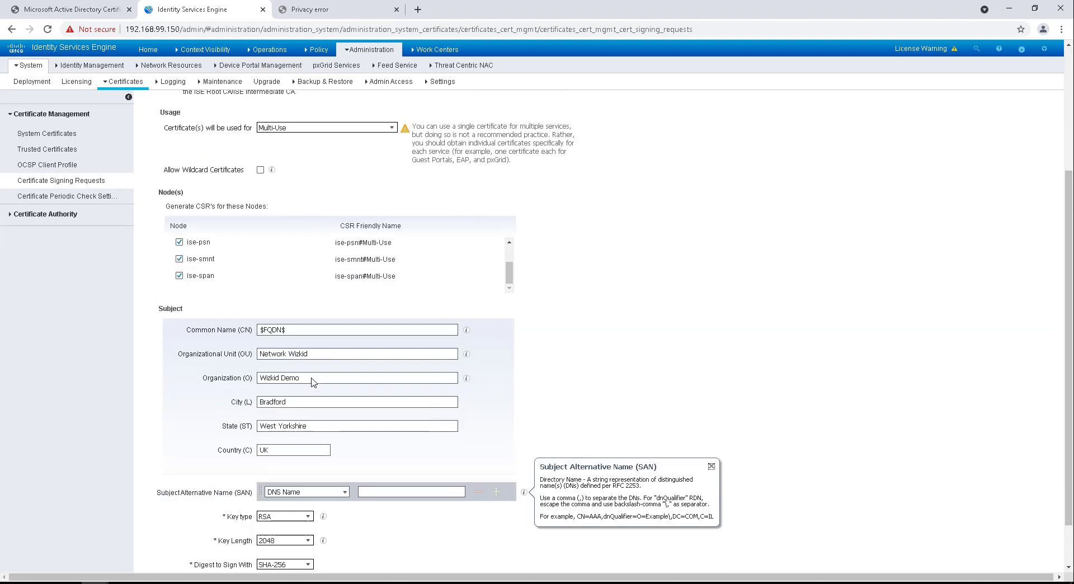
pyautogui.scroll(-1, 301, 390)
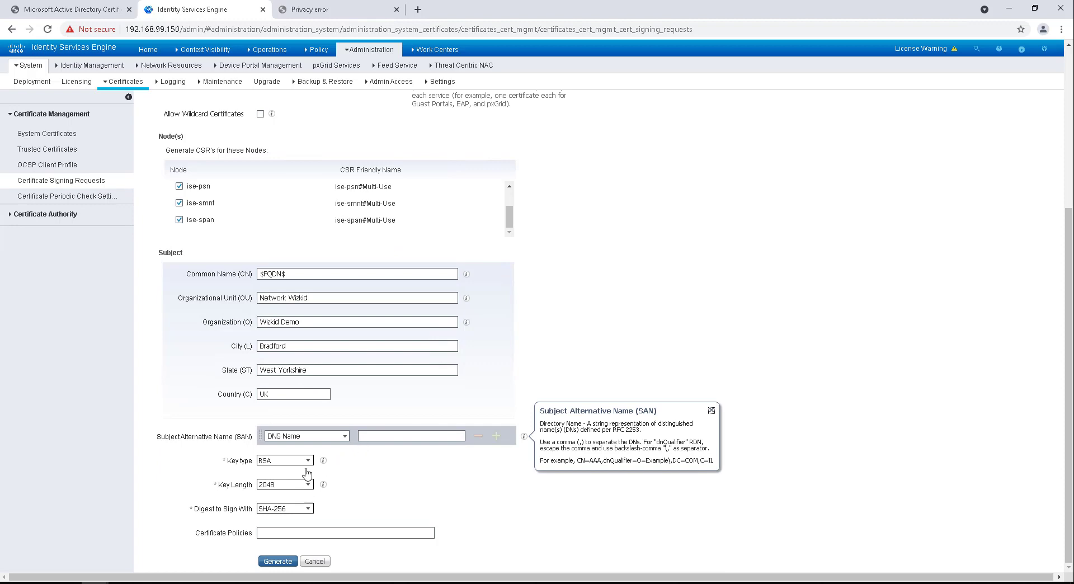
pyautogui.scroll(1, 293, 247)
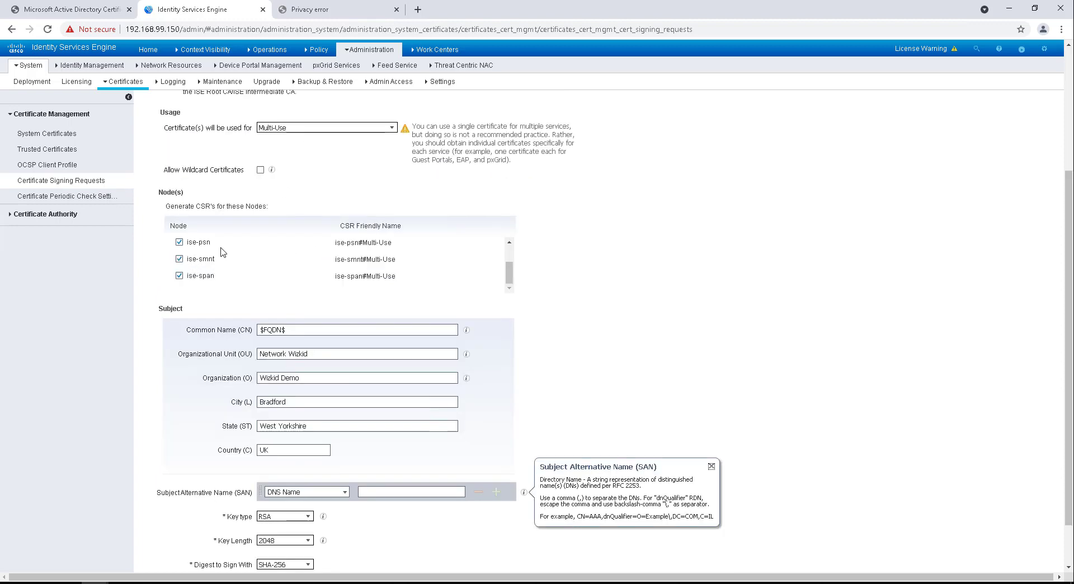
pyautogui.scroll(1, 195, 259)
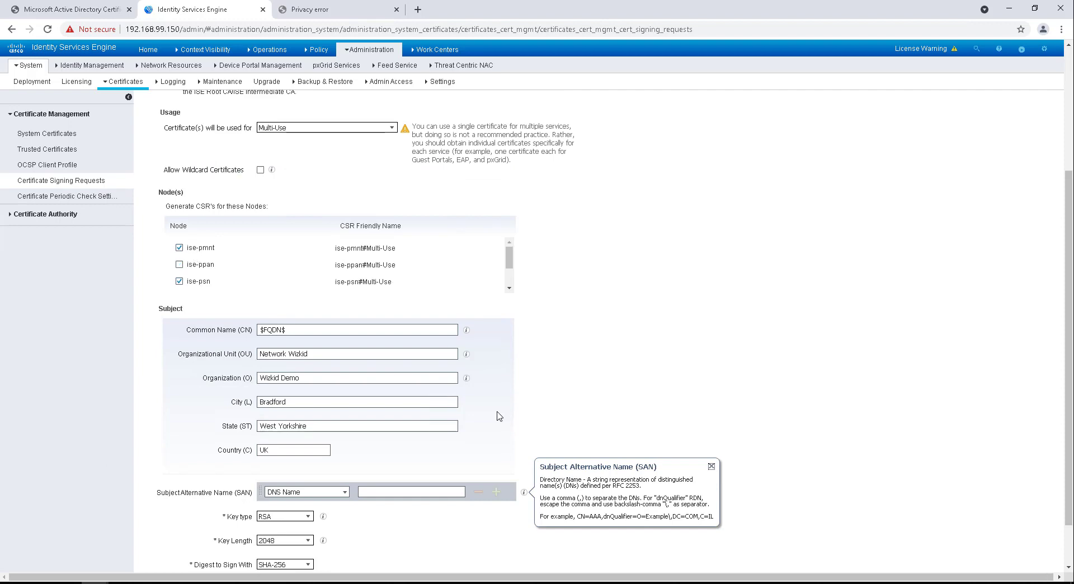
pyautogui.scroll(-1, 499, 416)
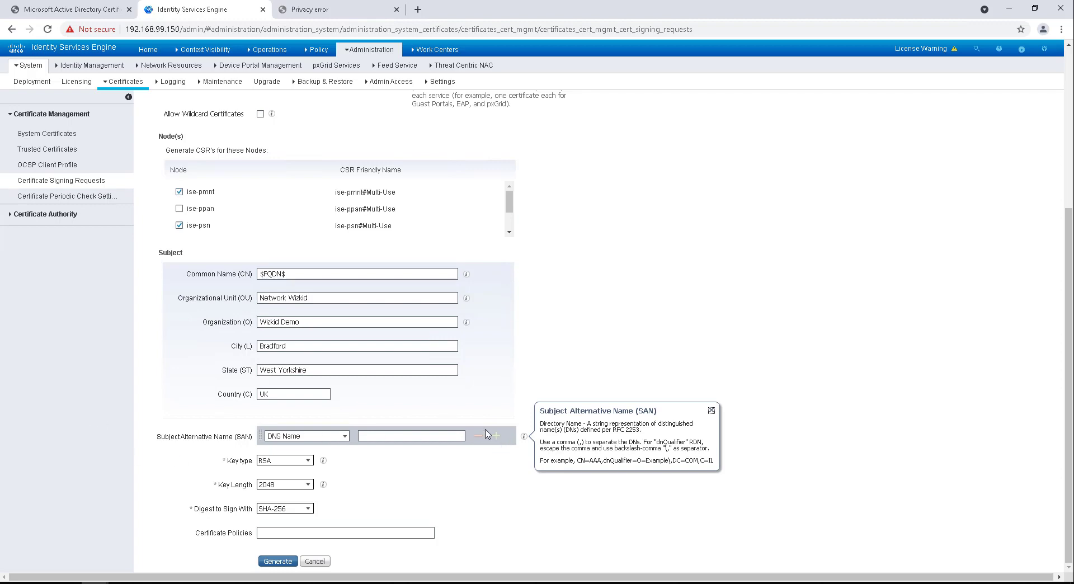
pyautogui.scroll(1, 454, 421)
pyautogui.scroll(-1, 454, 422)
# Step: Add three more Subject Alternative Name rows below the DNS Name row
pyautogui.click(499, 437)
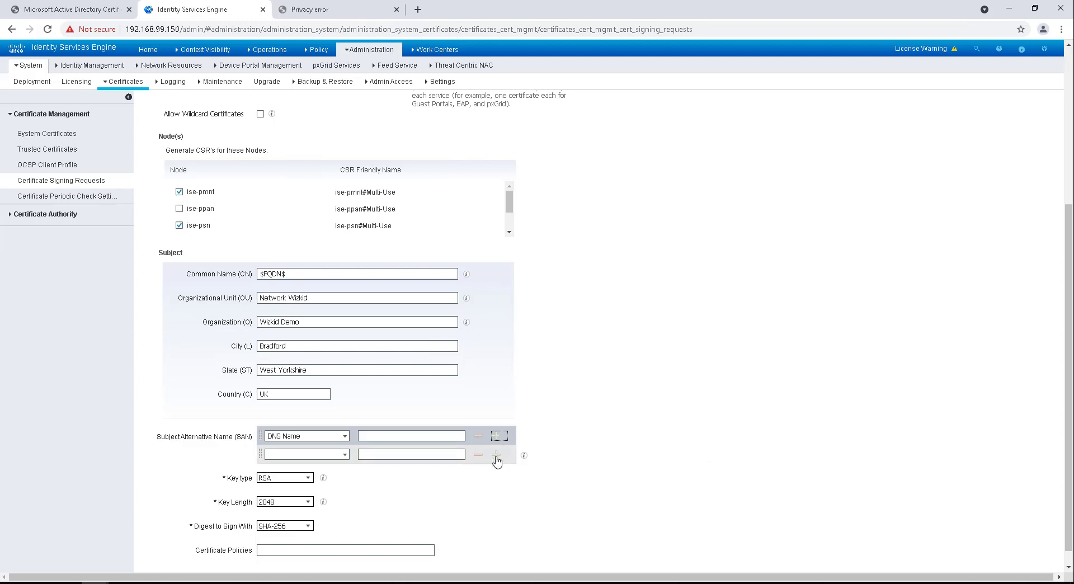
pyautogui.click(497, 454)
pyautogui.click(497, 474)
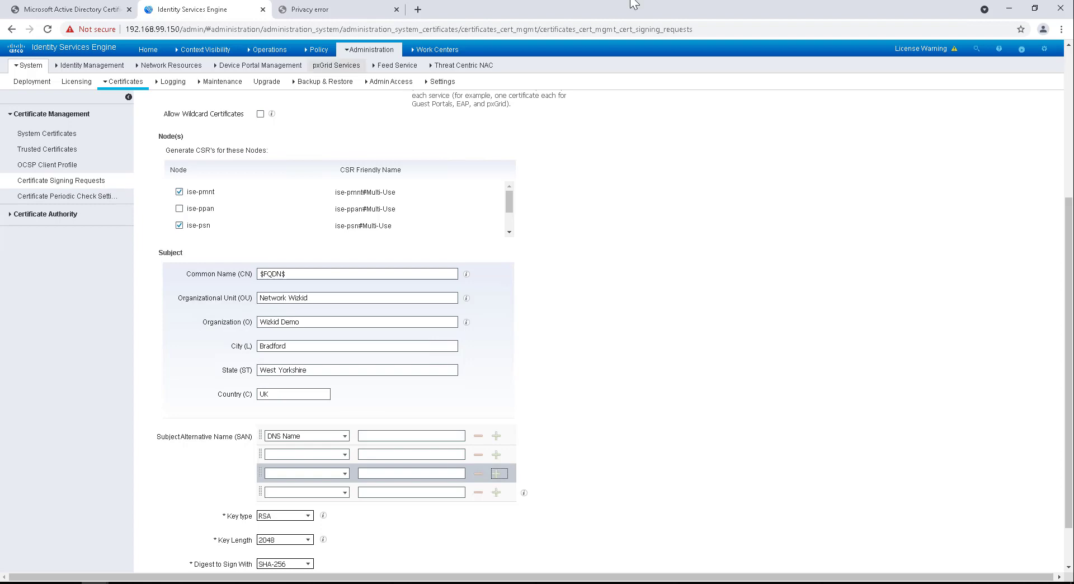
pyautogui.click(317, 50)
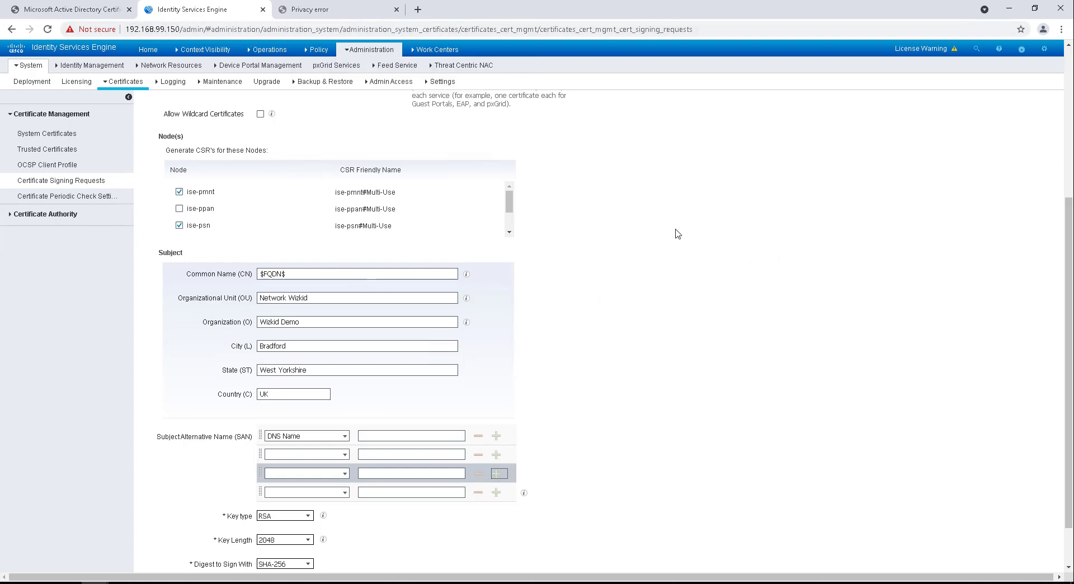
pyautogui.scroll(5, 607, 291)
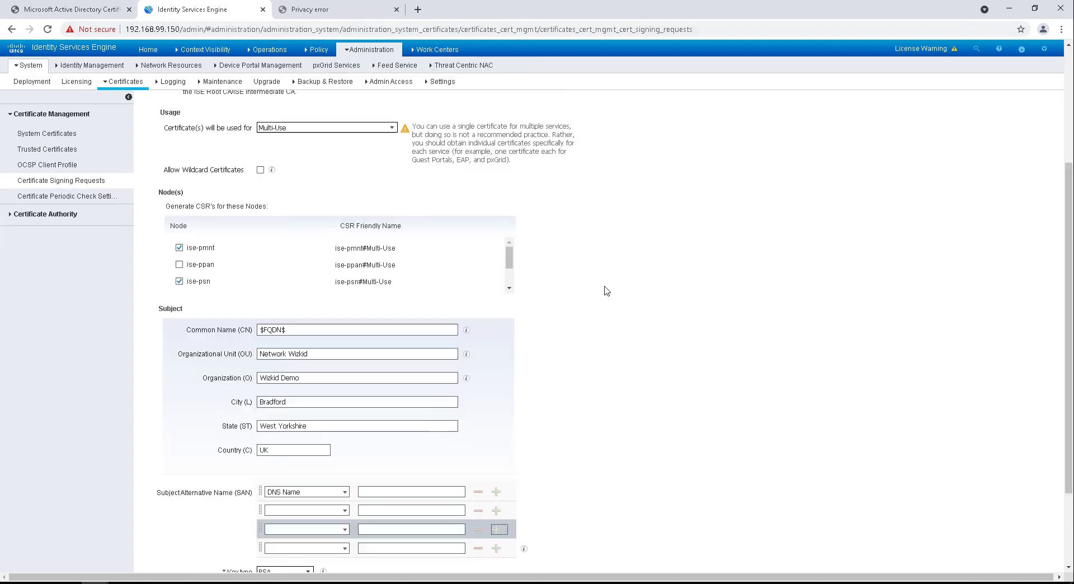
pyautogui.scroll(-5, 606, 291)
pyautogui.scroll(-1, 606, 291)
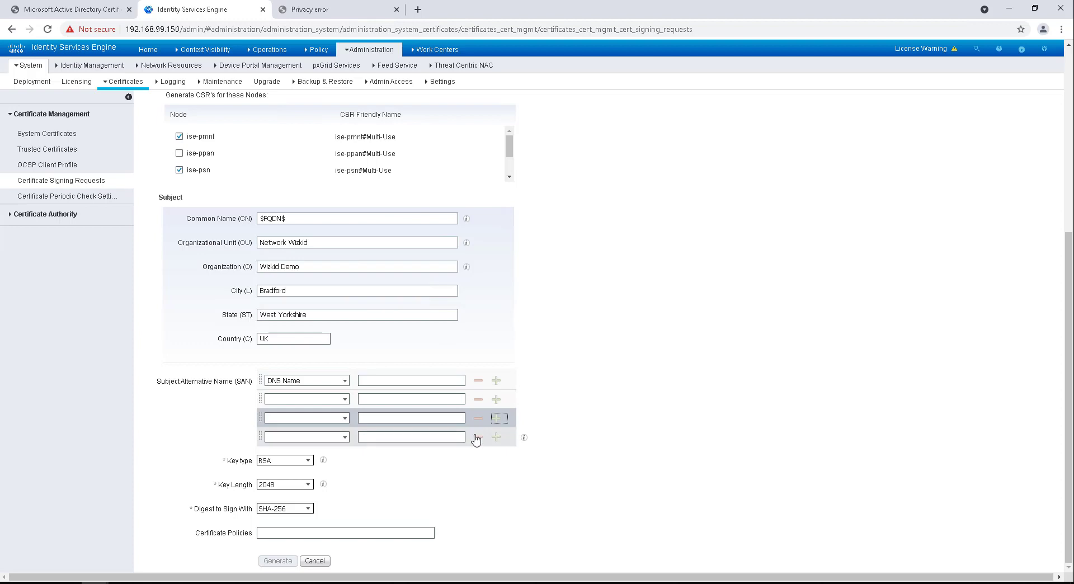
pyautogui.scroll(1, 525, 430)
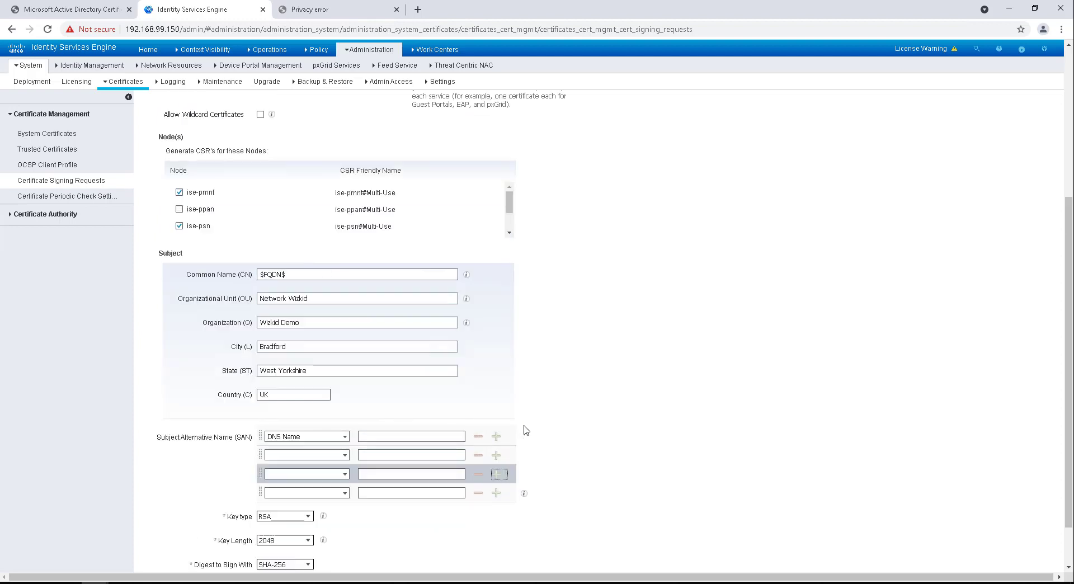
# Step: Open the Subject Alternative Name help to review the SAN entry options
pyautogui.click(524, 493)
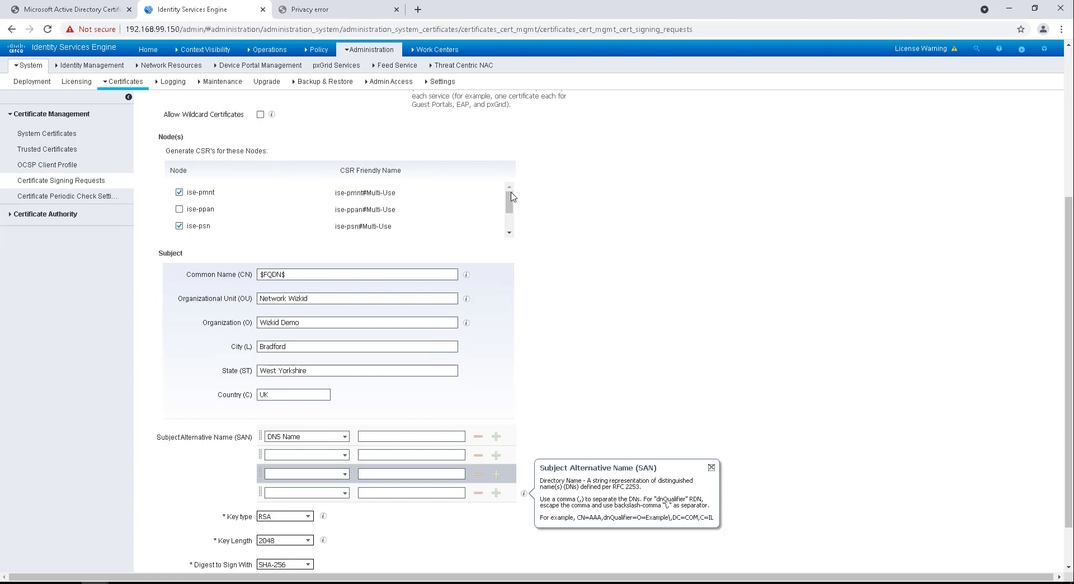
pyautogui.moveTo(511, 210)
pyautogui.mouseDown()
pyautogui.moveTo(509, 230)
pyautogui.moveTo(518, 202)
pyautogui.mouseUp()
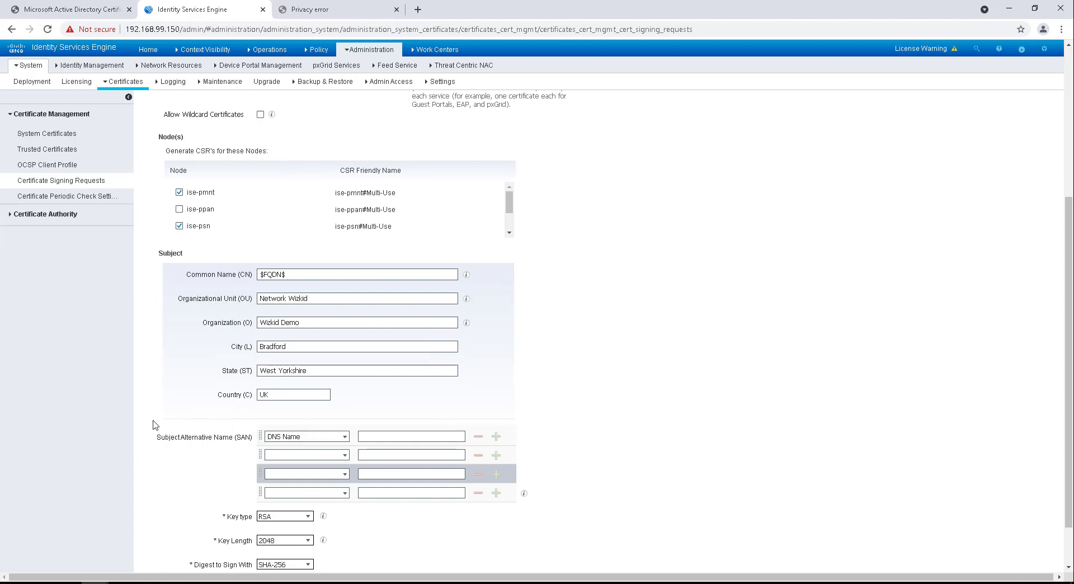
pyautogui.scroll(-1, 442, 308)
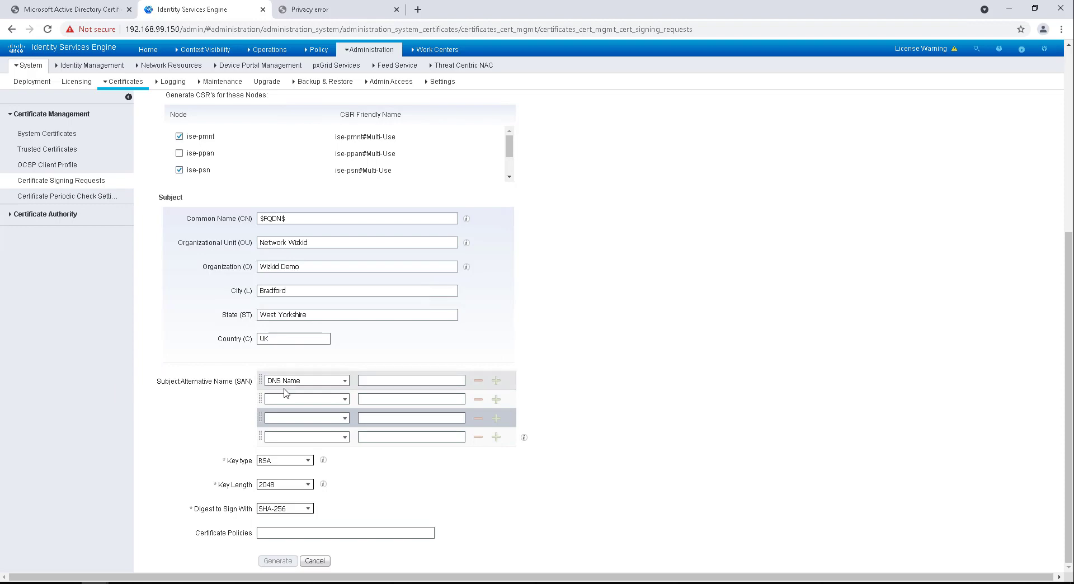
pyautogui.scroll(1, 386, 350)
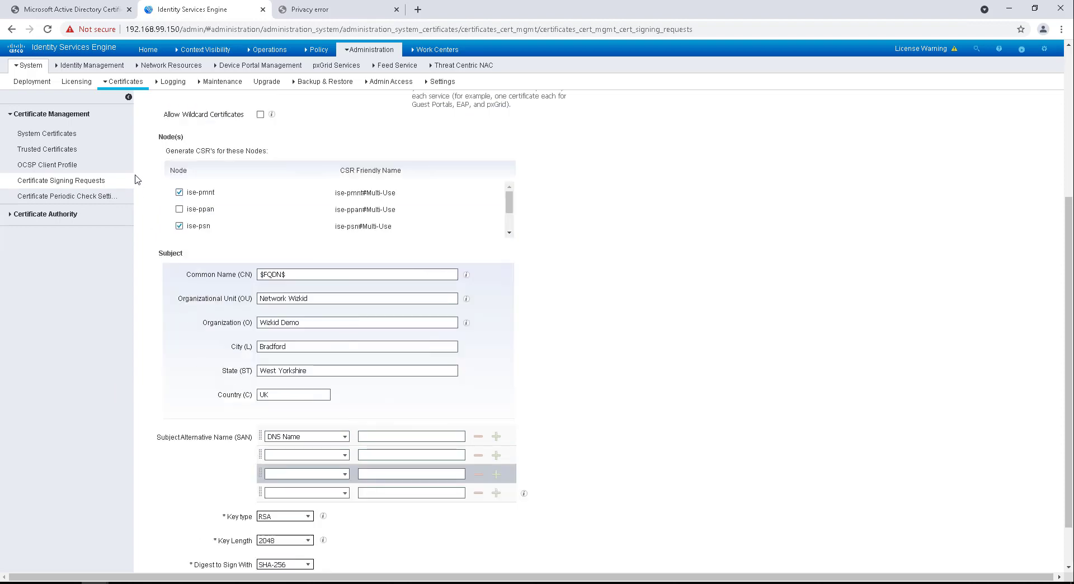
pyautogui.scroll(3, 266, 211)
pyautogui.scroll(-2, 268, 305)
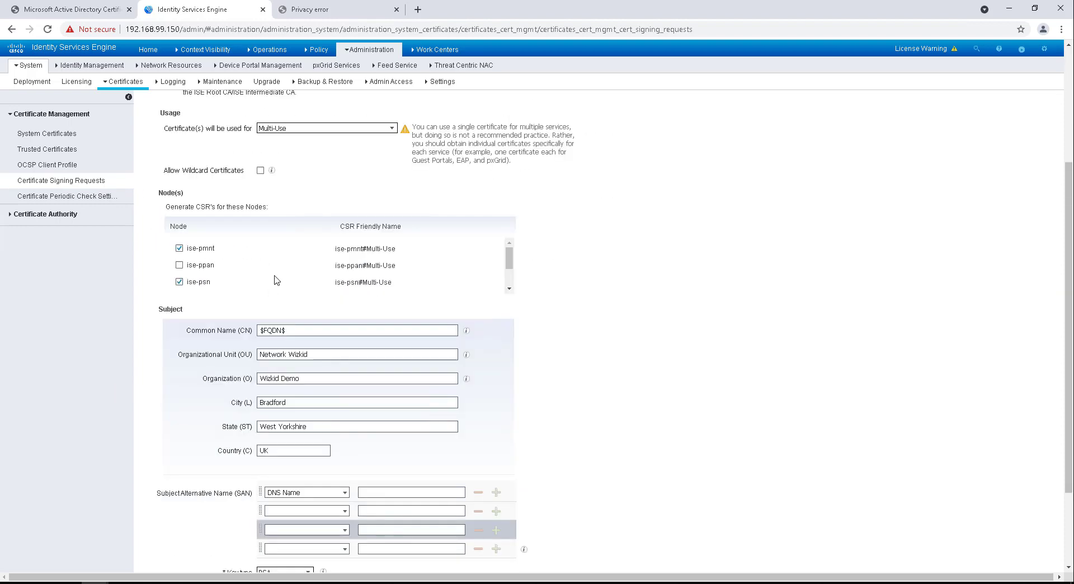
pyautogui.scroll(1, 274, 279)
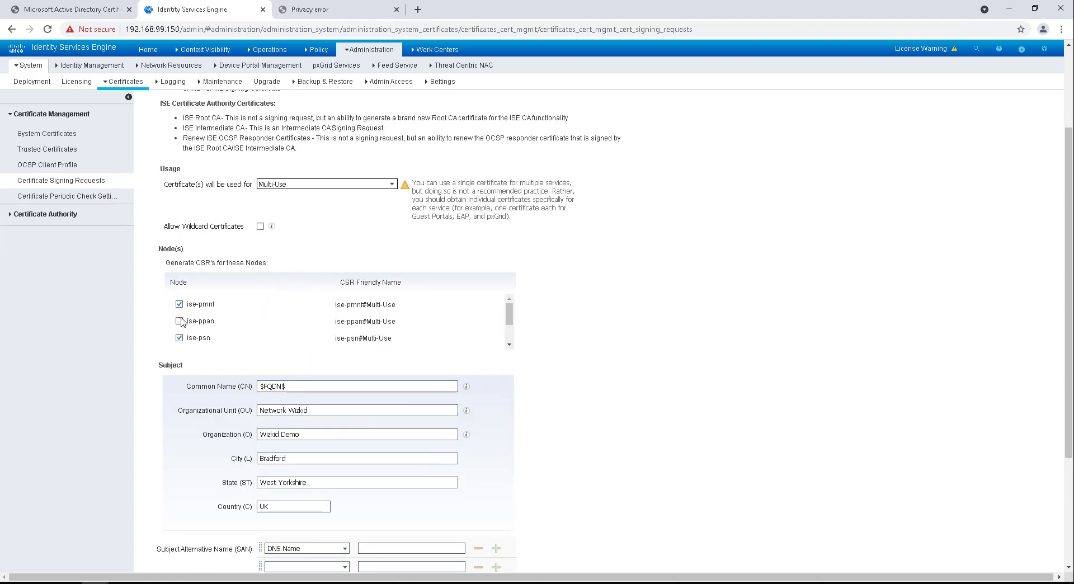
pyautogui.scroll(-1, 221, 325)
pyautogui.scroll(-2, 685, 338)
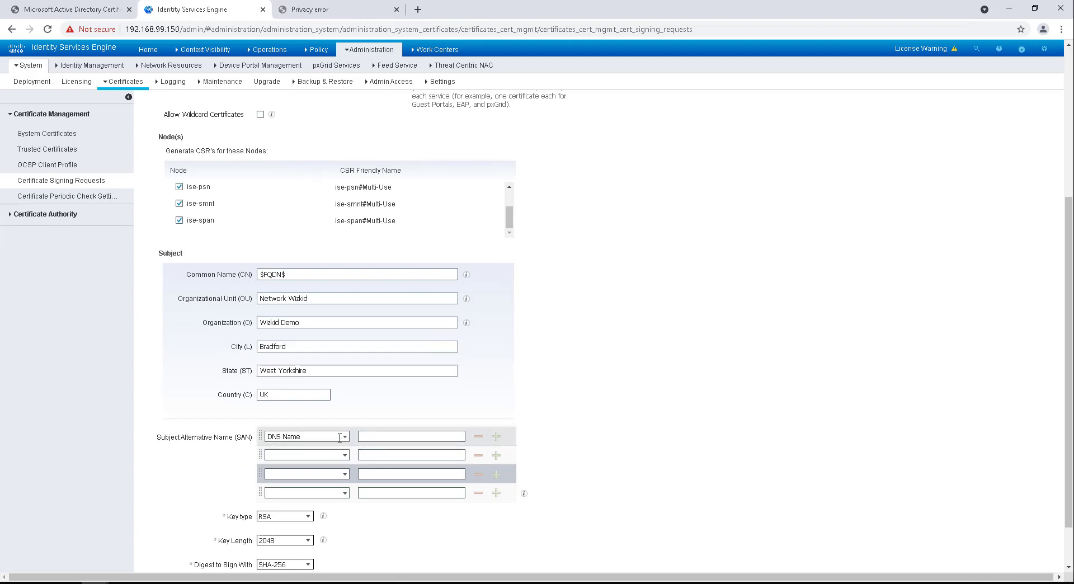
# Step: Remove the three extra Subject Alternative Name rows, leaving only the first DNS Name row
pyautogui.click(478, 457)
pyautogui.click(478, 456)
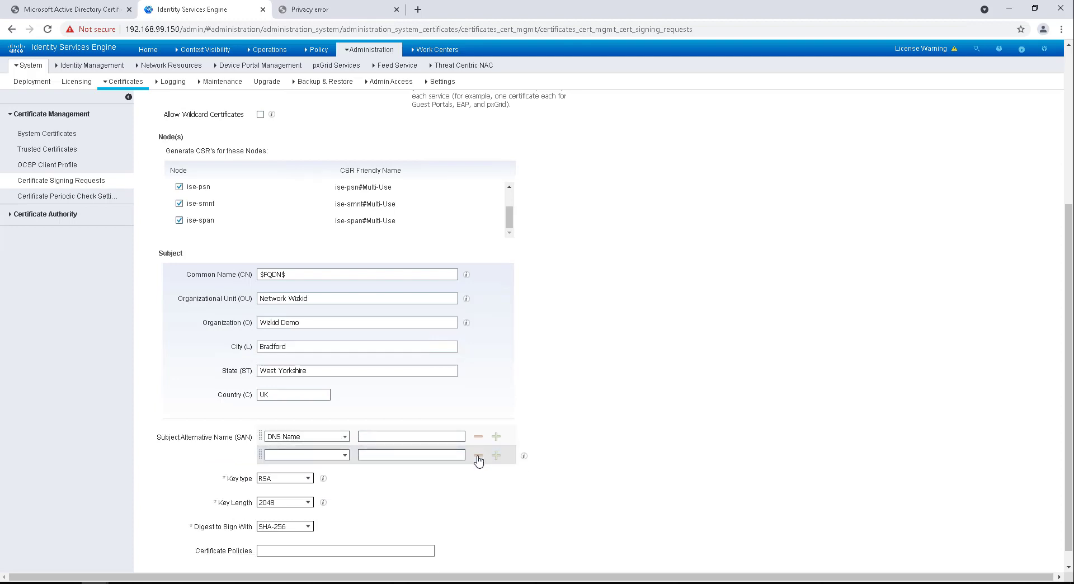
pyautogui.click(478, 455)
pyautogui.click(407, 436)
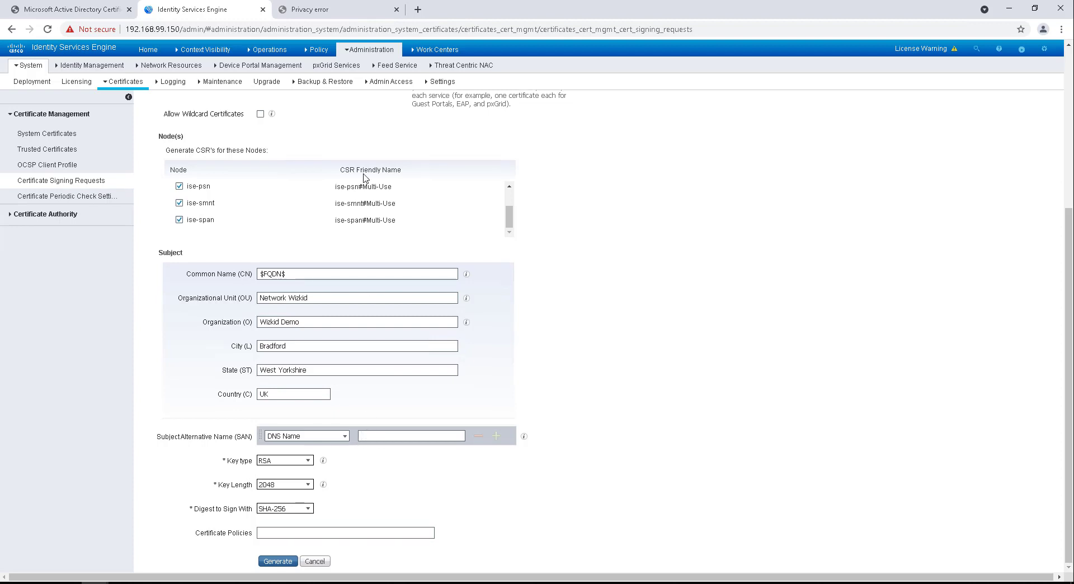
# Step: Add three more SAN rows and set the second, third and fourth rows to DNS Name
pyautogui.click(496, 436)
pyautogui.click(497, 454)
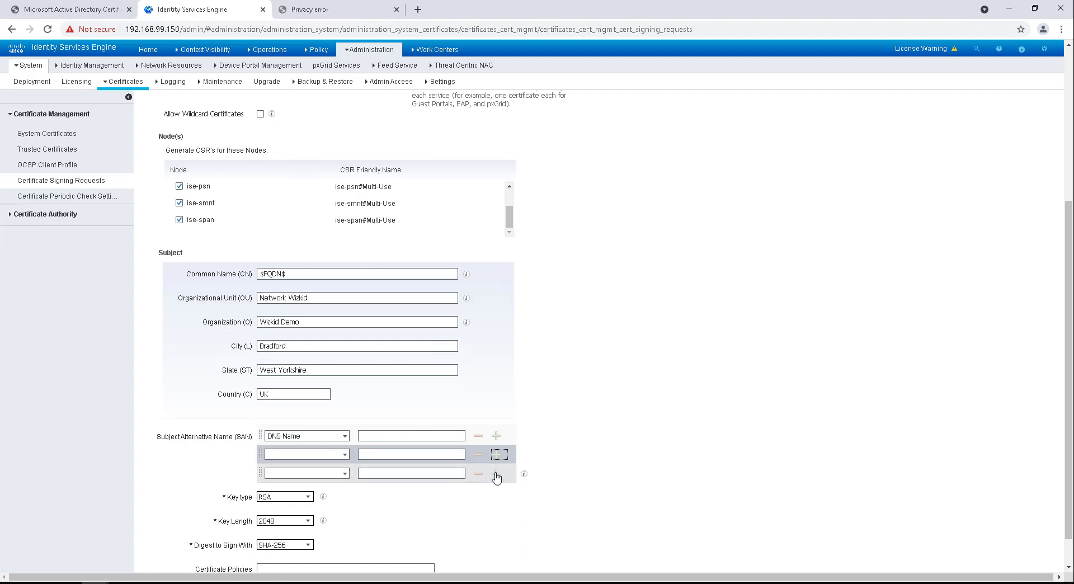
pyautogui.click(496, 473)
pyautogui.click(345, 454)
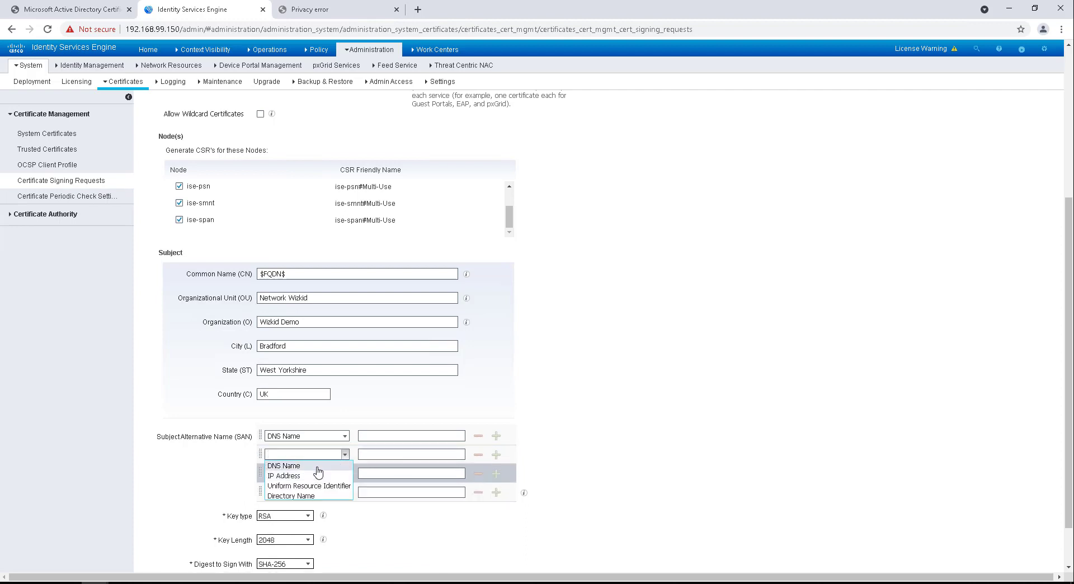
pyautogui.click(339, 467)
pyautogui.click(345, 475)
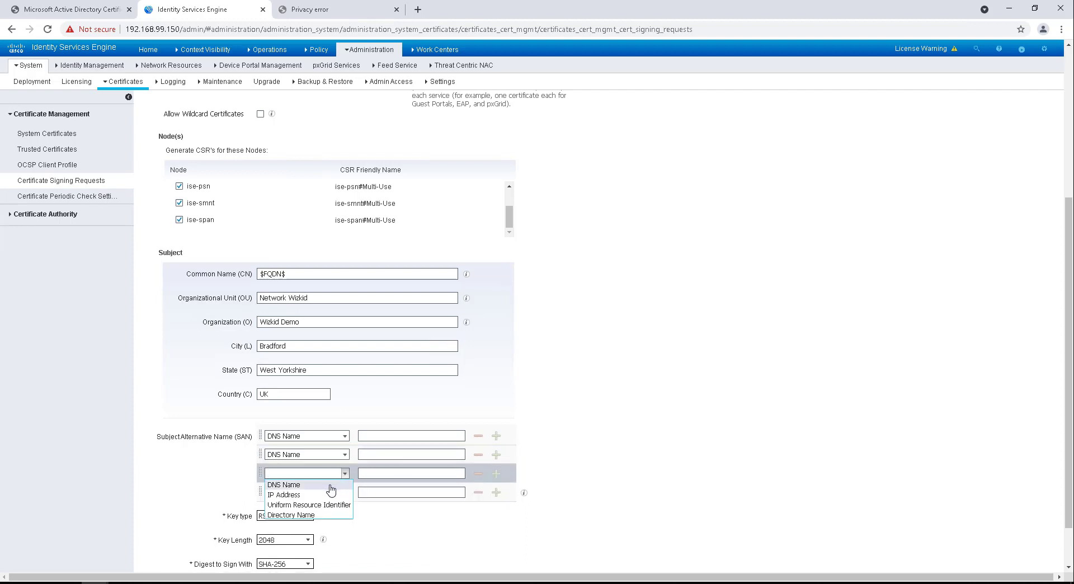
pyautogui.click(334, 485)
pyautogui.click(344, 492)
pyautogui.click(314, 505)
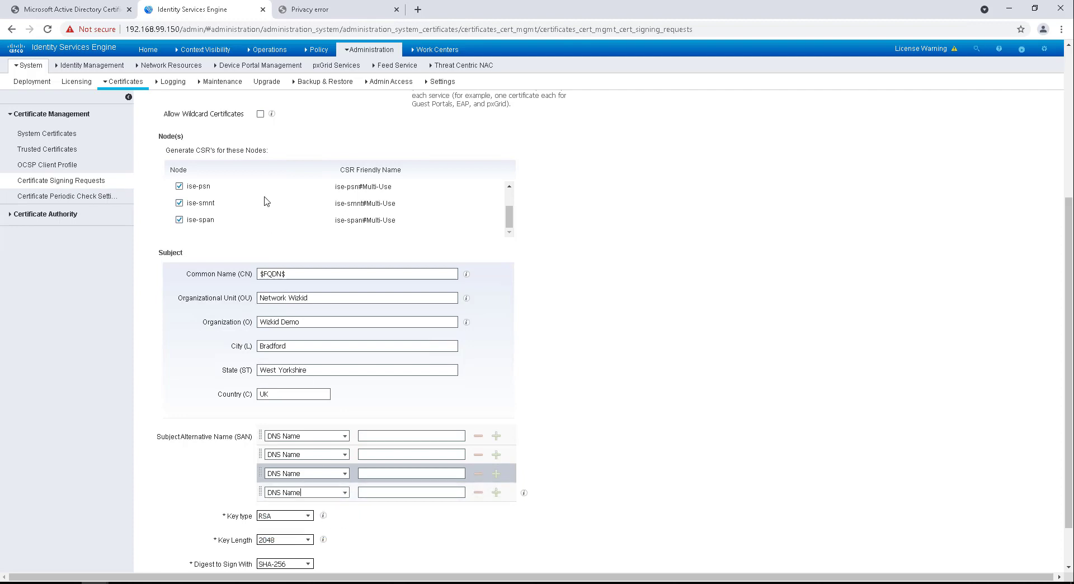
pyautogui.click(409, 437)
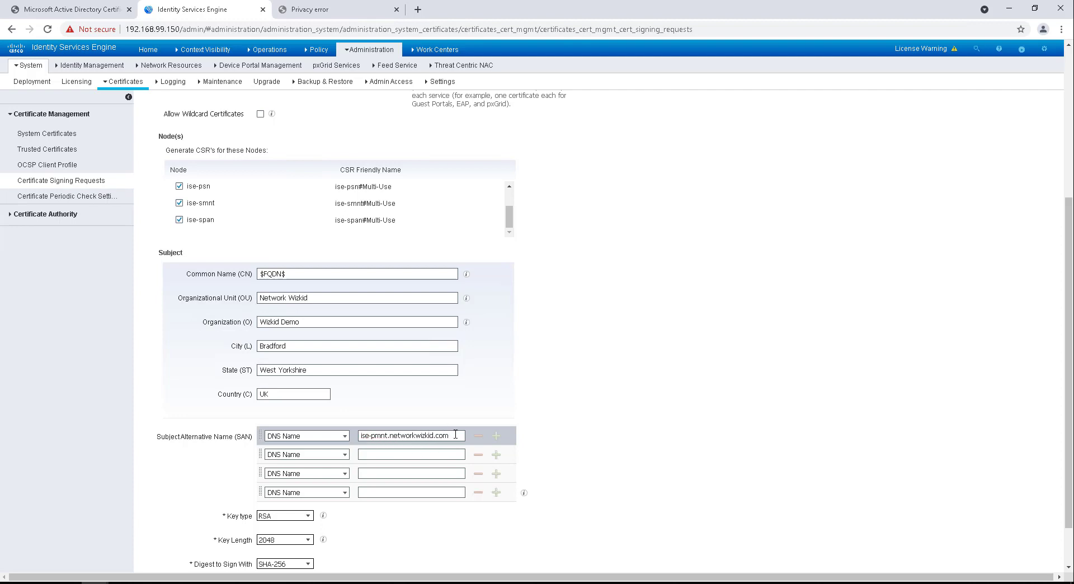
# Step: Fill SAN rows 2–4 with ise-psn, ise-span and ise-smnt, each with the copied .networkwizkid.com suffix
pyautogui.moveTo(455, 435); pyautogui.dragTo(385, 436)
pyautogui.hotkey('ctrl', 'c')
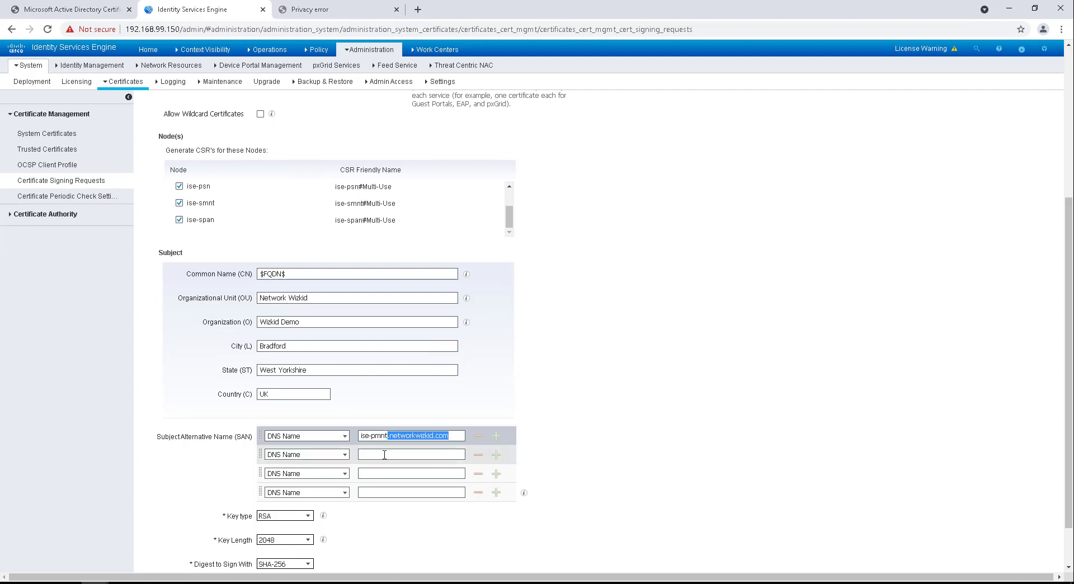
pyautogui.click(384, 455)
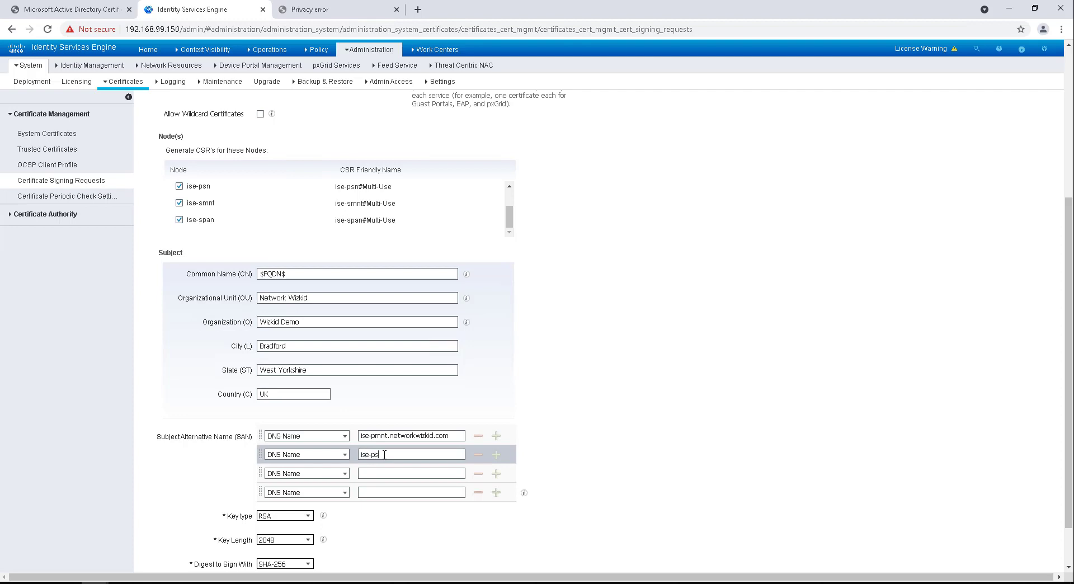
pyautogui.write('ise-psn')
pyautogui.hotkey('ctrl', 'v')
pyautogui.click(408, 471)
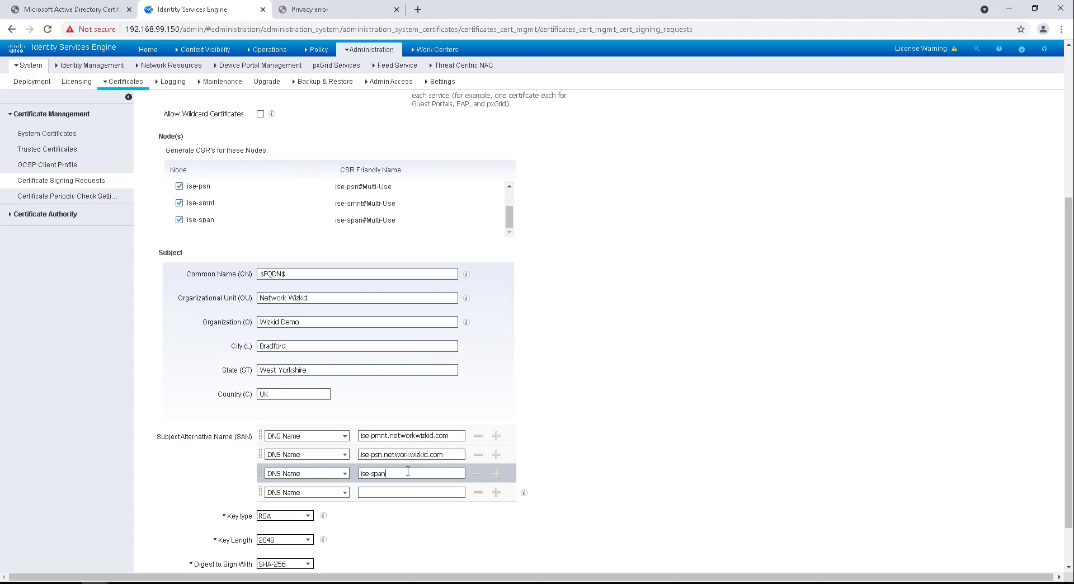
pyautogui.write('ise-span')
pyautogui.hotkey('ctrl', 'v')
pyautogui.click(386, 493)
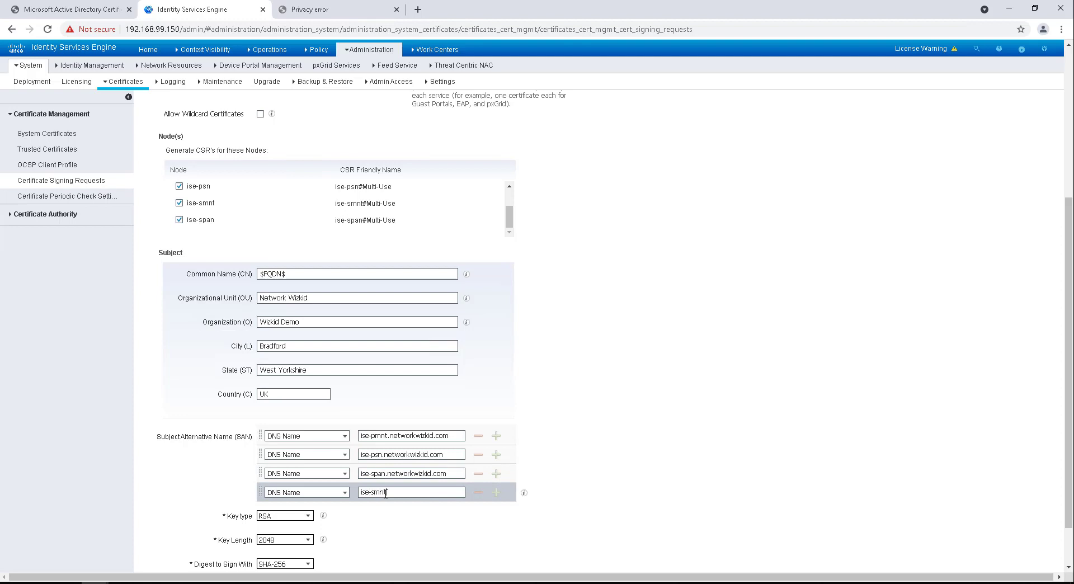
pyautogui.write('ise-smnt')
pyautogui.hotkey('ctrl', 'v')
pyautogui.scroll(2, 297, 222)
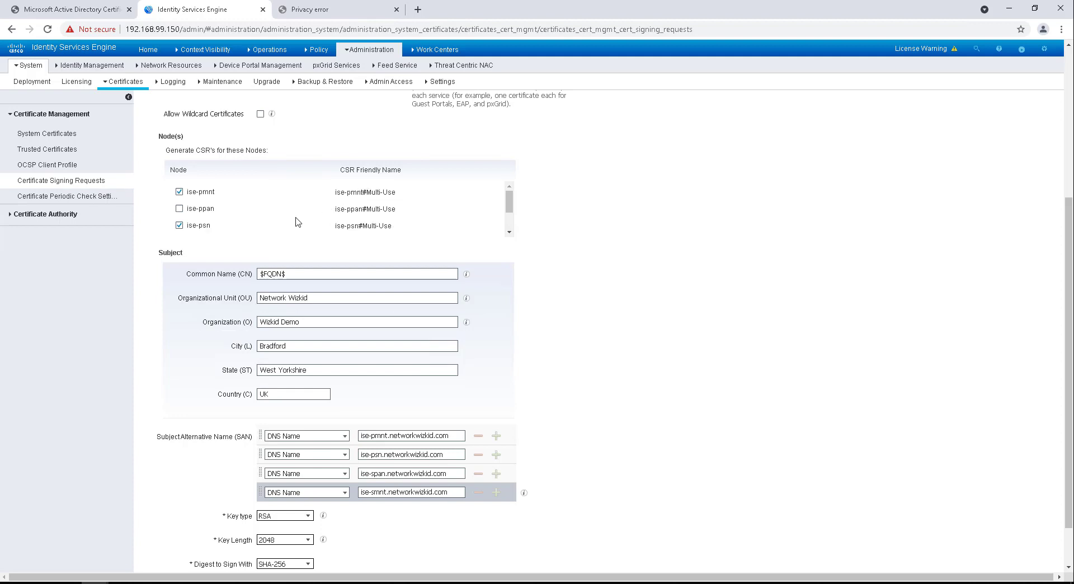
pyautogui.scroll(-3, 334, 207)
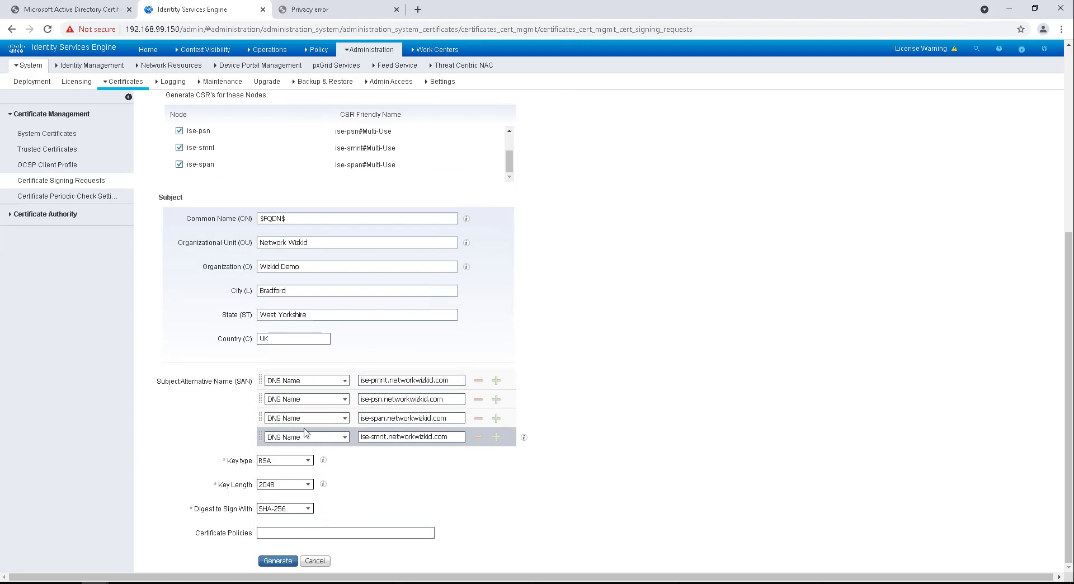
pyautogui.click(277, 564)
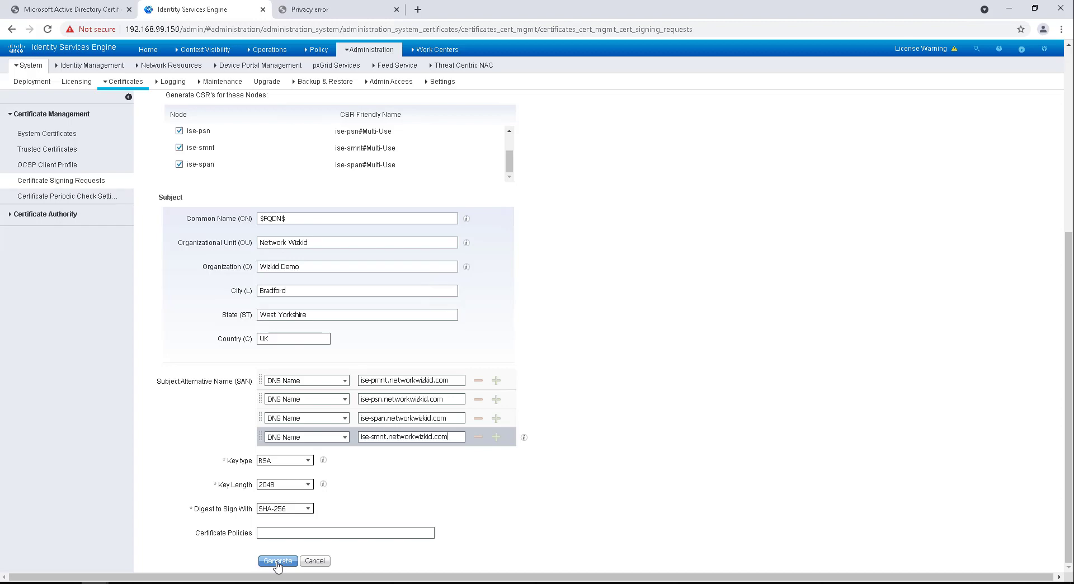
pyautogui.click(277, 562)
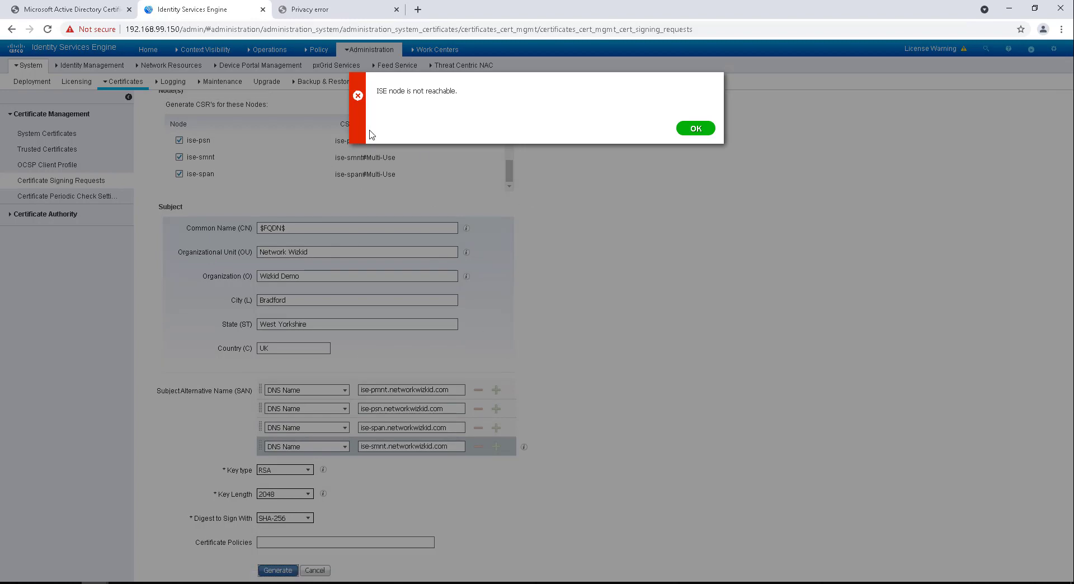
pyautogui.click(703, 134)
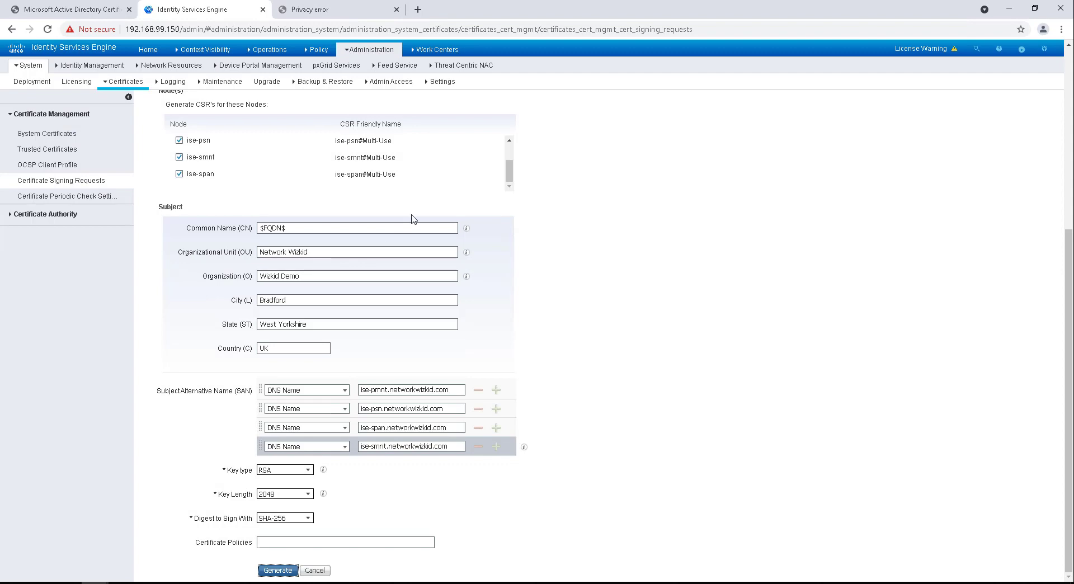
# Step: Untick the ise-smnt node in the CSR Node(s) list
pyautogui.scroll(1, 416, 224)
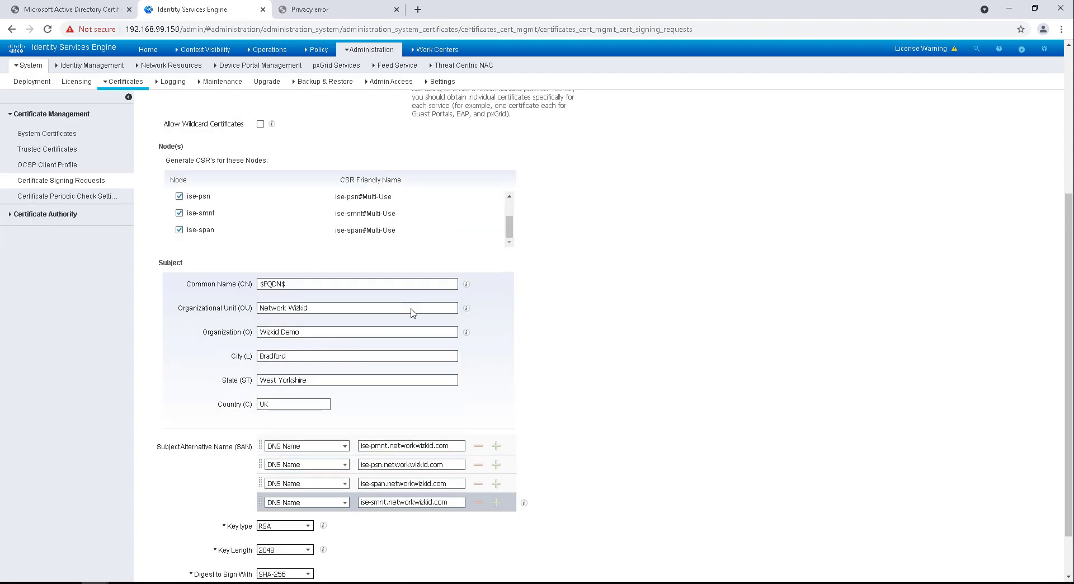
pyautogui.scroll(1, 269, 214)
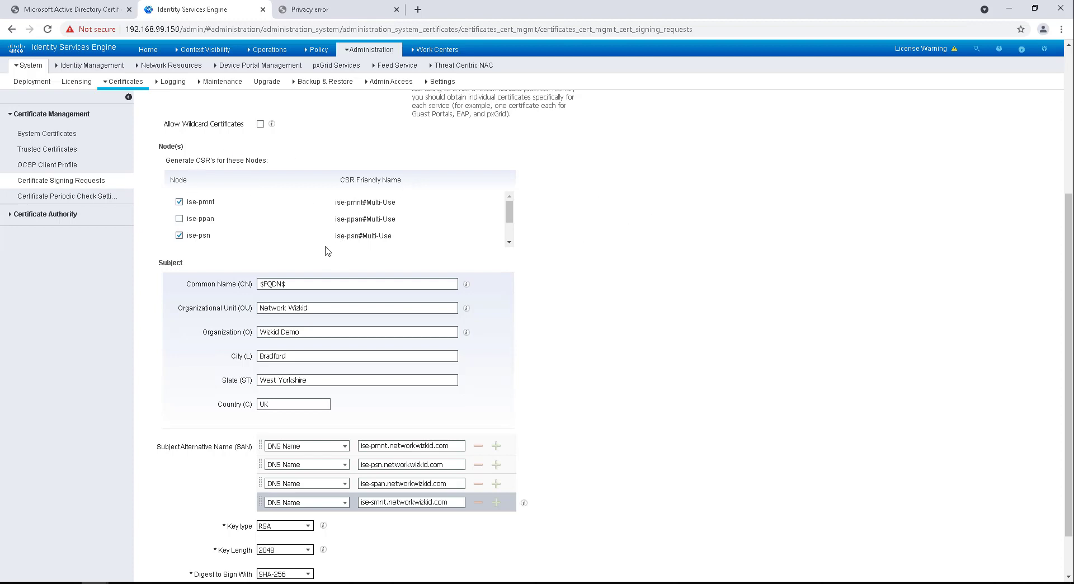
pyautogui.scroll(-1, 294, 217)
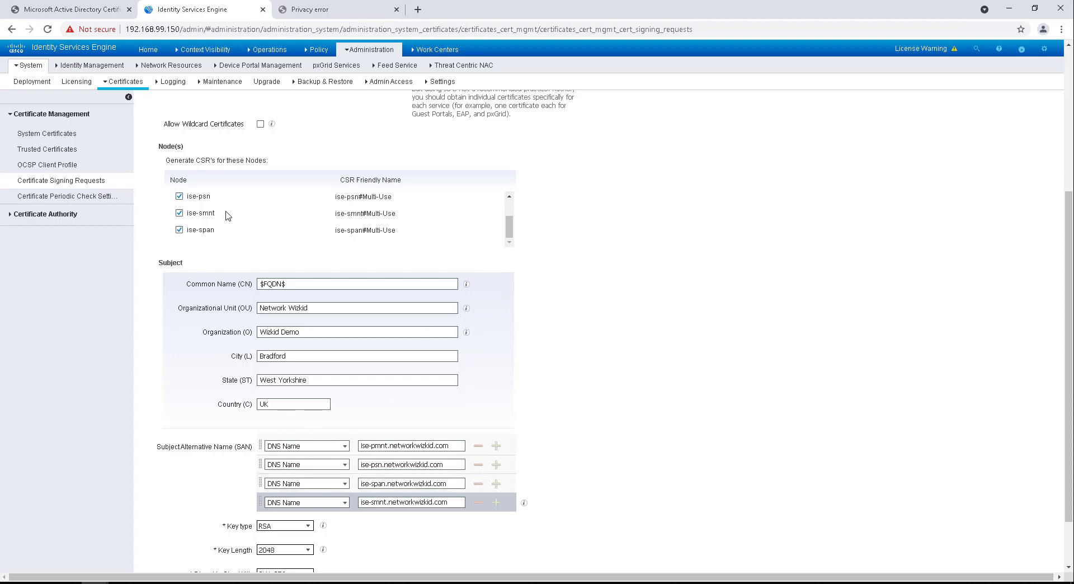
pyautogui.scroll(-1, 204, 242)
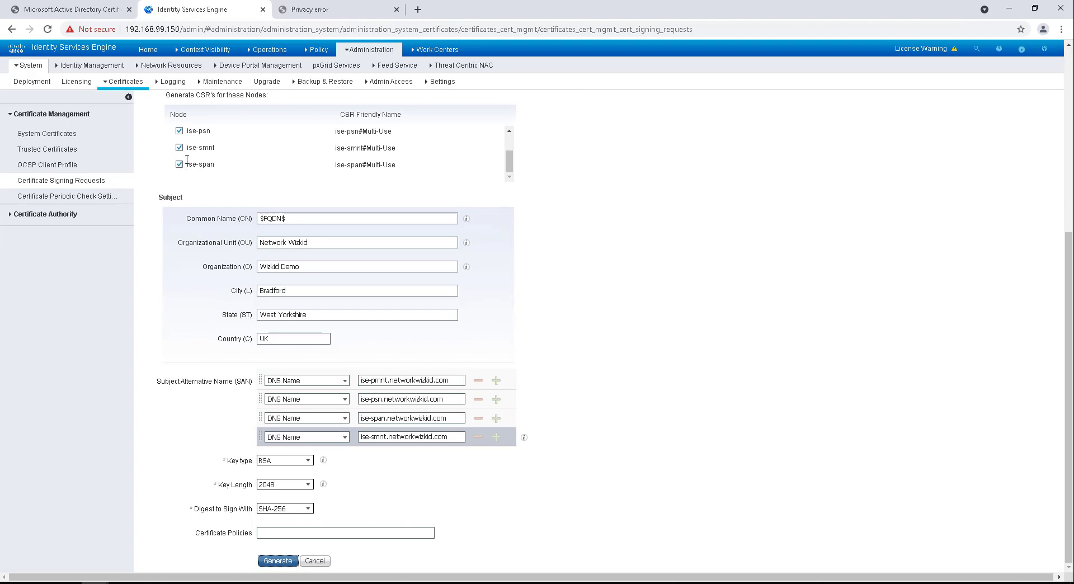
pyautogui.scroll(1, 254, 170)
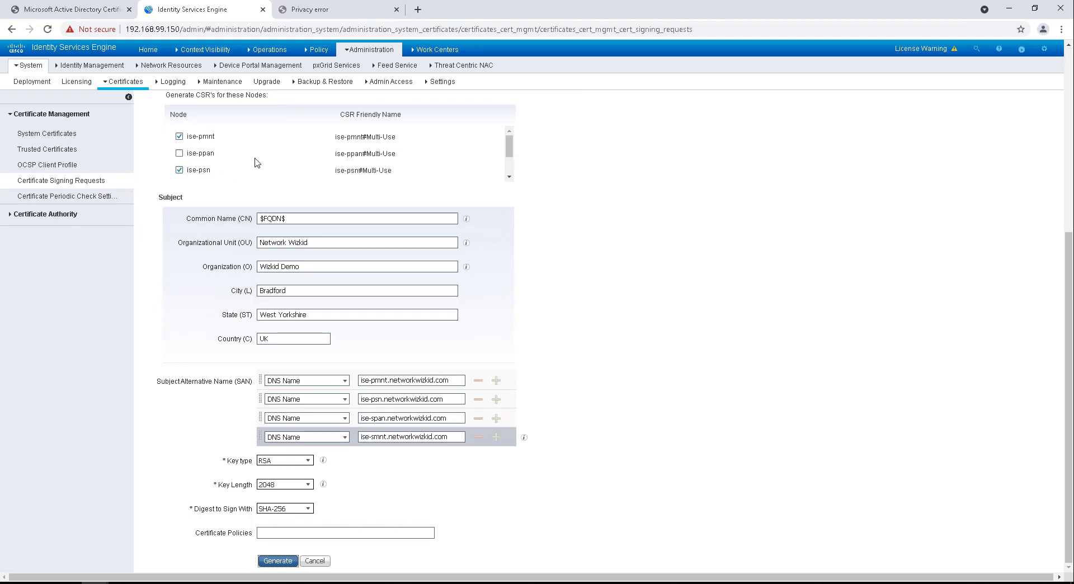
pyautogui.scroll(2, 255, 168)
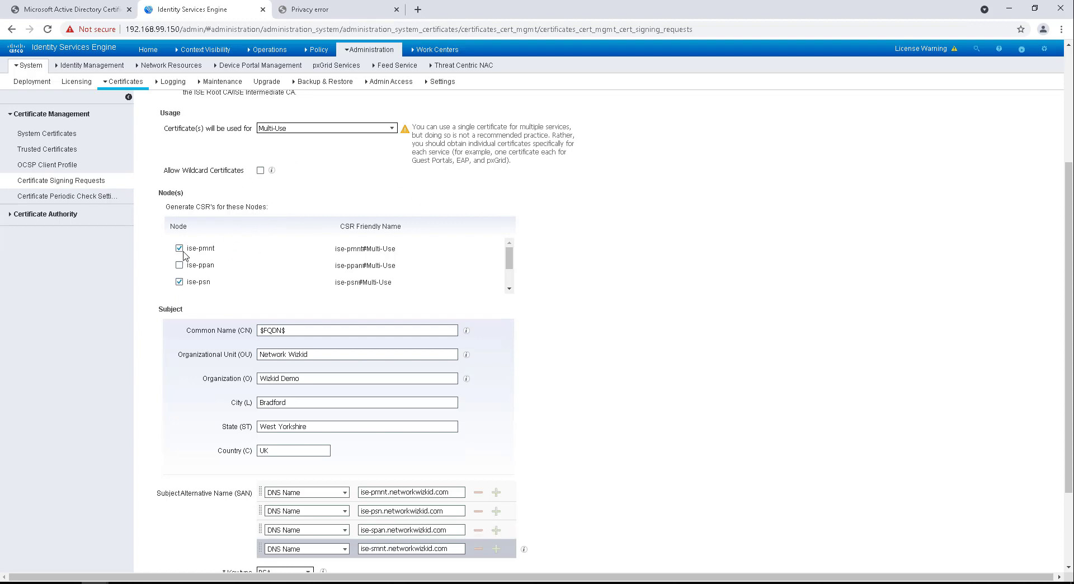
pyautogui.scroll(-1, 302, 275)
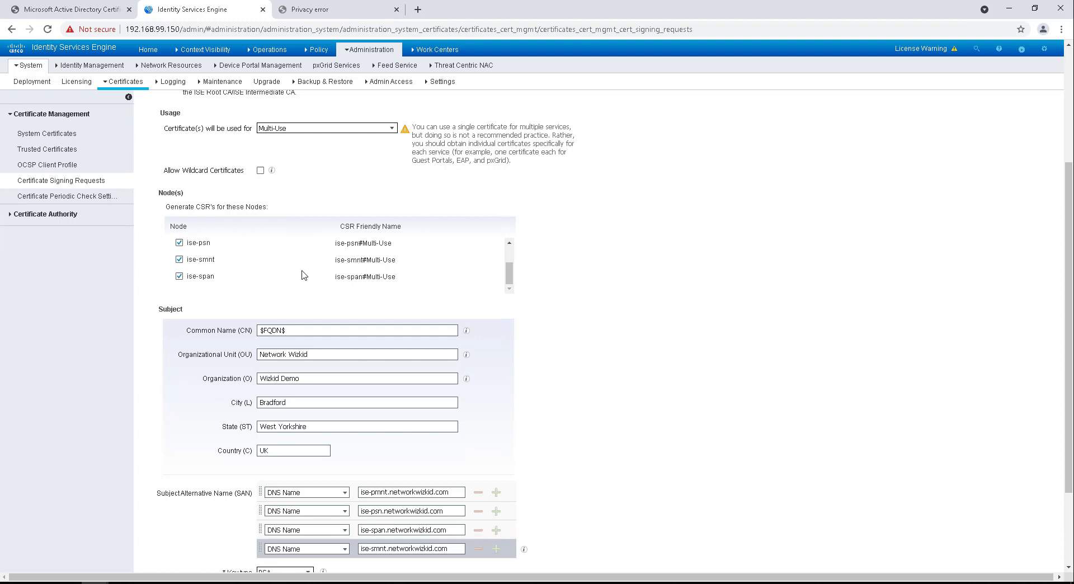
pyautogui.click(179, 259)
# Step: Remove the ise-smnt.networkwizkid.com Subject Alternative Name row
pyautogui.scroll(-1, 538, 385)
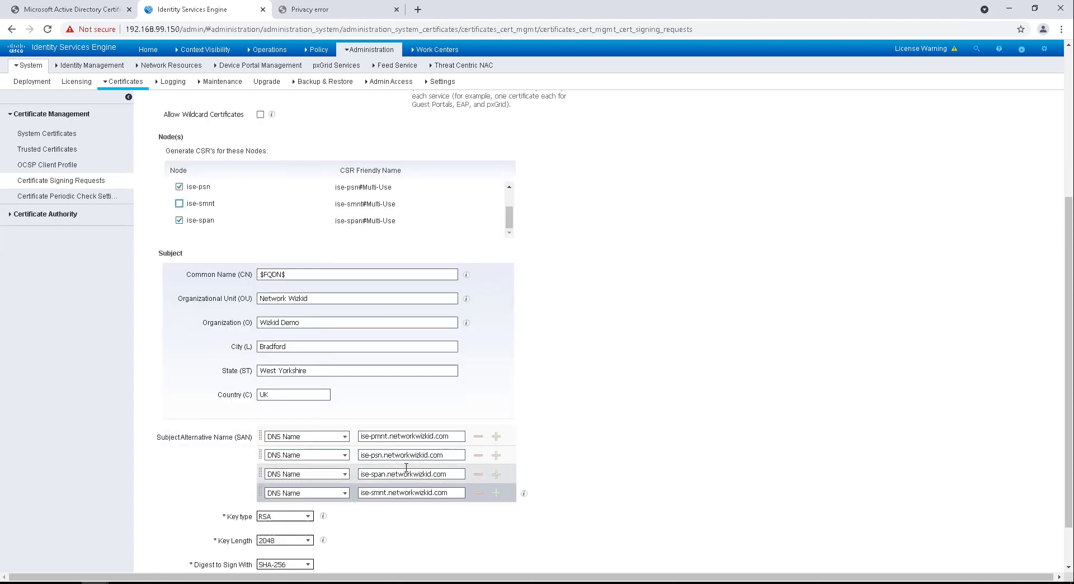
pyautogui.click(478, 493)
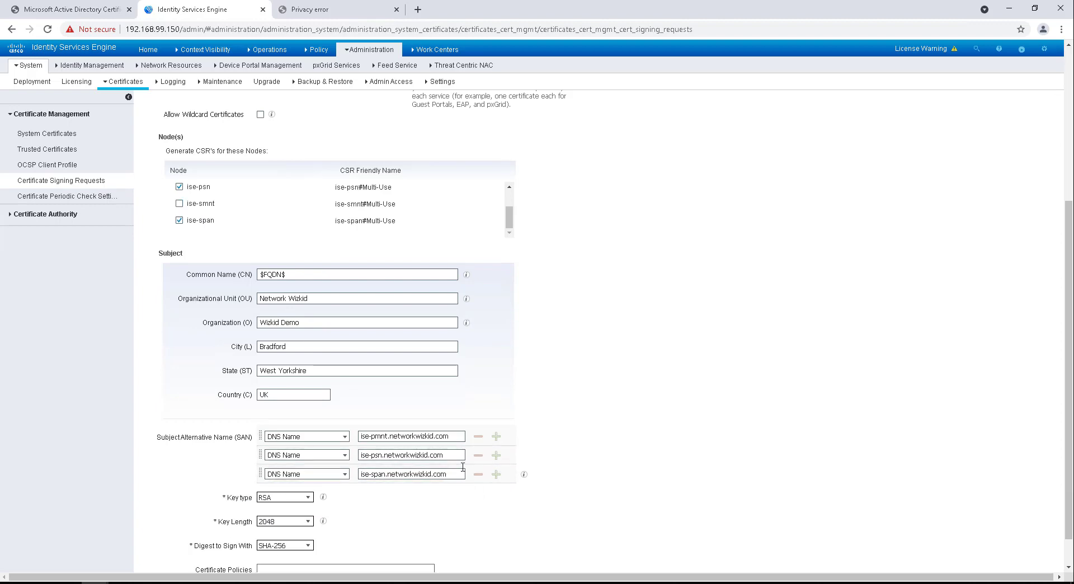
pyautogui.scroll(-1, 454, 390)
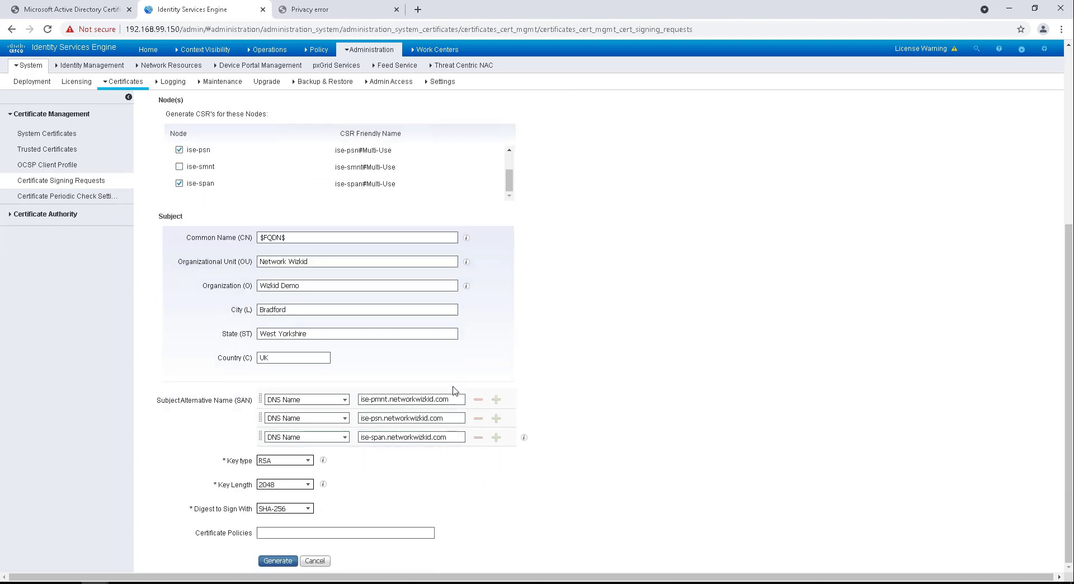
# Step: Try generating the CSR and dismiss the duplicate friendly name error
pyautogui.click(271, 561)
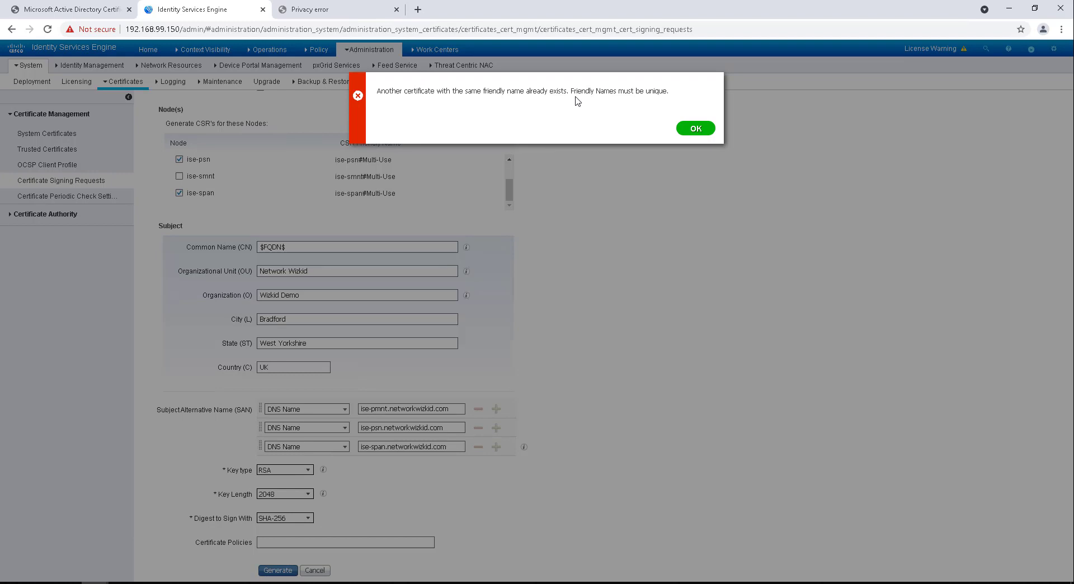
pyautogui.click(695, 130)
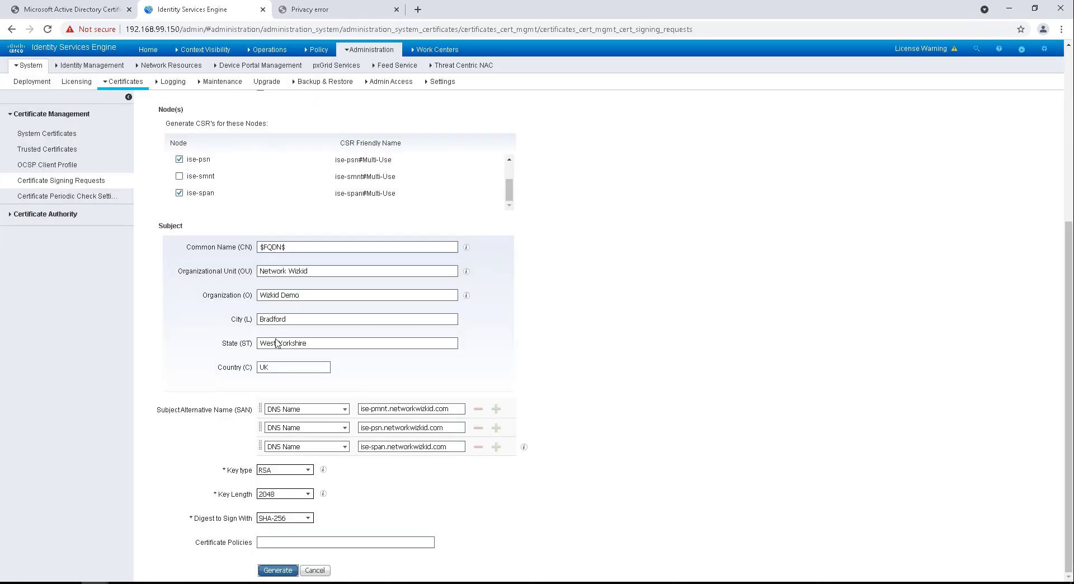
pyautogui.scroll(2, 324, 285)
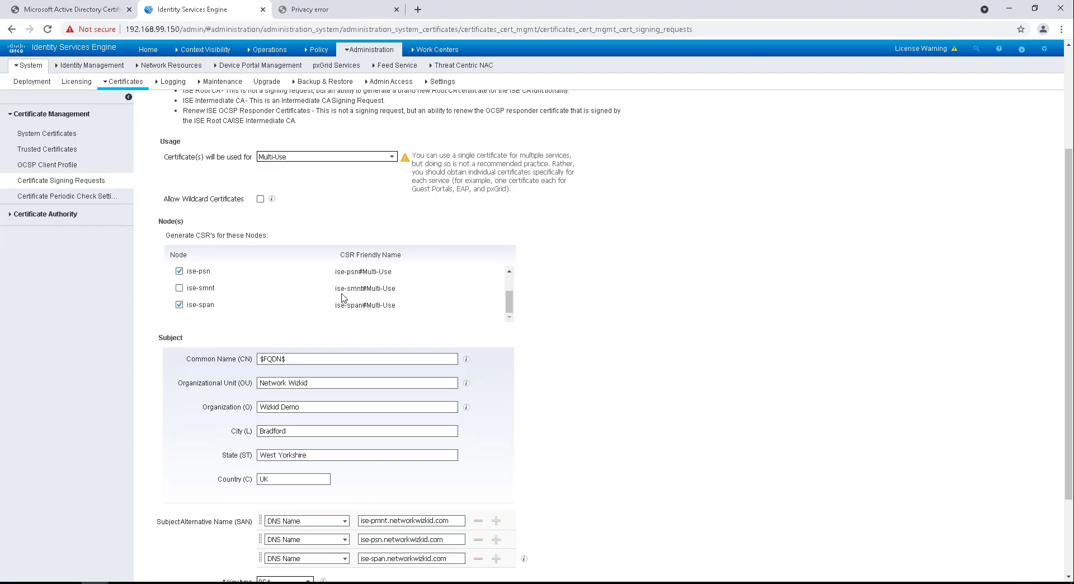
pyautogui.scroll(-1, 342, 302)
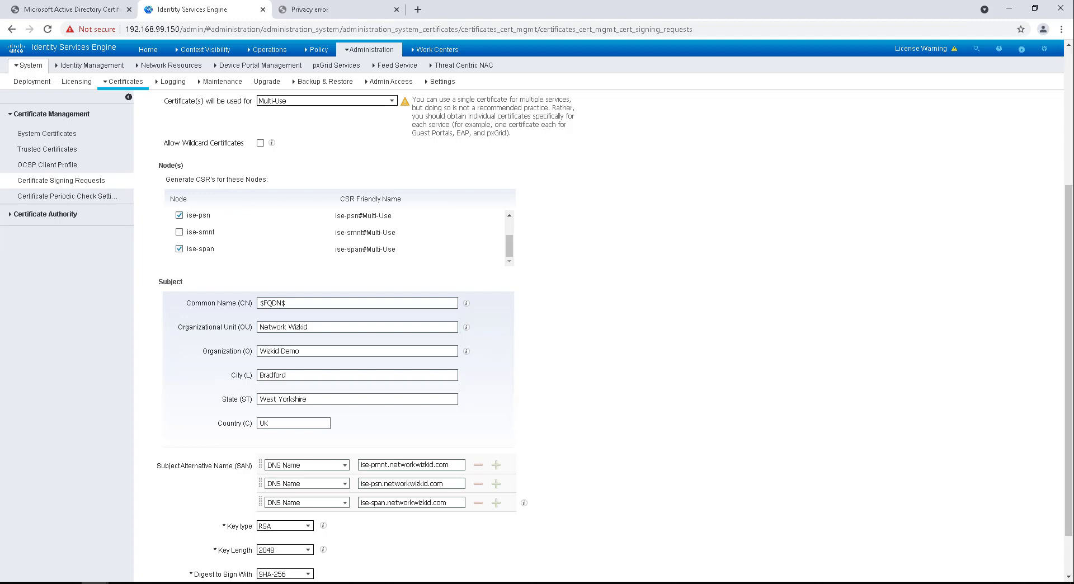
pyautogui.scroll(-1, 777, 480)
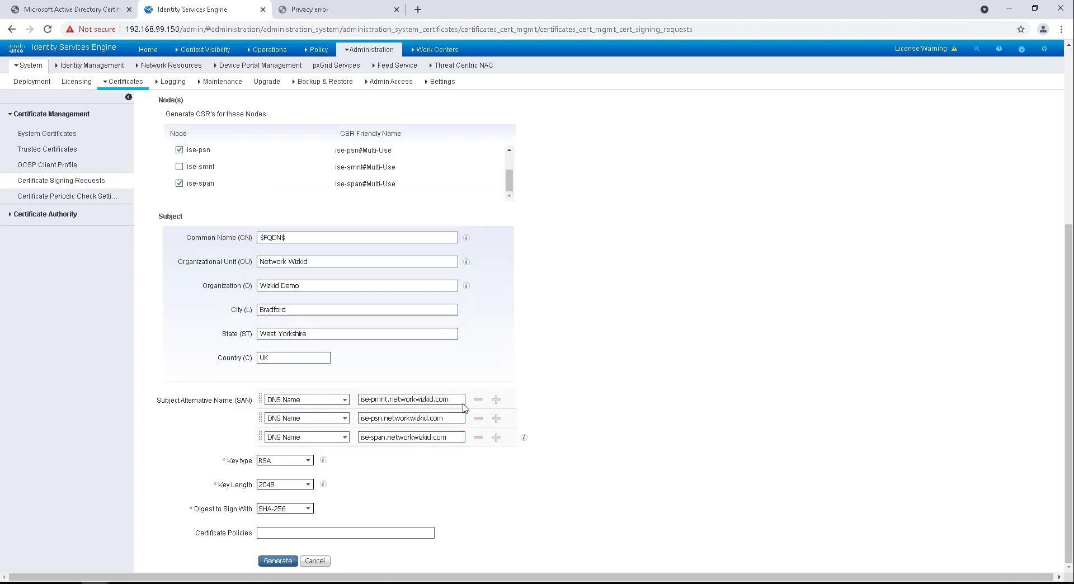
# Step: Remove the ise-pmnt, ise-psn and ise-span SAN rows, retry generation, and dismiss the same error
pyautogui.click(478, 401)
pyautogui.click(479, 418)
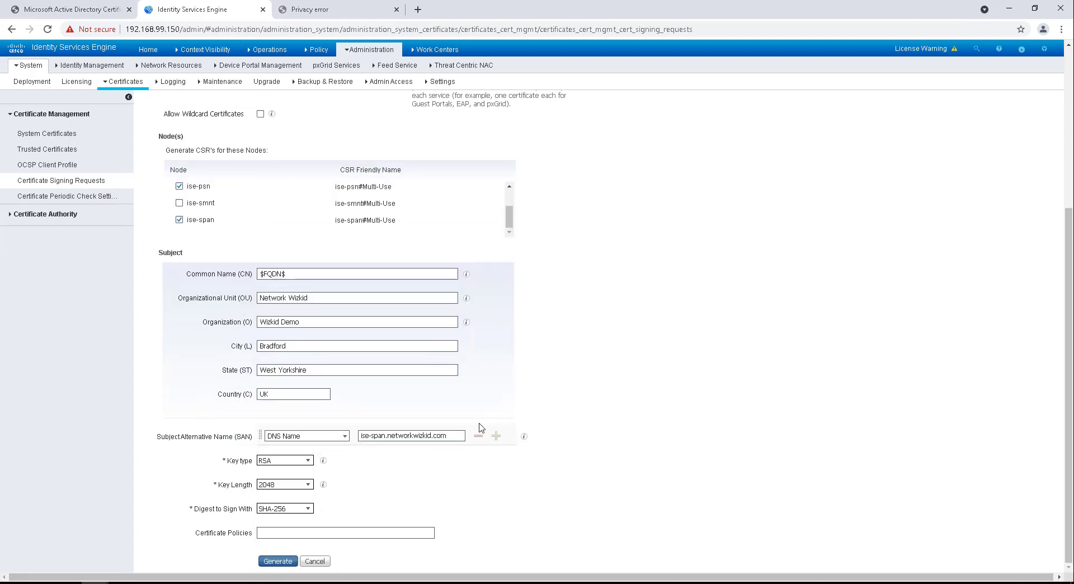
pyautogui.click(478, 436)
pyautogui.click(278, 561)
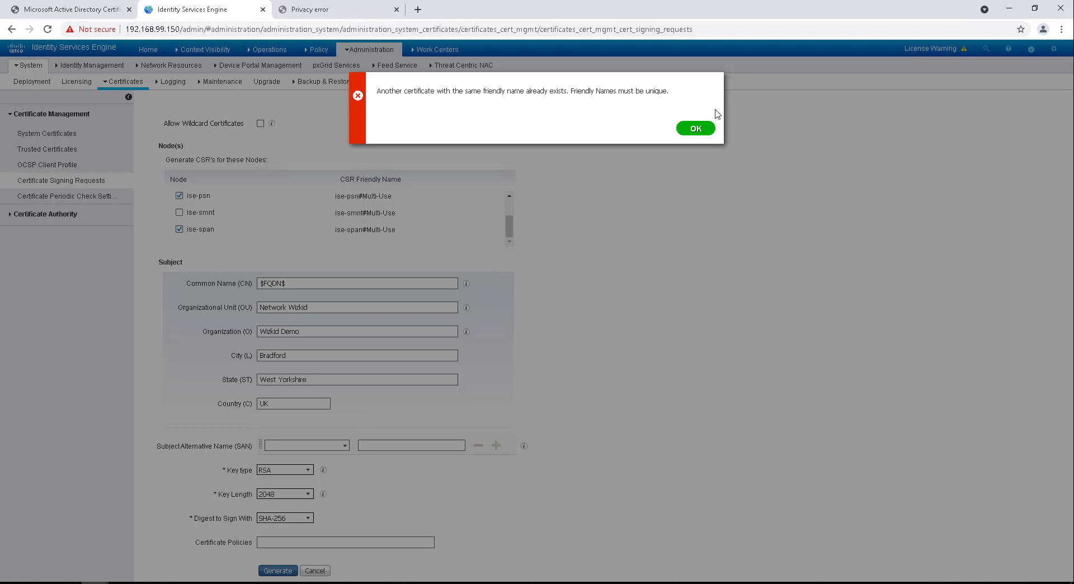
pyautogui.click(683, 131)
# Step: Return to the Certificate Signing Requests list, discarding the unsaved CSR form
pyautogui.scroll(3, 385, 214)
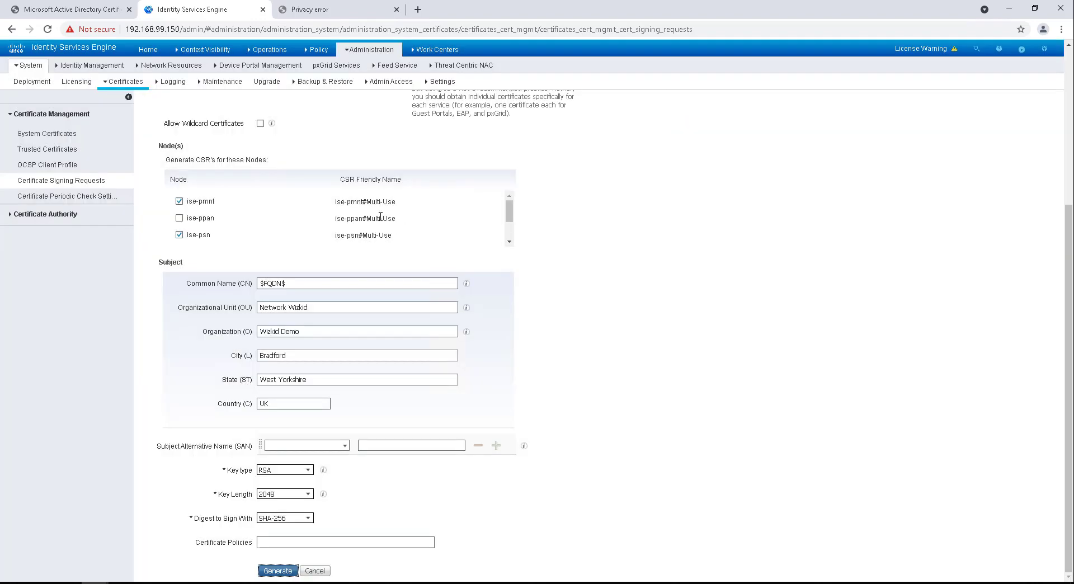
pyautogui.scroll(3, 369, 235)
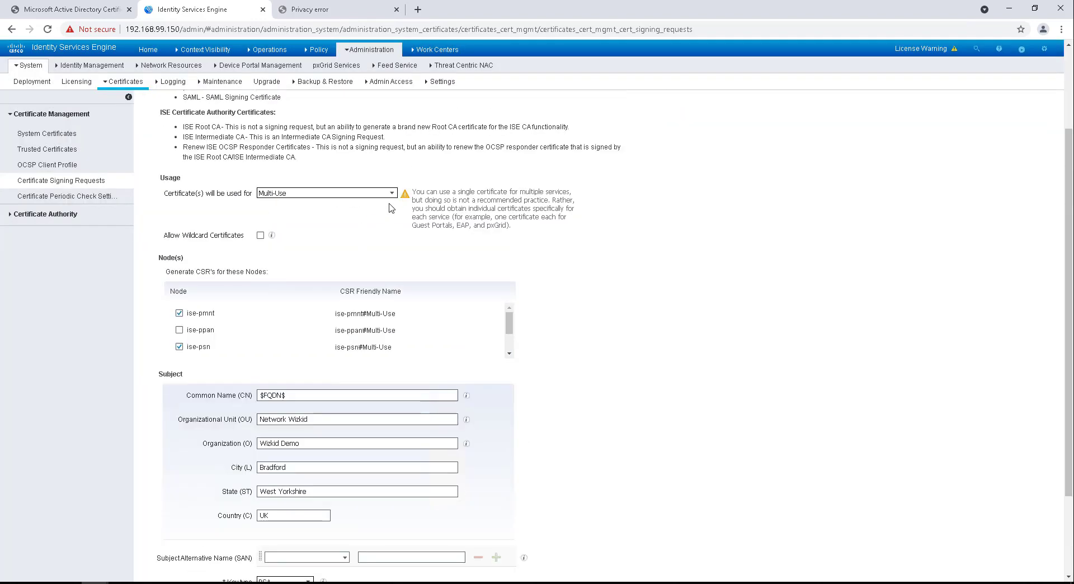
pyautogui.scroll(-1, 391, 212)
pyautogui.scroll(-2, 390, 213)
pyautogui.scroll(3, 104, 193)
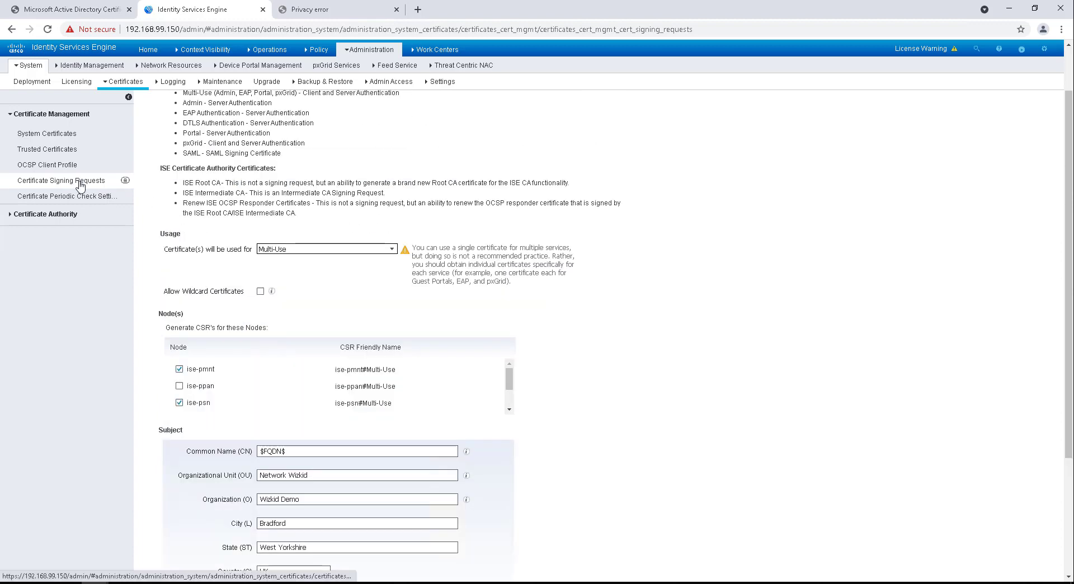
pyautogui.click(80, 184)
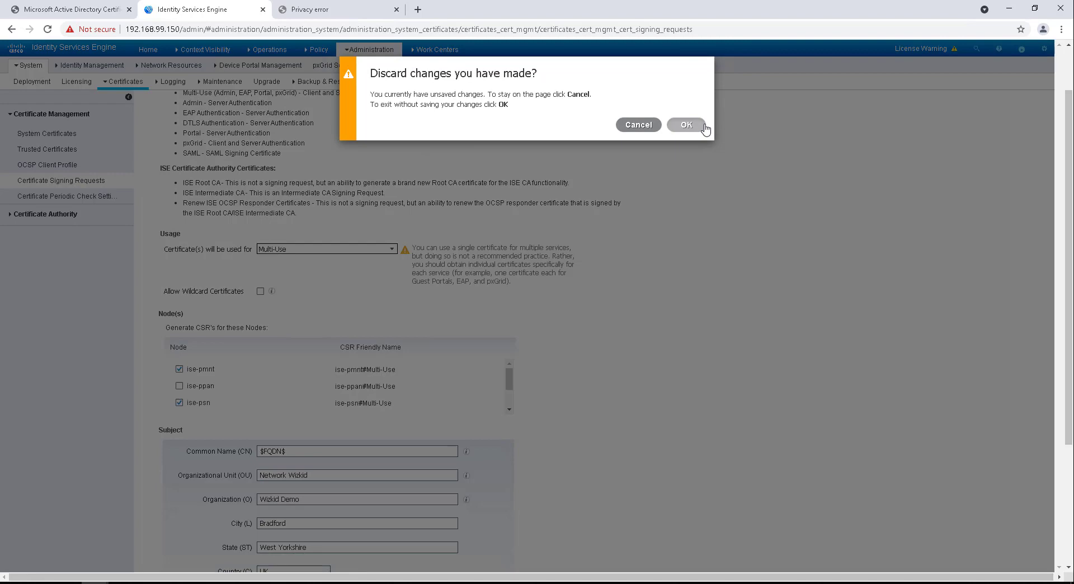
pyautogui.click(687, 125)
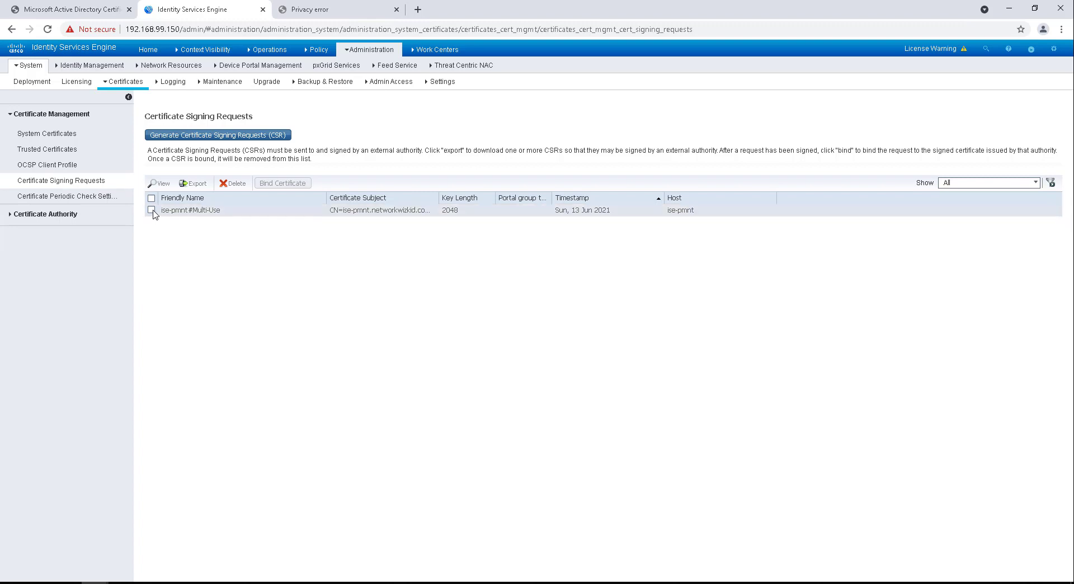
# Step: Delete the ise-pmnt#Multi-Use signing request
pyautogui.click(152, 210)
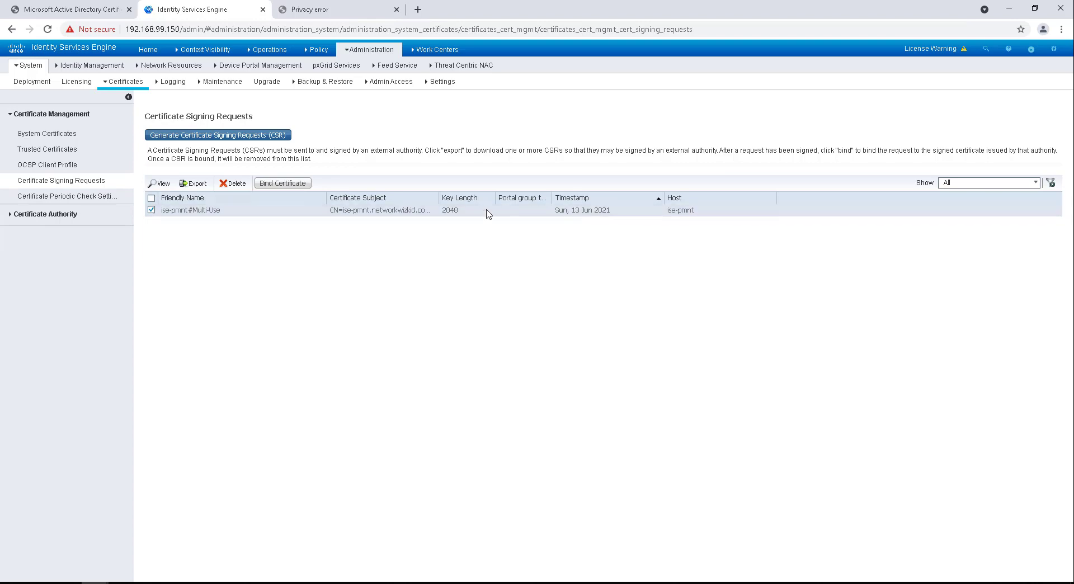
pyautogui.click(233, 183)
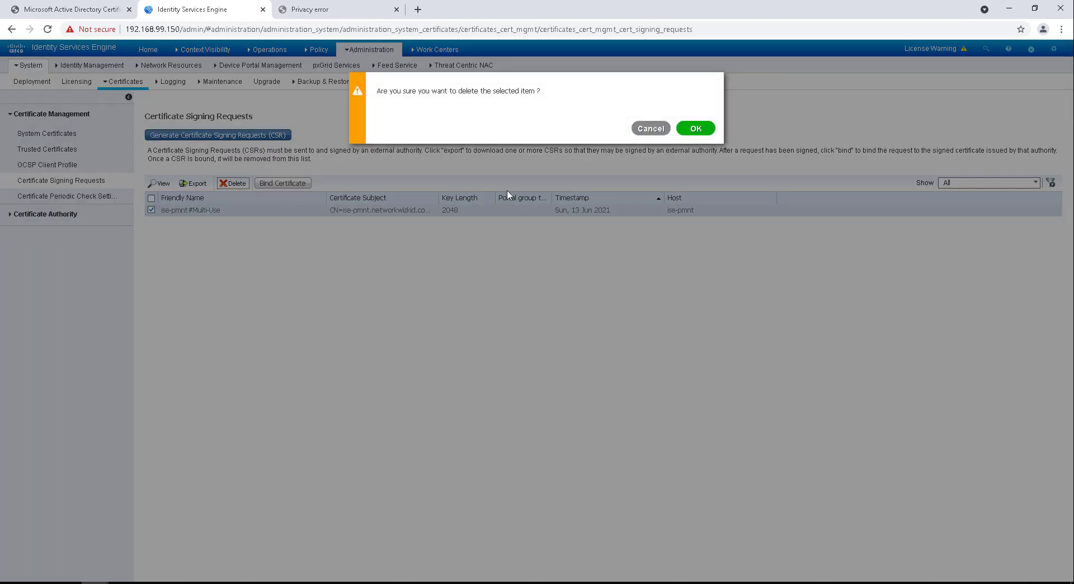
pyautogui.click(695, 129)
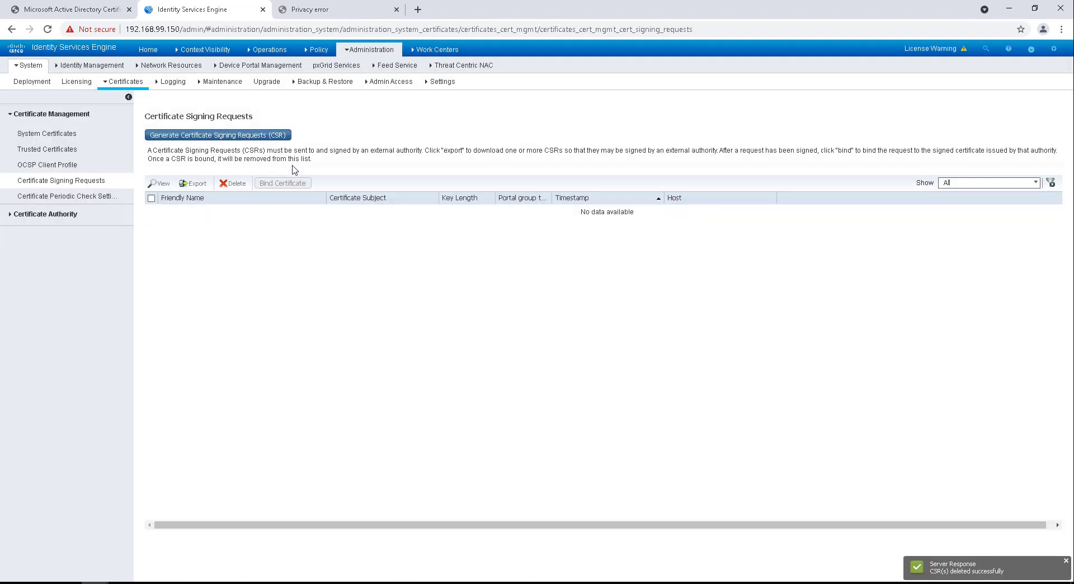
# Step: Start a new CSR and include ise-psn, ise-smnt and ise-span alongside ise-pmnt
pyautogui.click(283, 137)
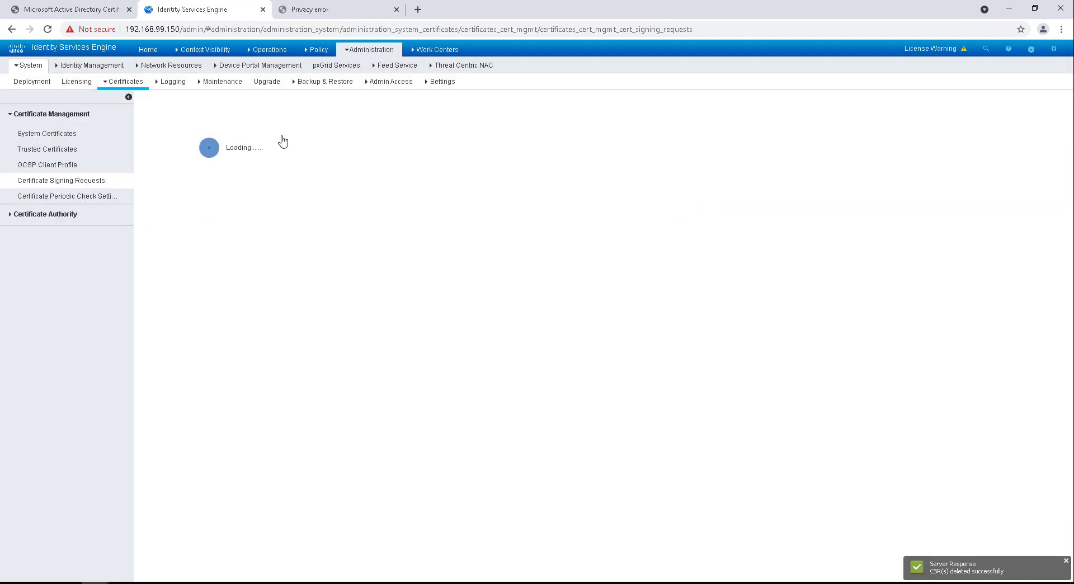
pyautogui.scroll(-2, 387, 292)
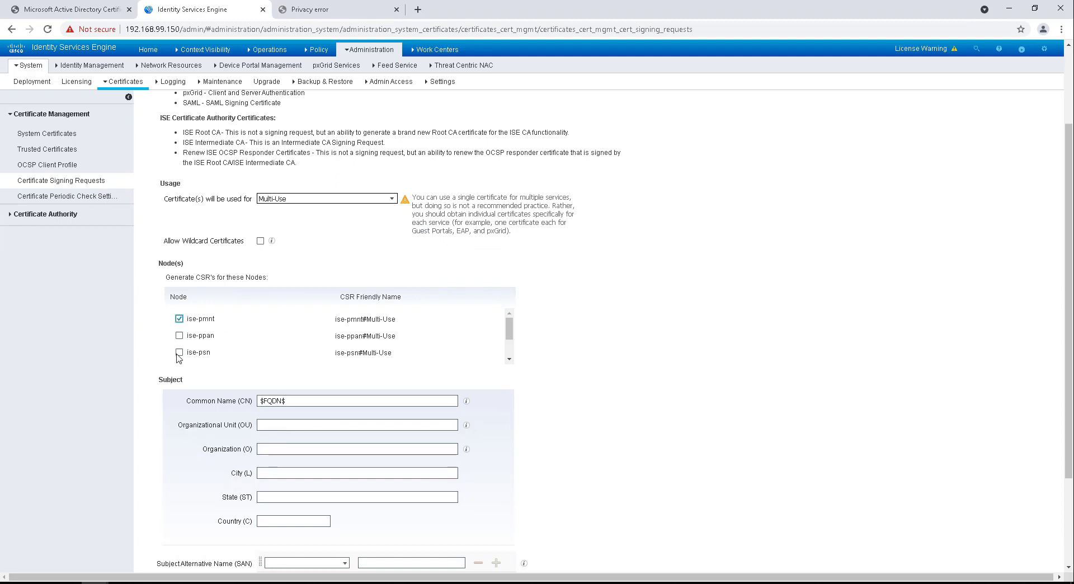
pyautogui.scroll(-1, 206, 339)
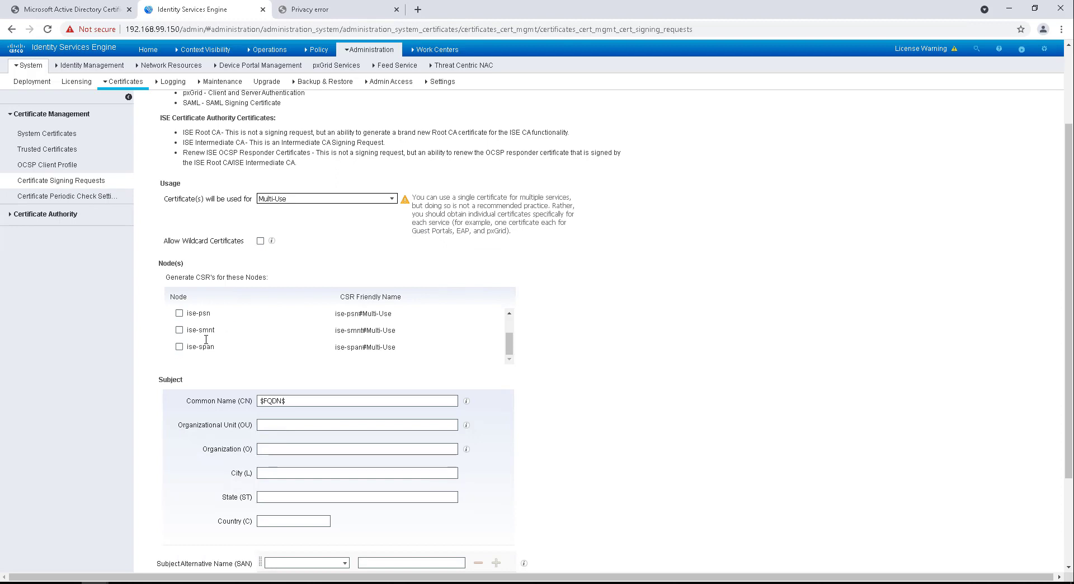
pyautogui.click(179, 314)
pyautogui.click(179, 330)
pyautogui.click(179, 347)
pyautogui.scroll(-1, 207, 340)
# Step: Enter the subject: Network Wizkid, Wizkid Demo, Bradford, West Yorkshire, UK
pyautogui.click(288, 368)
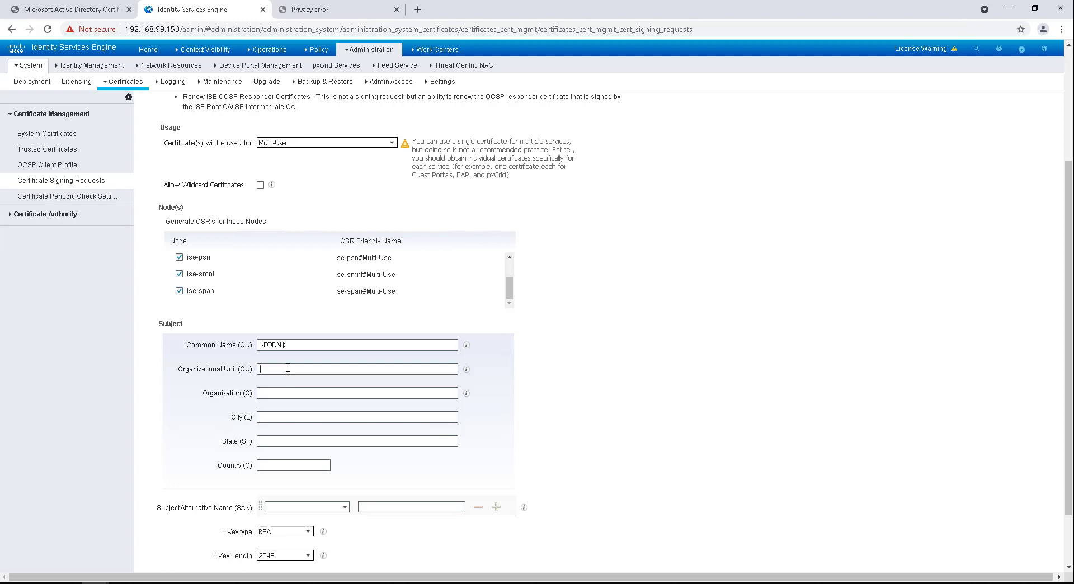
pyautogui.write('Nertw')
pyautogui.press('BackSpace')
pyautogui.press('BackSpace')
pyautogui.write('twor')
pyautogui.write('Wizk')
pyautogui.write('id D')
pyautogui.write('emo')
pyautogui.click(265, 419)
pyautogui.write('Br')
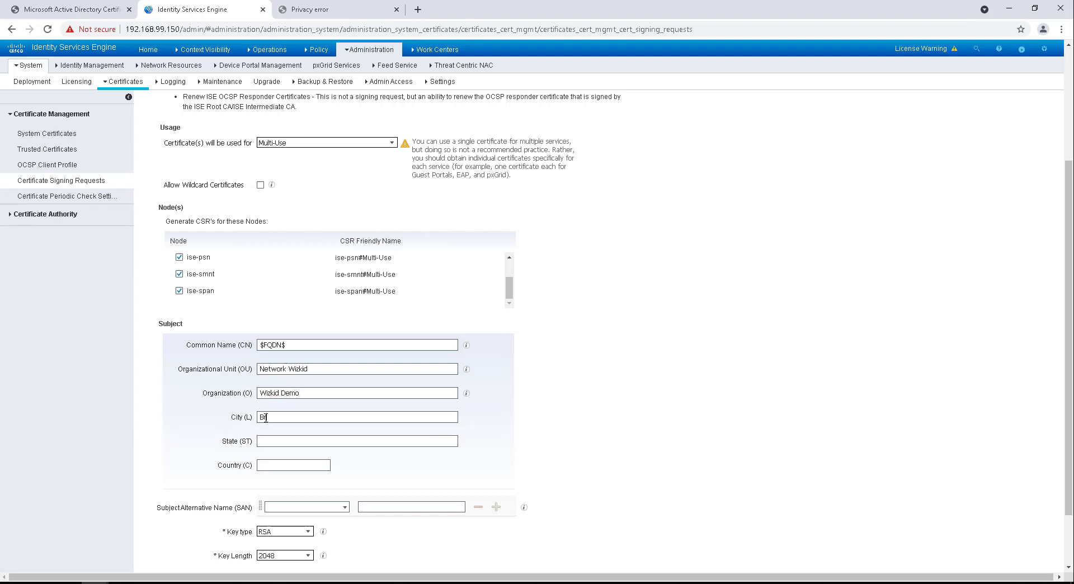
pyautogui.write('adford')
pyautogui.press('Tab')
pyautogui.write('West Yorks')
pyautogui.write('hire')
pyautogui.write('UK')
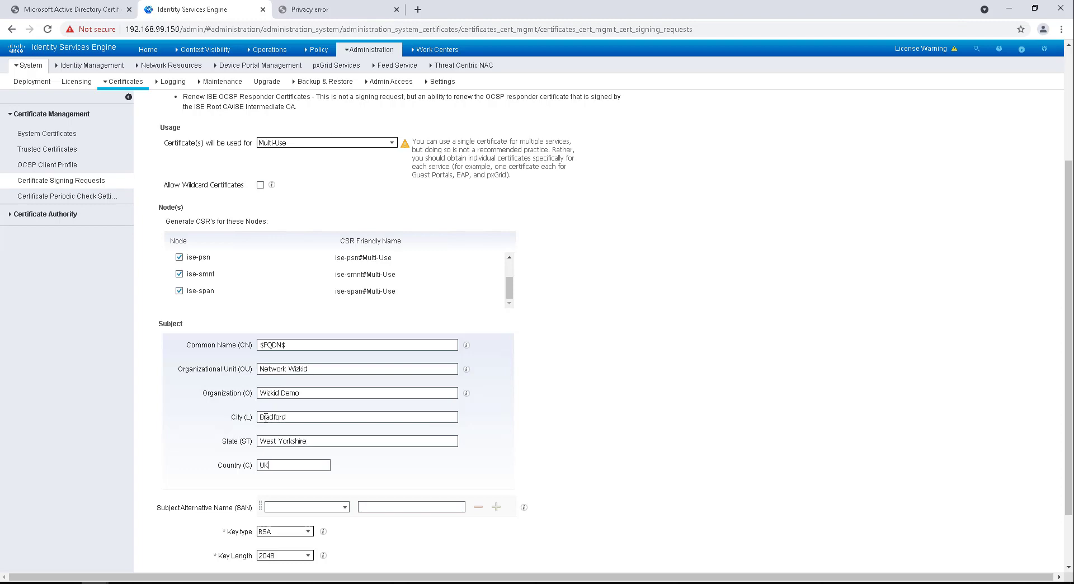
# Step: Add three SAN rows and make the first a DNS Name ending in .networkwizkid.com
pyautogui.scroll(-2, 266, 419)
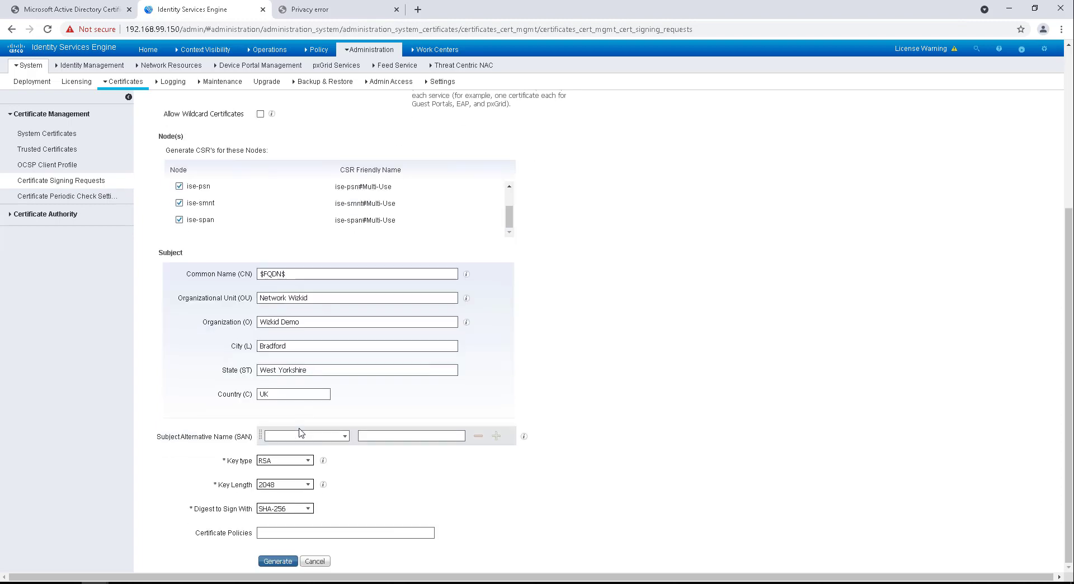
pyautogui.click(496, 437)
pyautogui.click(496, 436)
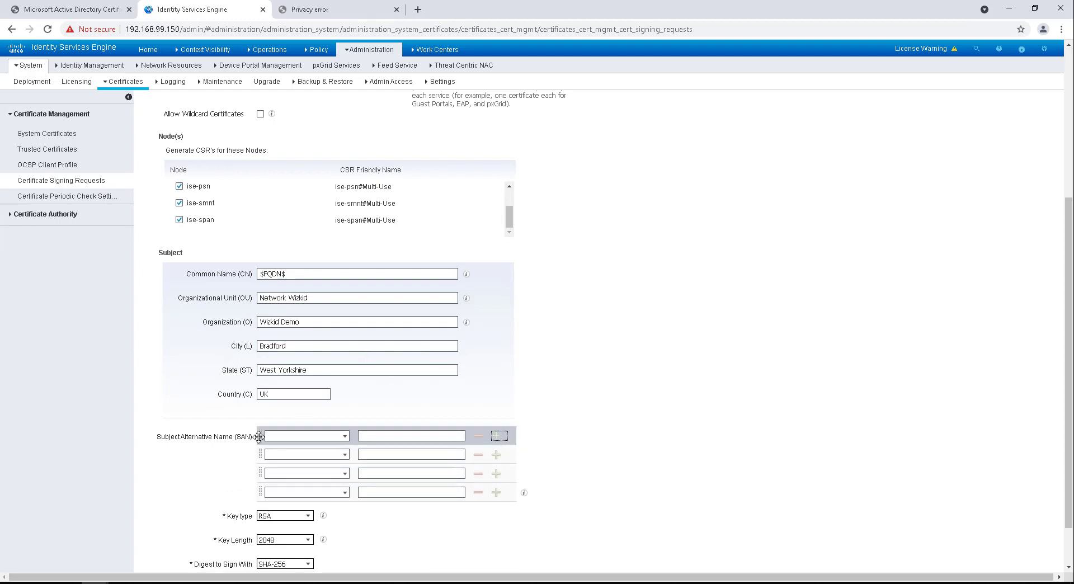
pyautogui.click(496, 436)
pyautogui.click(339, 437)
pyautogui.click(345, 436)
pyautogui.click(283, 445)
pyautogui.write('.networkwizkid.com')
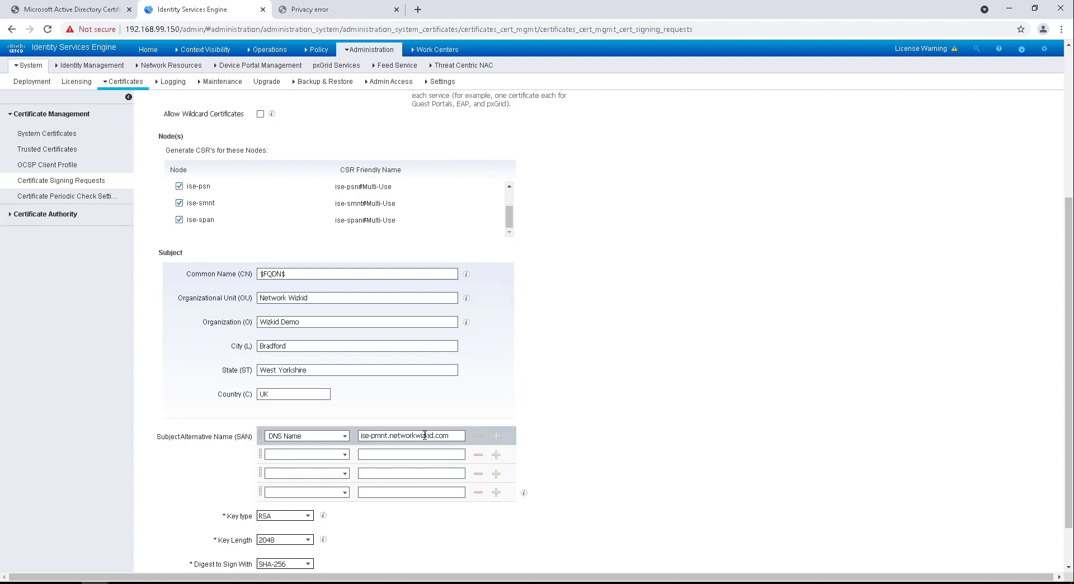
# Step: Set the second, third and fourth SAN rows to DNS Name
pyautogui.click(344, 454)
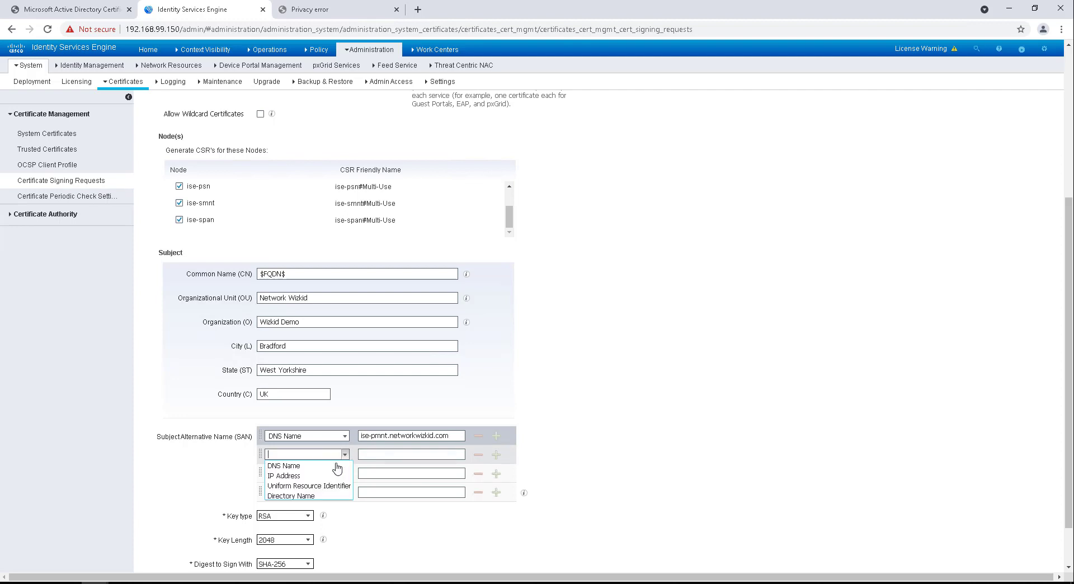
pyautogui.click(326, 467)
pyautogui.click(345, 473)
pyautogui.click(336, 485)
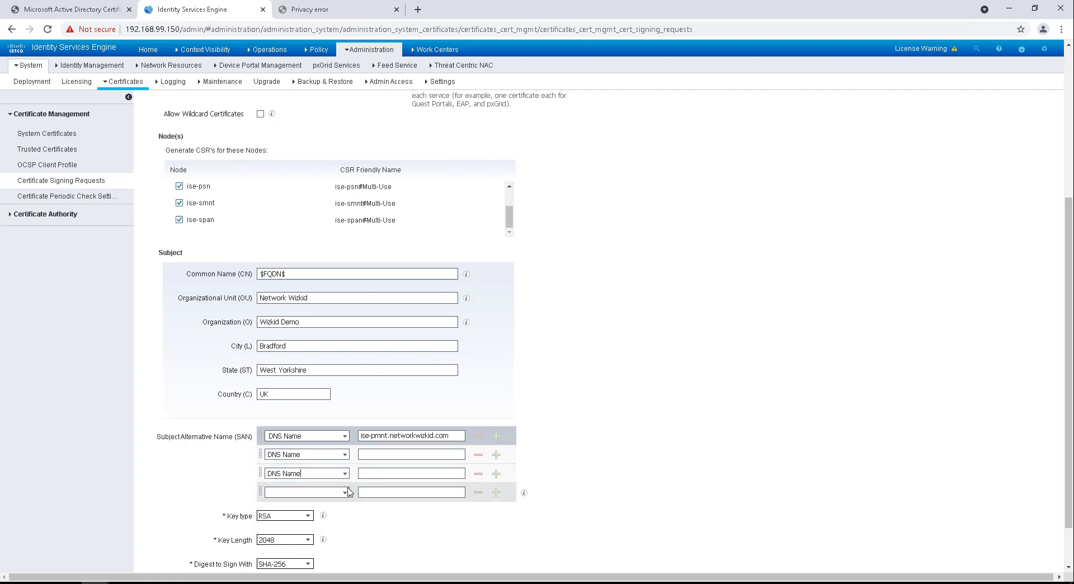
pyautogui.click(344, 492)
pyautogui.click(313, 501)
# Step: Enter ise-psn, ise-span and ise-smnt .networkwizkid.com as SAN values and generate the CSR
pyautogui.click(399, 454)
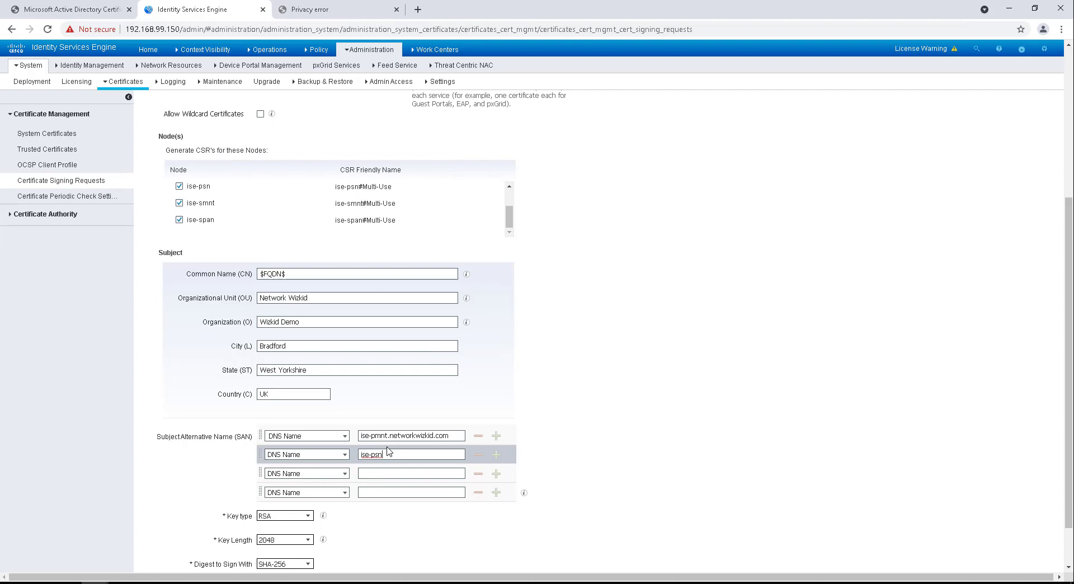
pyautogui.write('ise-psn.networkwizkid.com')
pyautogui.click(379, 474)
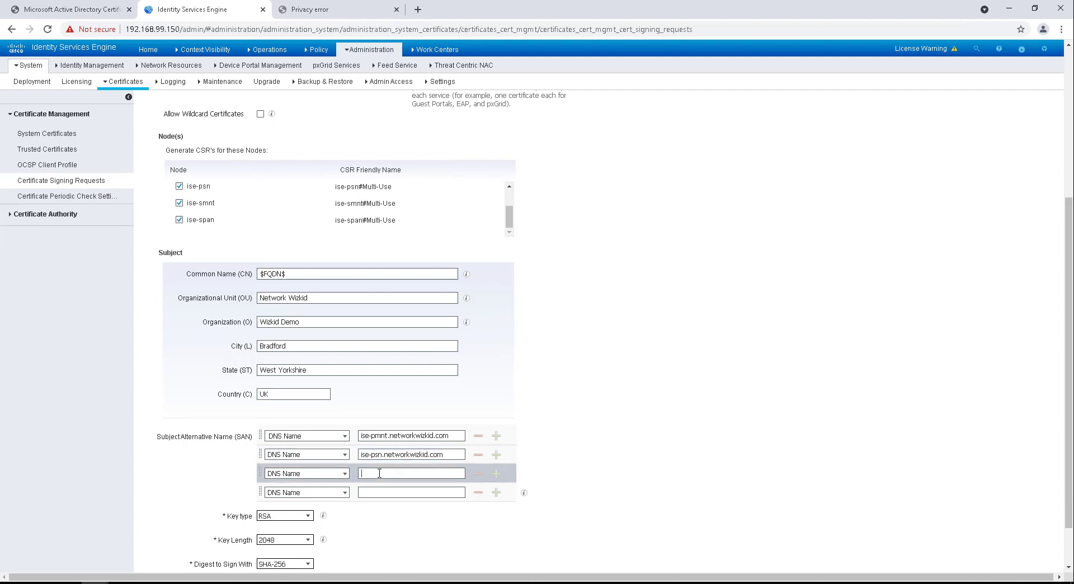
pyautogui.write('ise-span.networkwizkid.com')
pyautogui.click(384, 493)
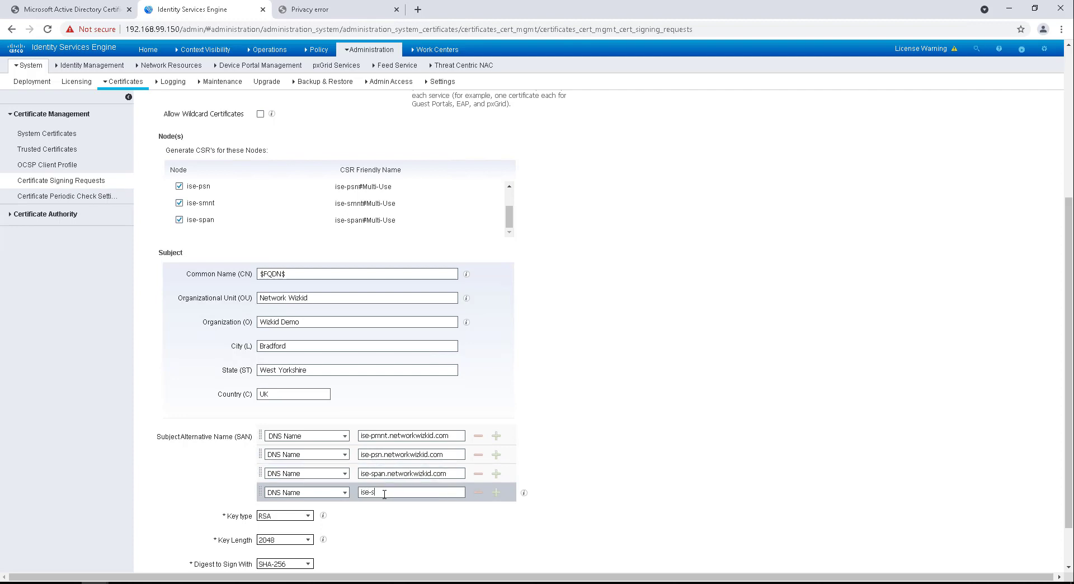
pyautogui.write('ise-smnt.networkwizkid.com')
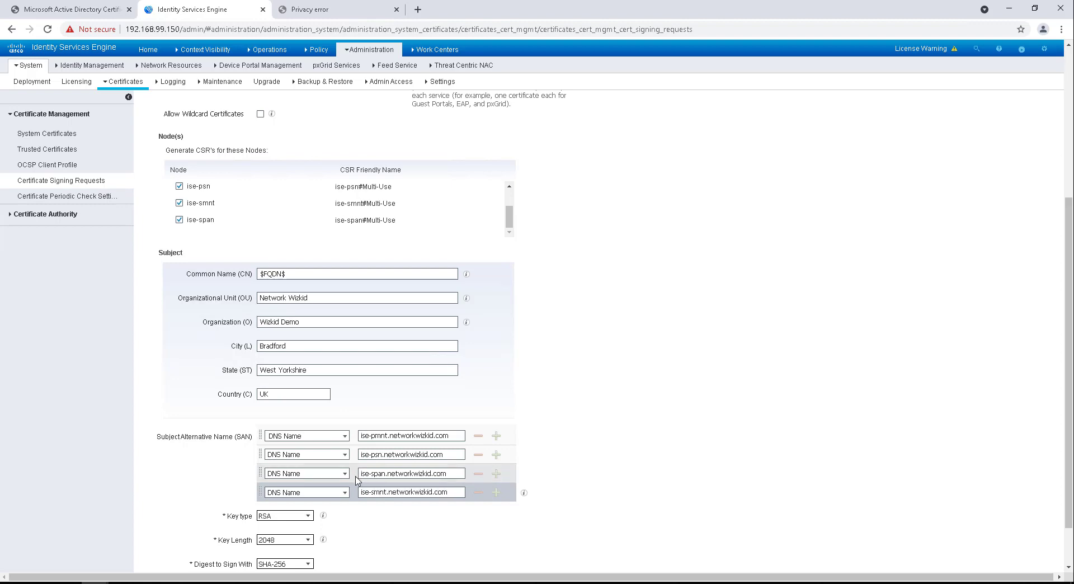
pyautogui.scroll(-1, 364, 484)
pyautogui.click(273, 560)
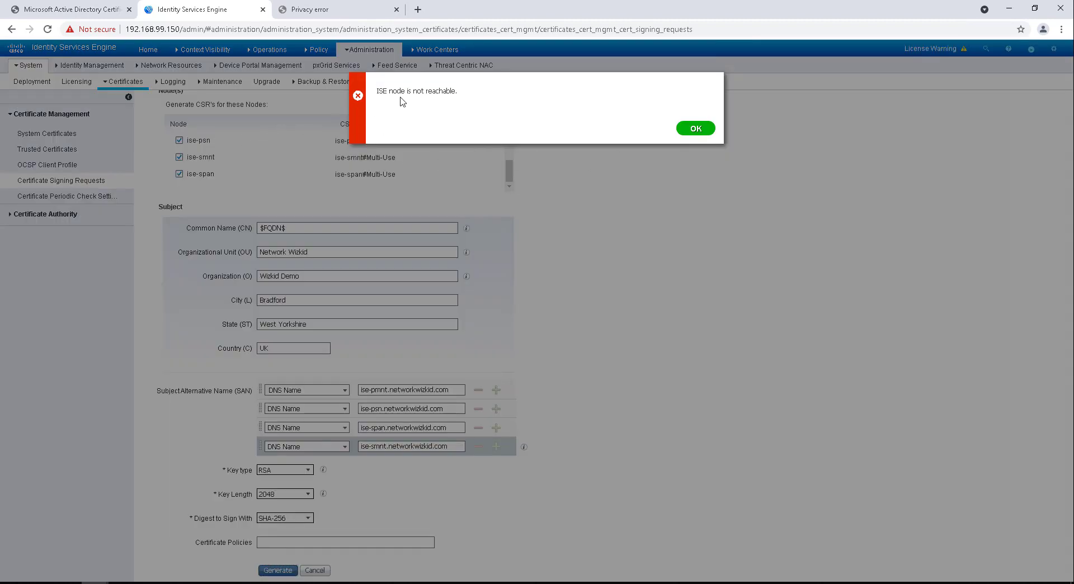
# Step: Dismiss the 'ISE node is not reachable' error and untick ise-psn in the Node(s) list
pyautogui.click(692, 133)
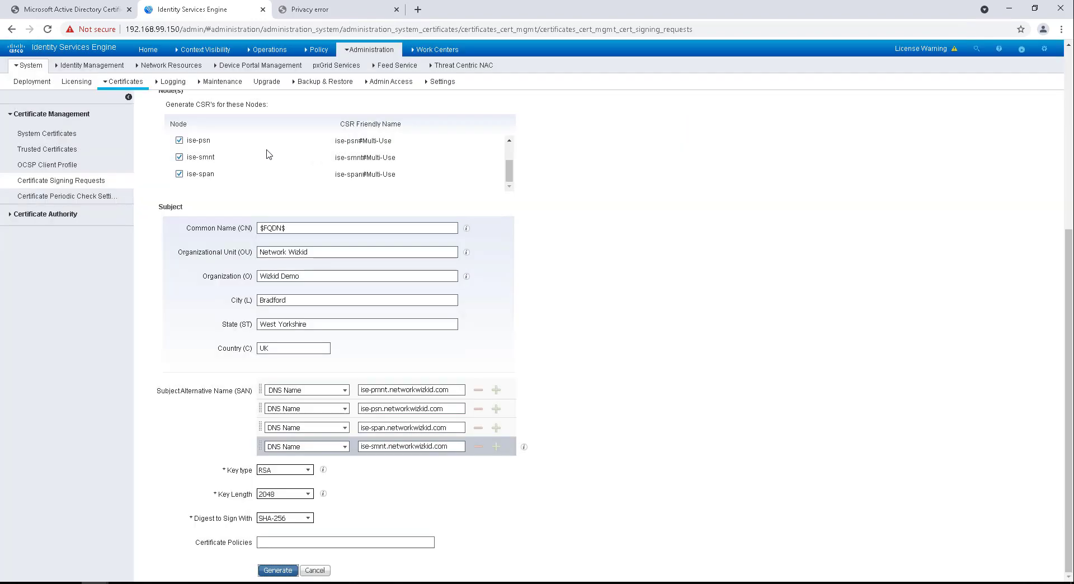
pyautogui.scroll(-1, 248, 159)
pyautogui.scroll(1, 249, 144)
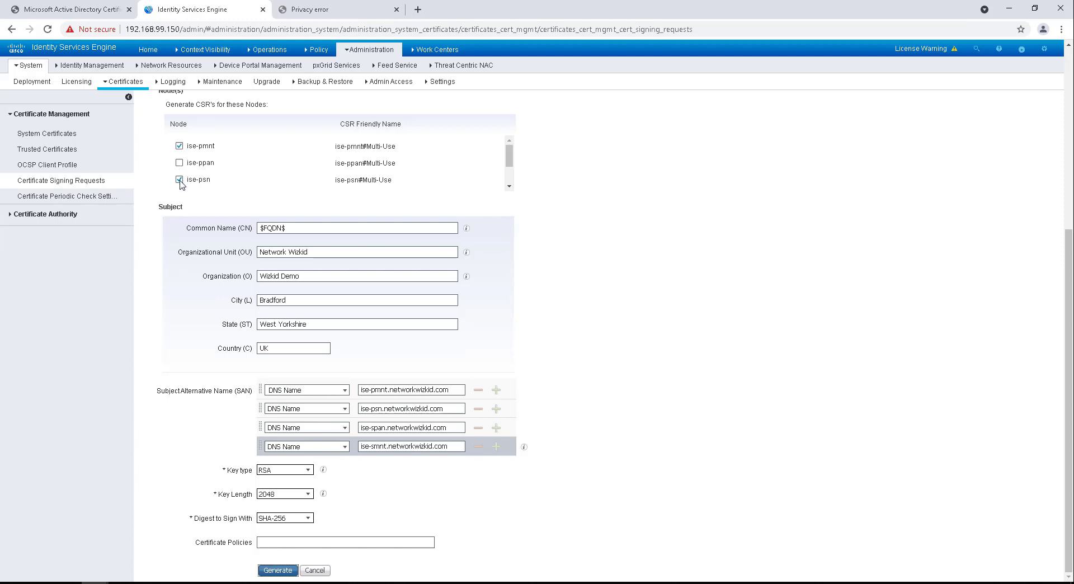
pyautogui.click(179, 180)
# Step: Discard the unsaved CSR form and go back to the Certificate Signing Requests list
pyautogui.click(47, 149)
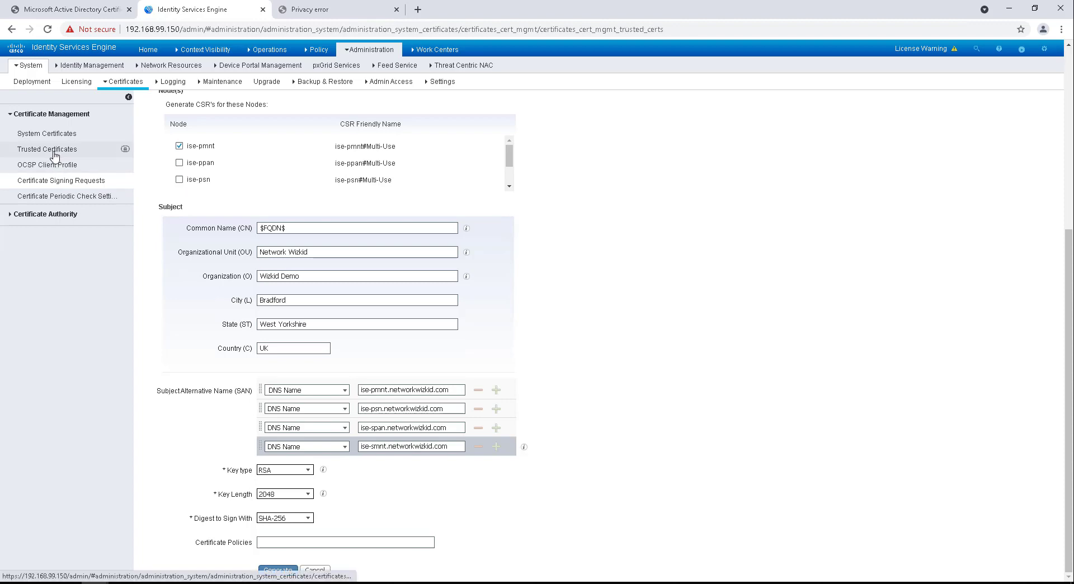
pyautogui.click(685, 125)
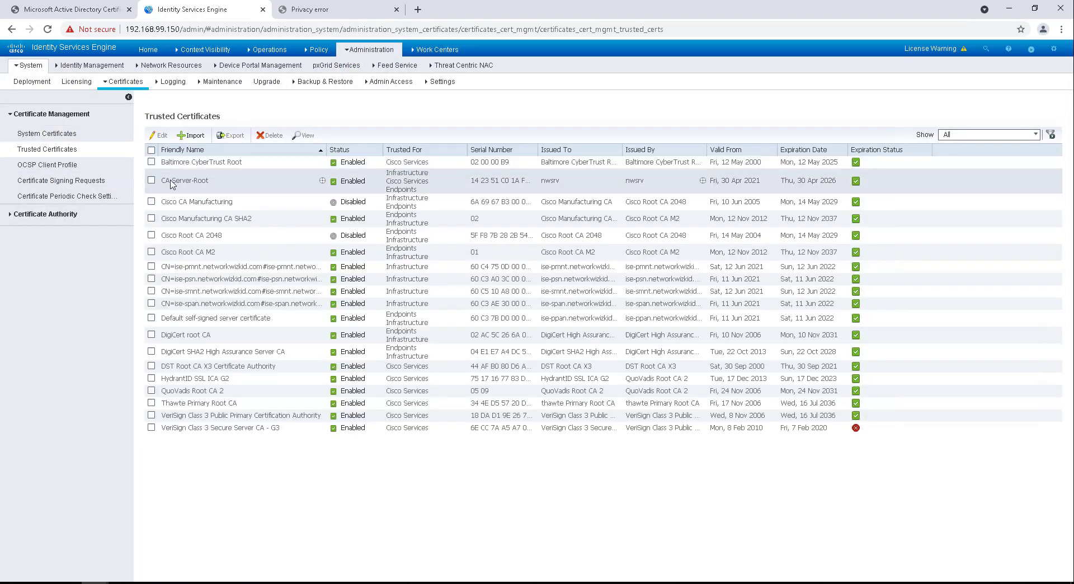
pyautogui.click(76, 182)
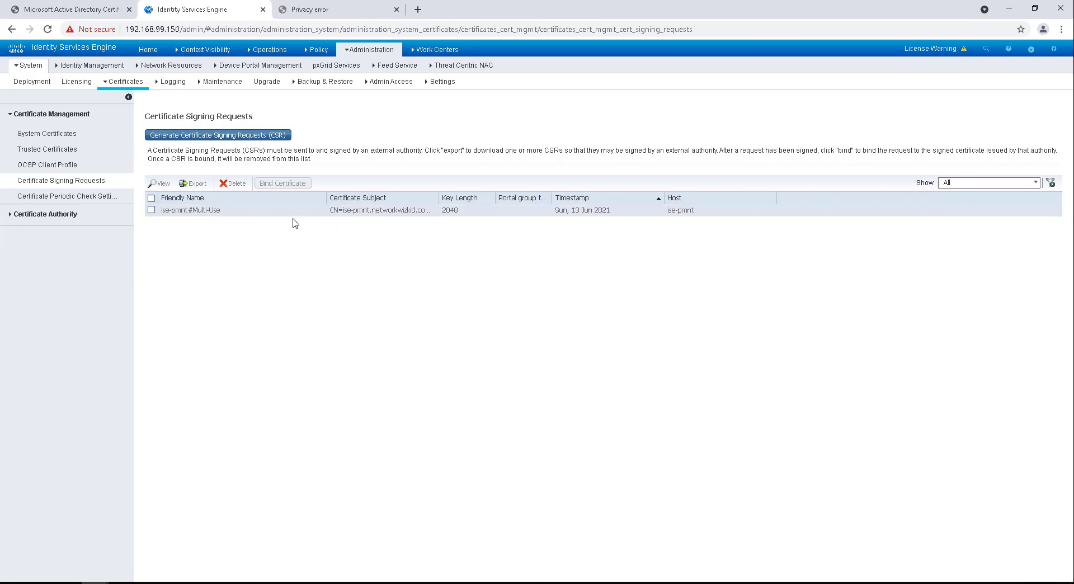
# Step: Delete the ise-pmnt#Multi-Use signing request
pyautogui.click(151, 210)
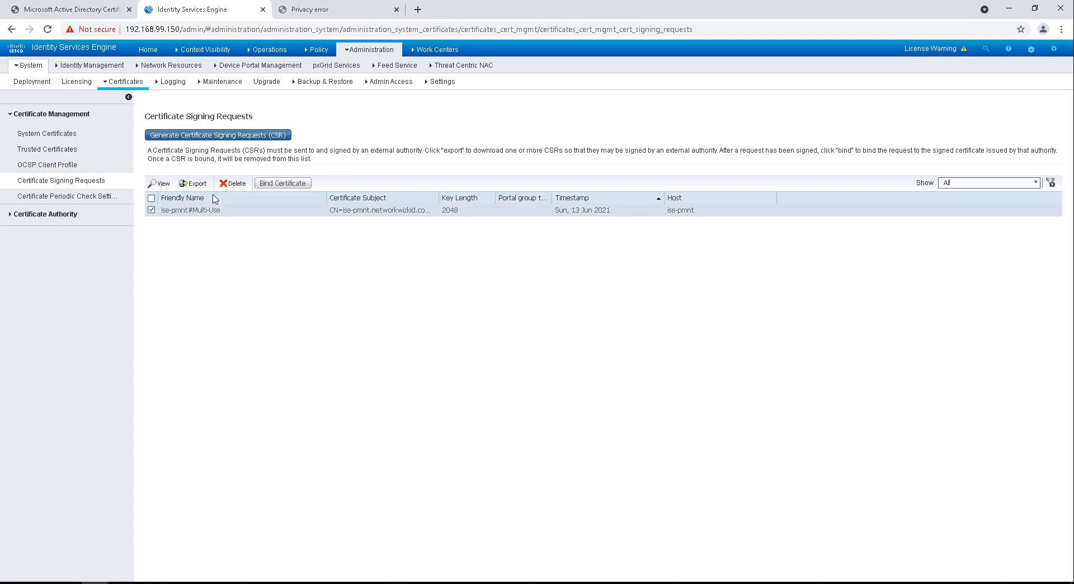
pyautogui.click(233, 183)
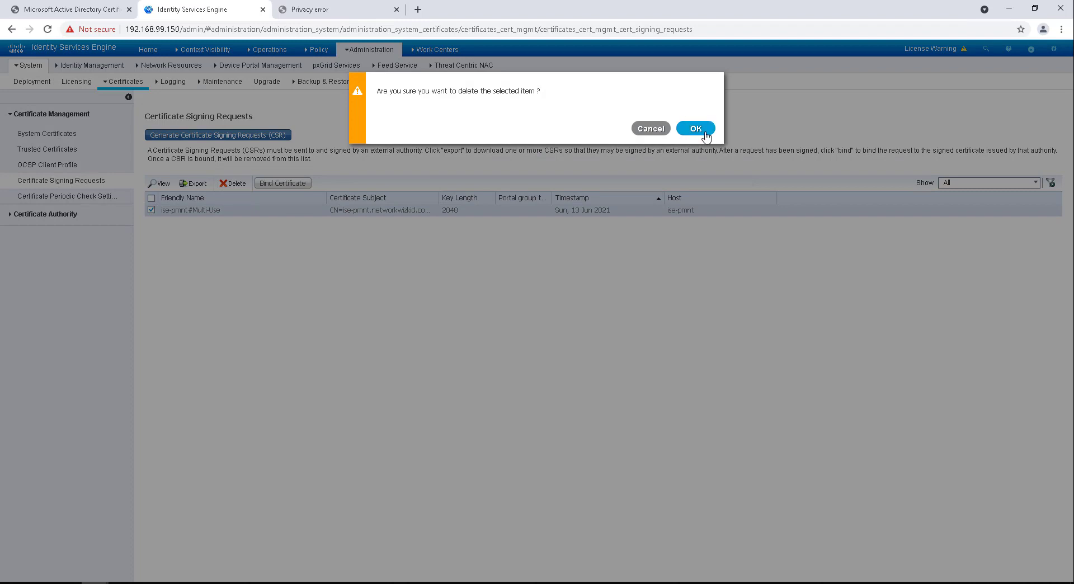
pyautogui.click(692, 126)
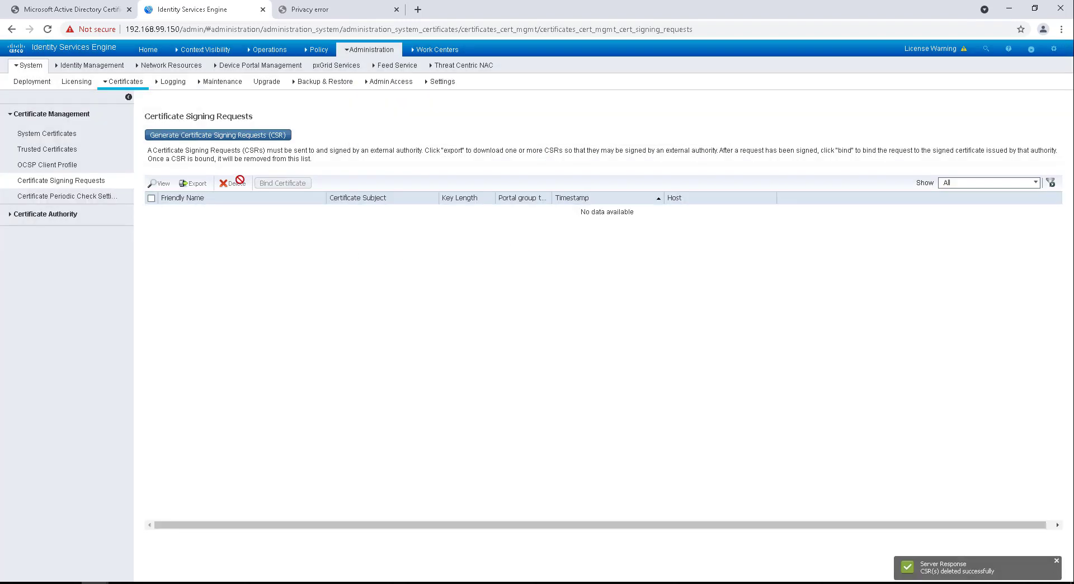
# Step: Start a new CSR and adjust the node selection to include ise-smnt and ise-span
pyautogui.click(211, 139)
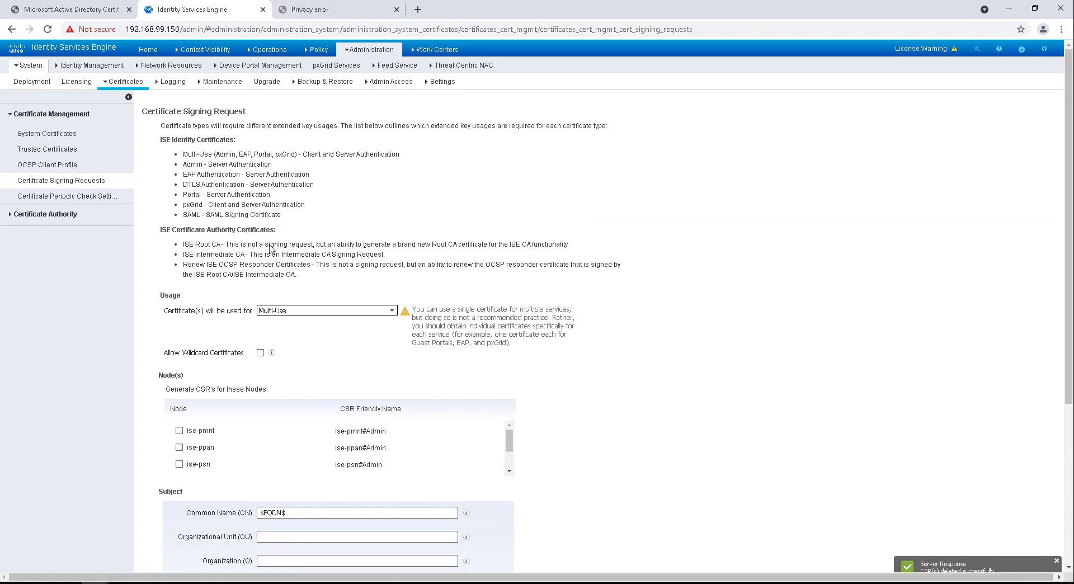
pyautogui.scroll(-3, 330, 274)
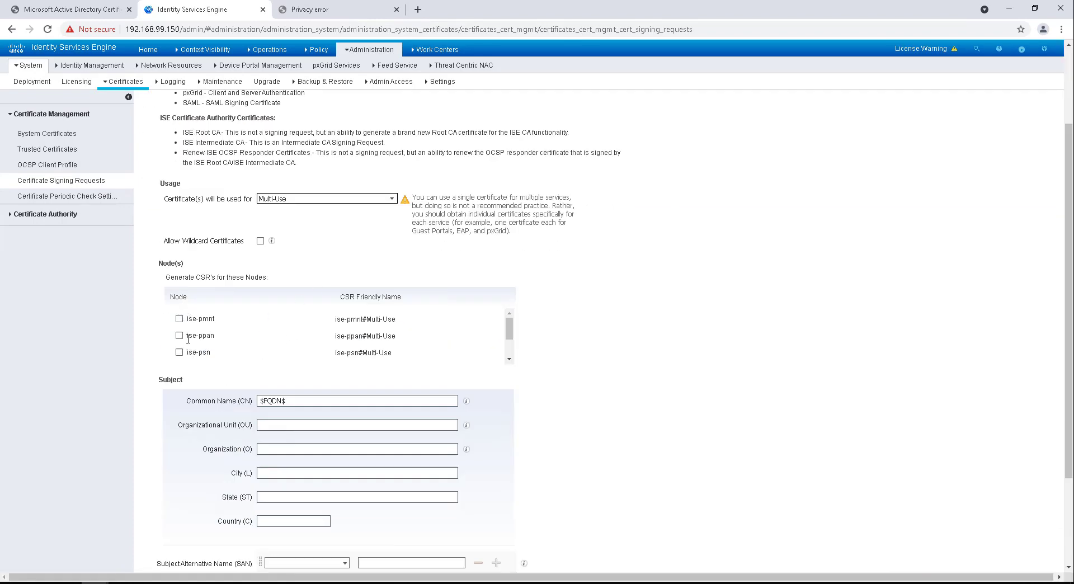
pyautogui.click(179, 319)
pyautogui.click(179, 336)
pyautogui.scroll(-1, 214, 326)
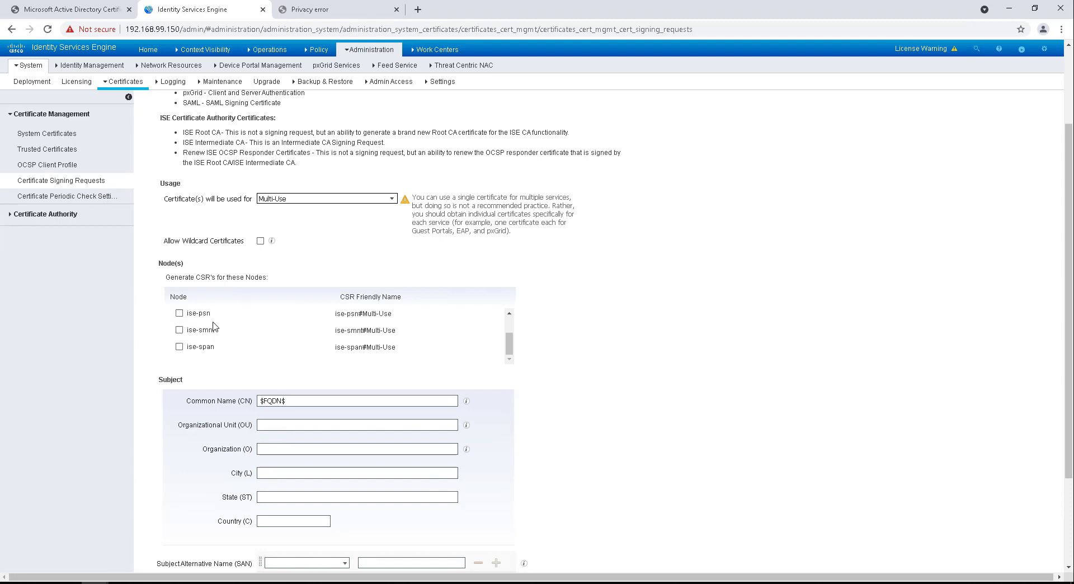
pyautogui.click(179, 330)
pyautogui.click(179, 347)
pyautogui.scroll(-2, 296, 333)
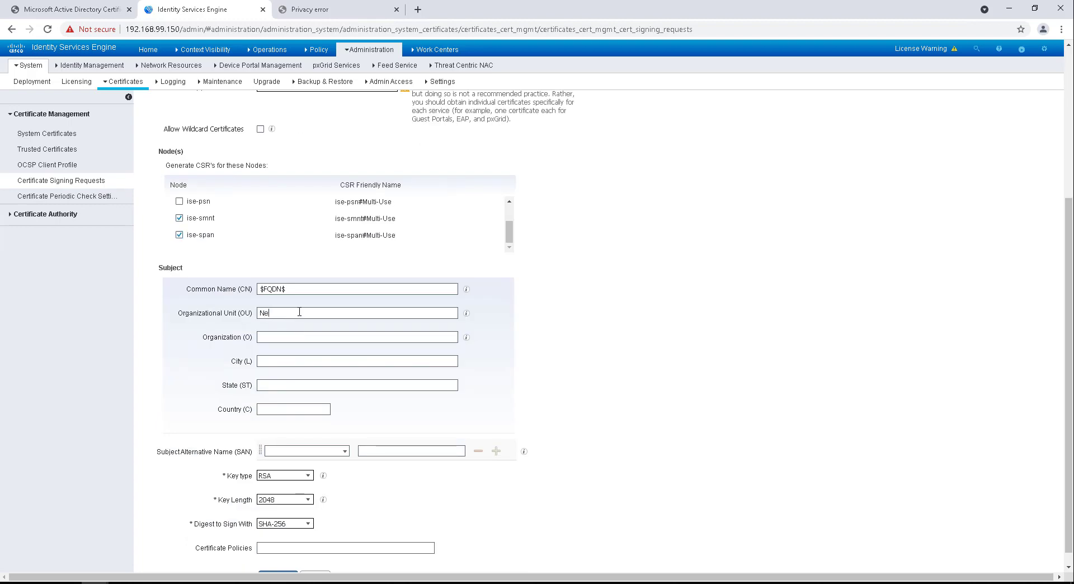
# Step: Fill the subject with OU Network Wizkid, Organization Wizkid Demo, City Bradford, State West Yorkshire
pyautogui.click(299, 312)
pyautogui.write('Network Wizkid')
pyautogui.press('Tab')
pyautogui.write('Wizkid D')
pyautogui.click(294, 366)
pyautogui.write('Bradford')
pyautogui.press('Tab')
pyautogui.write('We')
pyautogui.write('st Yorkshior')
pyautogui.write('re')
pyautogui.click(290, 408)
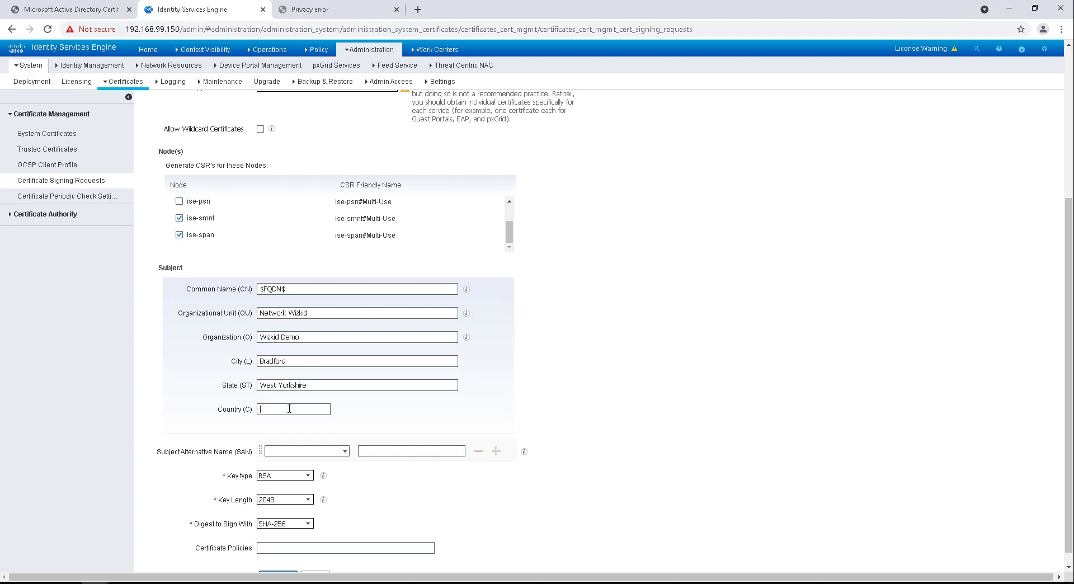
# Step: Enter country UK and add three SAN rows, each set to DNS Name
pyautogui.write('UK')
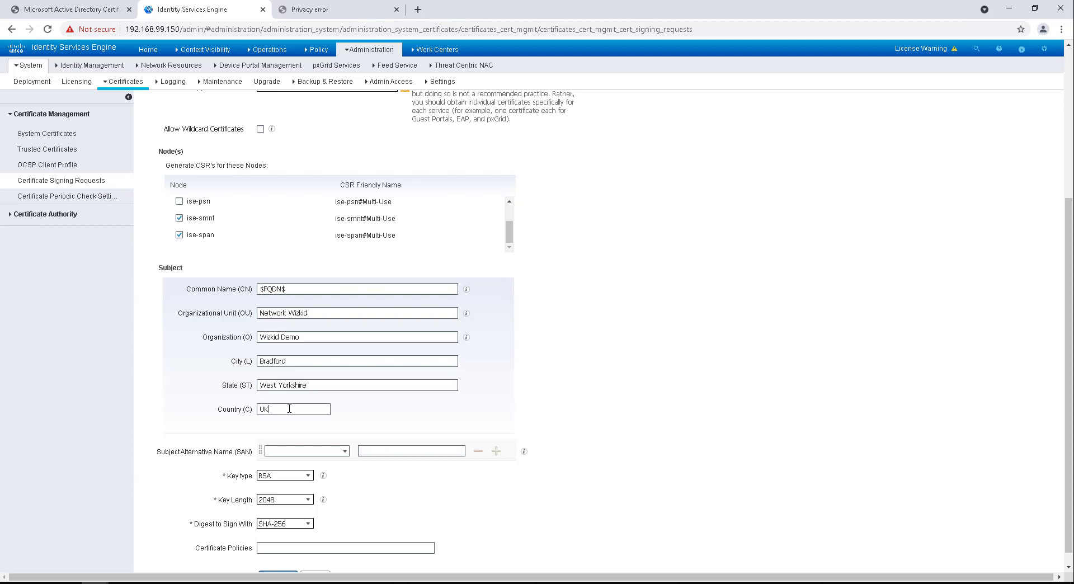
pyautogui.click(344, 451)
pyautogui.click(331, 461)
pyautogui.click(496, 451)
pyautogui.click(496, 451)
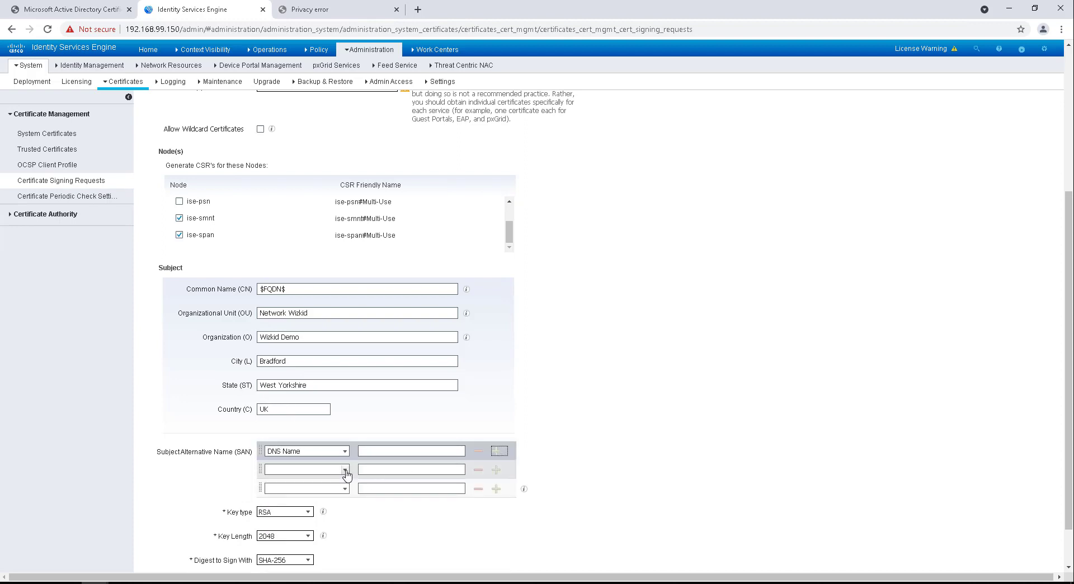
pyautogui.click(343, 469)
pyautogui.click(285, 479)
pyautogui.click(348, 491)
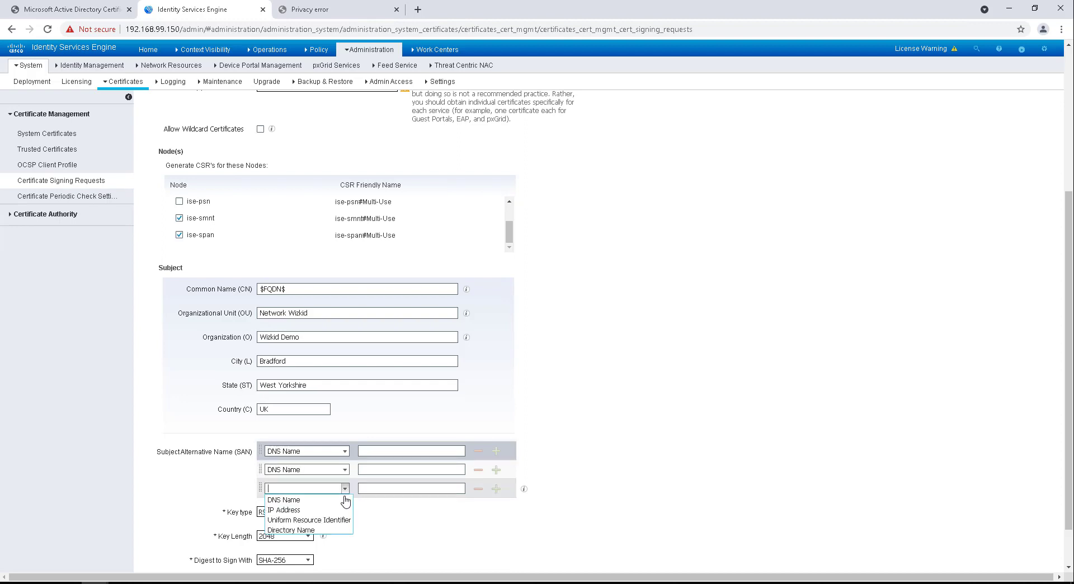
pyautogui.click(285, 498)
# Step: Enter ise-smnt, ise-span and ise-pmnt .networkwizkid.com as the three SAN values
pyautogui.click(400, 451)
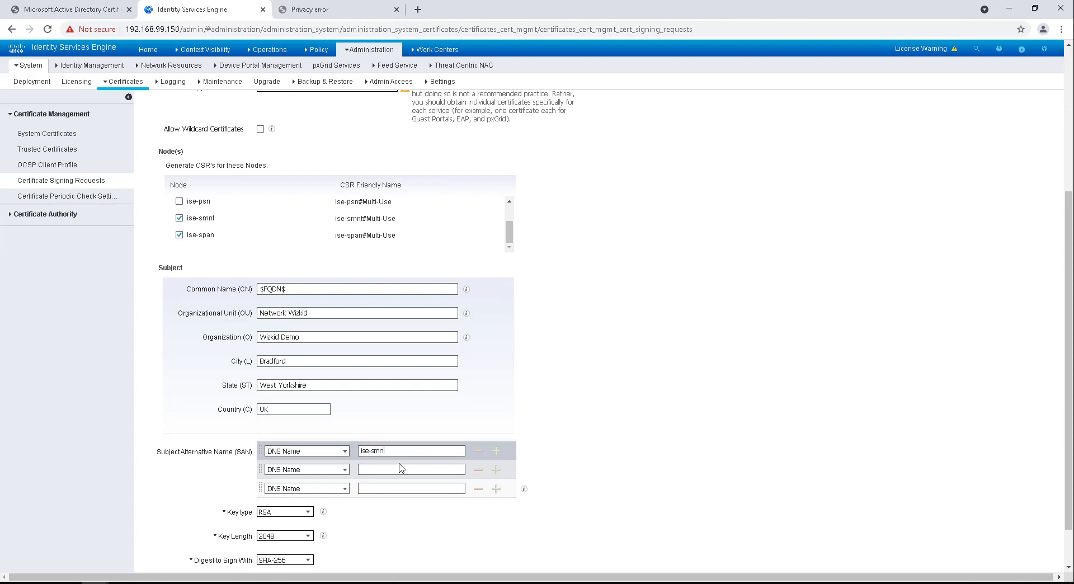
pyautogui.write('ise-smnt.networkwizkid.com')
pyautogui.click(403, 470)
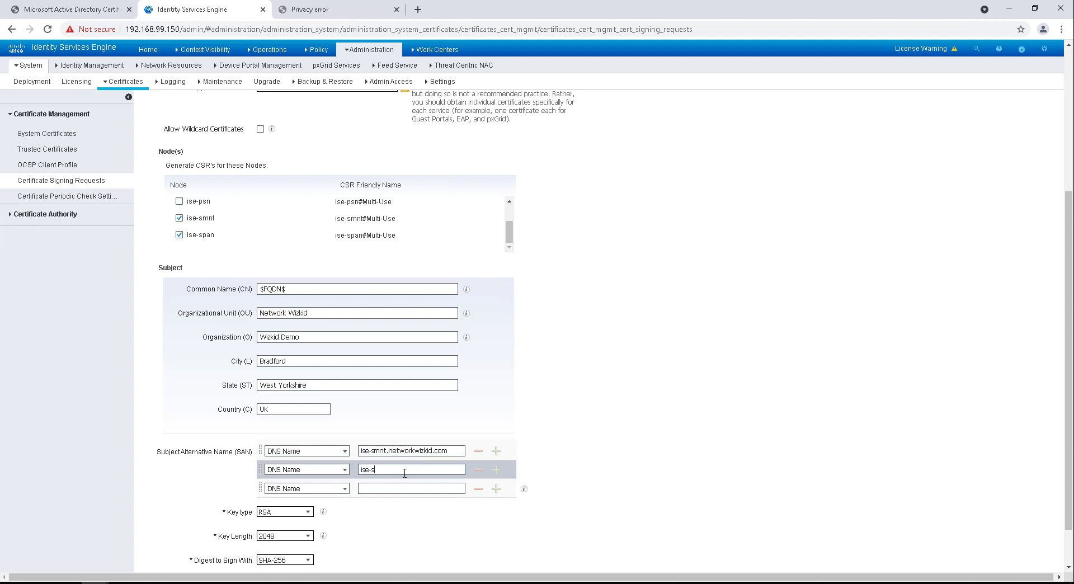
pyautogui.write('ise-span.networkwizkid.com')
pyautogui.click(402, 487)
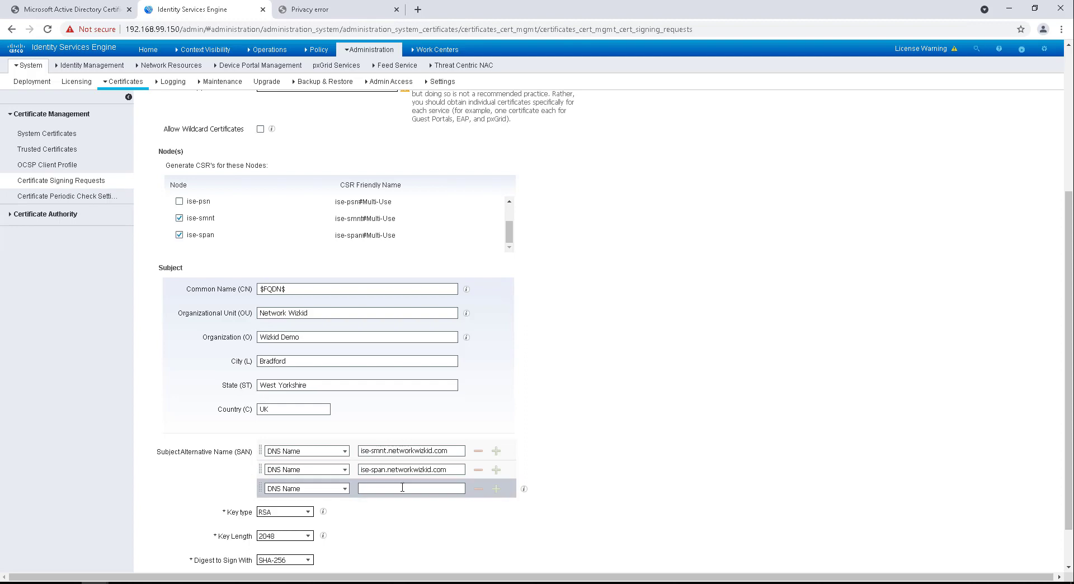
pyautogui.moveTo(508, 240); pyautogui.dragTo(512, 221)
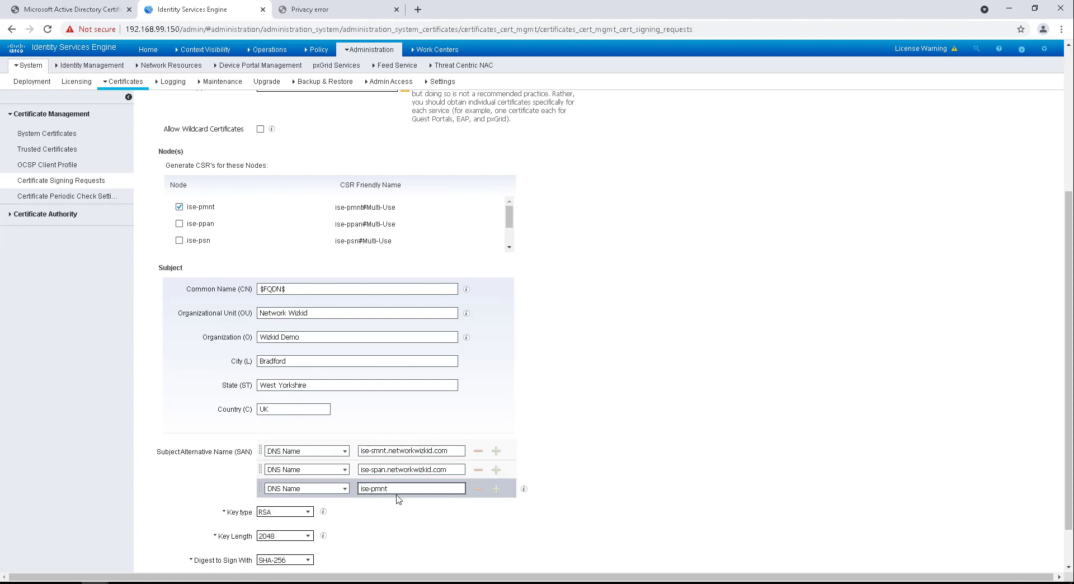
pyautogui.write('.networkwizkid.com')
pyautogui.scroll(-2, 363, 492)
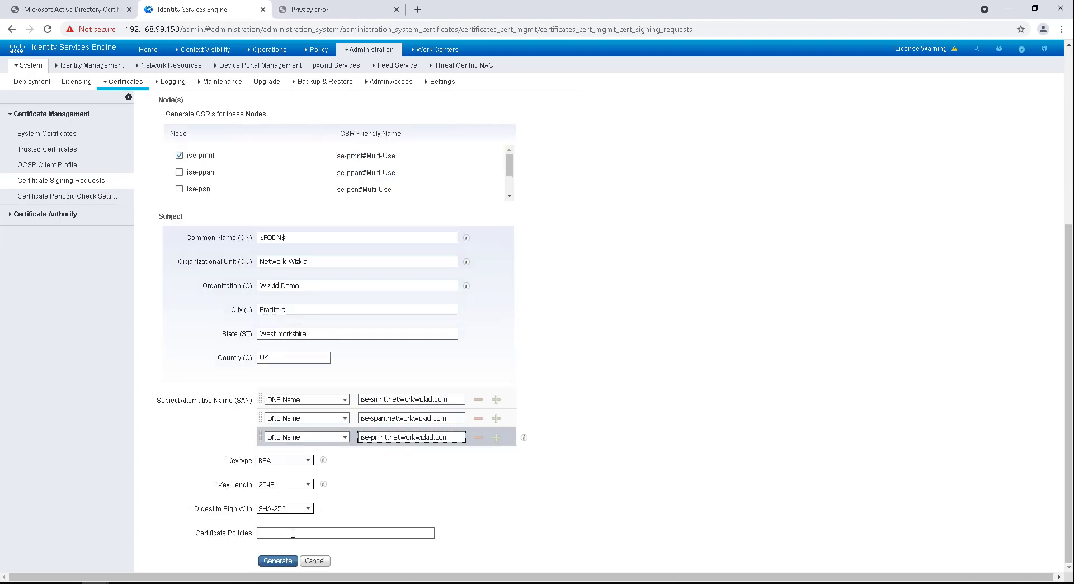
# Step: Attempt CSR generation, dismiss the node-not-reachable error, and untick ise-smnt
pyautogui.click(286, 561)
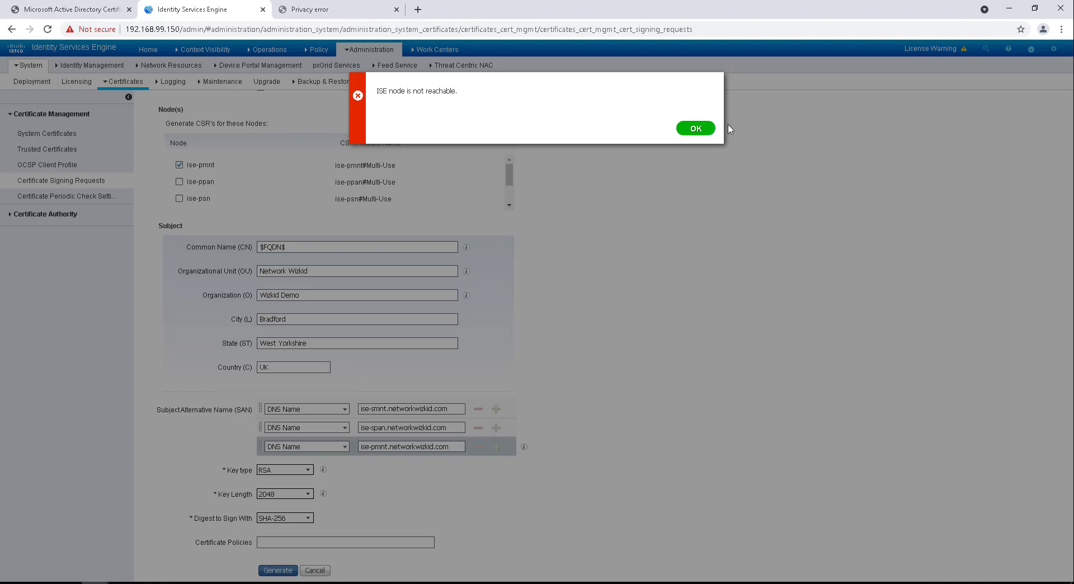
pyautogui.click(698, 130)
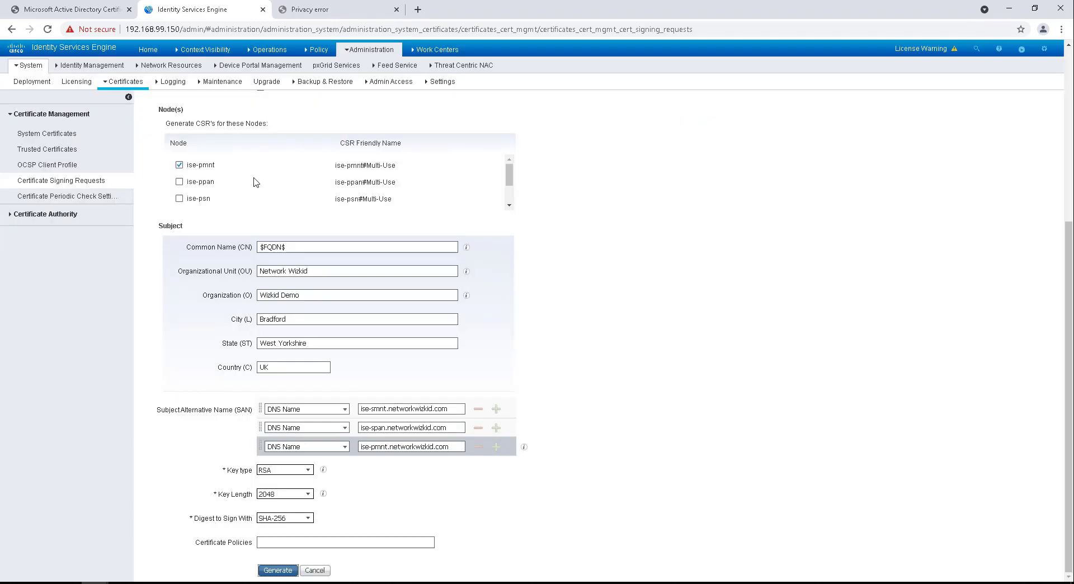
pyautogui.scroll(-1, 254, 184)
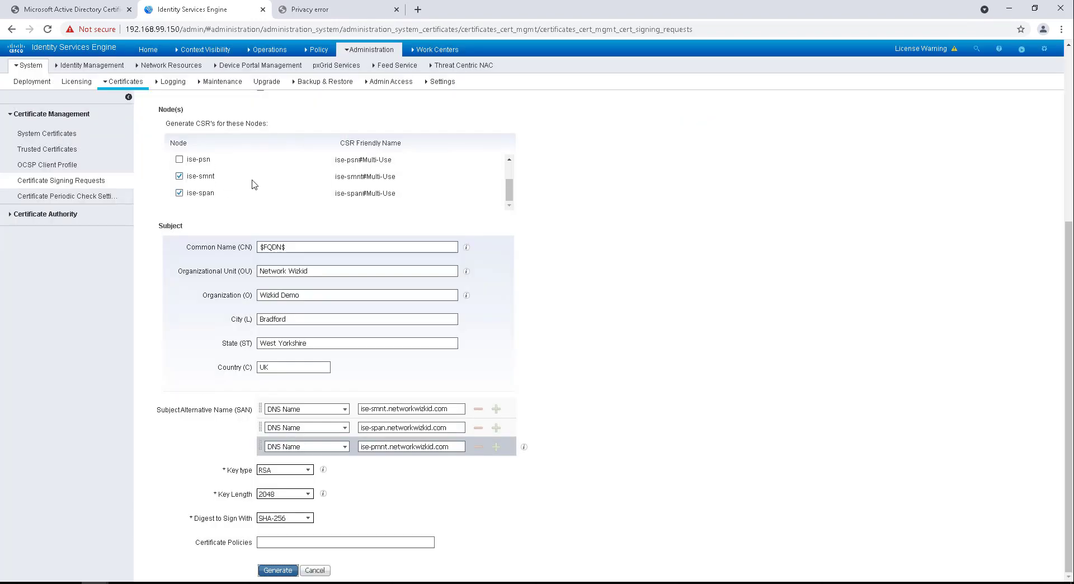
pyautogui.click(179, 176)
# Step: Retry generation, dismiss the duplicate friendly name error, and untick ise-pmnt
pyautogui.click(278, 571)
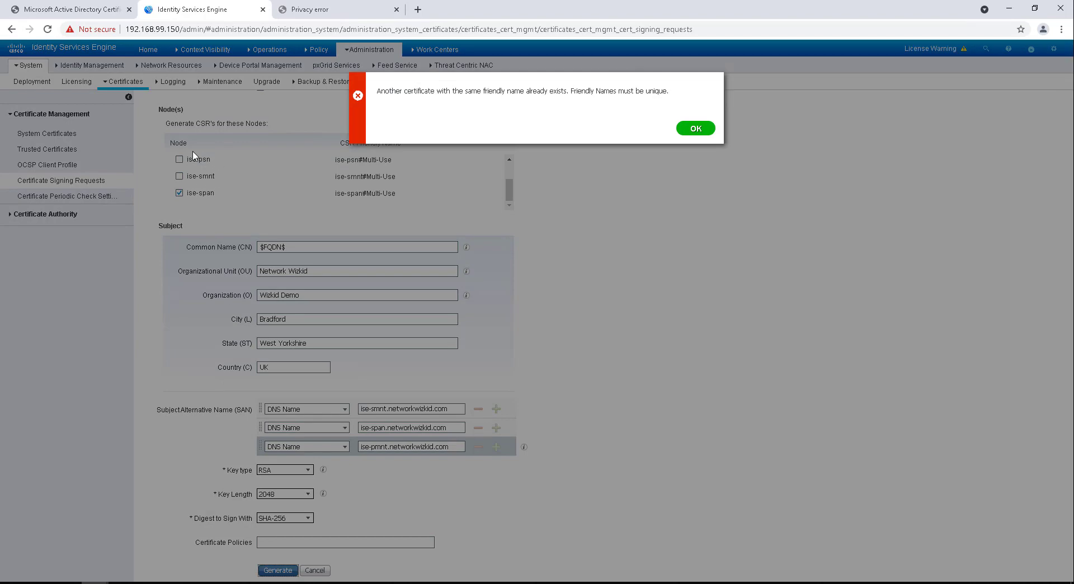
pyautogui.click(685, 130)
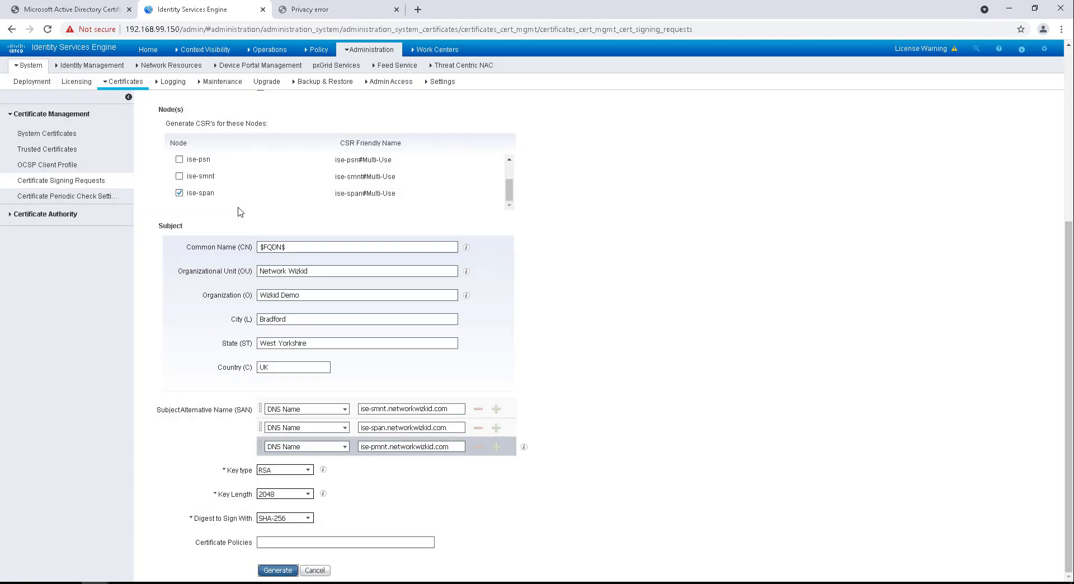
pyautogui.scroll(2, 272, 197)
pyautogui.click(179, 165)
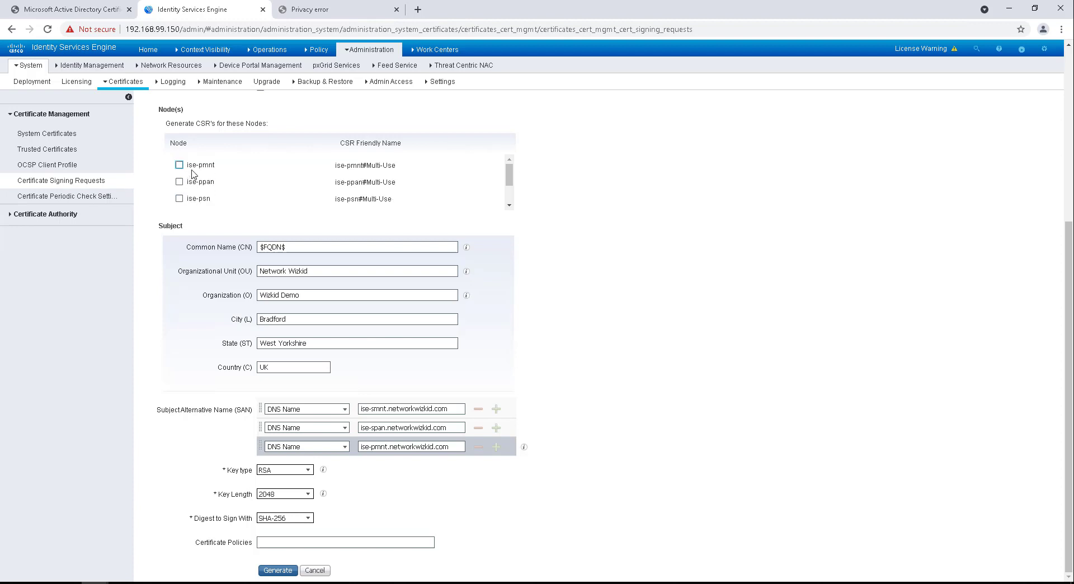
pyautogui.scroll(-1, 197, 187)
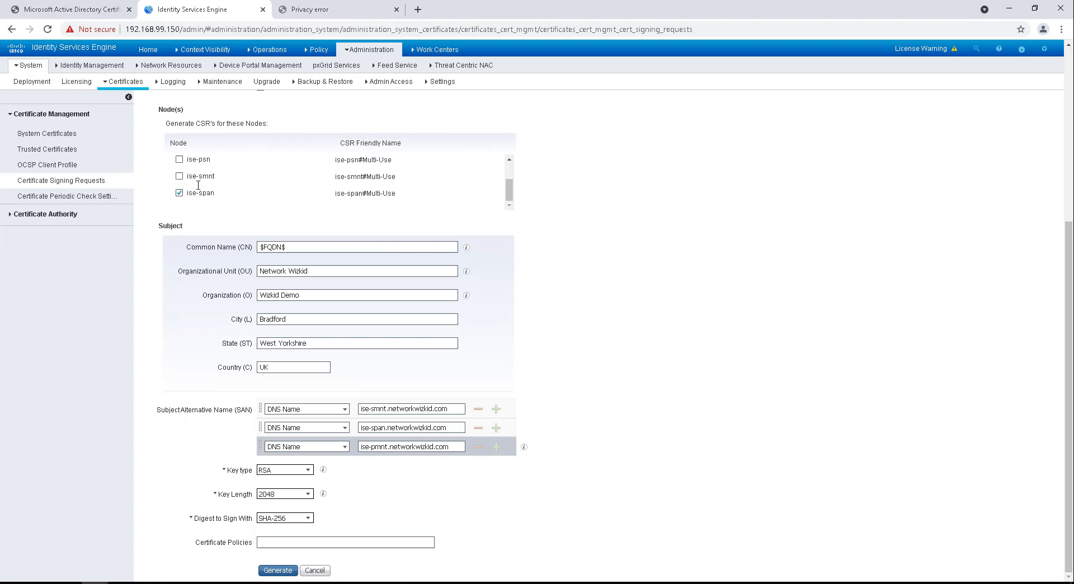
pyautogui.scroll(1, 198, 185)
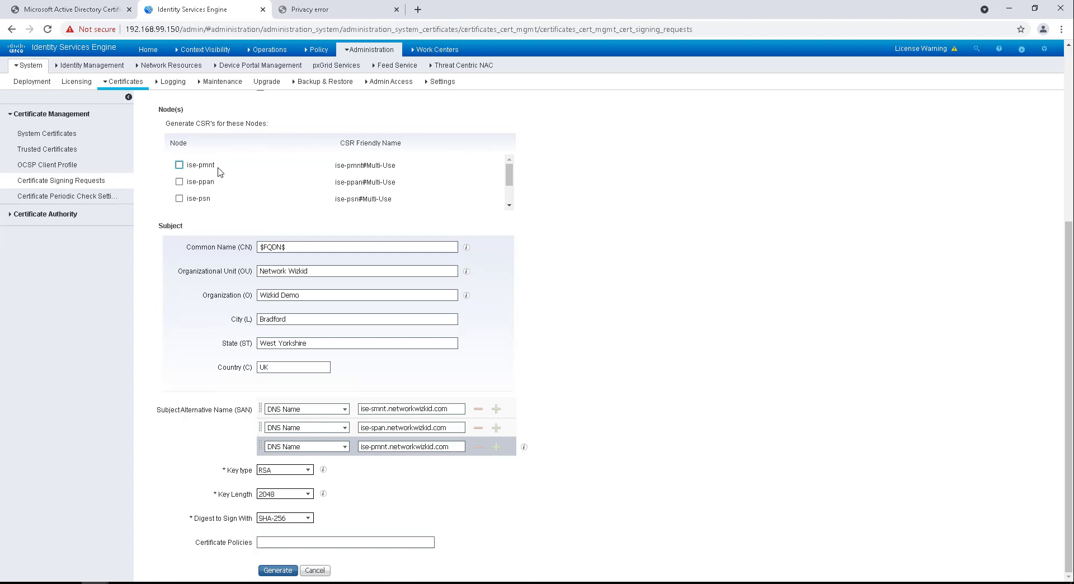
pyautogui.scroll(-1, 219, 173)
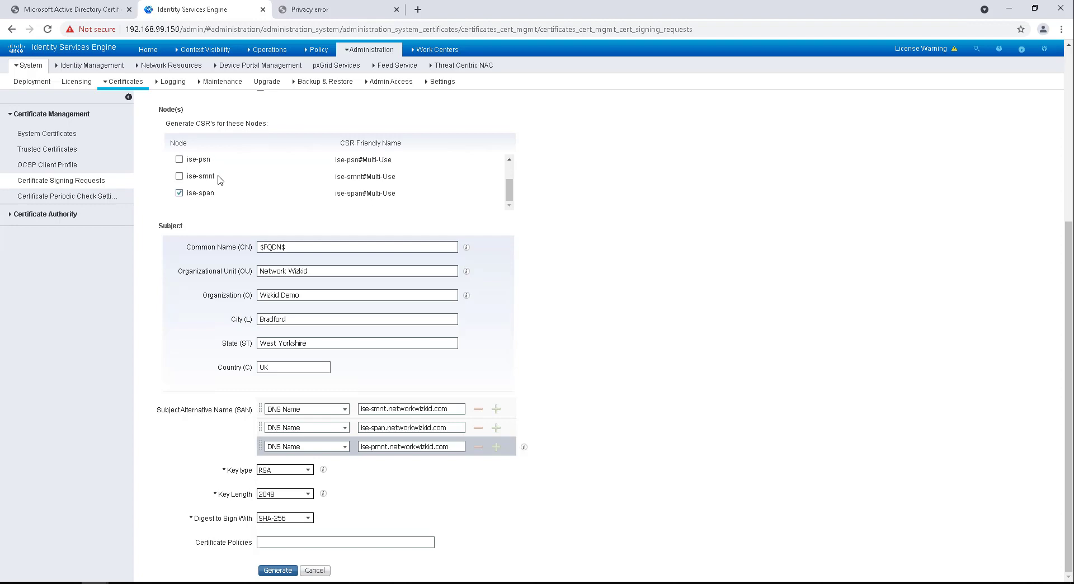
pyautogui.scroll(1, 218, 185)
pyautogui.scroll(-1, 218, 185)
pyautogui.scroll(1, 218, 184)
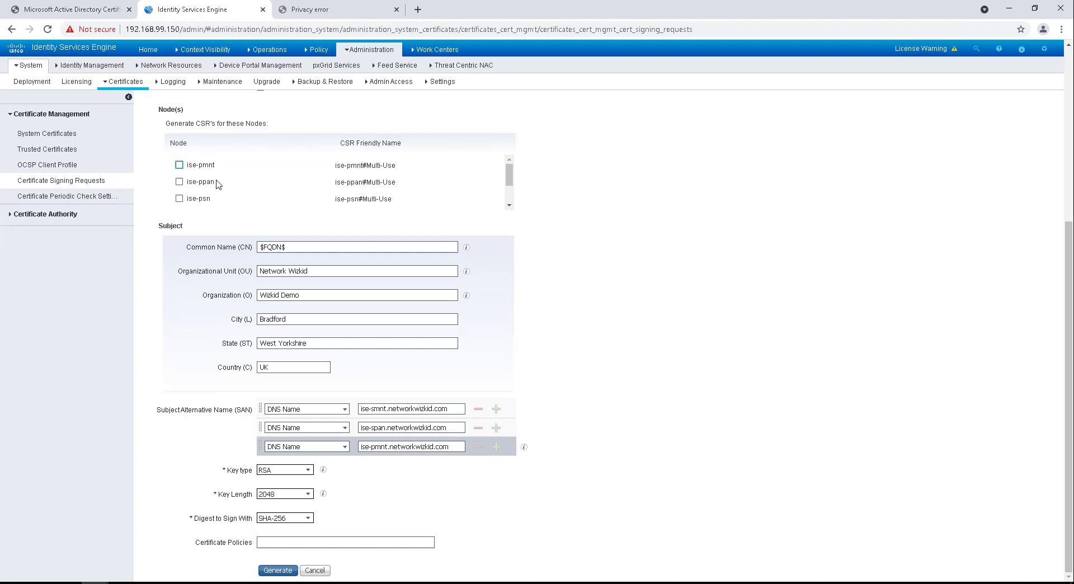
pyautogui.scroll(1, 217, 184)
pyautogui.scroll(-3, 215, 235)
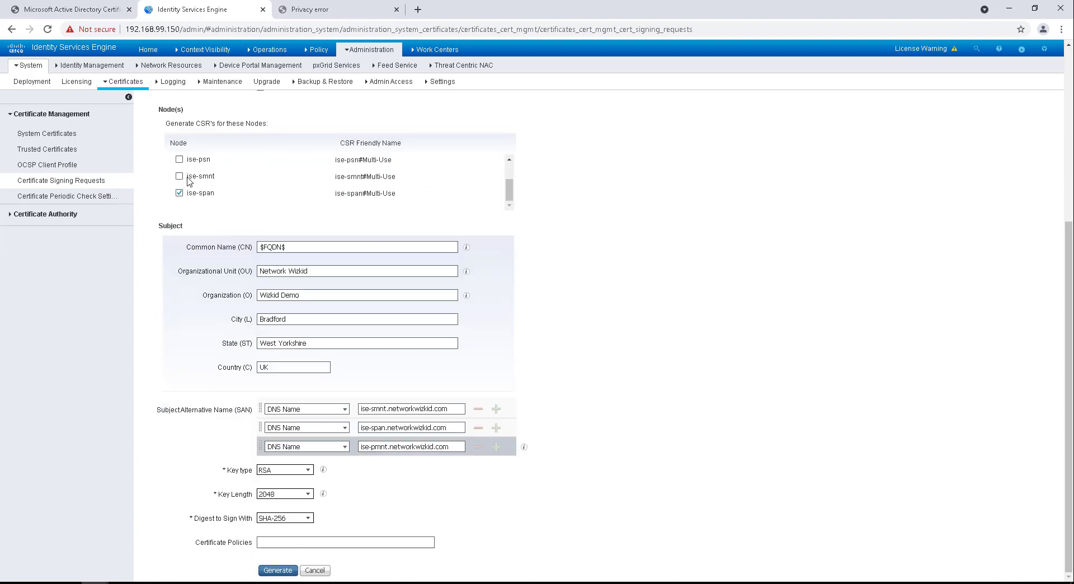
# Step: Clear the stray text selection and keep ise-span as the only checked node
pyautogui.doubleClick(213, 178)
pyautogui.moveTo(191, 179); pyautogui.dragTo(437, 179)
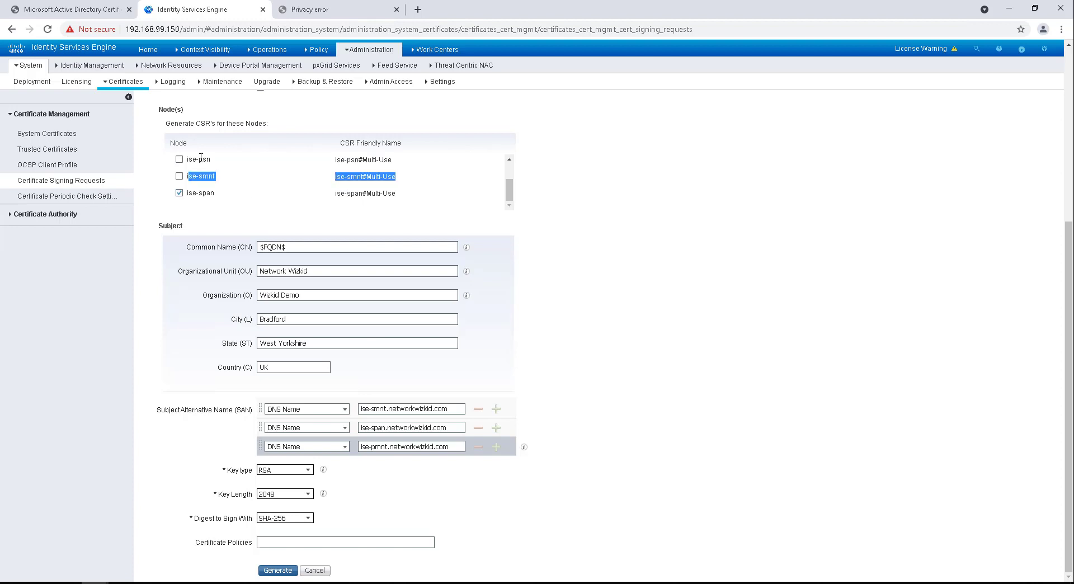
pyautogui.moveTo(187, 157); pyautogui.dragTo(190, 162)
pyautogui.click(201, 180)
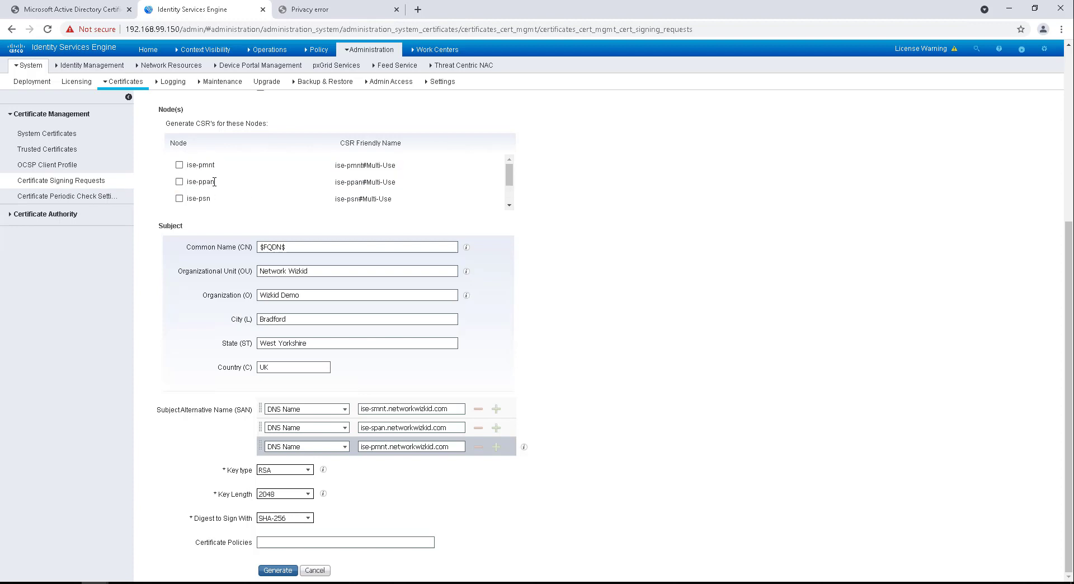
pyautogui.scroll(-1, 193, 185)
pyautogui.click(193, 194)
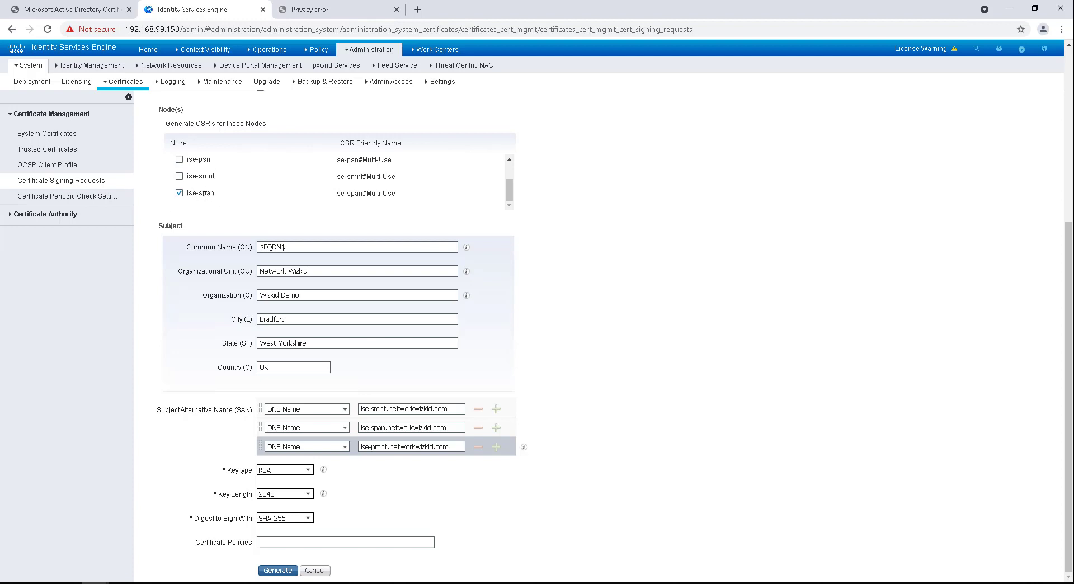
pyautogui.scroll(1, 231, 196)
pyautogui.scroll(-1, 231, 196)
# Step: Generate the ise-span CSR, export both pending requests, and open the downloaded csrs.zip
pyautogui.click(275, 570)
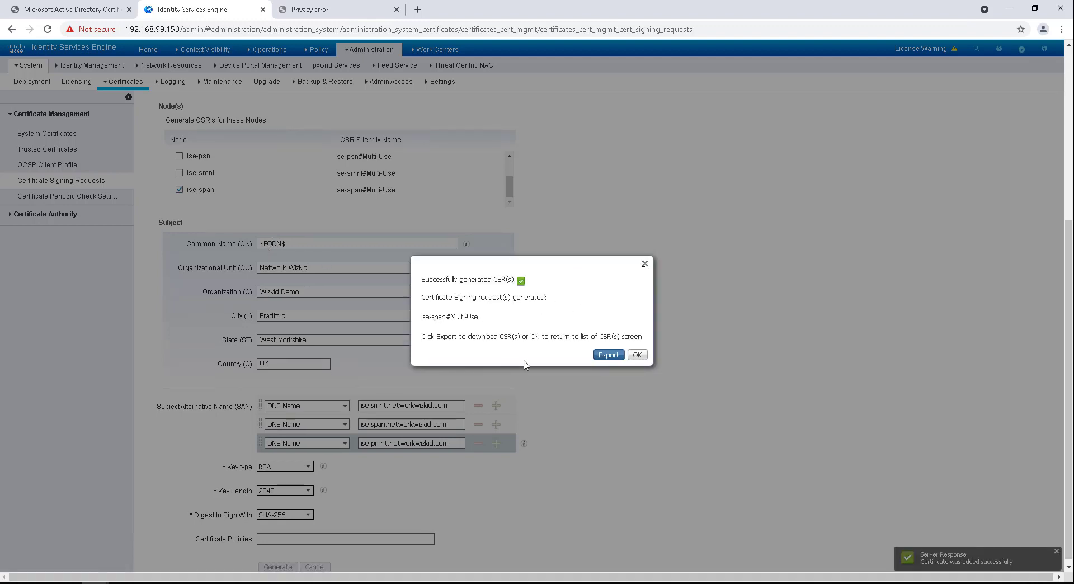
pyautogui.click(637, 355)
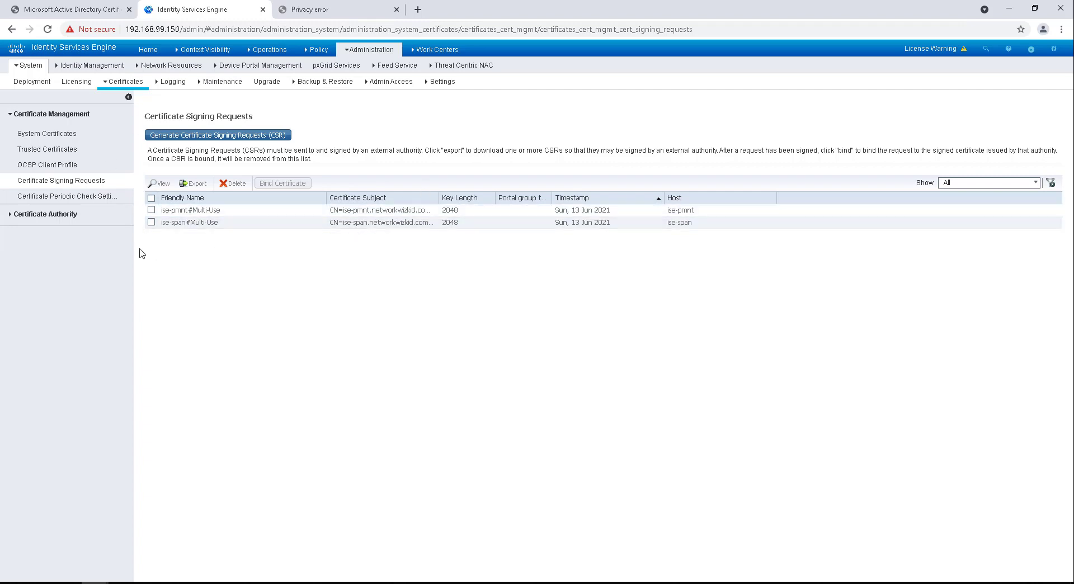
pyautogui.click(151, 198)
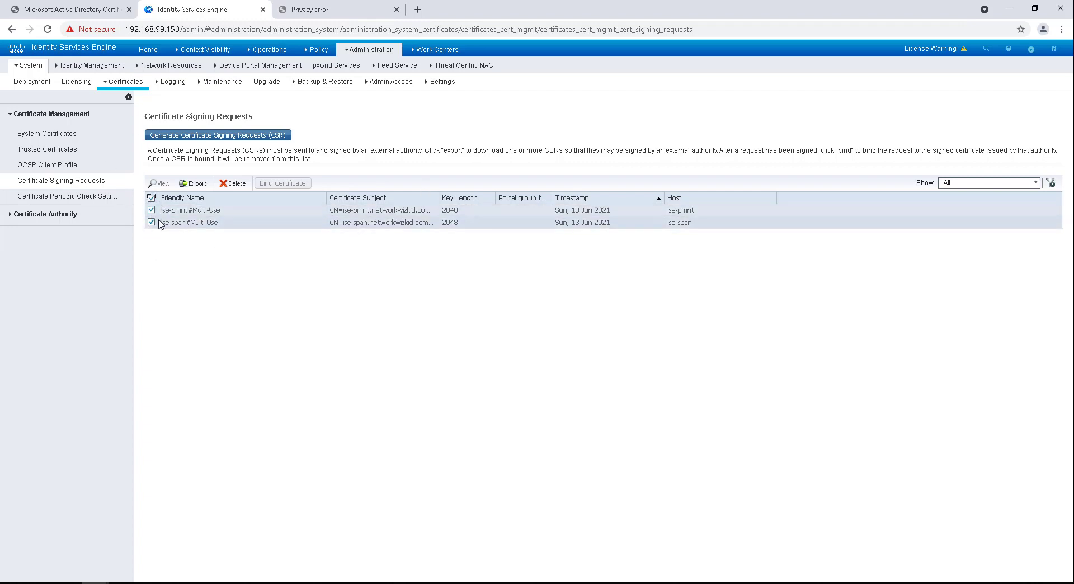
pyautogui.click(193, 184)
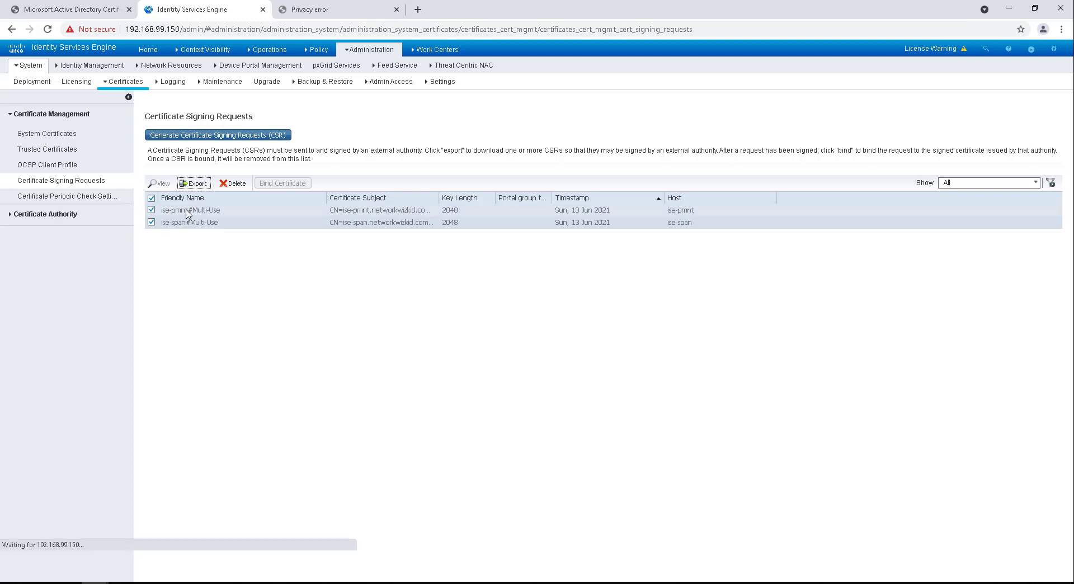
pyautogui.click(70, 562)
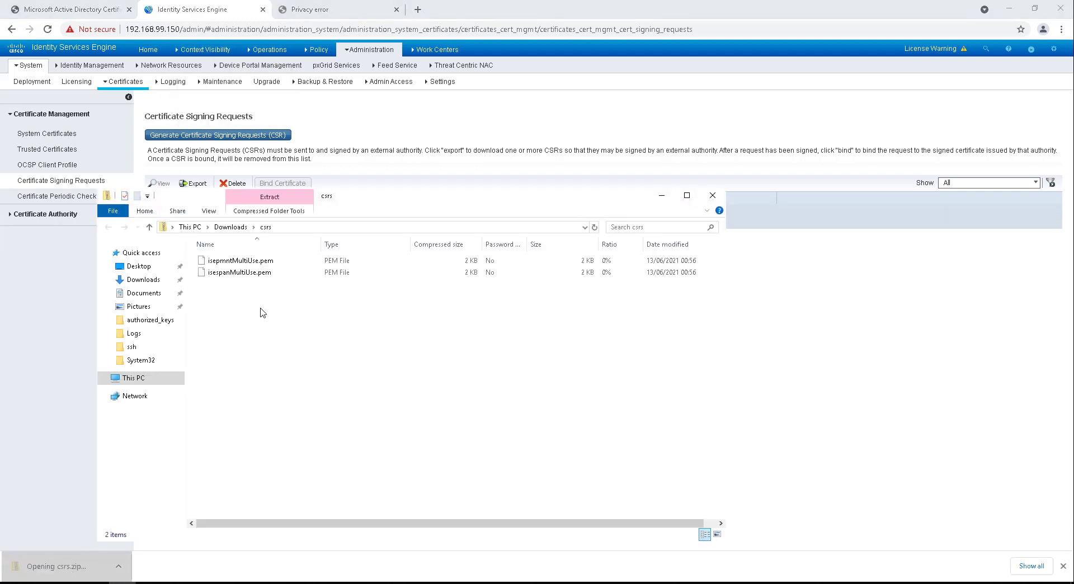
# Step: Open isepmntMultiUse.pem in Notepad, select its full request text, and return to the AD CS tab
pyautogui.click(238, 261)
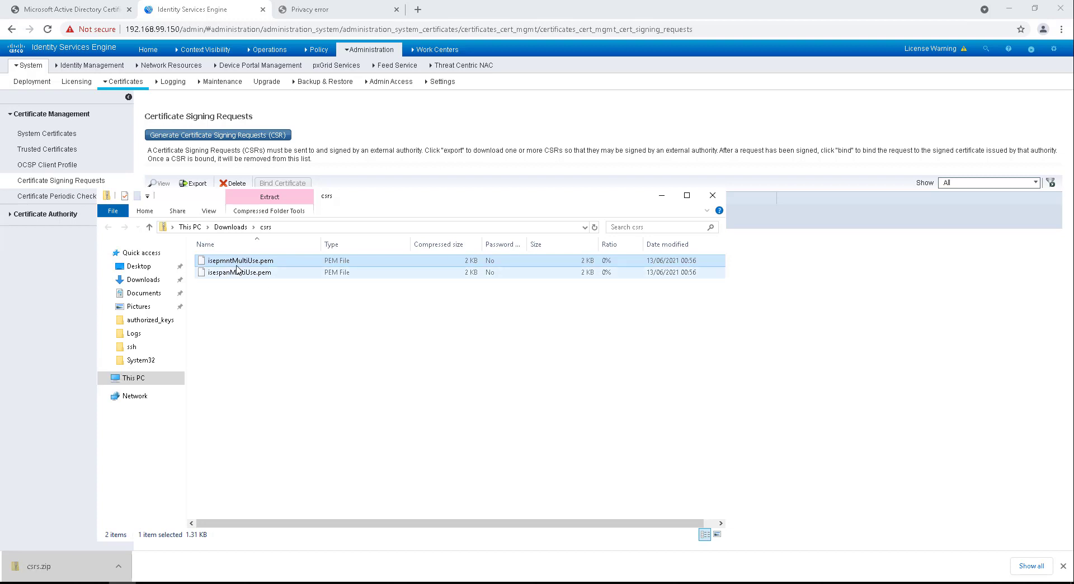
pyautogui.rightClick(243, 263)
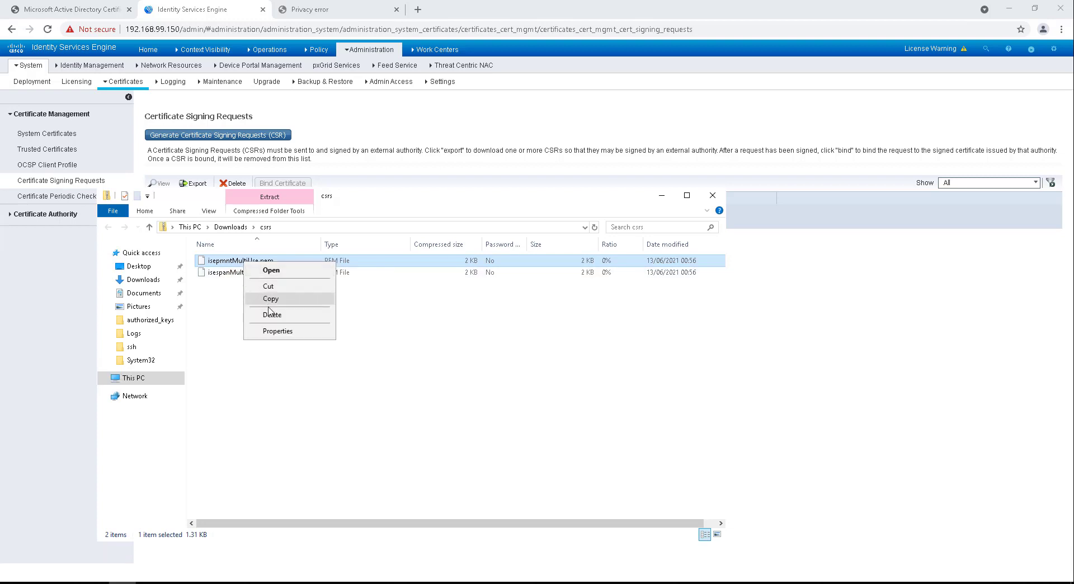
pyautogui.click(274, 271)
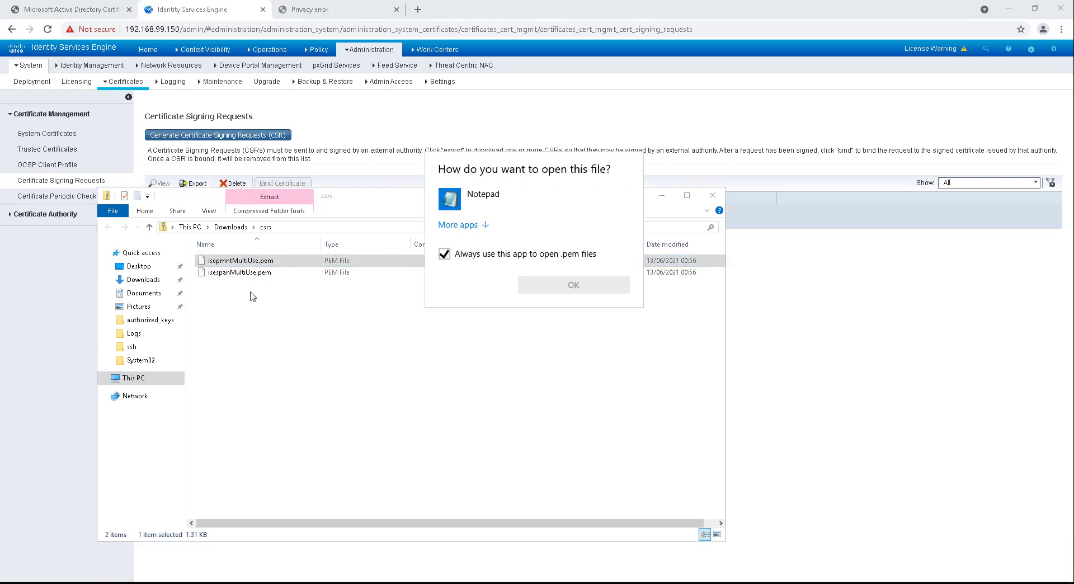
pyautogui.click(461, 201)
pyautogui.doubleClick(459, 203)
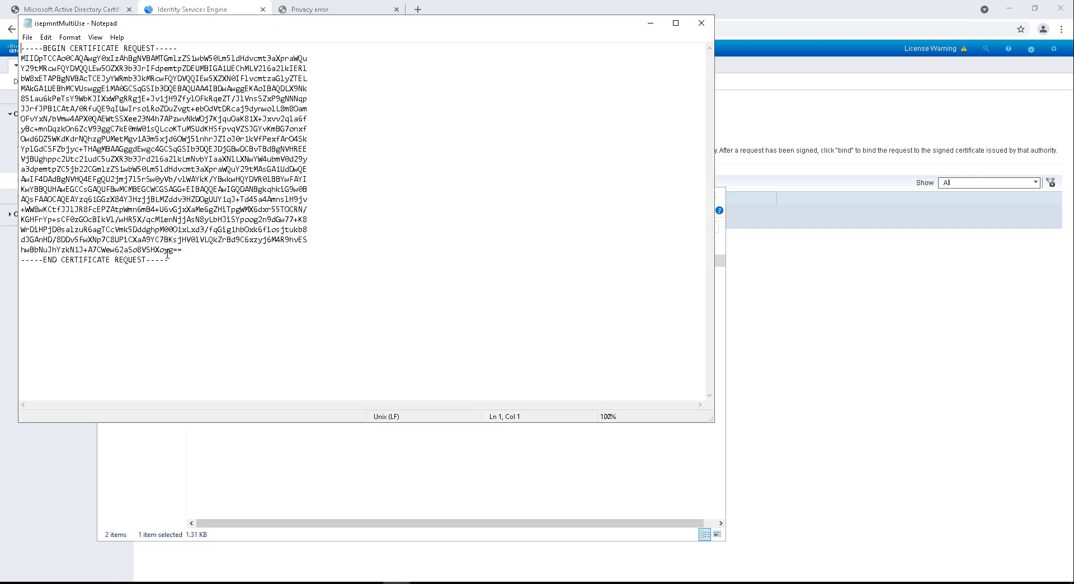
pyautogui.moveTo(168, 260); pyautogui.dragTo(20, 47)
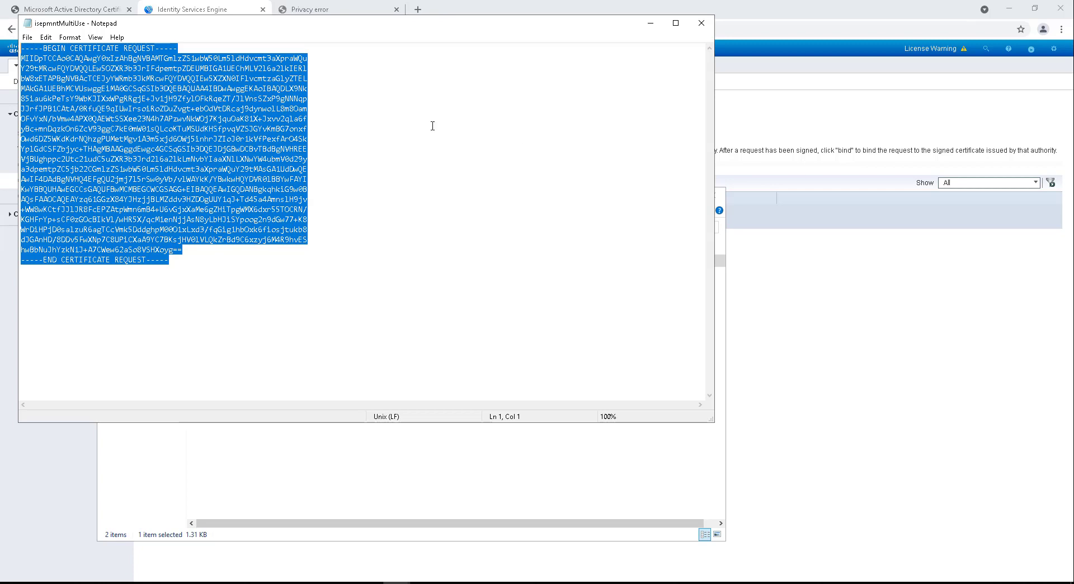
pyautogui.click(84, 8)
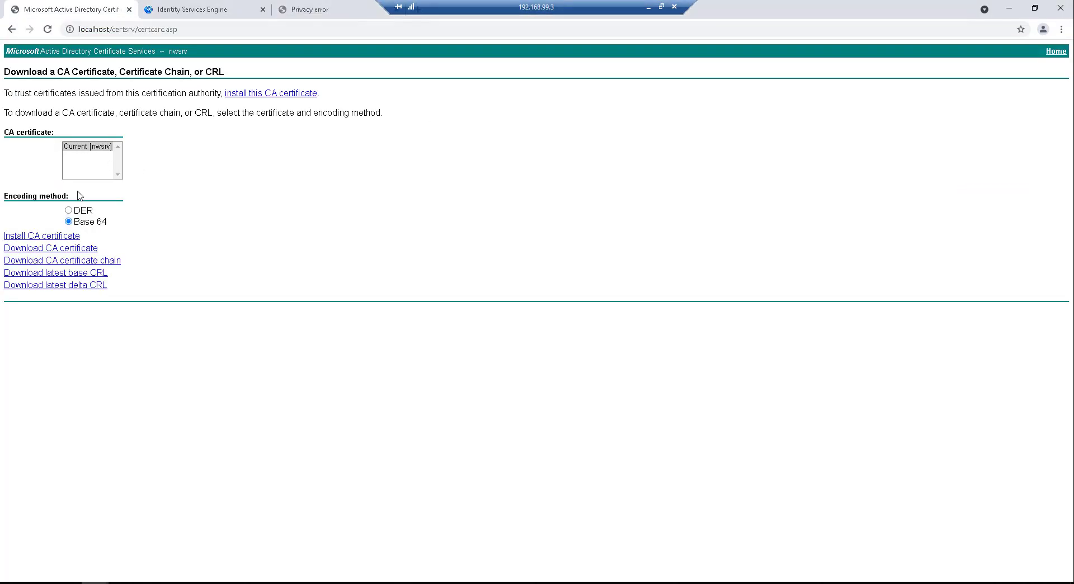
# Step: Submit the pasted ise-pmnt CSR as an advanced request using the Web Server template
pyautogui.click(11, 29)
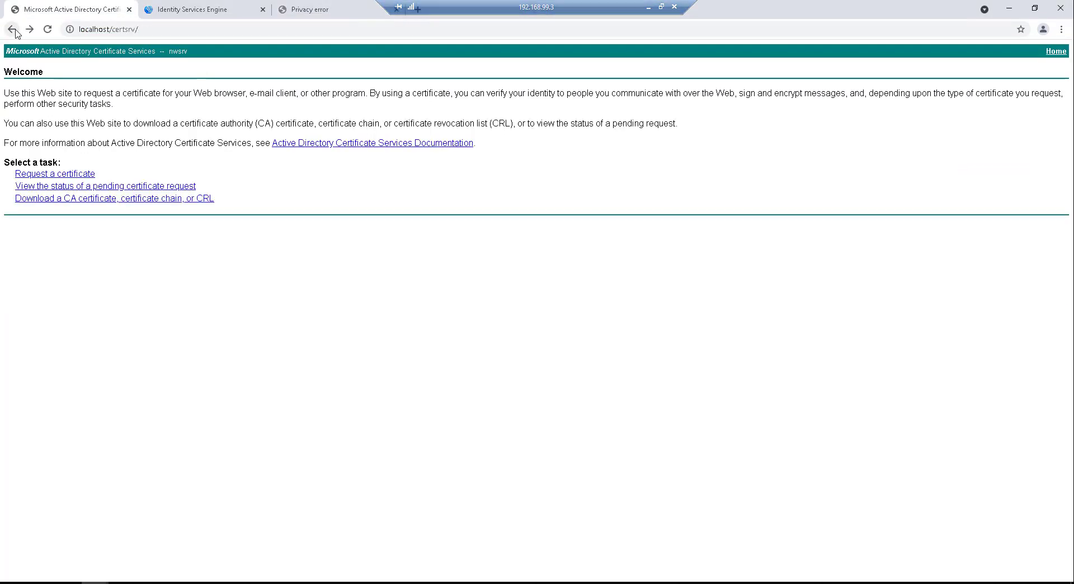
pyautogui.click(68, 177)
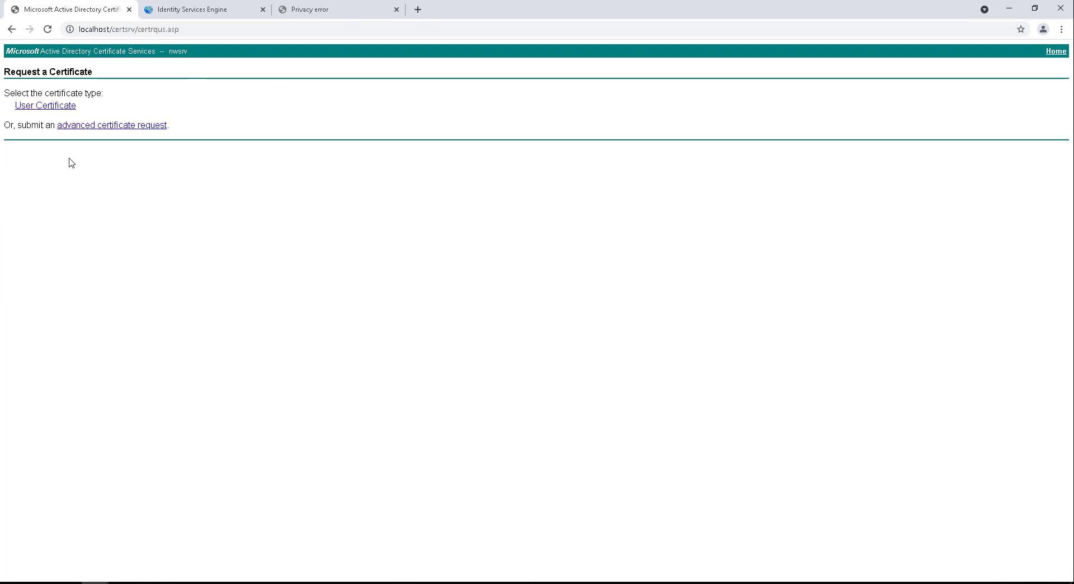
pyautogui.click(84, 130)
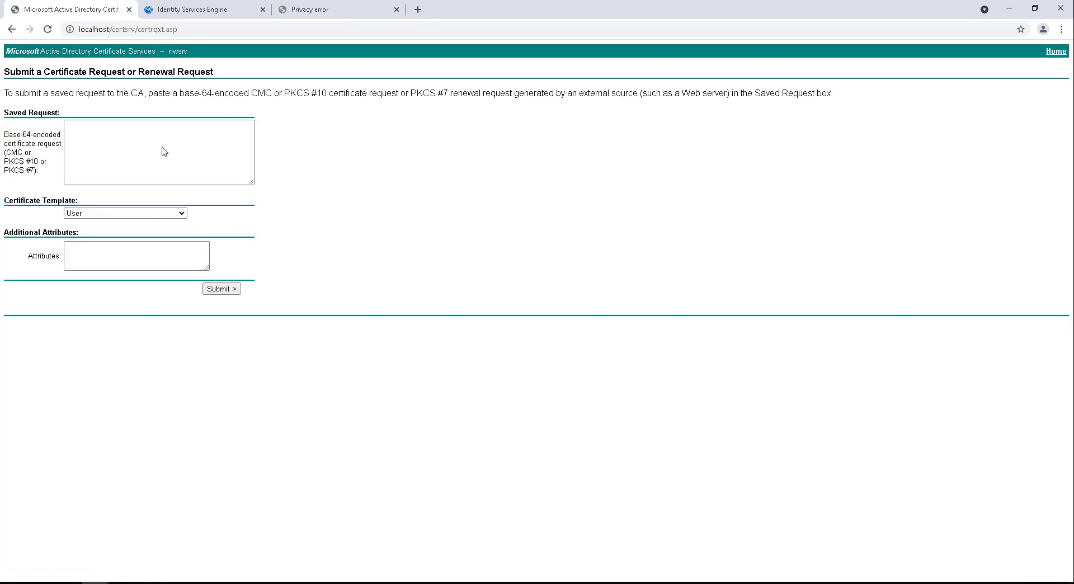
pyautogui.click(164, 152)
pyautogui.hotkey('ctrl', 'v')
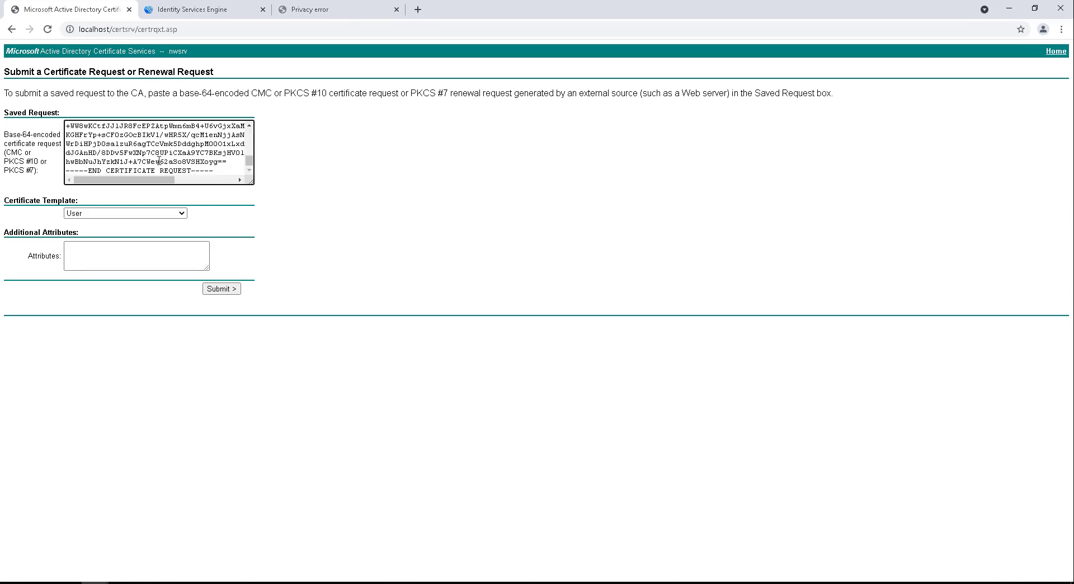
pyautogui.click(135, 213)
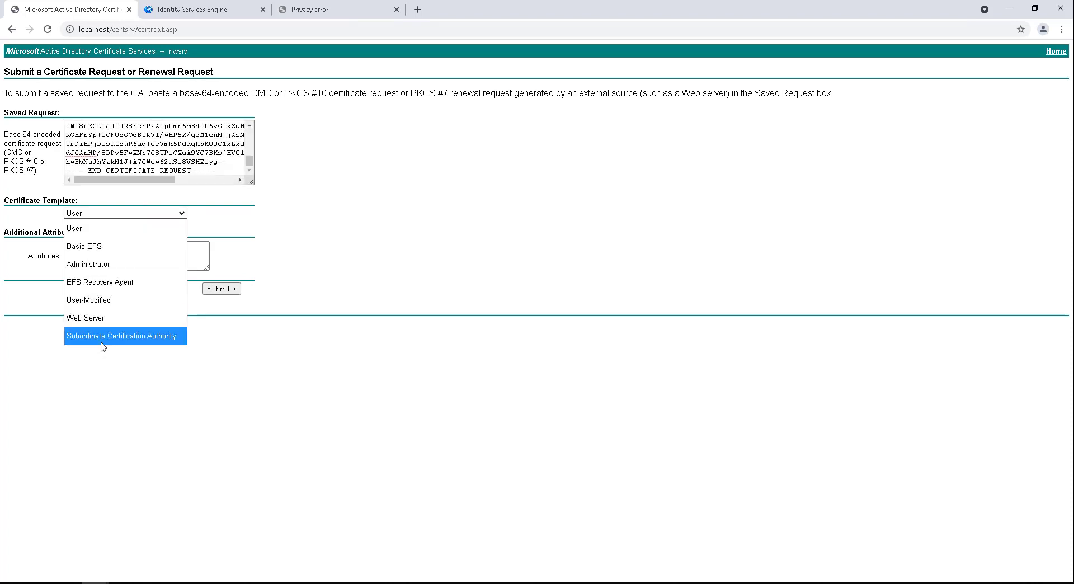
pyautogui.click(117, 318)
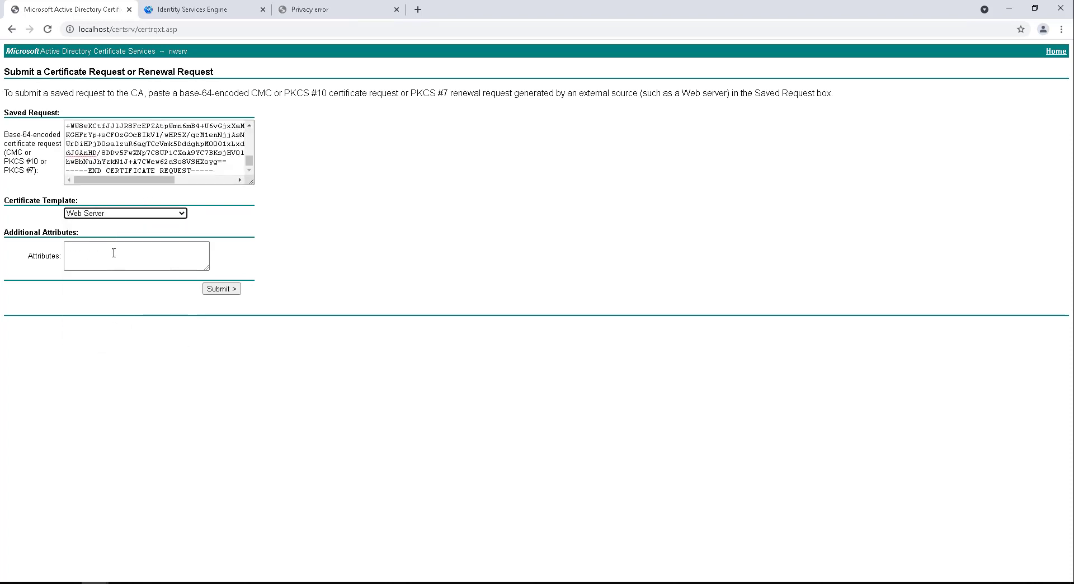
pyautogui.click(219, 289)
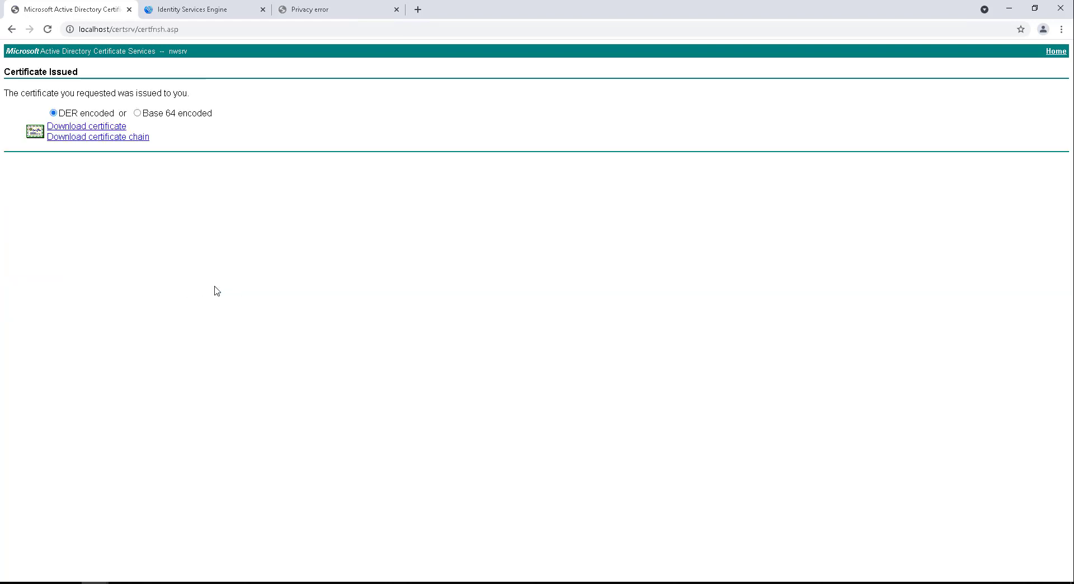
# Step: Download the issued ise-pmnt certificate Base 64 encoded as certnew (5).cer
pyautogui.click(137, 113)
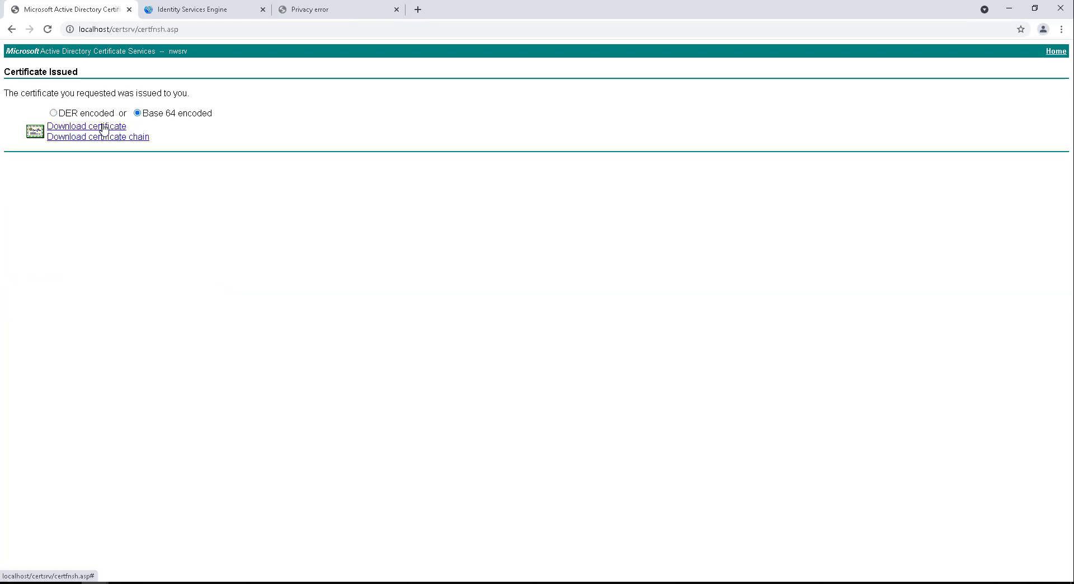
pyautogui.click(103, 130)
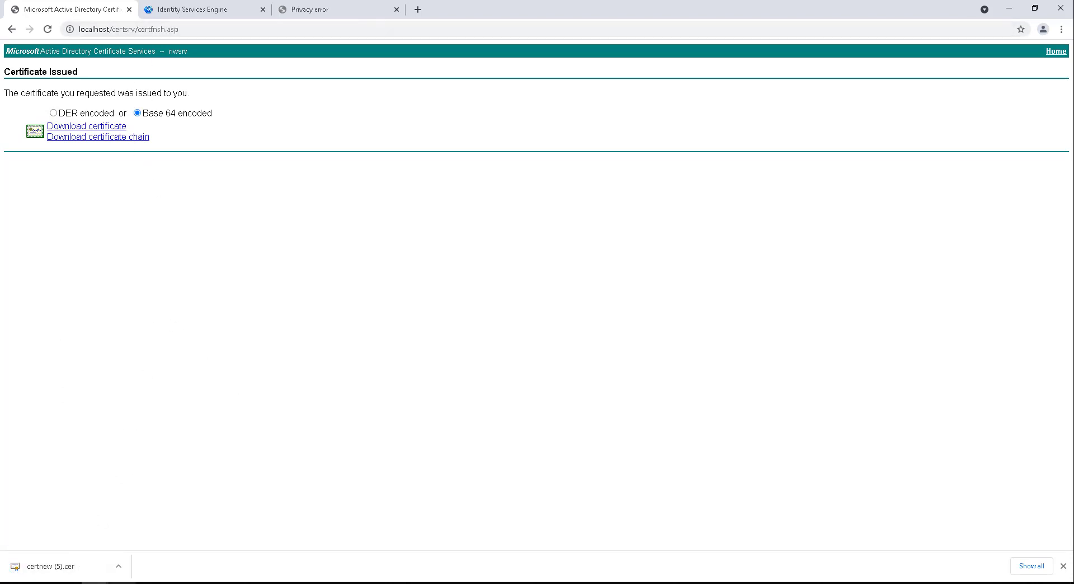
pyautogui.hotkey('alt', 'Tab')
# Step: Open isespanMultiUse.pem in Notepad and select its entire request text
pyautogui.click(266, 274)
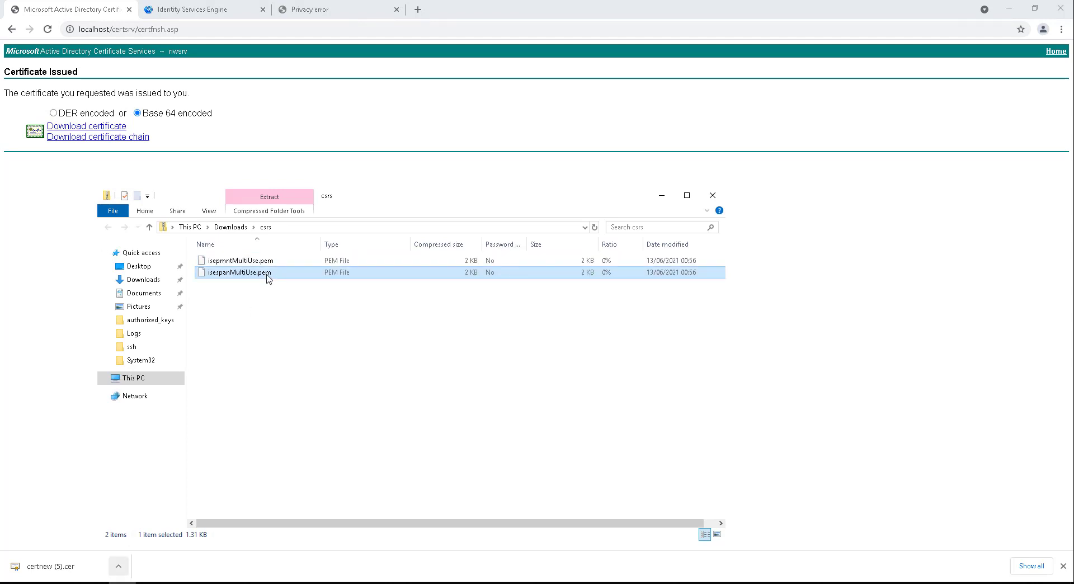
pyautogui.doubleClick(266, 274)
pyautogui.moveTo(174, 261); pyautogui.dragTo(8, 25)
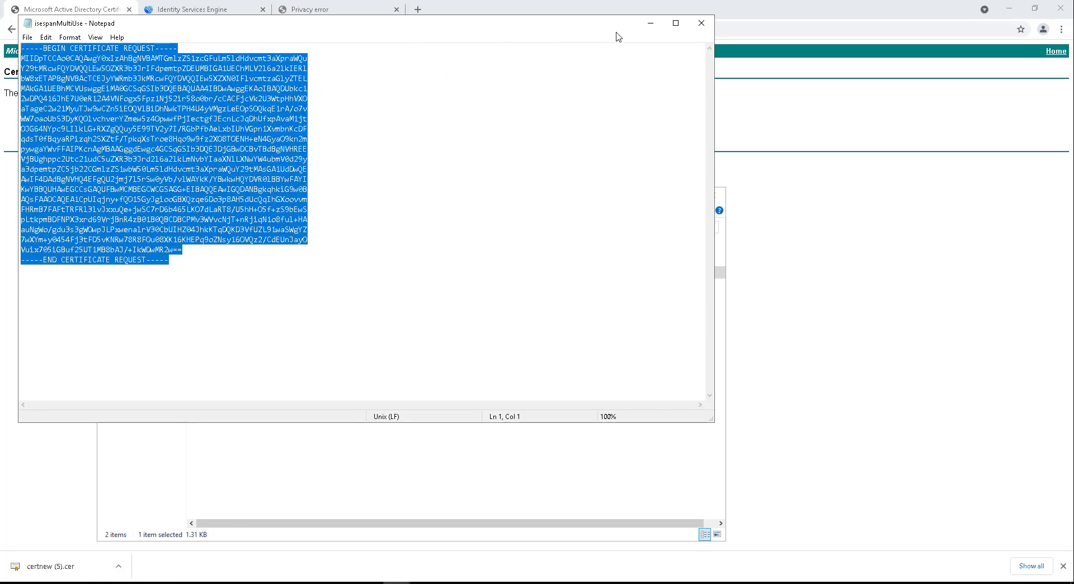
pyautogui.click(650, 23)
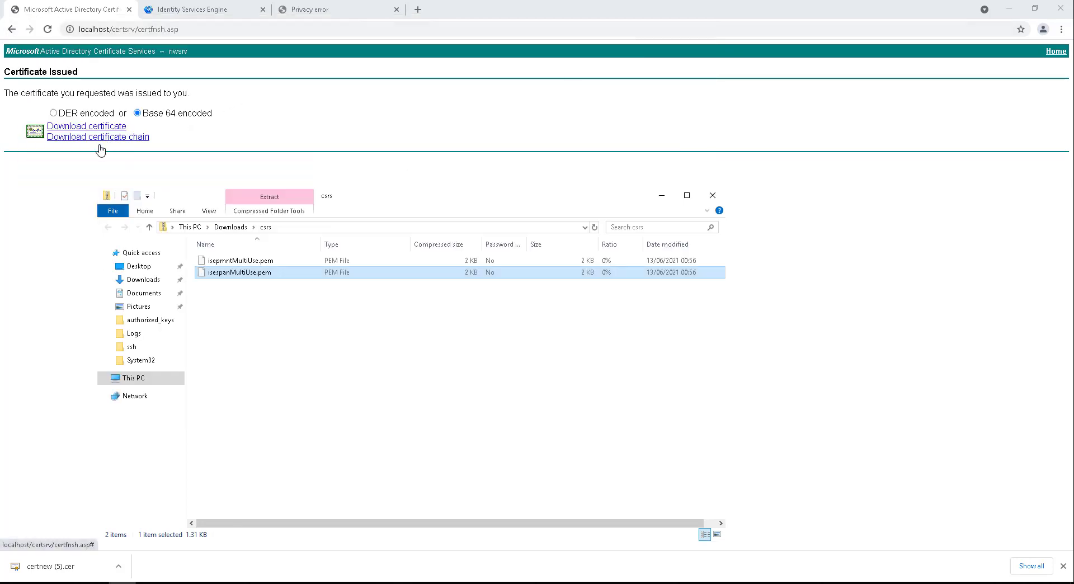
# Step: Return to the Active Directory Certificate Services home page
pyautogui.click(80, 175)
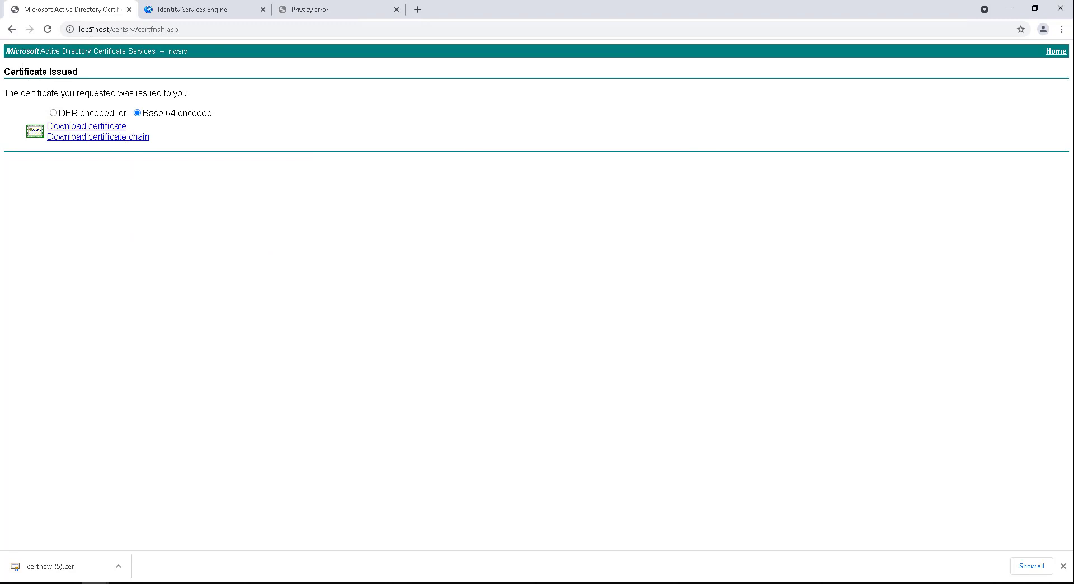
pyautogui.moveTo(138, 32); pyautogui.dragTo(281, 32)
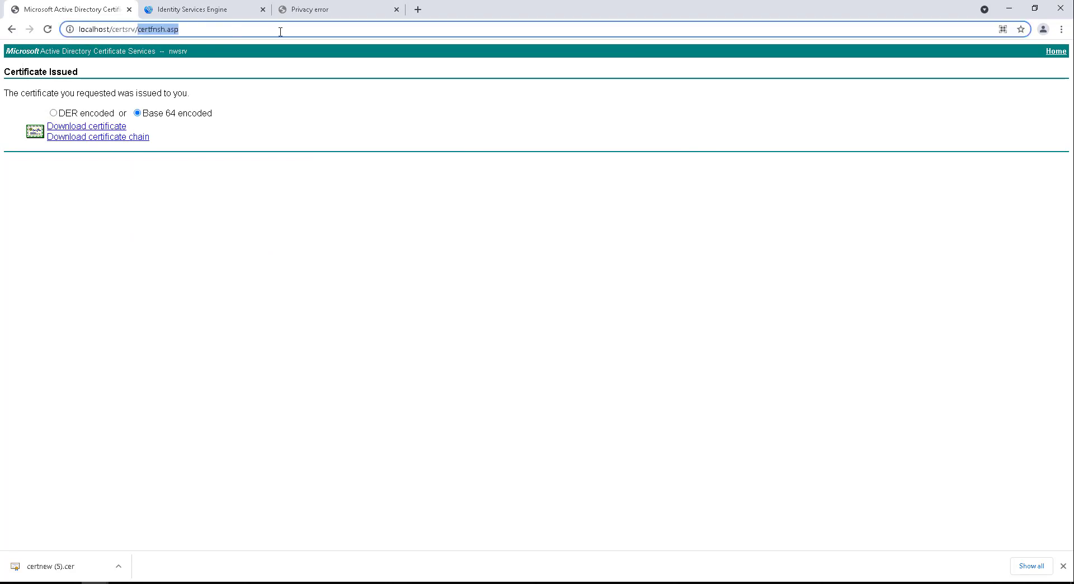
pyautogui.press('BackSpace')
pyautogui.press('Return')
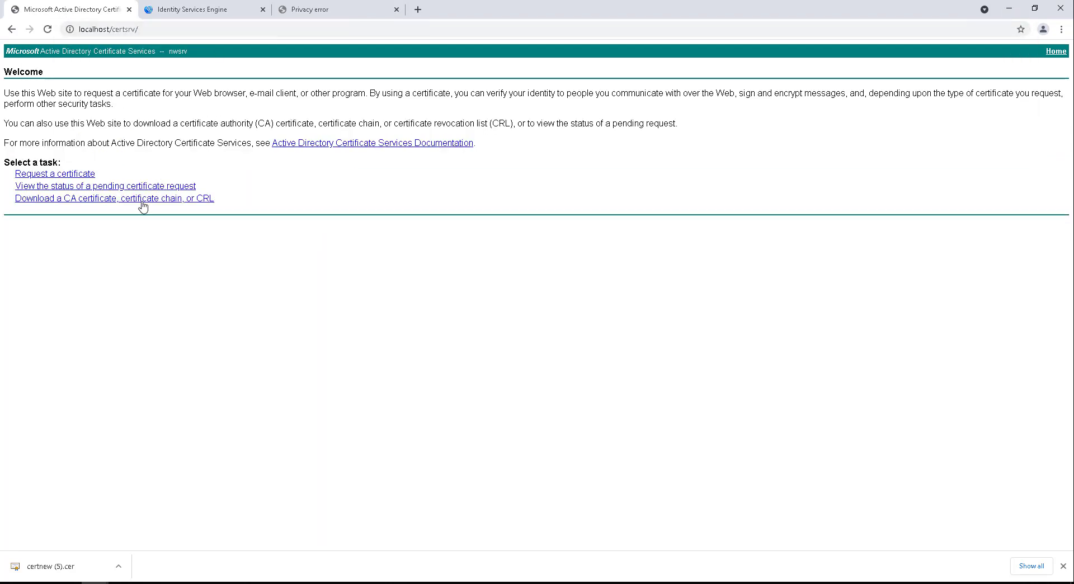
pyautogui.click(141, 206)
pyautogui.click(11, 29)
# Step: Submit the ise-span CSR with the Web Server template and download it Base 64 as certnew (6).cer
pyautogui.click(89, 175)
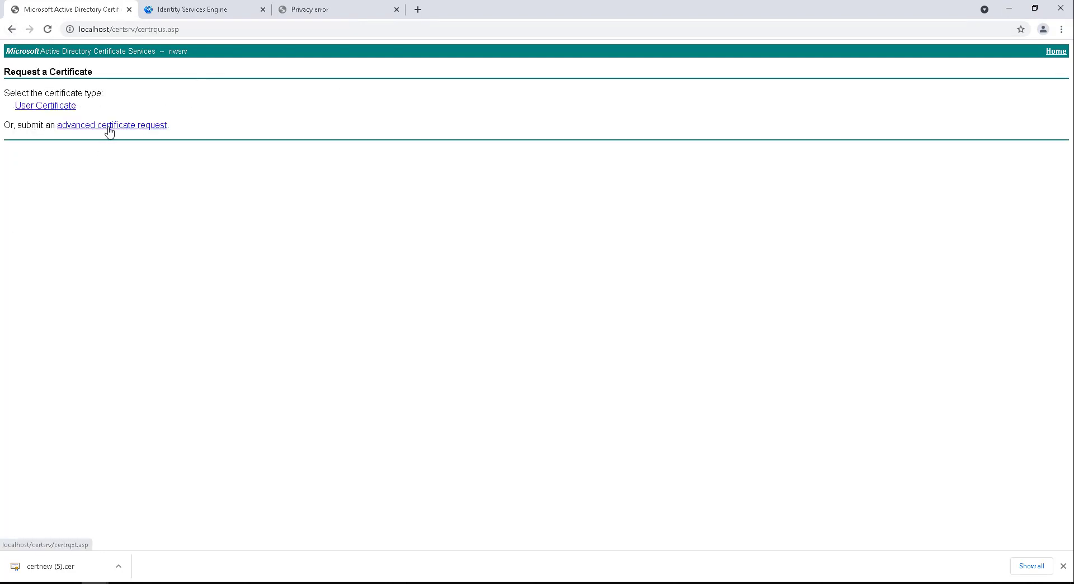
pyautogui.click(108, 126)
pyautogui.hotkey('ctrl', 'v')
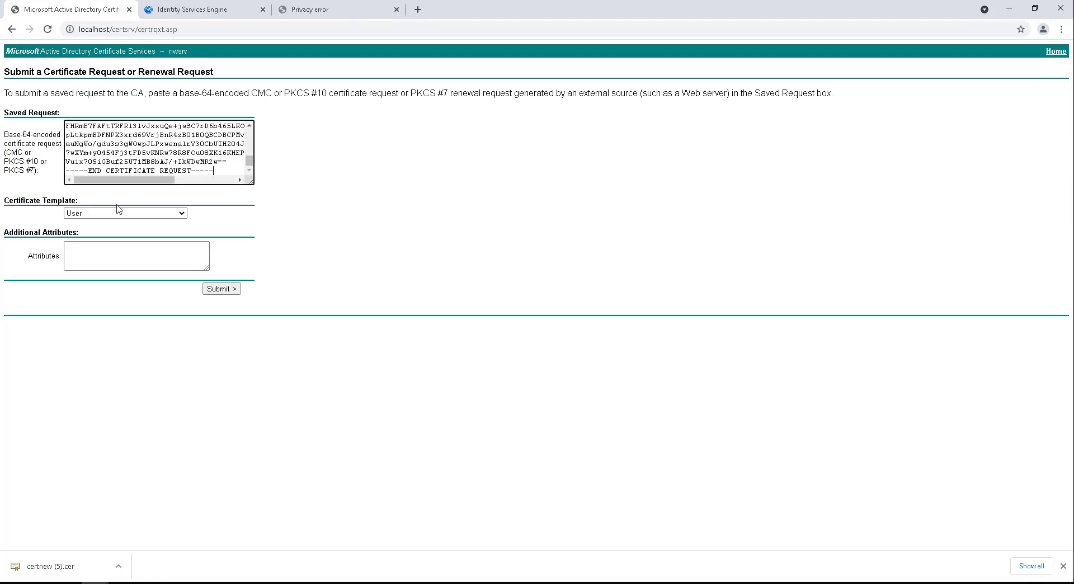
pyautogui.click(120, 214)
pyautogui.click(122, 318)
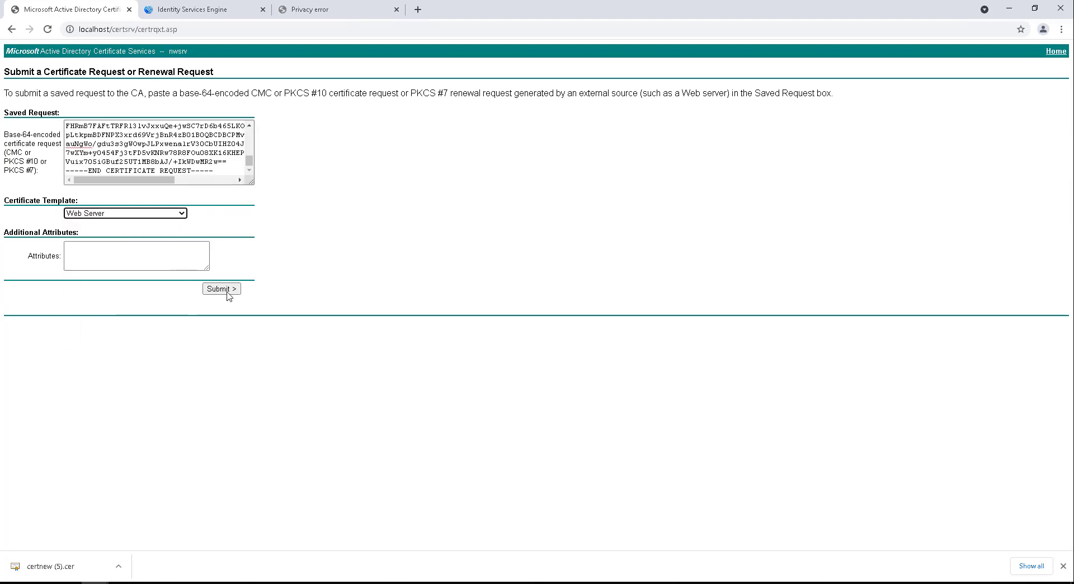
pyautogui.click(227, 291)
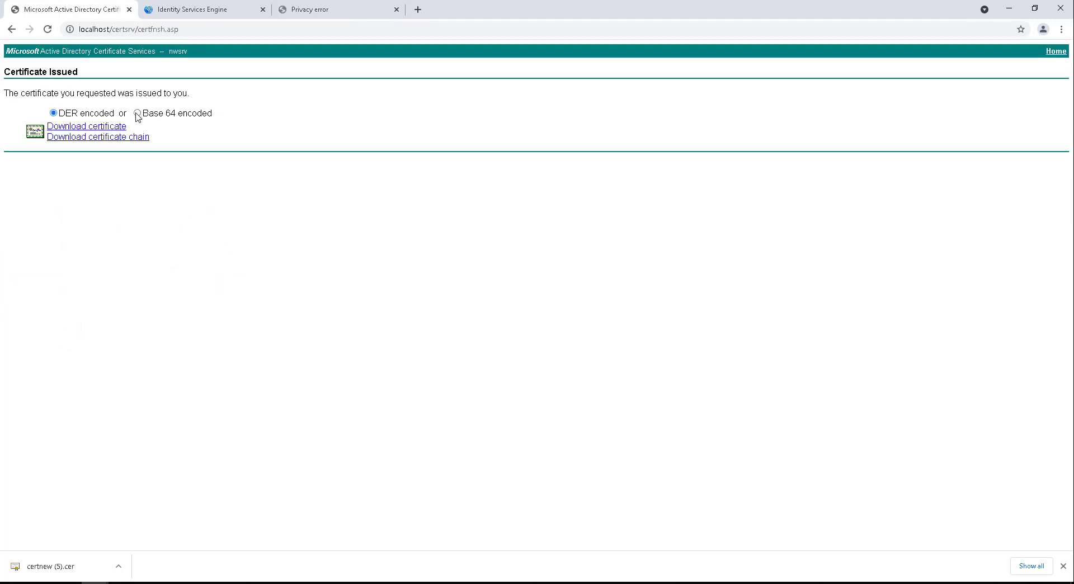
pyautogui.click(137, 113)
pyautogui.click(111, 127)
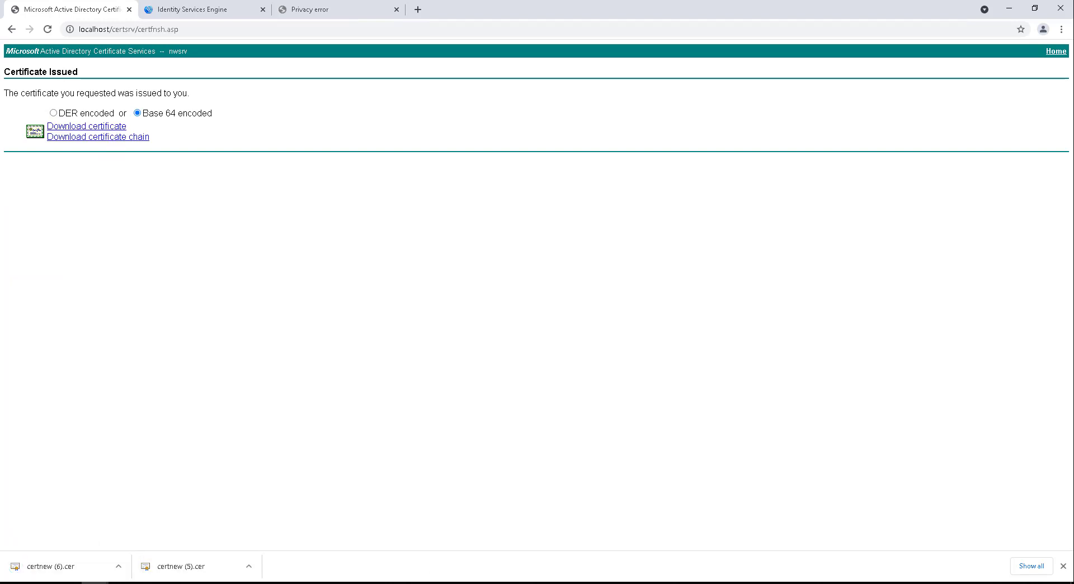
# Step: Open certnew (5).cer and review its certification path before switching to Details
pyautogui.click(174, 566)
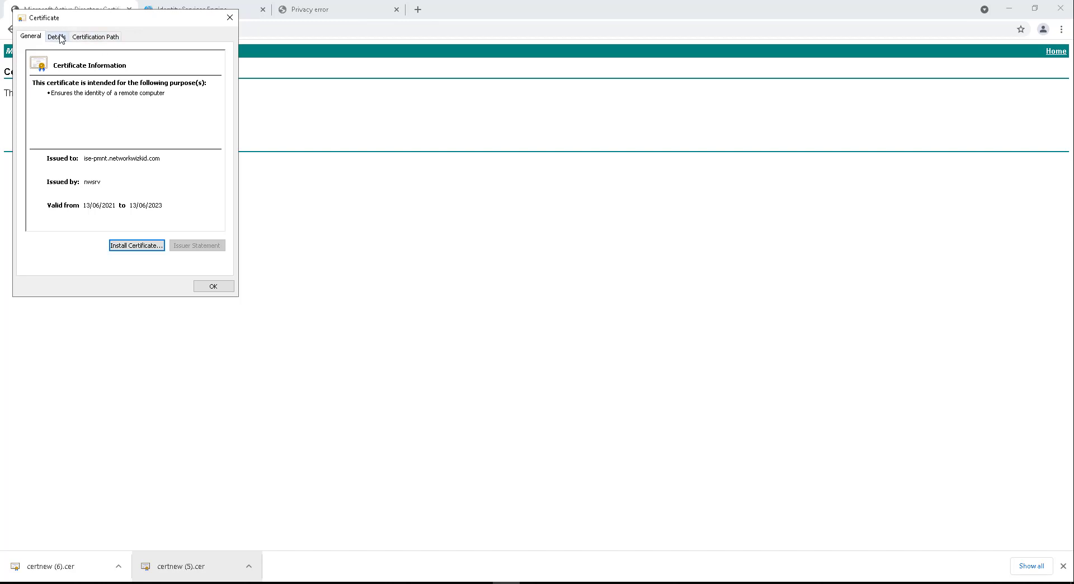
pyautogui.click(79, 37)
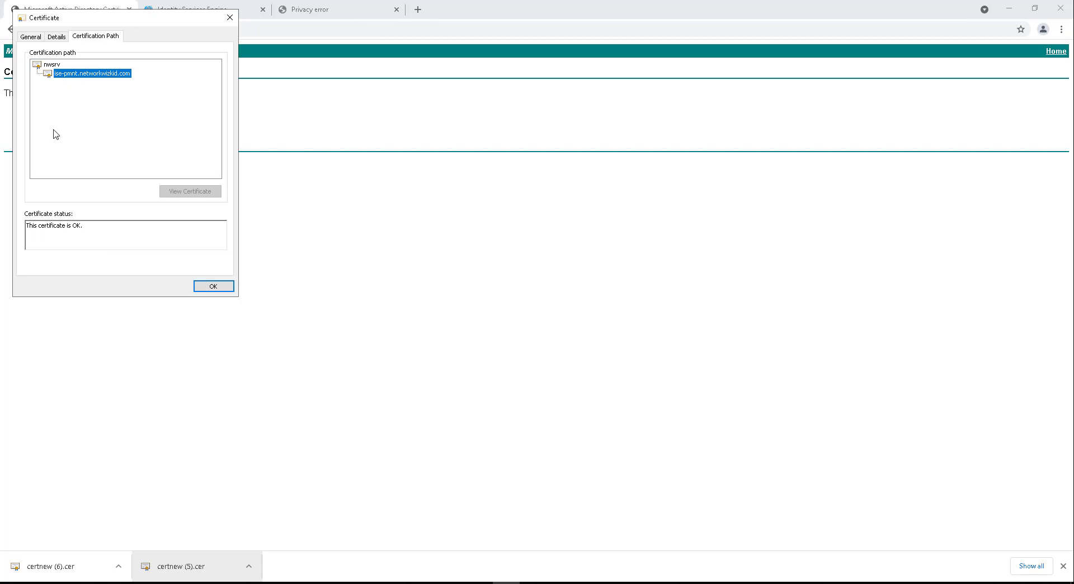
pyautogui.click(57, 37)
pyautogui.scroll(-3, 54, 126)
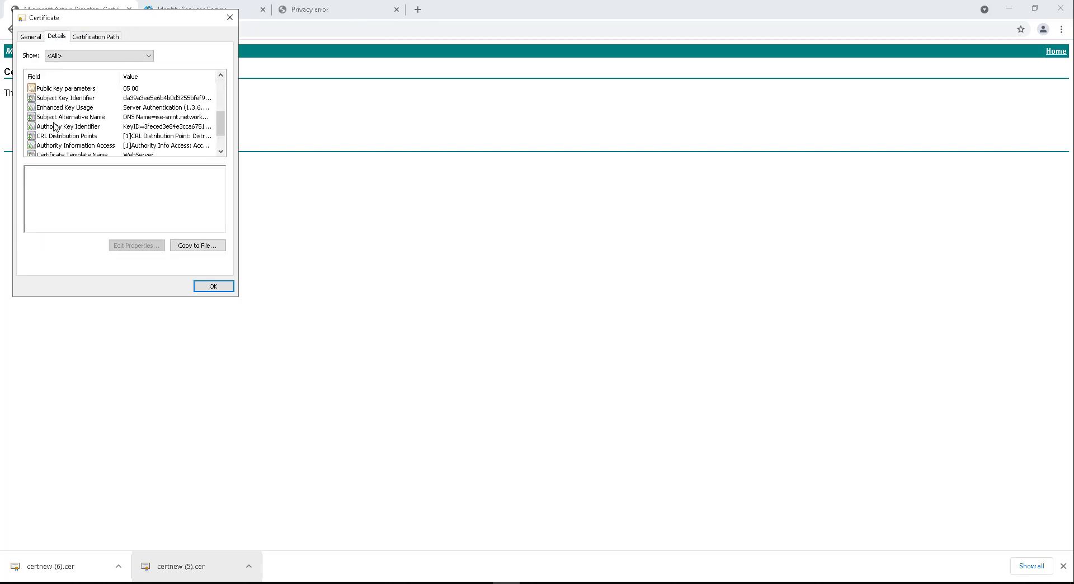
# Step: Inspect the Subject Alternative Name field's three DNS names, including ise-pmnt
pyautogui.click(130, 117)
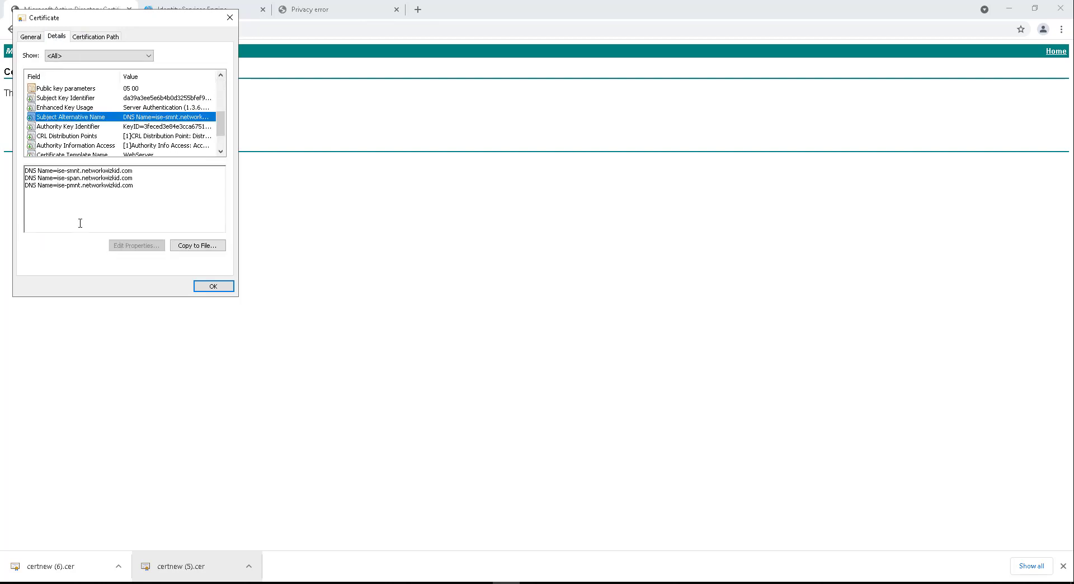
pyautogui.moveTo(131, 186); pyautogui.dragTo(22, 170)
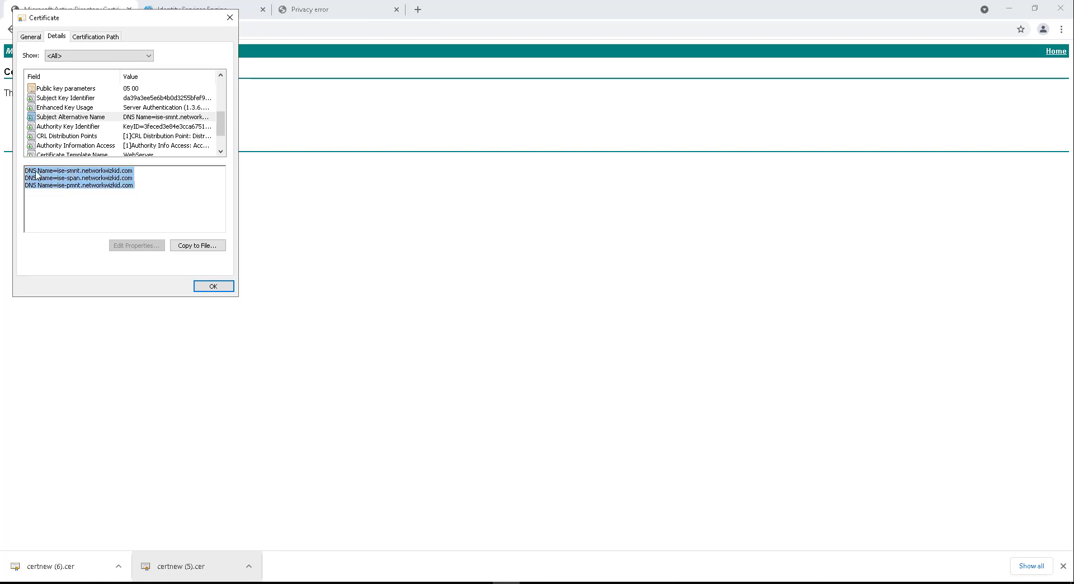
pyautogui.click(40, 173)
pyautogui.click(24, 171)
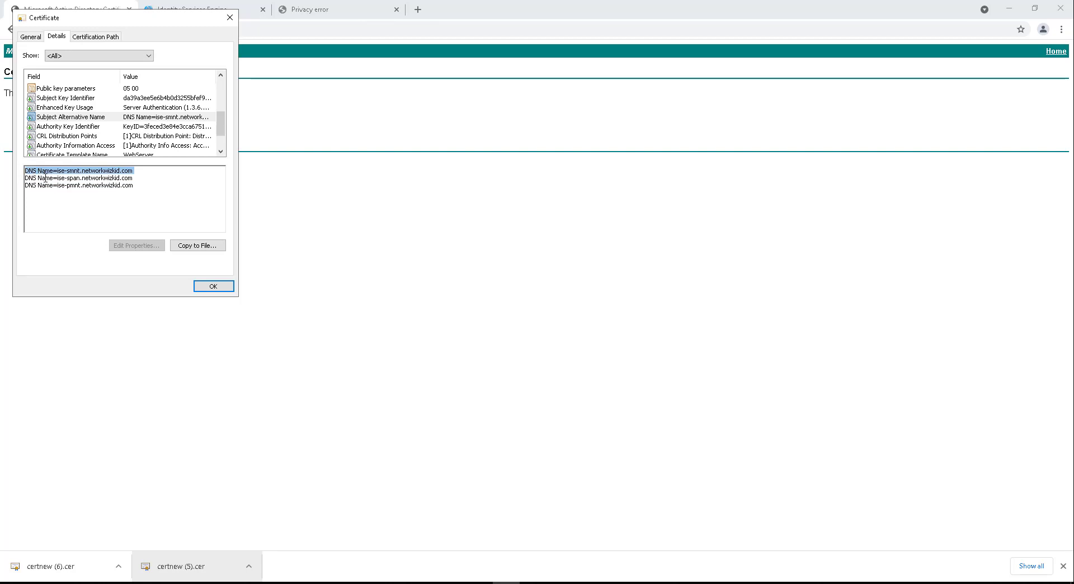
pyautogui.click(45, 178)
pyautogui.moveTo(135, 188); pyautogui.dragTo(21, 184)
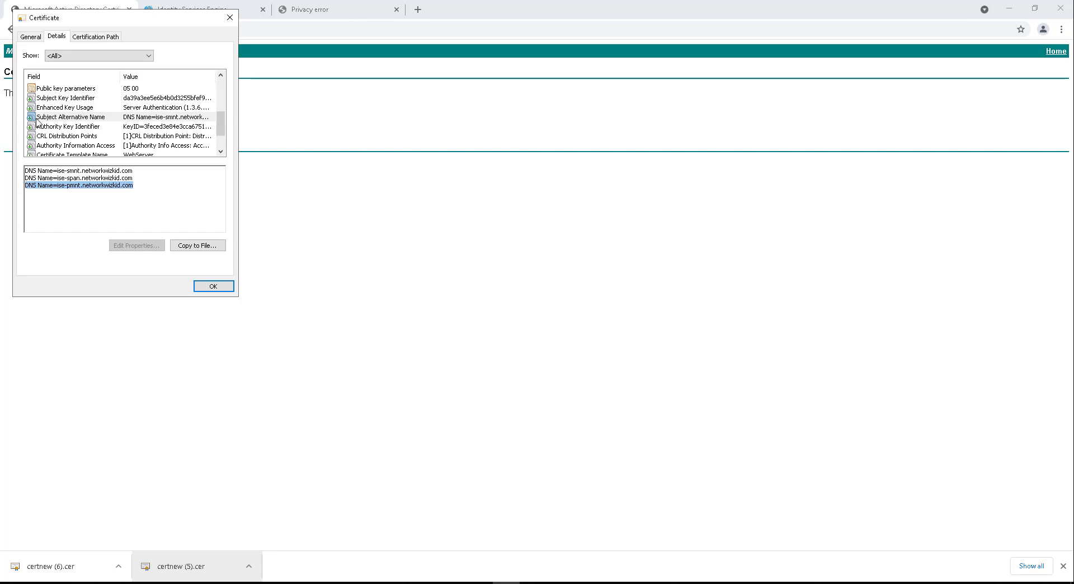
pyautogui.scroll(3, 120, 138)
pyautogui.scroll(-1, 120, 138)
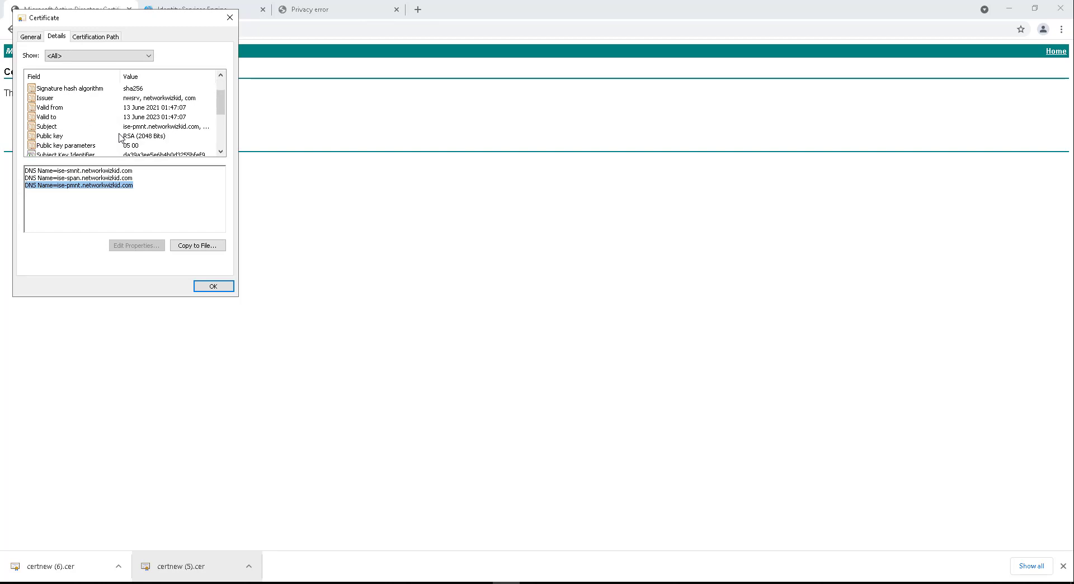
pyautogui.scroll(-1, 120, 138)
pyautogui.scroll(-2, 120, 139)
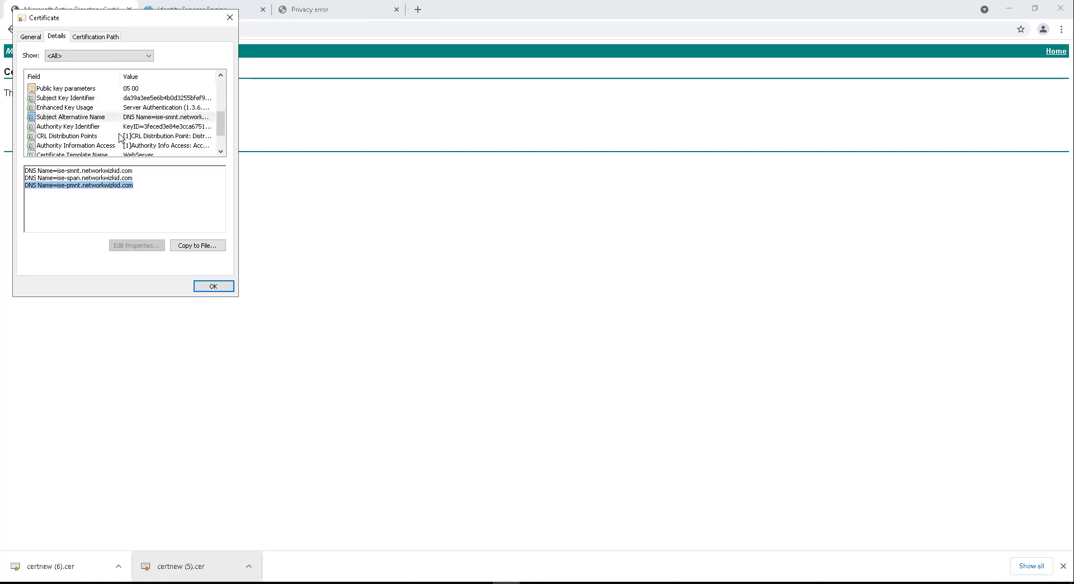
pyautogui.scroll(4, 121, 138)
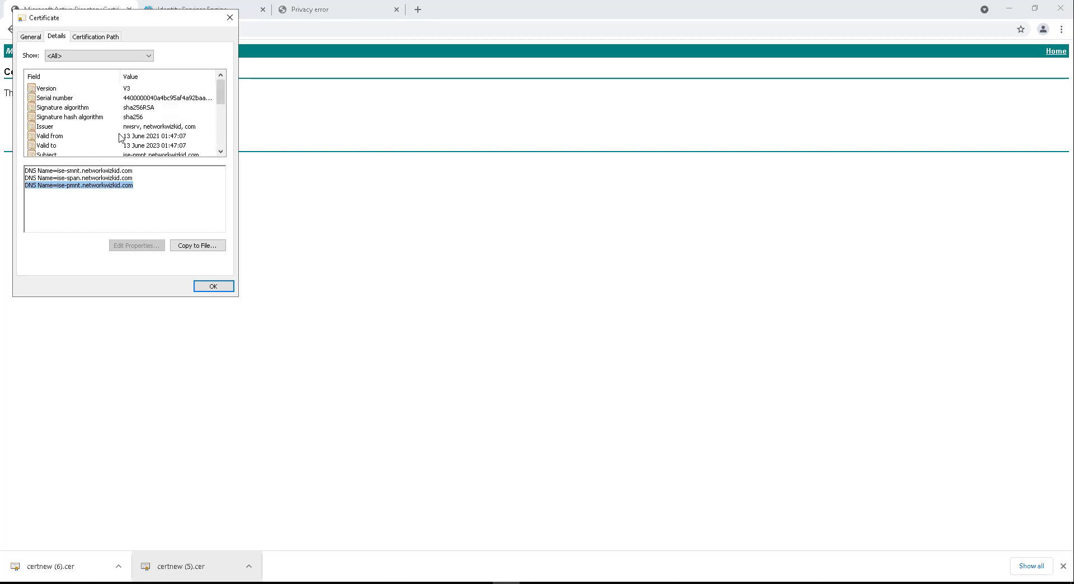
pyautogui.scroll(-1, 121, 138)
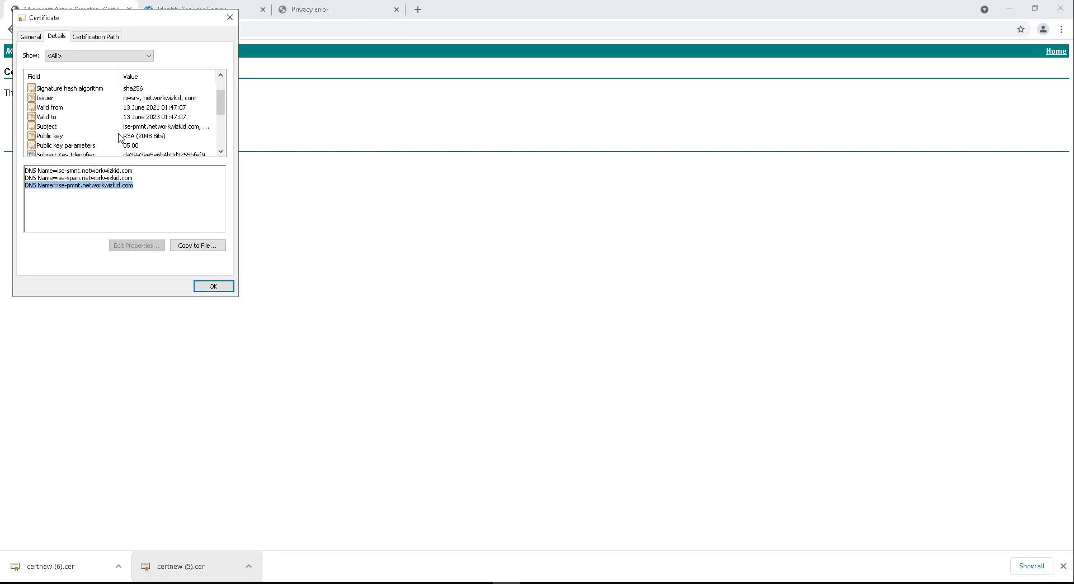
# Step: Check the Issuer and the Subject common name ise-pmnt.networkwizkid.com
pyautogui.click(128, 103)
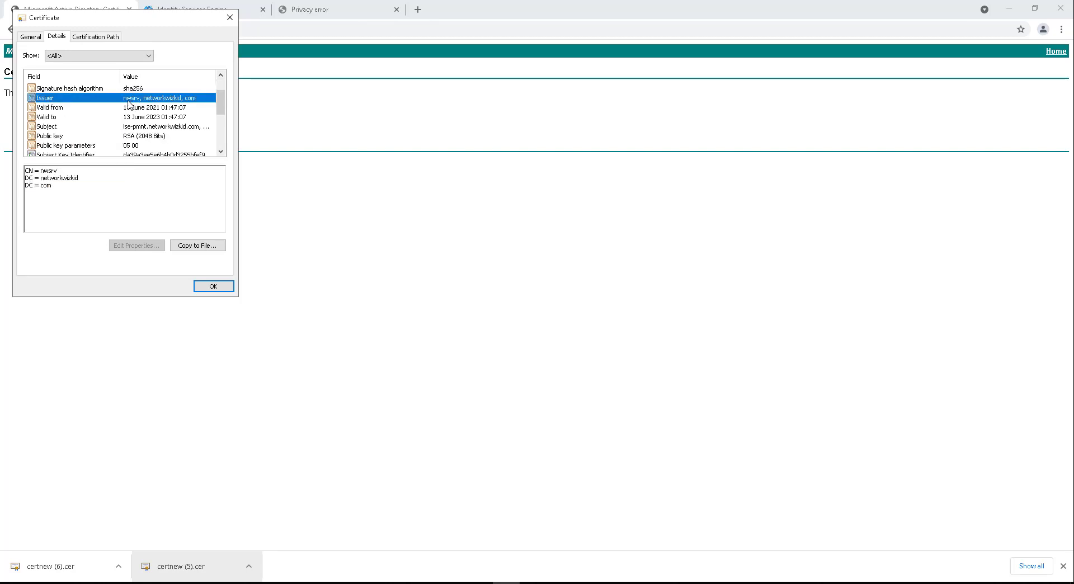
pyautogui.click(112, 129)
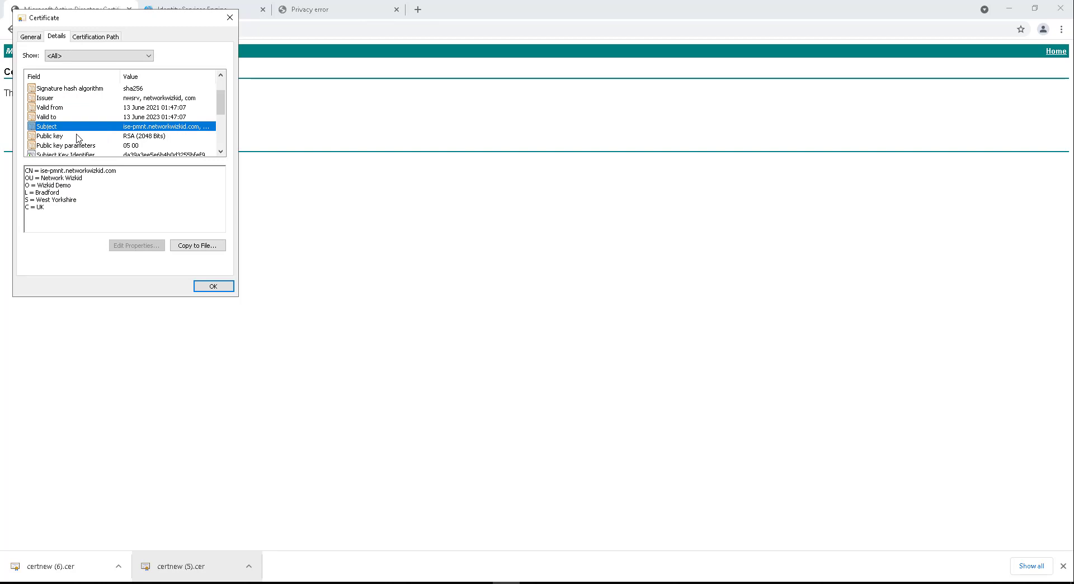
pyautogui.moveTo(43, 171); pyautogui.dragTo(126, 171)
pyautogui.click(69, 171)
pyautogui.scroll(-2, 77, 131)
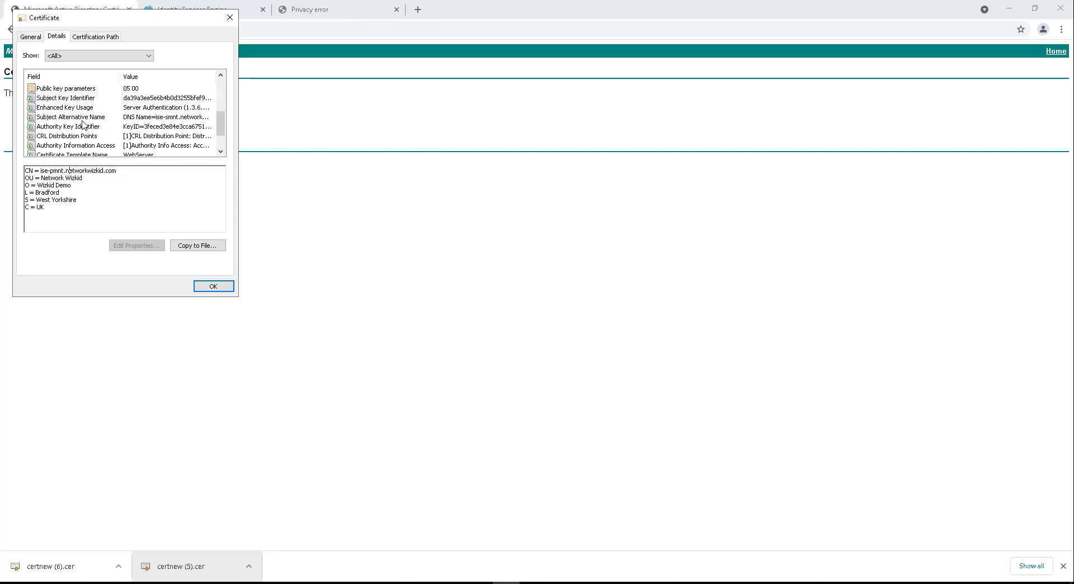
pyautogui.scroll(-1, 83, 121)
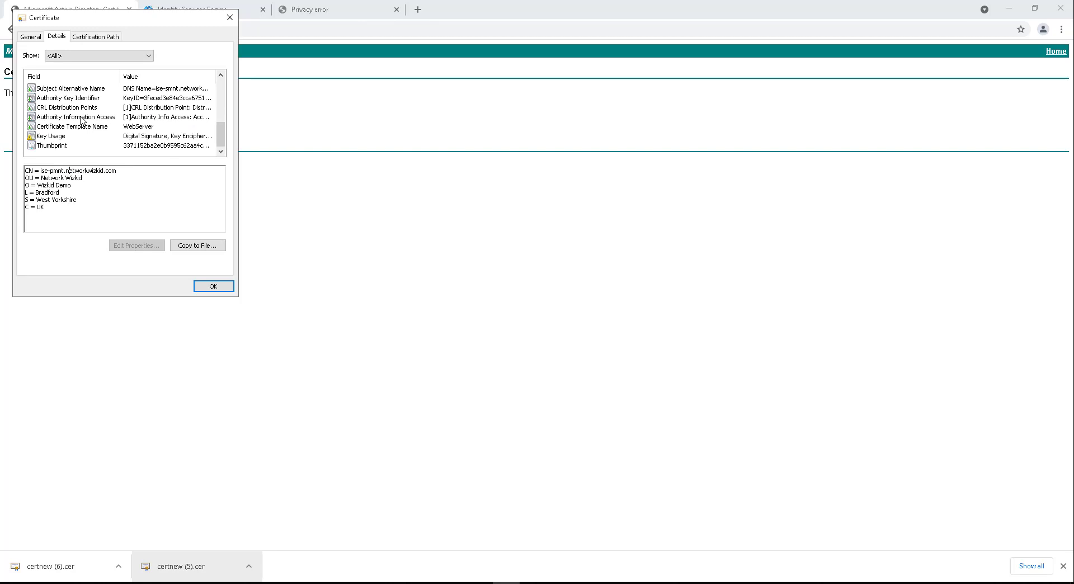
# Step: Select only the ise-pmnt CSR and load certnew (5).cer into Bind Certificate
pyautogui.click(209, 286)
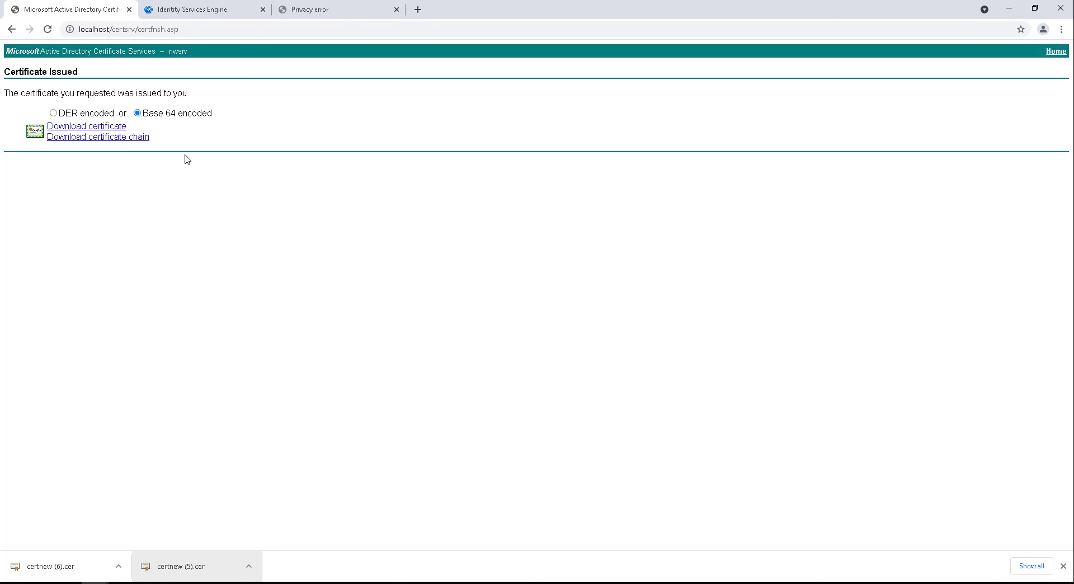
pyautogui.click(184, 12)
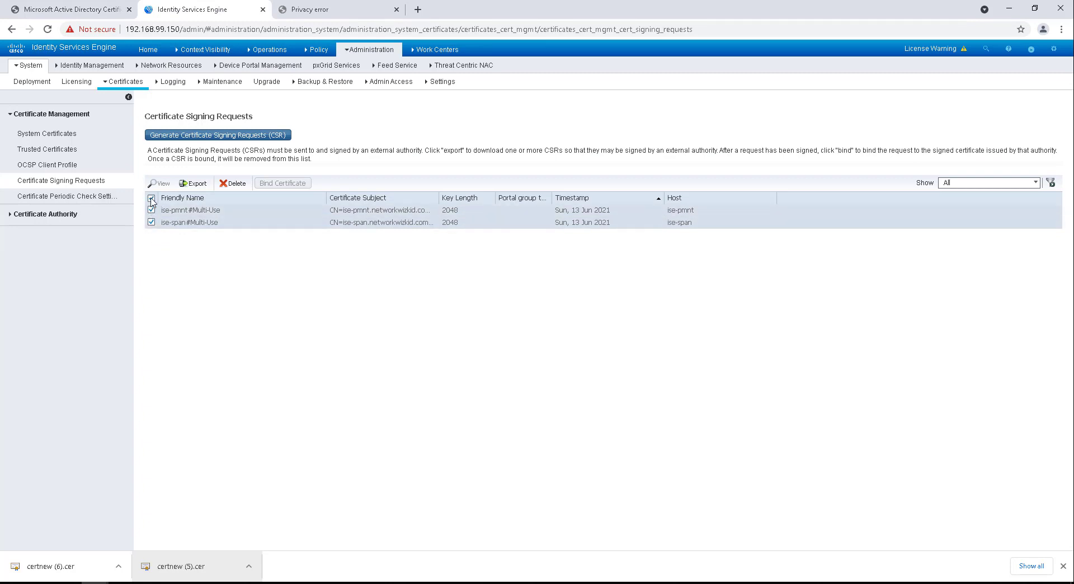
pyautogui.click(151, 199)
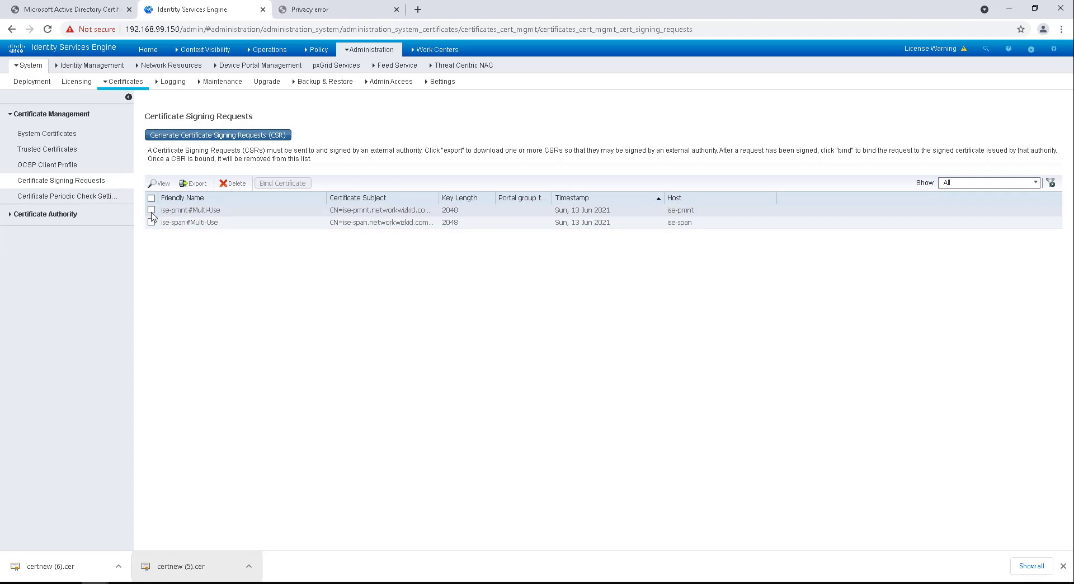
pyautogui.click(151, 211)
pyautogui.click(282, 183)
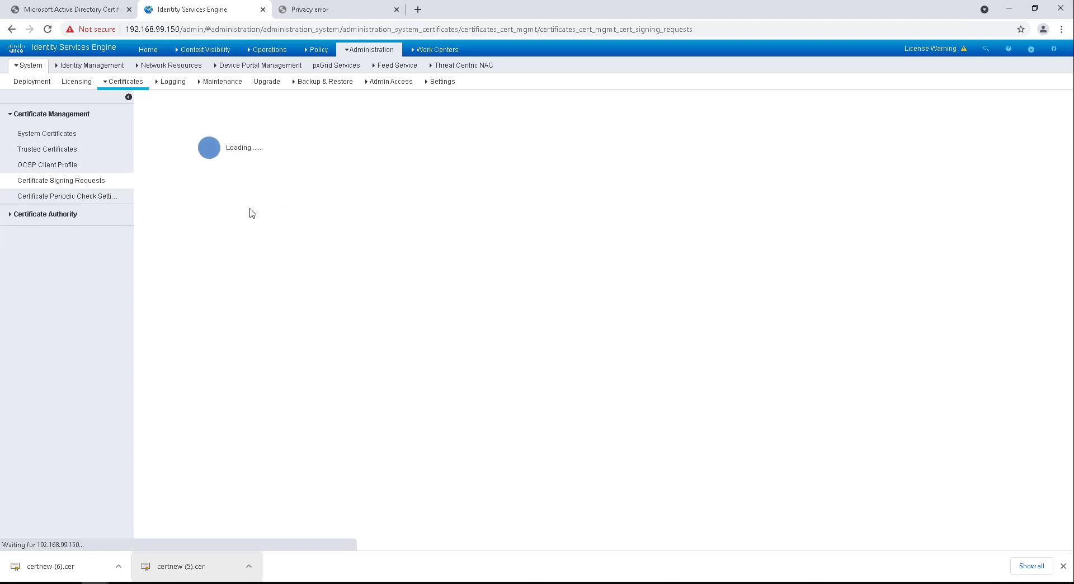
pyautogui.click(278, 142)
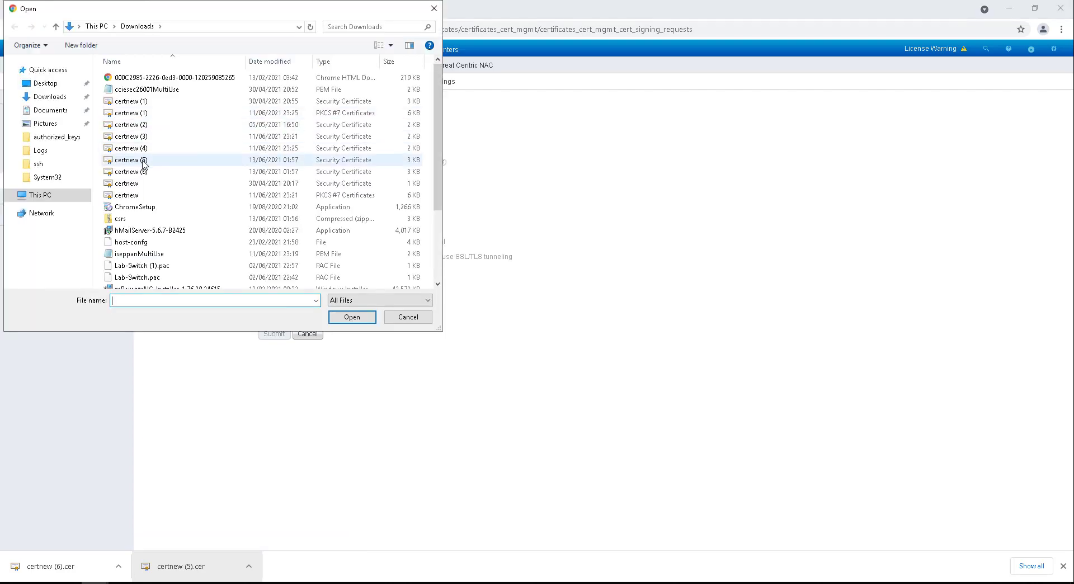
pyautogui.click(144, 161)
pyautogui.doubleClick(144, 162)
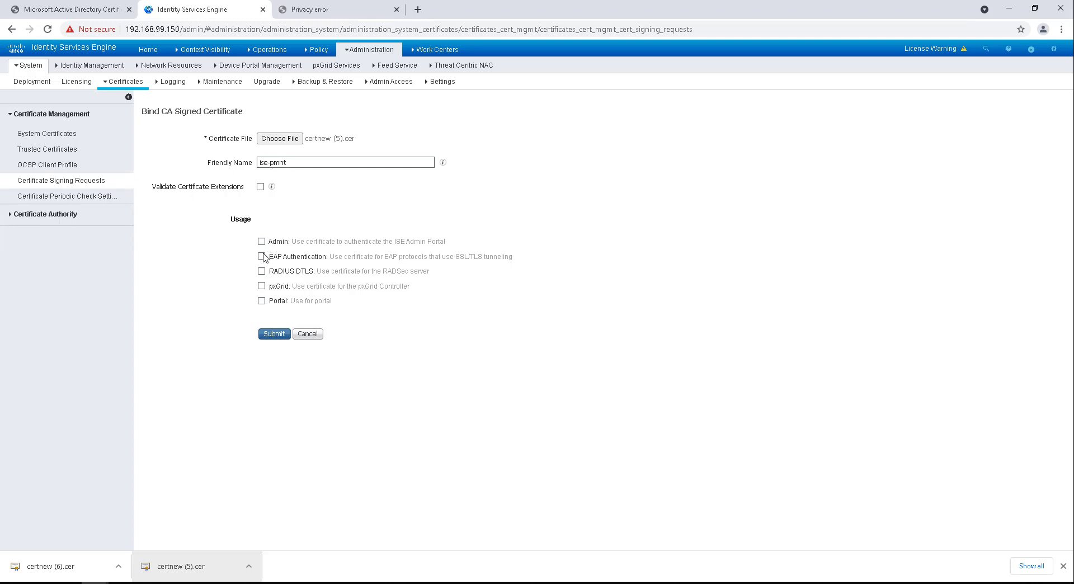
# Step: Enable Admin usage, submit the binding, and accept the application server restart
pyautogui.click(261, 242)
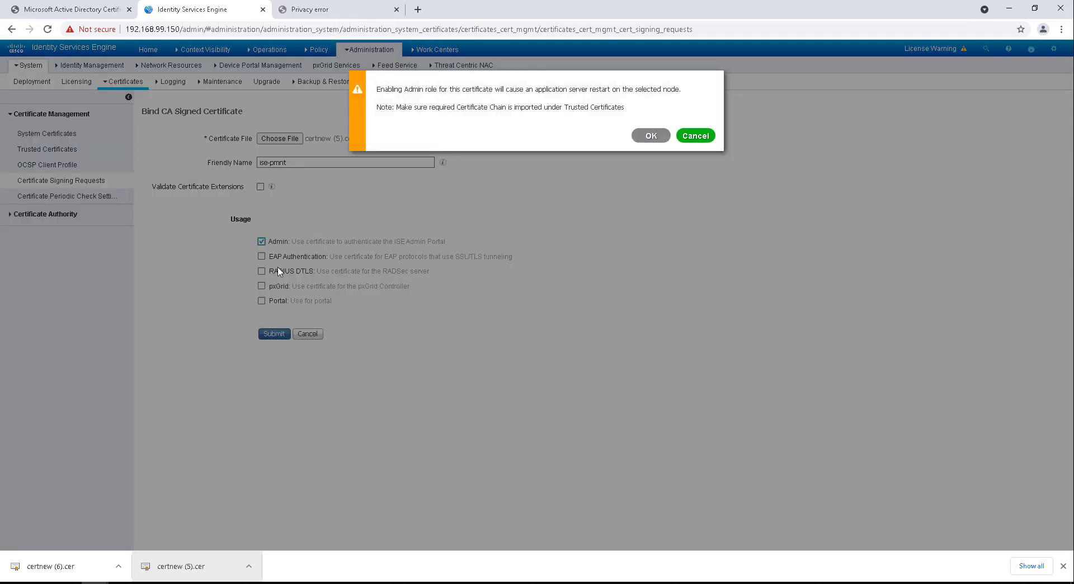
pyautogui.click(649, 136)
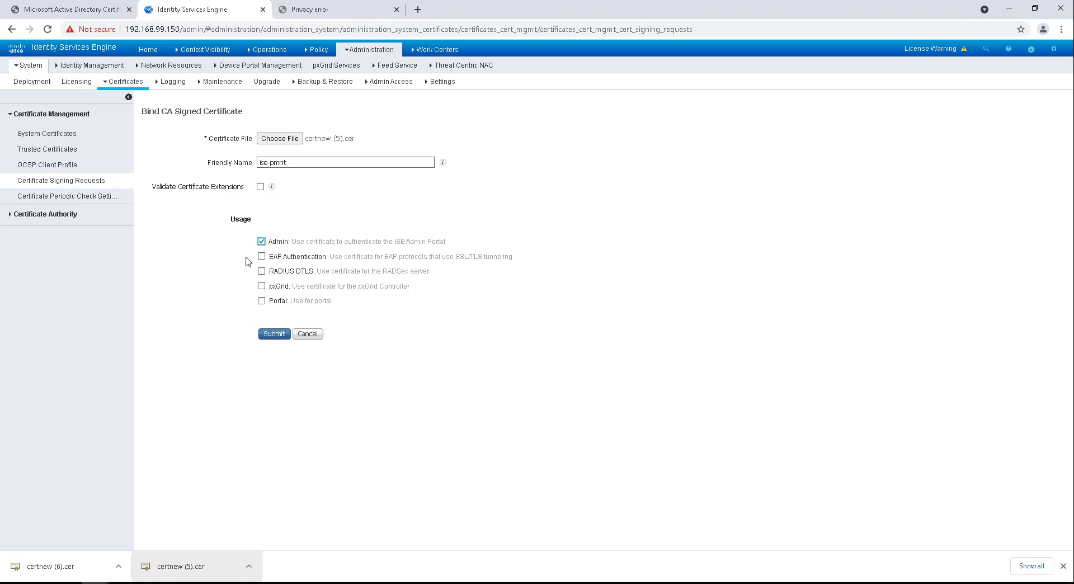
pyautogui.moveTo(267, 256); pyautogui.dragTo(544, 261)
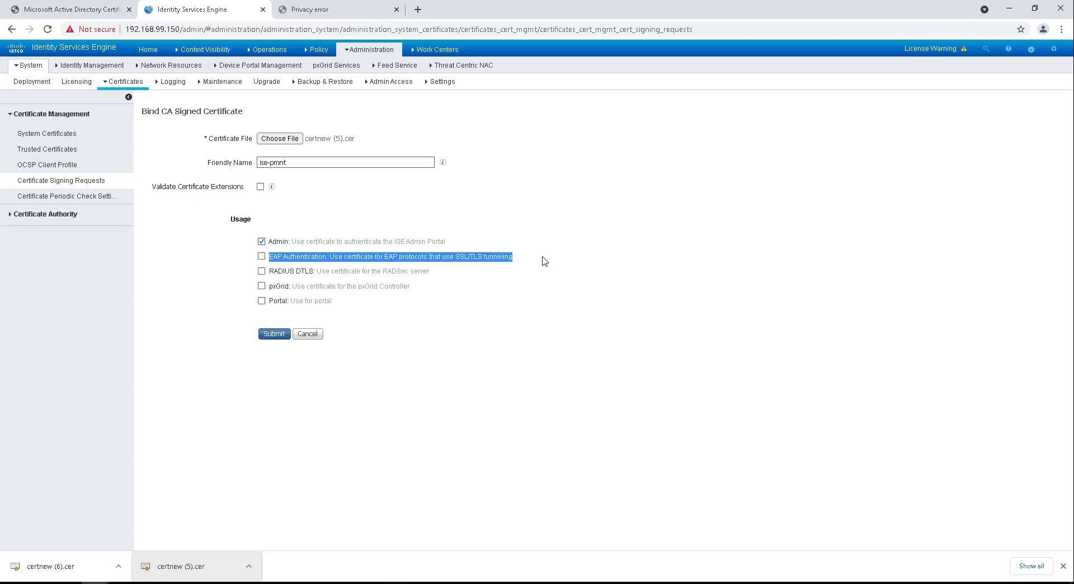
pyautogui.click(523, 274)
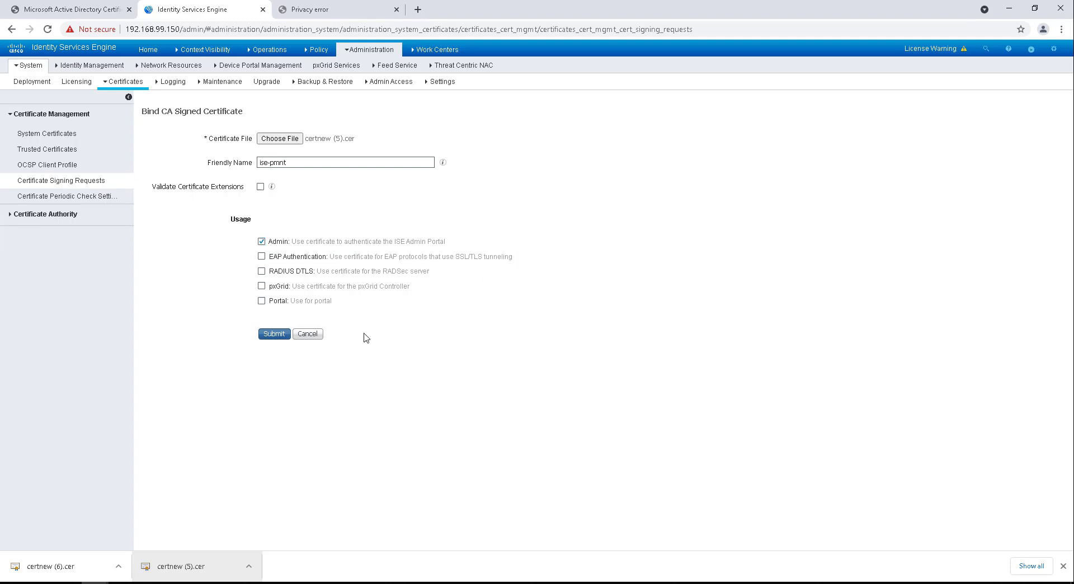
pyautogui.click(278, 335)
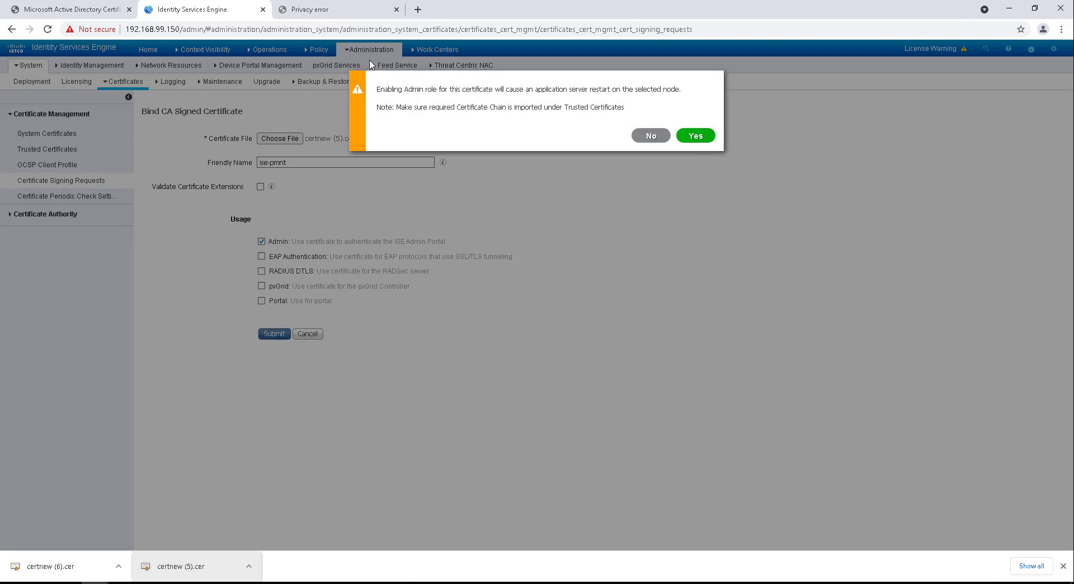
pyautogui.moveTo(376, 90); pyautogui.dragTo(671, 107)
pyautogui.click(697, 135)
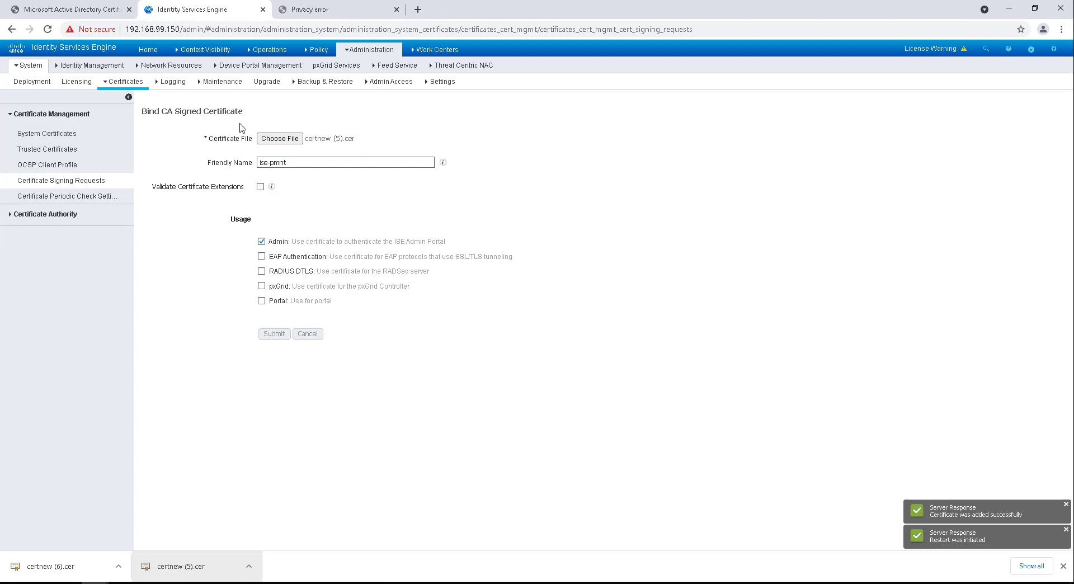
pyautogui.click(104, 183)
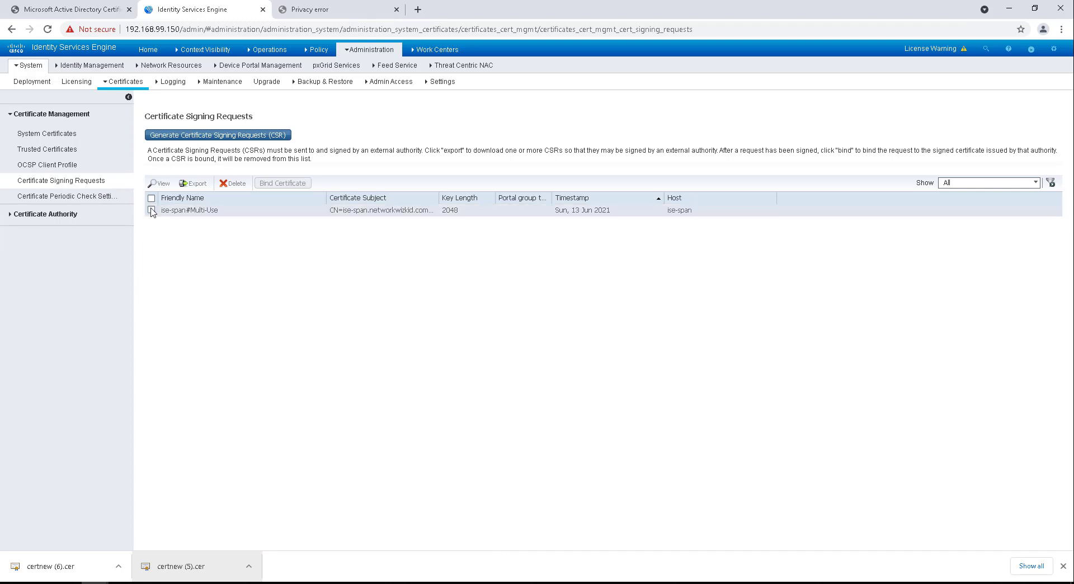
# Step: Bind certnew (6).cer to the ise-span#Multi-Use CSR with friendly name ise-span
pyautogui.click(151, 210)
pyautogui.click(287, 185)
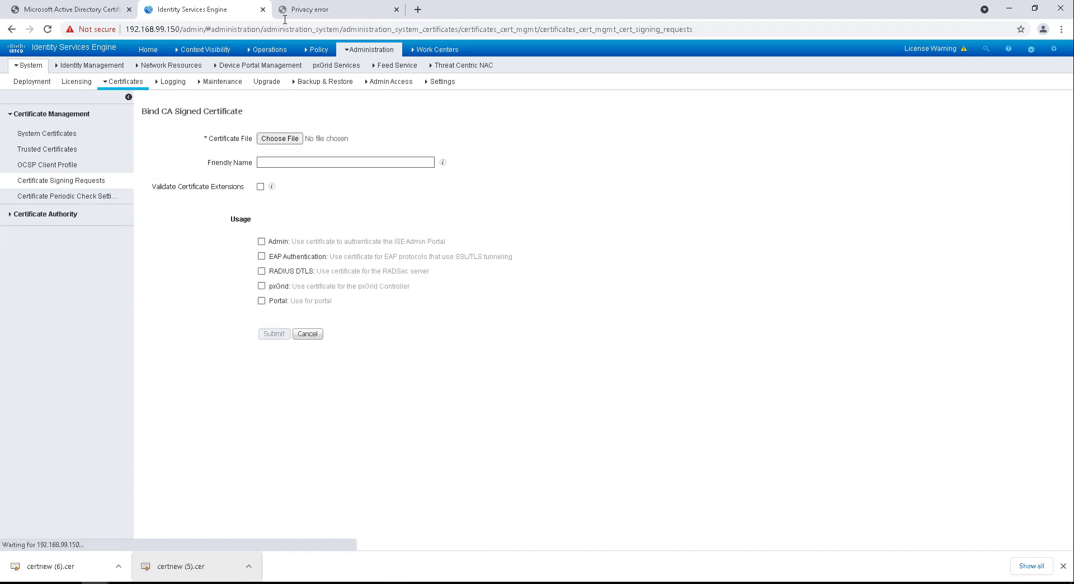
pyautogui.click(286, 140)
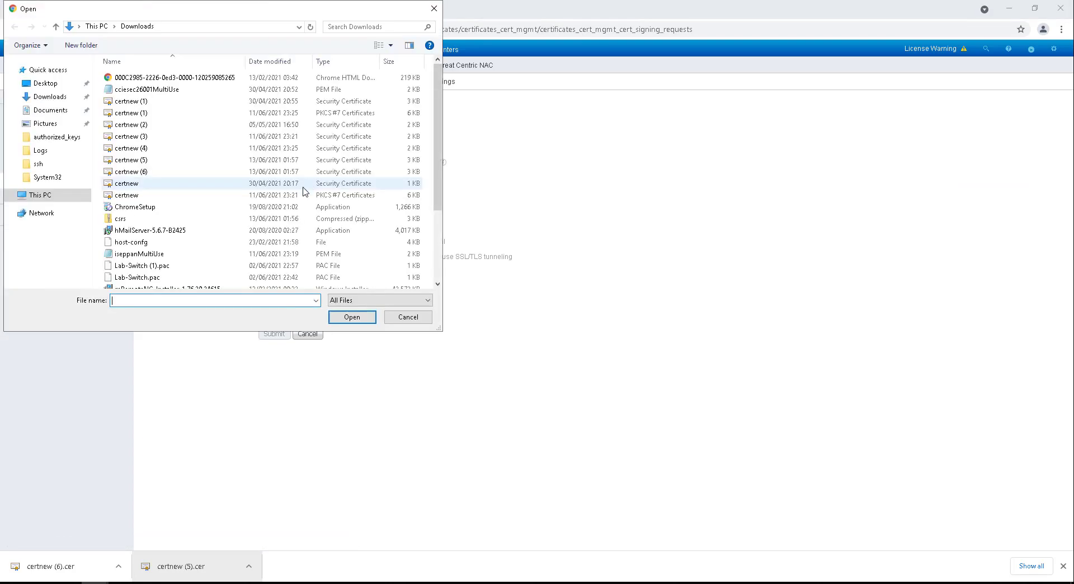
pyautogui.doubleClick(305, 171)
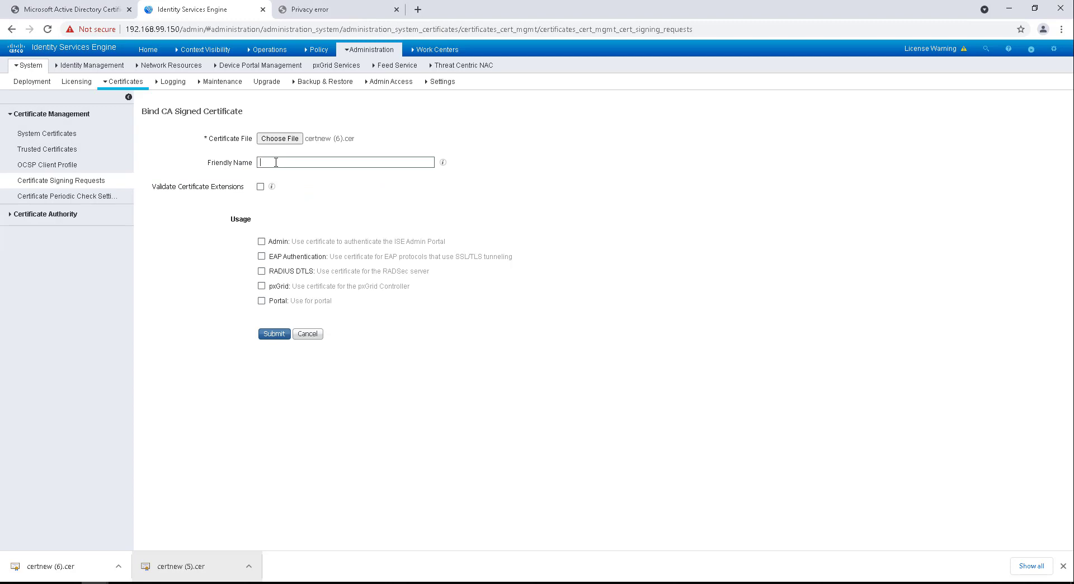
pyautogui.click(50, 566)
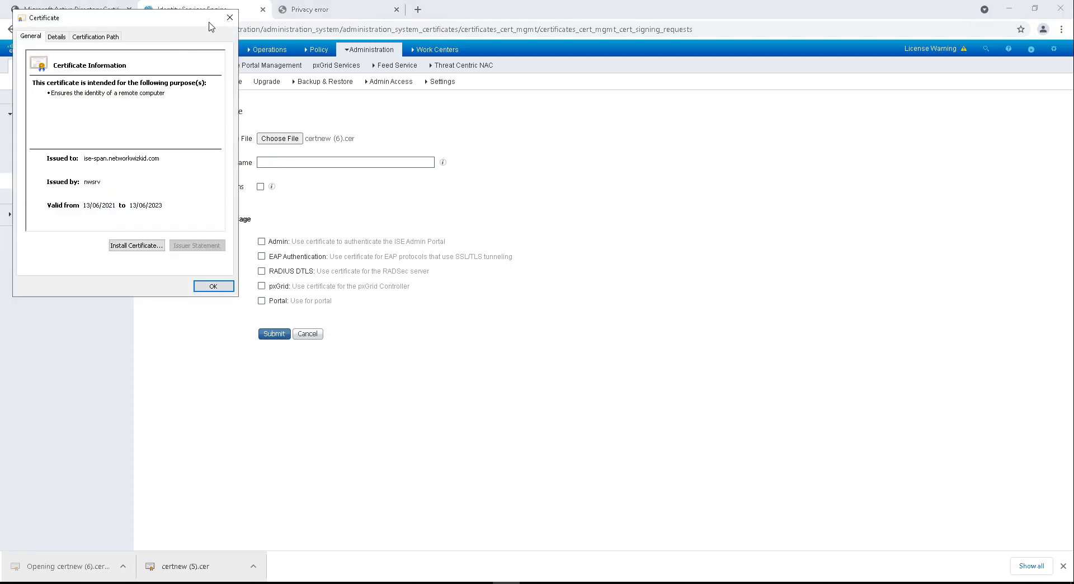
pyautogui.click(228, 18)
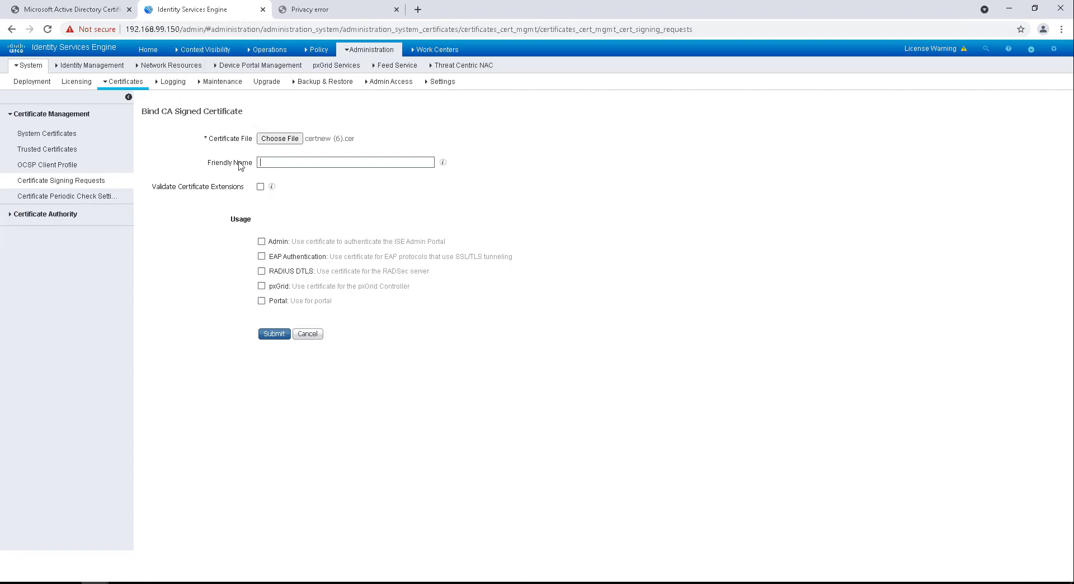
pyautogui.write('ise-span')
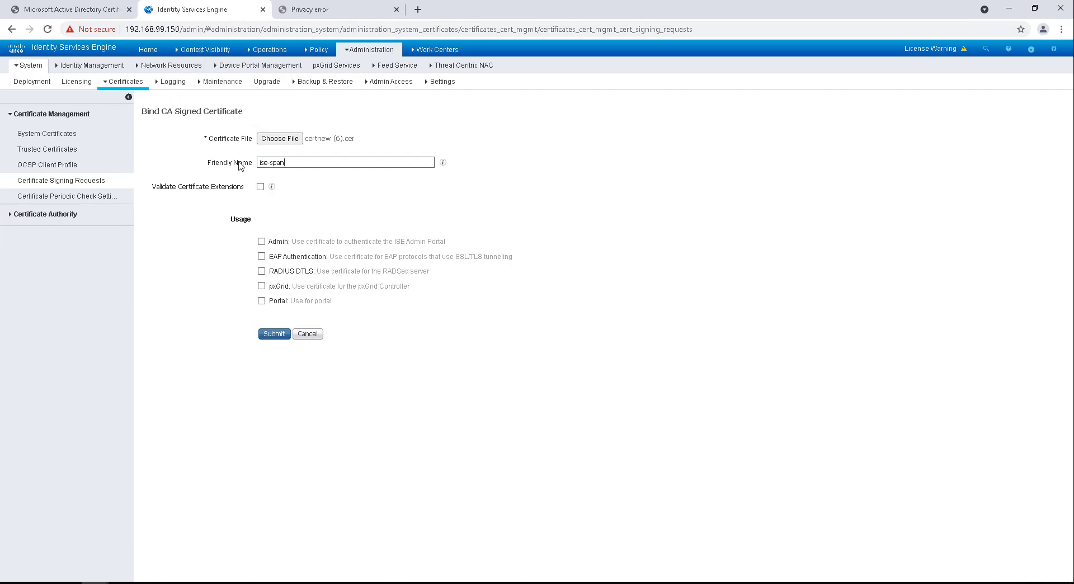
# Step: Enable Admin usage, submit the binding, and accept the server restart
pyautogui.click(261, 241)
pyautogui.click(646, 136)
pyautogui.click(274, 333)
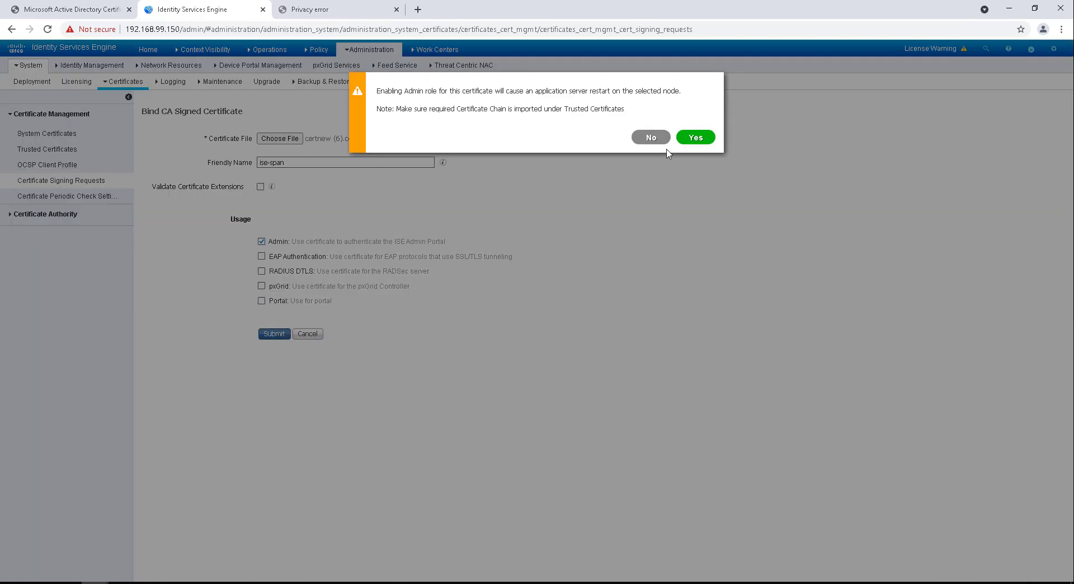
pyautogui.click(696, 137)
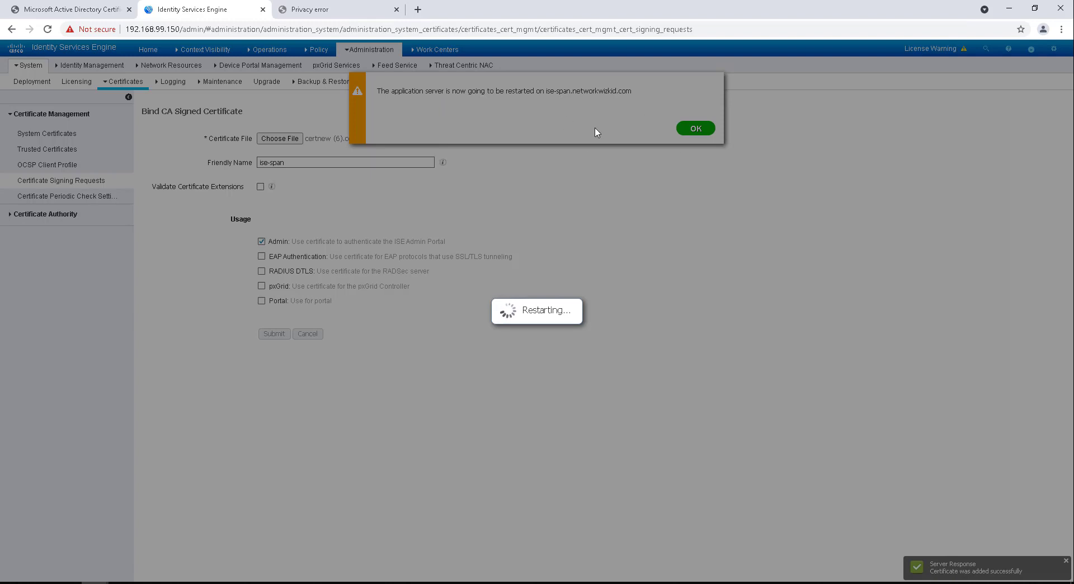
pyautogui.click(682, 130)
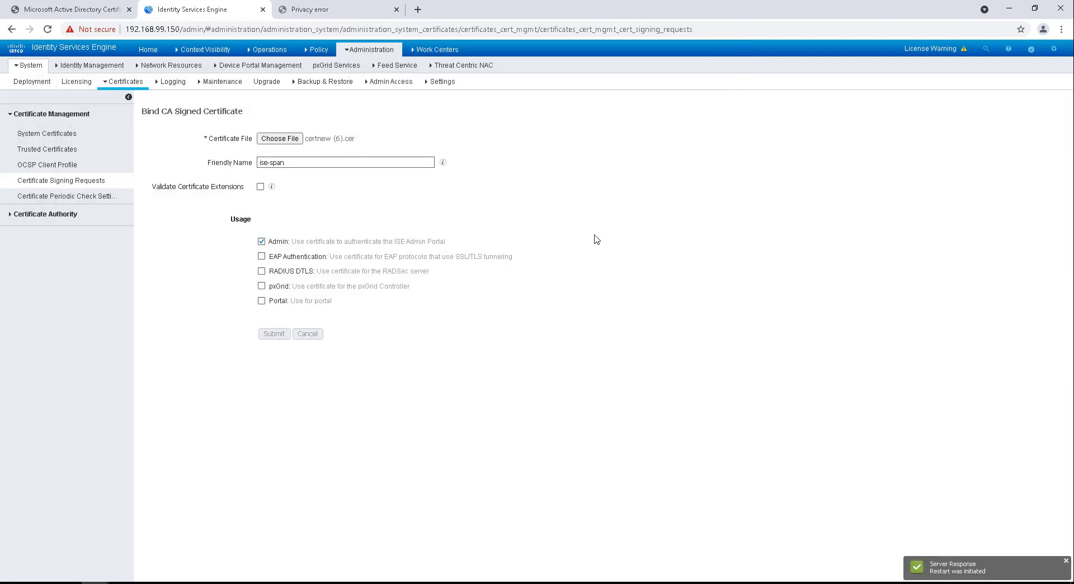
pyautogui.click(62, 181)
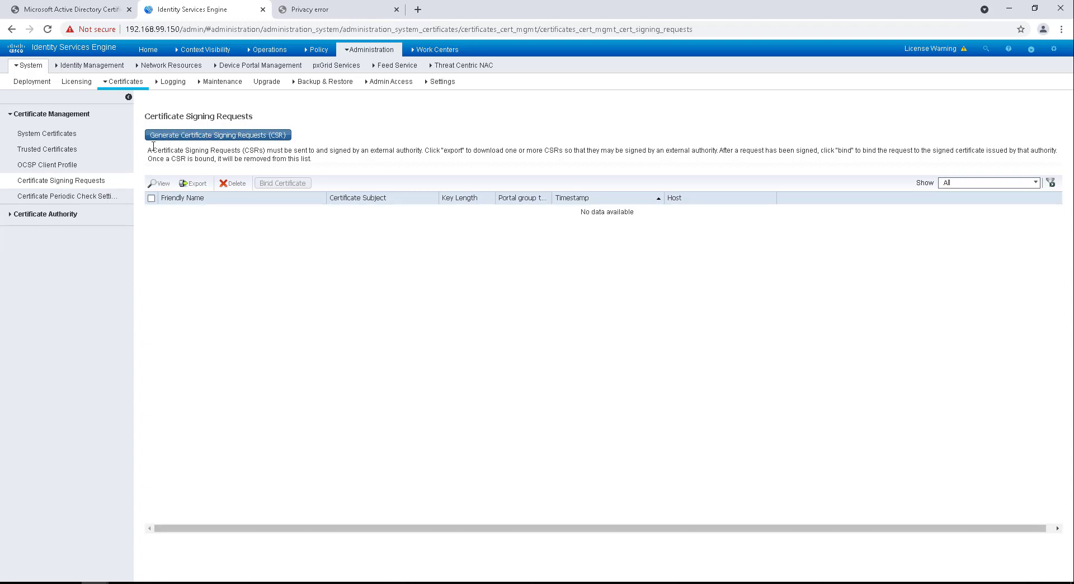
# Step: Review the Trusted Certificates list, briefly selecting then deselecting the ise-smnt and ise-psn entries
pyautogui.click(99, 150)
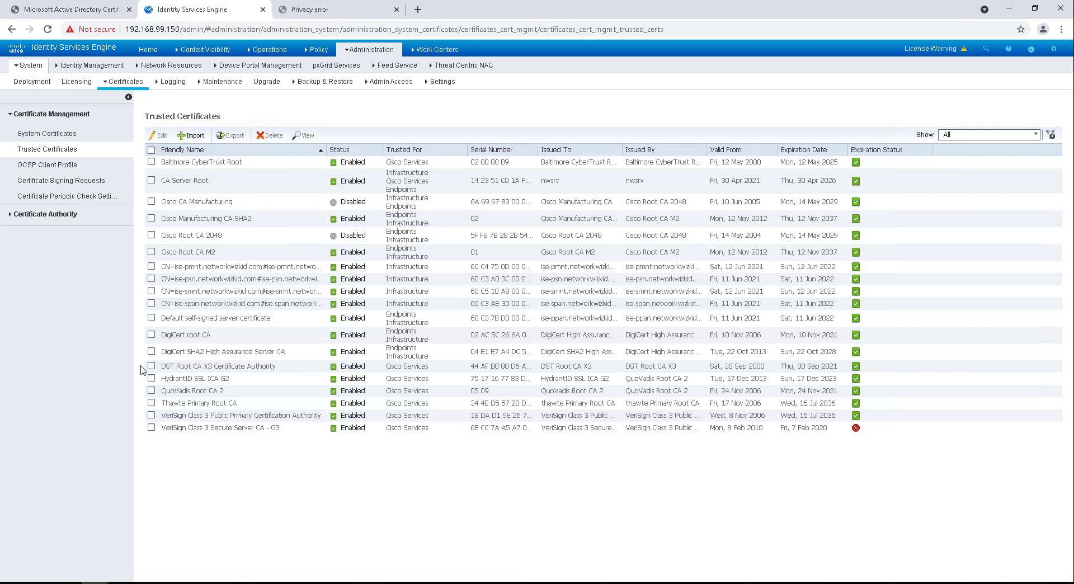
pyautogui.click(151, 292)
pyautogui.click(152, 278)
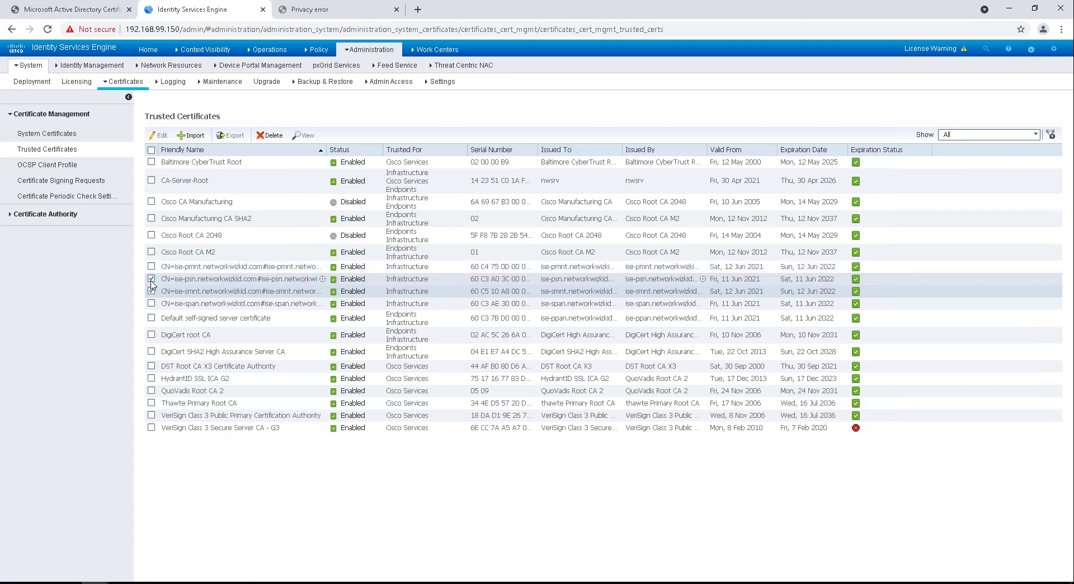
pyautogui.click(151, 279)
pyautogui.click(151, 290)
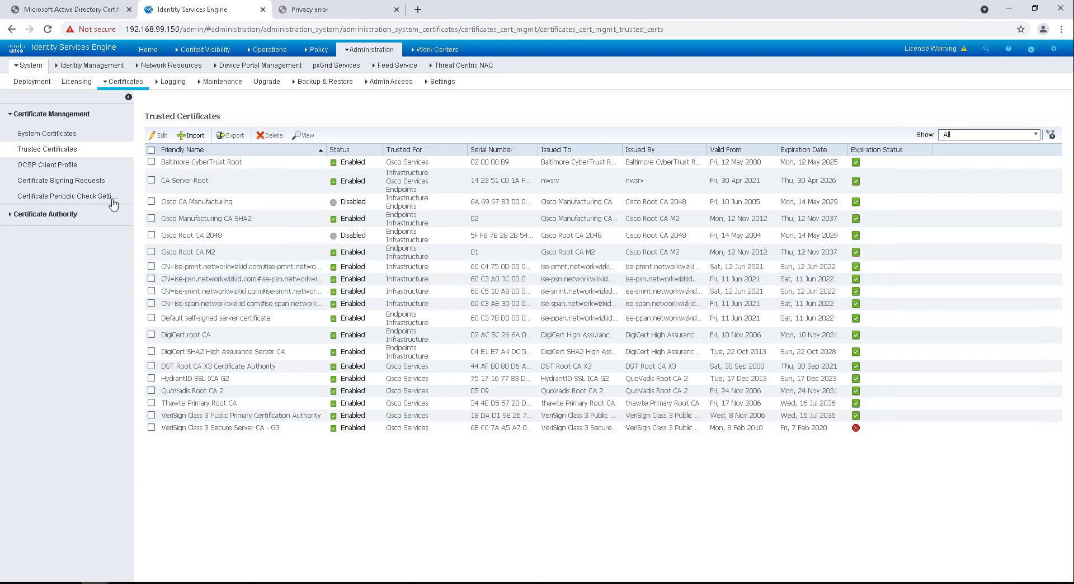
# Step: Open System Certificates, expand ise-pmnt, and dismiss the node-not-reachable error
pyautogui.click(37, 137)
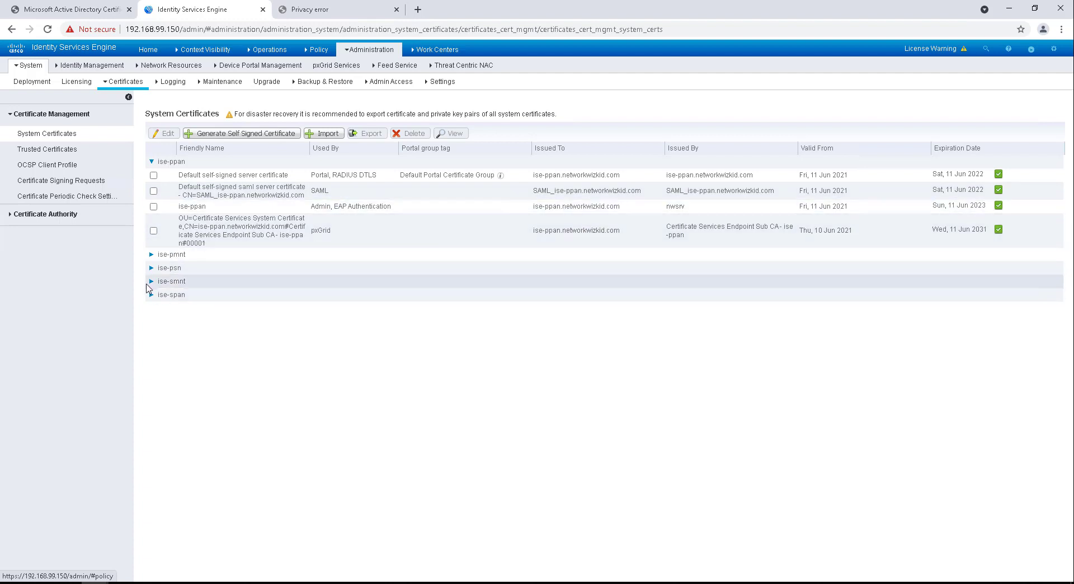
pyautogui.click(151, 257)
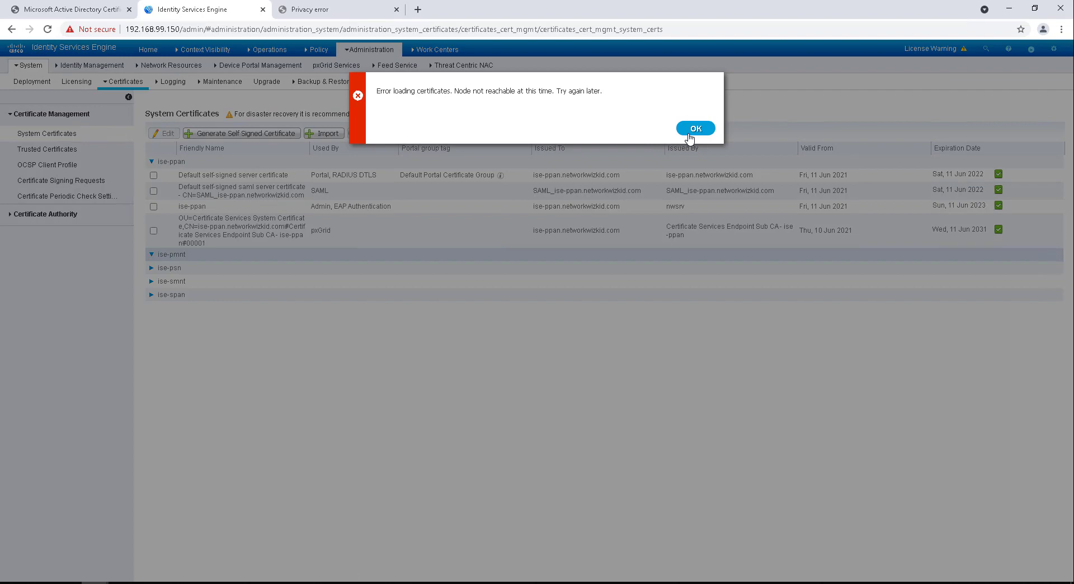
pyautogui.click(692, 133)
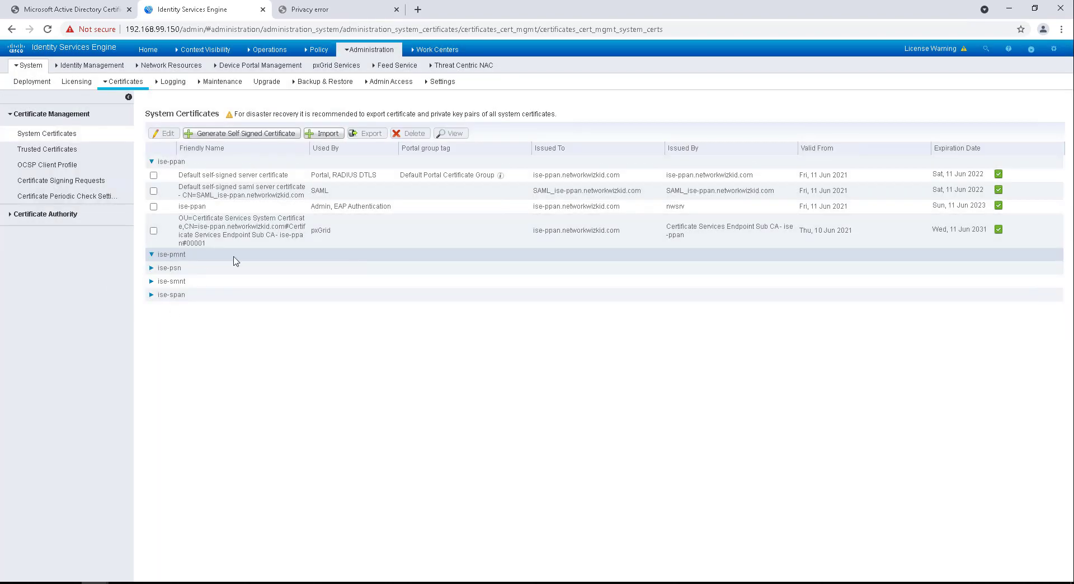
pyautogui.tripleClick(205, 258)
# Step: Open Administration > System > Deployment, refresh the five-node list, and wait out the unresponsive page
pyautogui.moveTo(233, 53)
pyautogui.moveTo(361, 53)
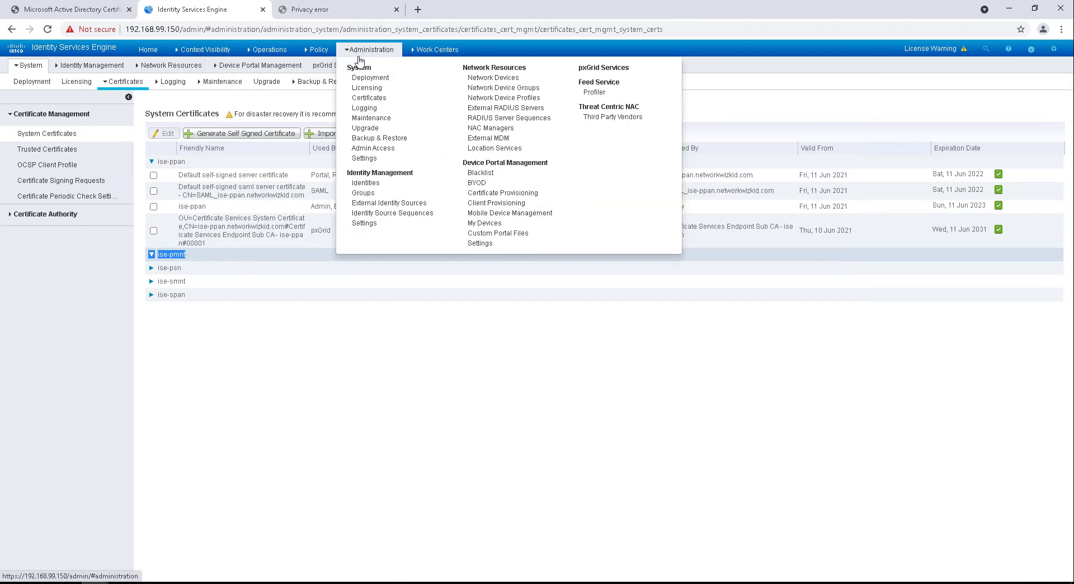
pyautogui.click(370, 78)
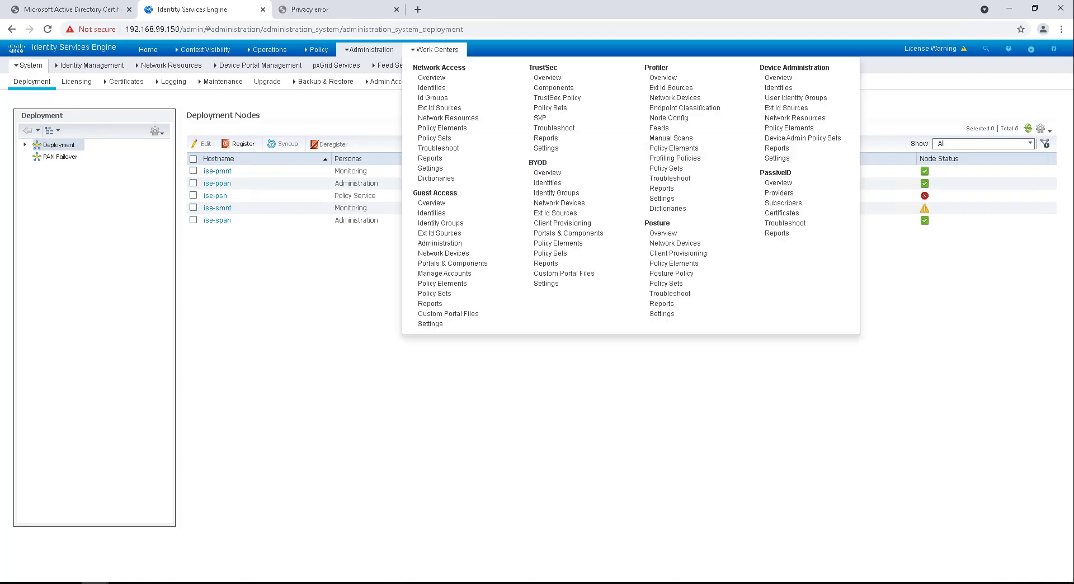
pyautogui.click(1028, 130)
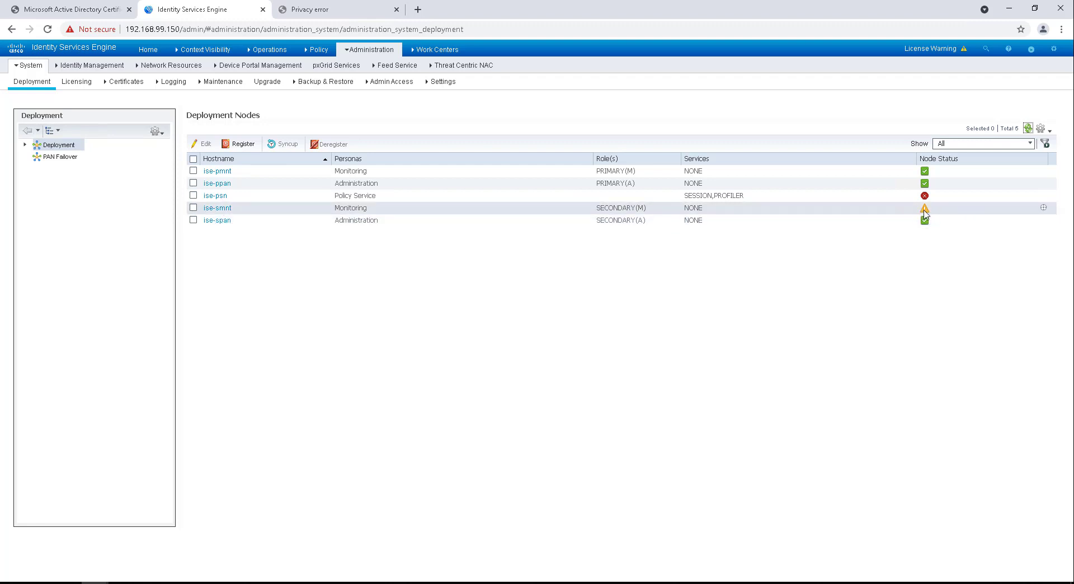
pyautogui.moveTo(924, 213)
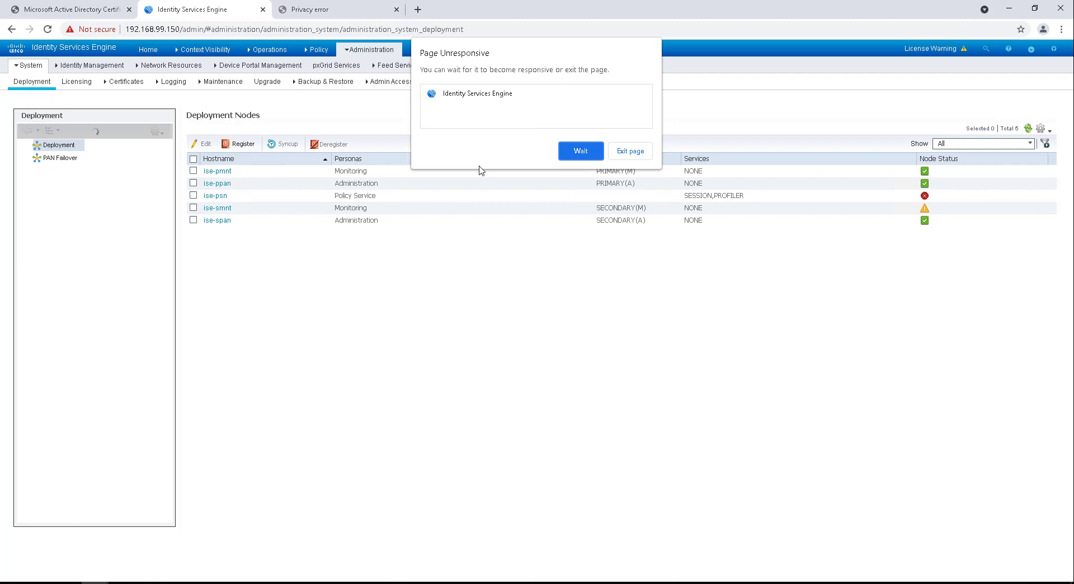
pyautogui.click(578, 150)
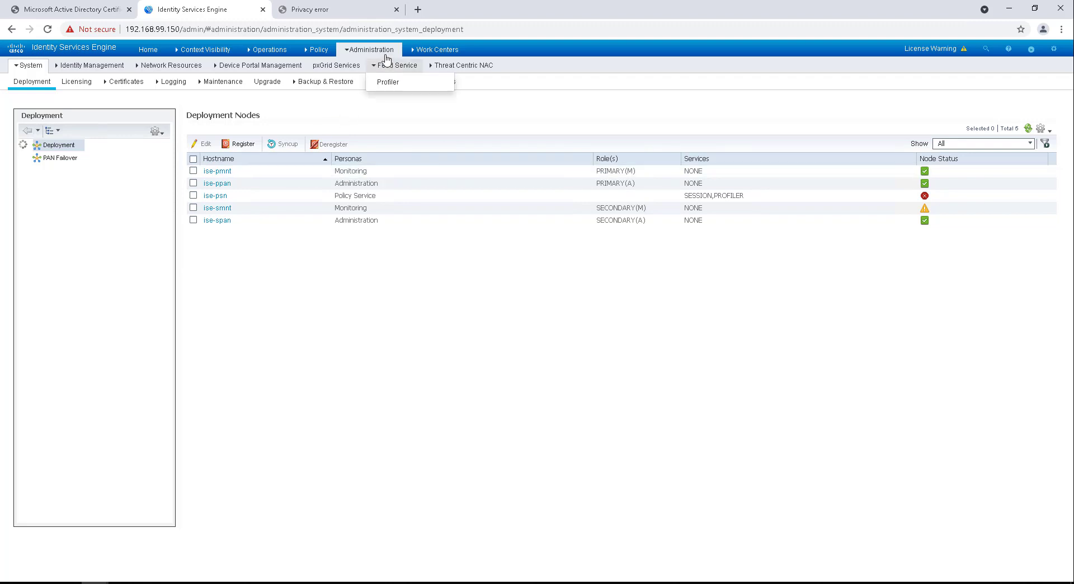
pyautogui.moveTo(382, 52)
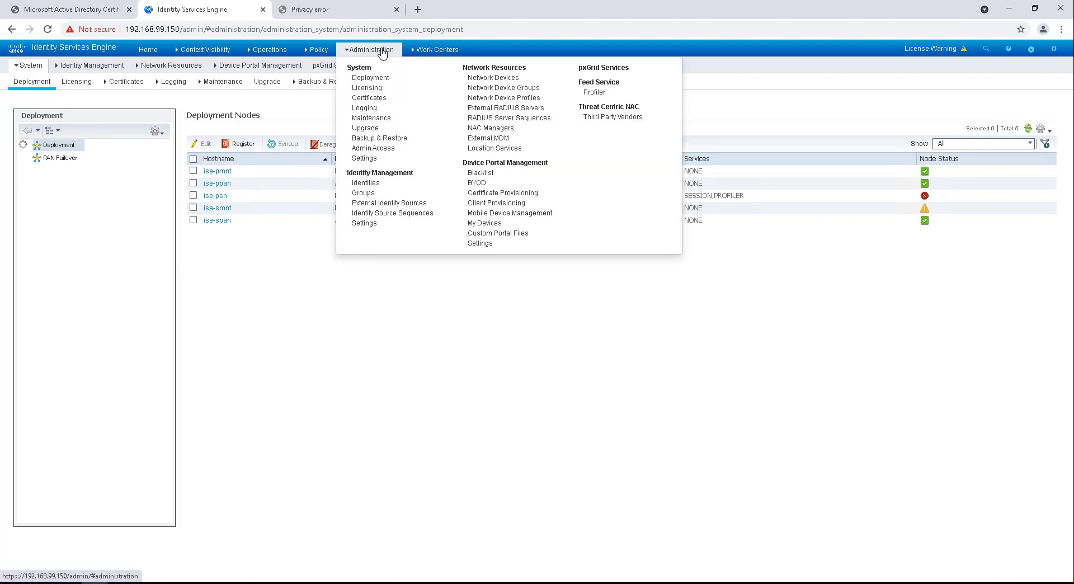
# Step: Go to External Identity Sources and show the Active Directory join points, currently empty
pyautogui.click(384, 203)
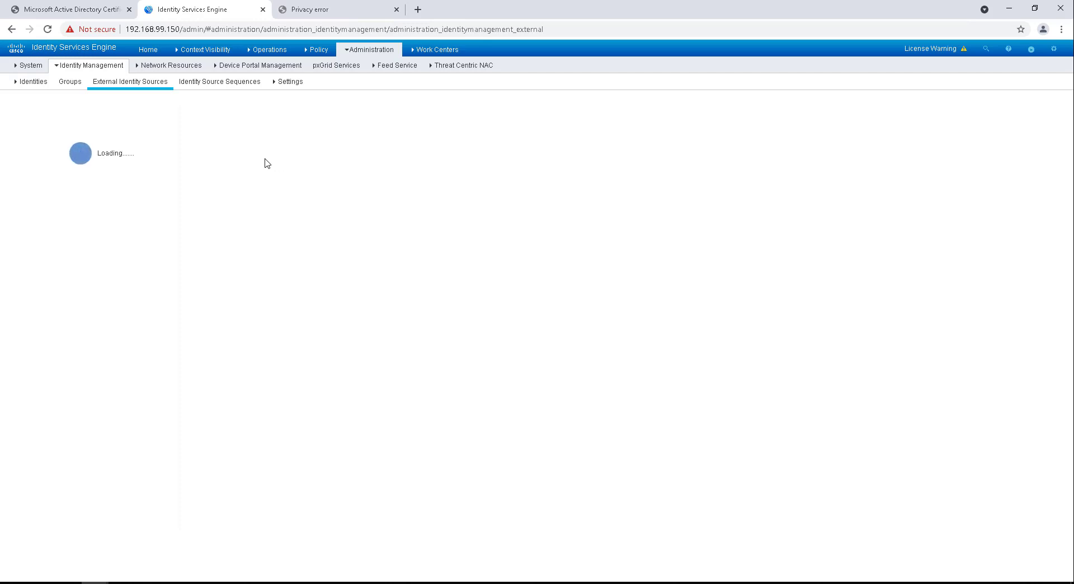
pyautogui.moveTo(376, 50)
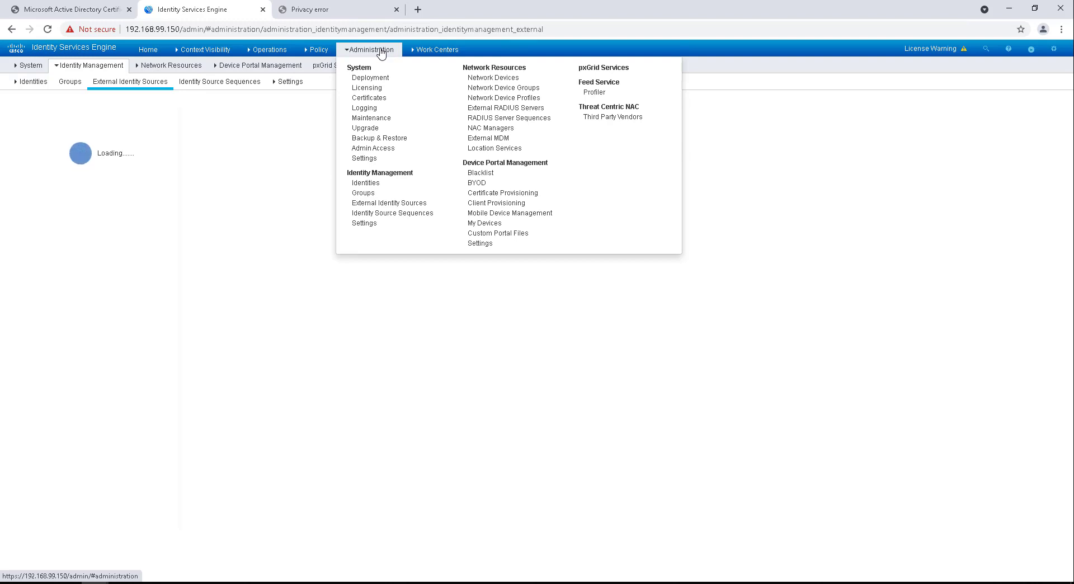
pyautogui.moveTo(76, 67)
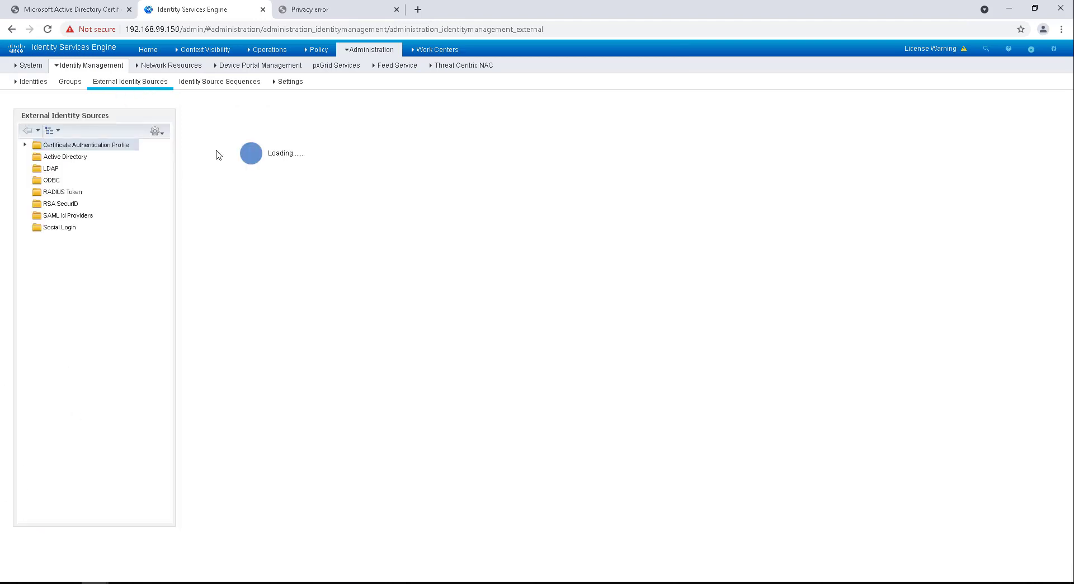
pyautogui.click(54, 157)
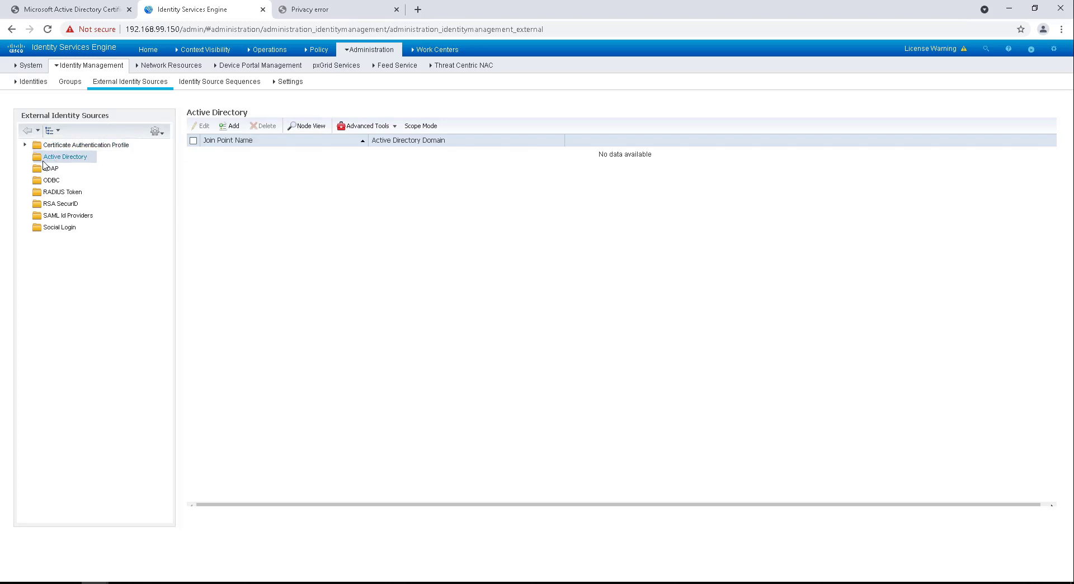
# Step: Add and submit a join point named network_wizkid_ad for the networkwizkid.com domain
pyautogui.click(234, 128)
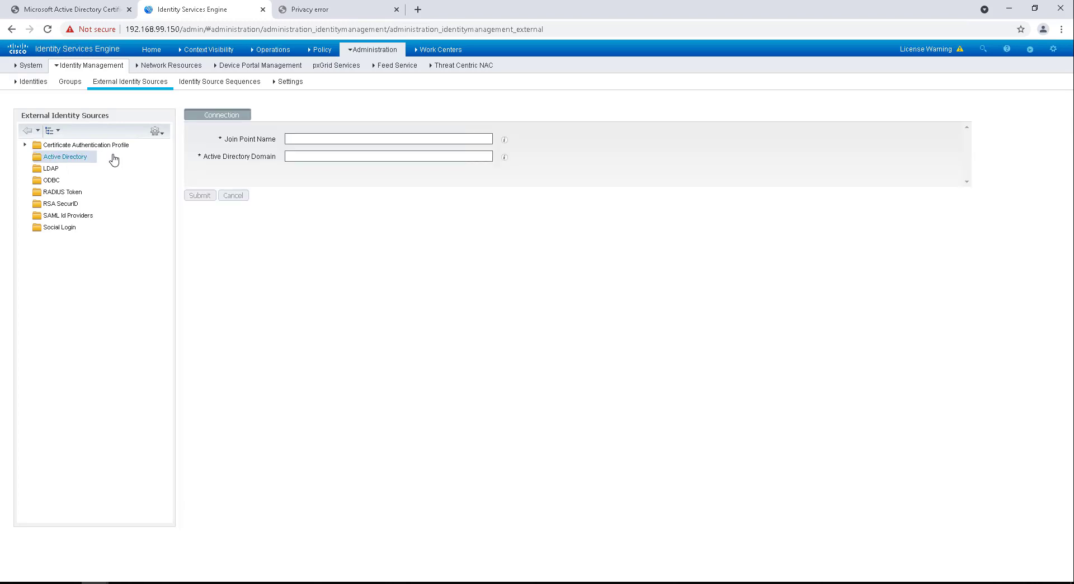
pyautogui.click(330, 139)
pyautogui.write('network')
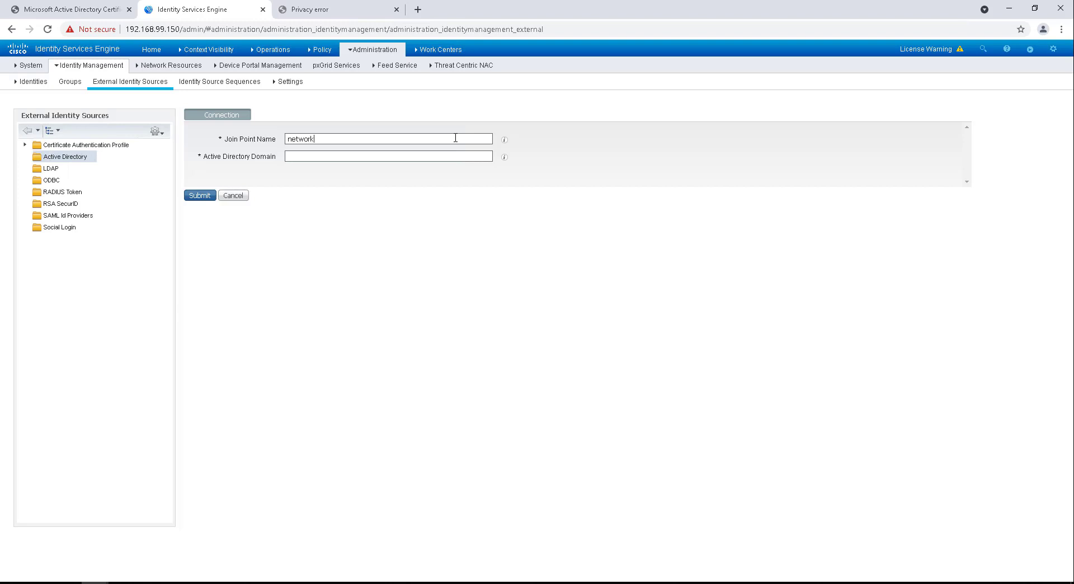
pyautogui.write(' wiz')
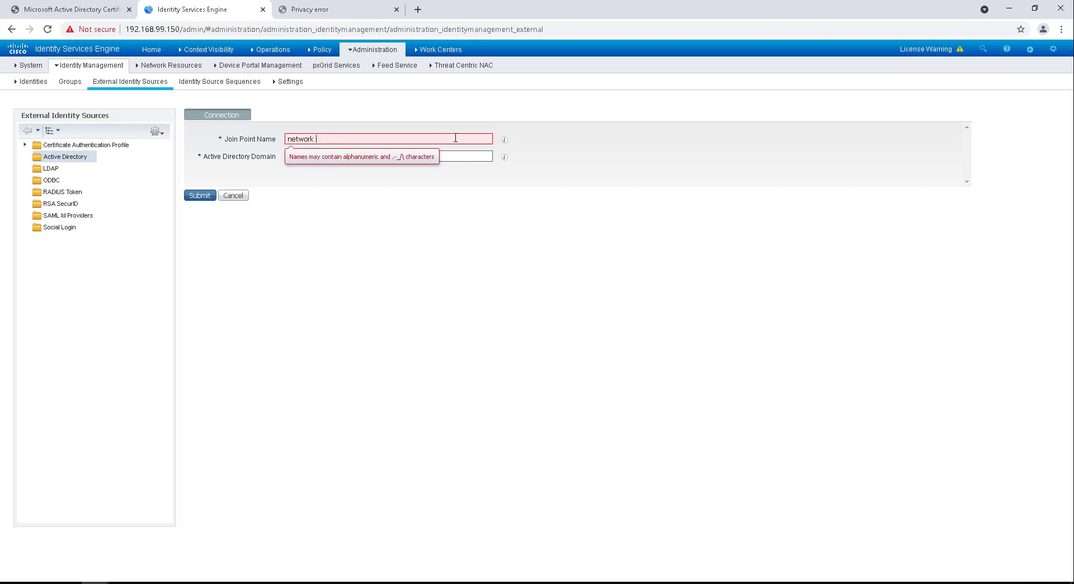
pyautogui.press('BackSpace')
pyautogui.press('BackSpace')
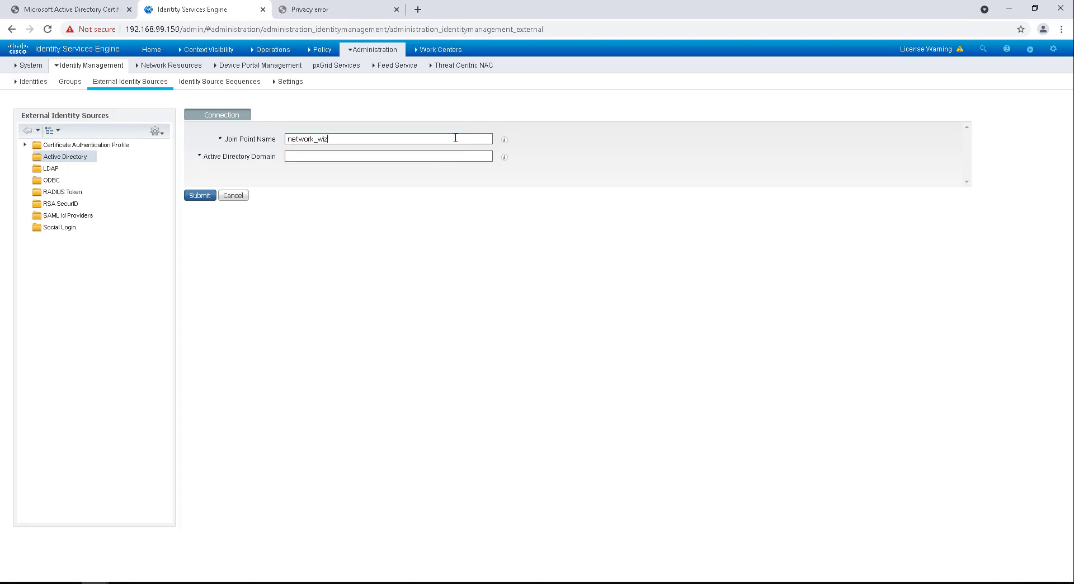
pyautogui.write('k_wizkid_ad')
pyautogui.click(373, 156)
pyautogui.click(201, 195)
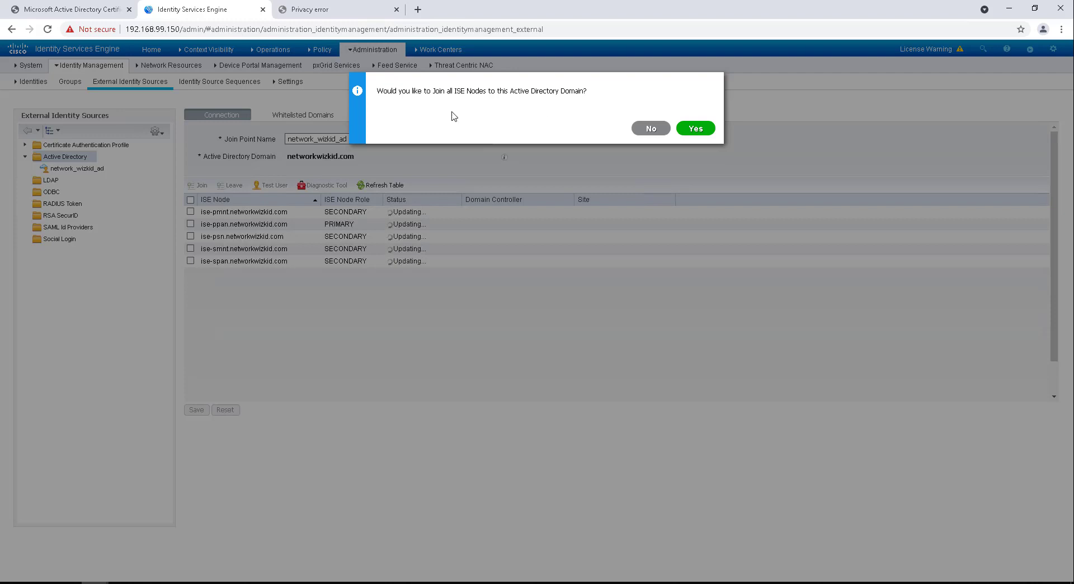
# Step: Accept joining the ISE nodes, then check the service account's name in Active Directory Users and Computers
pyautogui.click(696, 129)
pyautogui.click(508, 296)
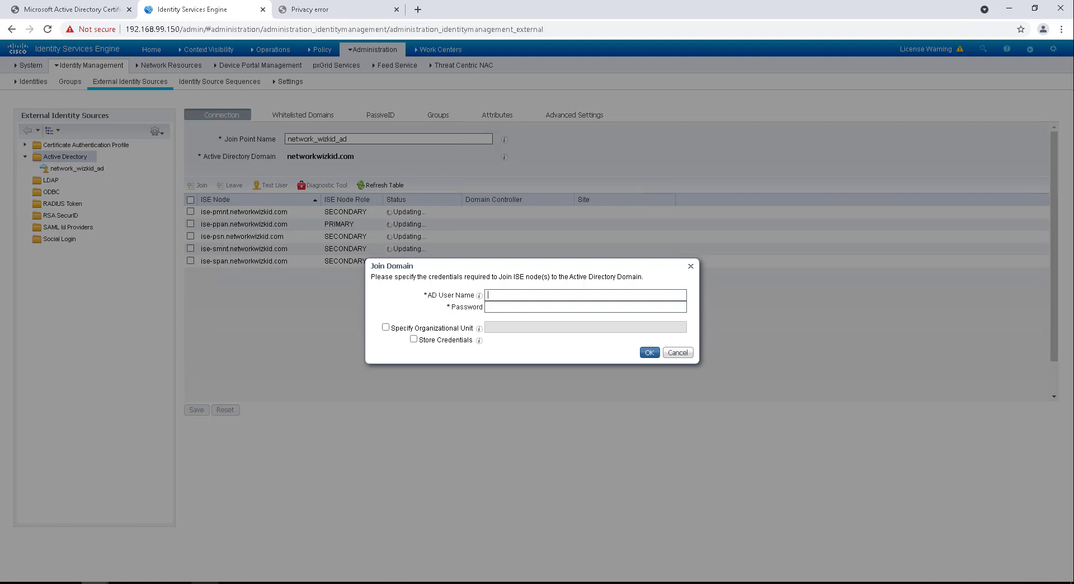
pyautogui.moveTo(314, 582)
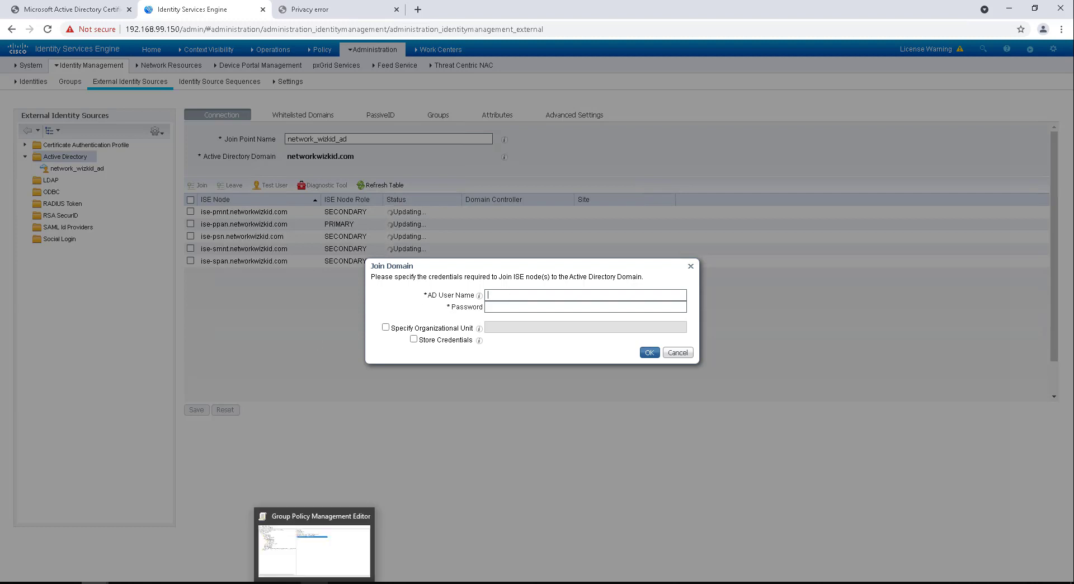
pyautogui.moveTo(259, 582)
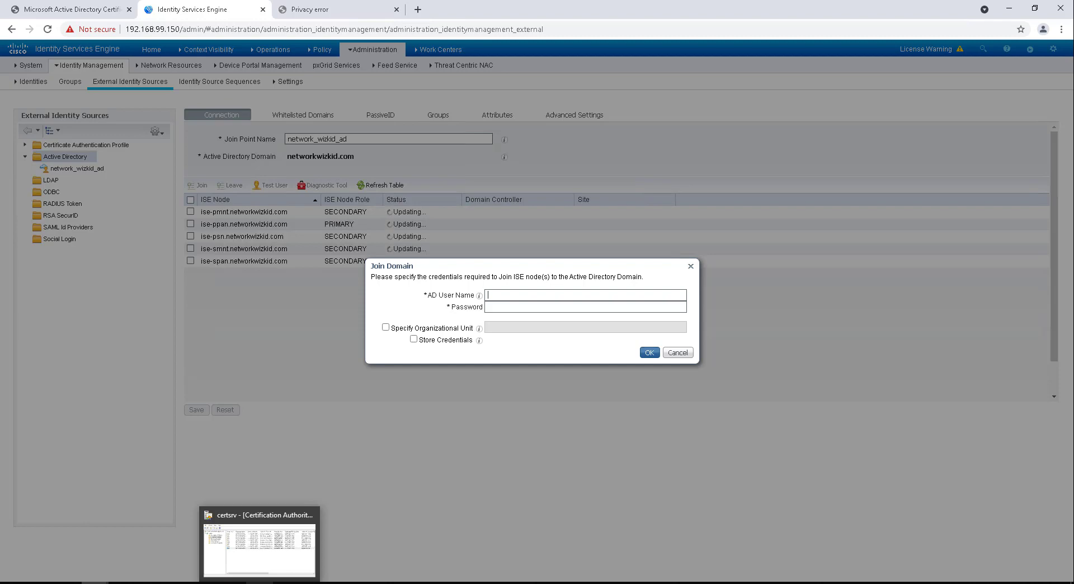
pyautogui.click(209, 583)
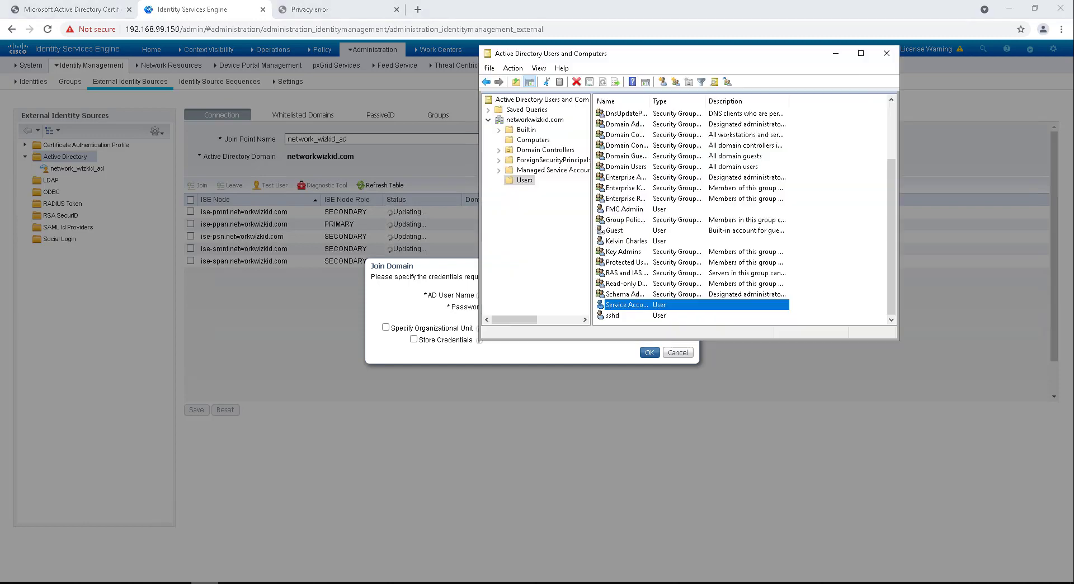
pyautogui.doubleClick(620, 309)
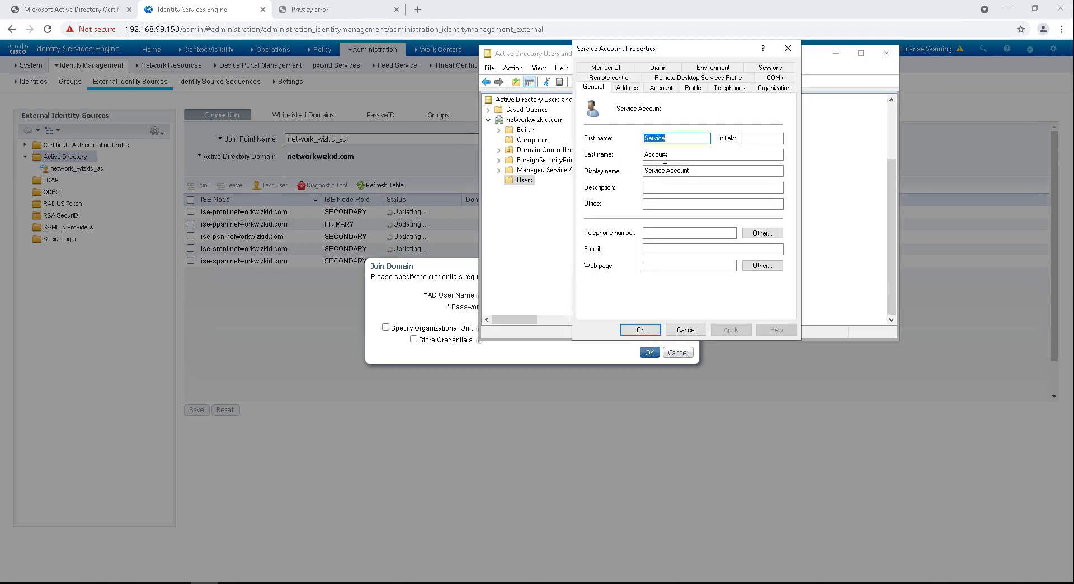
pyautogui.click(789, 48)
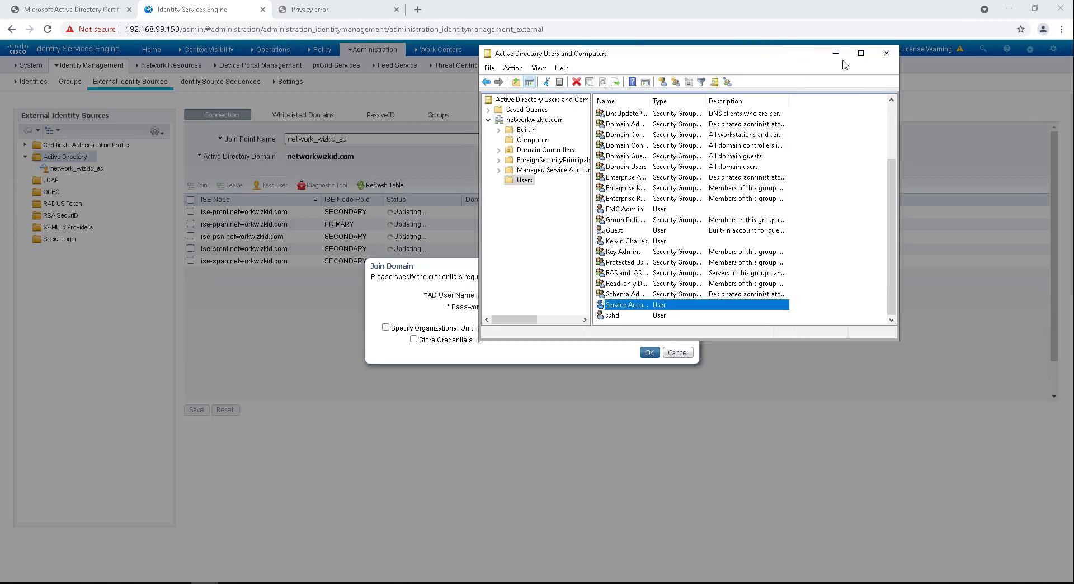
pyautogui.click(836, 53)
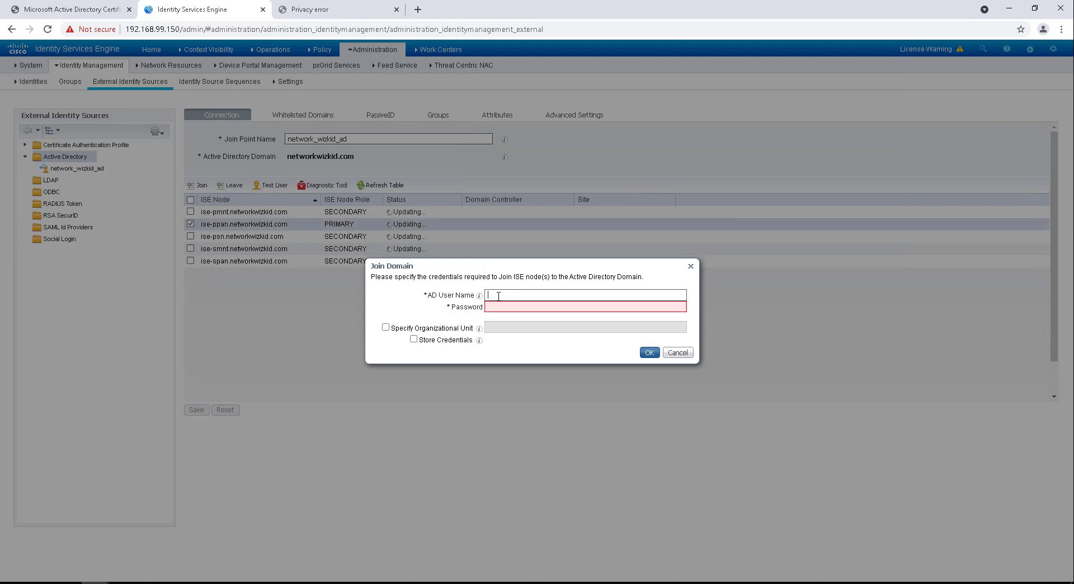
# Step: Enter the service account's user name and password to join ise-ppan to networkwizkid.com
pyautogui.write('srvaccount')
pyautogui.press('Tab')
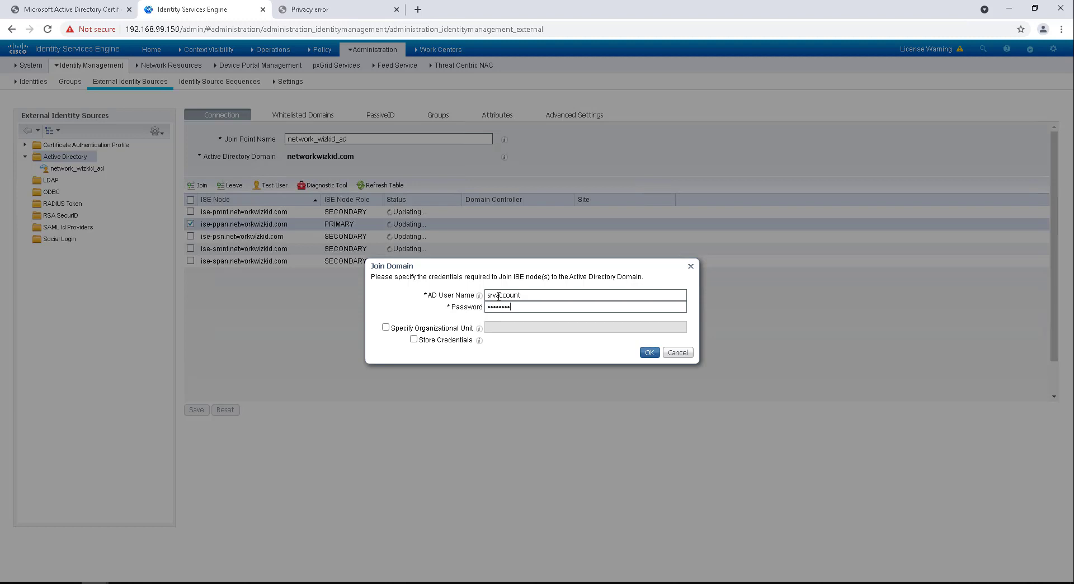
pyautogui.click(649, 353)
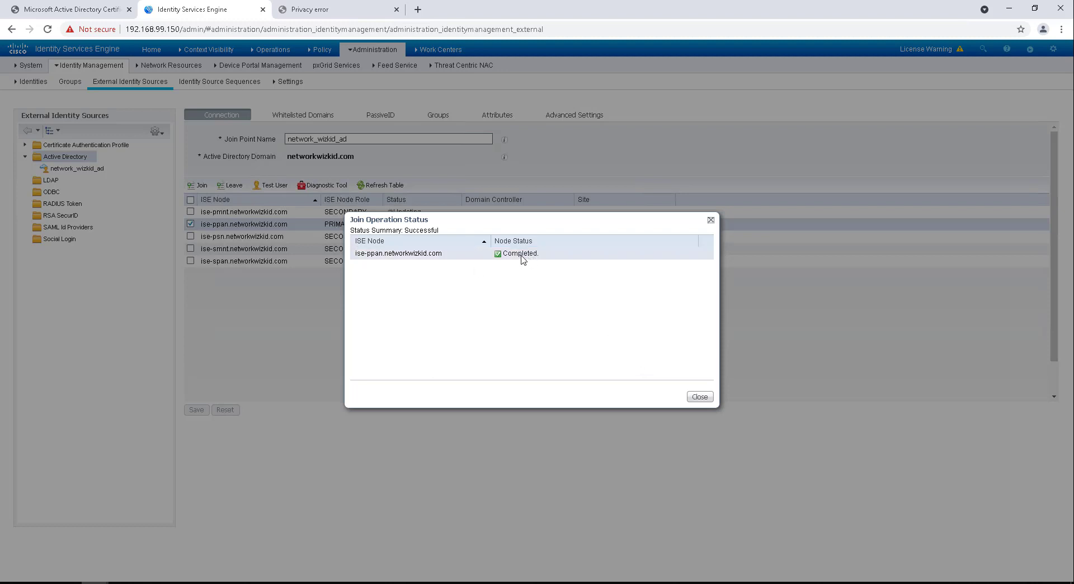
# Step: Close the join status report and leave ise-ppan ticked in the join point's node list
pyautogui.click(696, 397)
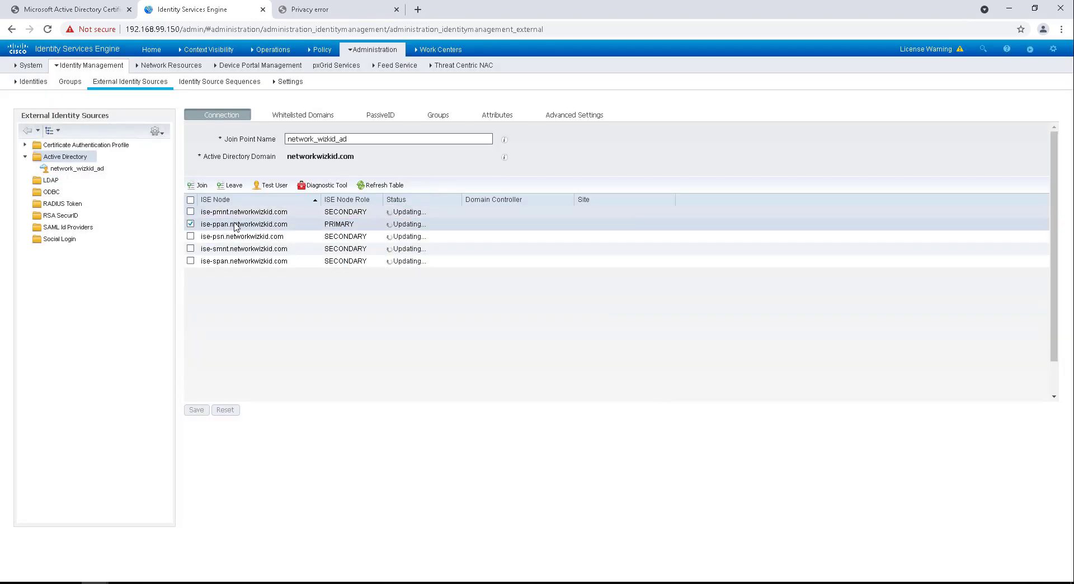
pyautogui.click(190, 224)
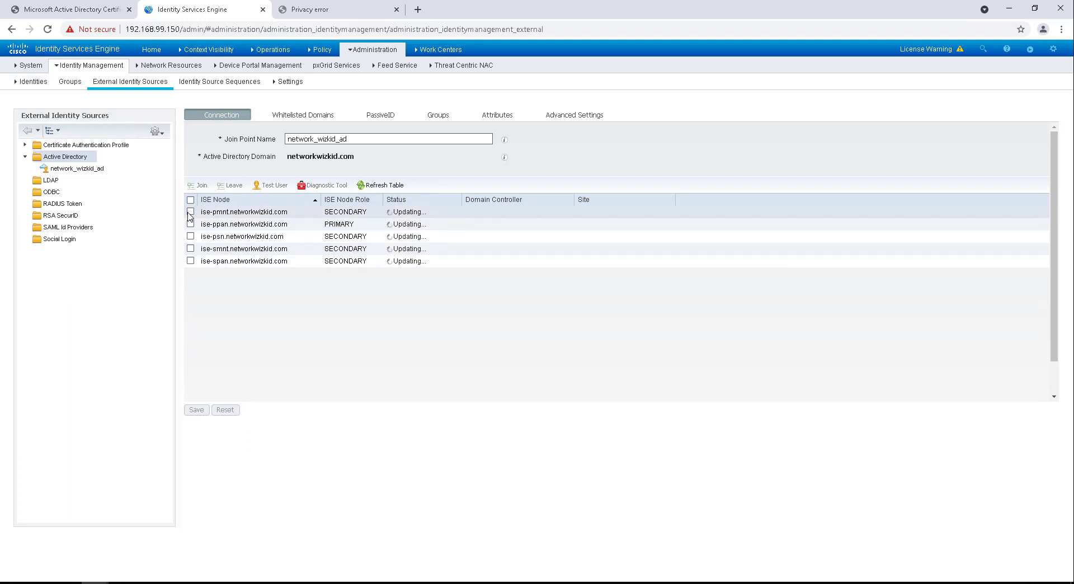
pyautogui.click(190, 212)
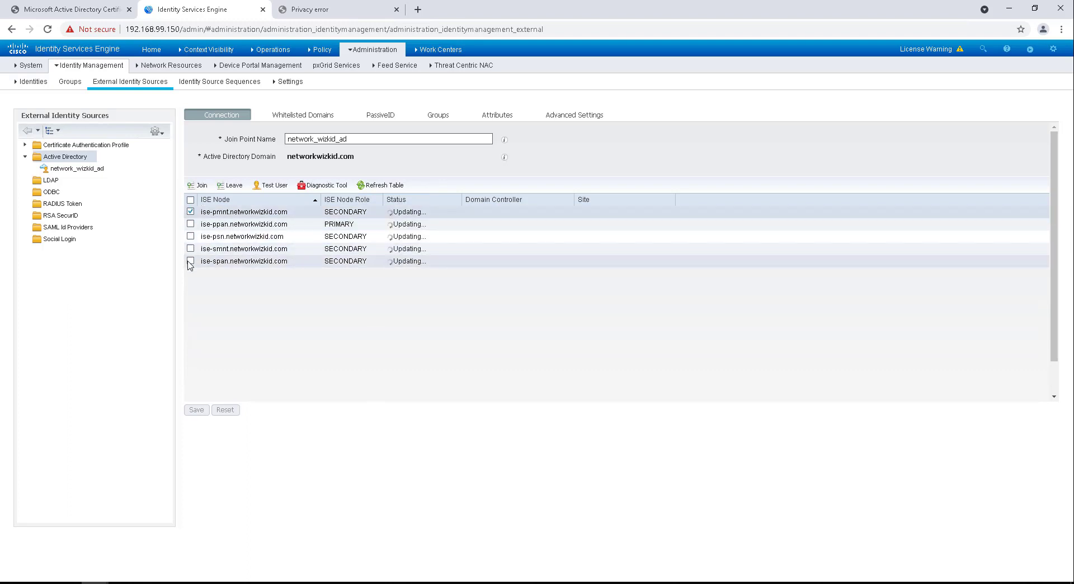
pyautogui.click(190, 212)
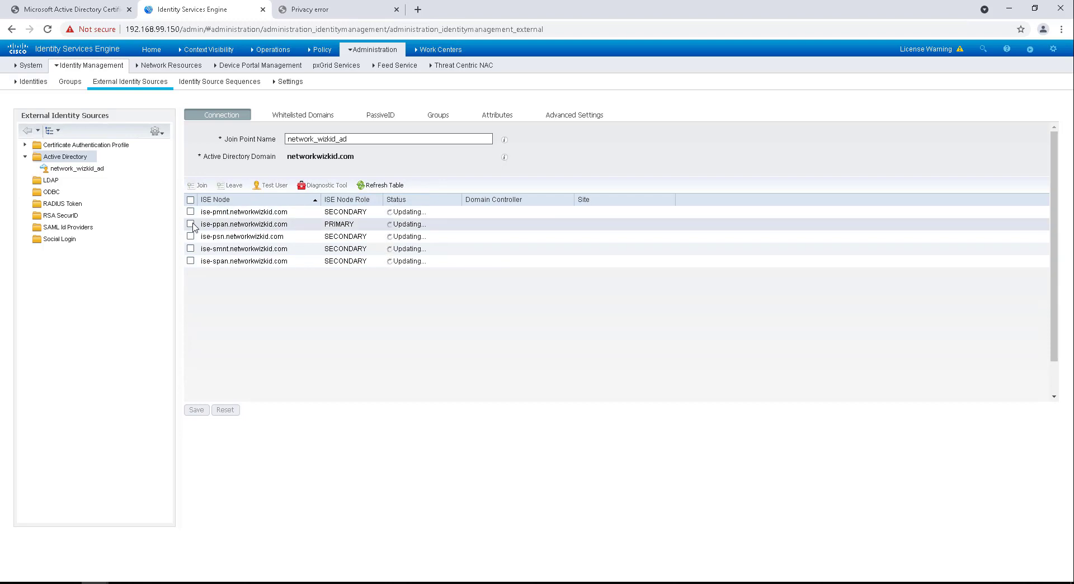
pyautogui.click(191, 225)
pyautogui.click(190, 185)
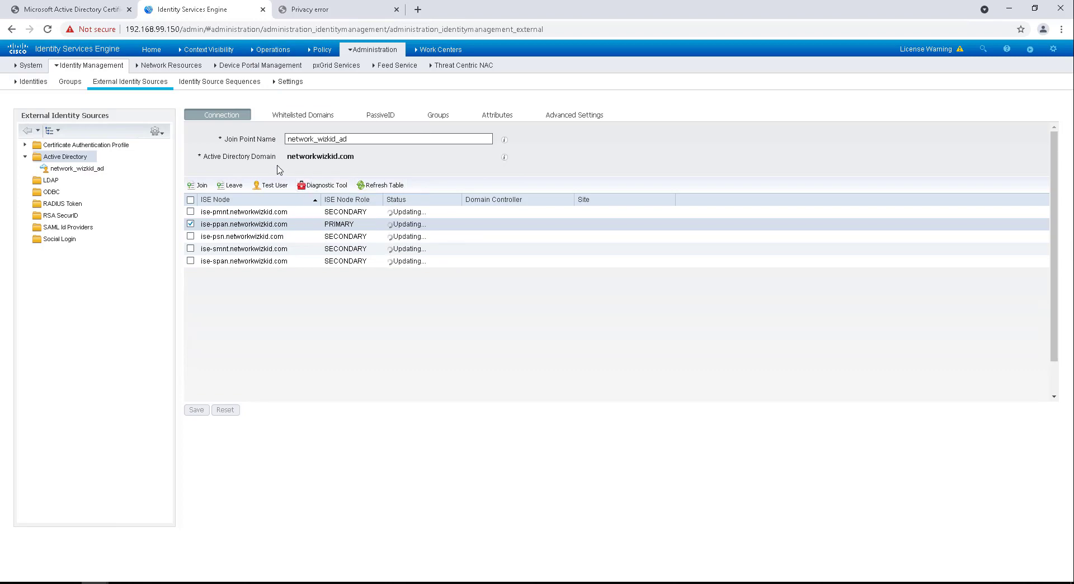
# Step: Refresh the Computers container, confirm the ISE-PPAN account appears, then return to ISE
pyautogui.click(205, 537)
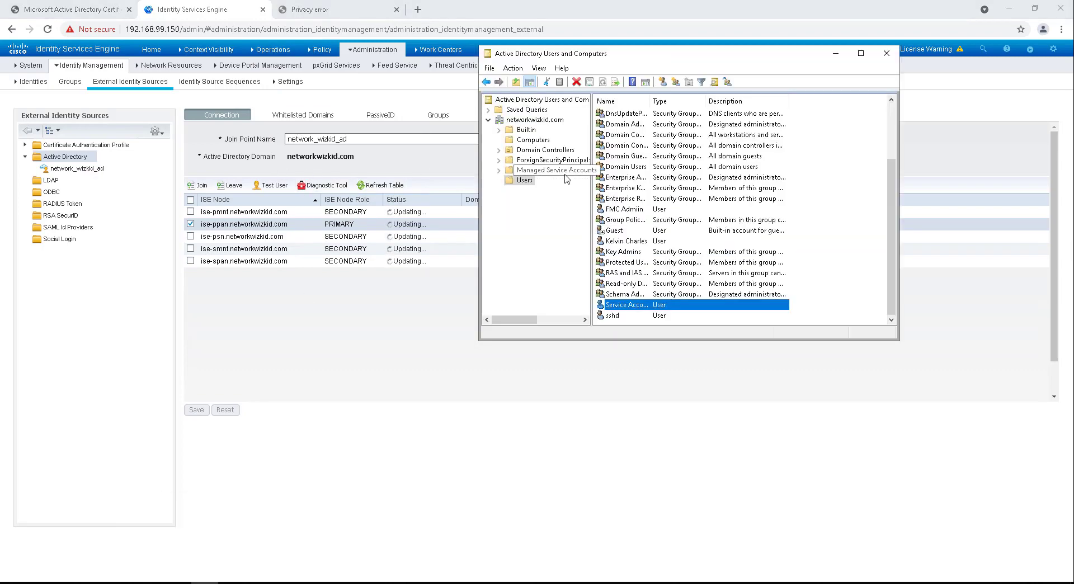
pyautogui.click(525, 141)
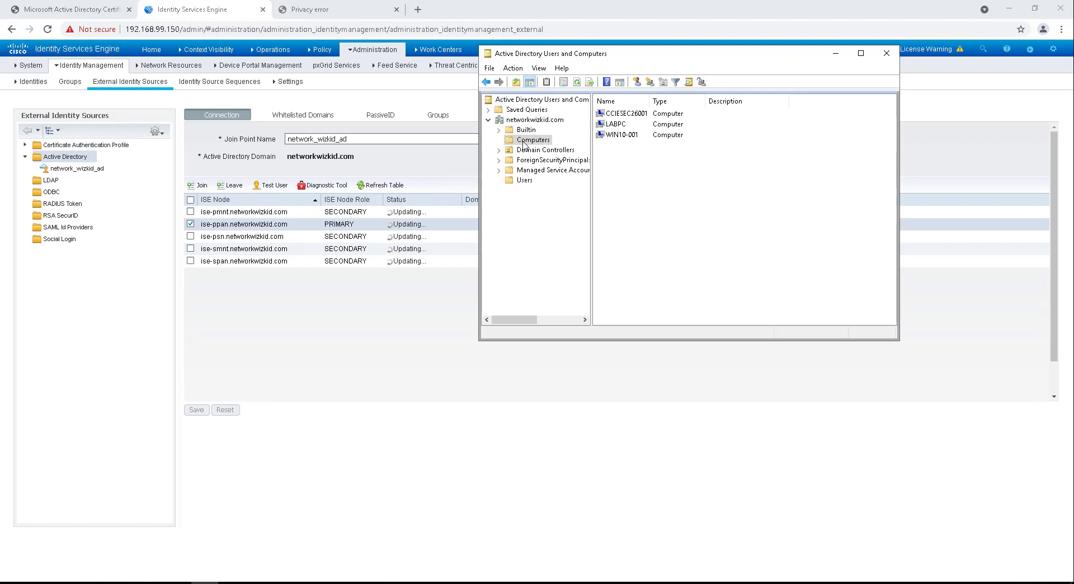
pyautogui.click(577, 84)
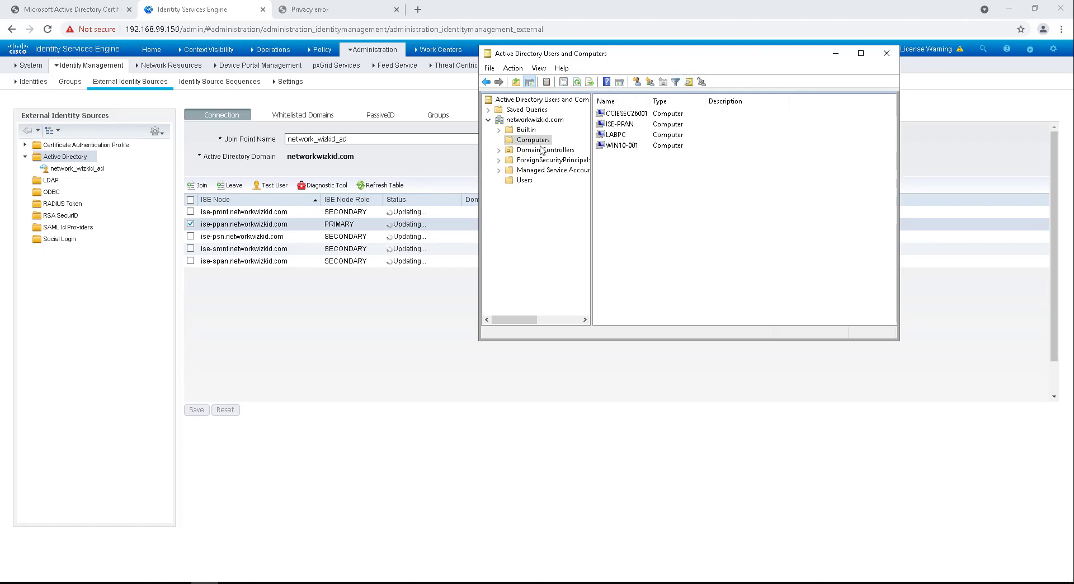
pyautogui.click(625, 126)
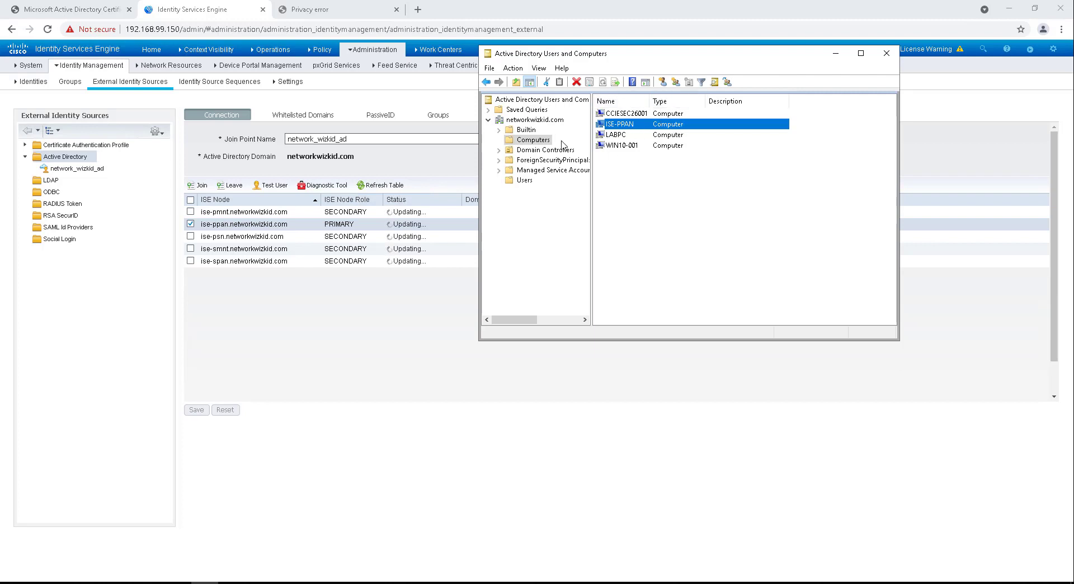
pyautogui.click(837, 54)
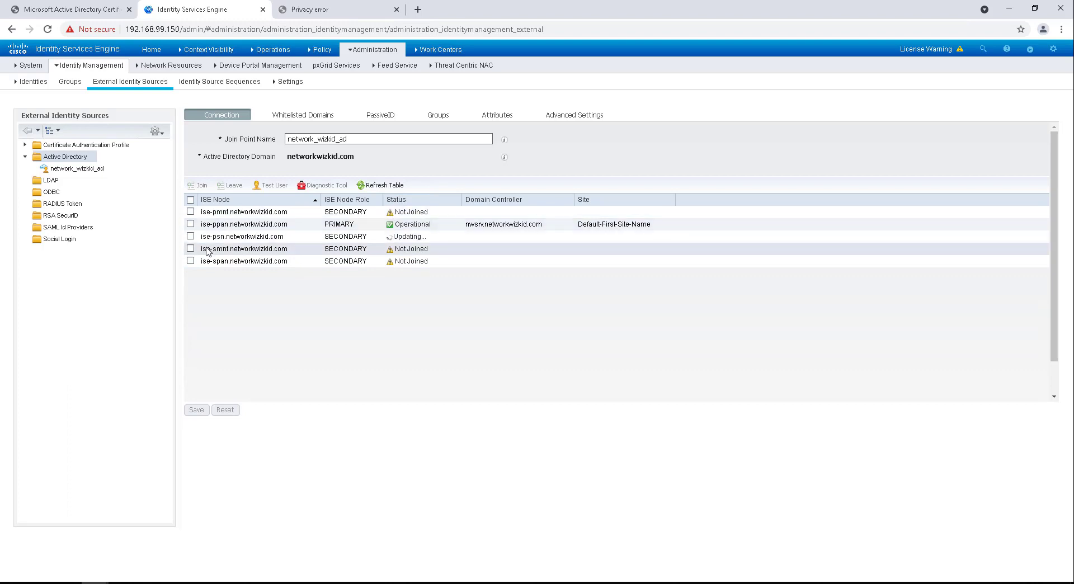
pyautogui.click(171, 65)
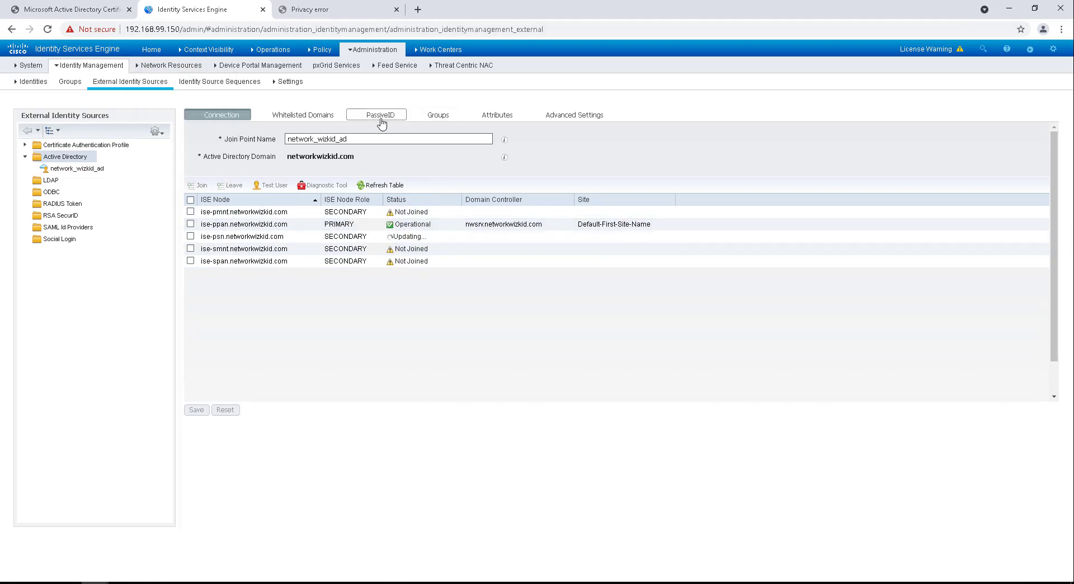